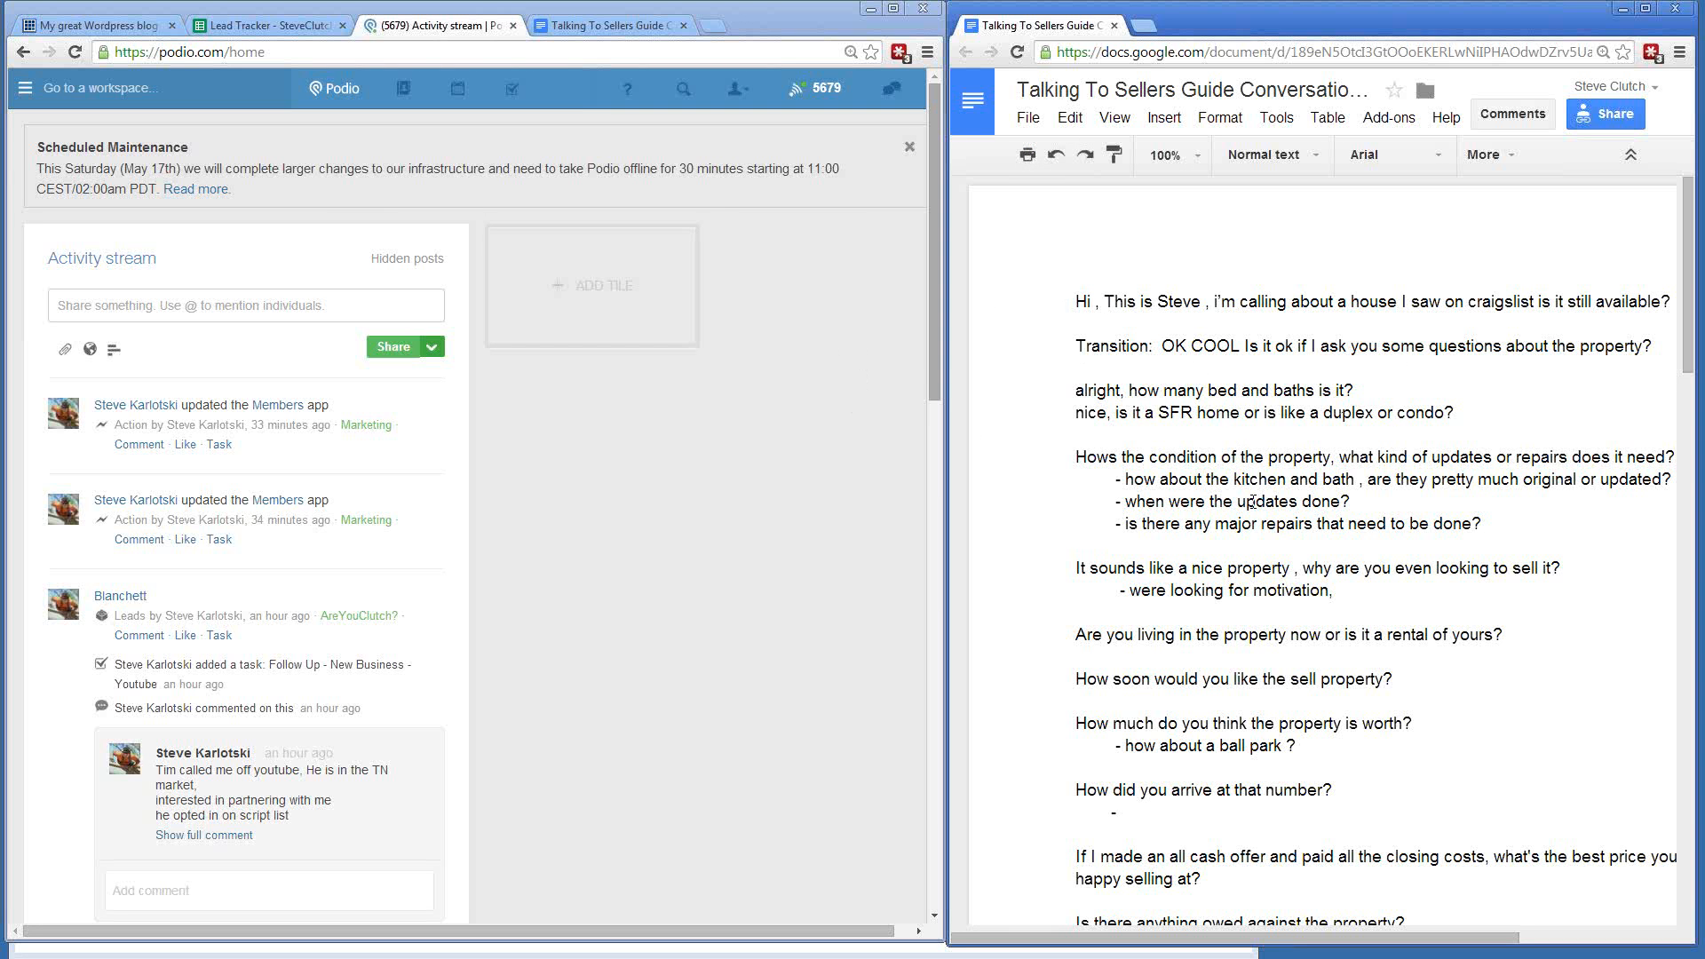
{"action": "left_click", "coordinate": [1099, 301]}
{"action": "key", "text": "BackSpace"}
{"action": "key", "text": "BackSpace"}
{"action": "left_click", "coordinate": [1075, 298]}
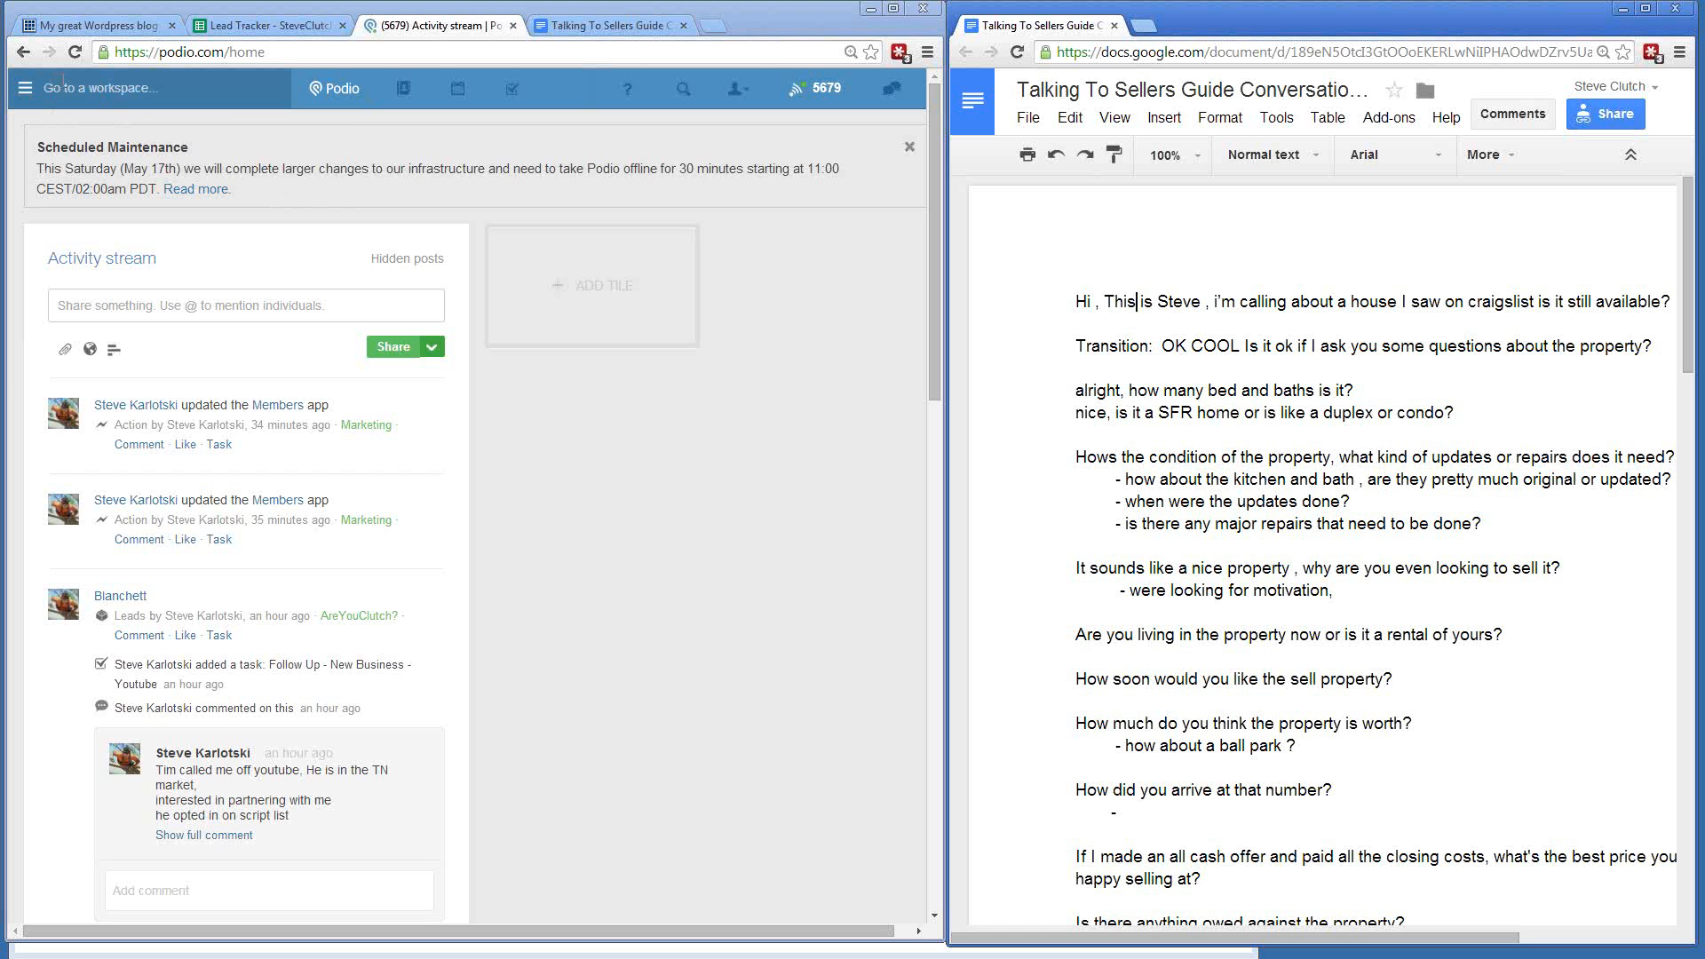
{"action": "left_click", "coordinate": [105, 88]}
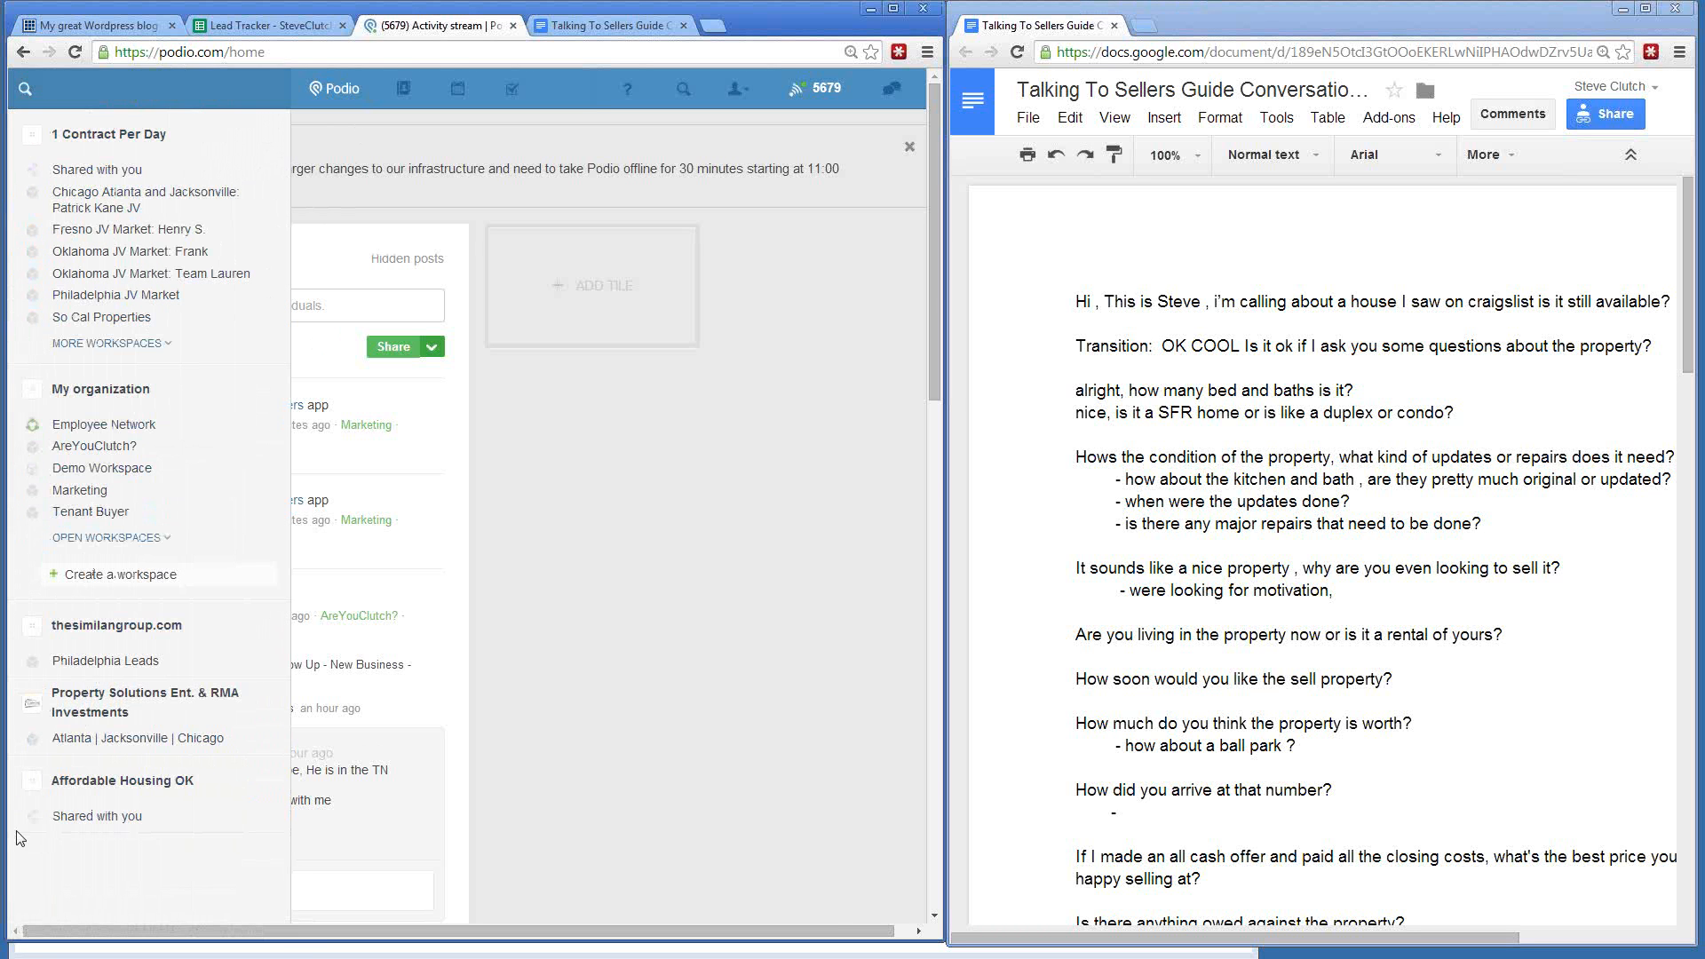
- Start a new open-access workspace and name it 'New Virtual Market'
{"action": "left_click", "coordinate": [118, 576]}
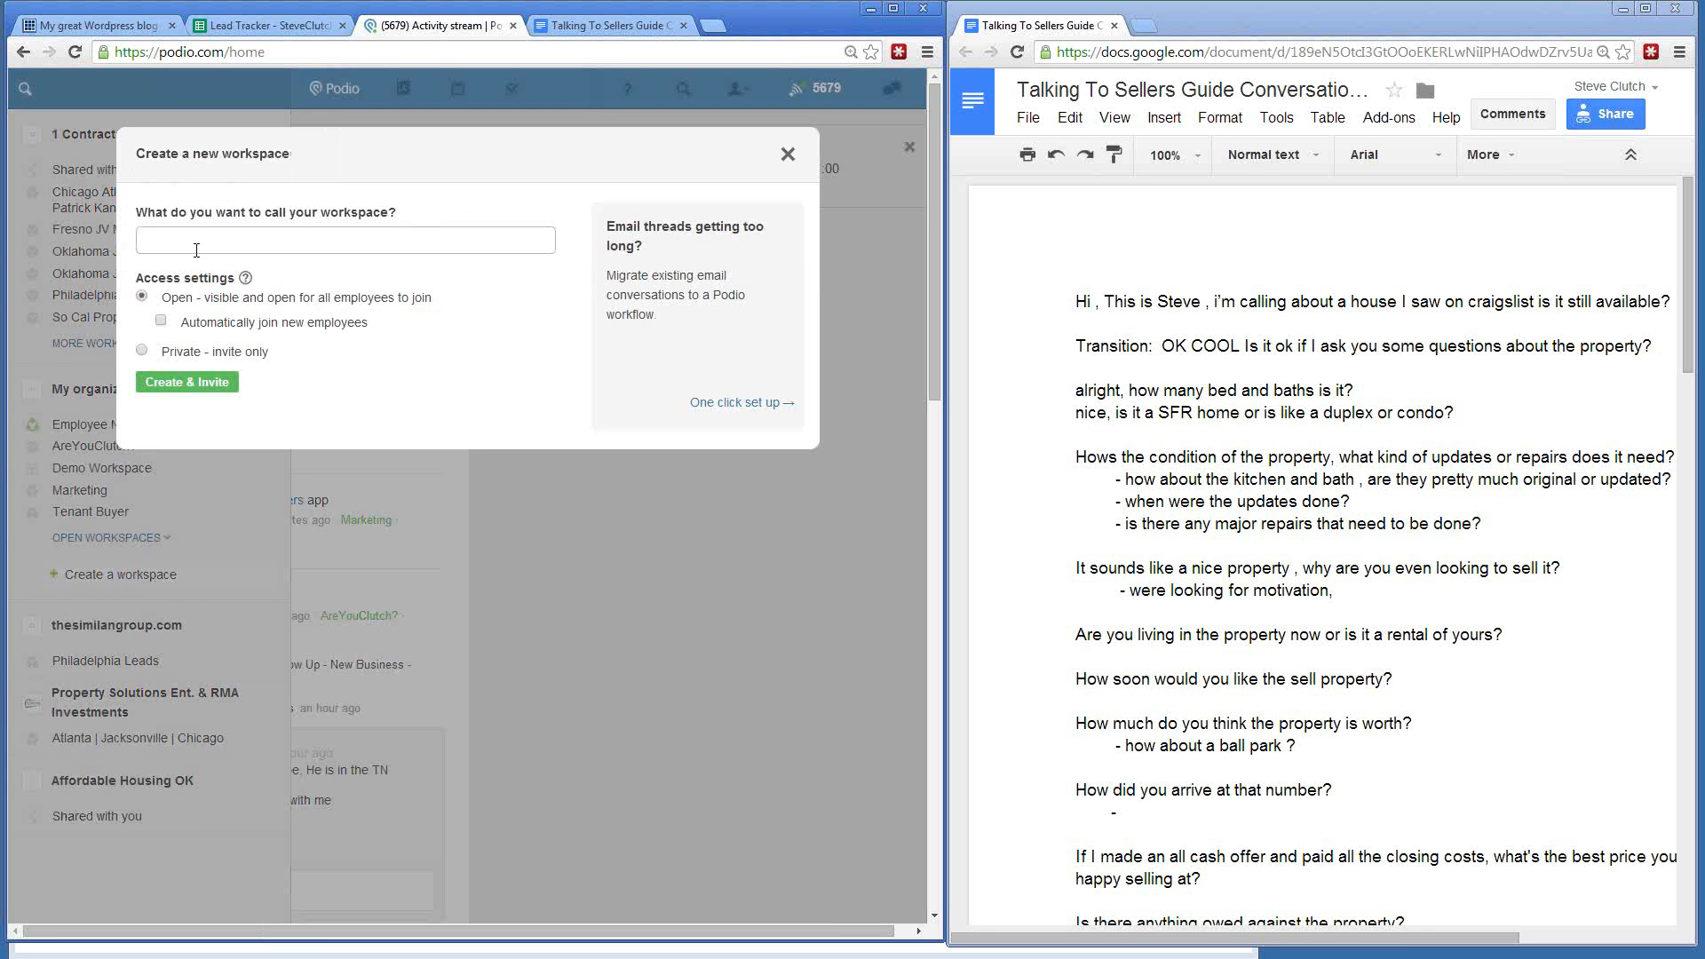
{"action": "type", "text": "New"}
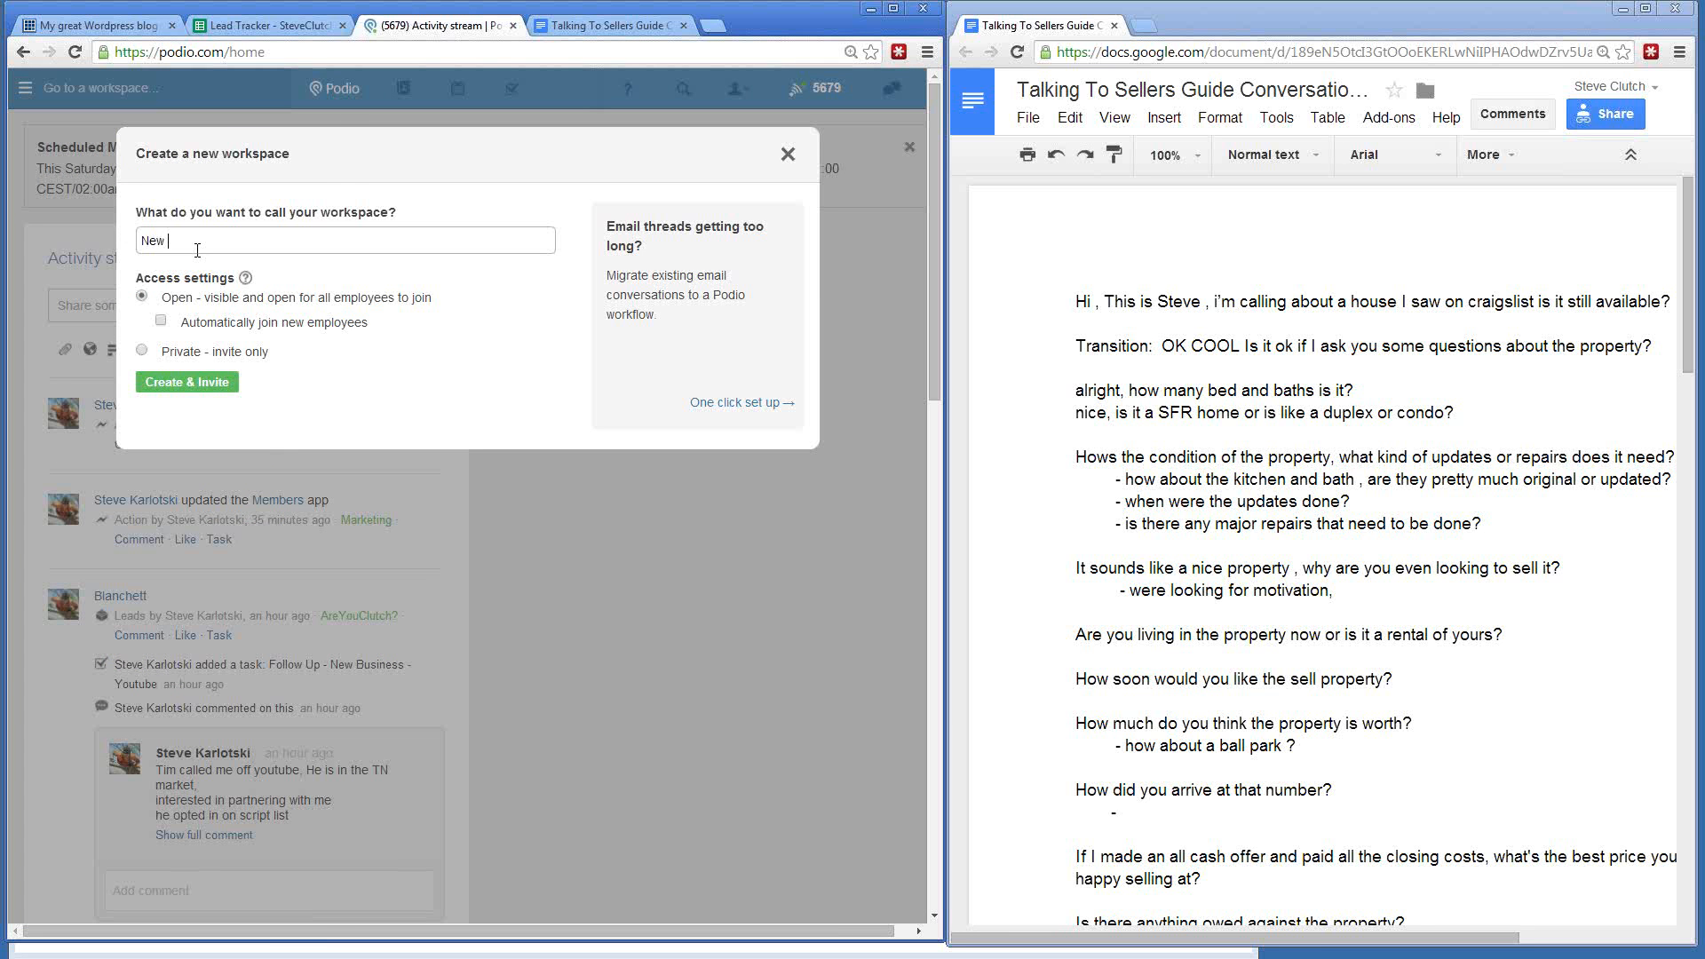
{"action": "type", "text": " Virtual Market"}
- Create the New Virtual Market workspace and dismiss the invite dialog without adding any co-workers
{"action": "left_click", "coordinate": [175, 393]}
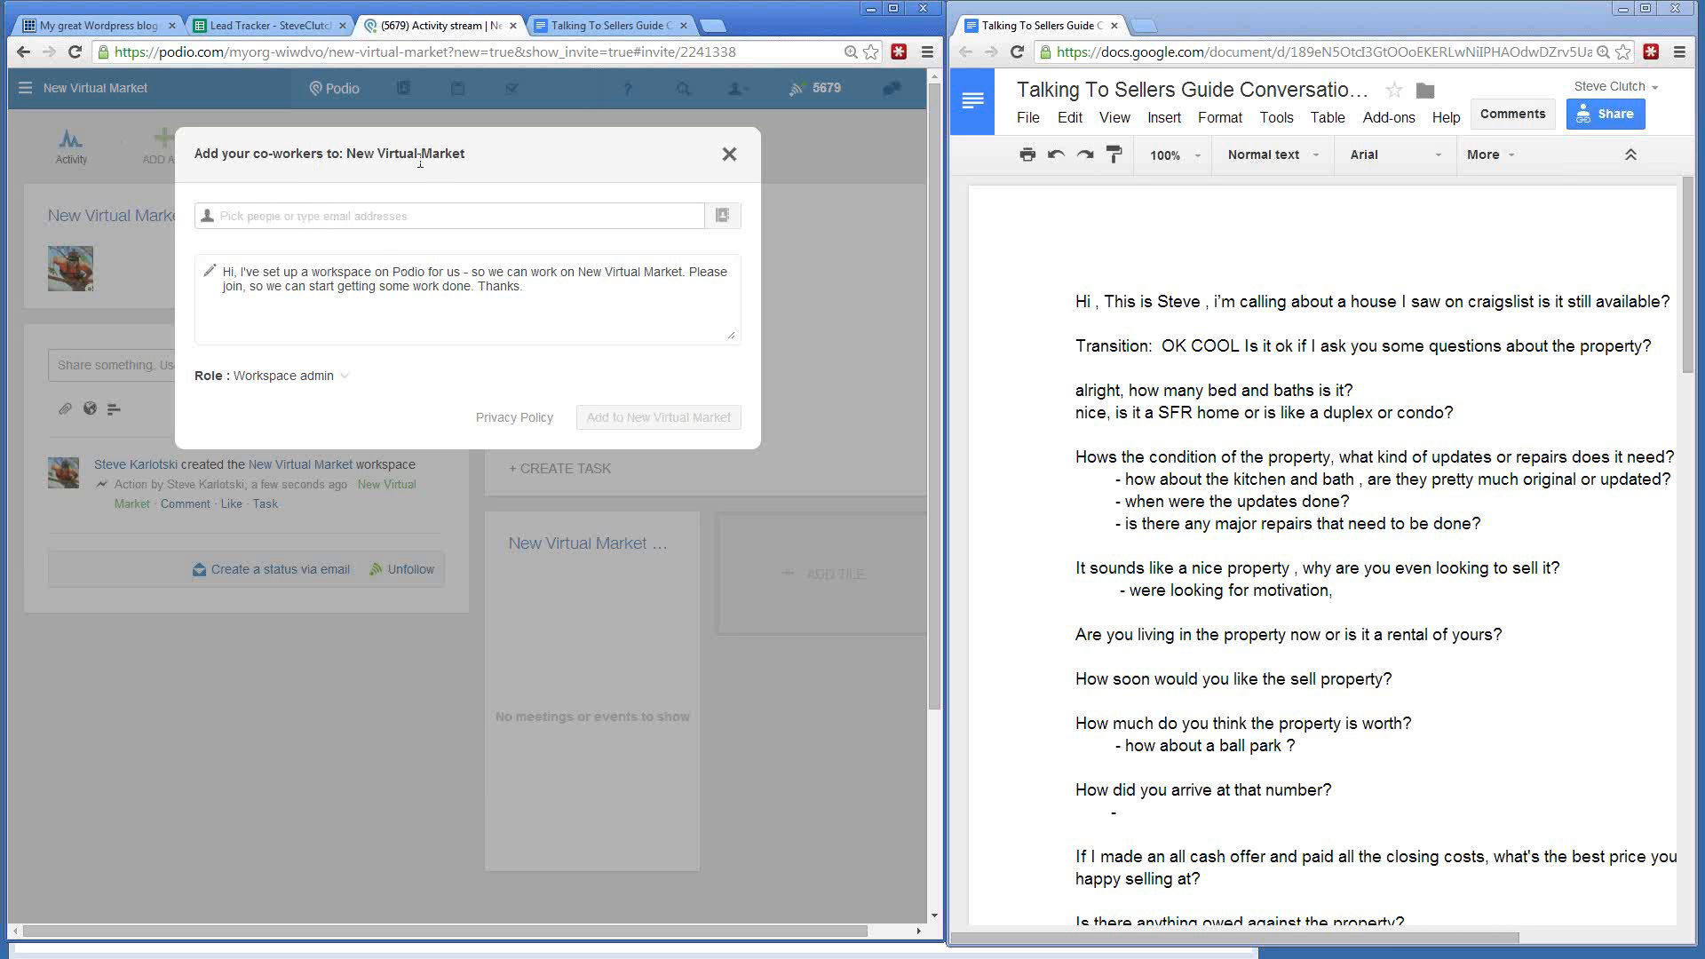
{"action": "left_click", "coordinate": [277, 223]}
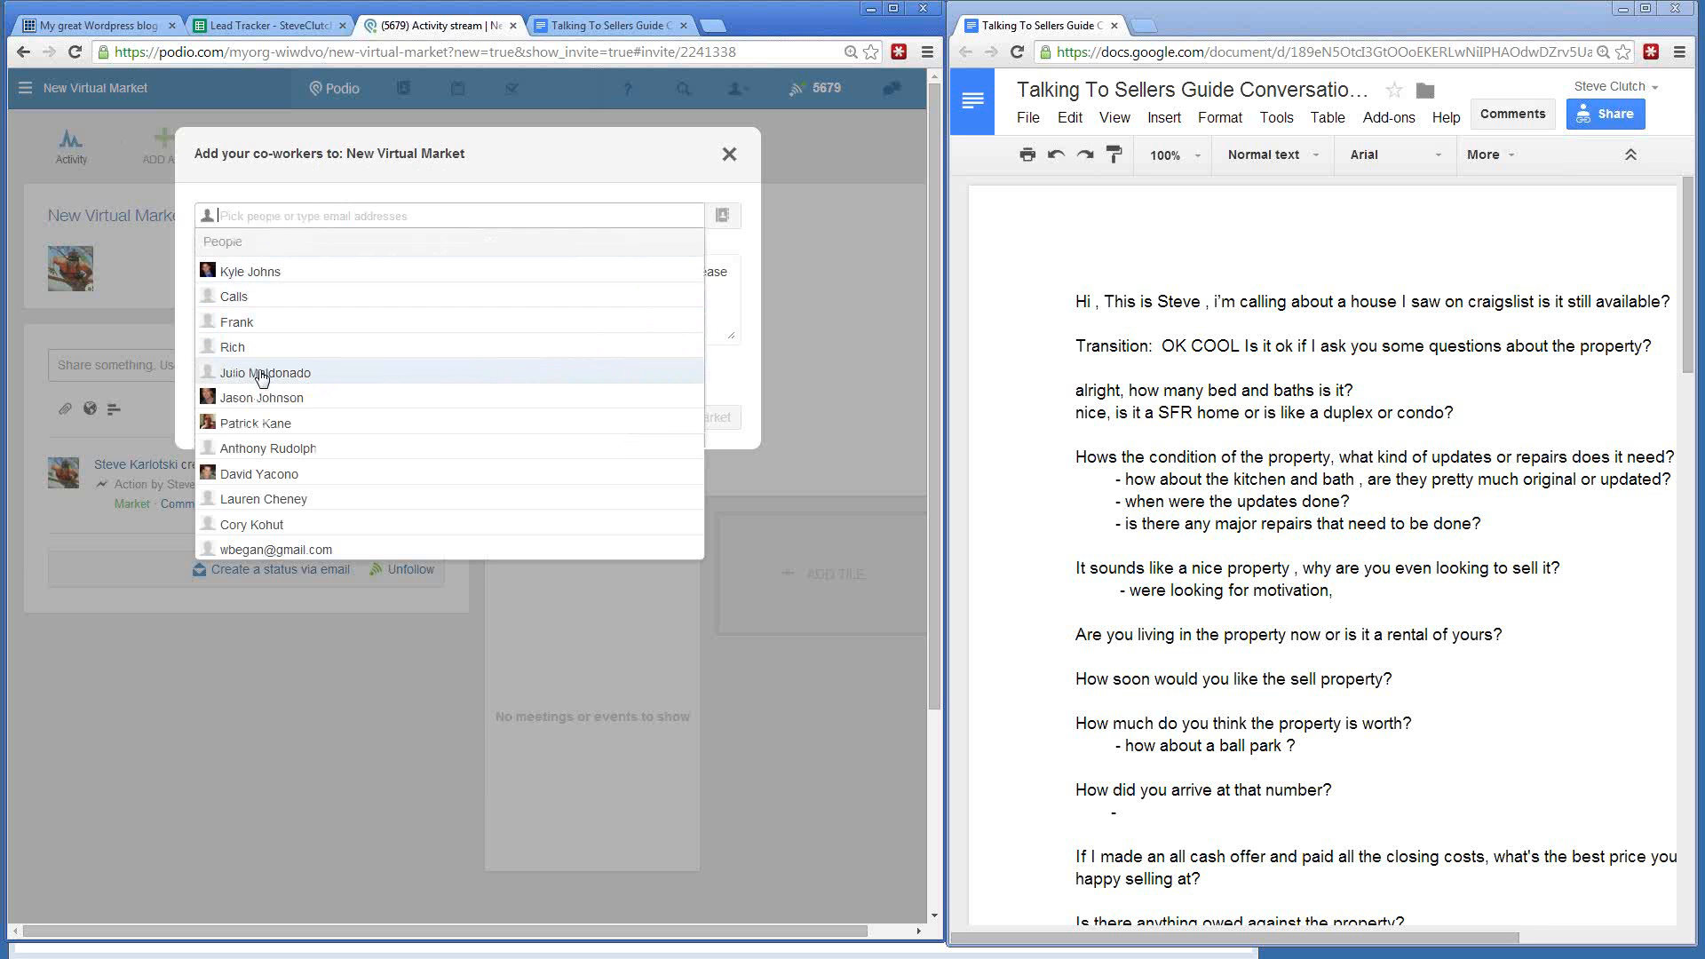
{"action": "type", "text": "s"}
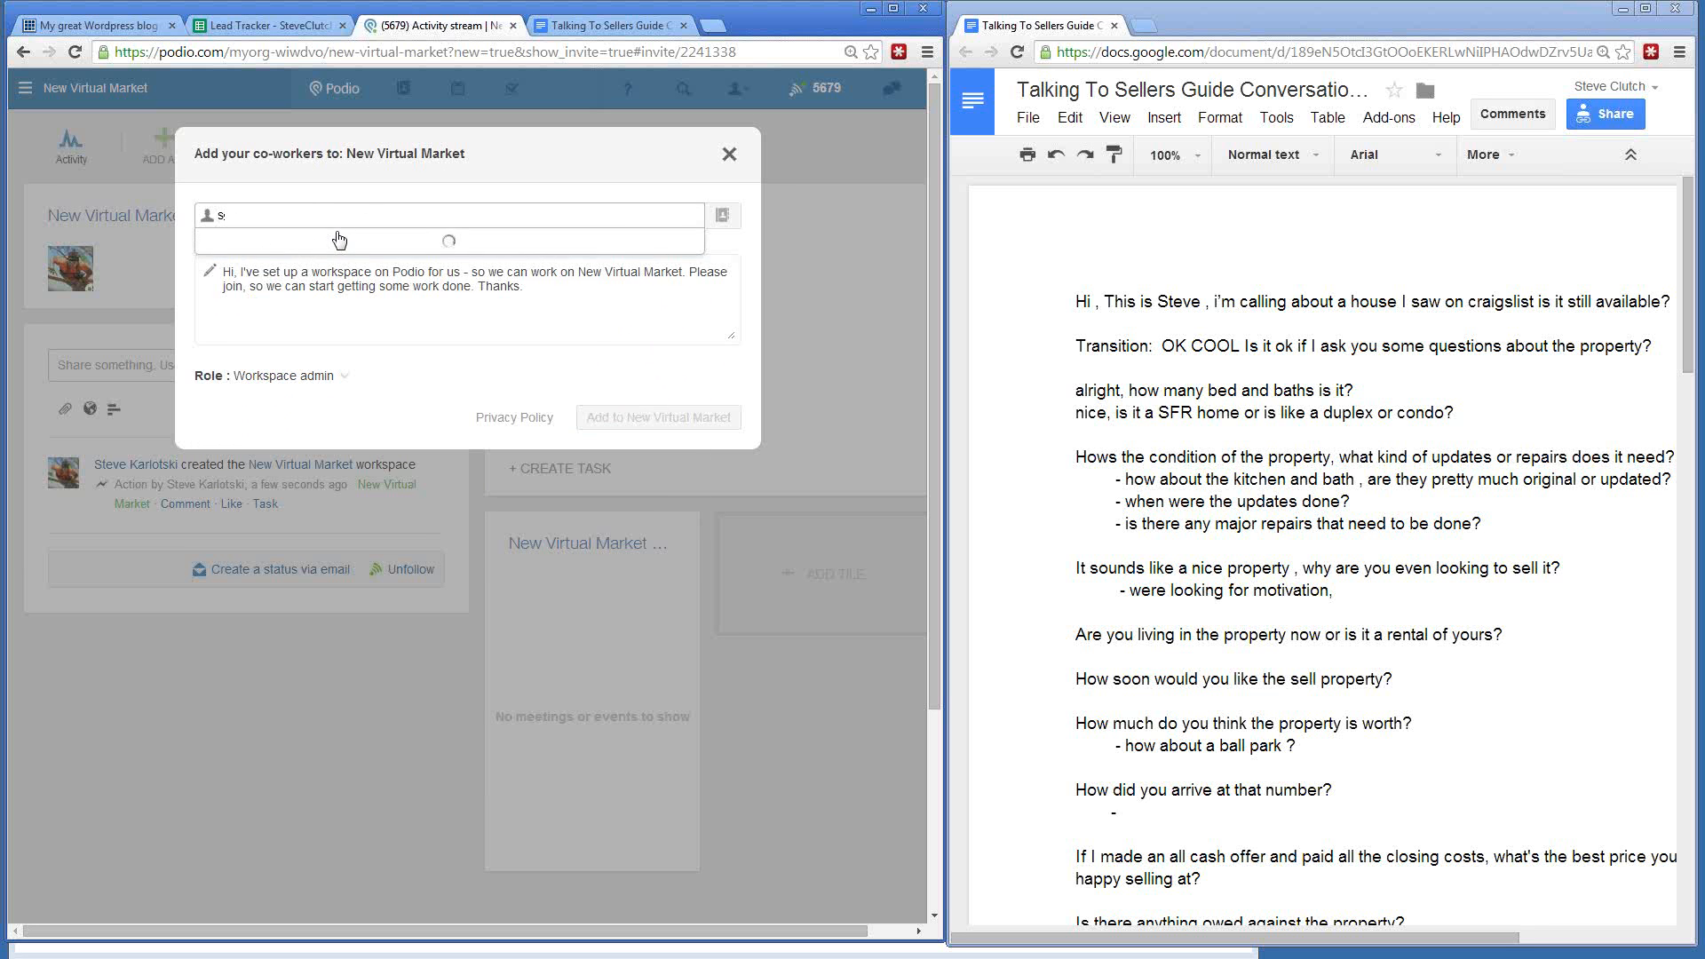
{"action": "left_click", "coordinate": [308, 186]}
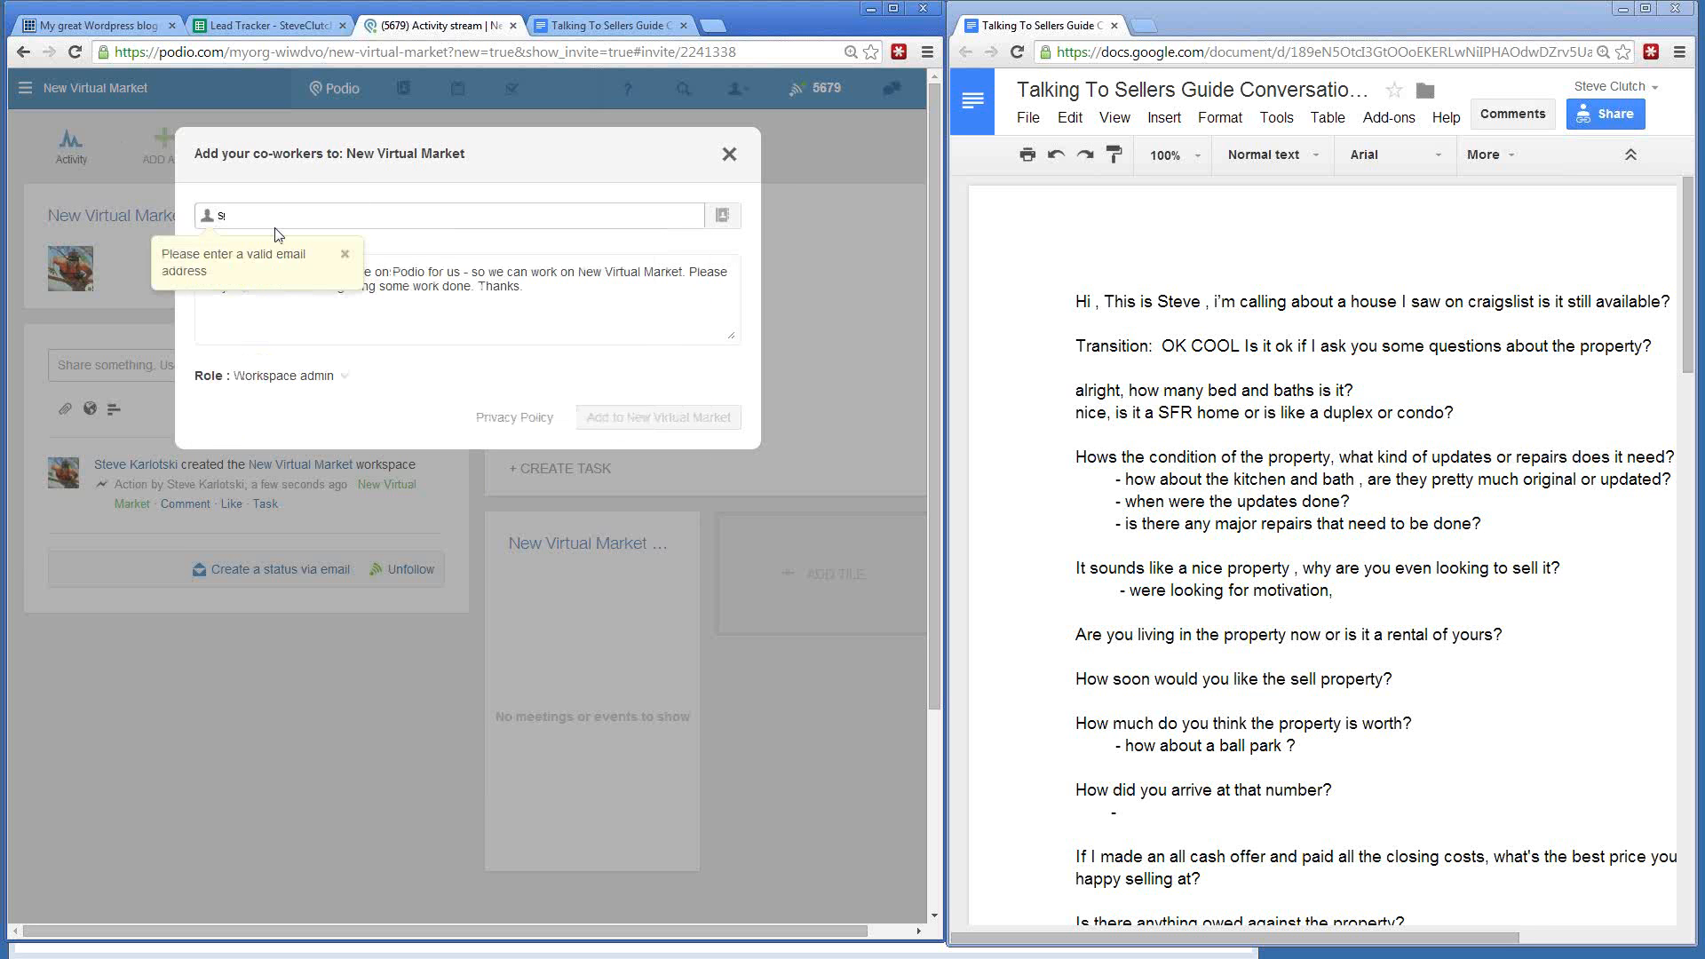
{"action": "left_click", "coordinate": [344, 256]}
{"action": "left_click", "coordinate": [285, 217]}
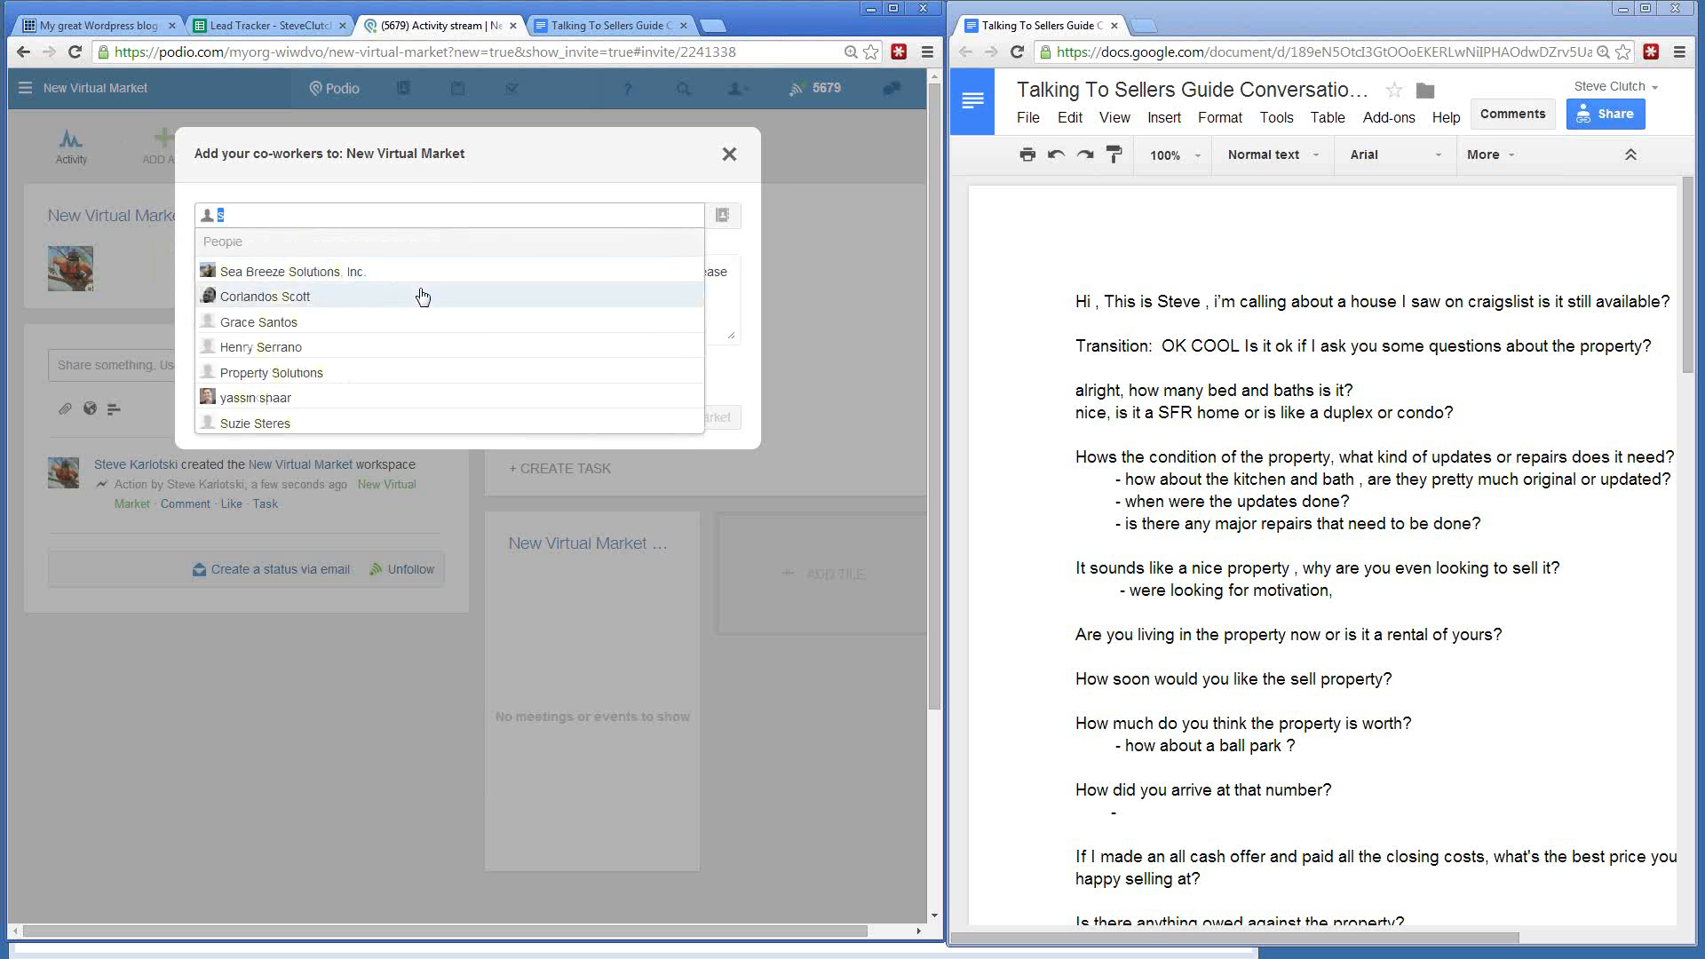
{"action": "key", "text": "BackSpace"}
{"action": "left_click", "coordinate": [531, 203]}
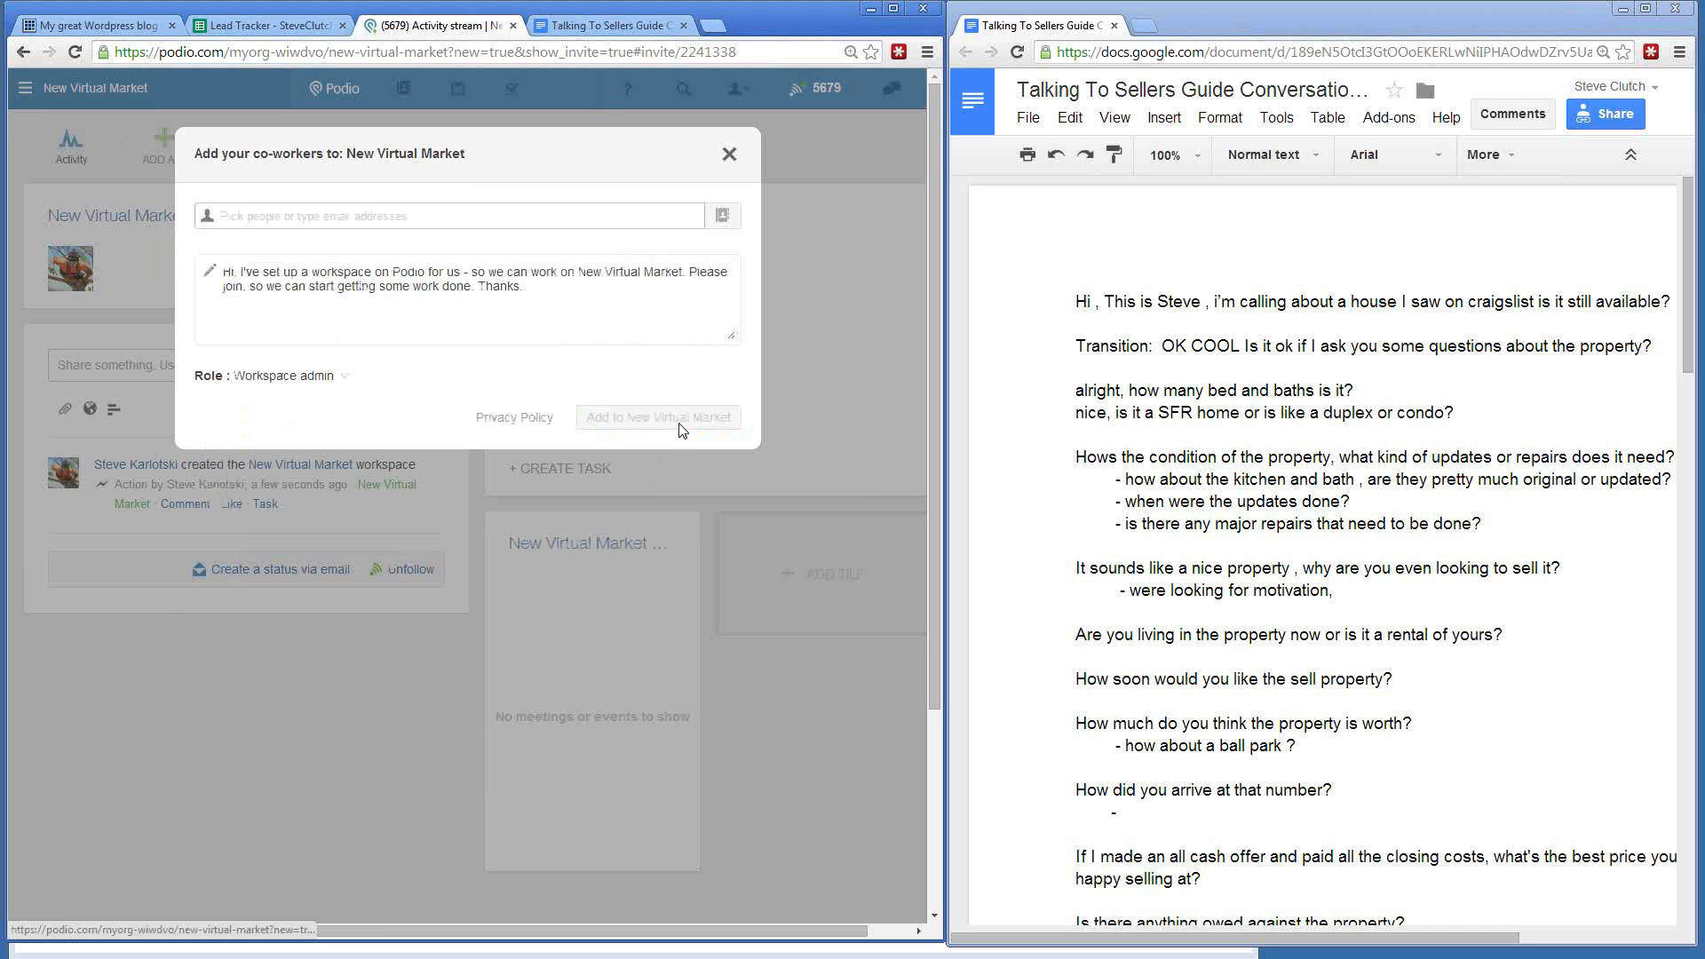
{"action": "left_click", "coordinate": [730, 156]}
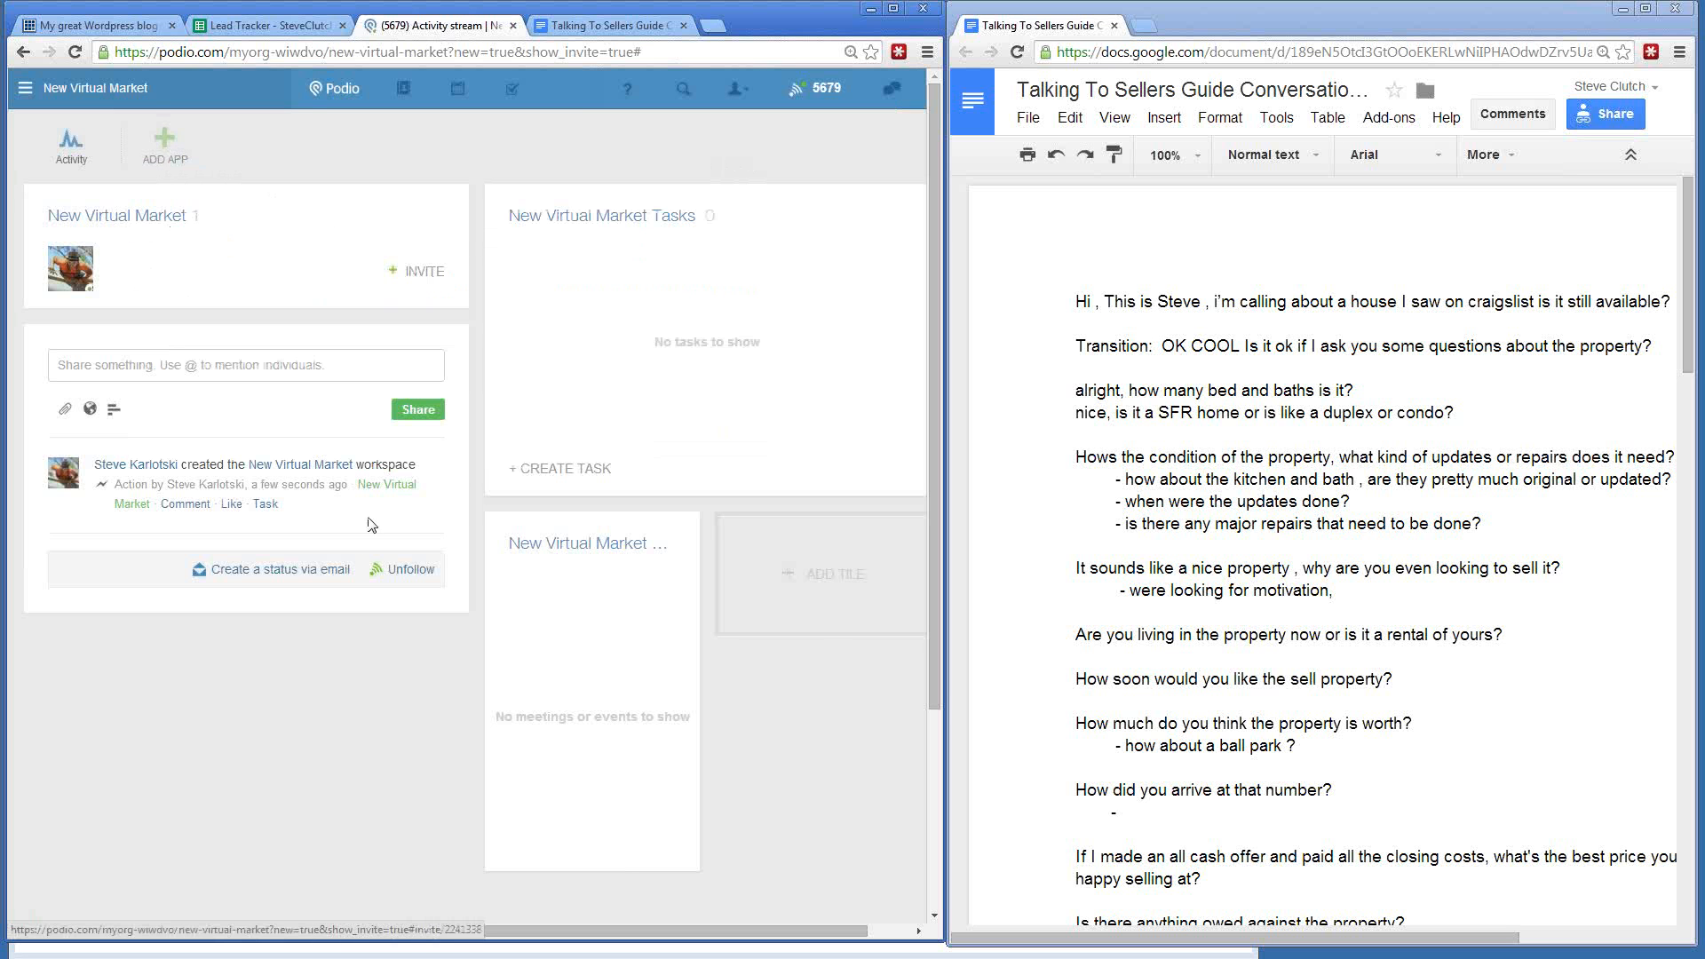
- Start a custom app named 'Seller Leads' with item name 'Seller'
{"action": "left_click", "coordinate": [164, 144]}
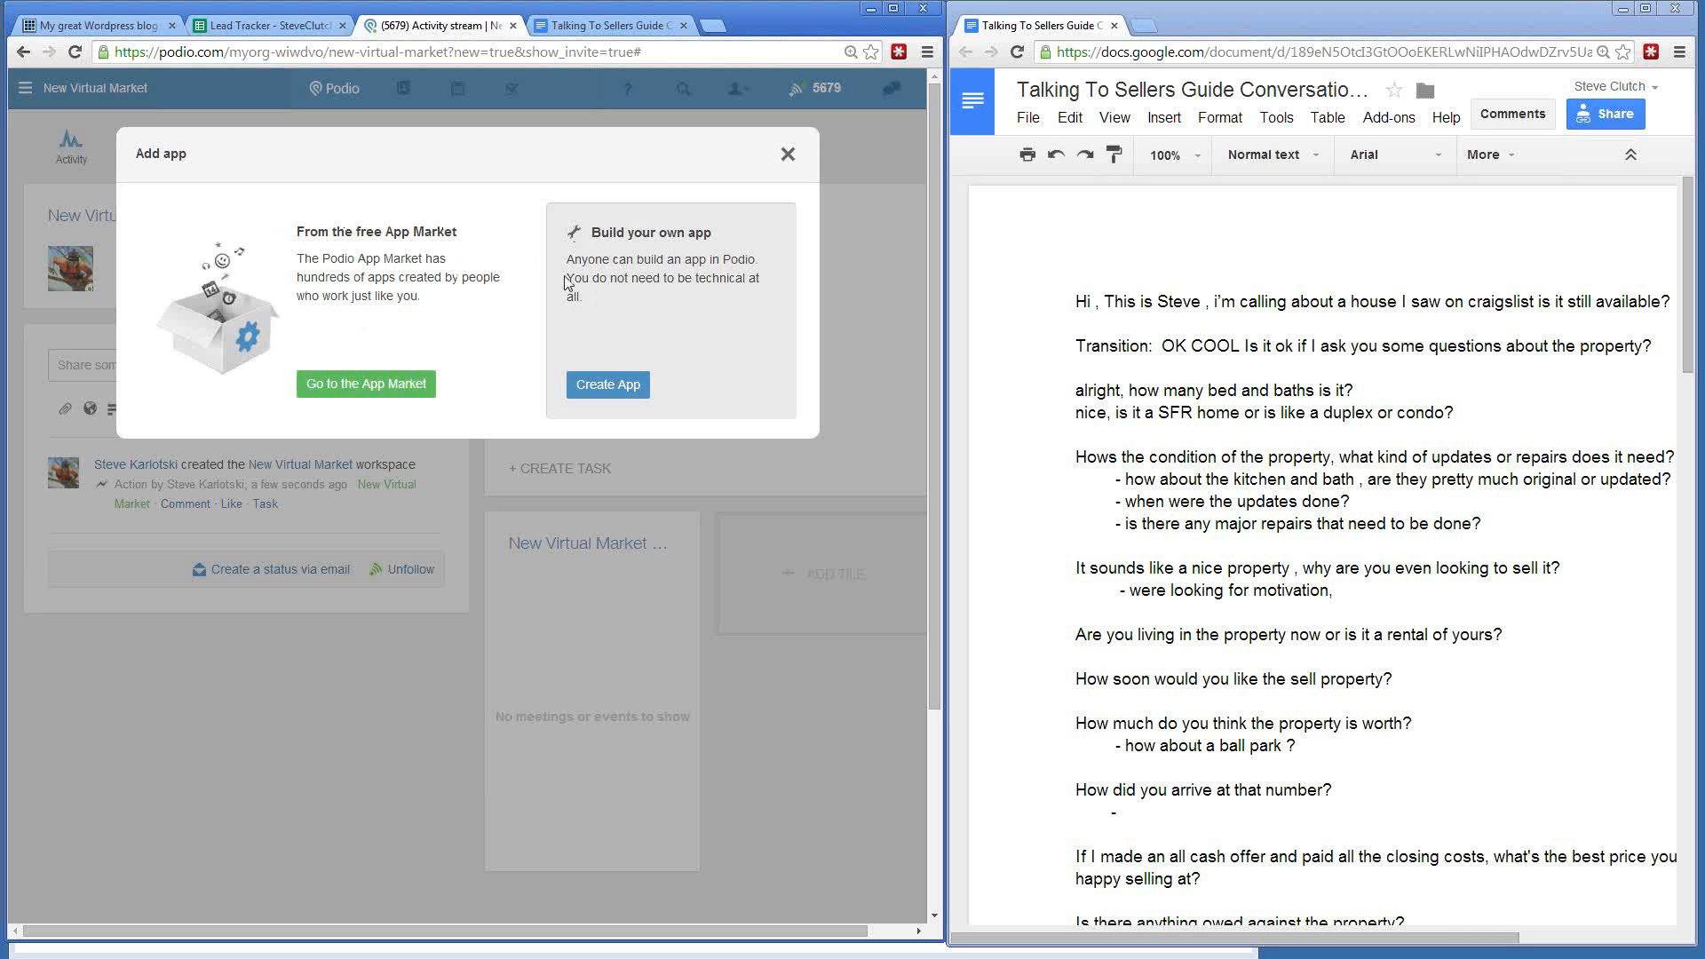
{"action": "left_click", "coordinate": [613, 389]}
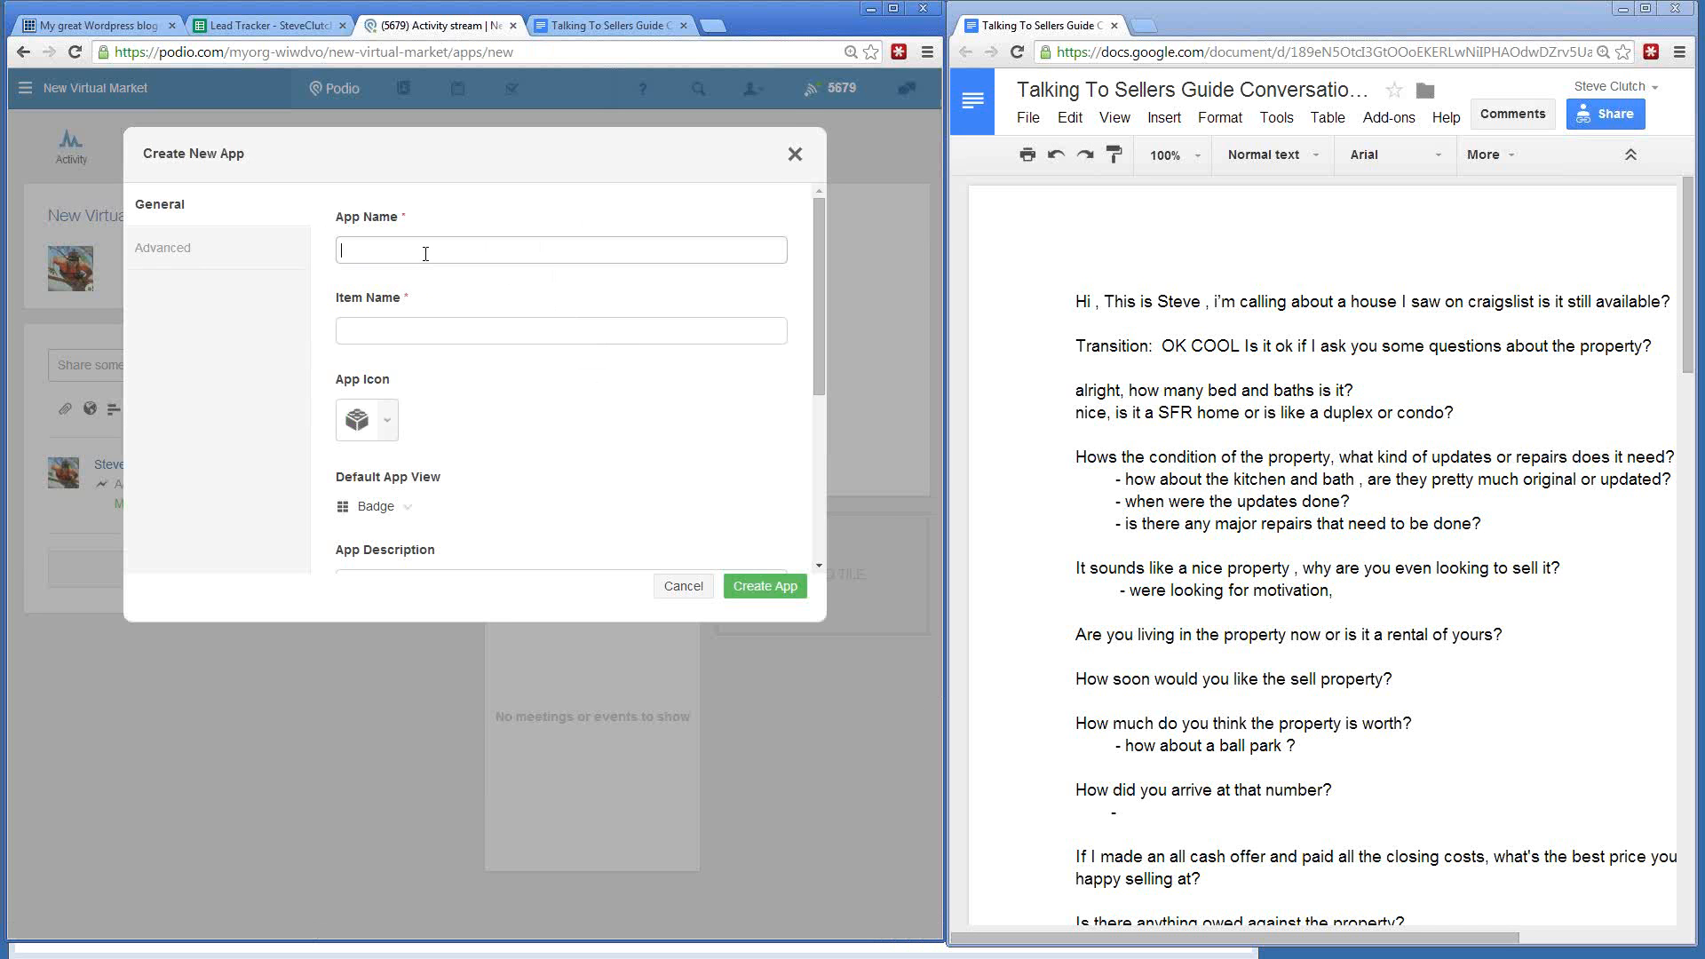
{"action": "type", "text": "Seller Leads"}
{"action": "left_click", "coordinate": [384, 326]}
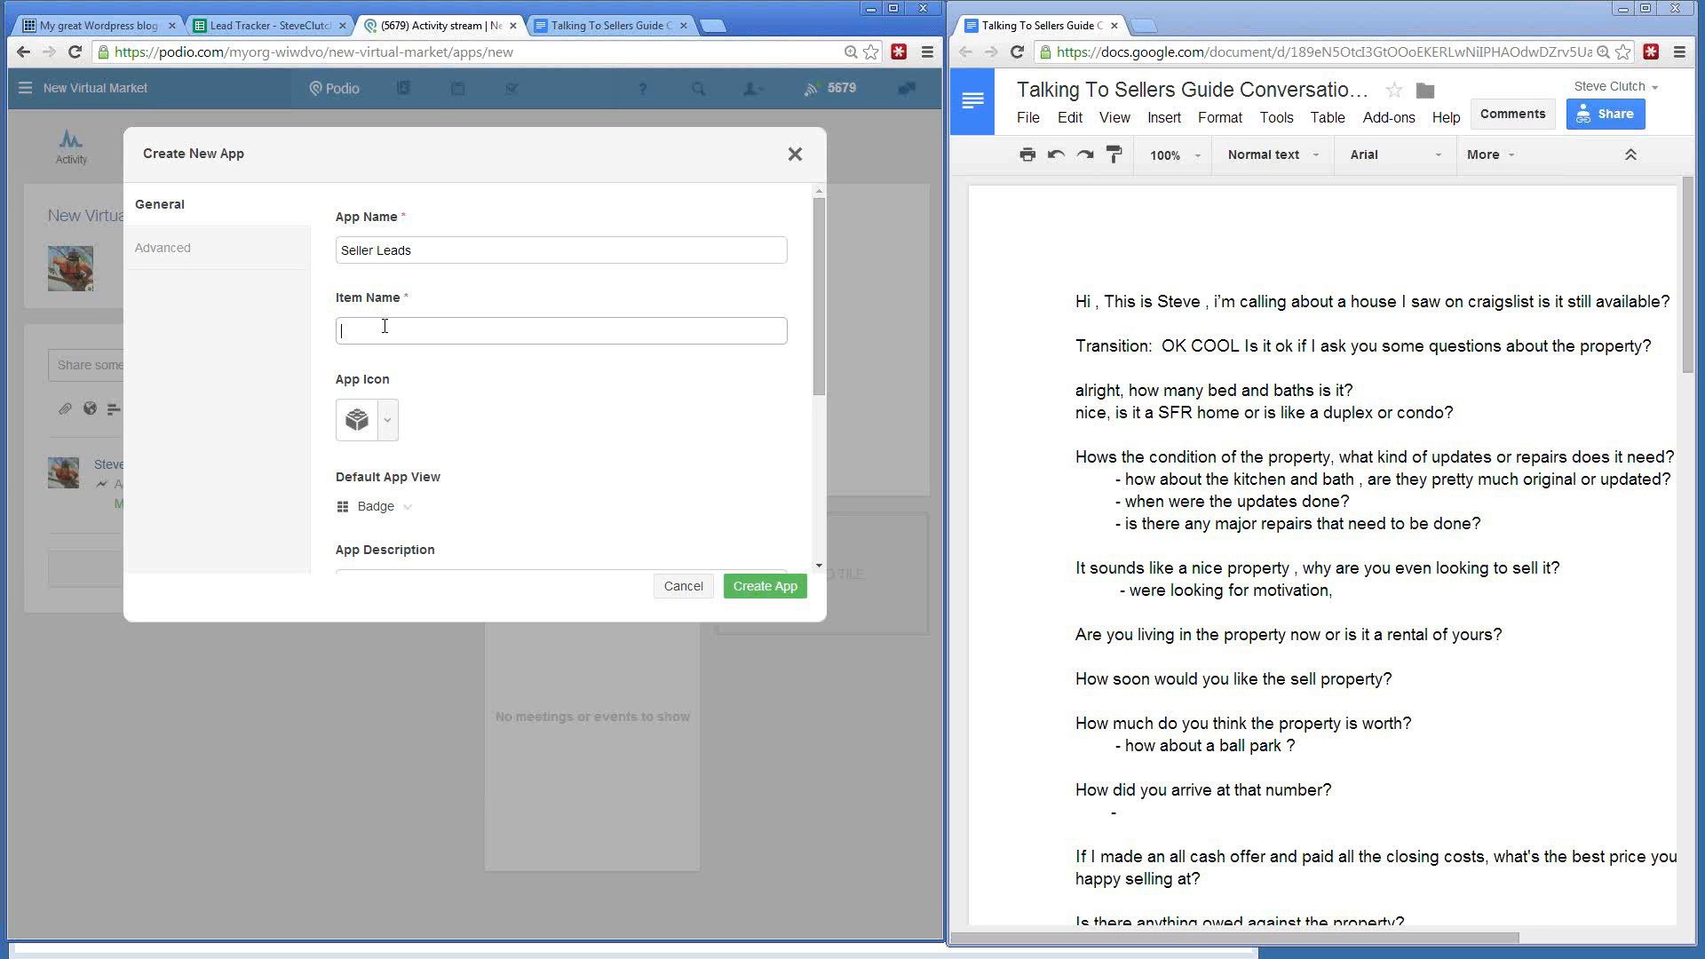
{"action": "type", "text": "Seller"}
- Choose the smiley app icon and create the Seller Leads app
{"action": "left_click", "coordinate": [389, 423]}
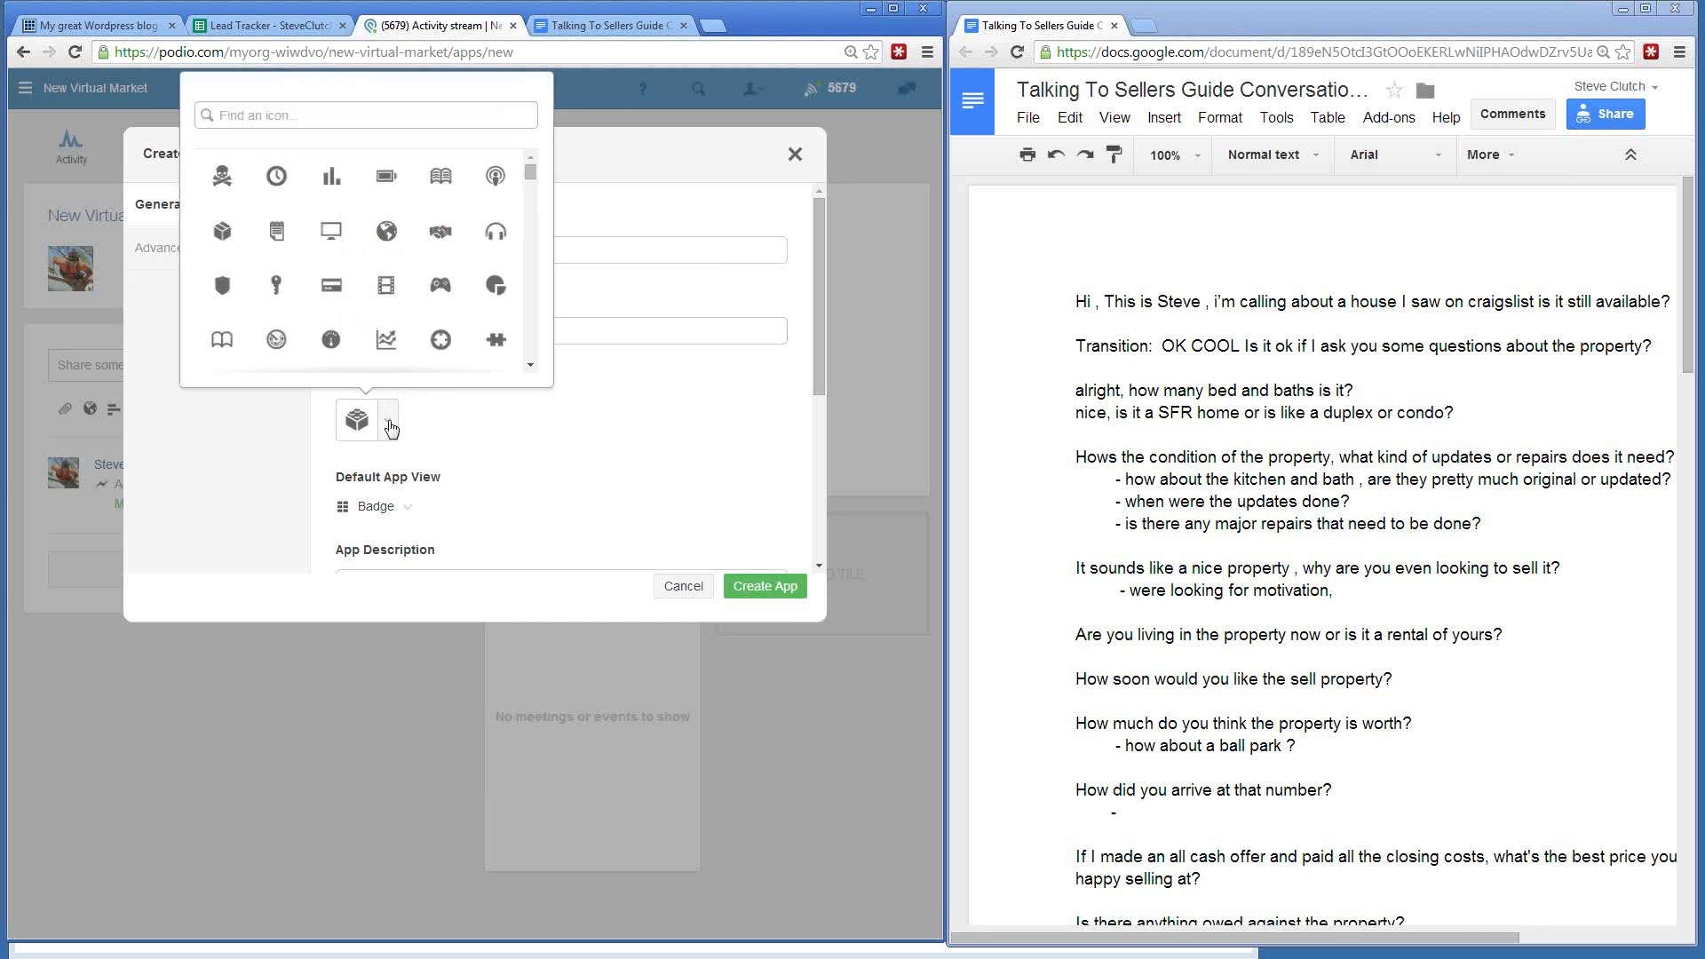
{"action": "scroll", "coordinate": [444, 306], "scroll_direction": "down", "scroll_amount": 3}
{"action": "scroll", "coordinate": [446, 303], "scroll_direction": "down", "scroll_amount": 8}
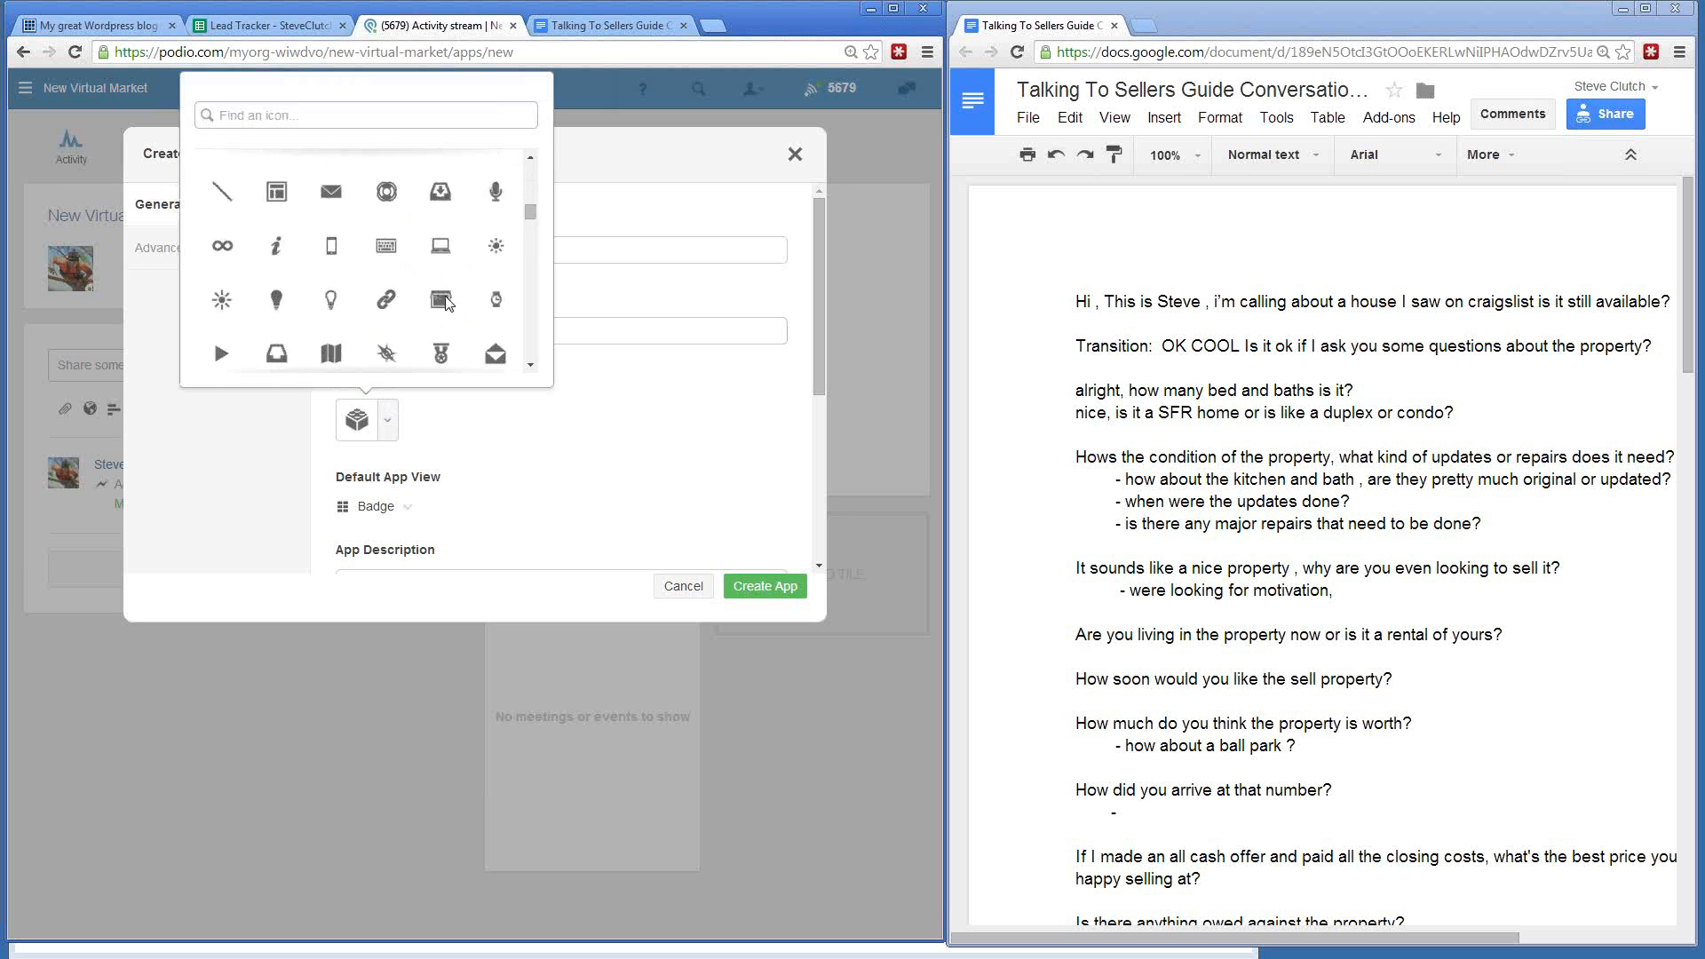
{"action": "scroll", "coordinate": [447, 307], "scroll_direction": "down", "scroll_amount": 3}
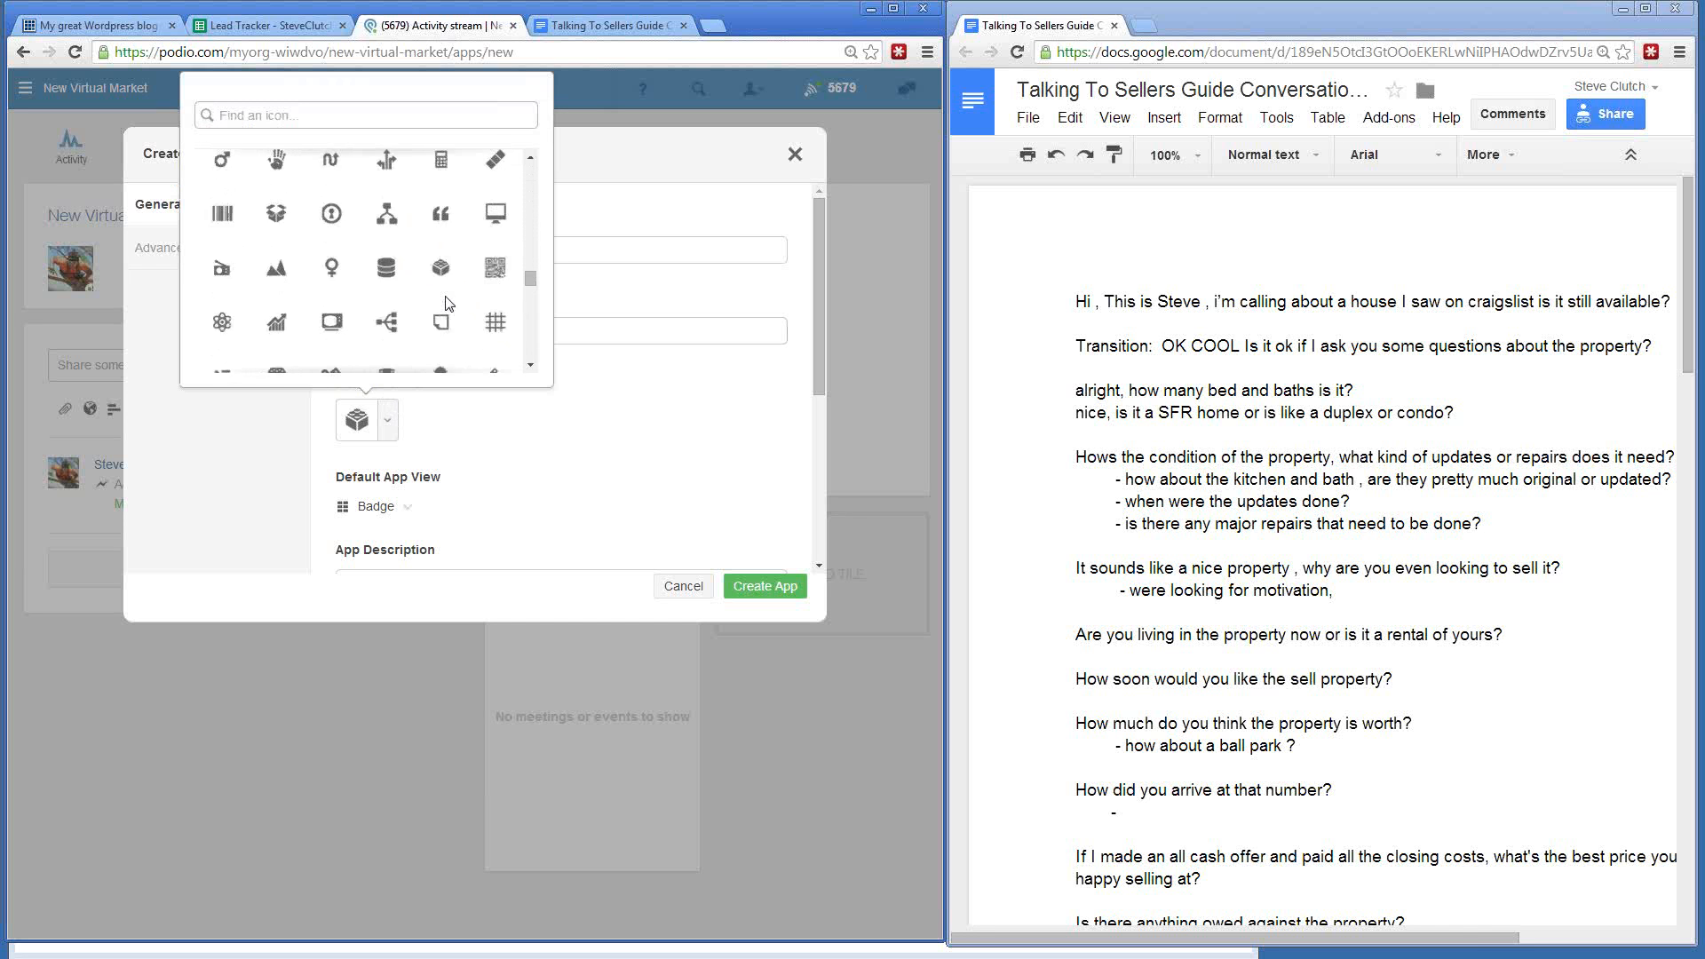
{"action": "scroll", "coordinate": [371, 310], "scroll_direction": "down", "scroll_amount": 2}
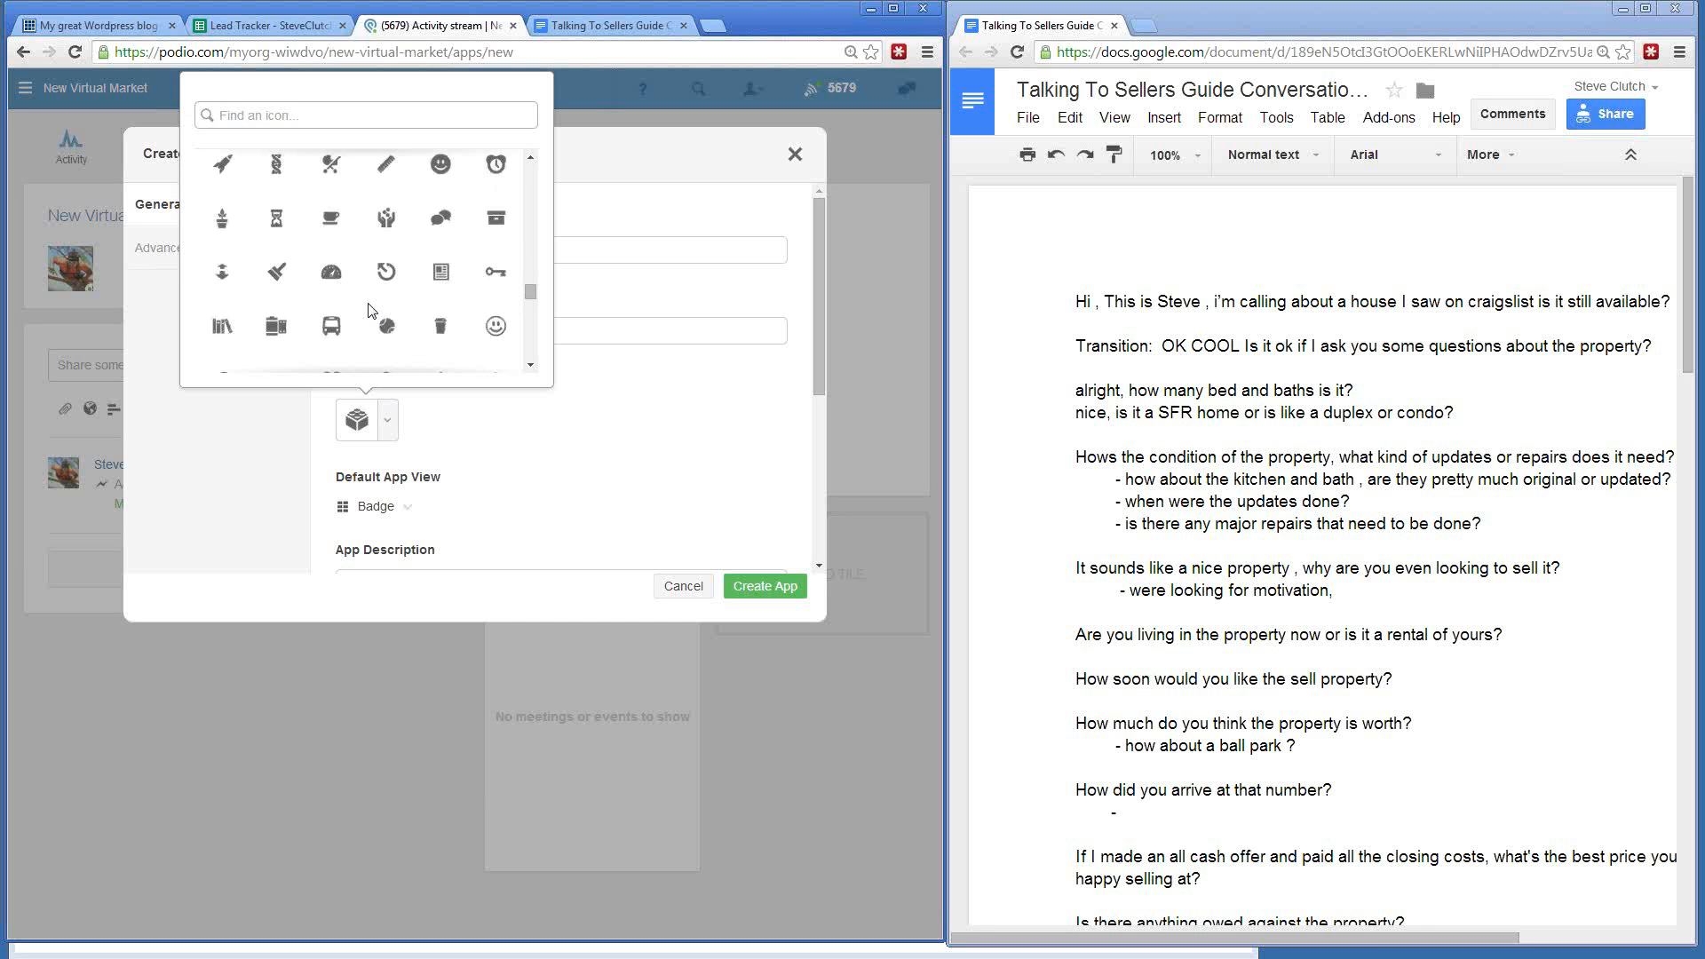
{"action": "left_click", "coordinate": [442, 262]}
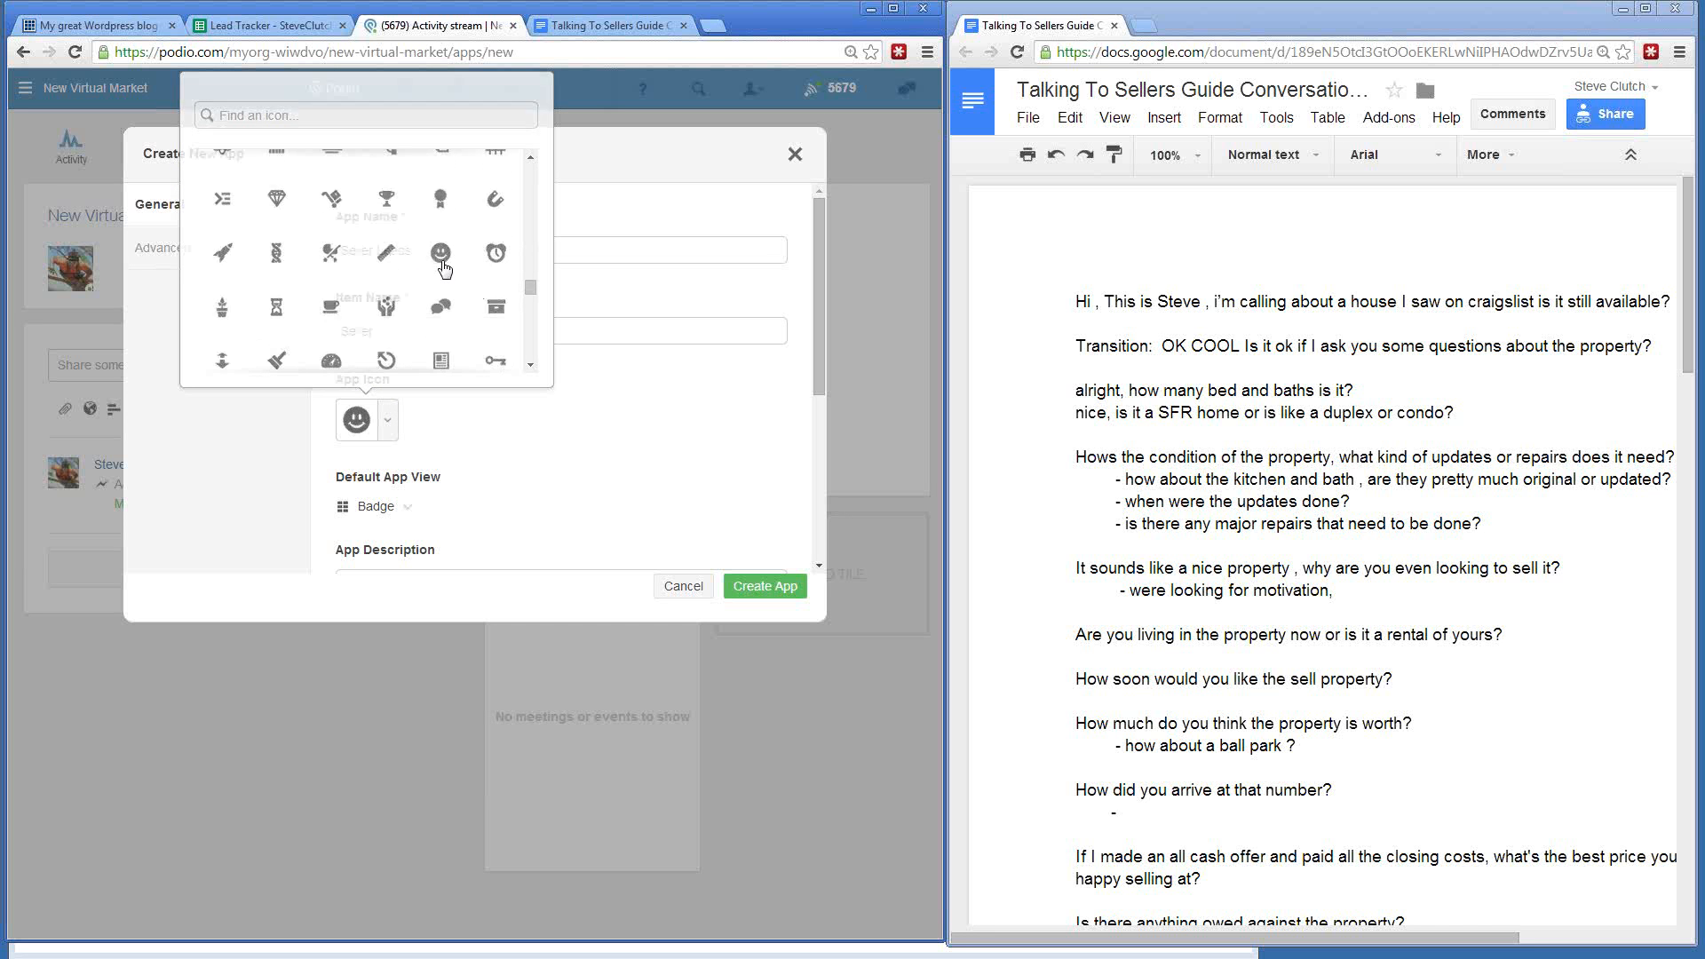
{"action": "scroll", "coordinate": [500, 469], "scroll_direction": "down", "scroll_amount": 3}
{"action": "scroll", "coordinate": [500, 470], "scroll_direction": "down", "scroll_amount": 1}
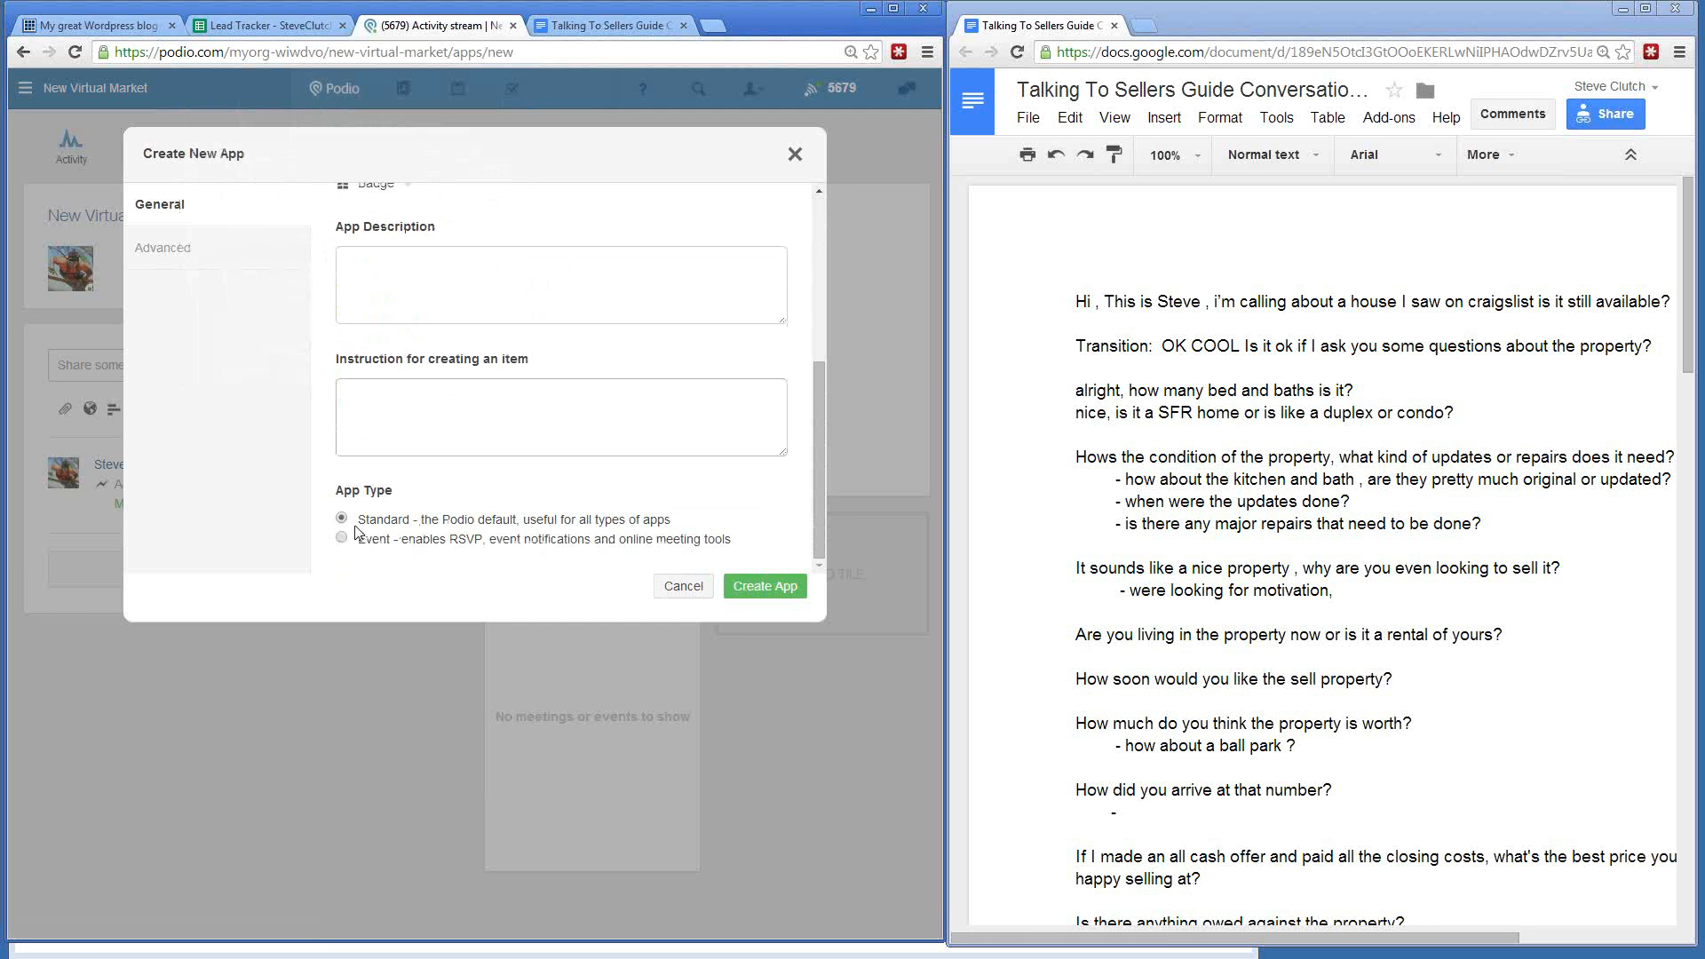
{"action": "left_click", "coordinate": [748, 594]}
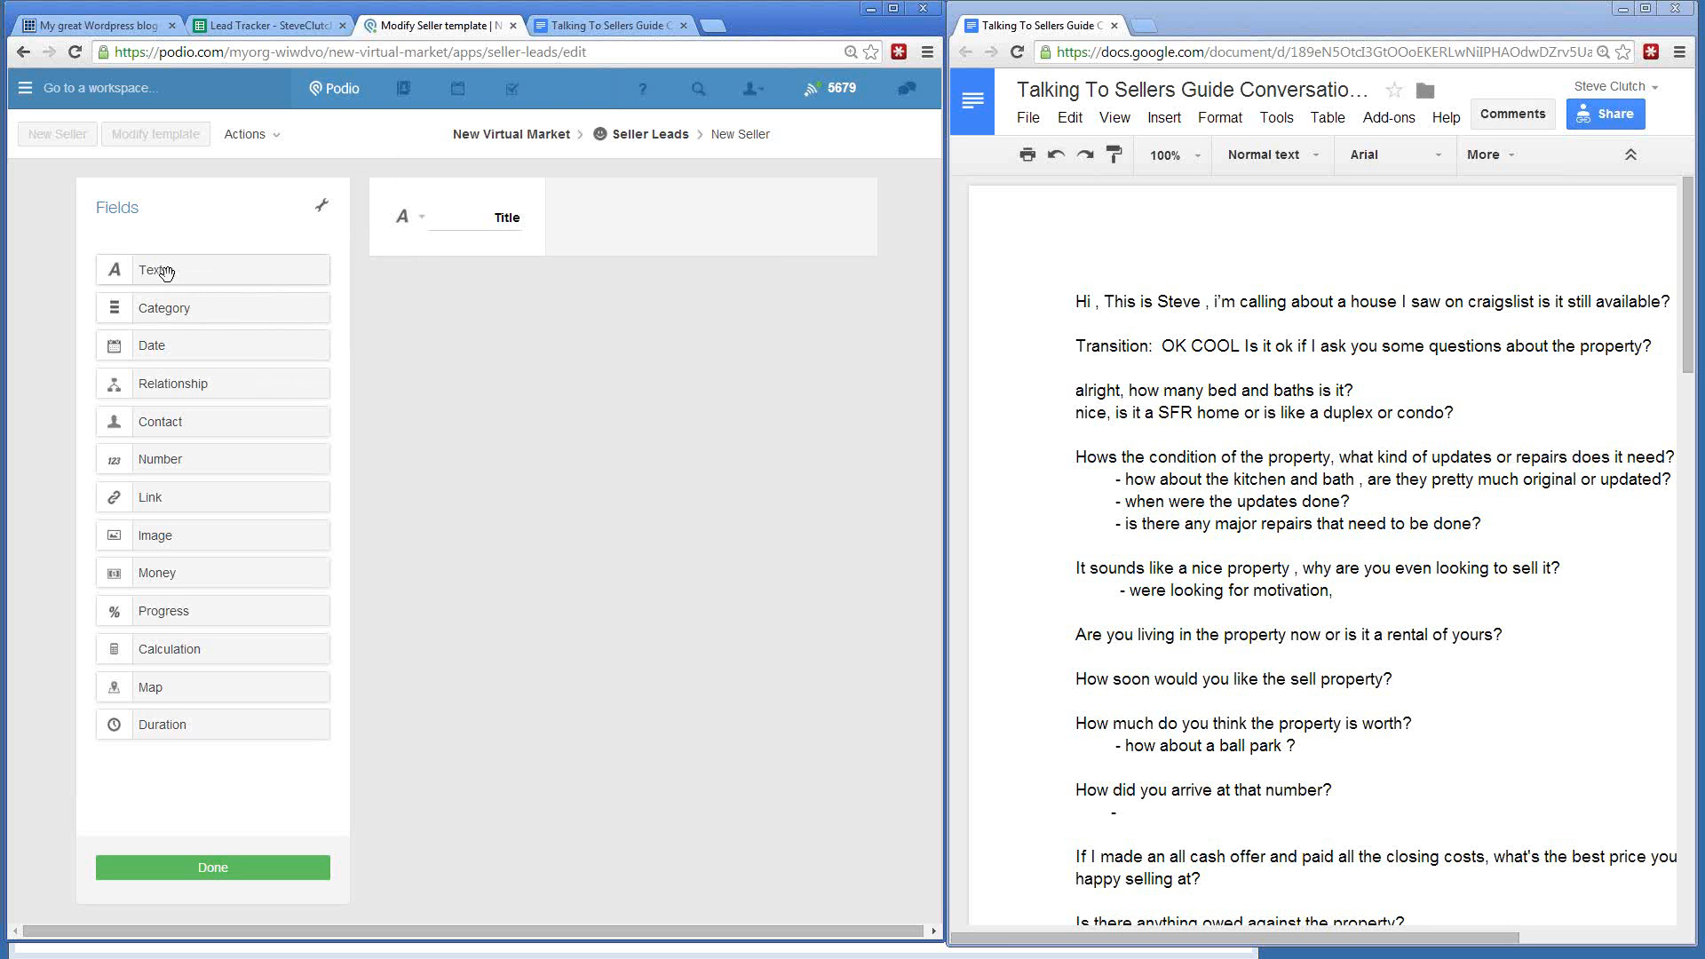
- Rename Title to 'First Name' and add 'Last Name' and 'Call Summary' text fields
{"action": "left_click_drag", "start_coordinate": [489, 218], "coordinate": [547, 219]}
{"action": "type", "text": "First Name"}
{"action": "left_click", "coordinate": [158, 271]}
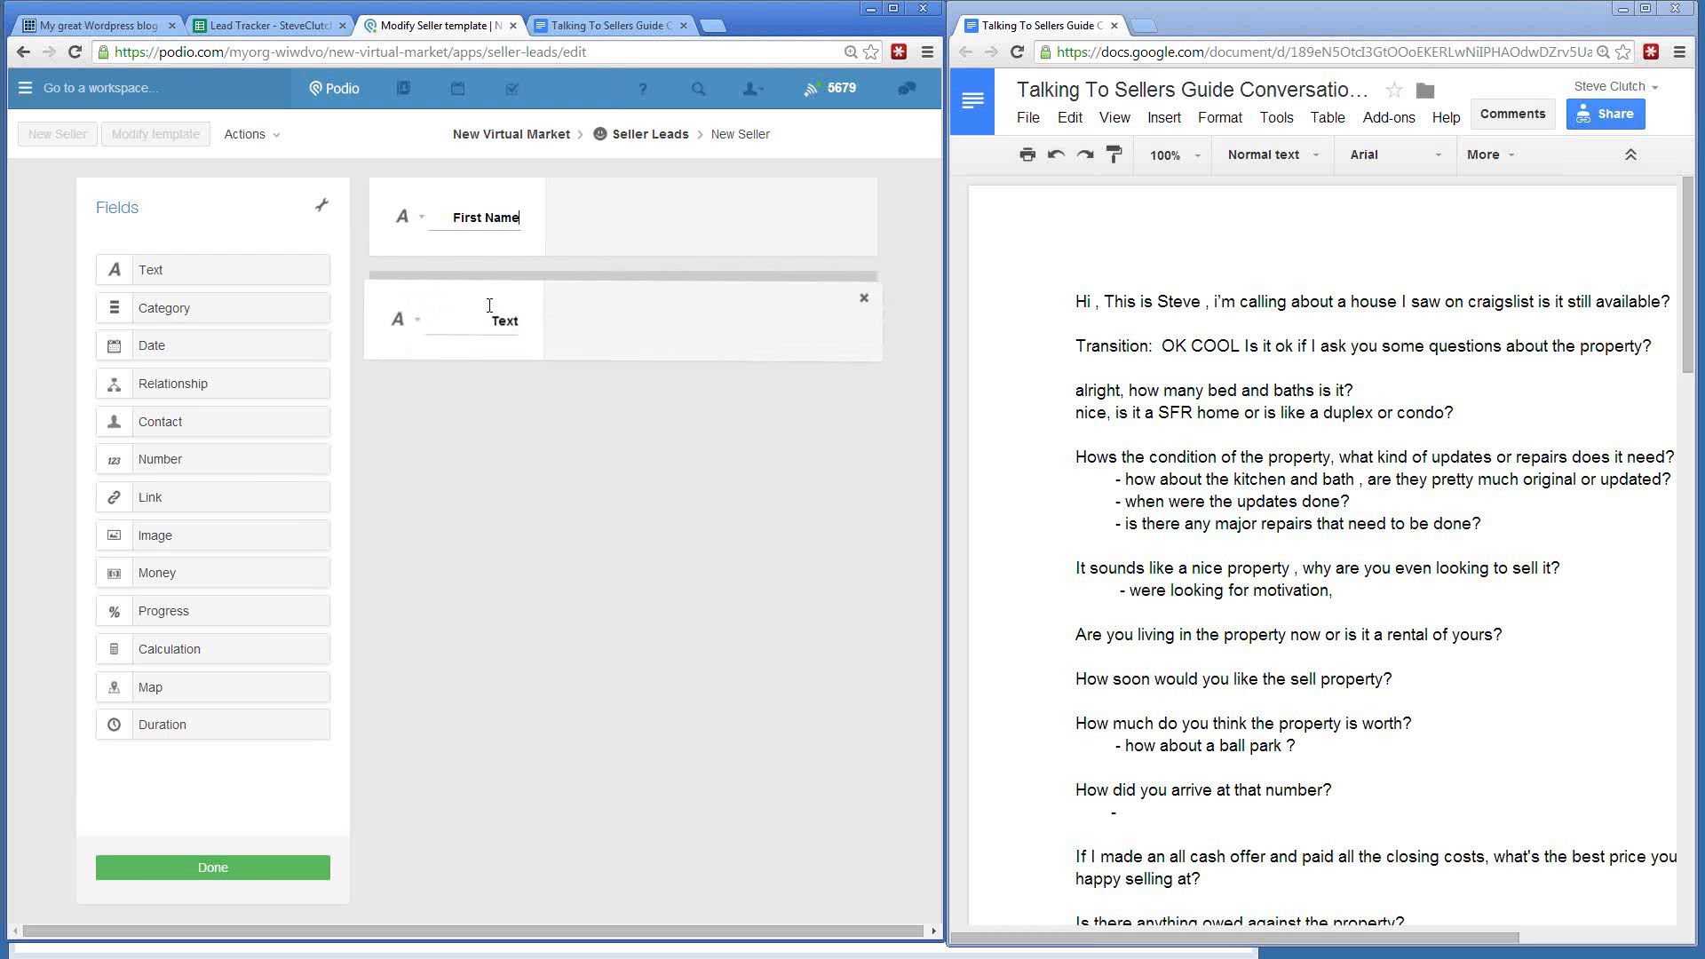
{"action": "left_click", "coordinate": [480, 306]}
{"action": "type", "text": "Last Name"}
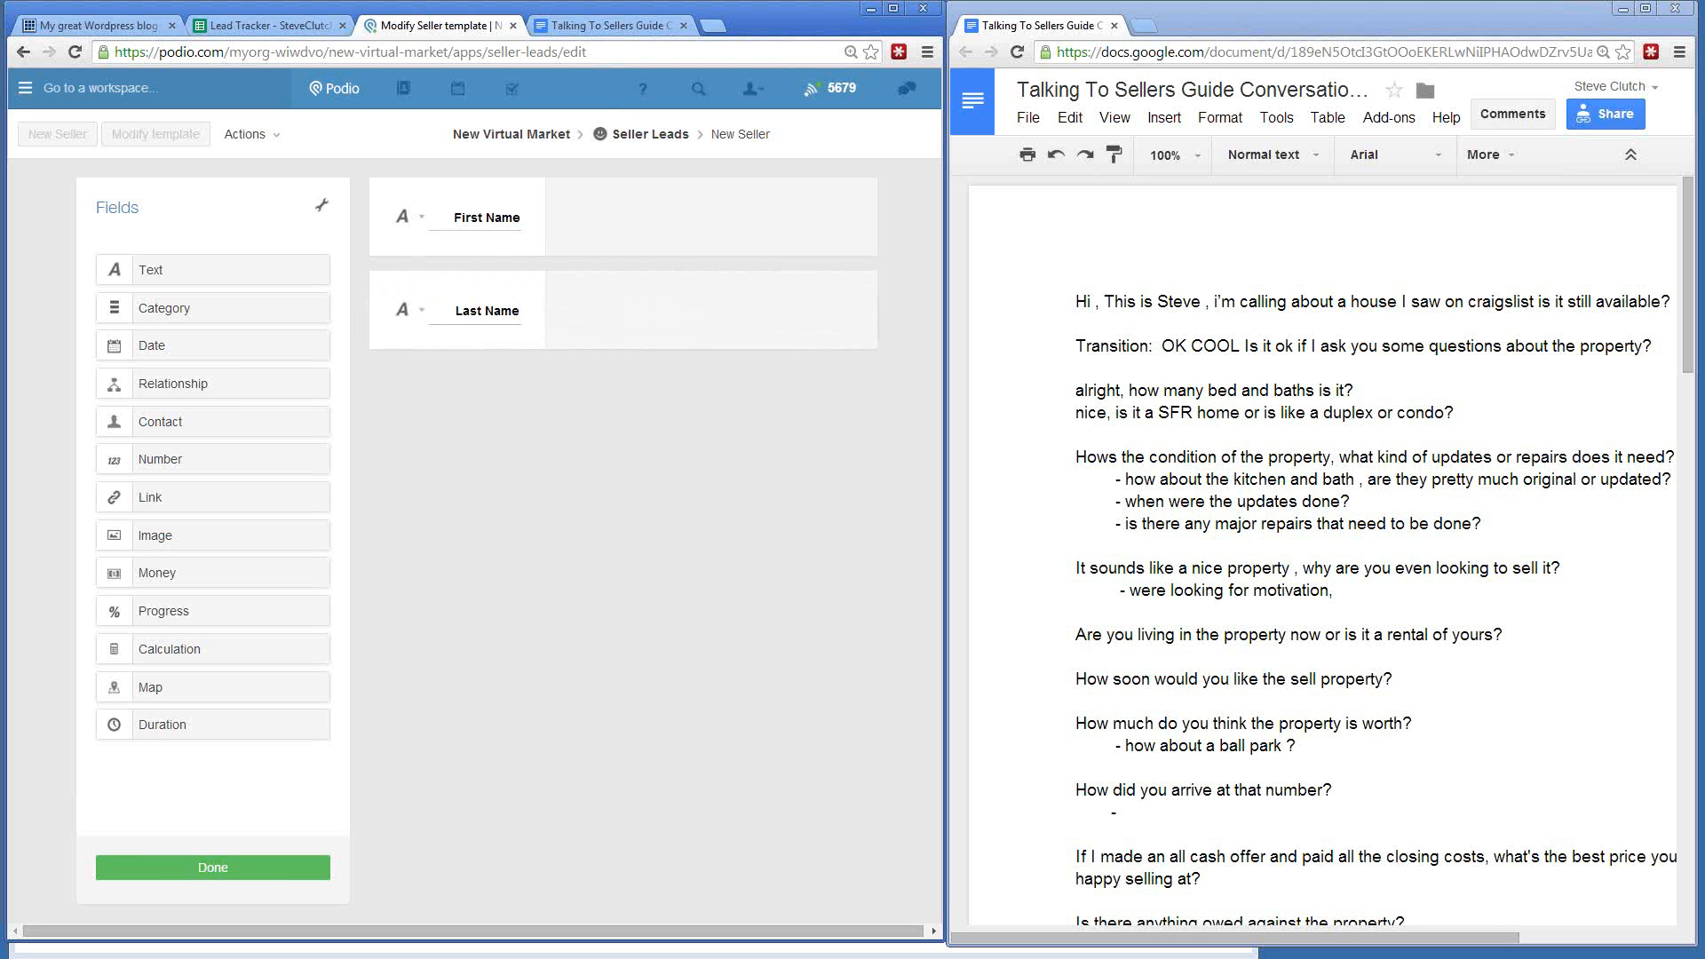
{"action": "left_click_drag", "start_coordinate": [182, 271], "coordinate": [514, 418]}
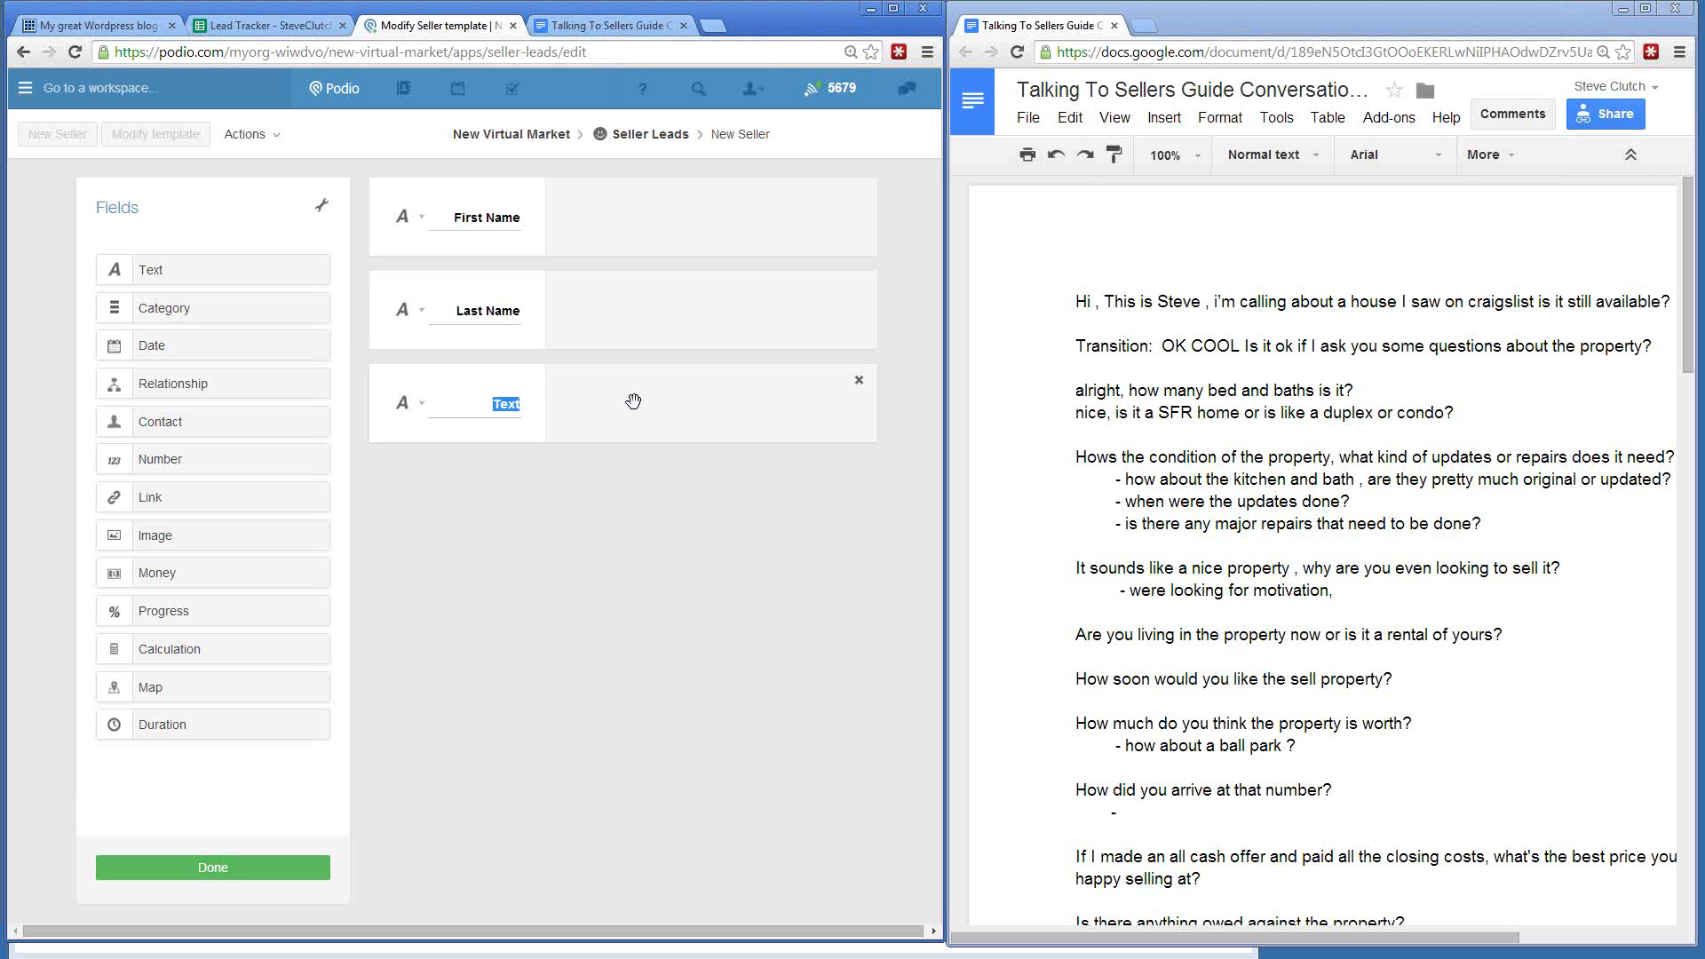
{"action": "type", "text": "Call"}
{"action": "type", "text": "Summary"}
{"action": "left_click", "coordinate": [566, 489]}
- Make Call Summary and Last Name single-line fields and check First Name's settings
{"action": "left_click", "coordinate": [422, 403]}
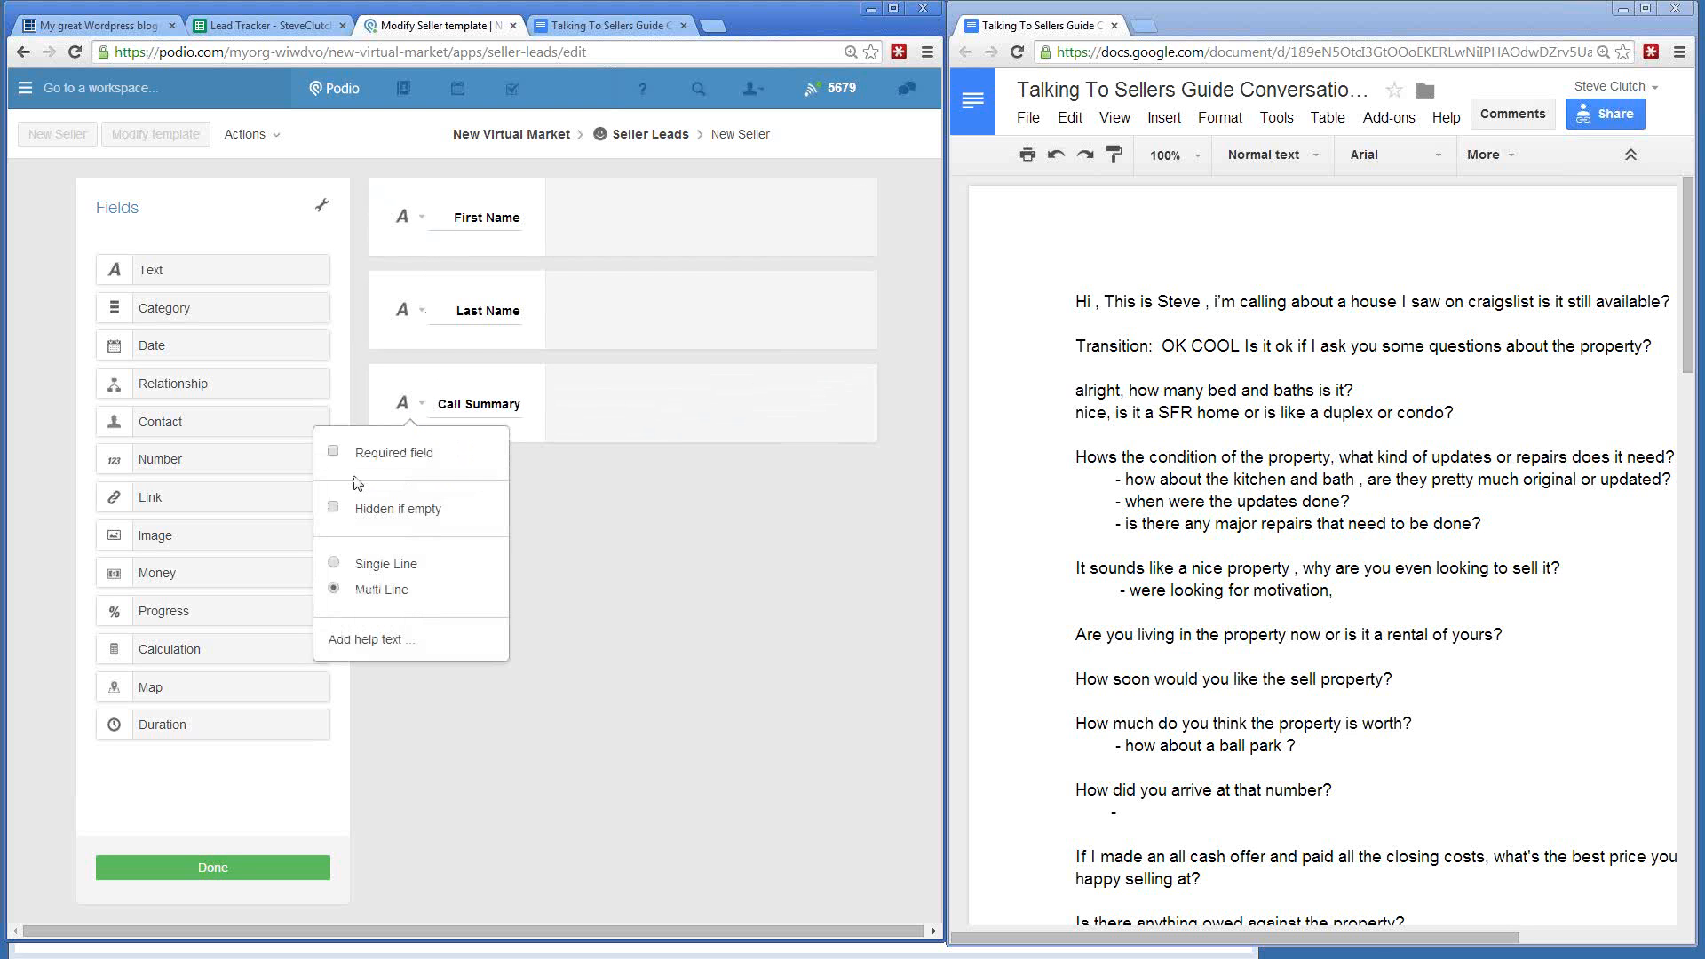
{"action": "left_click", "coordinate": [334, 564]}
{"action": "left_click", "coordinate": [902, 458]}
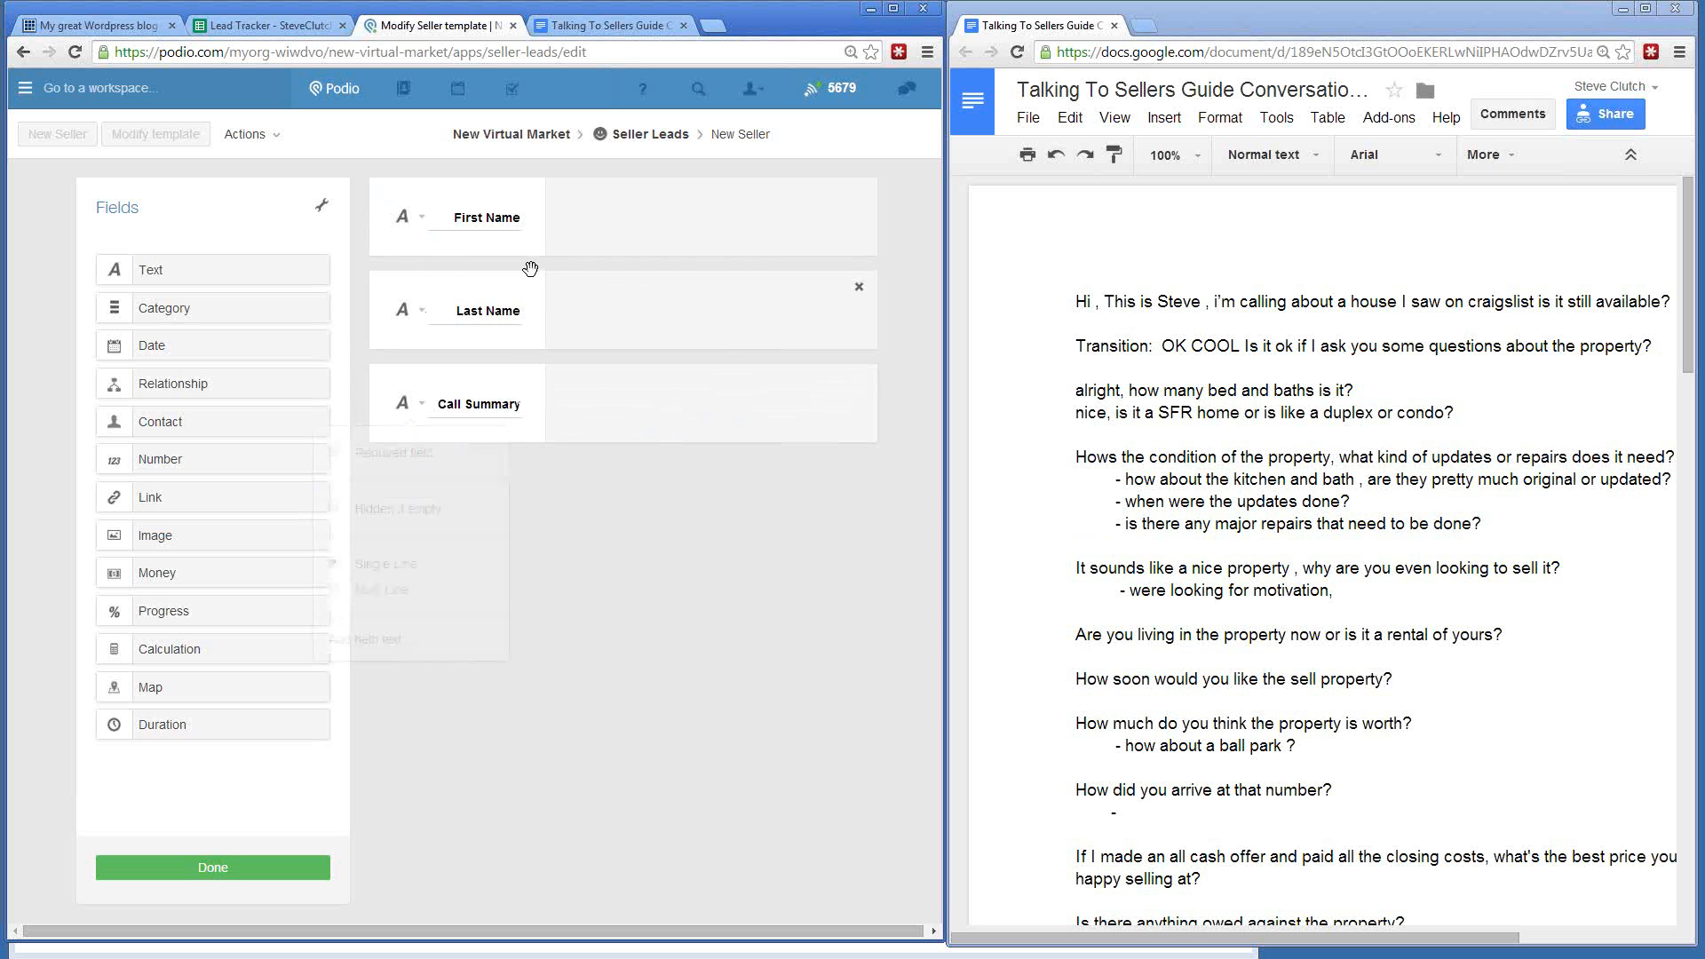
{"action": "left_click", "coordinate": [403, 318]}
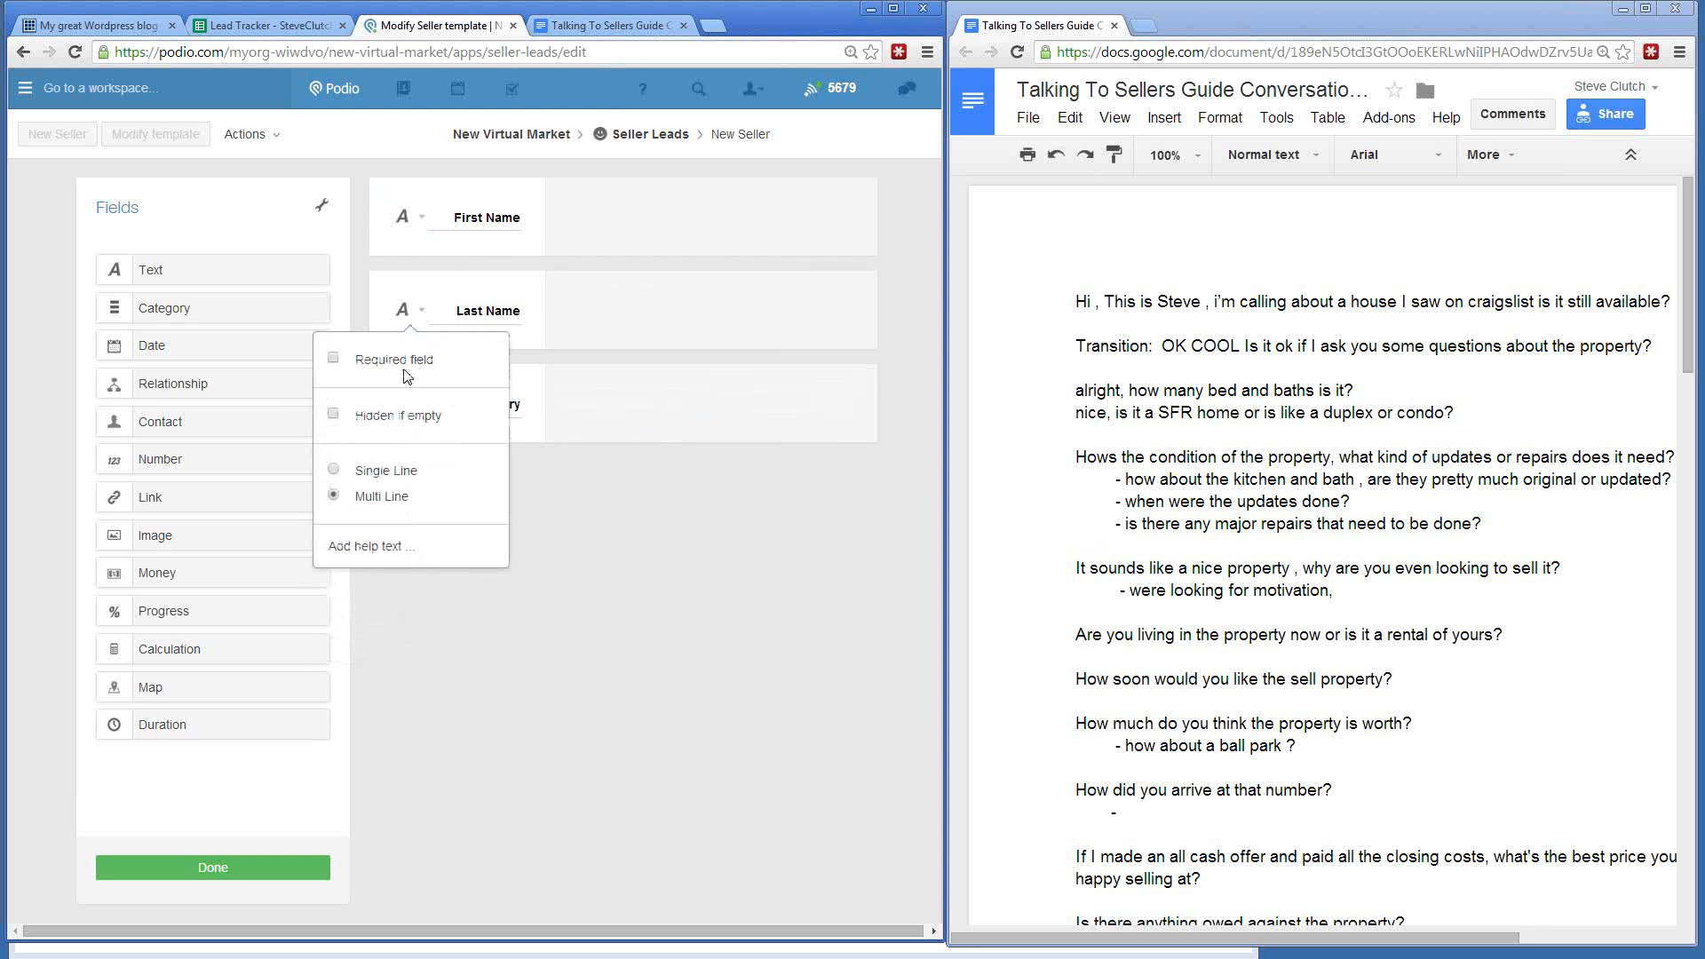
{"action": "left_click", "coordinate": [334, 469]}
{"action": "left_click", "coordinate": [881, 295]}
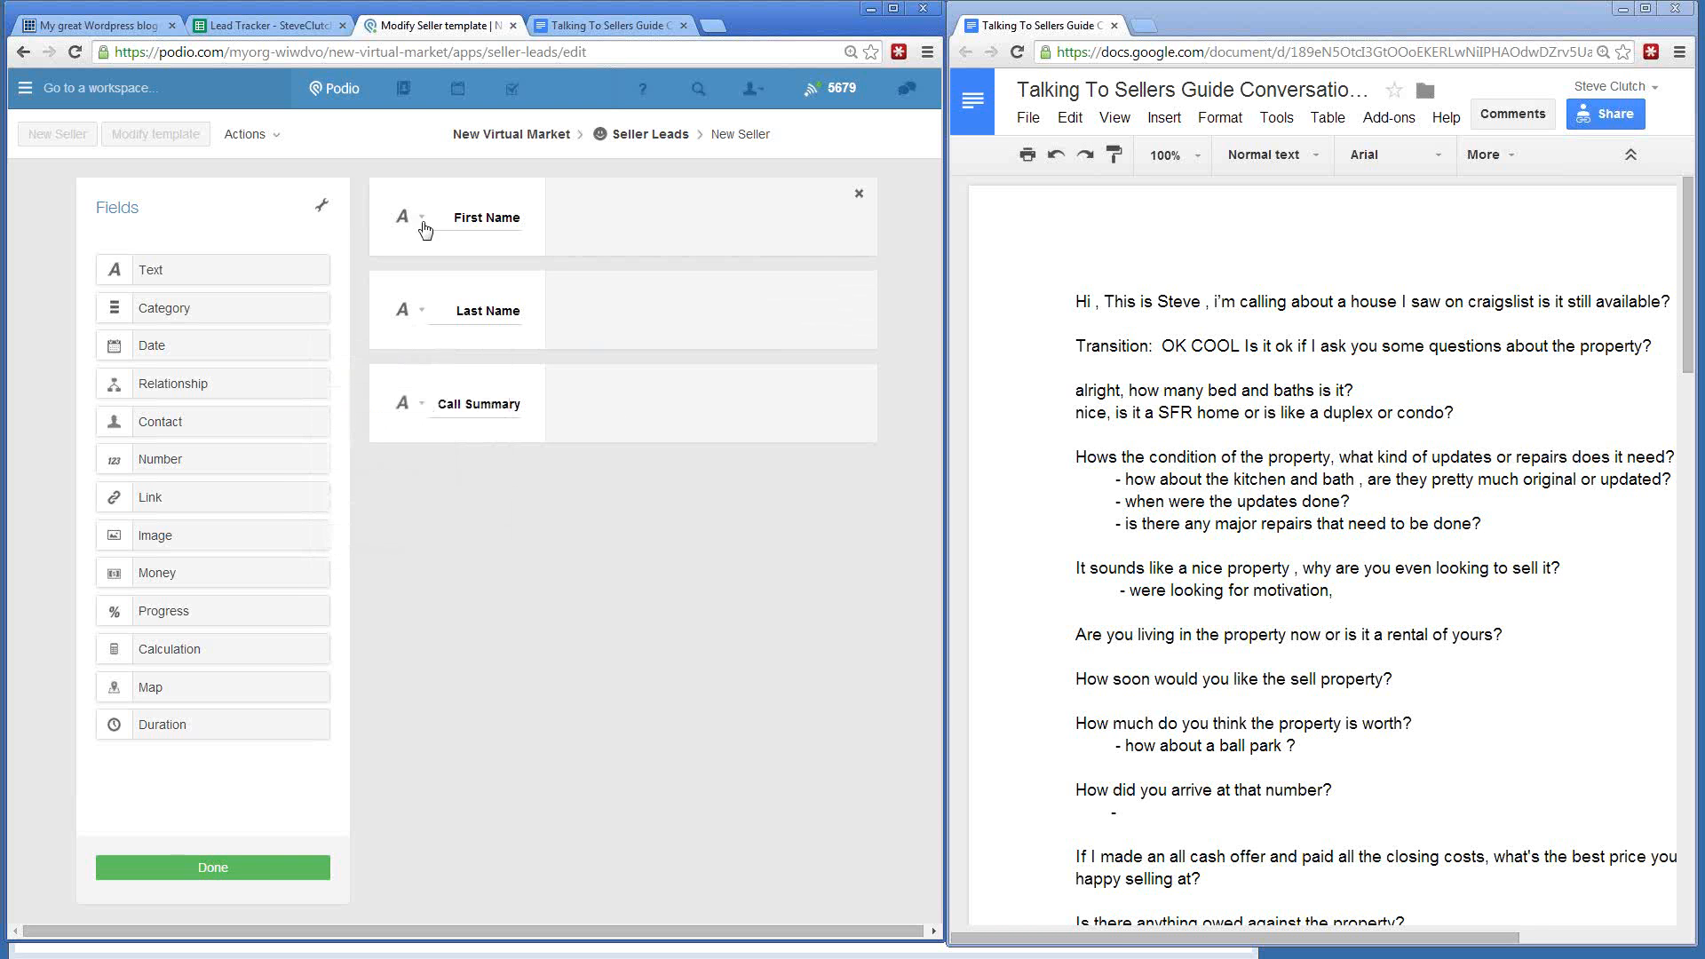
{"action": "left_click", "coordinate": [417, 222]}
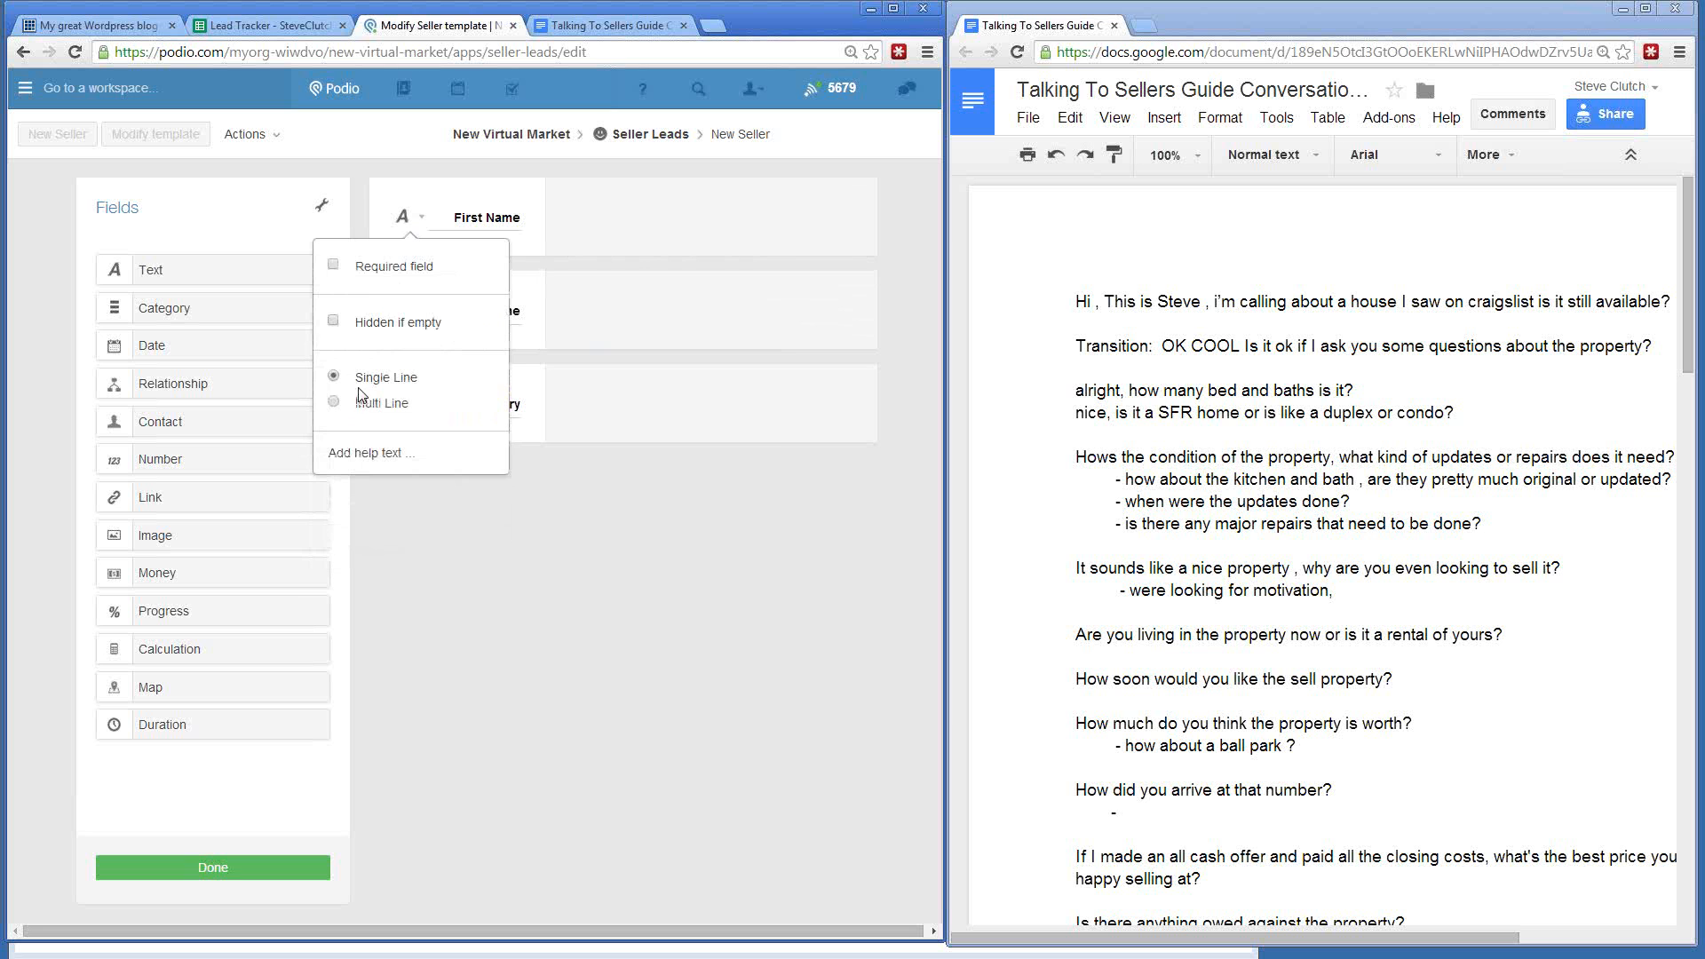
{"action": "left_click", "coordinate": [856, 338]}
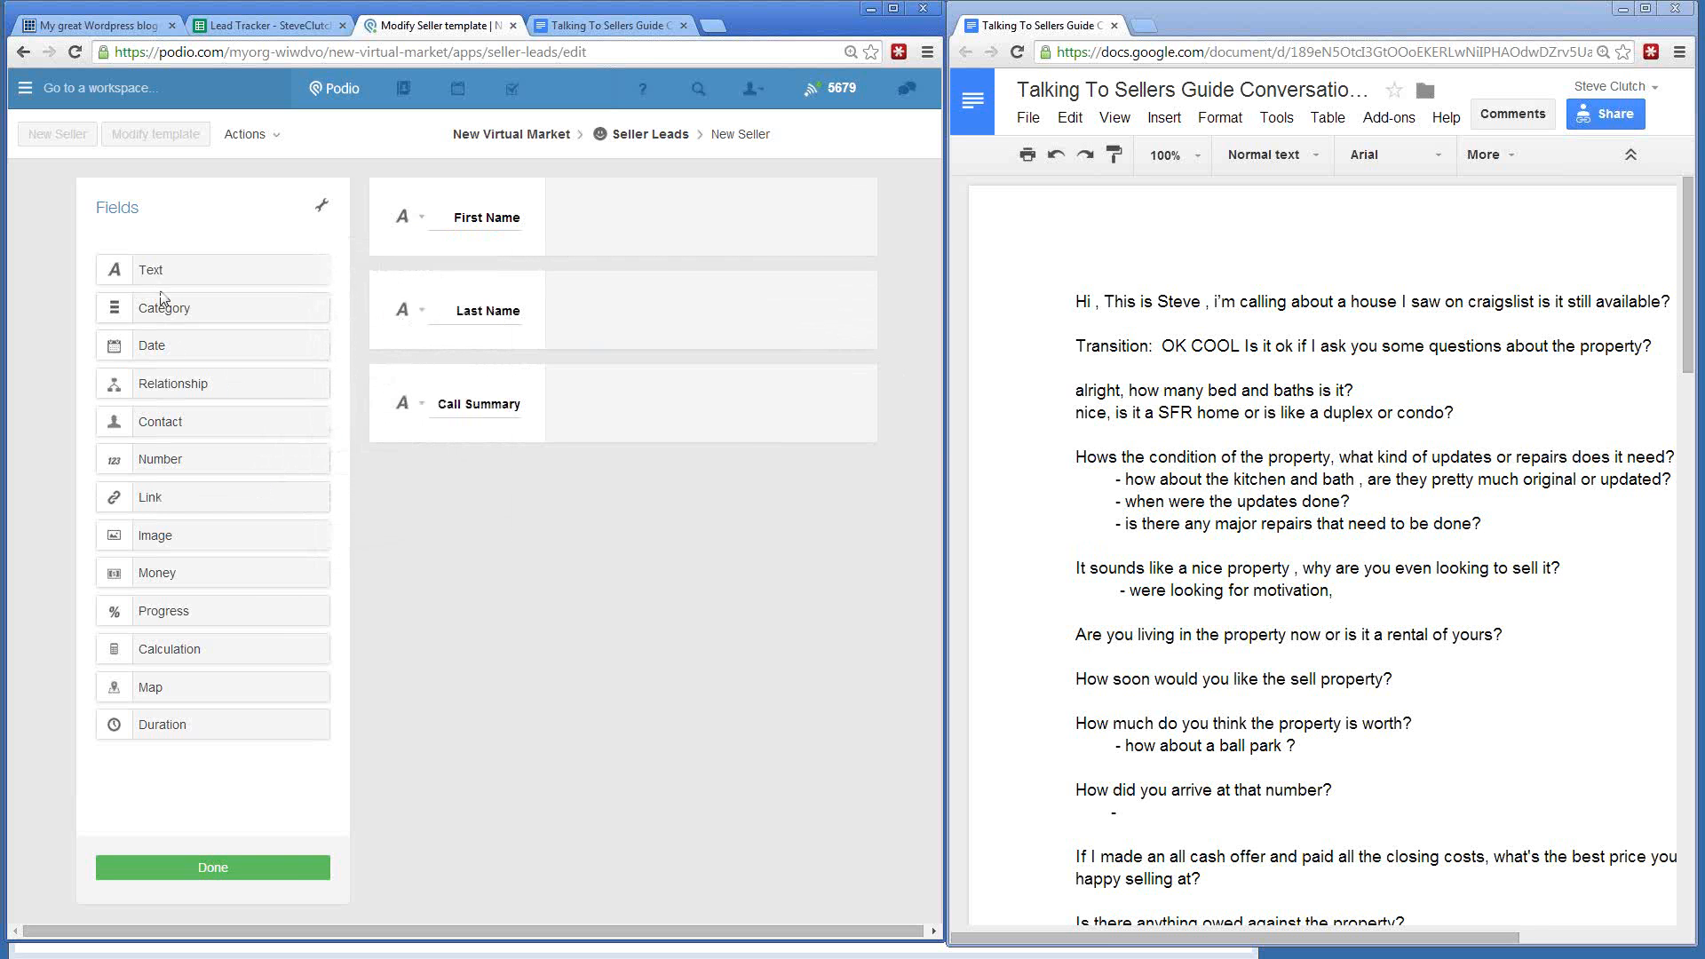
- Add a 'Lead Type' category with options Home Owner, Agent/Broker, Cash Buyer and Wholesaler
{"action": "left_click_drag", "start_coordinate": [162, 306], "coordinate": [507, 502]}
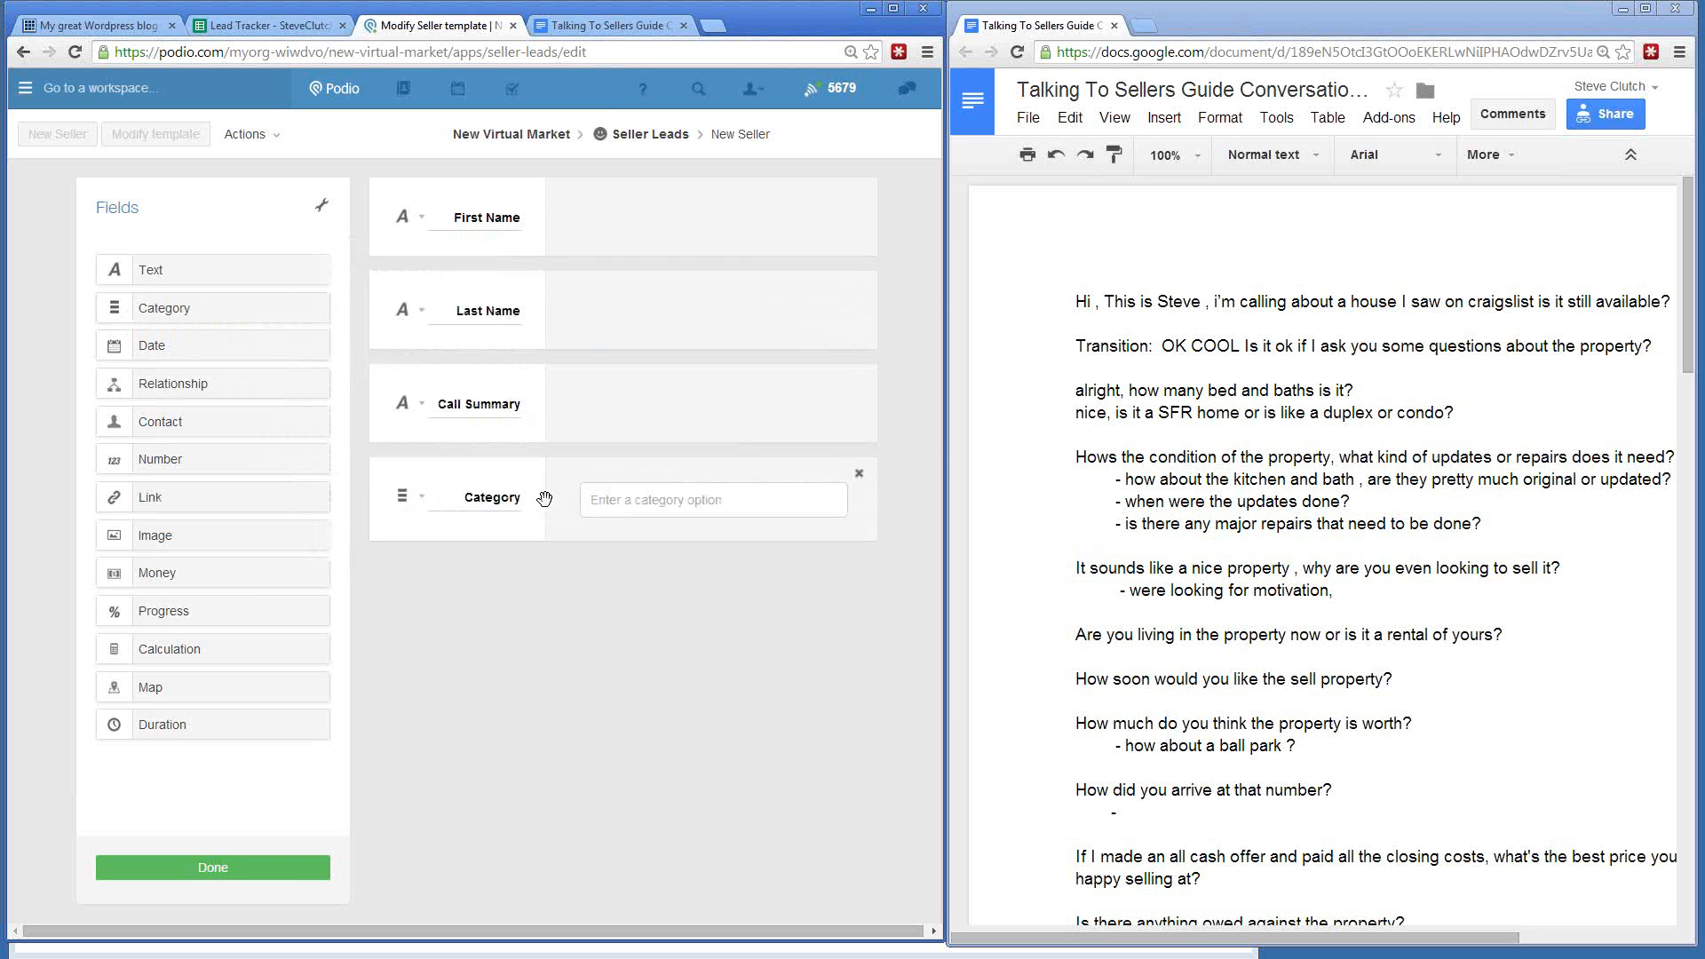
{"action": "left_click", "coordinate": [468, 499]}
{"action": "type", "text": "Lead Type"}
{"action": "left_click", "coordinate": [710, 503]}
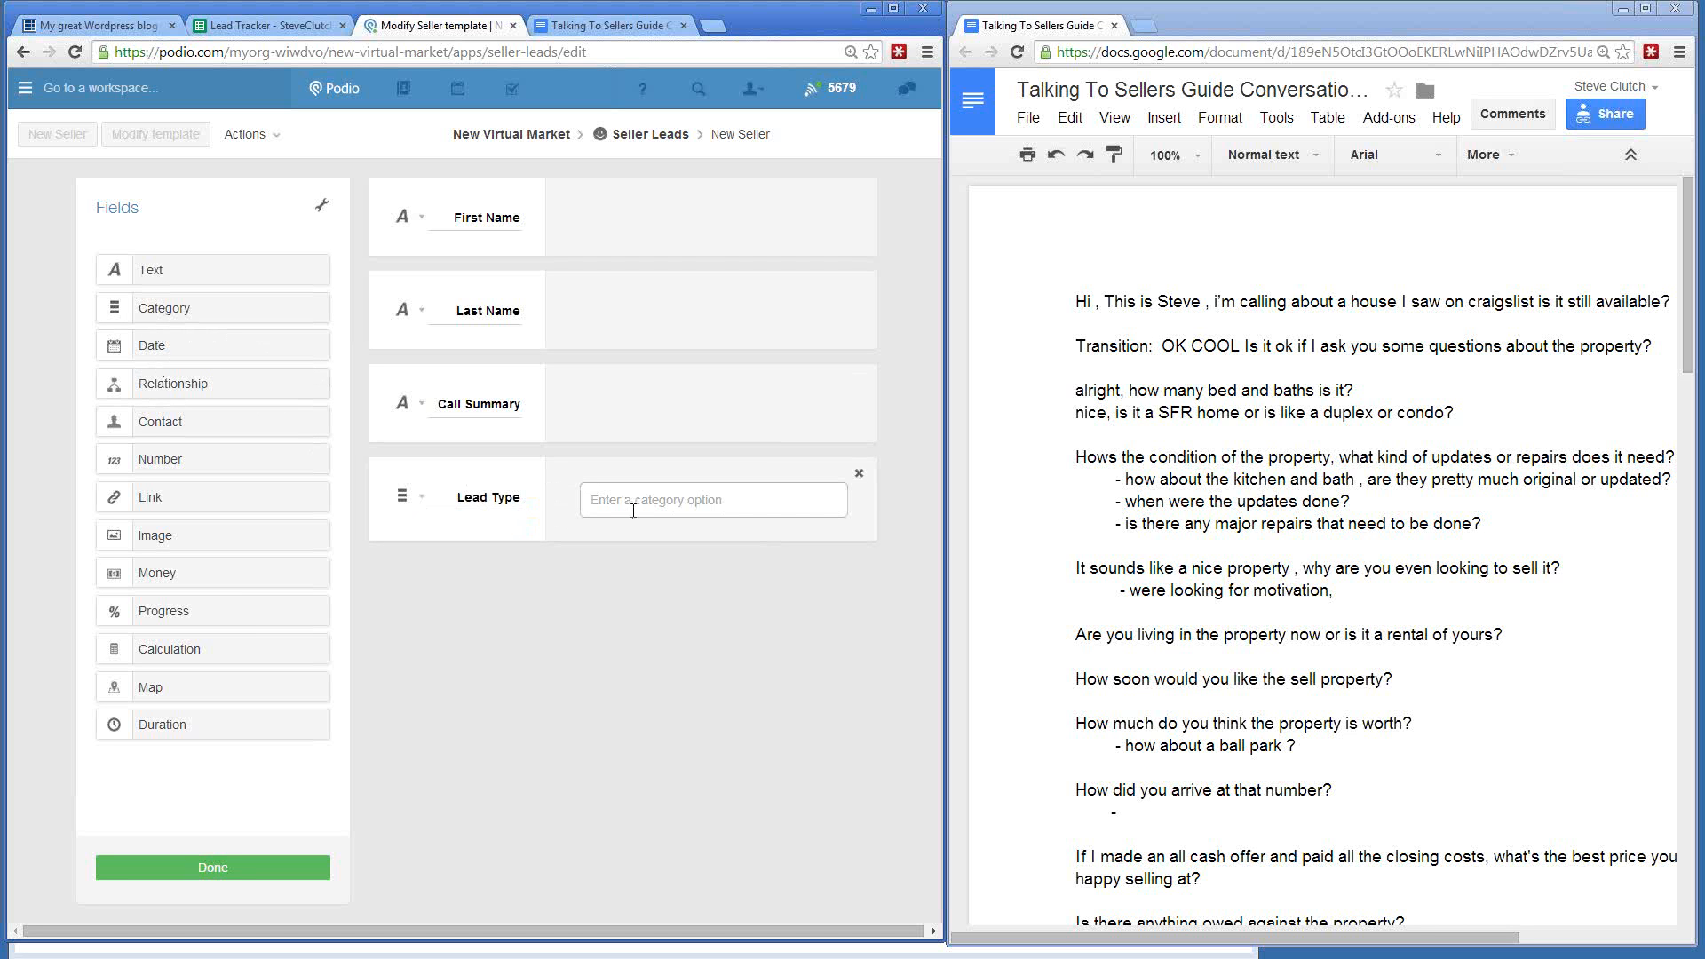
{"action": "type", "text": "Home Owner"}
{"action": "key", "text": "Return"}
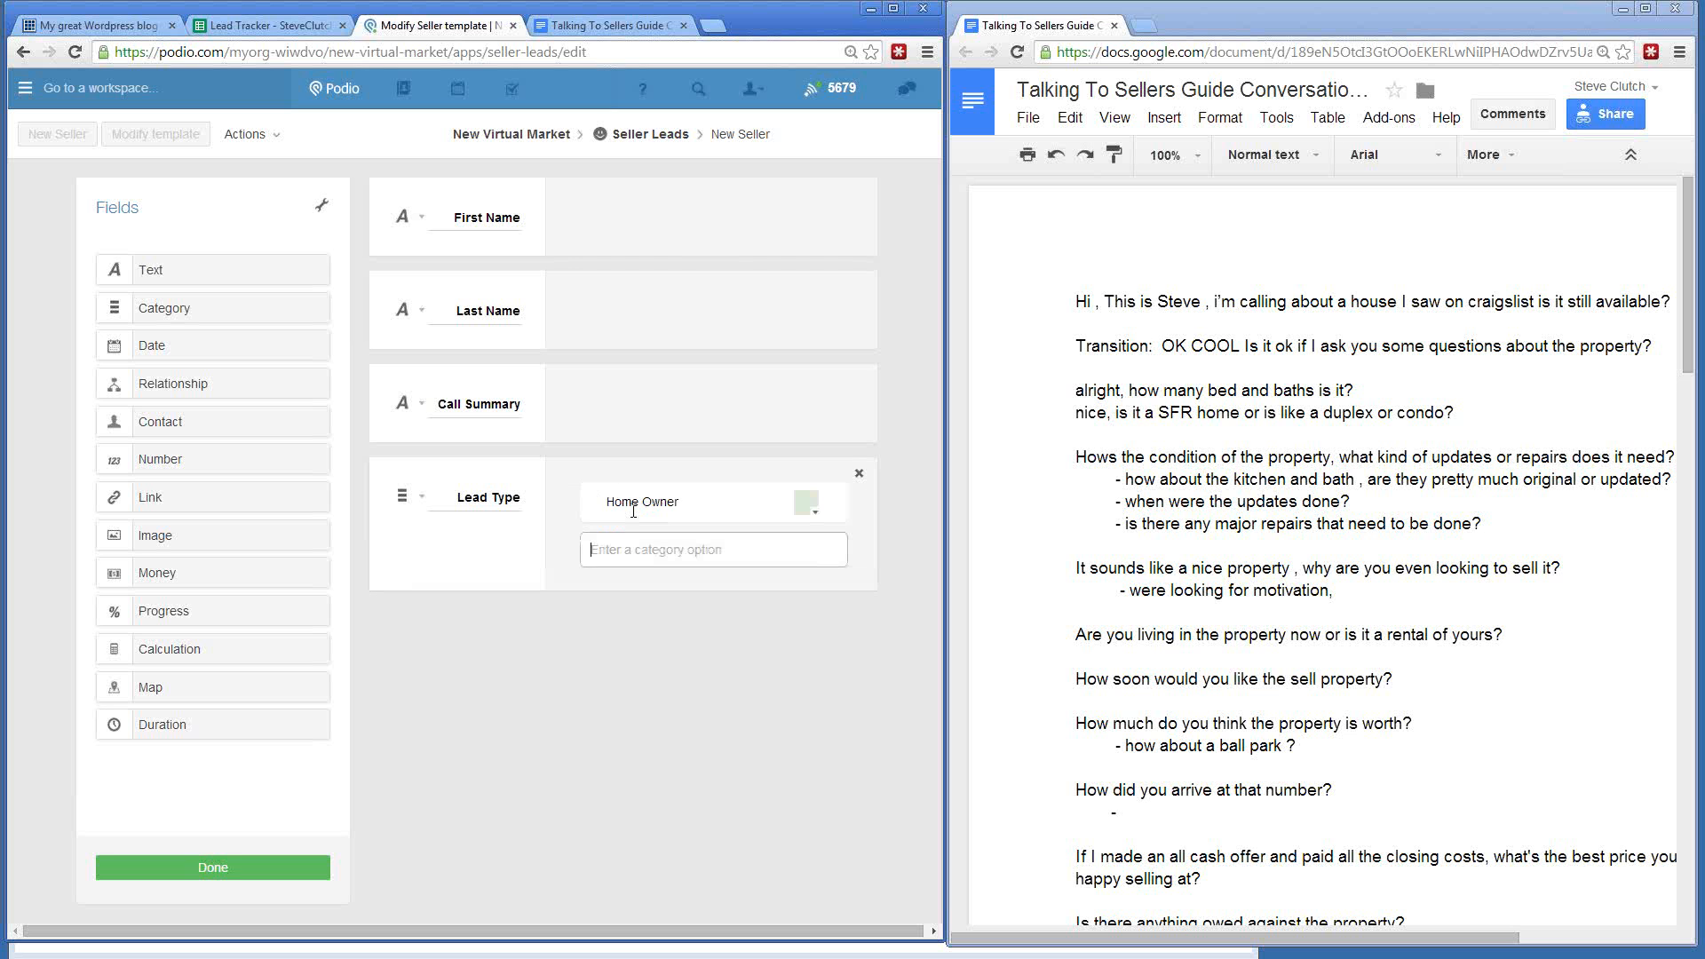
{"action": "type", "text": "Agent/Broker"}
{"action": "key", "text": "Return"}
{"action": "type", "text": "Cash"}
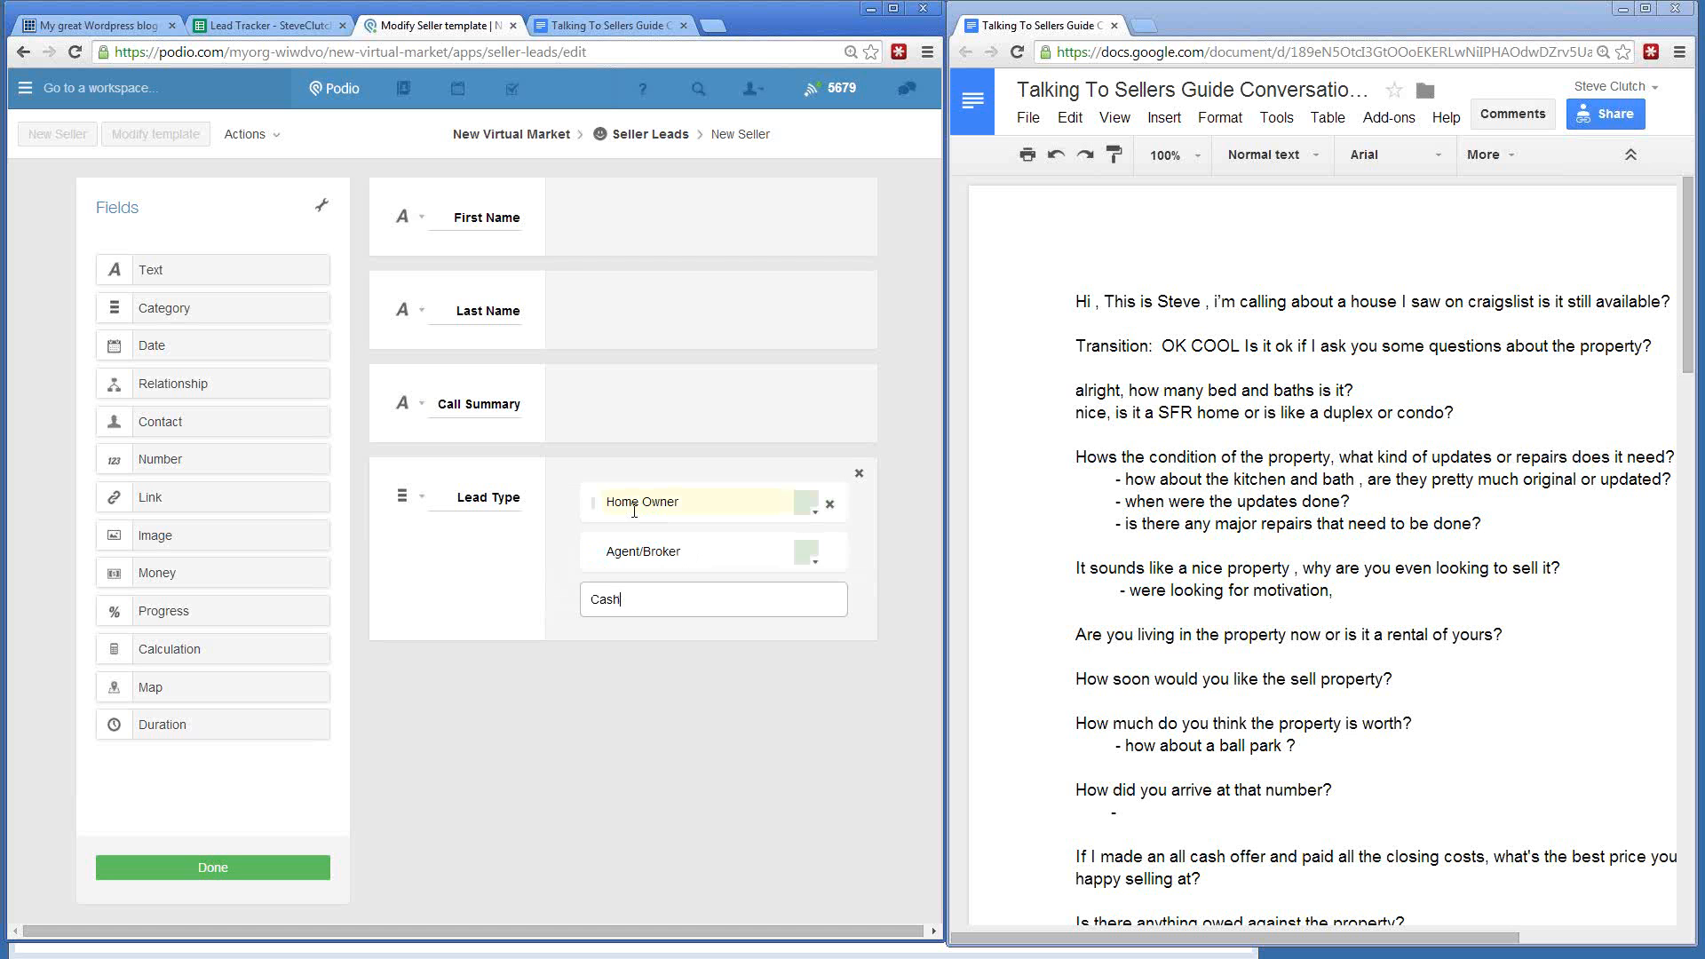
{"action": "type", "text": " Buyer"}
{"action": "key", "text": "Return"}
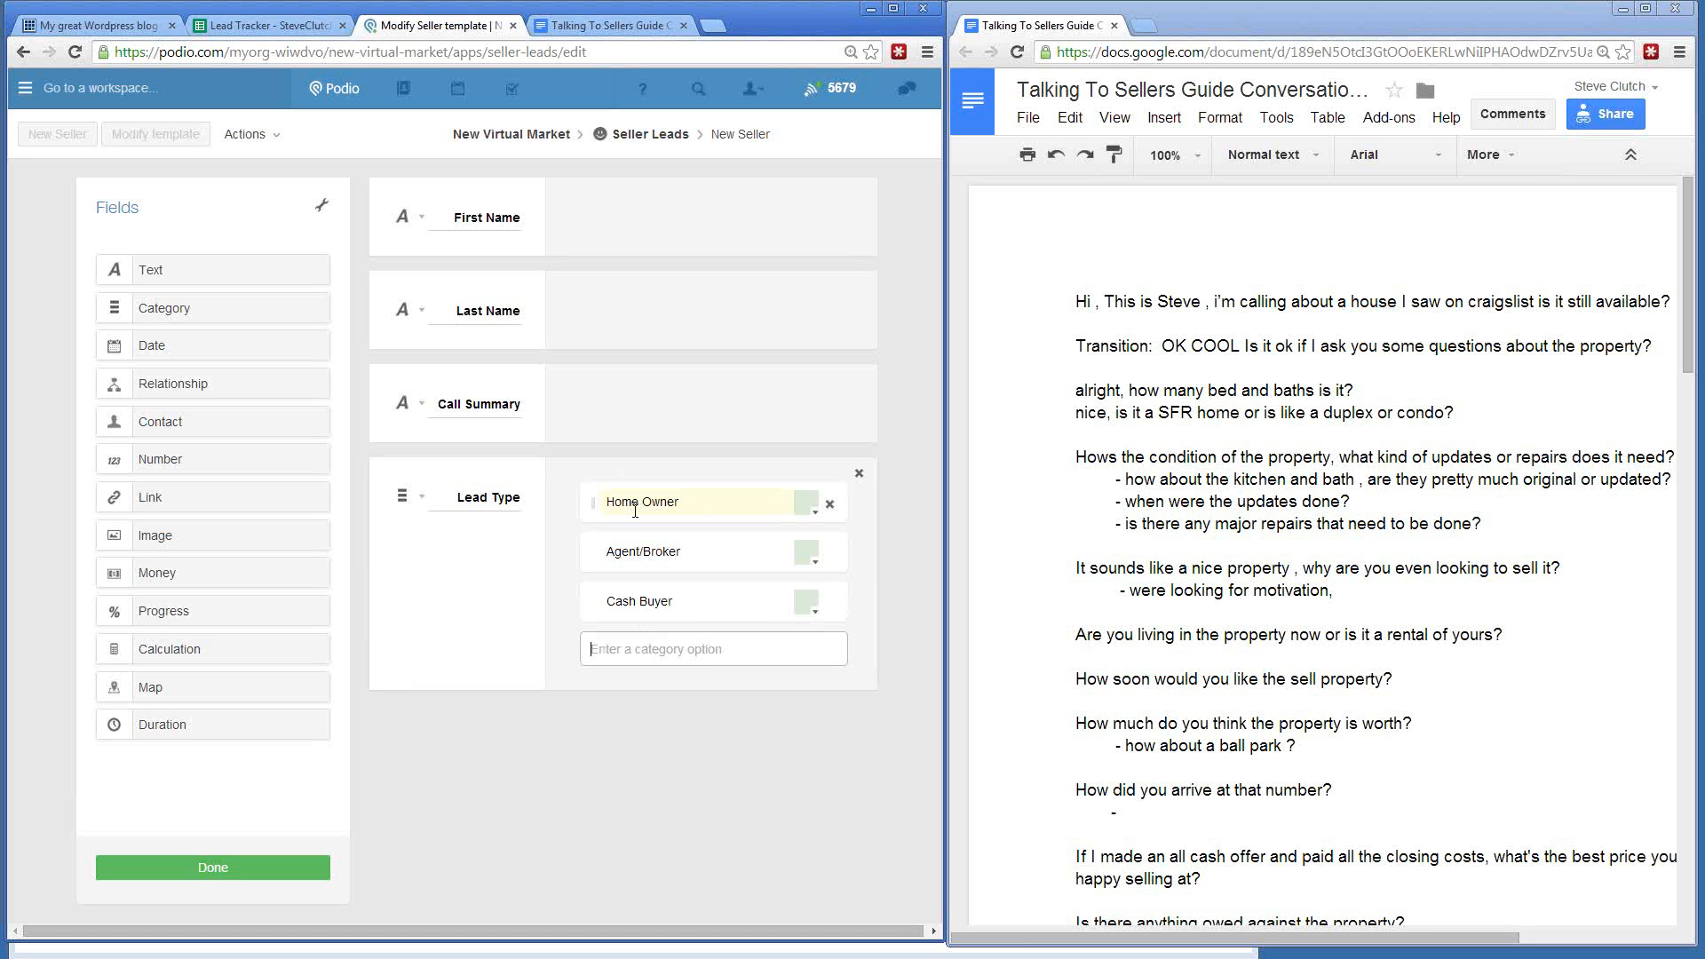
{"action": "type", "text": "Wholesaler"}
{"action": "key", "text": "Return"}
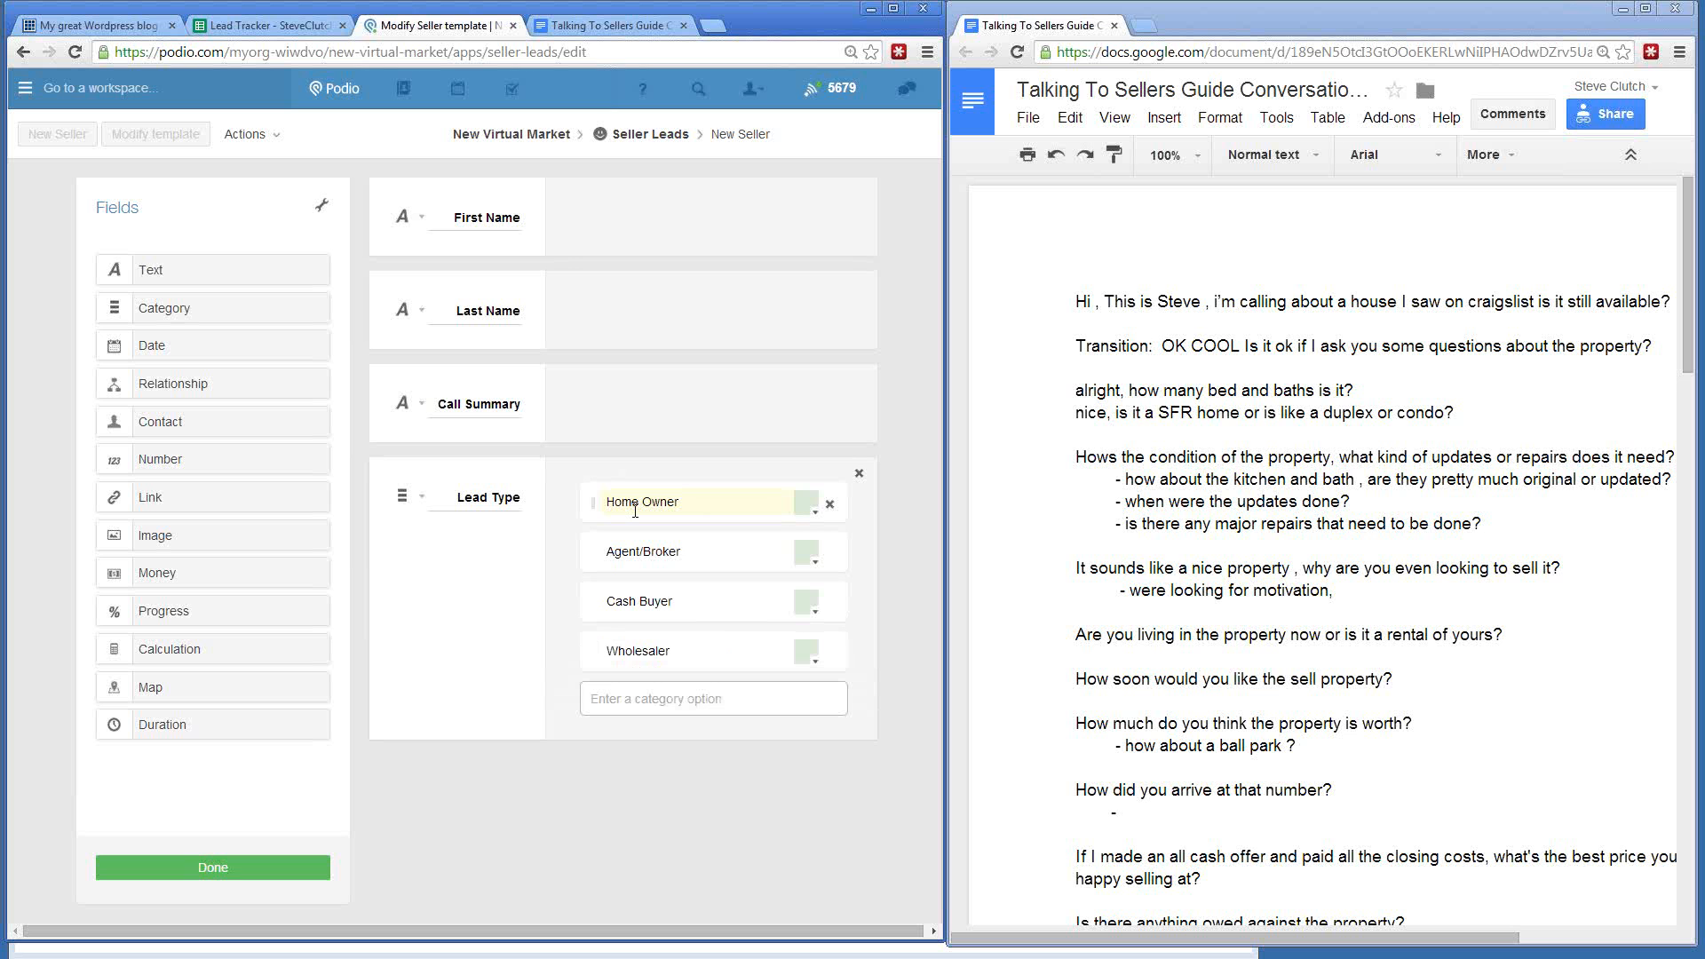
- Add the 'Friend or Family' option and set Lead Type to allow multiple choices
{"action": "type", "text": "Friend or Family"}
{"action": "key", "text": "Return"}
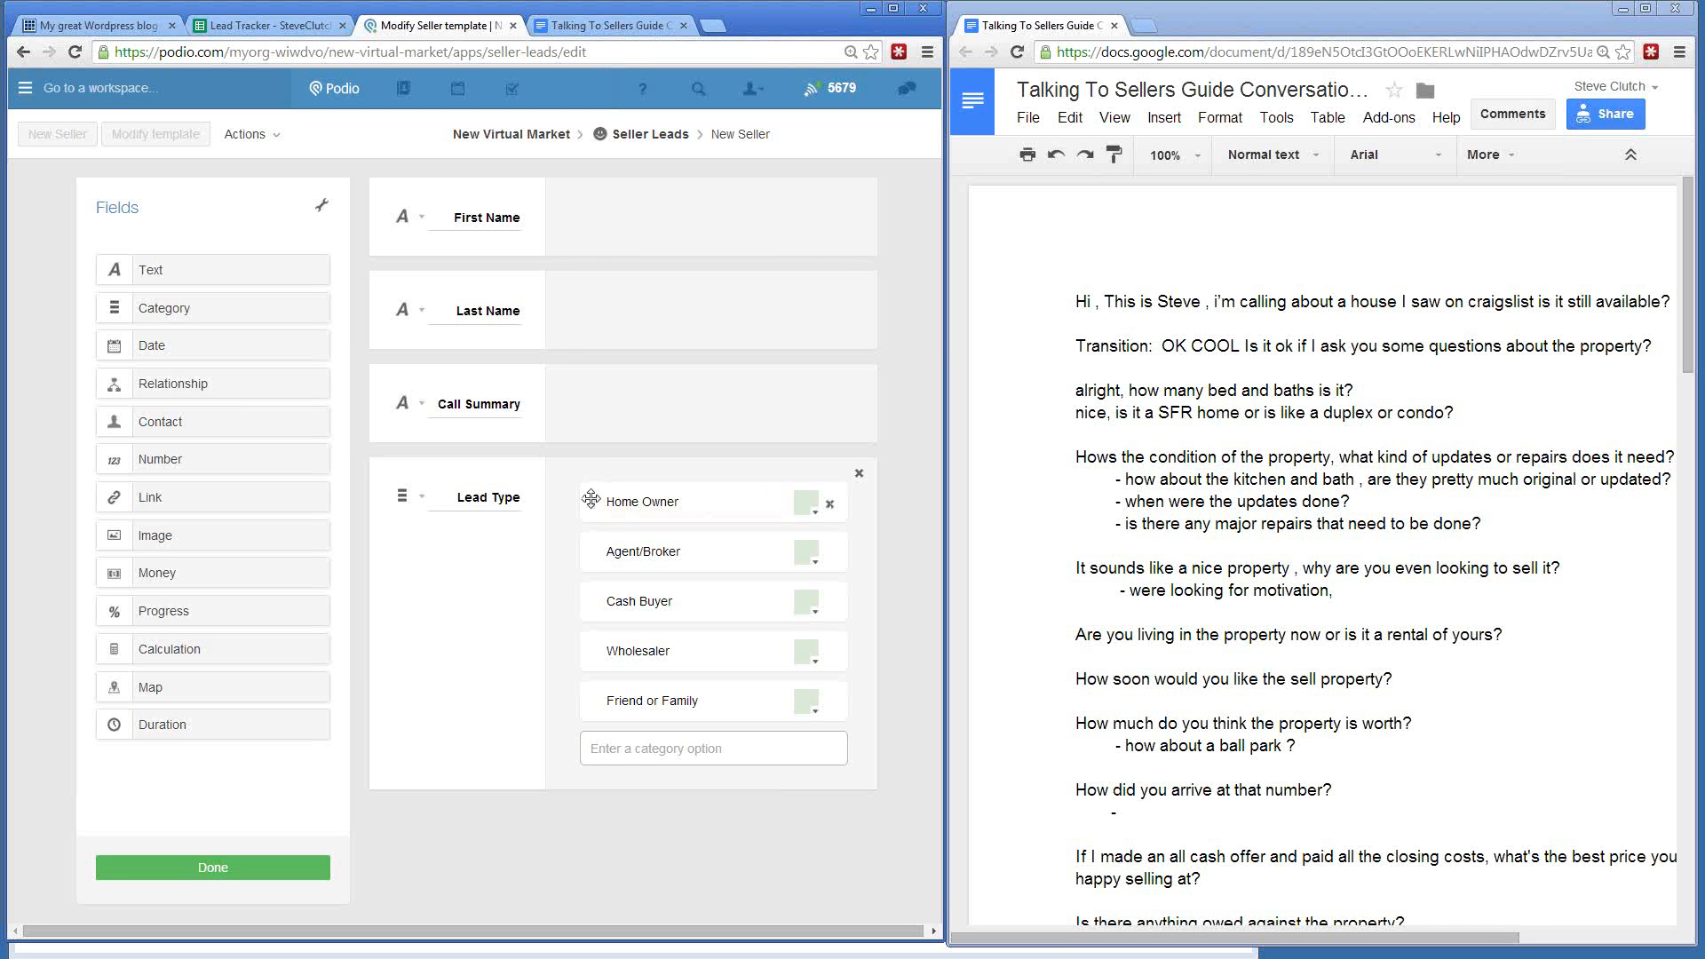
{"action": "left_click", "coordinate": [892, 529]}
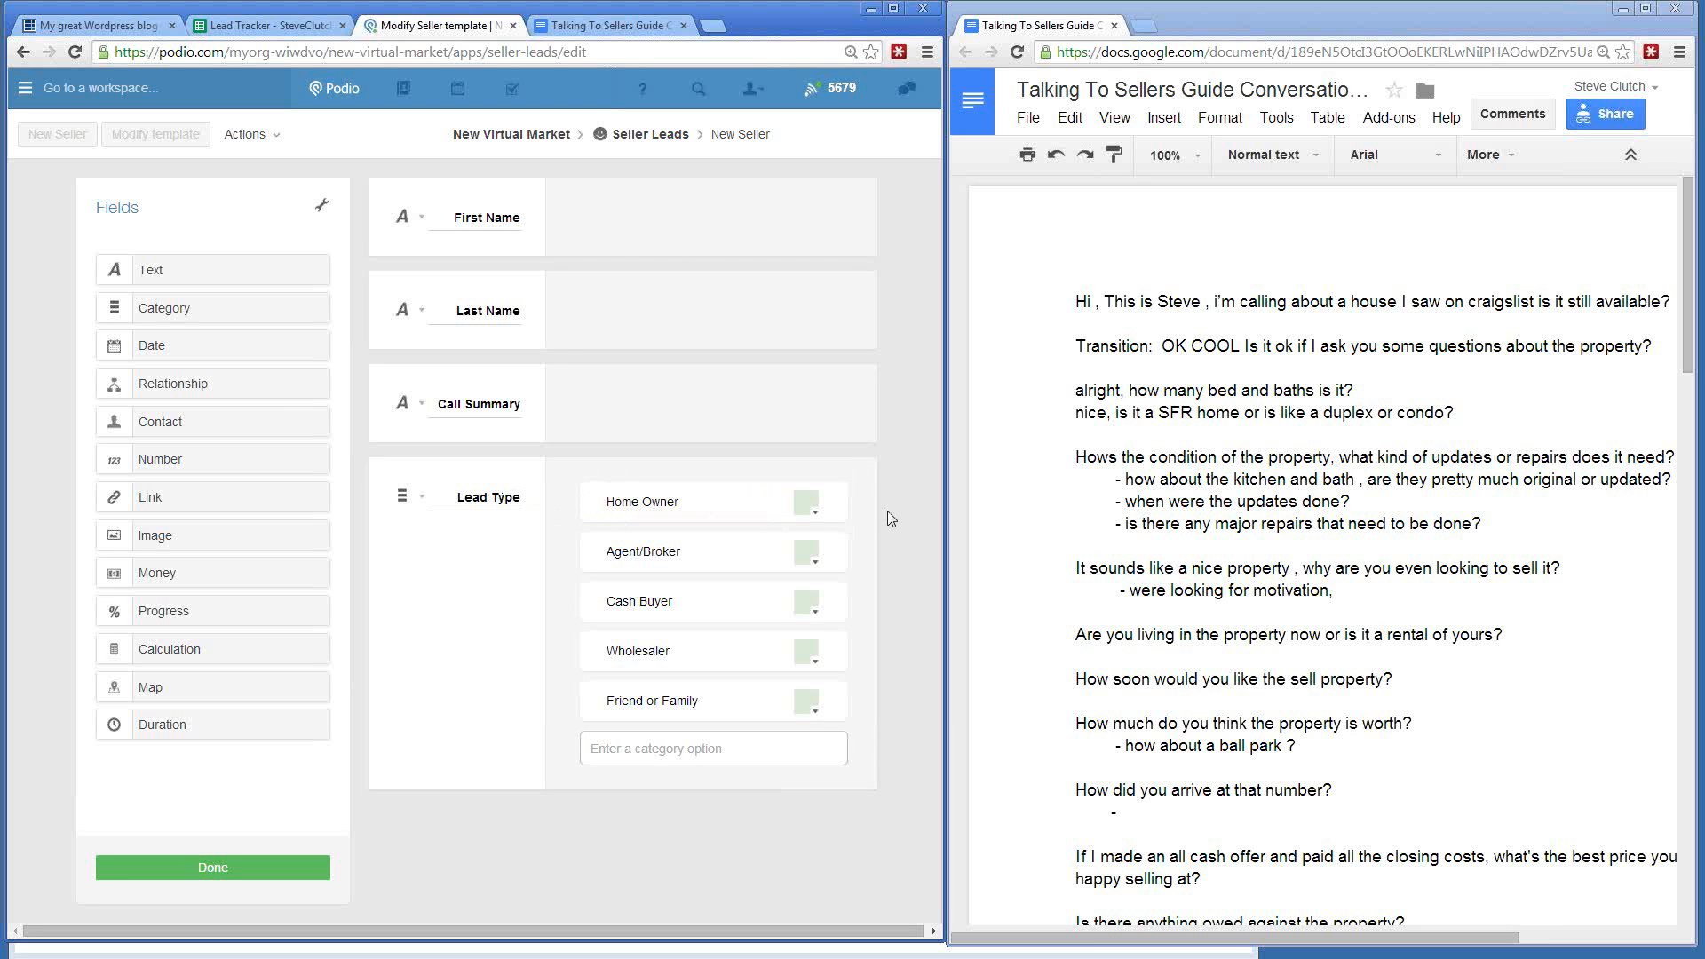
{"action": "left_click", "coordinate": [421, 496]}
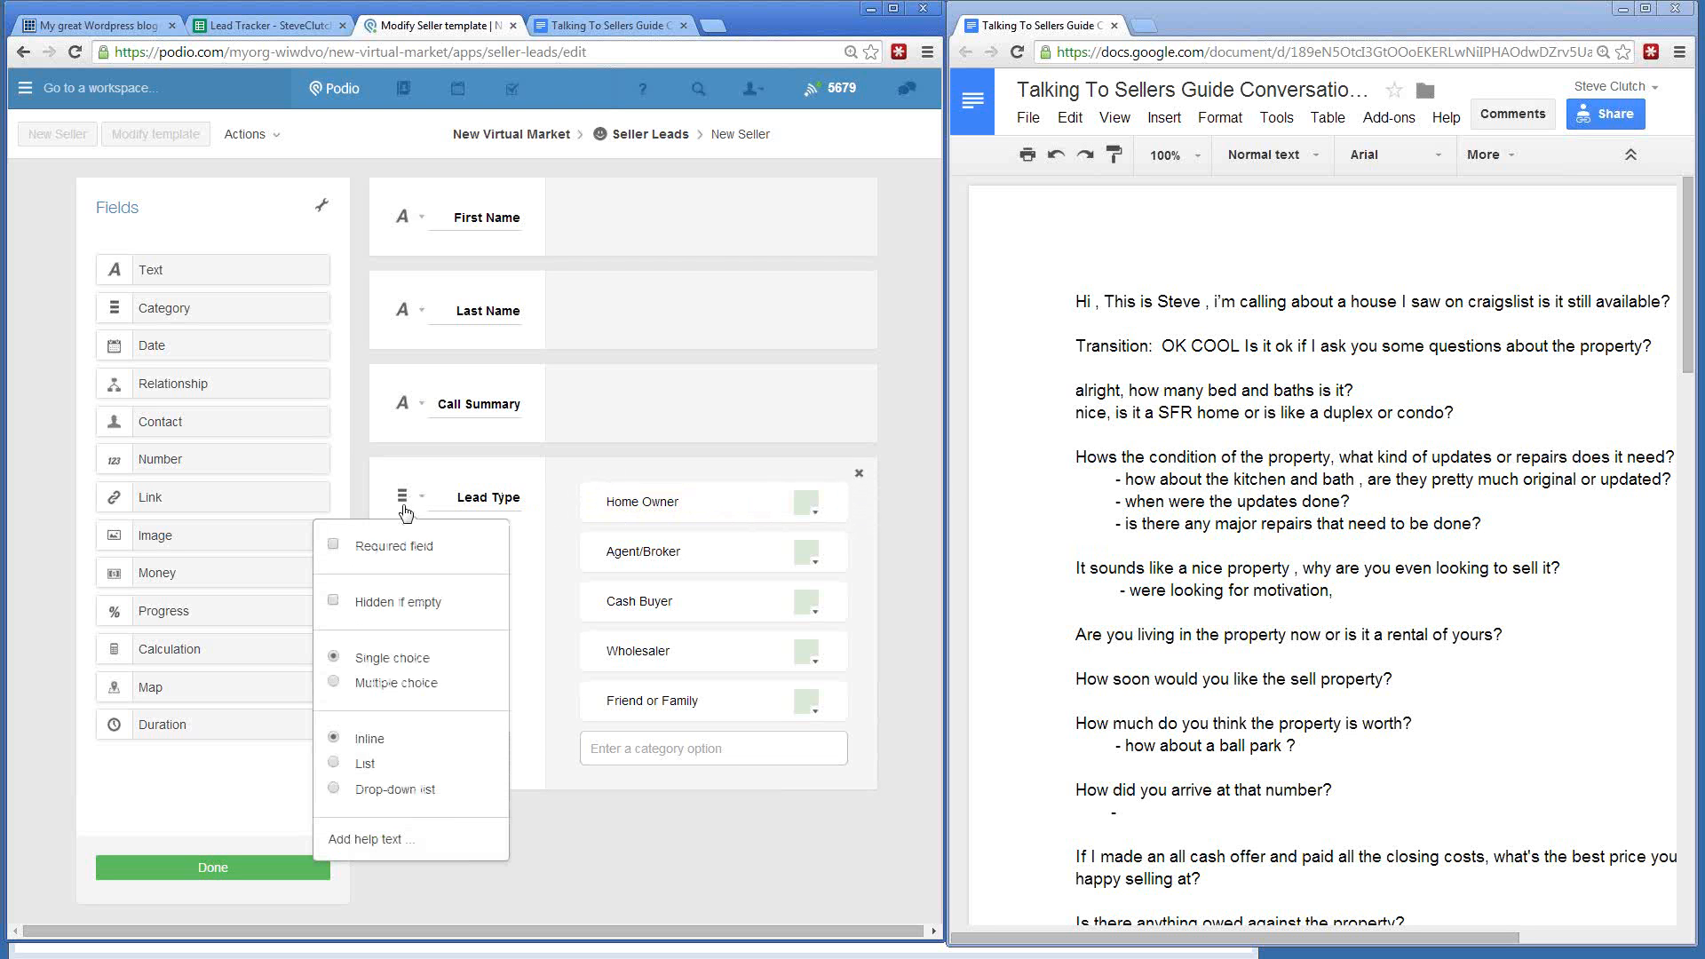
{"action": "left_click", "coordinate": [334, 682]}
{"action": "left_click", "coordinate": [710, 845]}
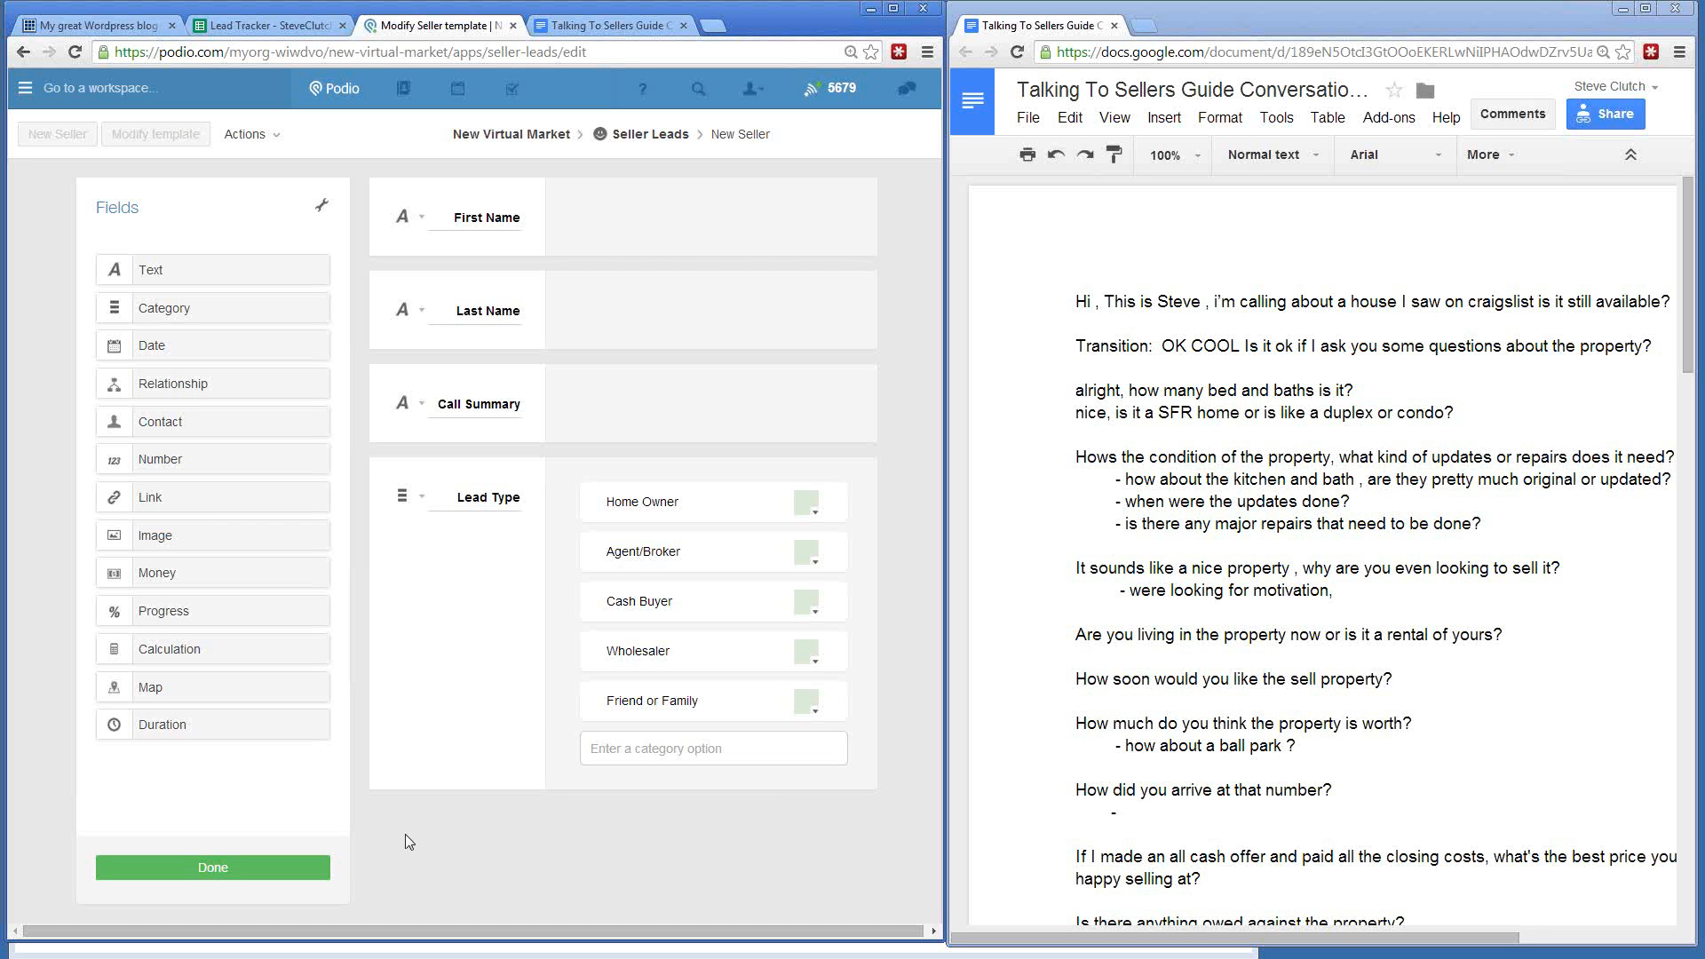
- Add a second category field labelled 'What Team To…' with first option Team Clutch
{"action": "left_click_drag", "start_coordinate": [160, 269], "coordinate": [457, 832]}
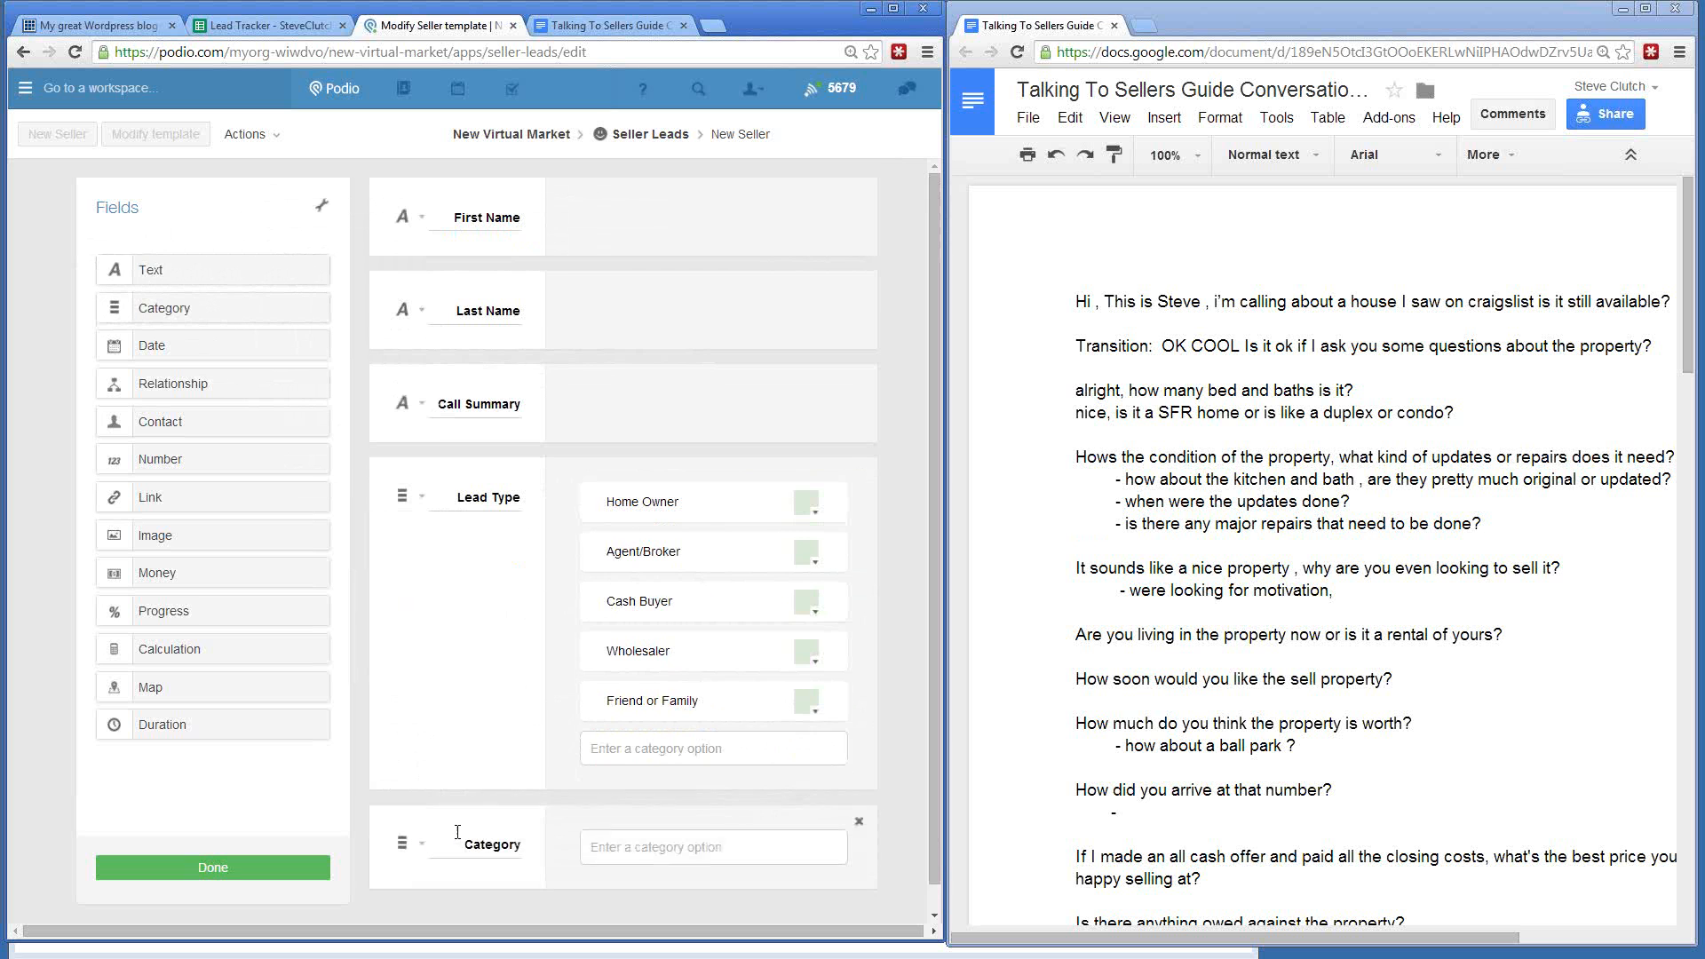
{"action": "scroll", "coordinate": [521, 654], "scroll_direction": "down", "scroll_amount": 1}
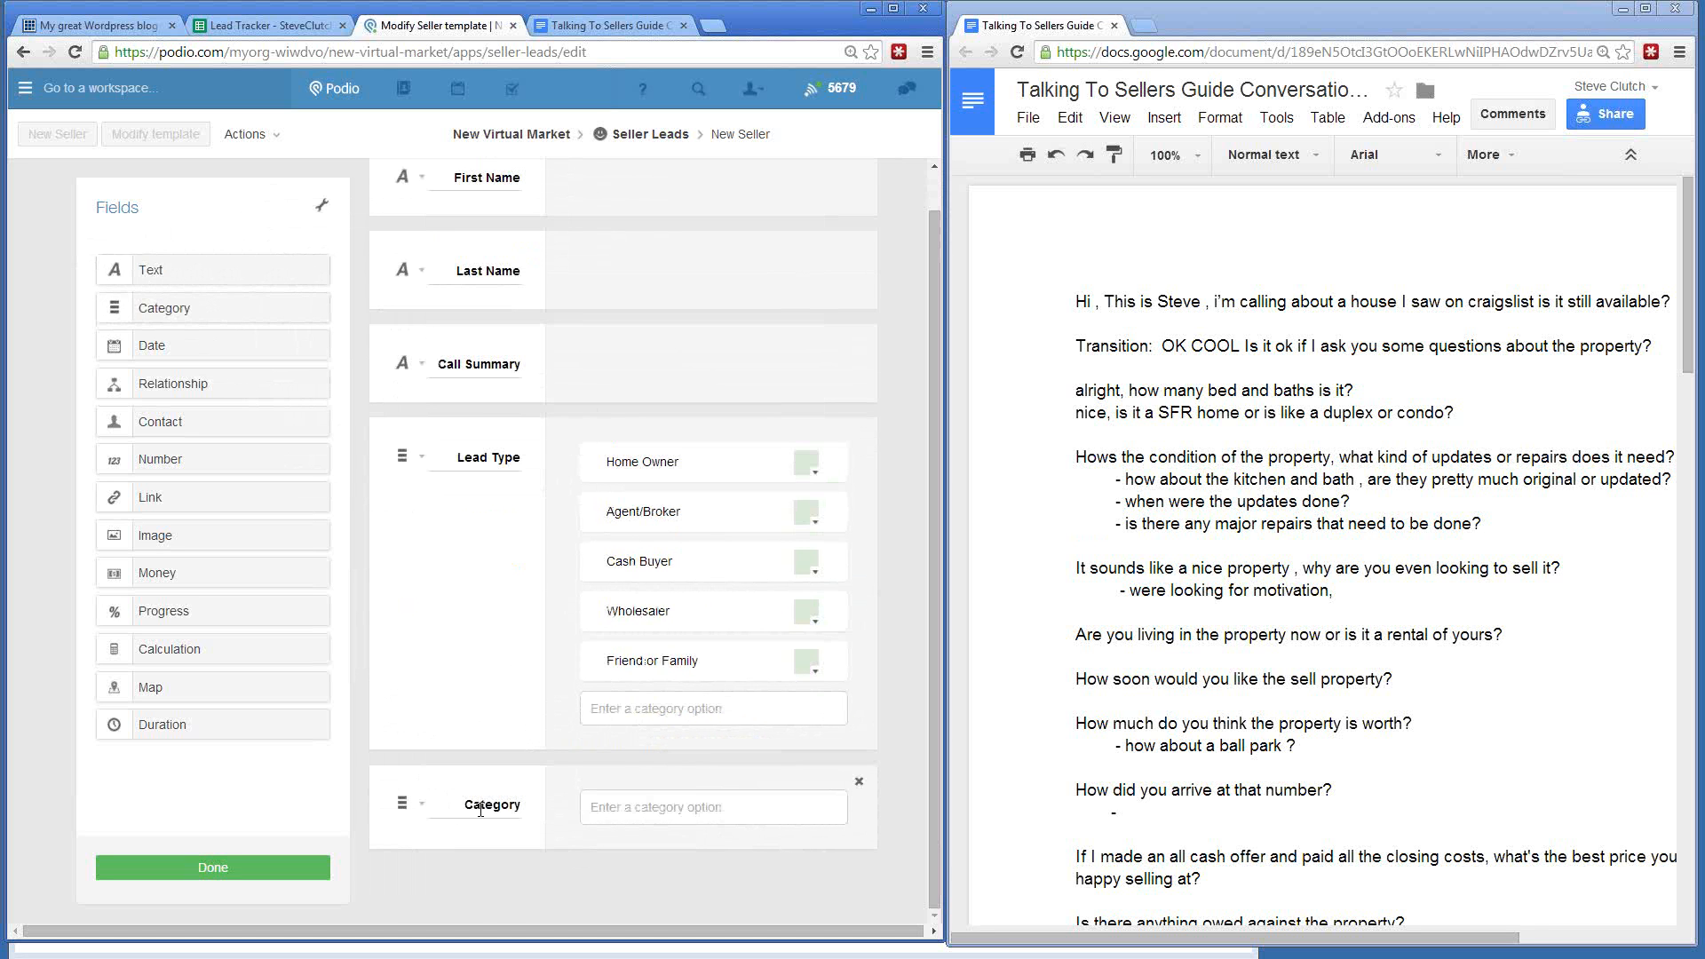
{"action": "left_click_drag", "start_coordinate": [463, 804], "coordinate": [531, 803]}
{"action": "type", "text": "What Team"}
{"action": "key", "text": "ctrl+a"}
{"action": "key", "text": "BackSpace"}
{"action": "type", "text": "ok the Call?"}
{"action": "left_click", "coordinate": [366, 807]}
{"action": "left_click", "coordinate": [631, 805]}
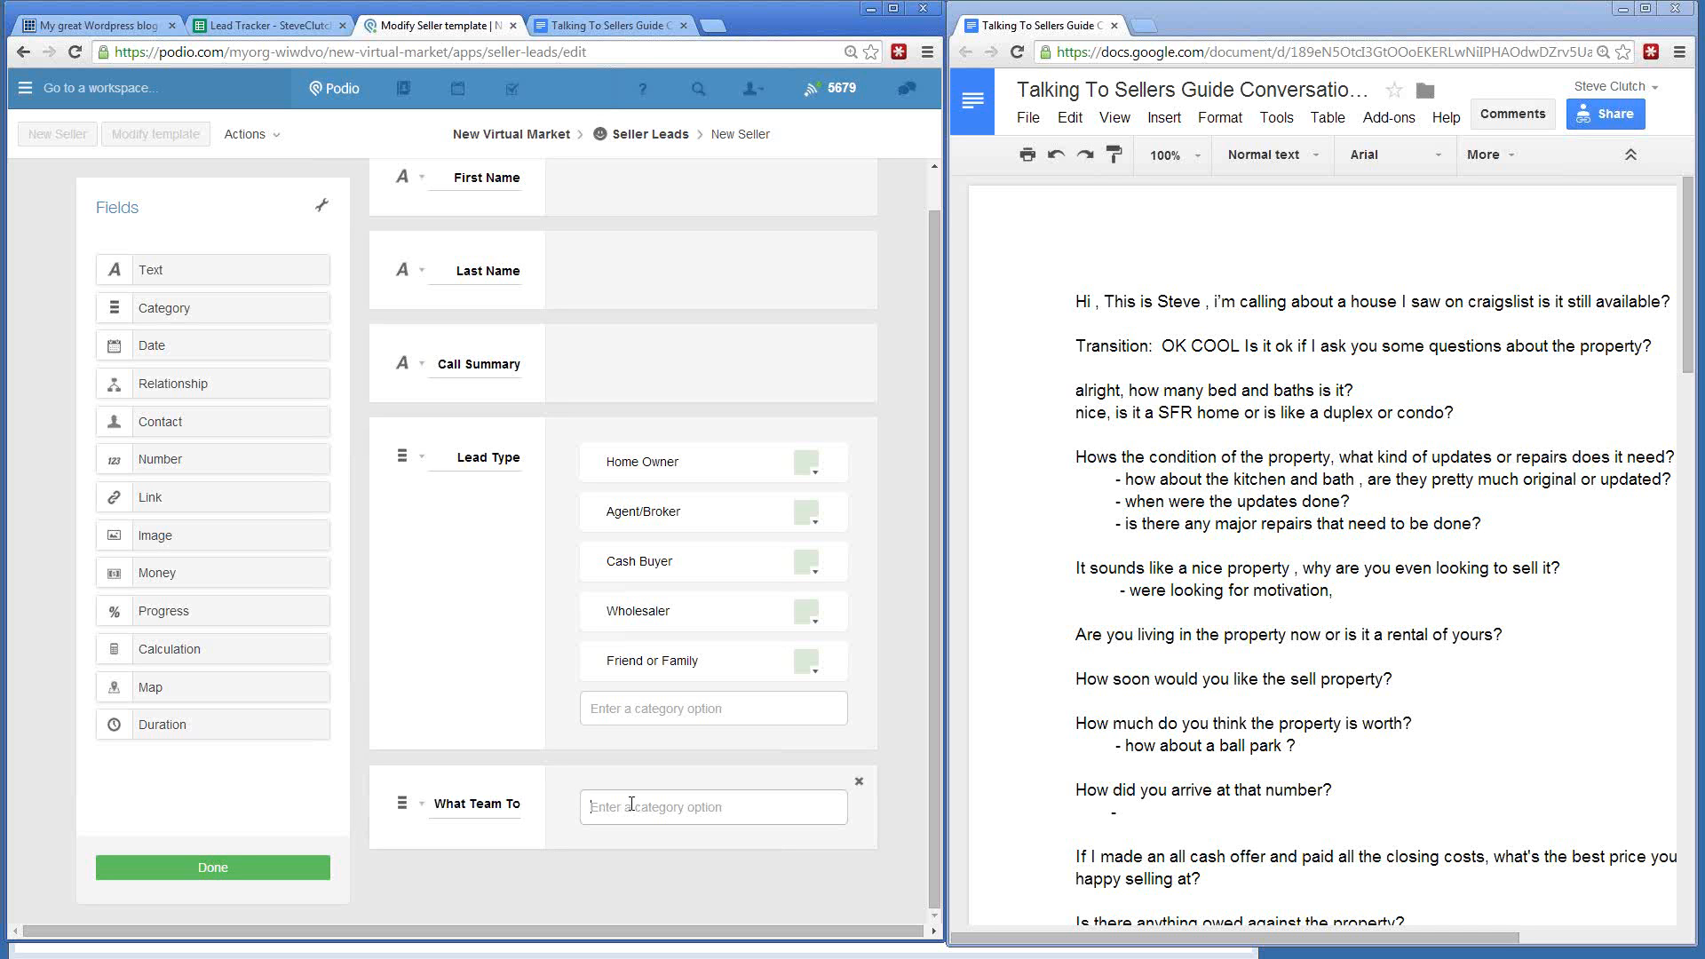
{"action": "type", "text": "Team Clutch"}
{"action": "key", "text": "Return"}
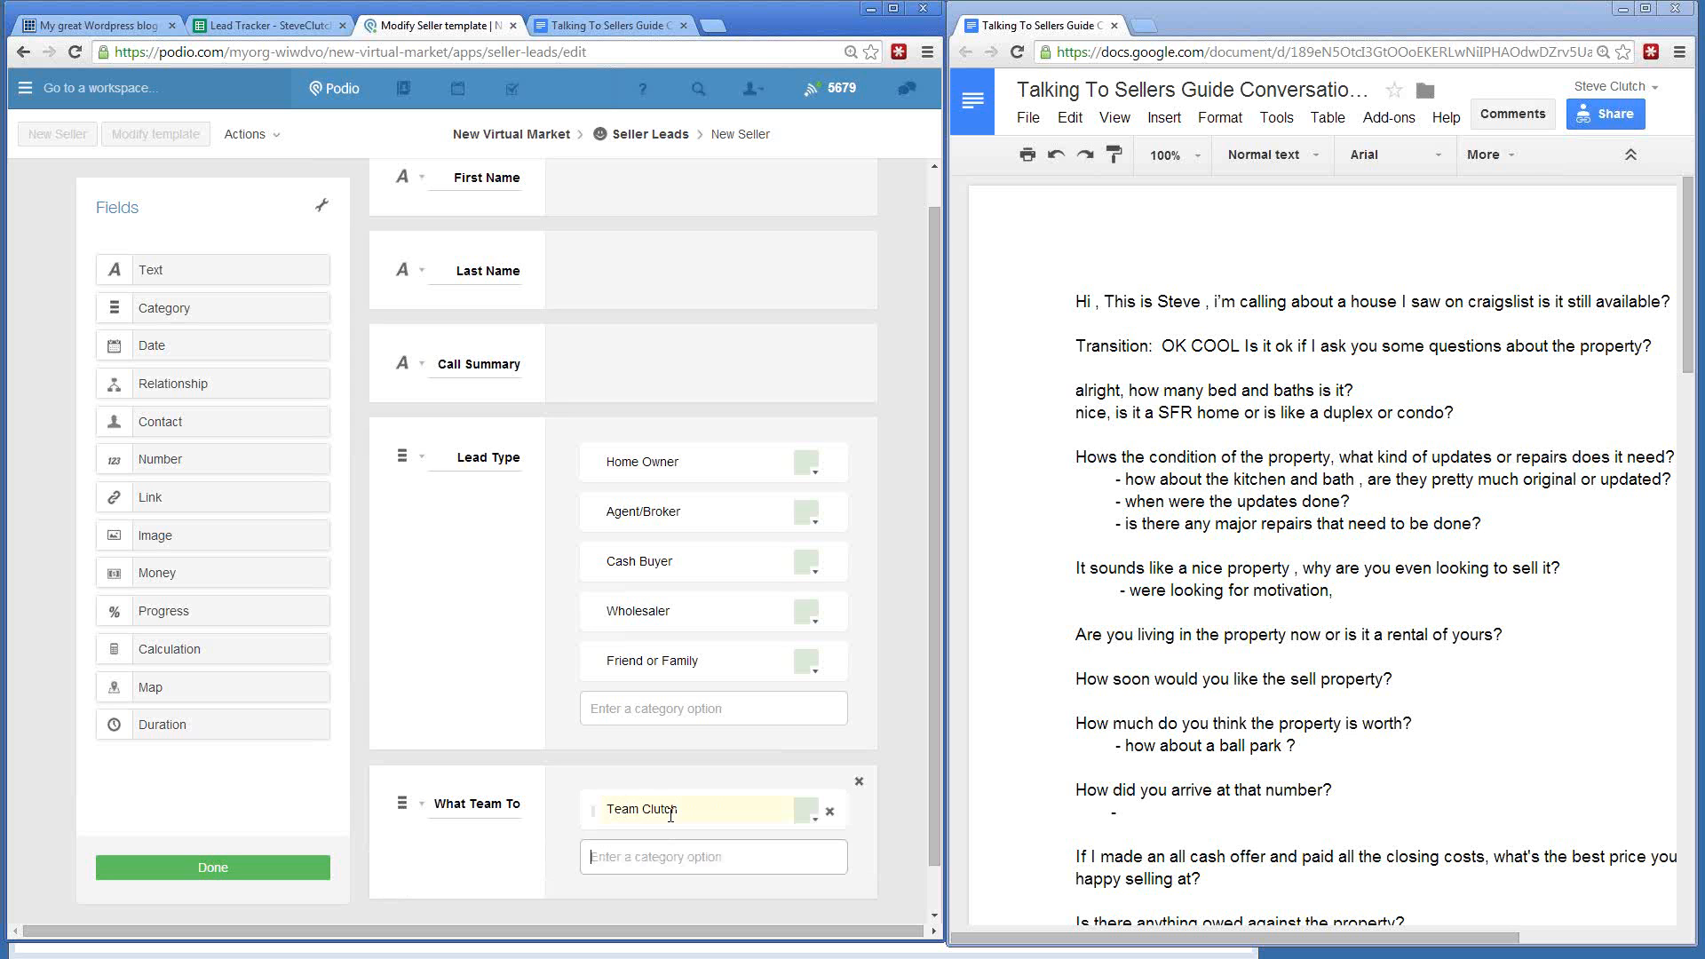
- Add the team options Team FRL, Team Solution, Team All Stars and Team Eagles
{"action": "type", "text": "Team FRL"}
{"action": "key", "text": "Return"}
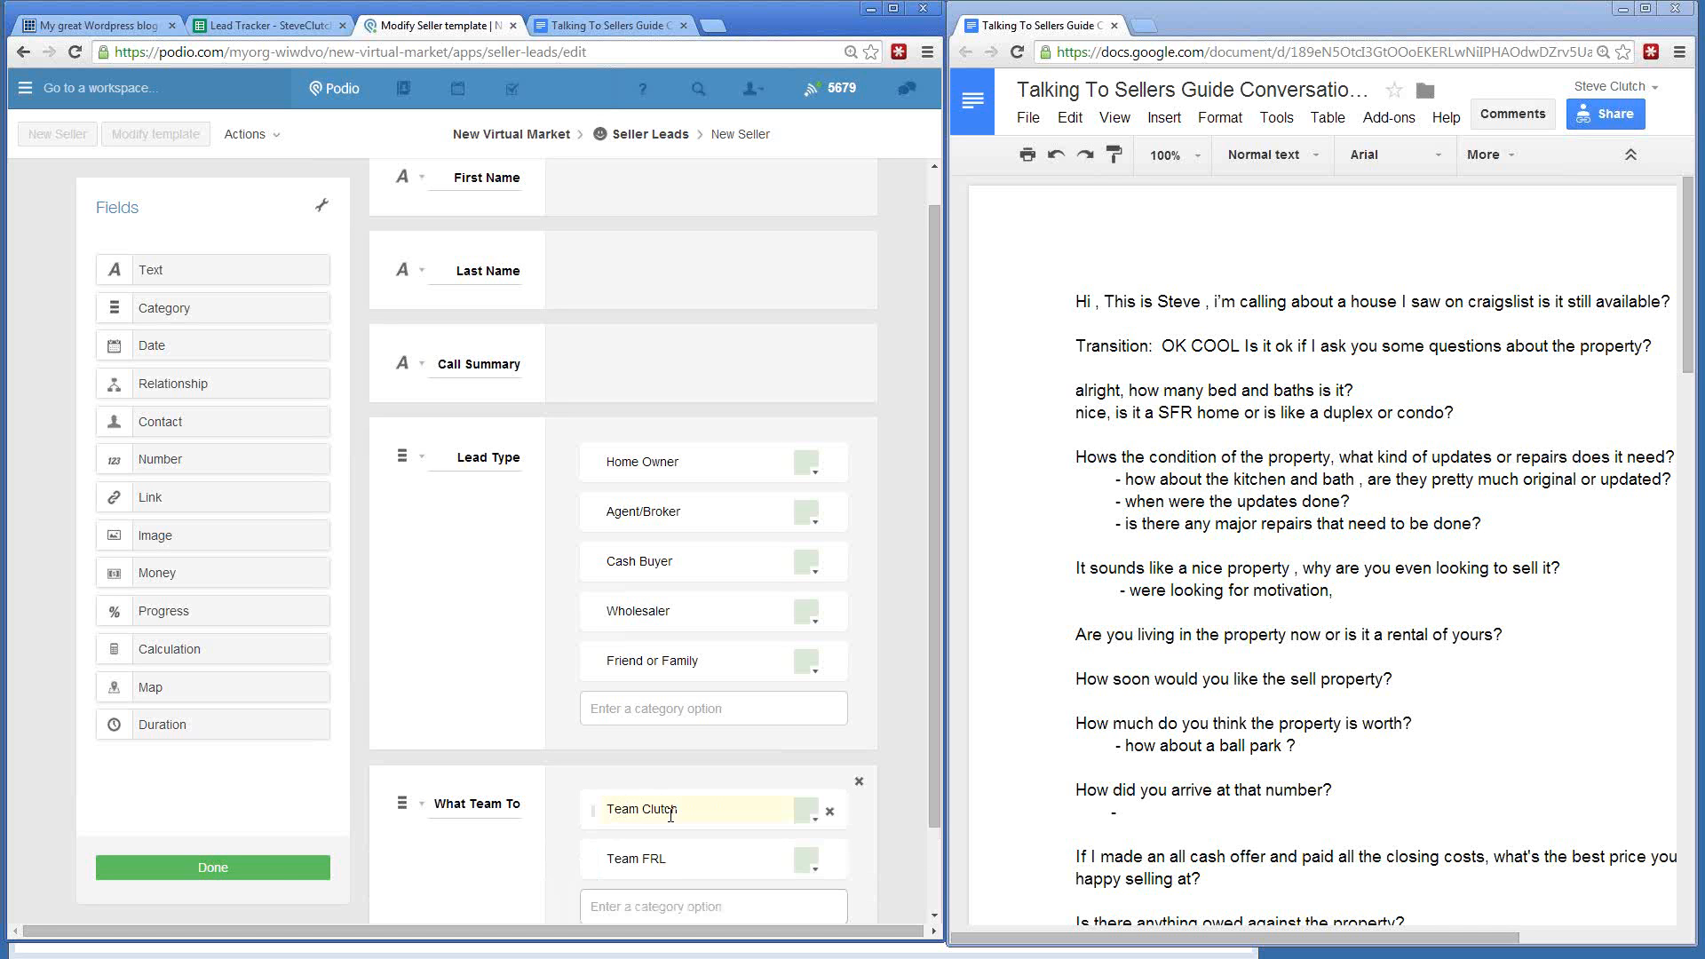
{"action": "type", "text": "Team Solution"}
{"action": "key", "text": "Return"}
{"action": "scroll", "coordinate": [671, 814], "scroll_direction": "down", "scroll_amount": 2}
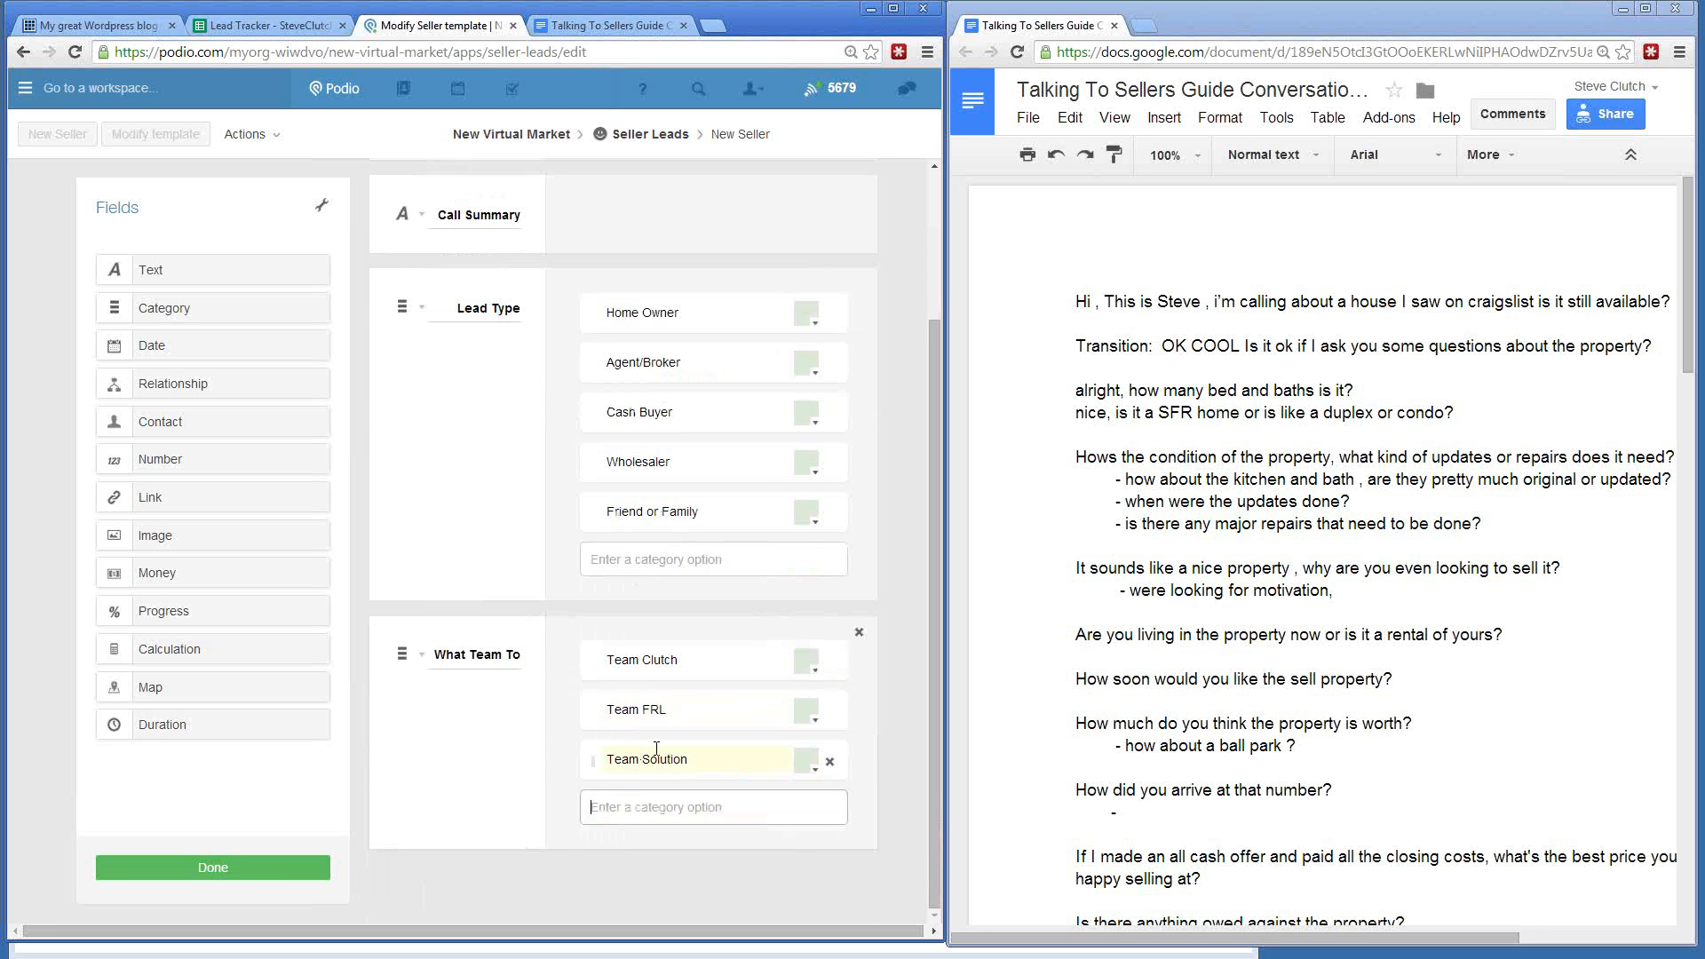
{"action": "type", "text": "Team "}
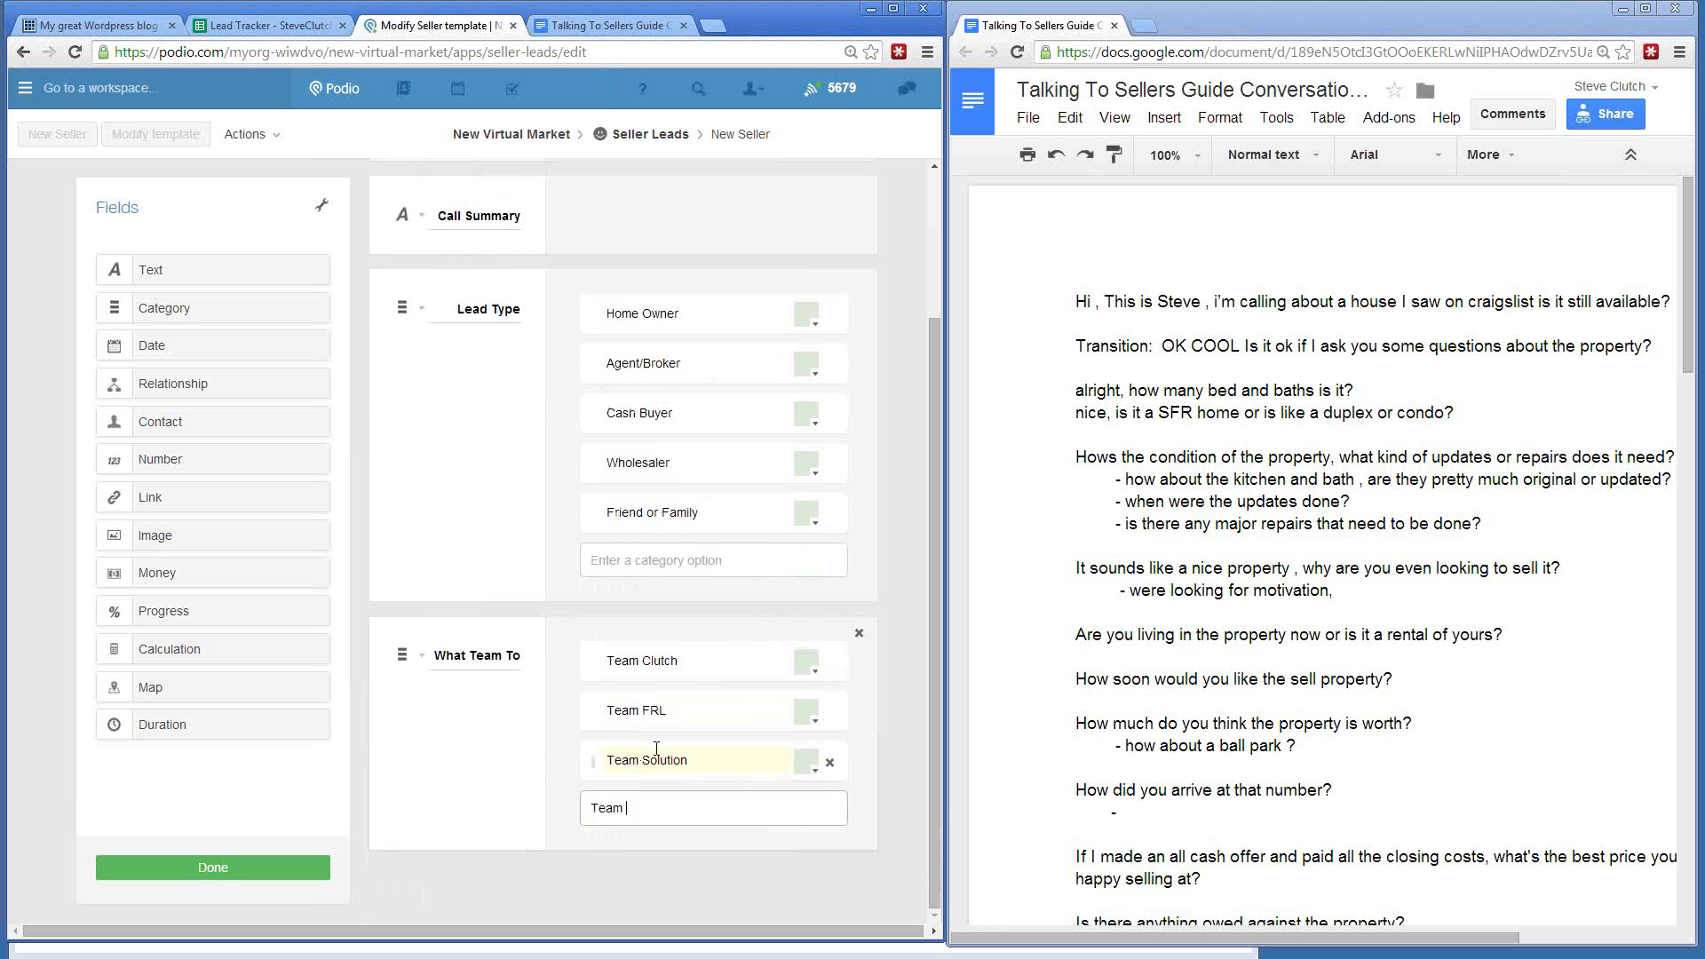
{"action": "type", "text": "All Star"}
{"action": "type", "text": "t"}
{"action": "key", "text": "BackSpace"}
{"action": "type", "text": "s"}
{"action": "key", "text": "Return"}
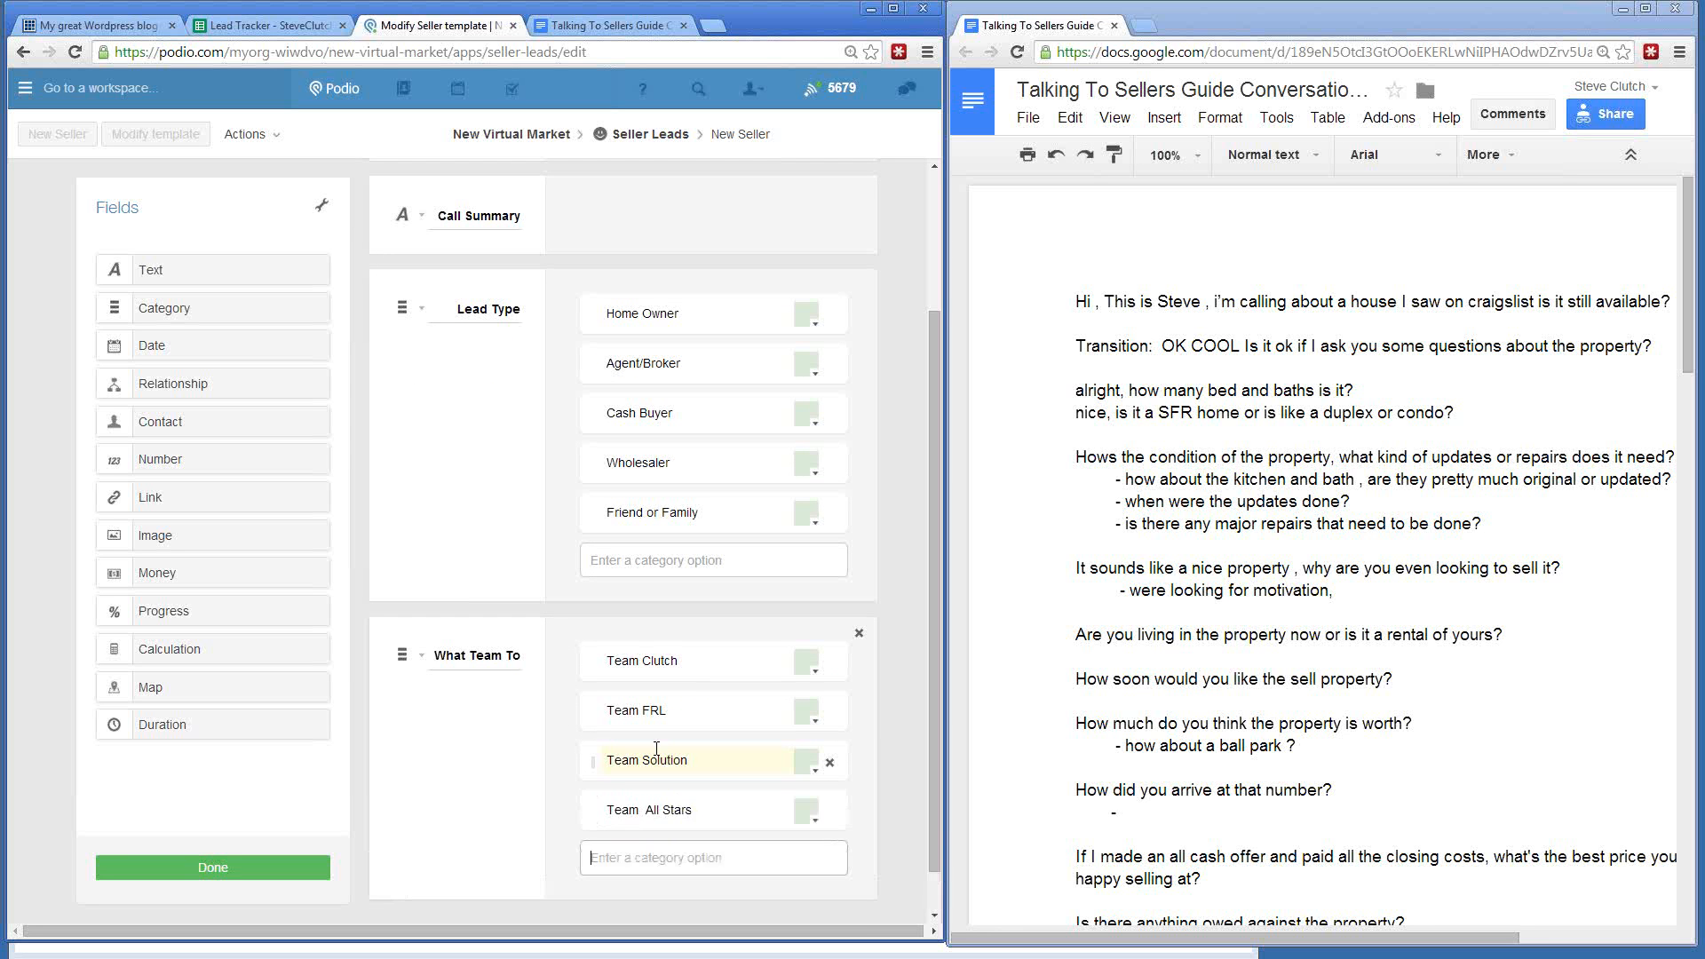
{"action": "type", "text": "Team Eagle"}
{"action": "type", "text": "s"}
{"action": "key", "text": "Return"}
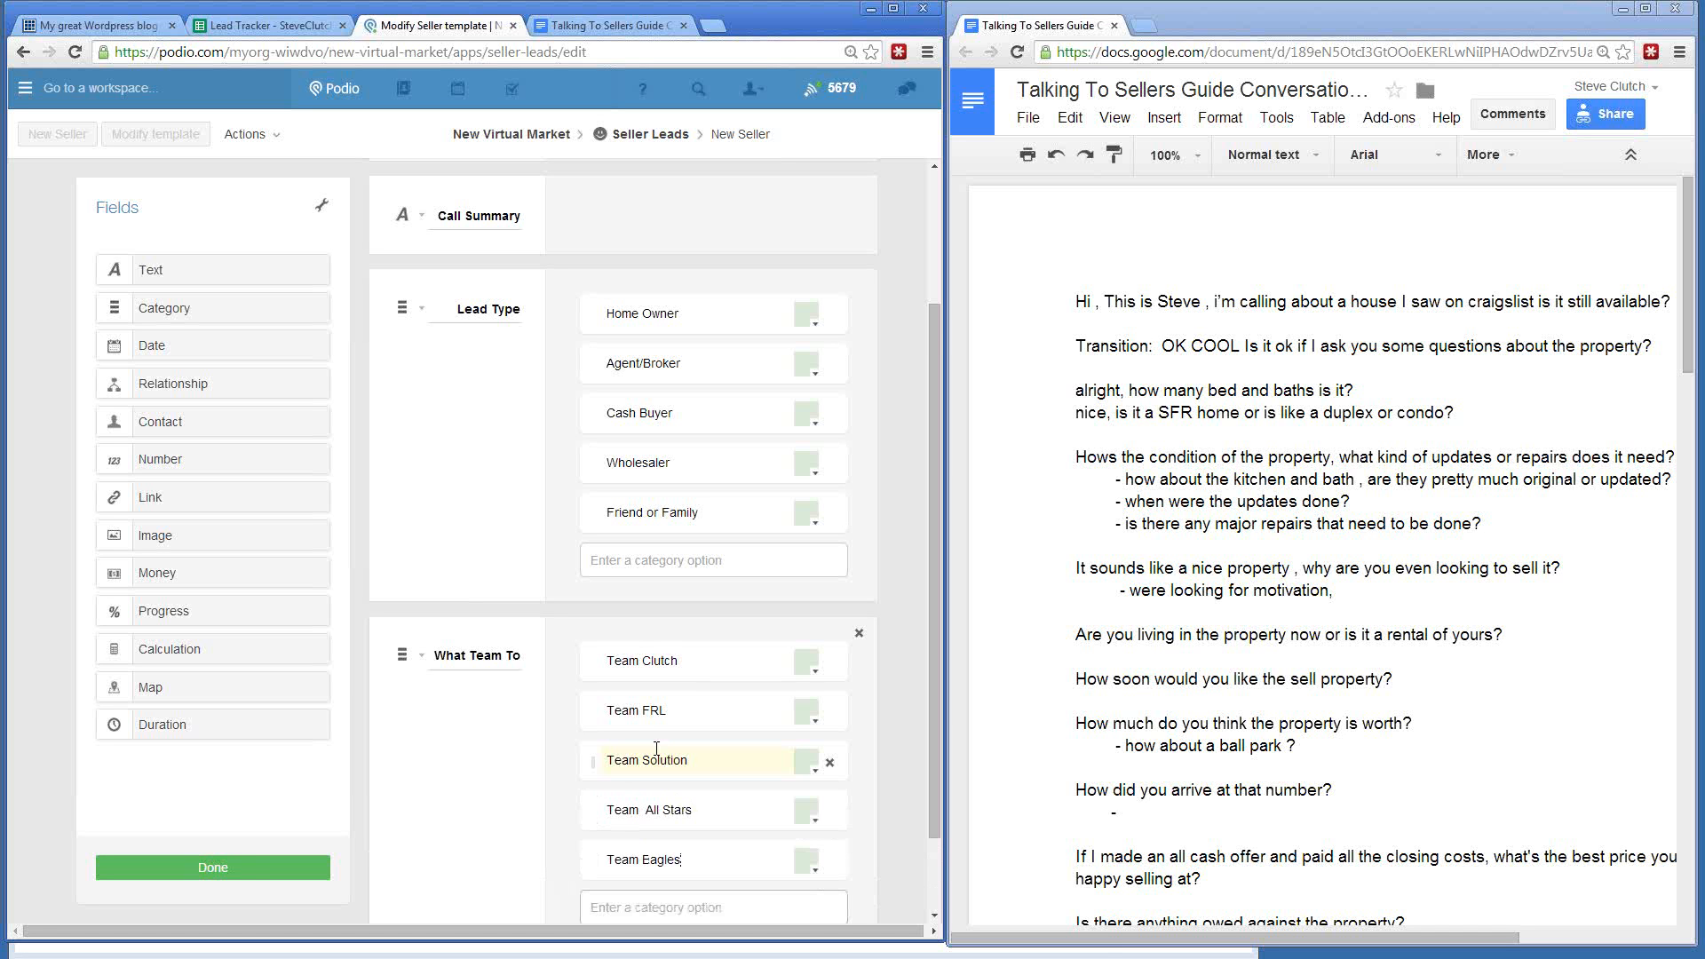
{"action": "scroll", "coordinate": [380, 788], "scroll_direction": "down", "scroll_amount": 2}
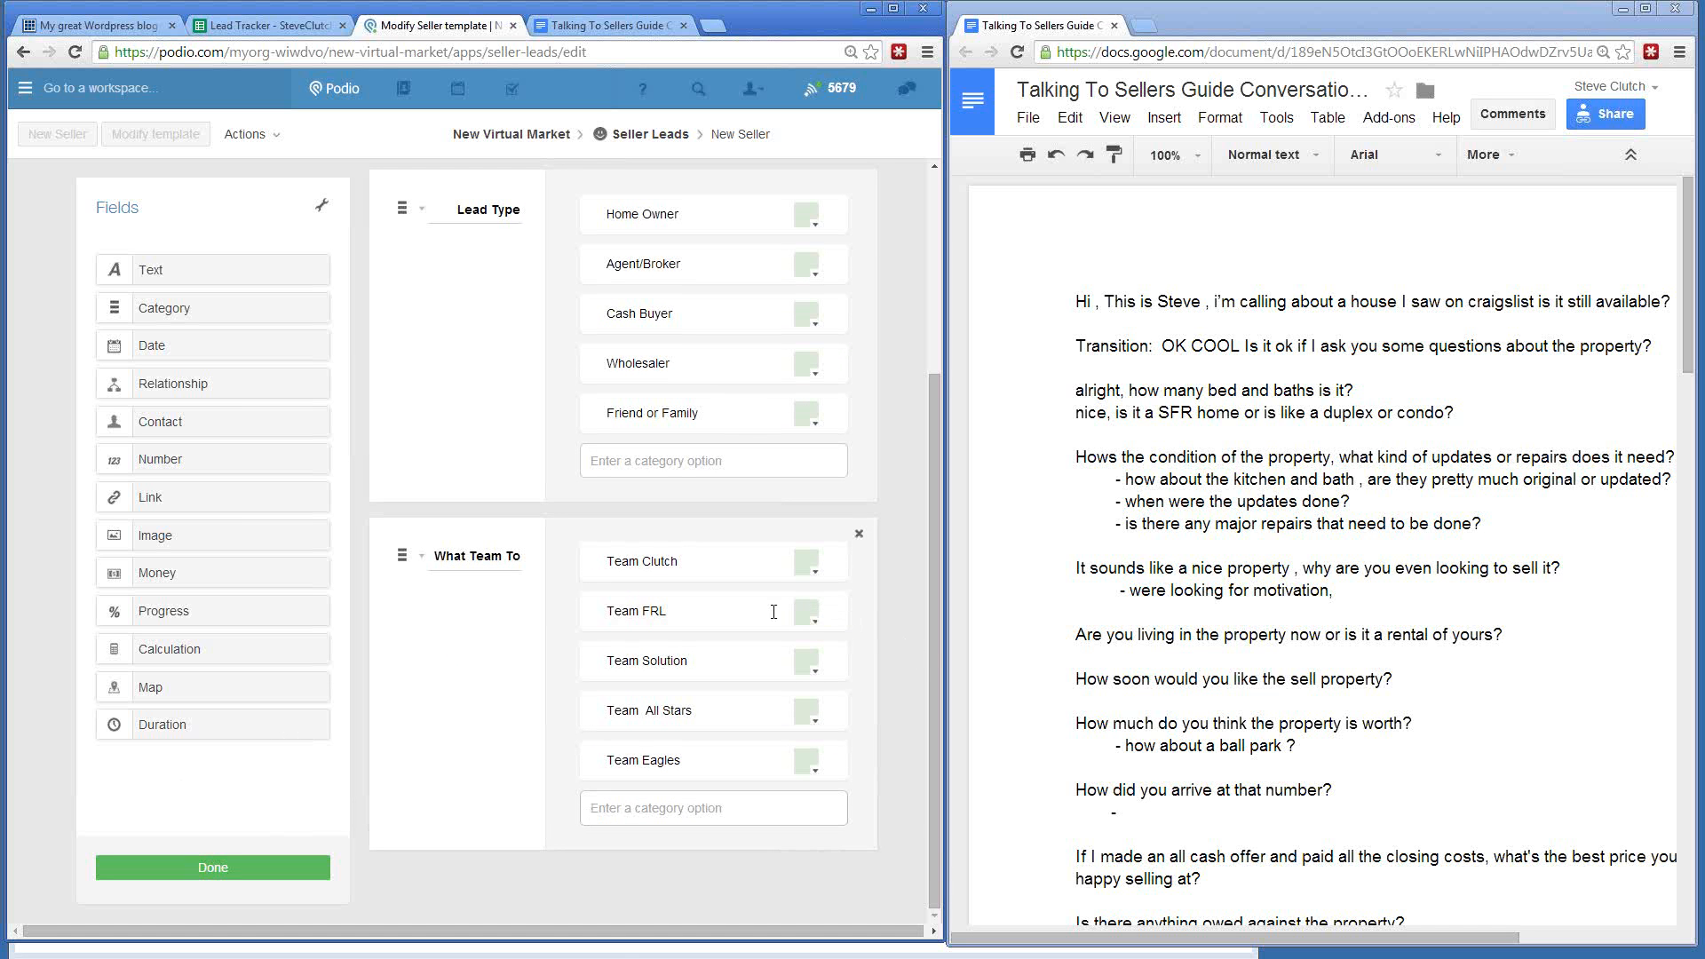
{"action": "left_click", "coordinate": [420, 558]}
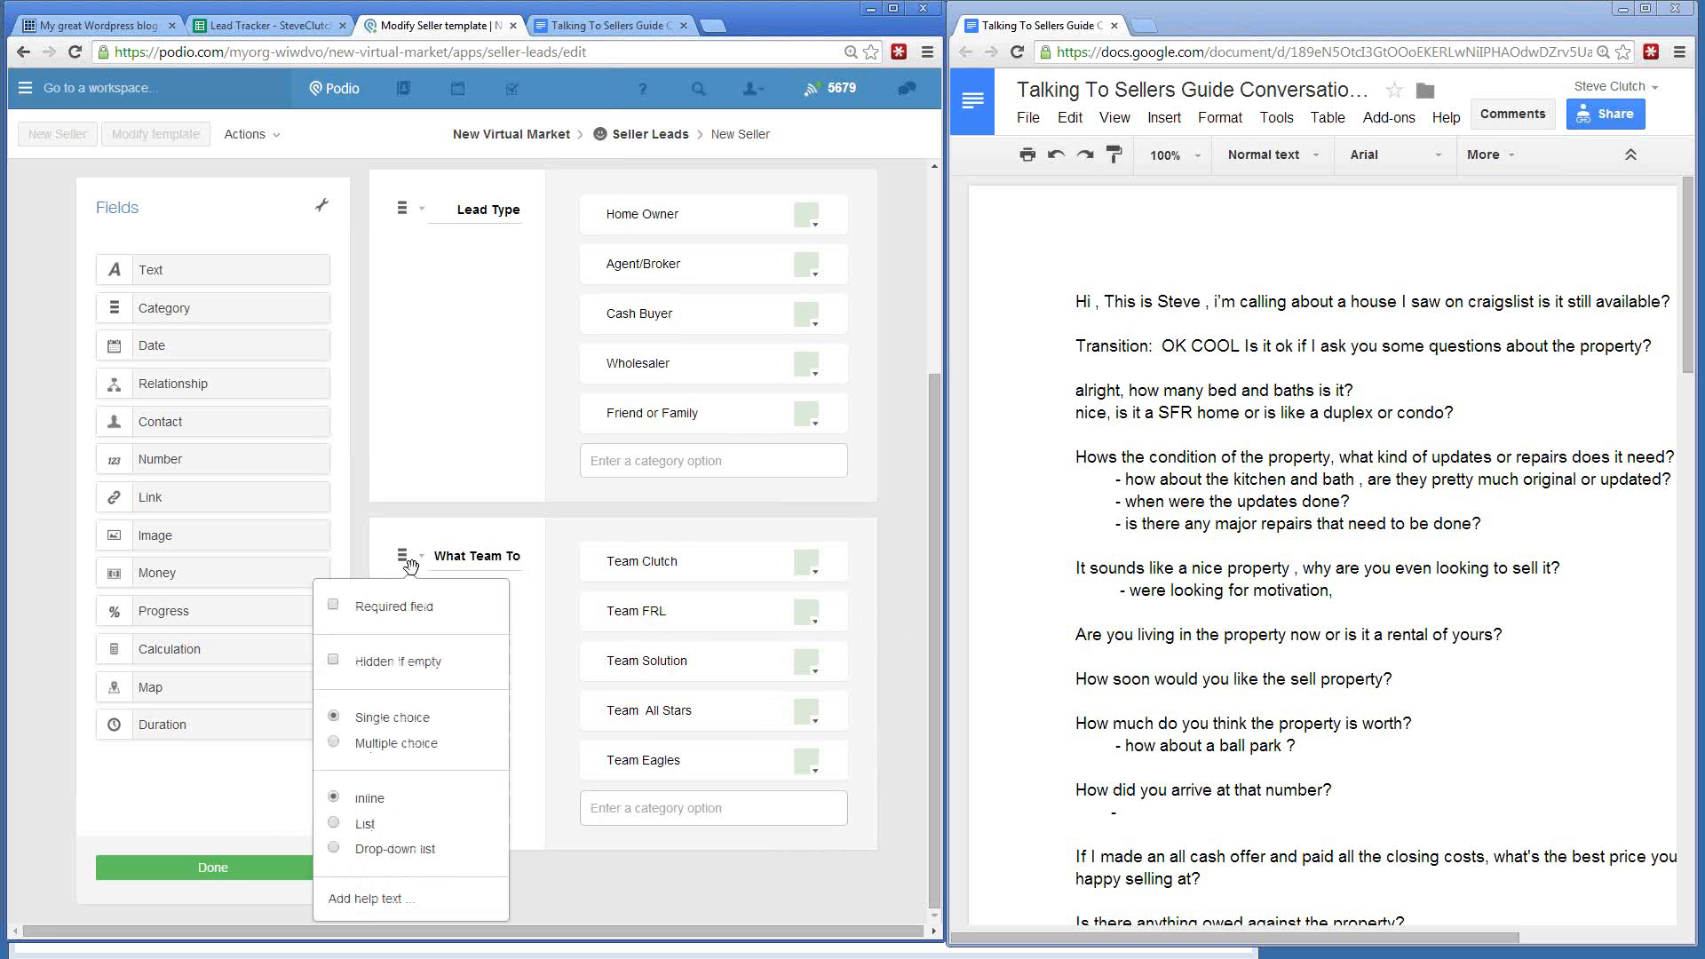
{"action": "left_click", "coordinate": [900, 515]}
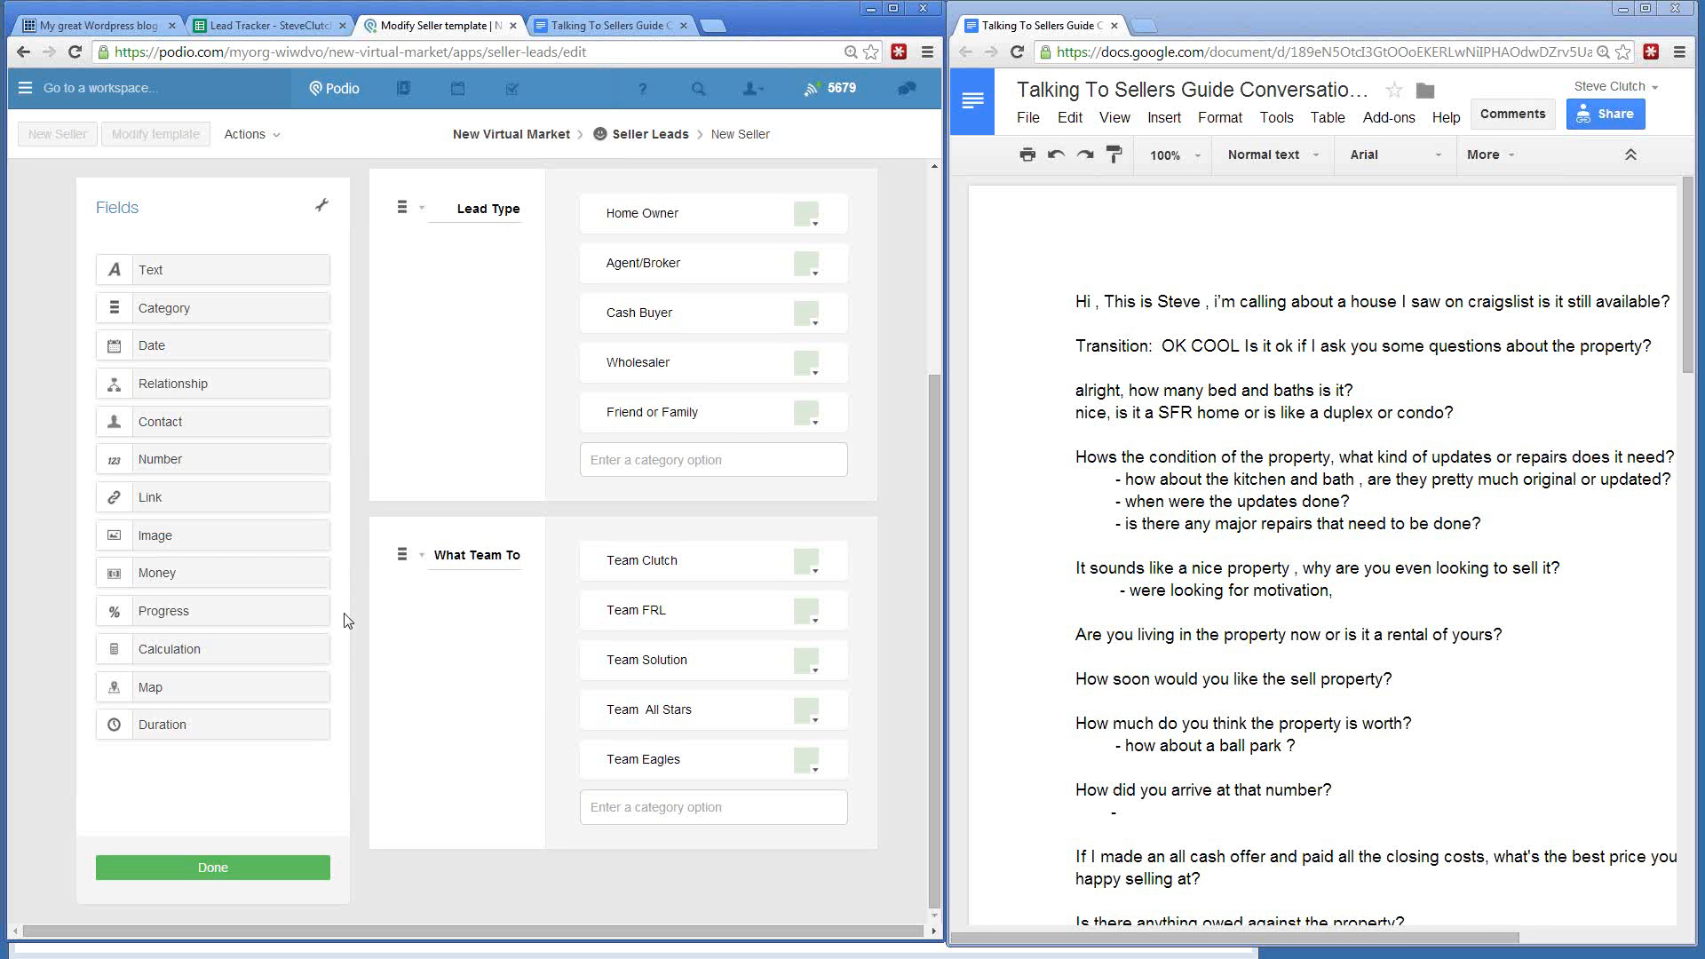
{"action": "scroll", "coordinate": [355, 641], "scroll_direction": "up", "scroll_amount": 3}
{"action": "scroll", "coordinate": [355, 642], "scroll_direction": "down", "scroll_amount": 3}
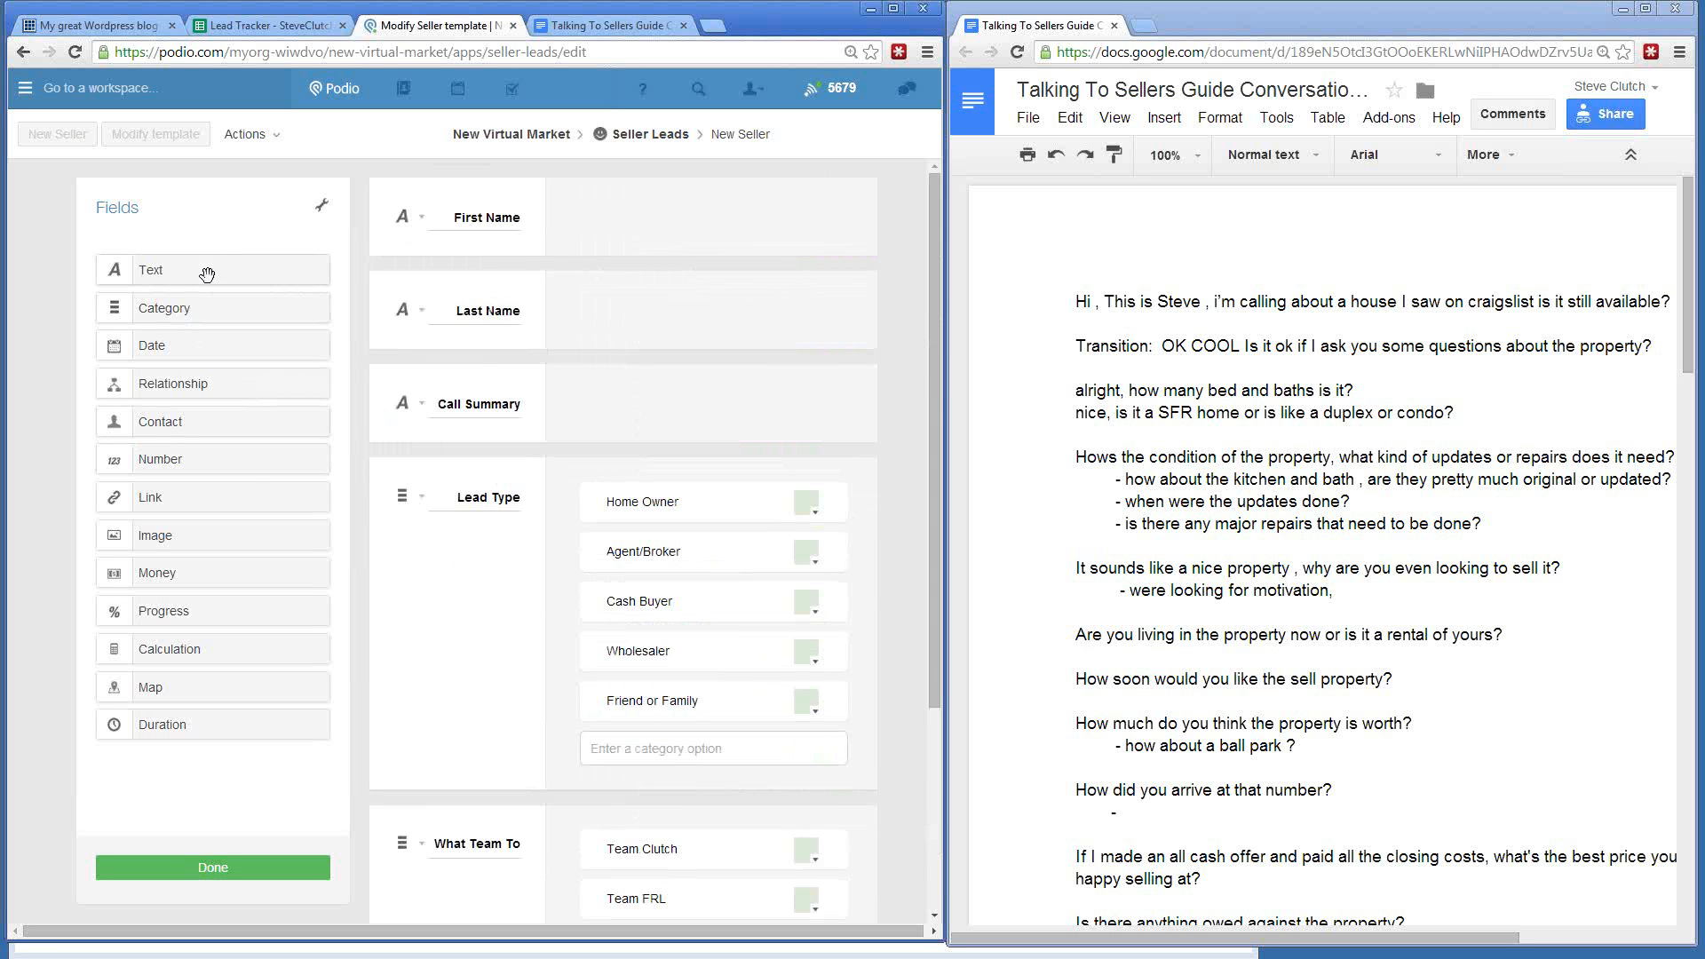
- Add a single-line 'Primary Phone' field and a 'Secondary Phone' text field below Last Name
{"action": "left_click_drag", "start_coordinate": [207, 274], "coordinate": [519, 391]}
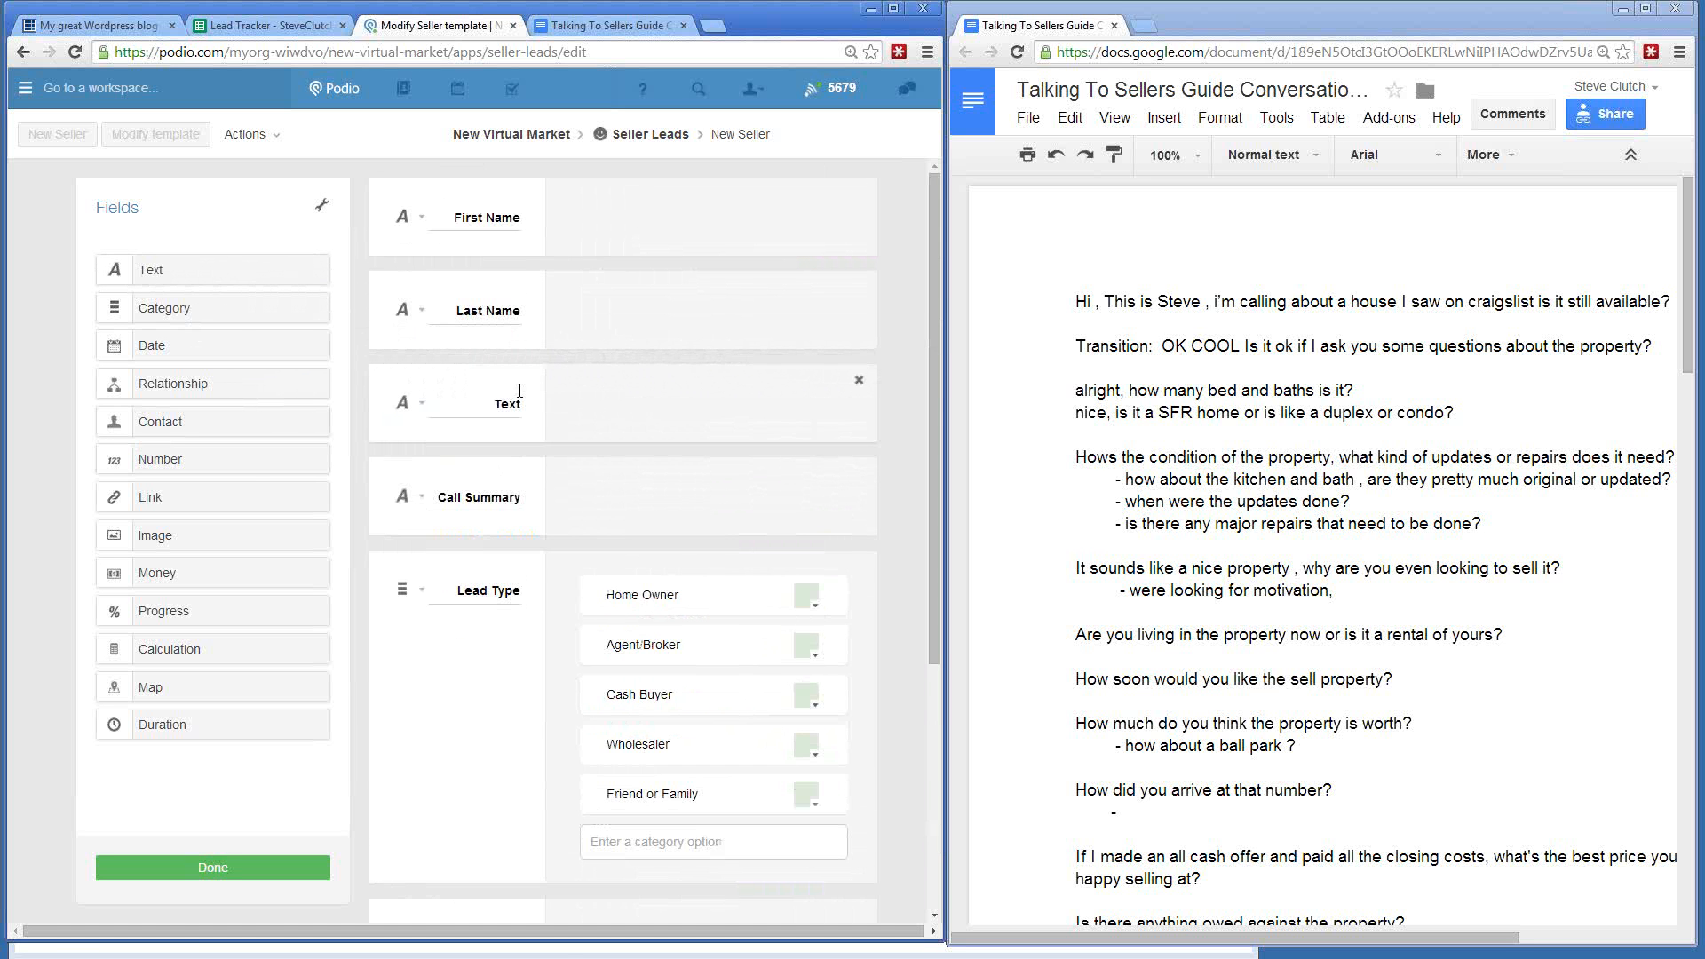
{"action": "double_click", "coordinate": [524, 403]}
{"action": "type", "text": "Primary Pho"}
{"action": "type", "text": "ne"}
{"action": "left_click", "coordinate": [413, 406]}
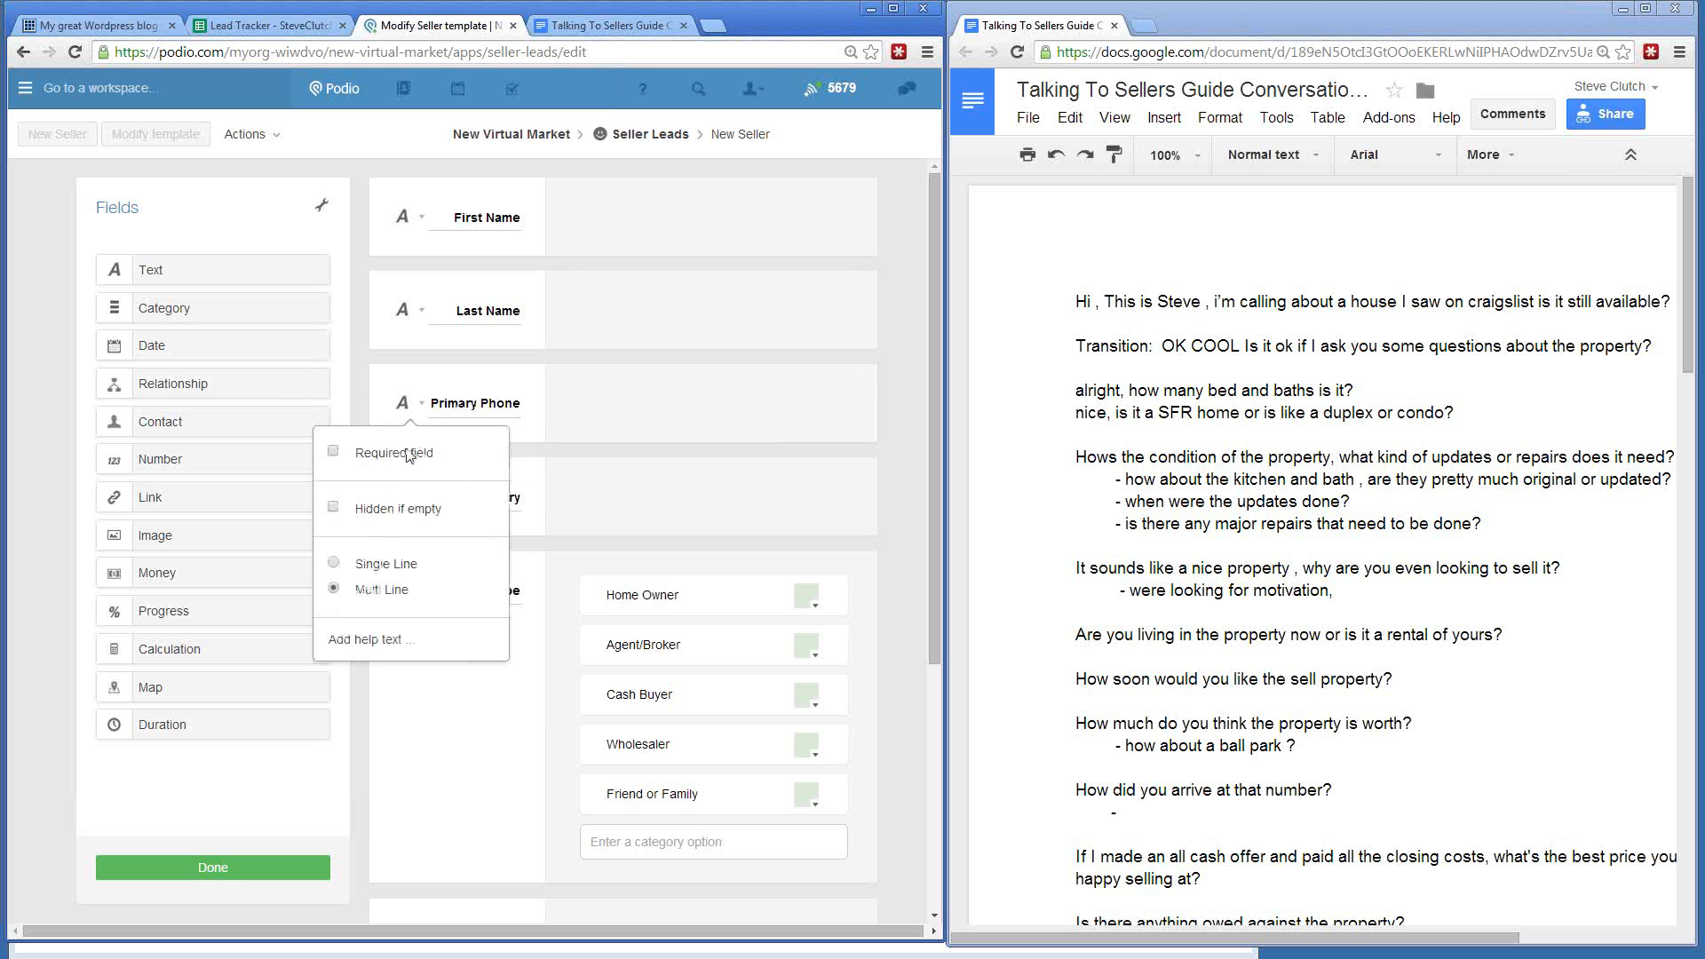
{"action": "left_click", "coordinate": [366, 564]}
{"action": "left_click_drag", "start_coordinate": [168, 281], "coordinate": [496, 476]}
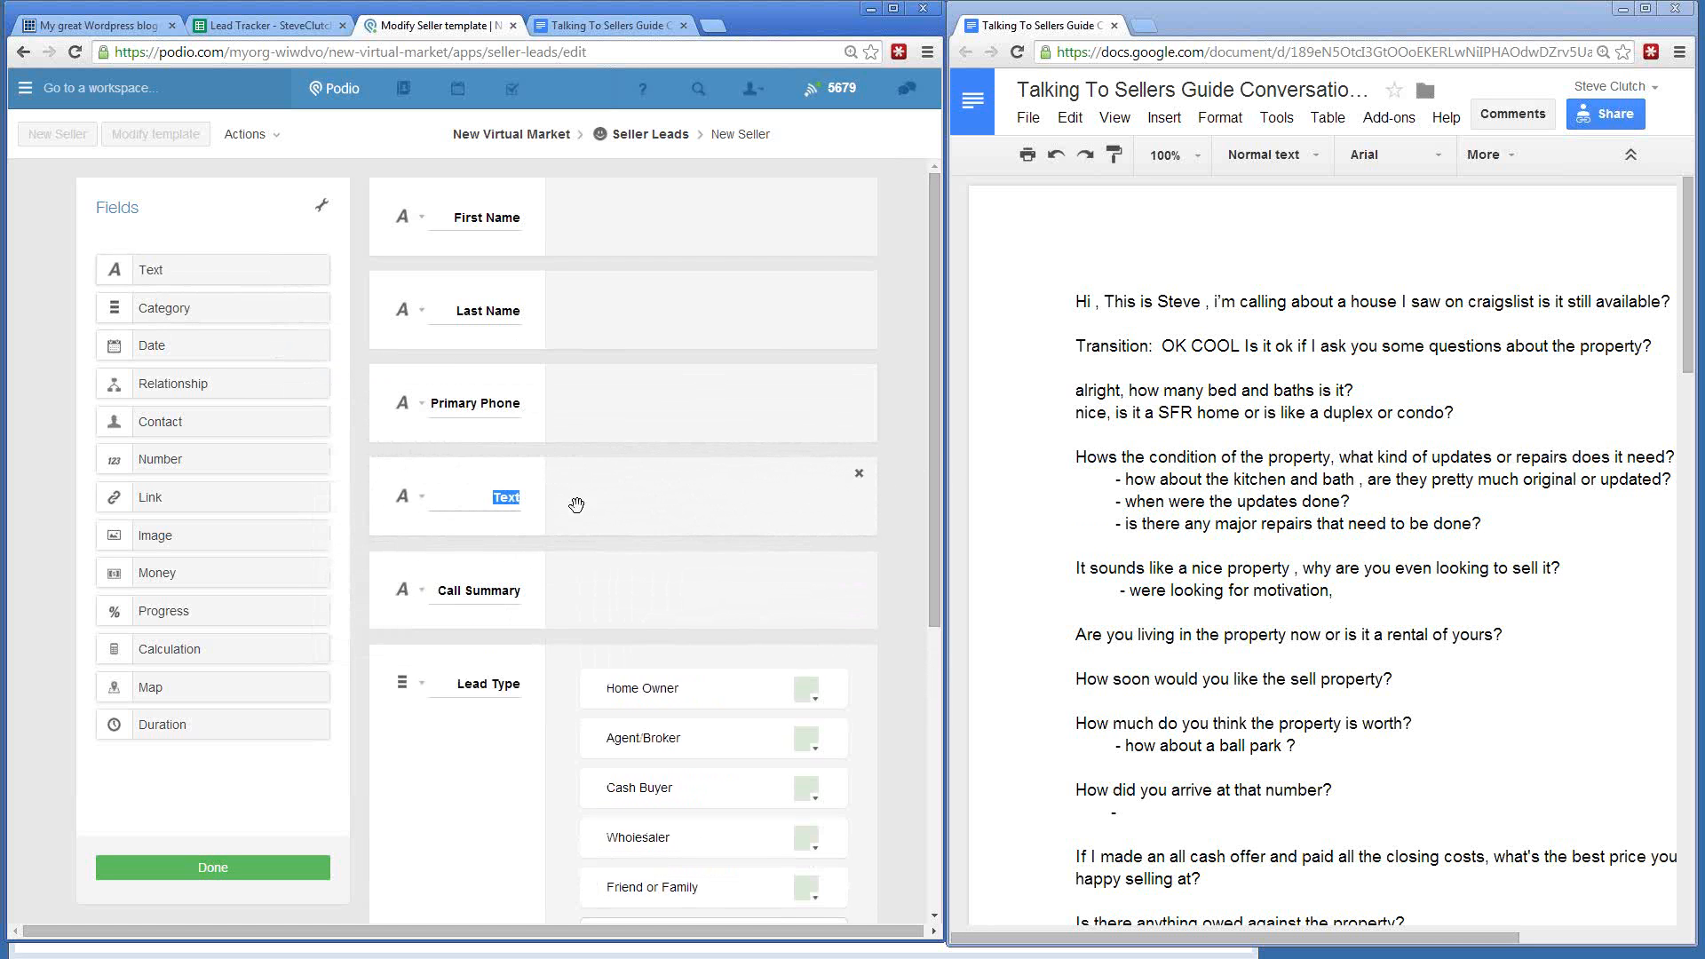
{"action": "type", "text": "Secondary Phone"}
- Scroll up and down the Seller Leads template to review its seven fields
{"action": "scroll", "coordinate": [34, 284], "scroll_direction": "down", "scroll_amount": 5}
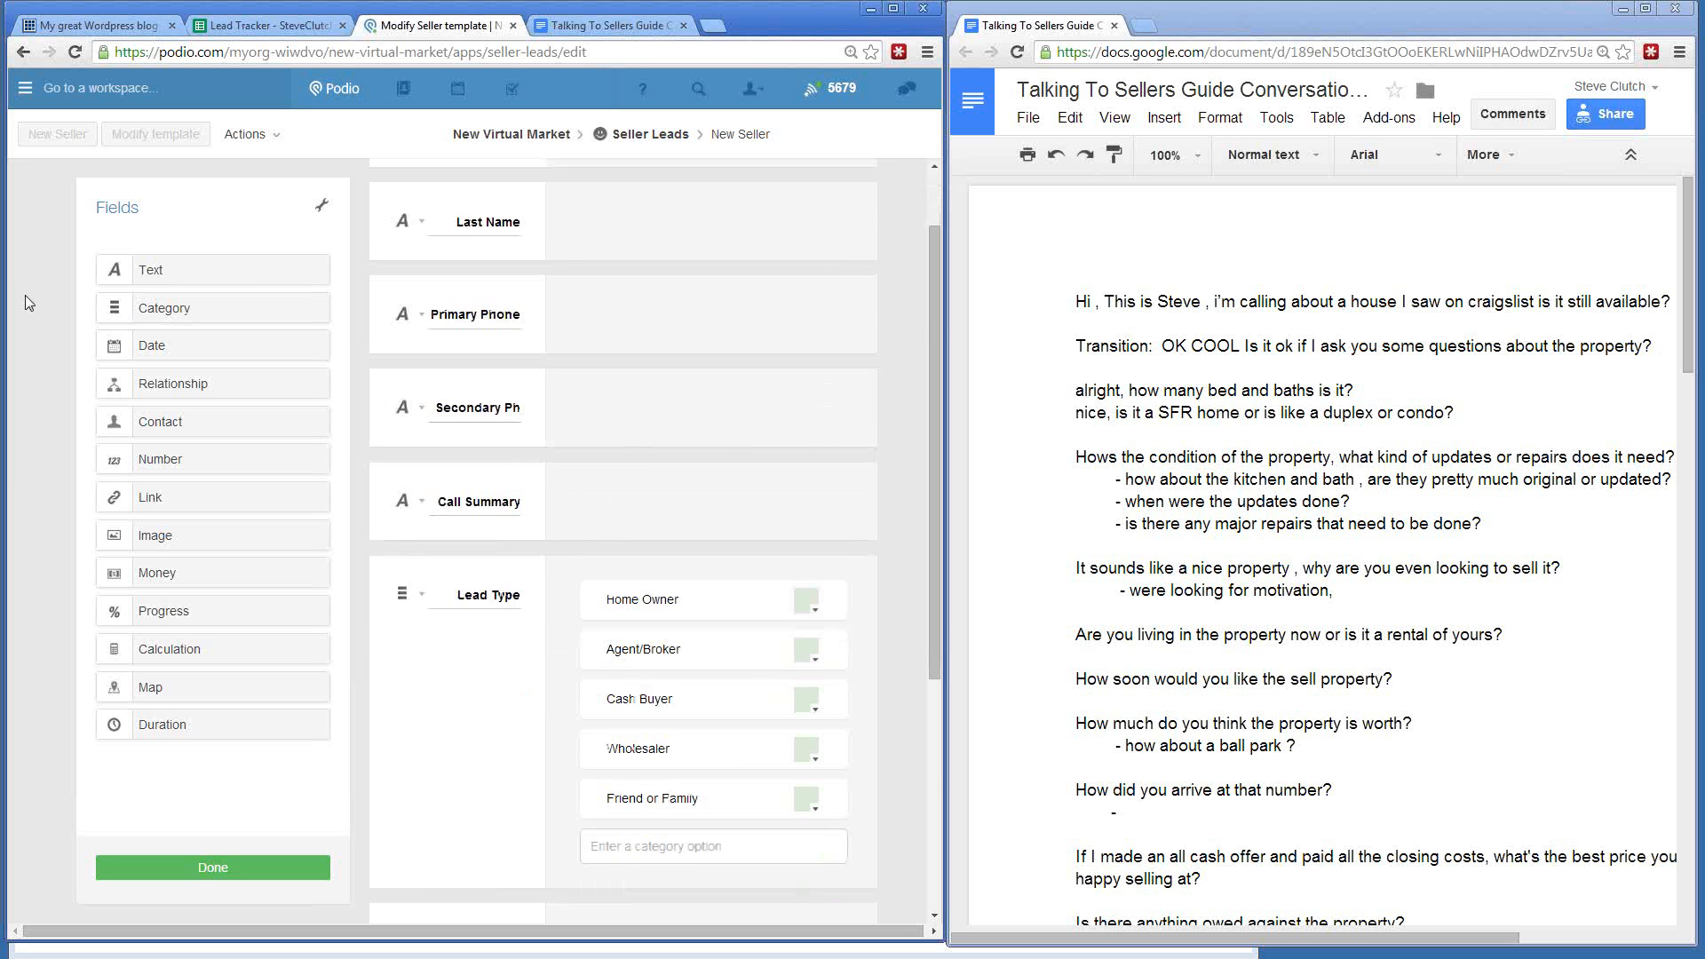
{"action": "scroll", "coordinate": [31, 301], "scroll_direction": "up", "scroll_amount": 5}
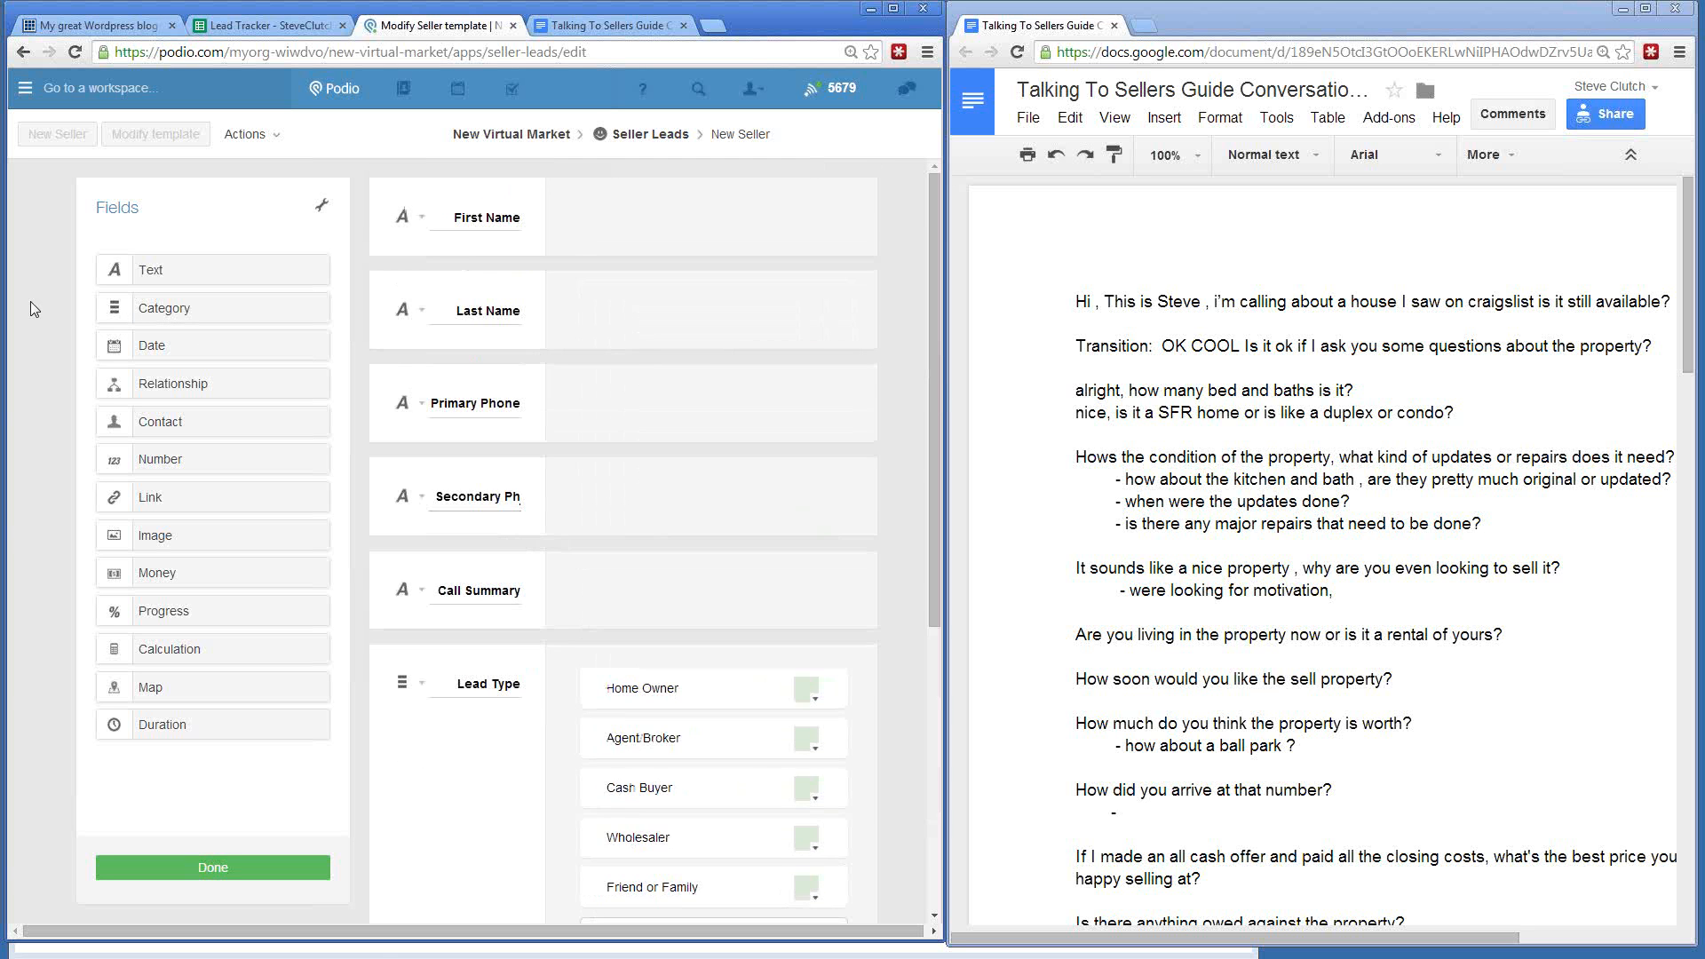
{"action": "scroll", "coordinate": [30, 301], "scroll_direction": "down", "scroll_amount": 5}
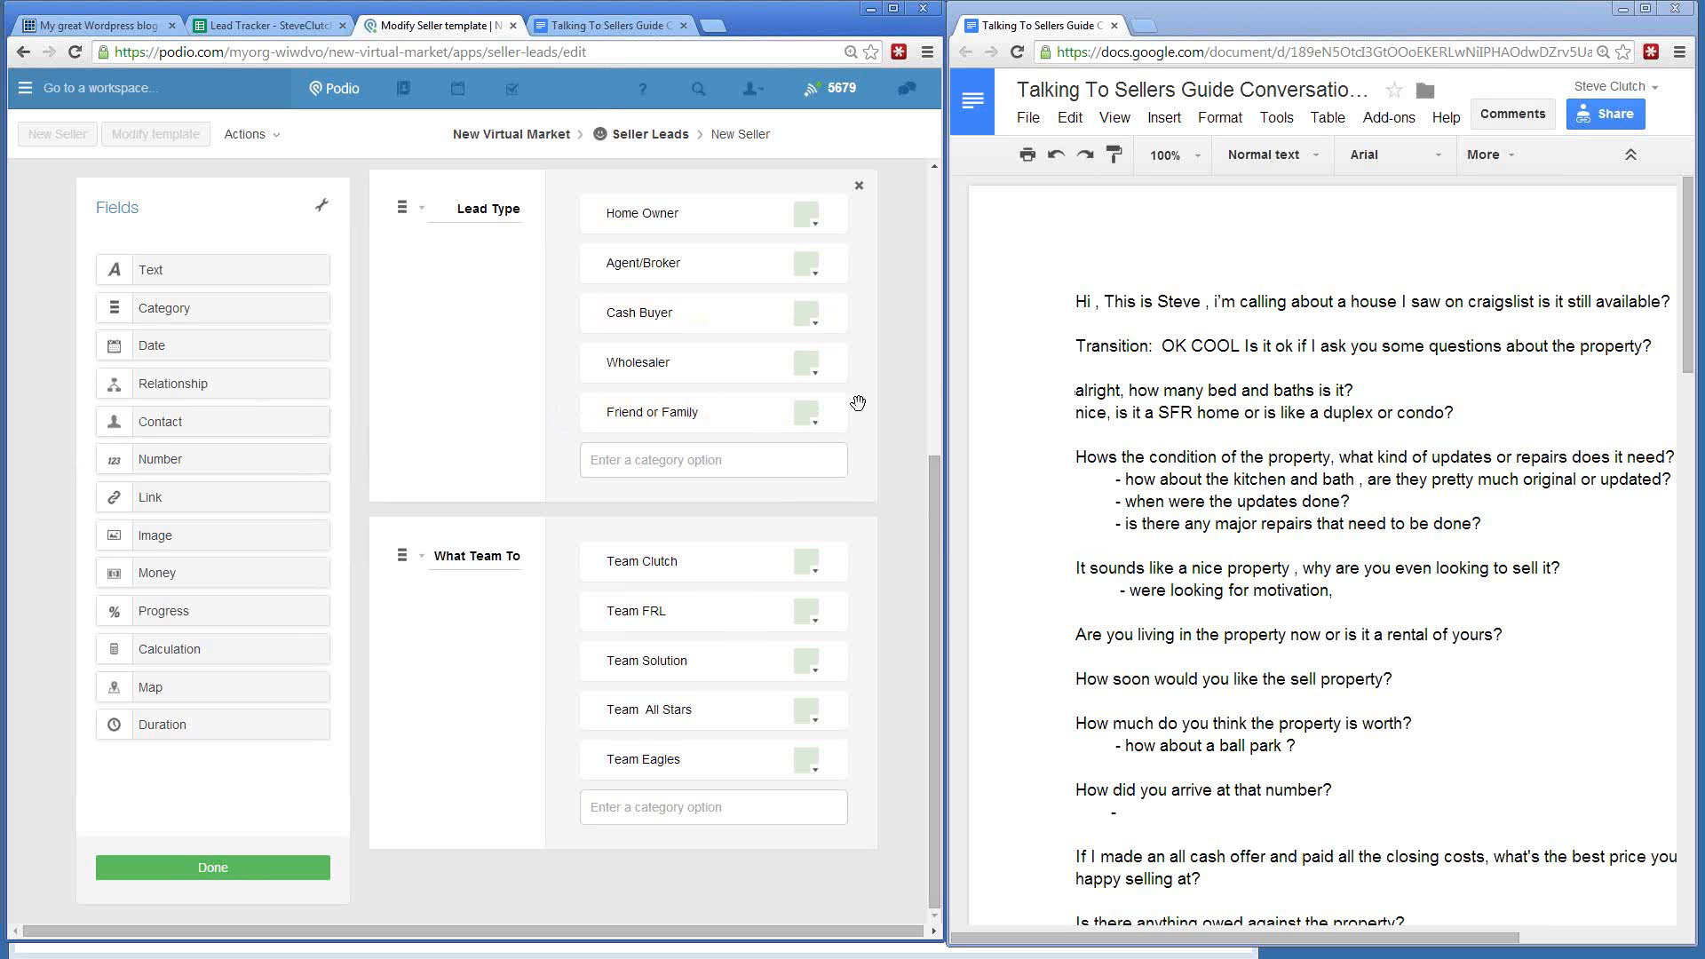
{"action": "scroll", "coordinate": [903, 450], "scroll_direction": "up", "scroll_amount": 5}
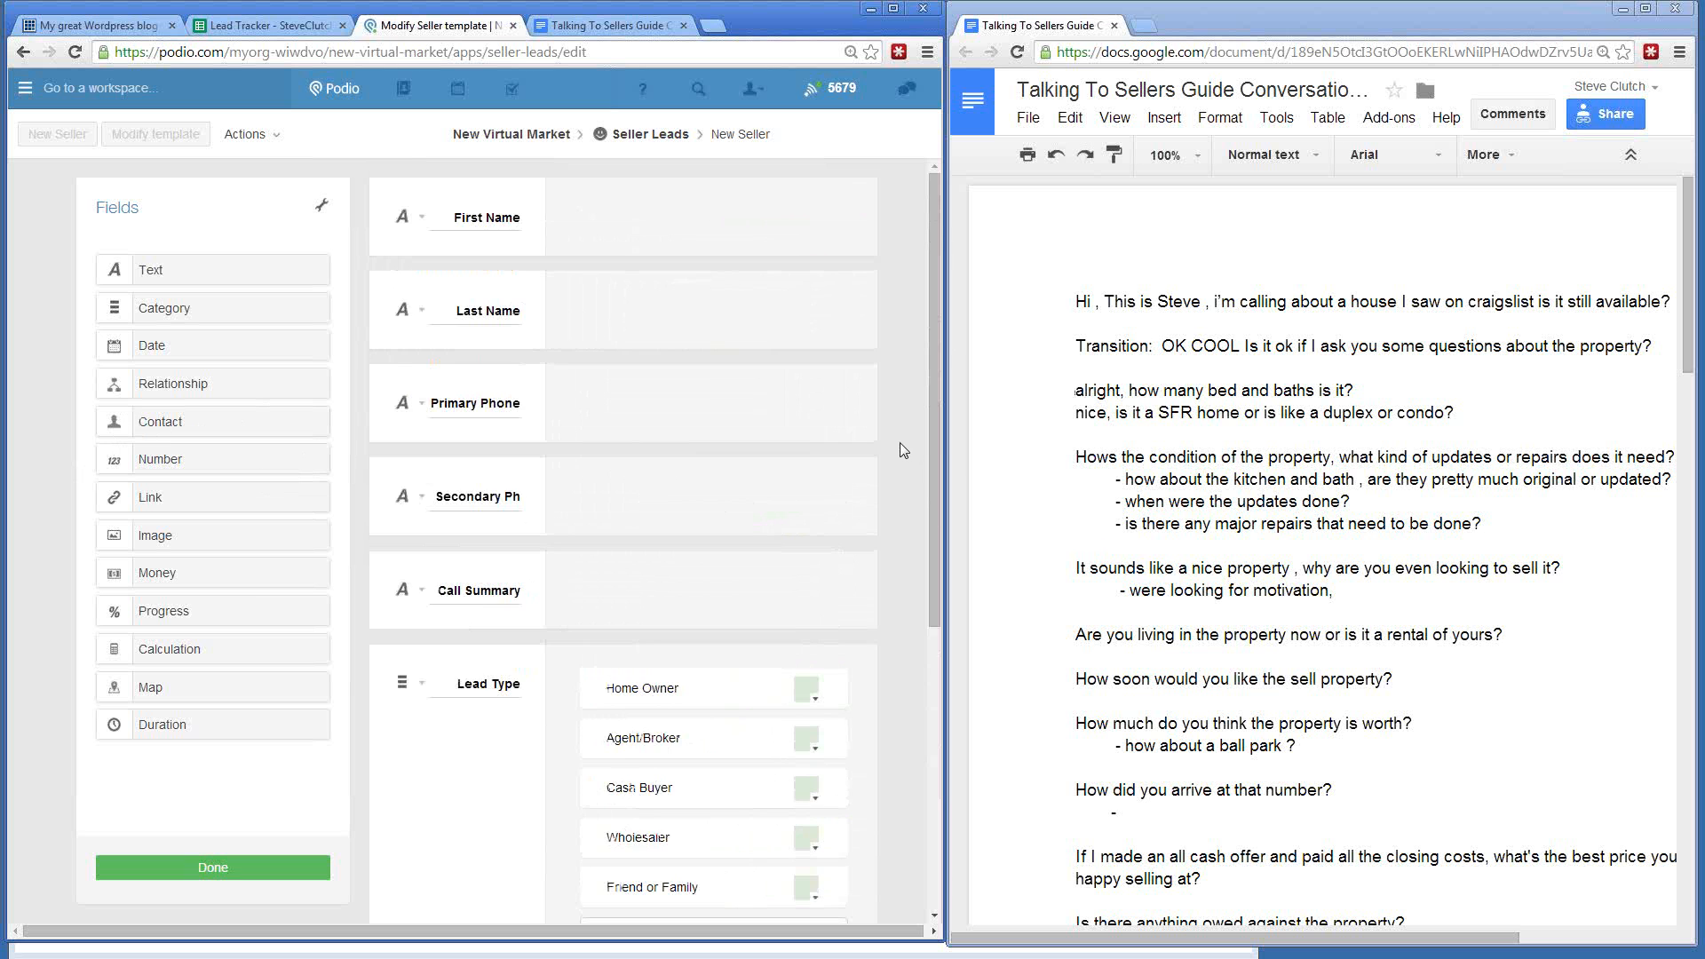
{"action": "scroll", "coordinate": [902, 449], "scroll_direction": "down", "scroll_amount": 5}
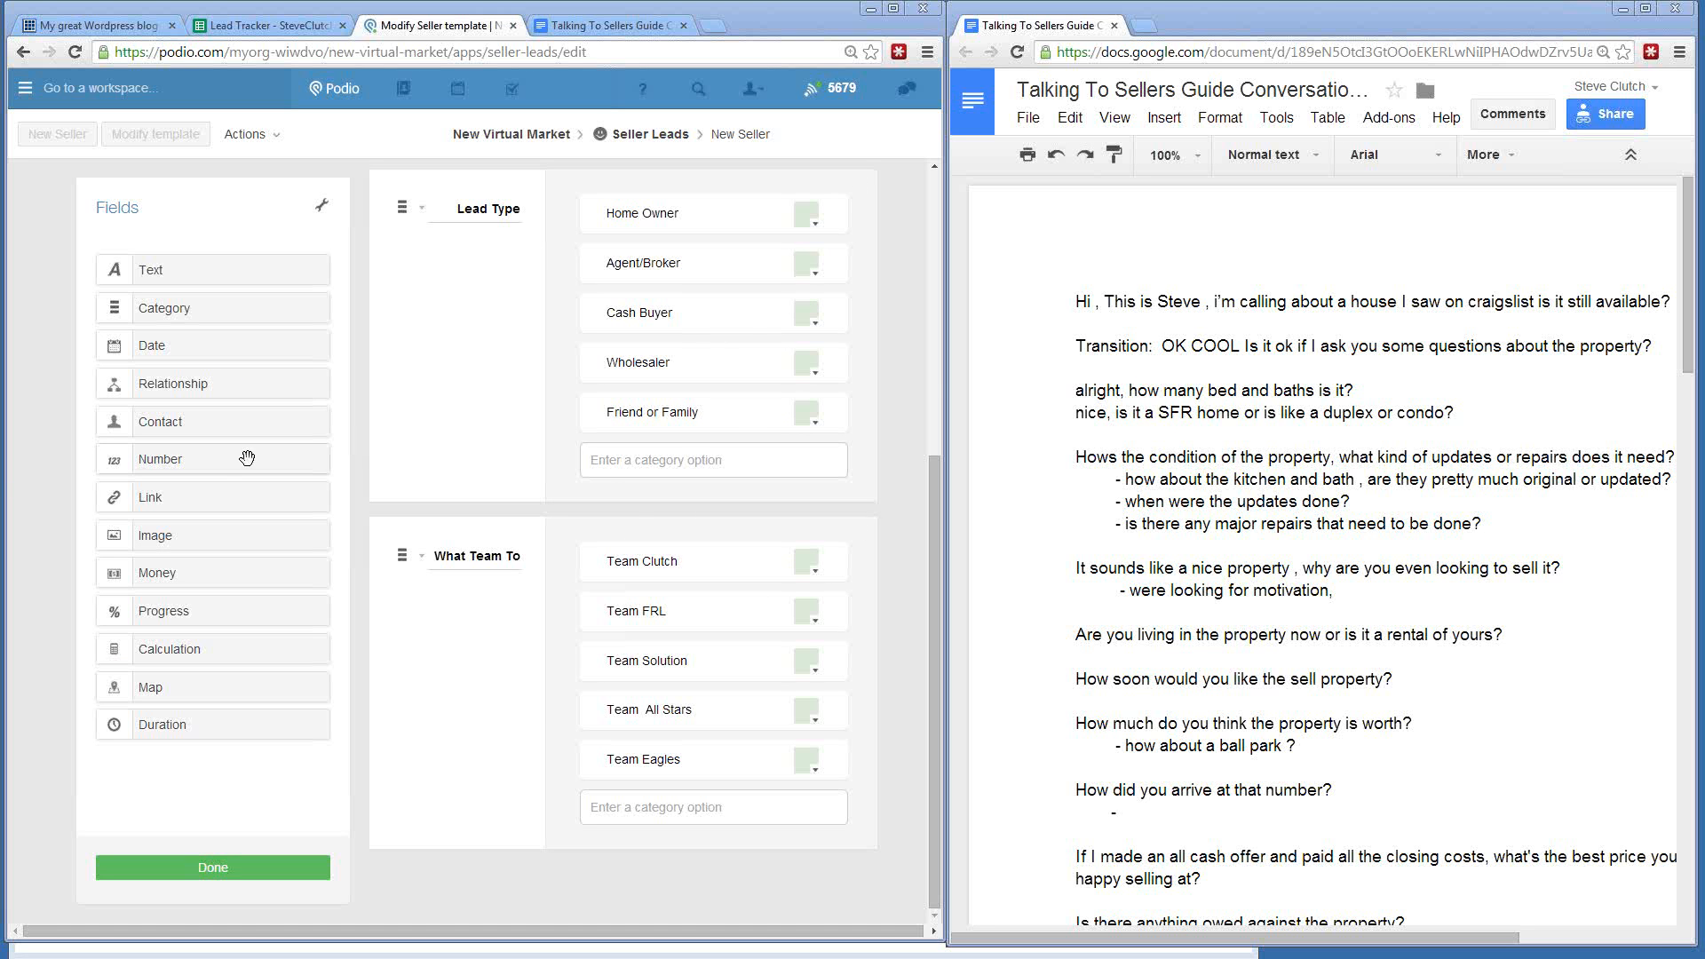
{"action": "scroll", "coordinate": [371, 441], "scroll_direction": "up", "scroll_amount": 5}
{"action": "scroll", "coordinate": [372, 441], "scroll_direction": "up", "scroll_amount": 1}
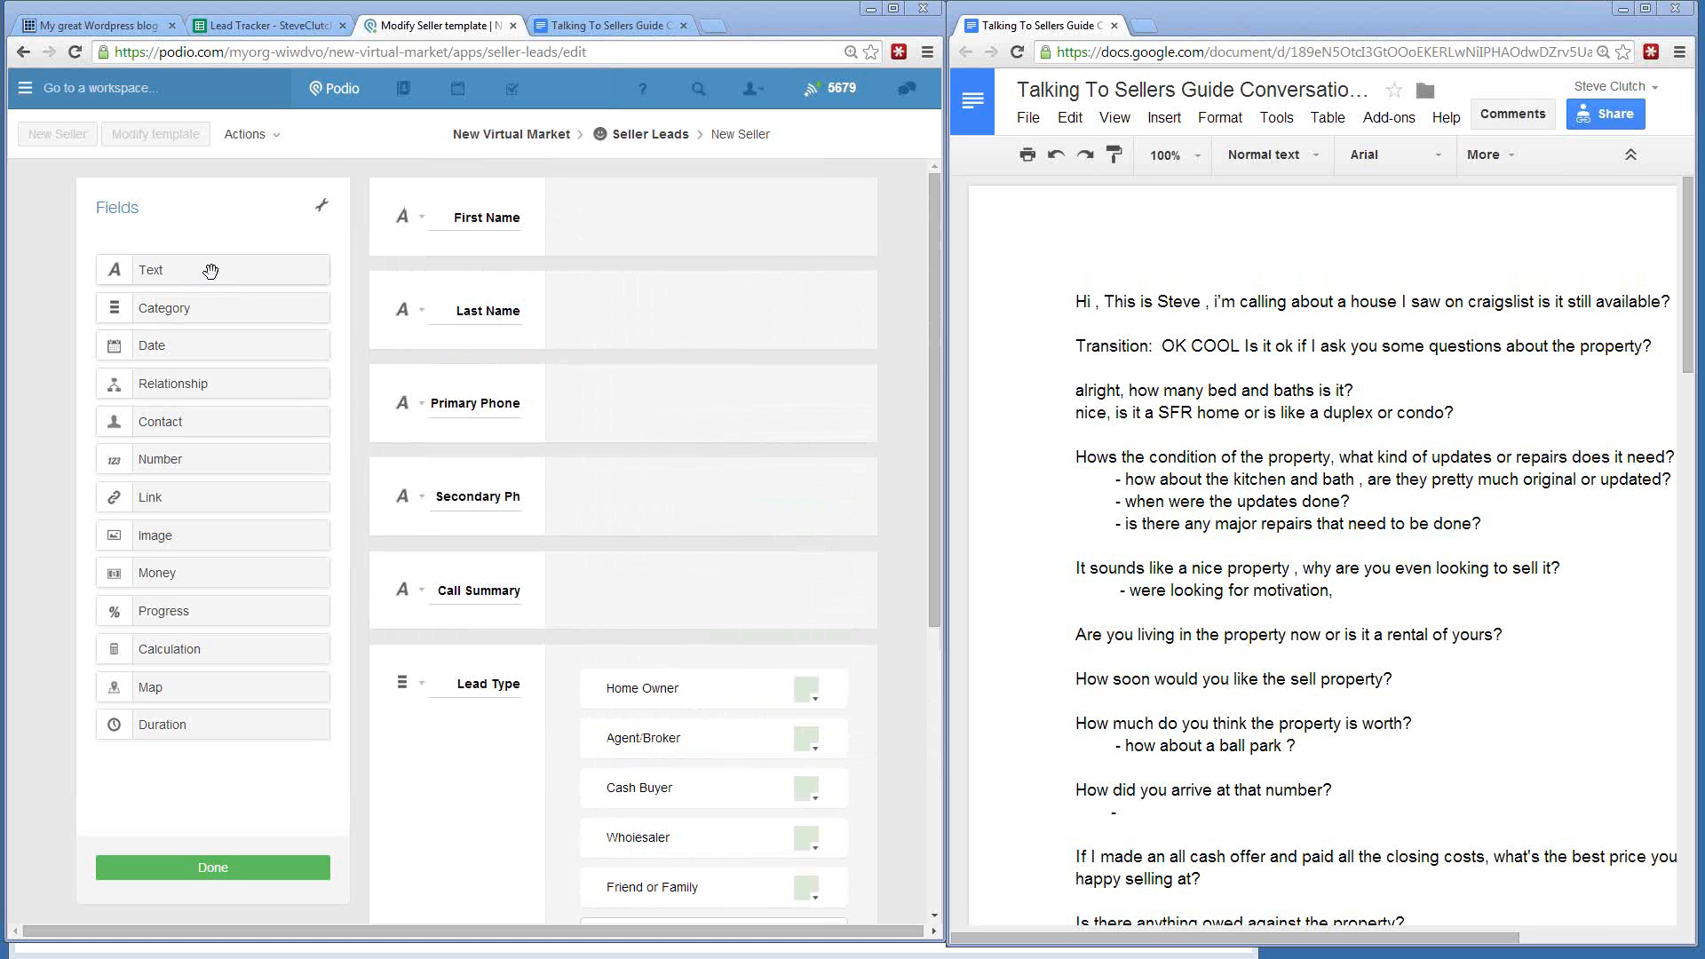
- Add a text field below Secondary Phone named 'Best Email Address'
{"action": "left_click_drag", "start_coordinate": [210, 269], "coordinate": [458, 558]}
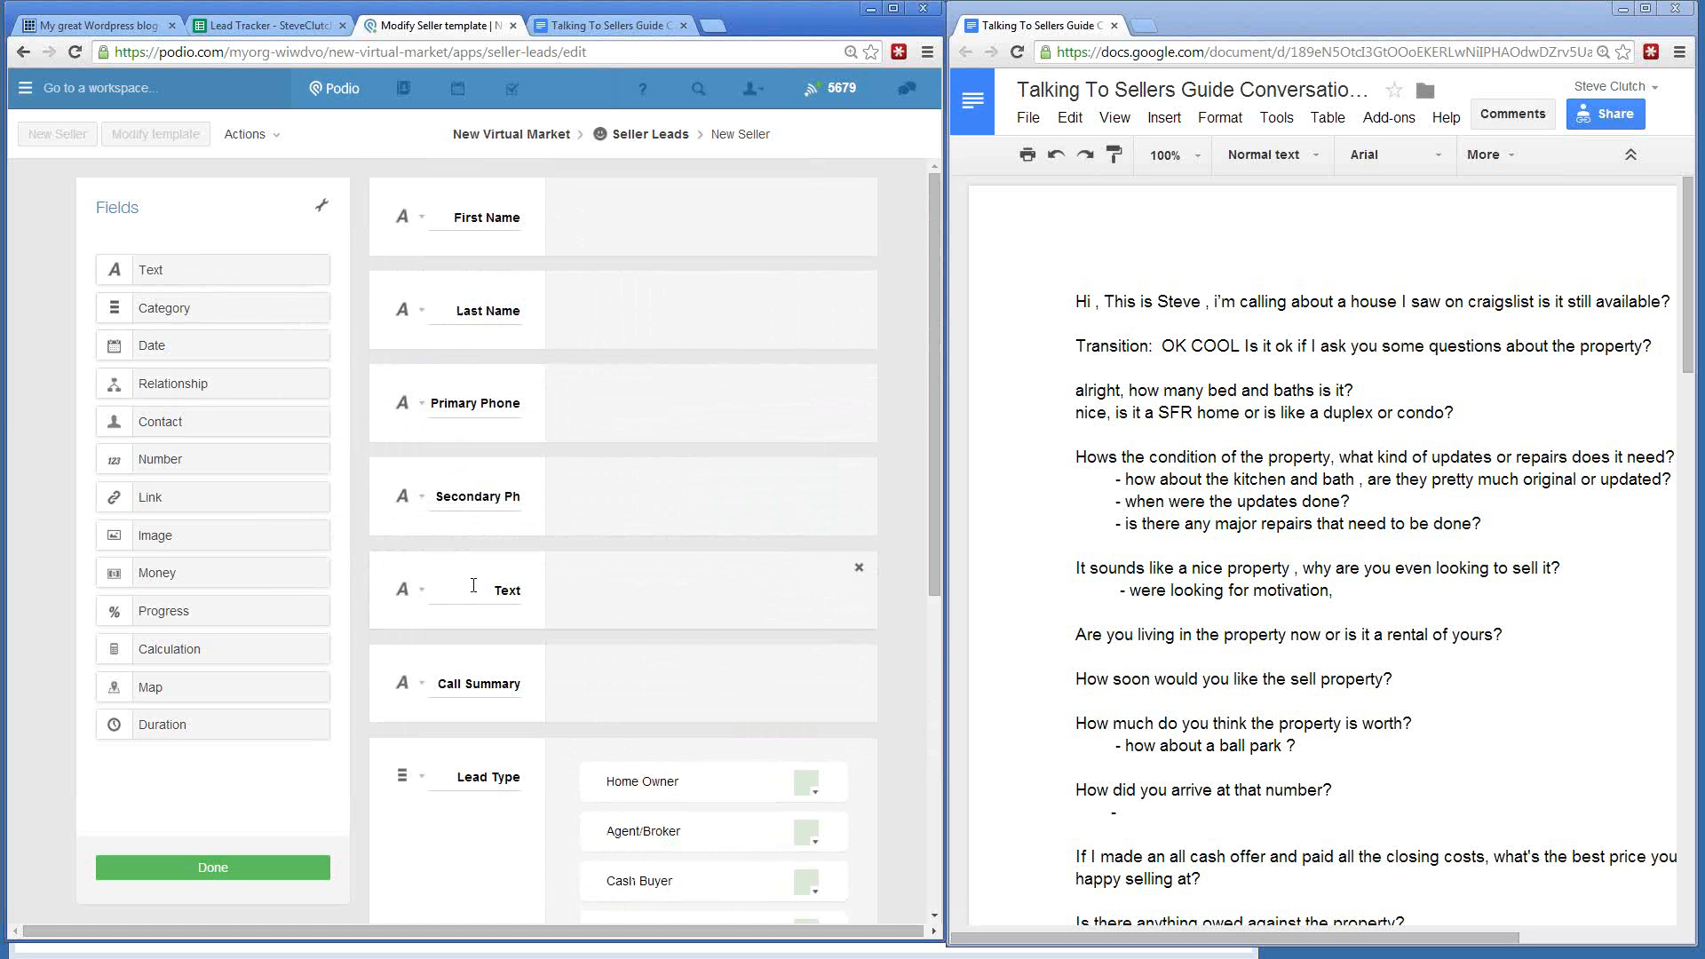
{"action": "type", "text": "Best Email Address"}
{"action": "left_click", "coordinate": [354, 542]}
- Inspect the settings of the Best Email Address, Secondary Phone and Primary Phone fields
{"action": "left_click", "coordinate": [419, 590]}
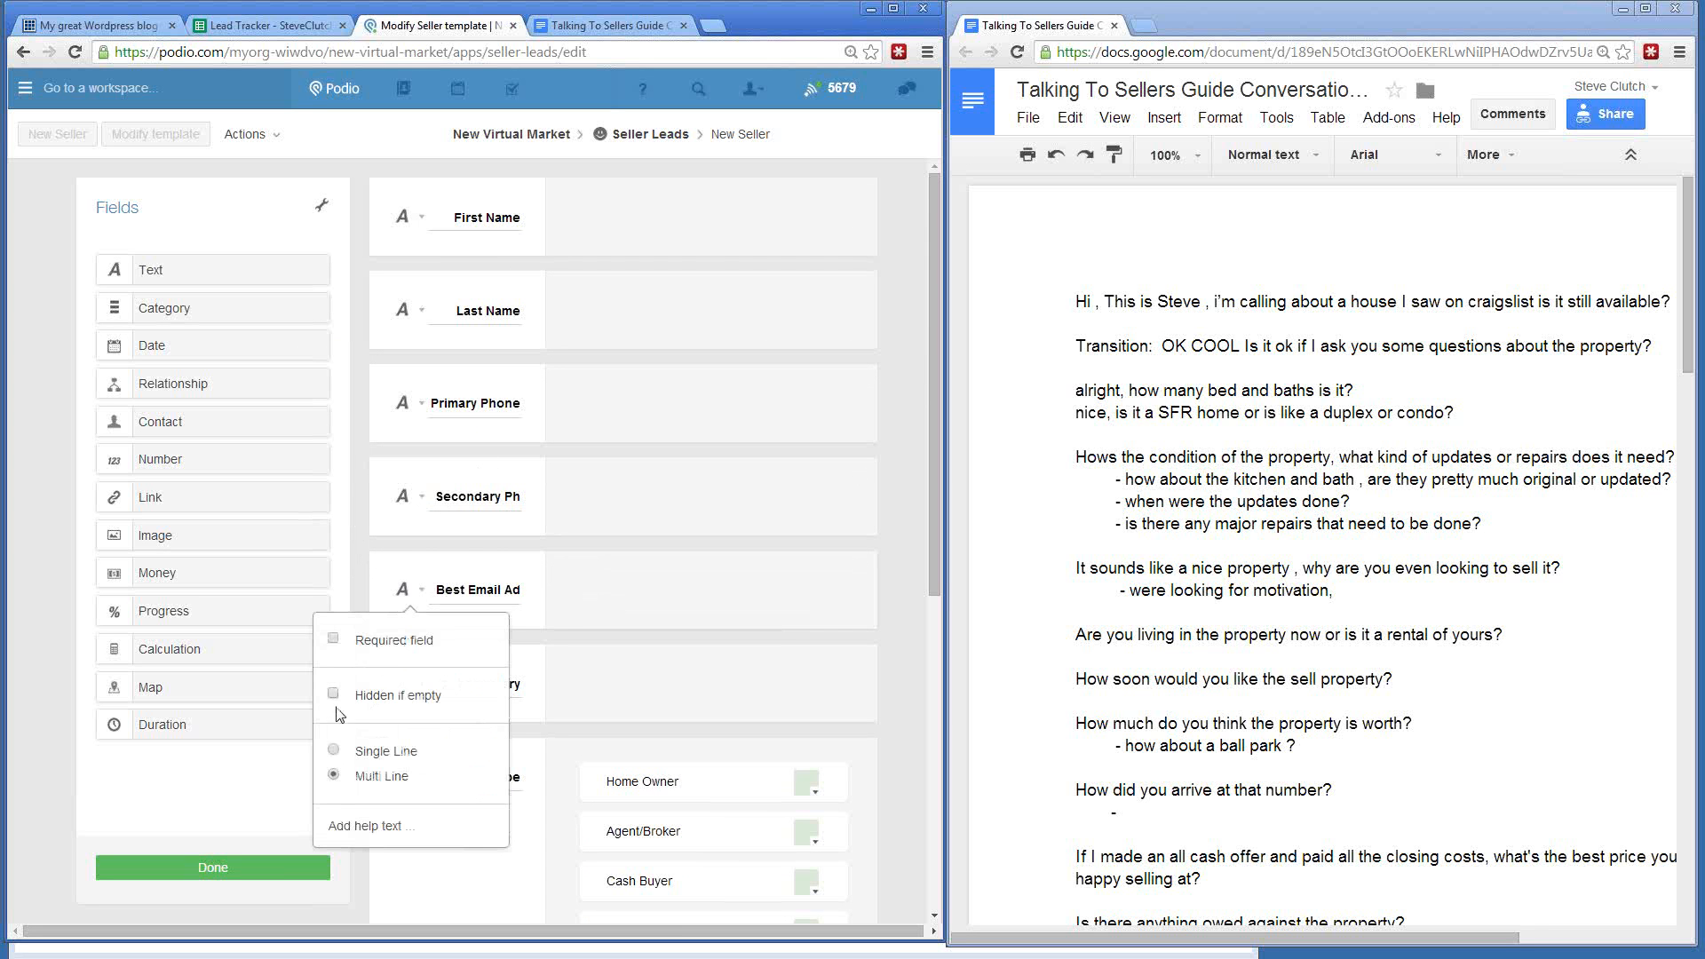
{"action": "left_click", "coordinate": [419, 496]}
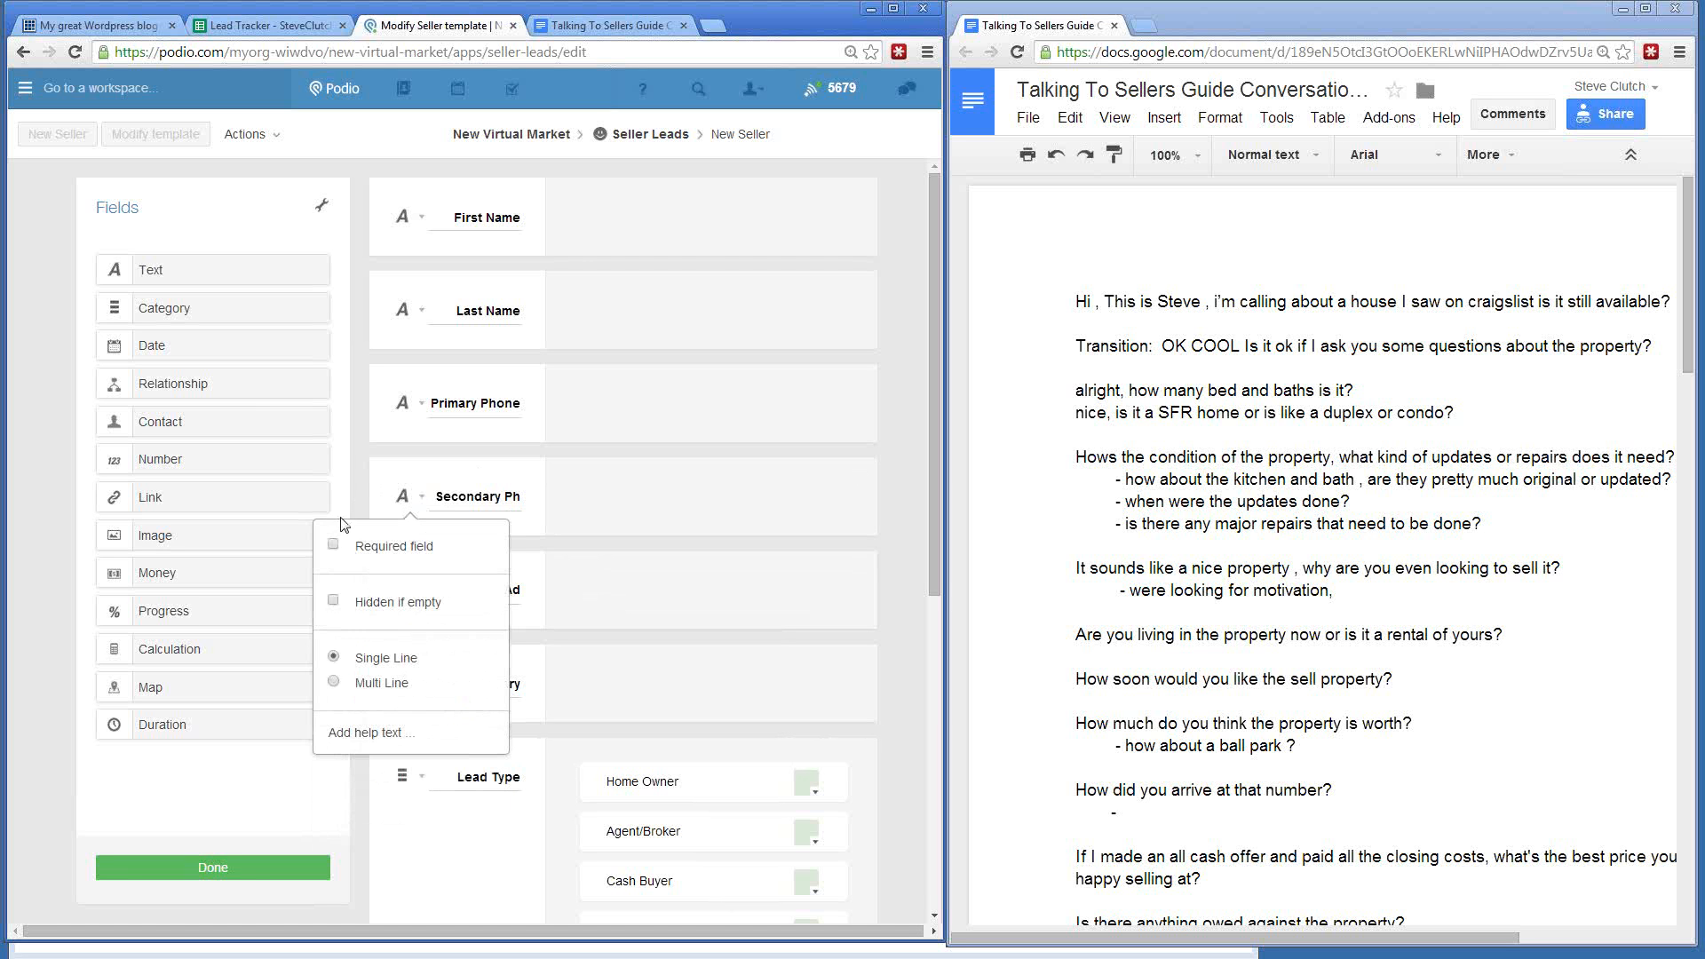
{"action": "left_click", "coordinate": [413, 413]}
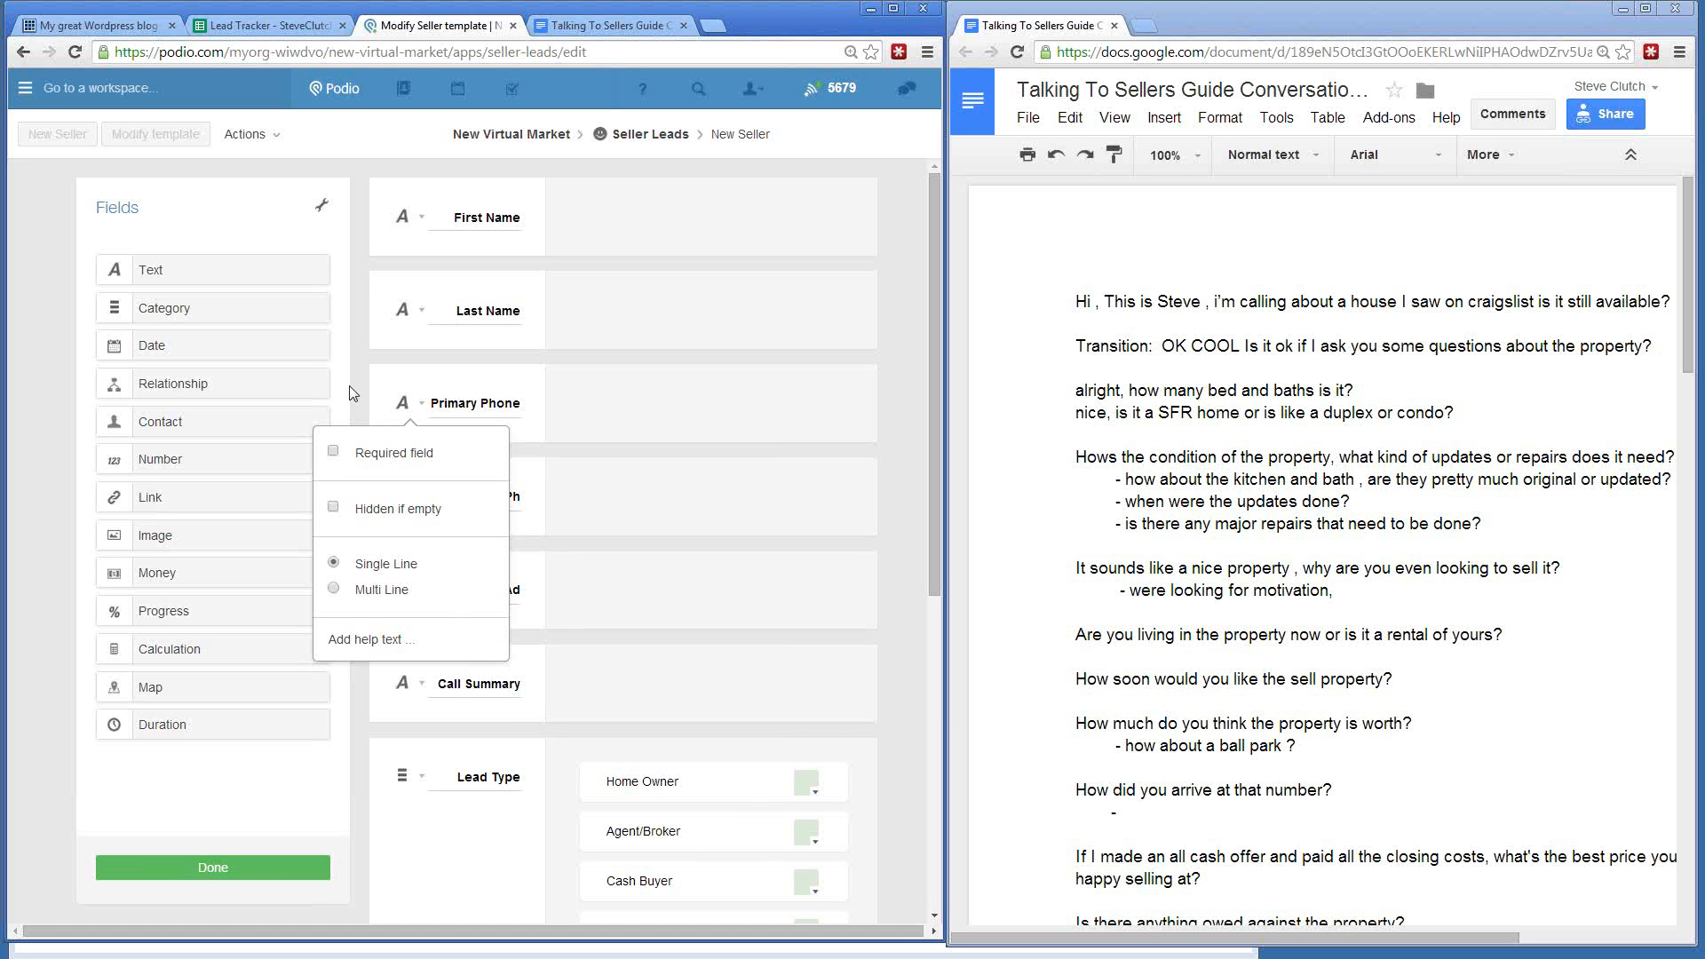
{"action": "left_click", "coordinate": [499, 497]}
{"action": "scroll", "coordinate": [513, 502], "scroll_direction": "down", "scroll_amount": 2}
{"action": "scroll", "coordinate": [512, 502], "scroll_direction": "down", "scroll_amount": 3}
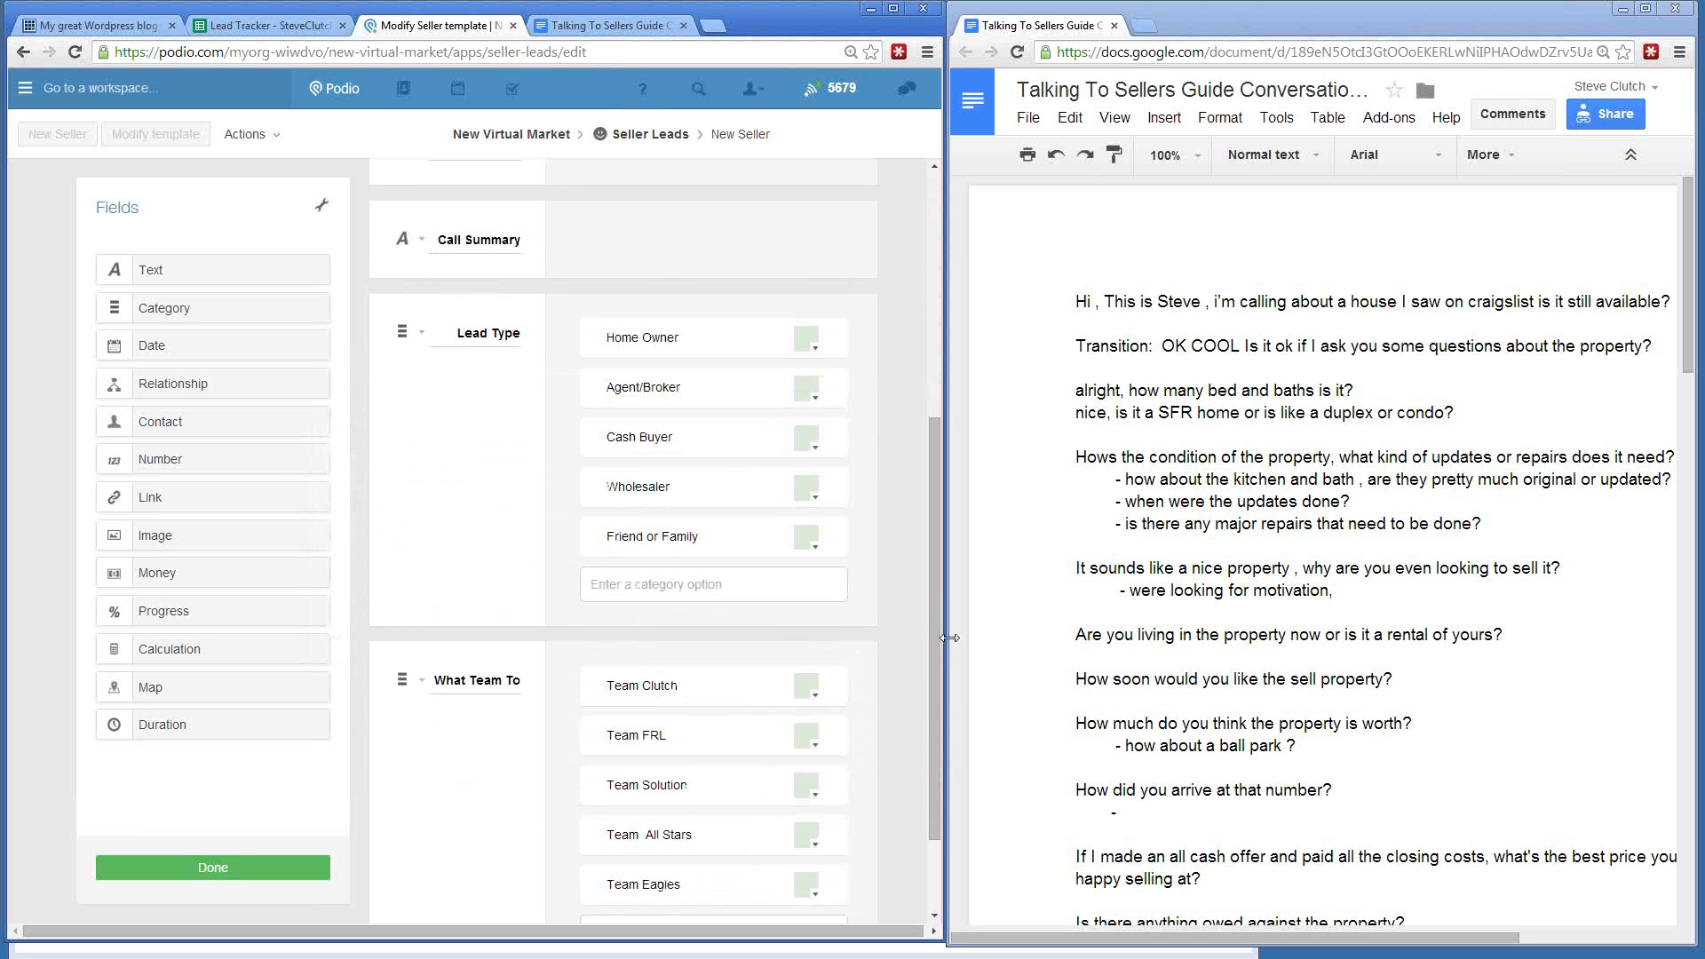
{"action": "scroll", "coordinate": [907, 627], "scroll_direction": "down", "scroll_amount": 2}
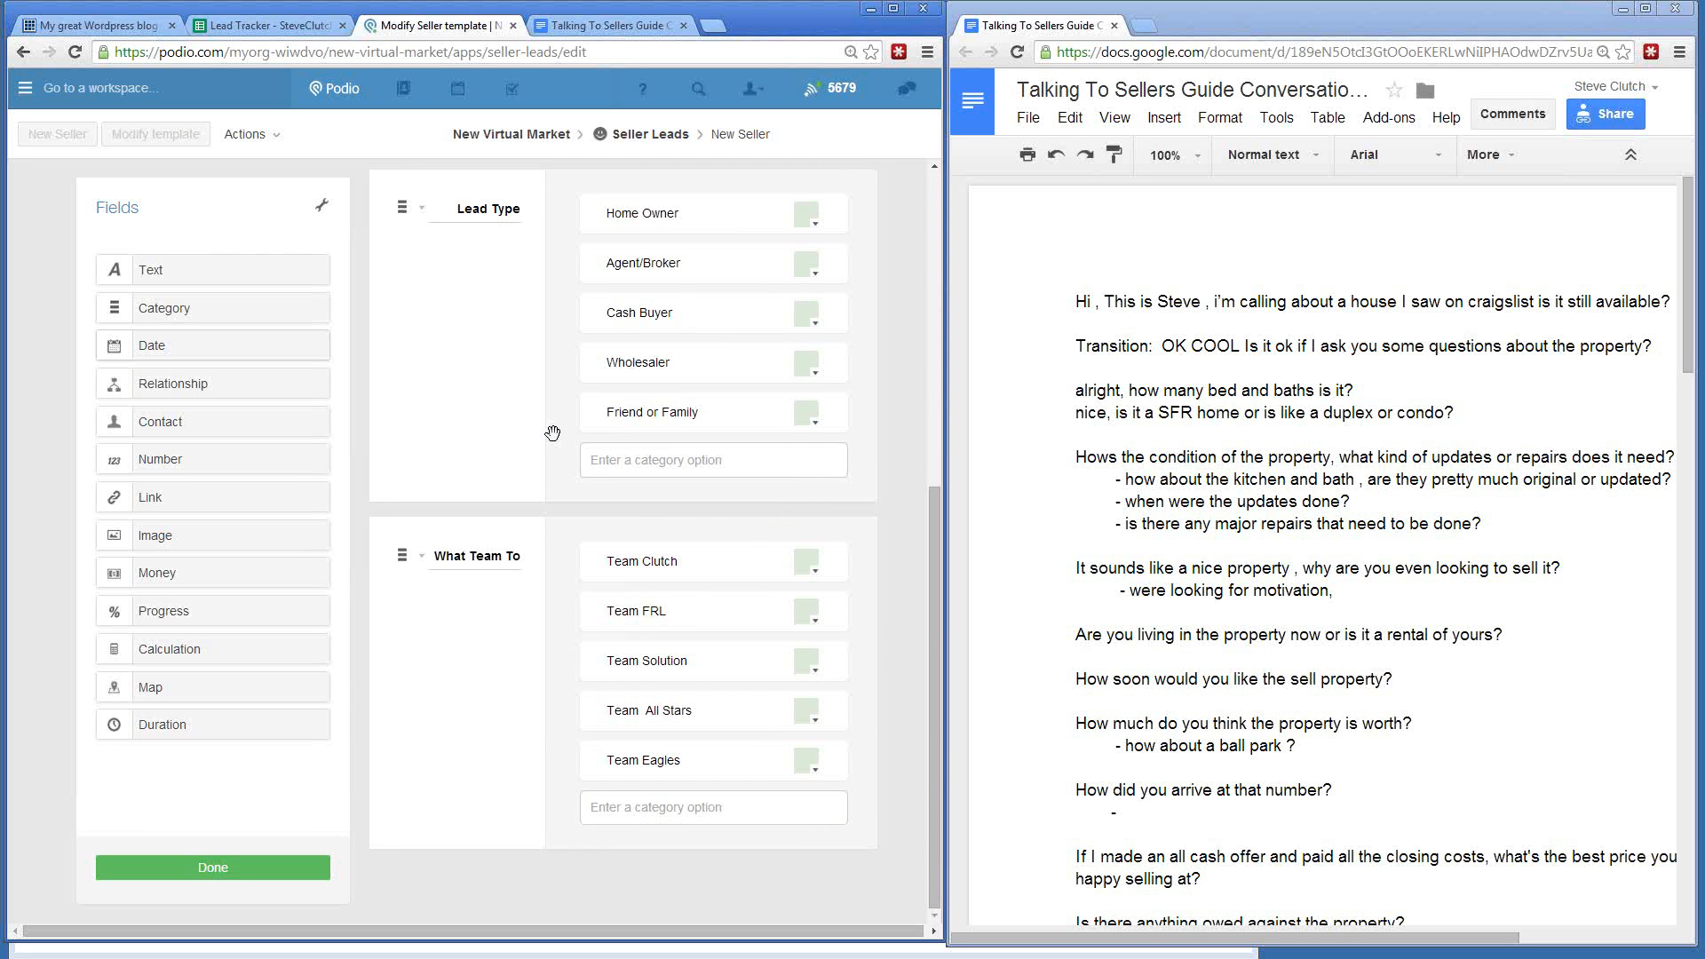
{"action": "scroll", "coordinate": [574, 444], "scroll_direction": "up", "scroll_amount": 4}
{"action": "scroll", "coordinate": [574, 444], "scroll_direction": "up", "scroll_amount": 3}
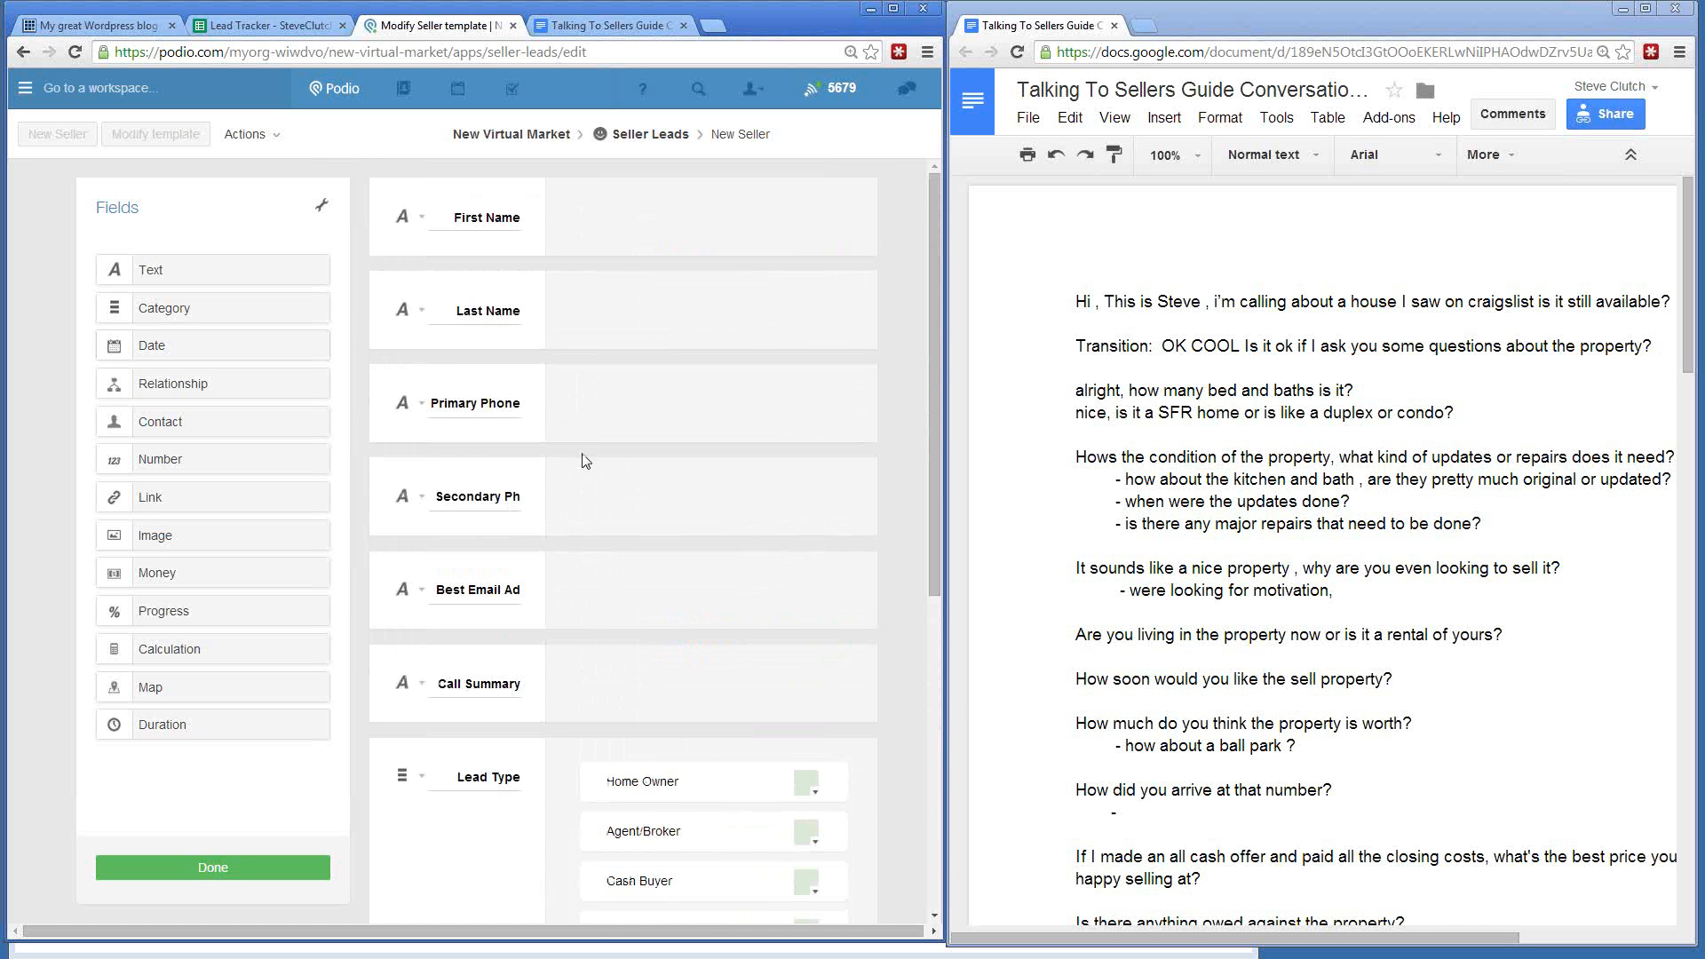
{"action": "scroll", "coordinate": [598, 639], "scroll_direction": "down", "scroll_amount": 1}
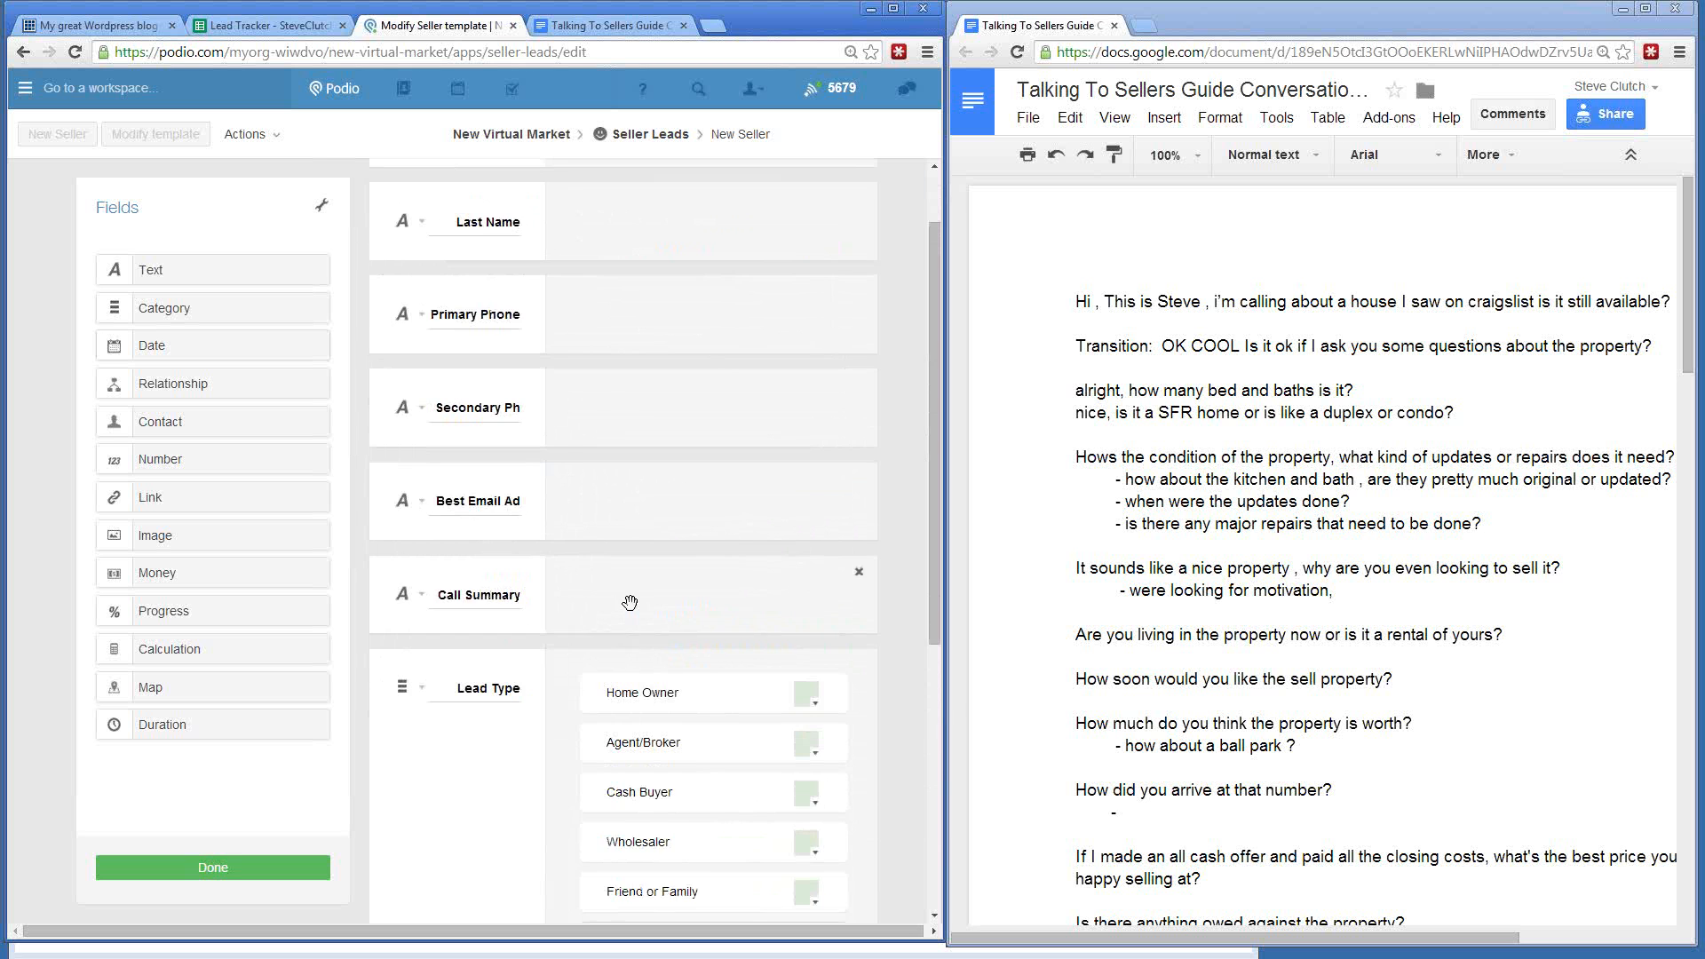
{"action": "scroll", "coordinate": [622, 622], "scroll_direction": "down", "scroll_amount": 3}
{"action": "scroll", "coordinate": [634, 601], "scroll_direction": "down", "scroll_amount": 3}
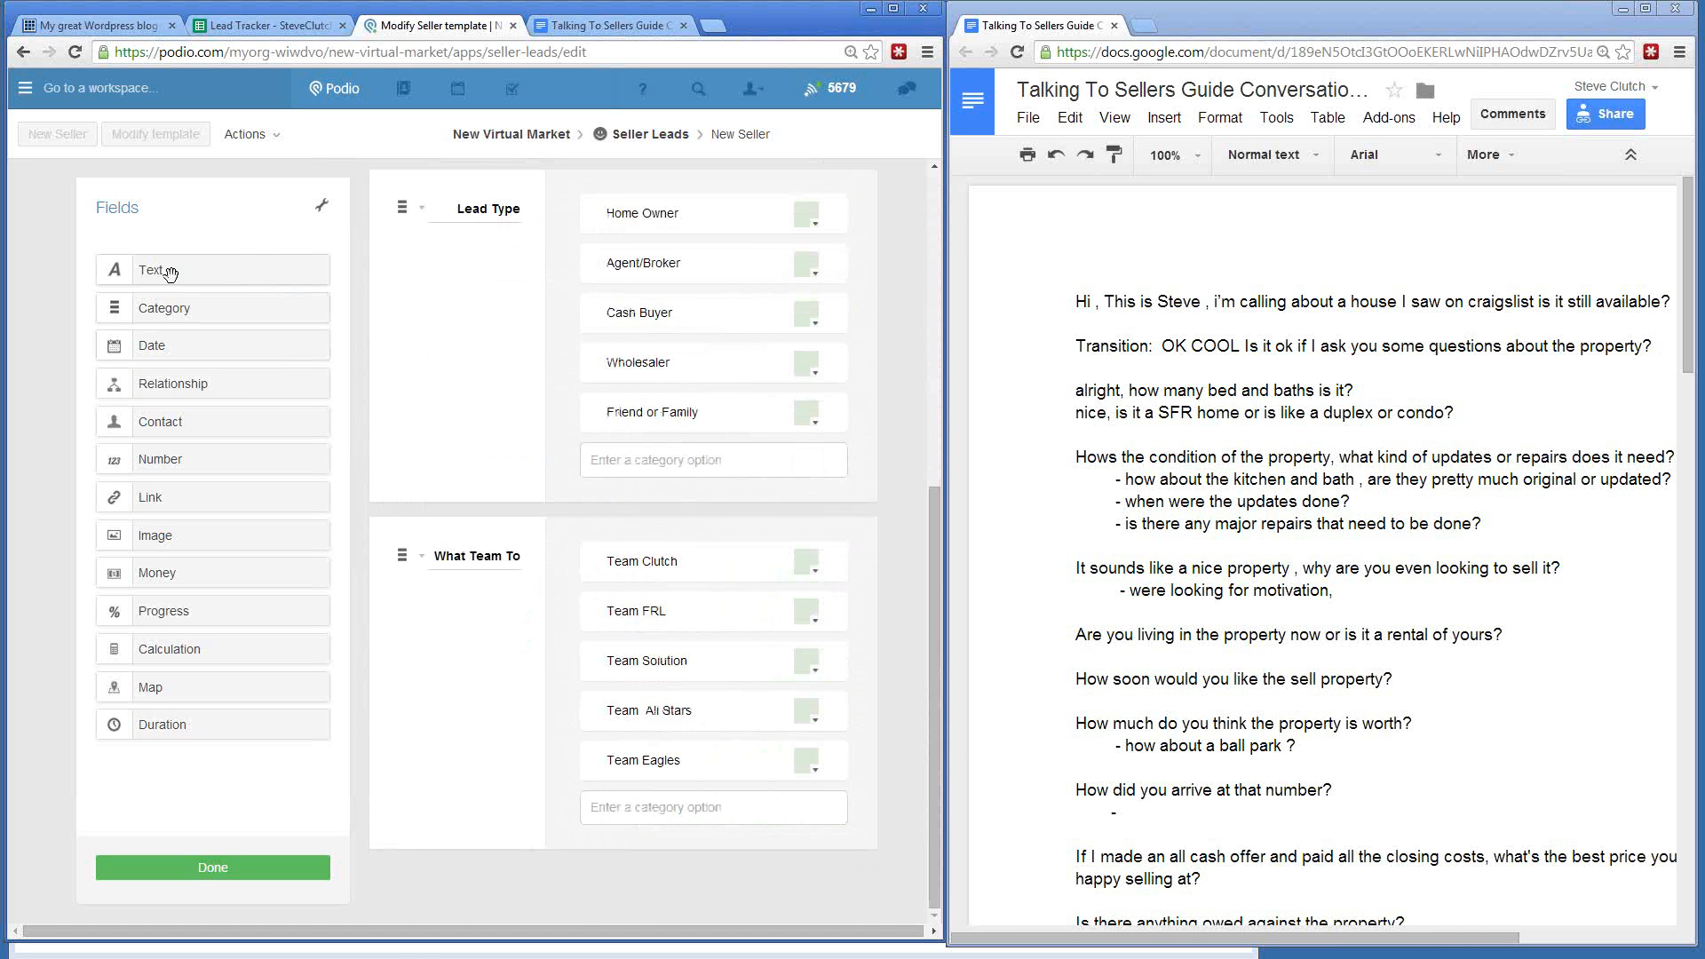
{"action": "scroll", "coordinate": [413, 369], "scroll_direction": "up", "scroll_amount": 3}
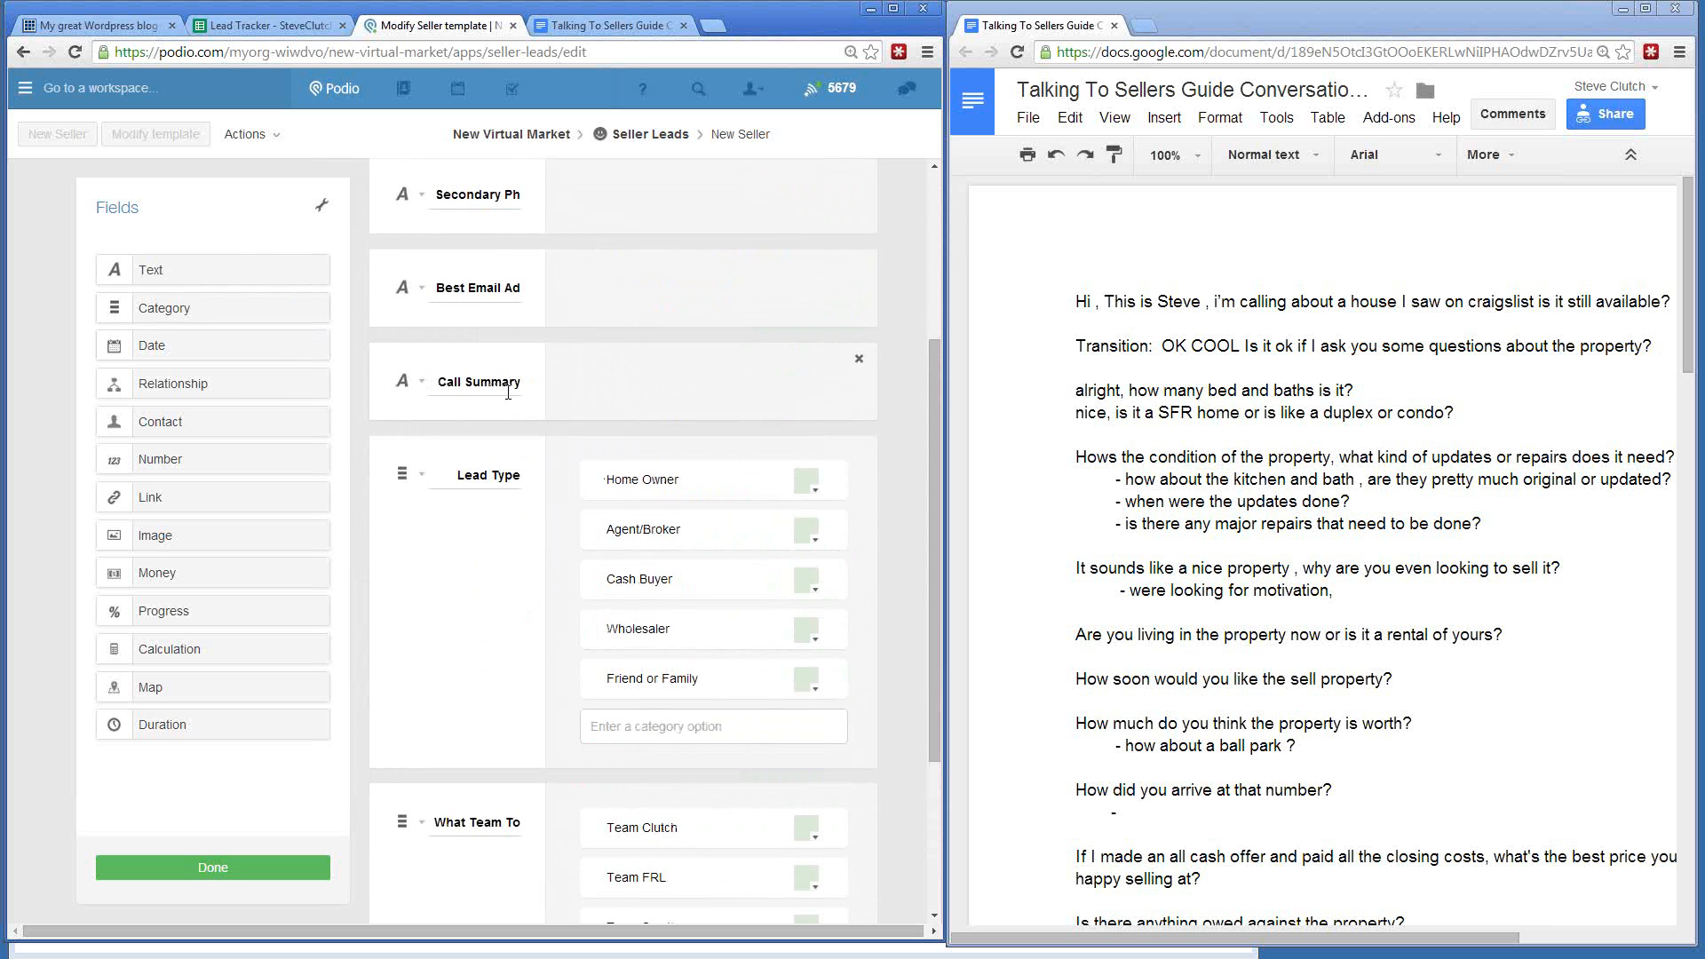
{"action": "scroll", "coordinate": [516, 395], "scroll_direction": "up", "scroll_amount": 3}
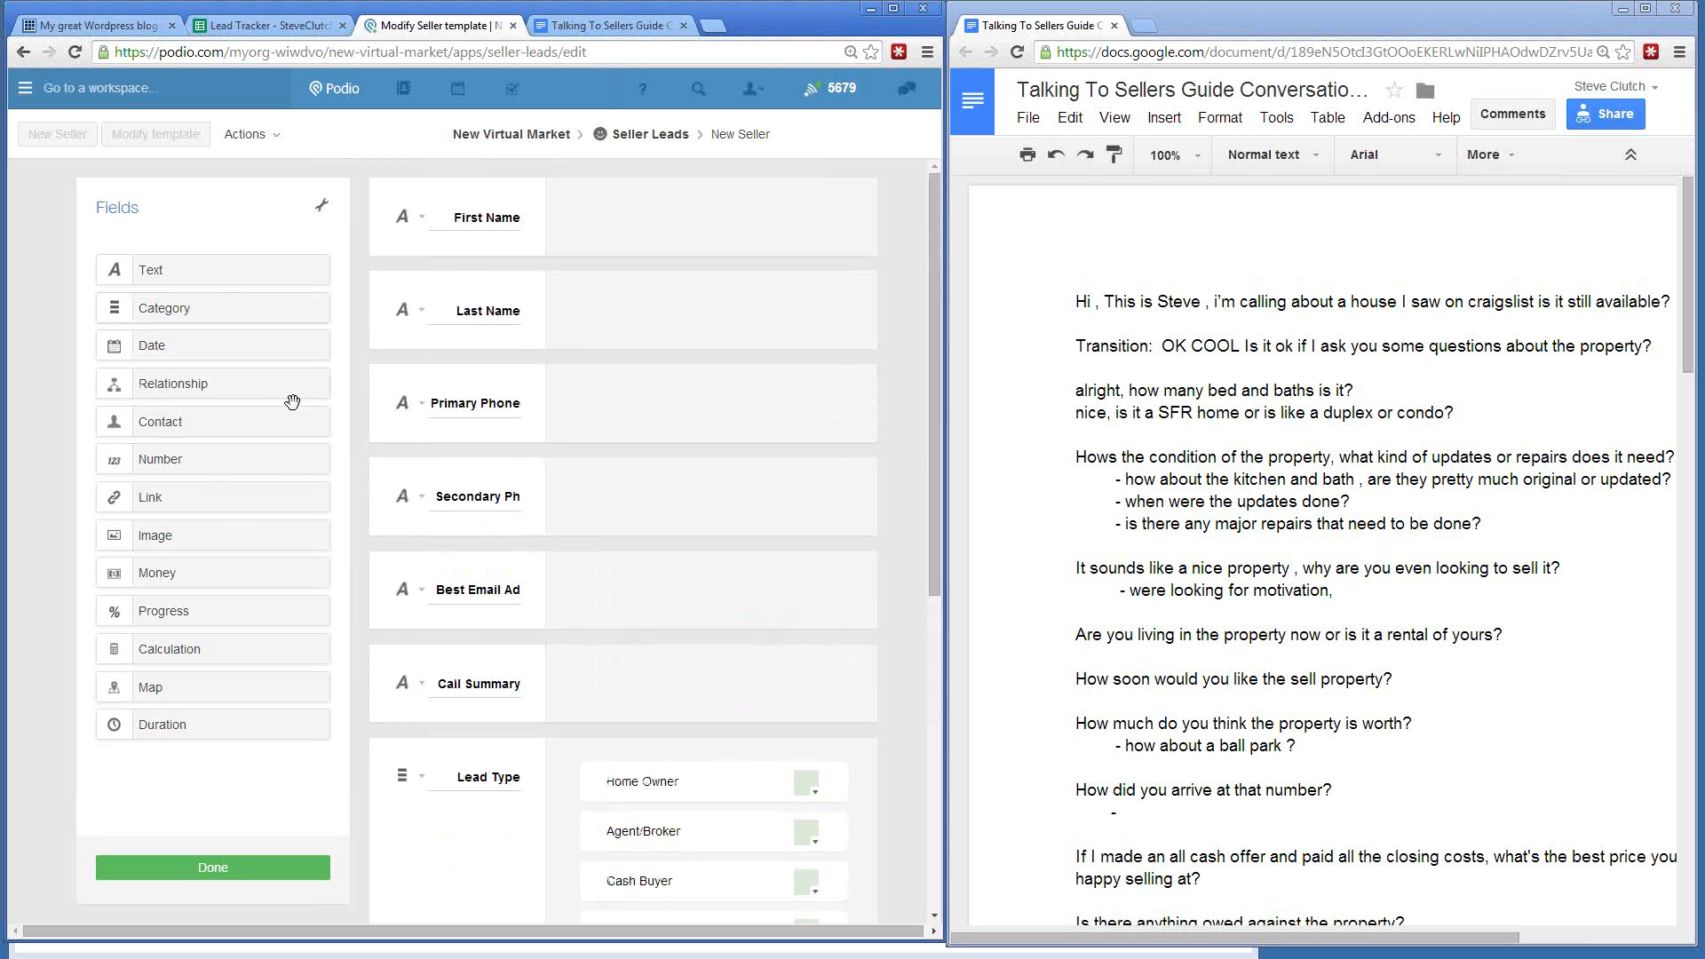
- Add a category field named Lead Source below Best Email Address
{"action": "left_click_drag", "start_coordinate": [267, 308], "coordinate": [542, 694]}
{"action": "type", "text": "Lead So"}
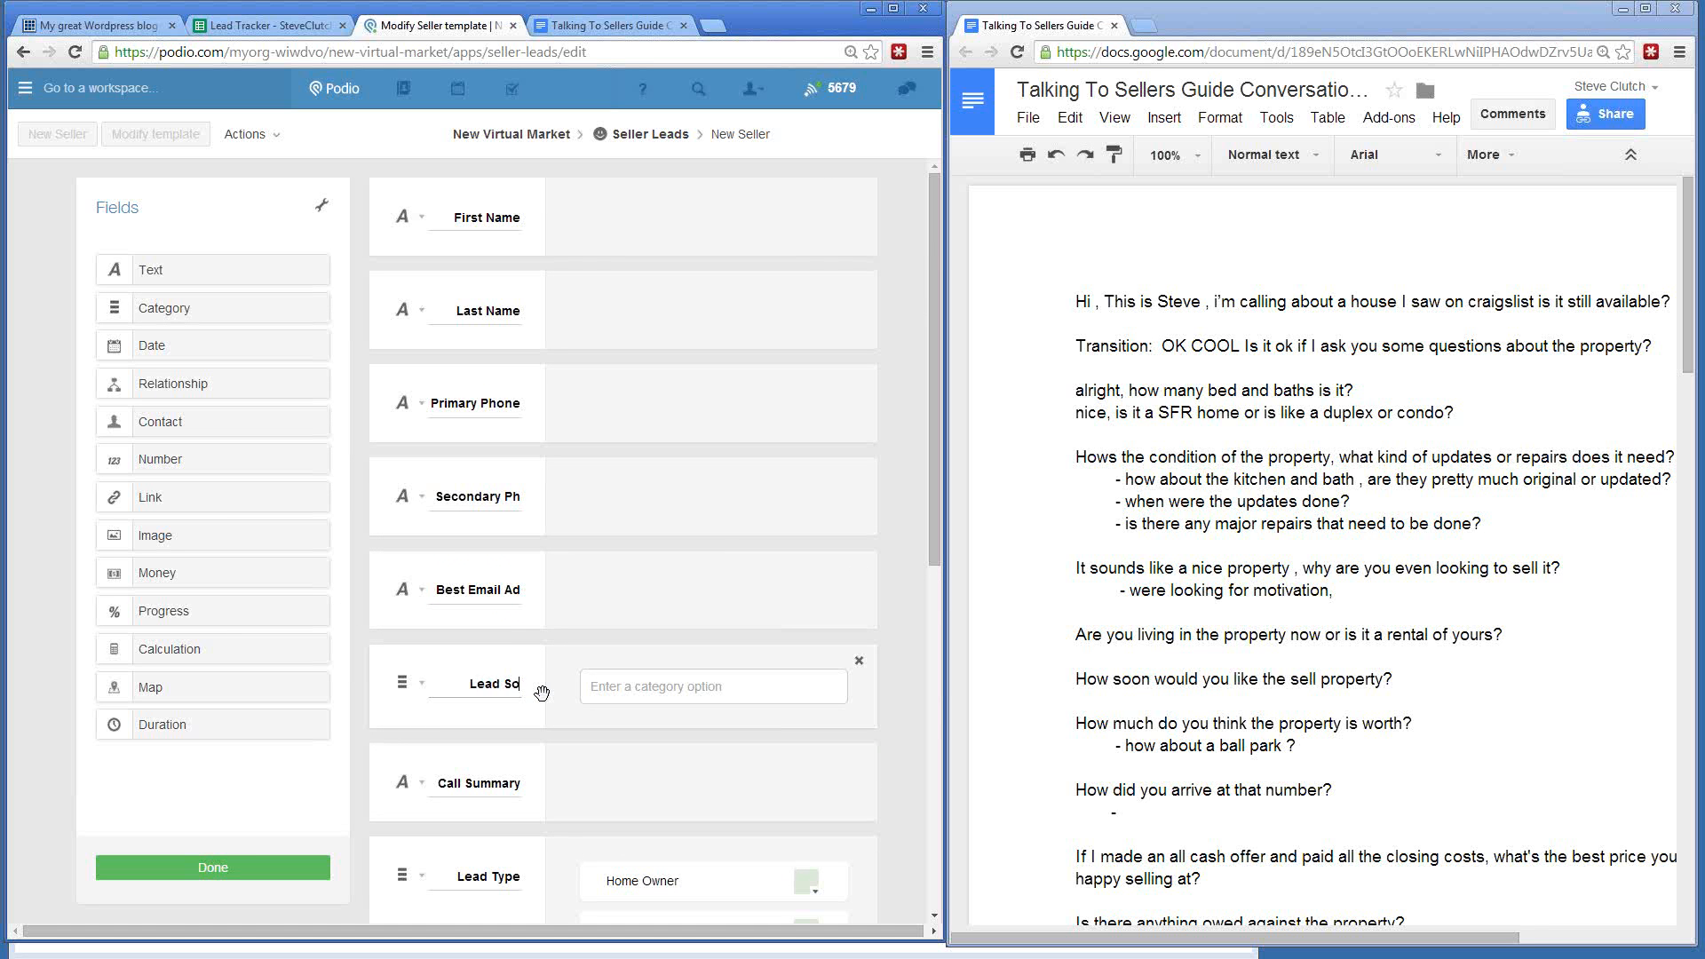
{"action": "type", "text": "urce"}
{"action": "left_click", "coordinate": [609, 692]}
- Give Lead Source the options Craigslist, FSBO, Yellow Letter, Post Card and PPC
{"action": "type", "text": "Cr"}
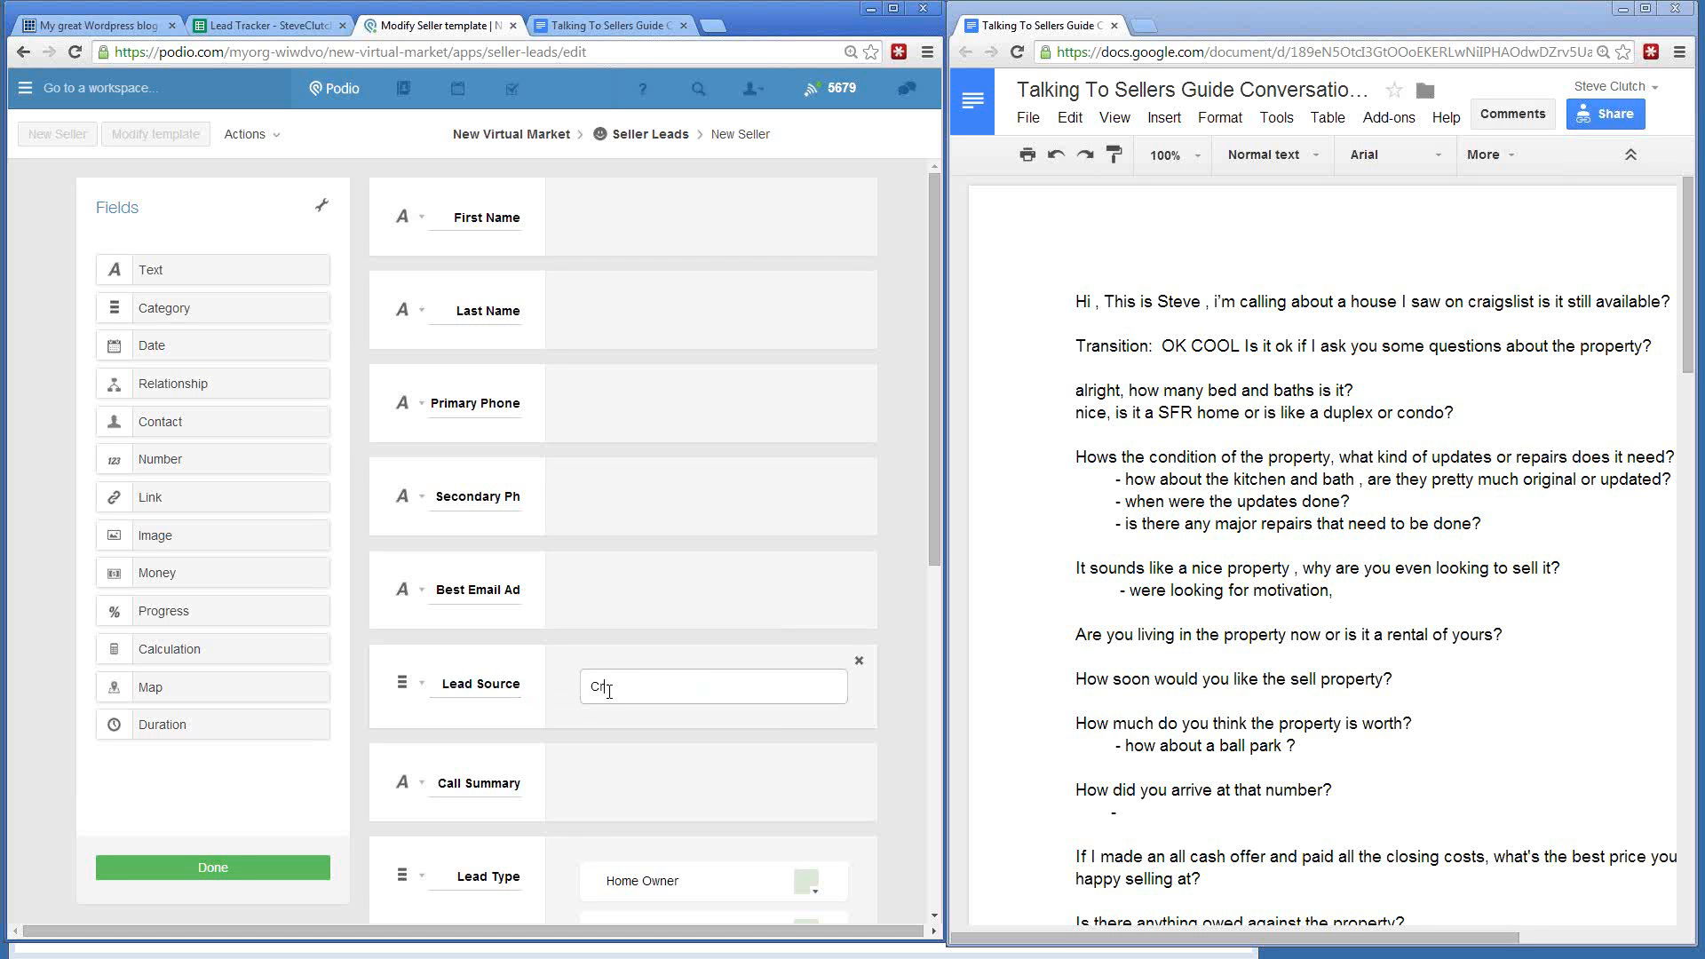
{"action": "type", "text": "aigslist"}
{"action": "key", "text": "Return"}
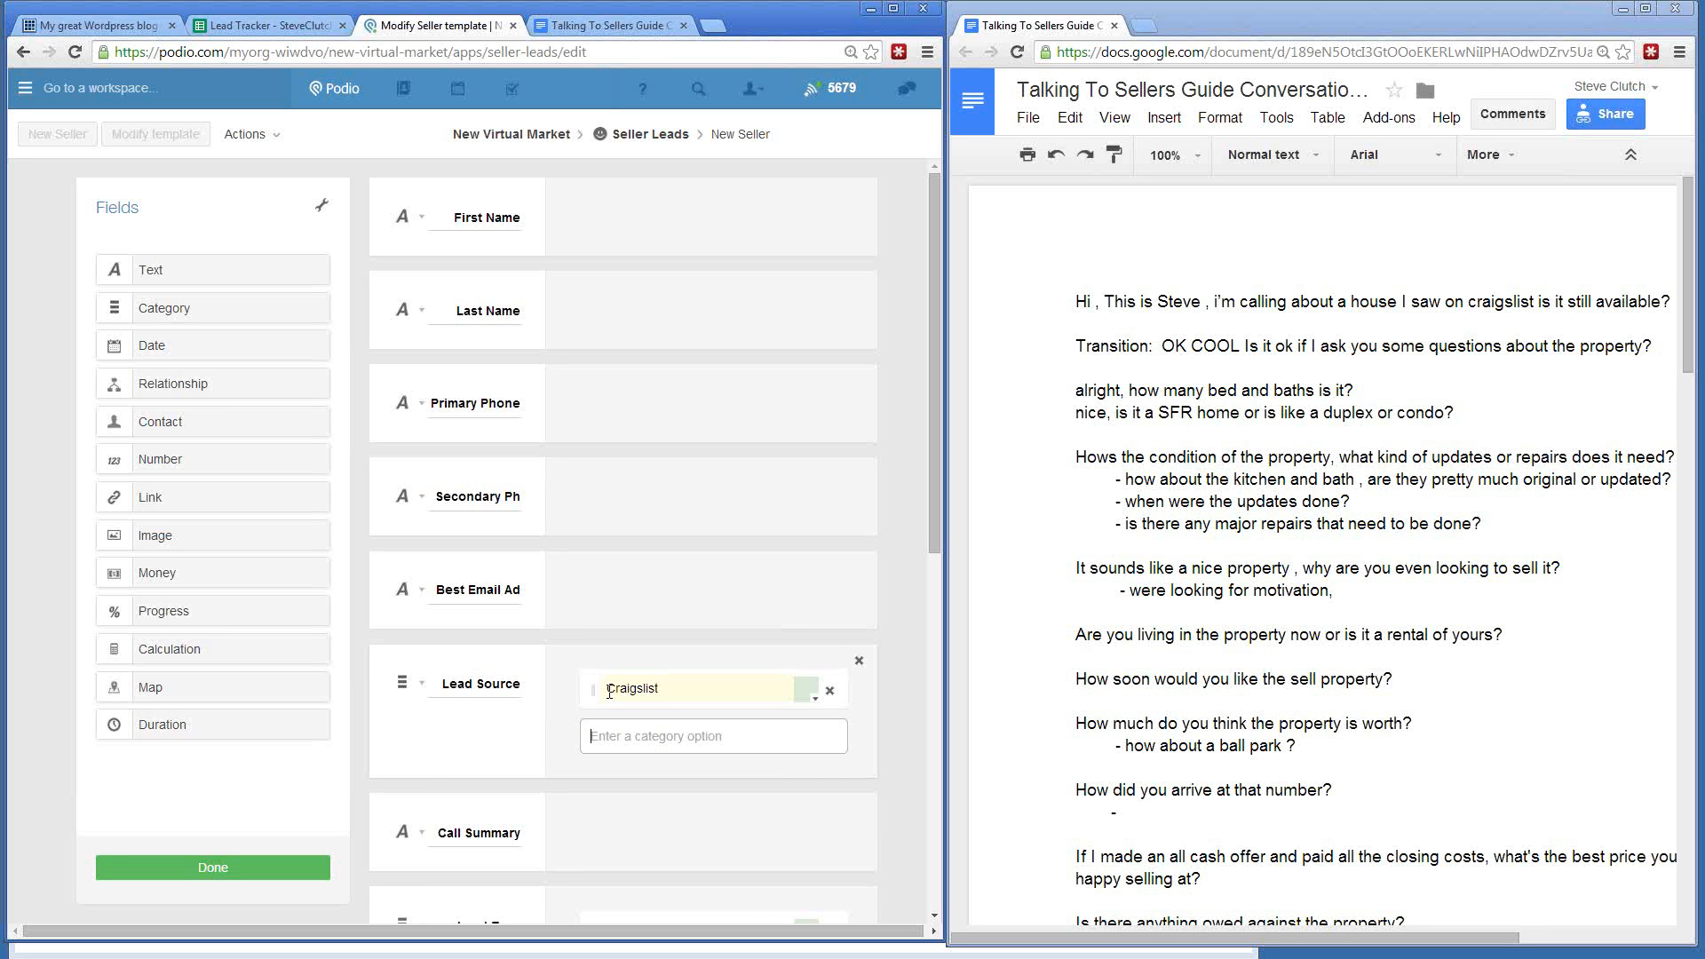
{"action": "type", "text": "FSBO"}
{"action": "key", "text": "Return"}
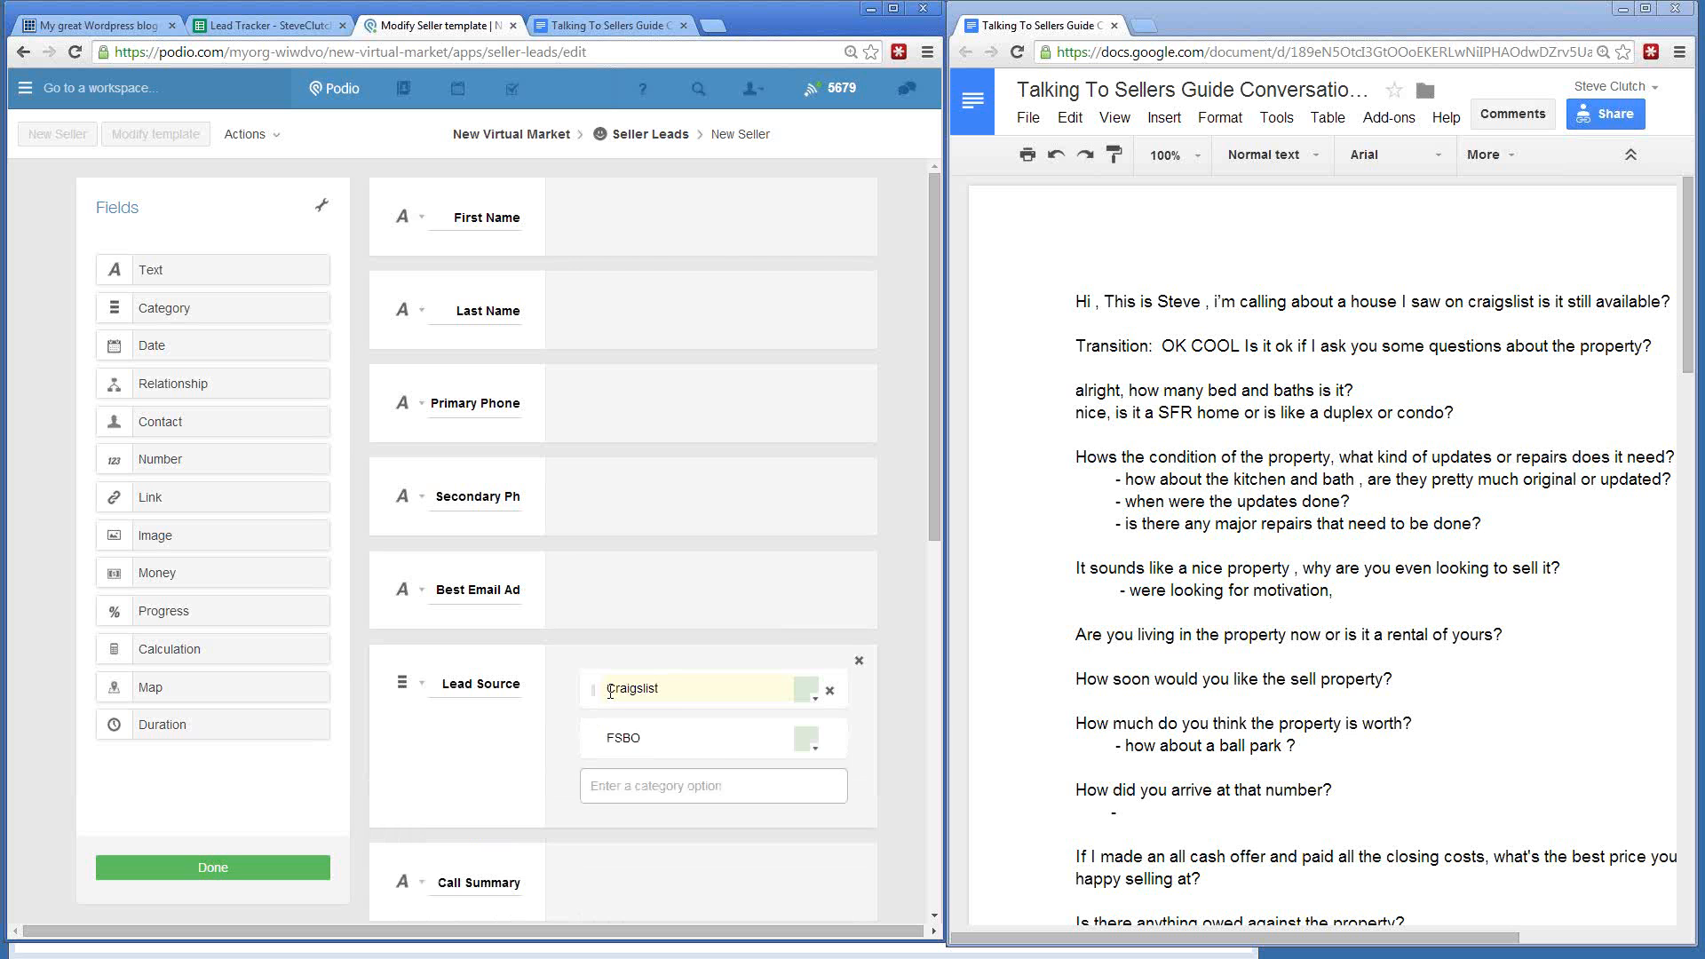
{"action": "type", "text": "Yellow Letter"}
{"action": "key", "text": "Return"}
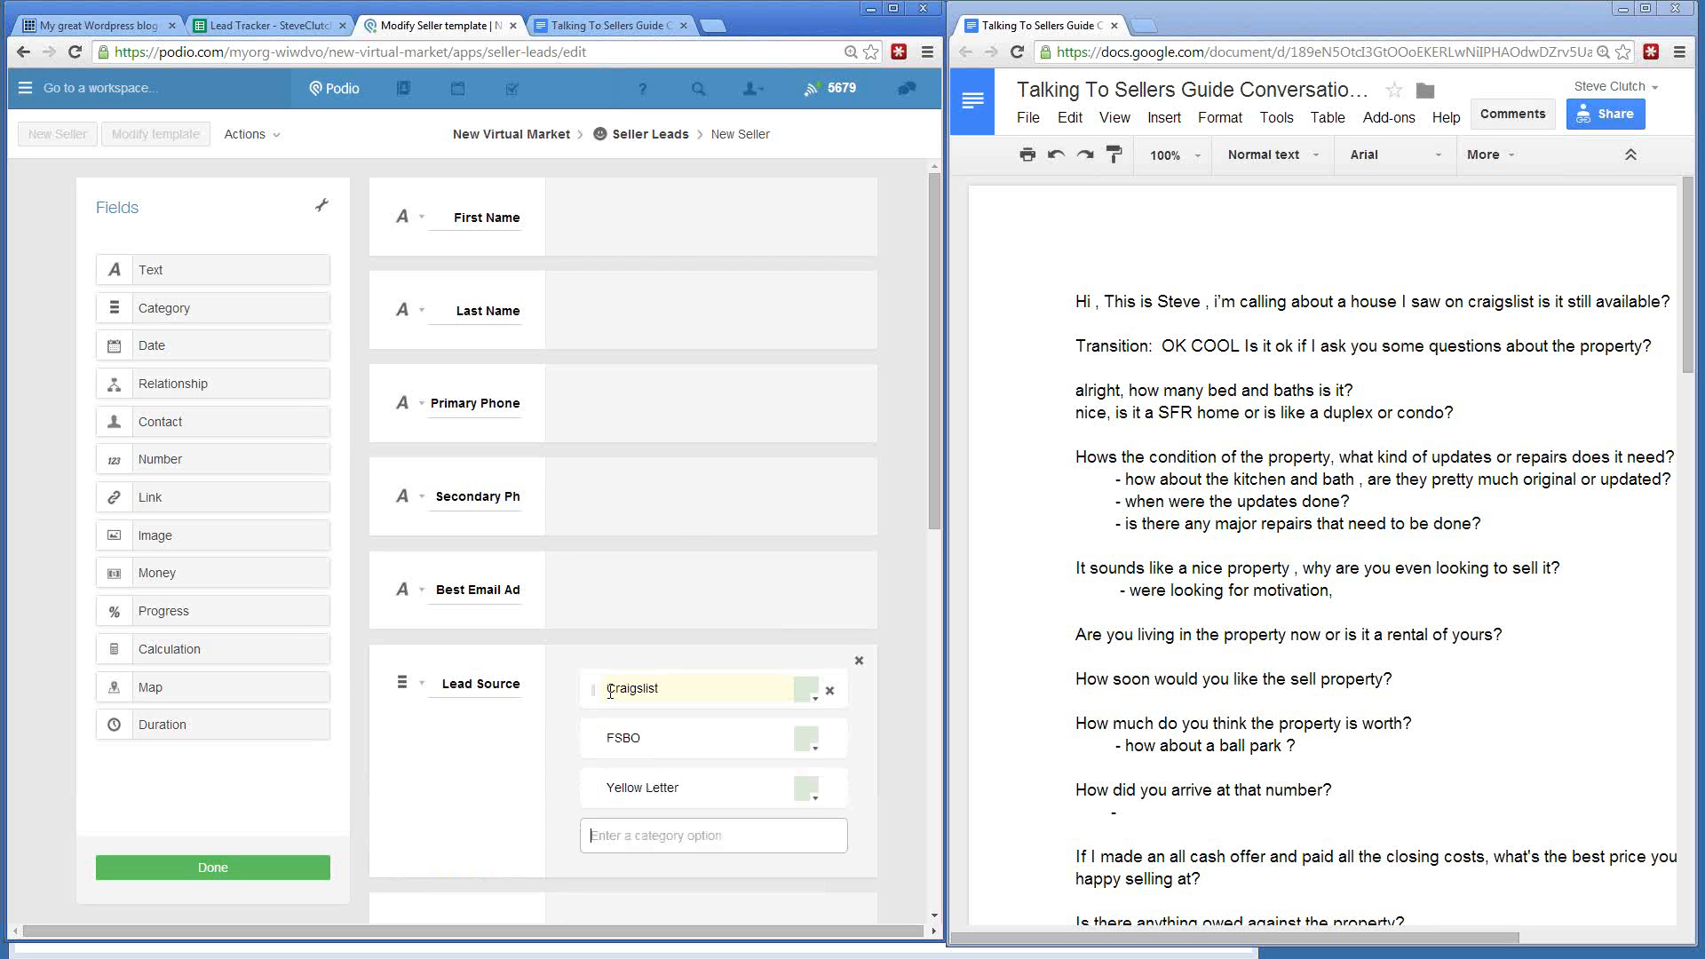
{"action": "type", "text": "Post Card"}
{"action": "key", "text": "Return"}
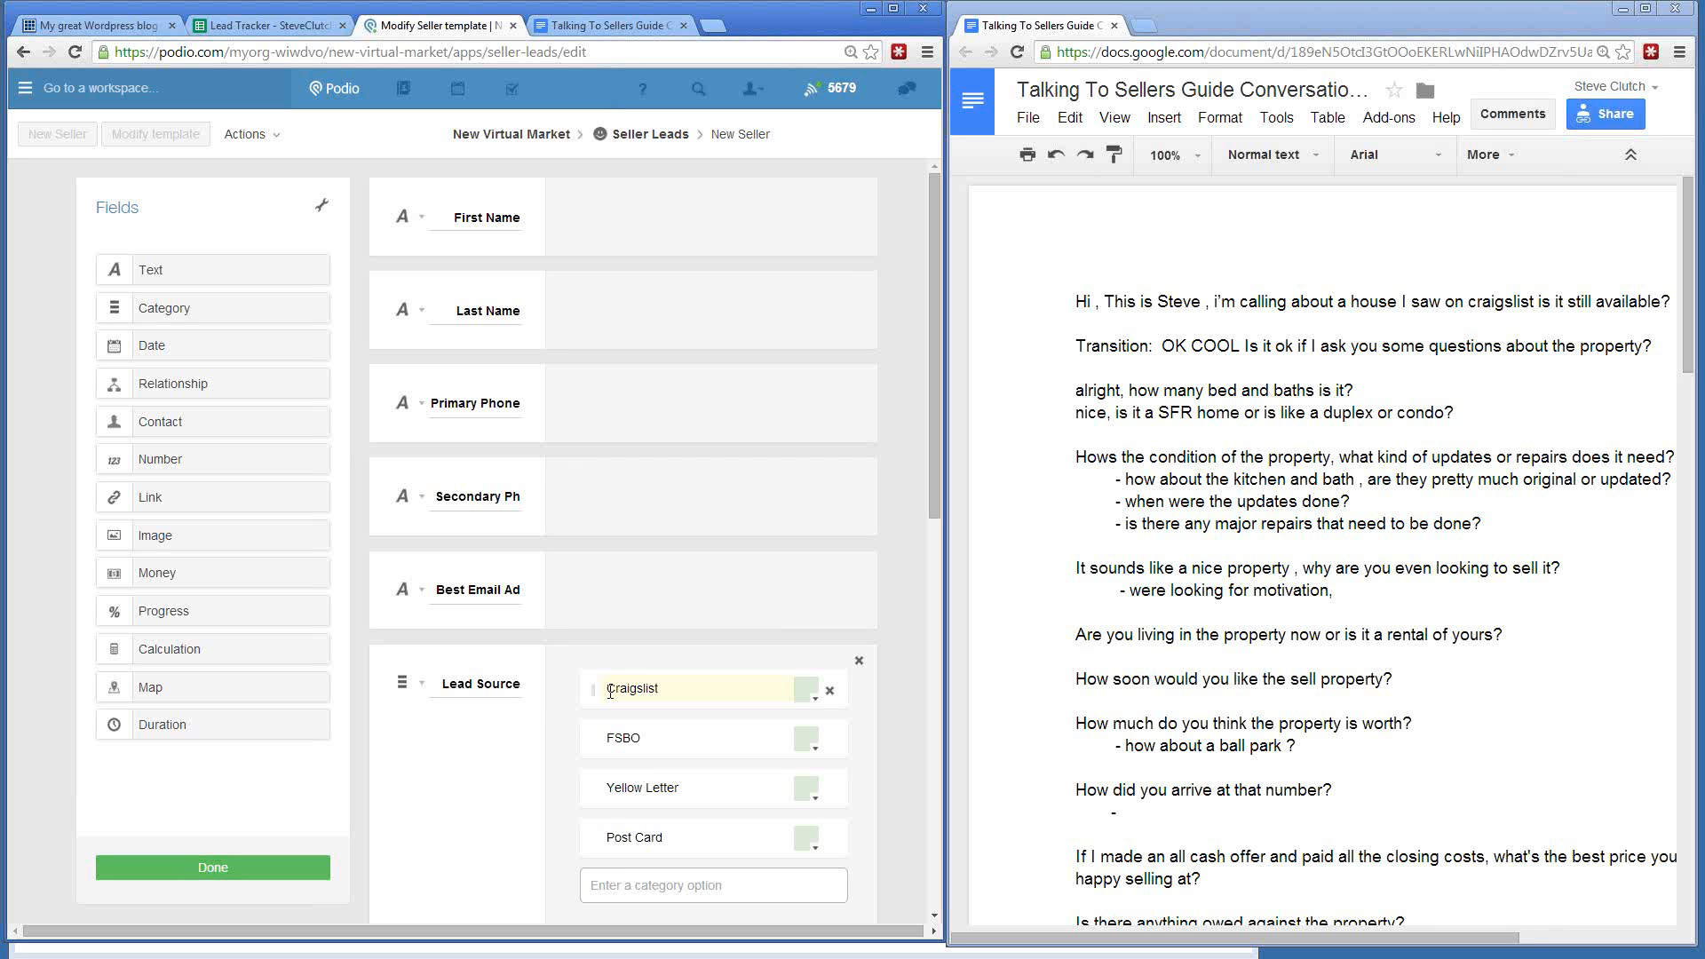
{"action": "type", "text": "PPC"}
{"action": "key", "text": "Return"}
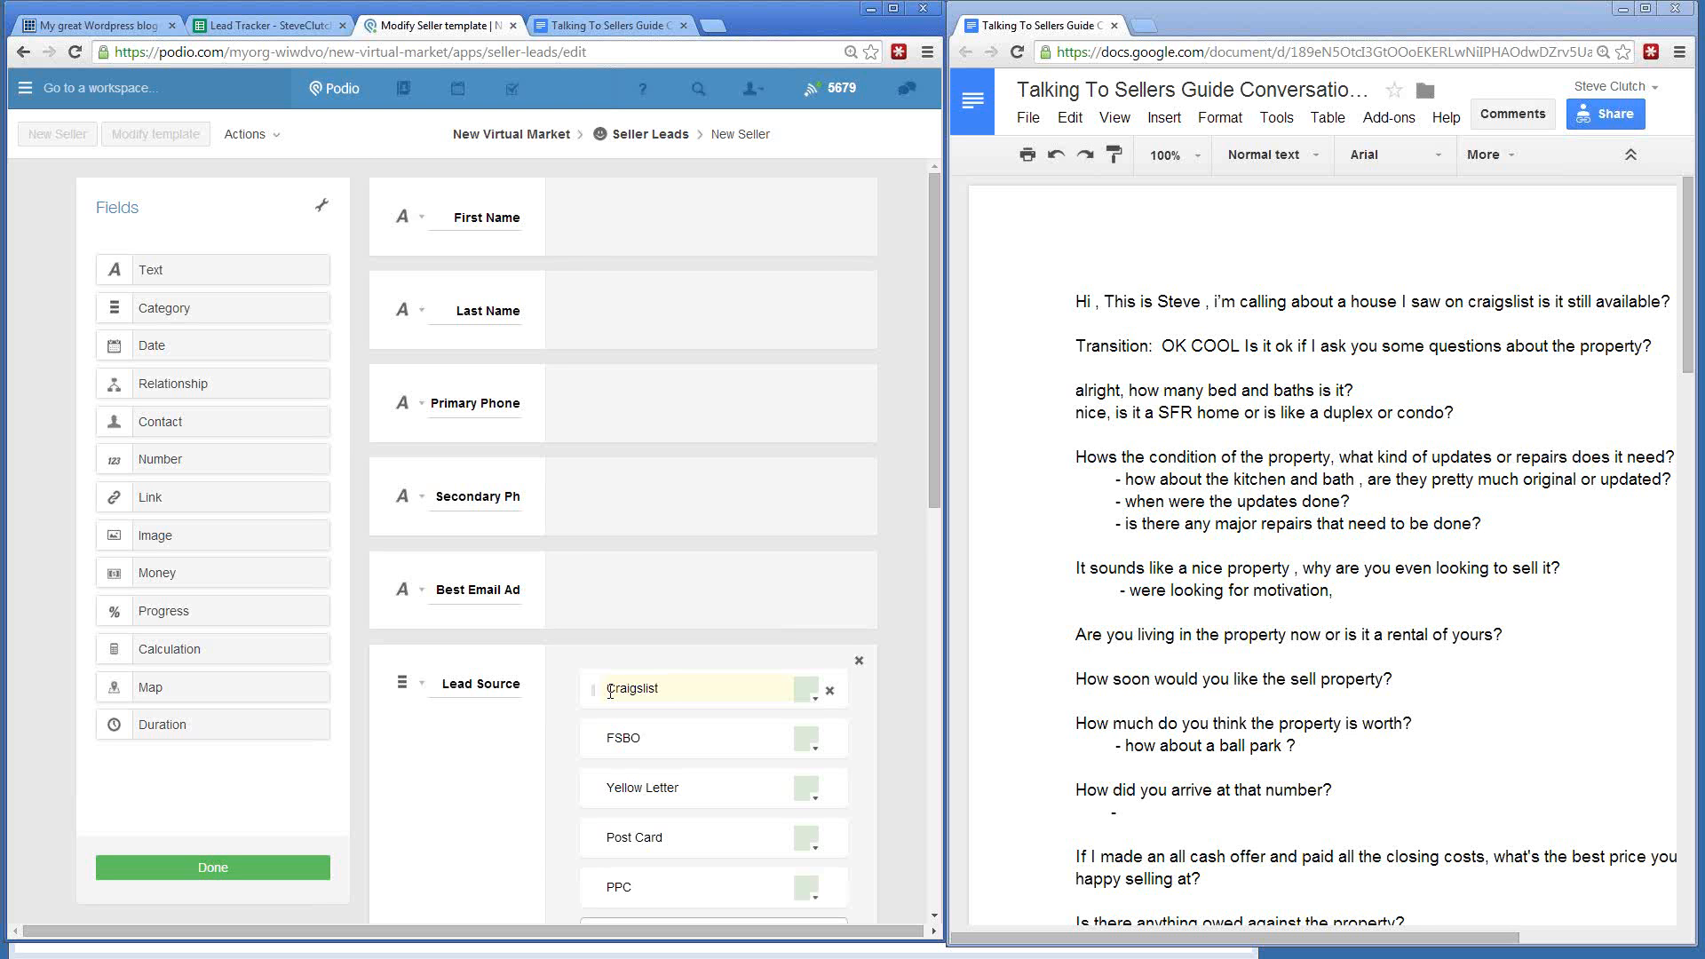
{"action": "scroll", "coordinate": [610, 692], "scroll_direction": "down", "scroll_amount": 2}
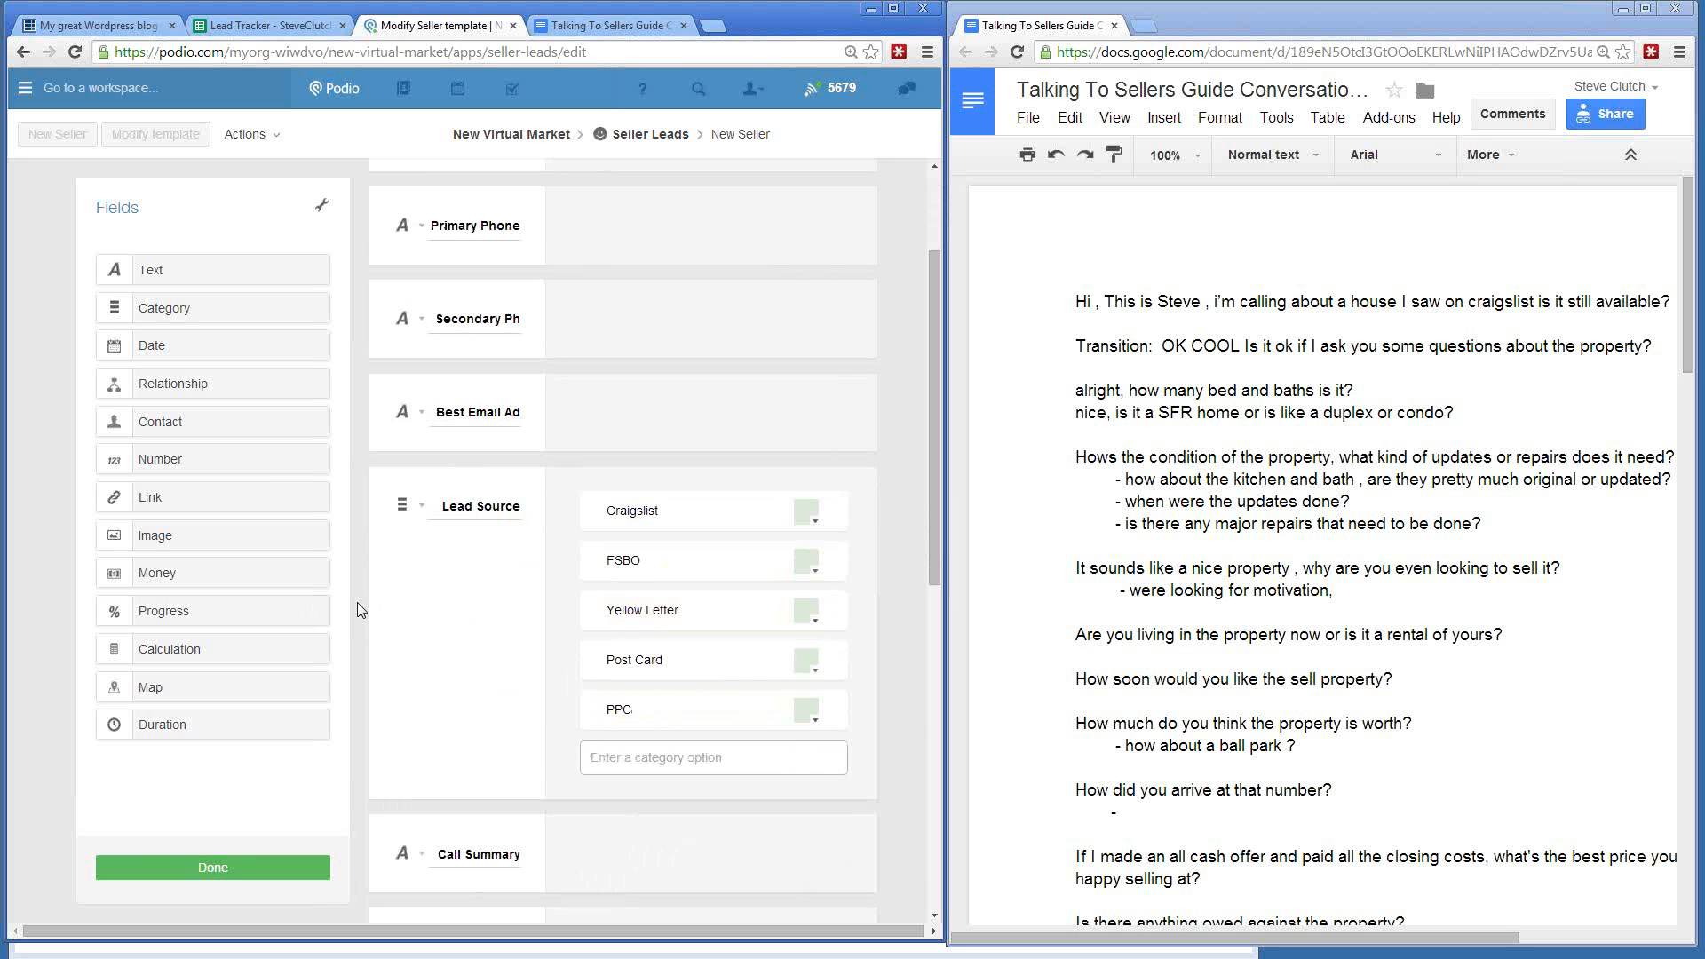
{"action": "scroll", "coordinate": [364, 608], "scroll_direction": "down", "scroll_amount": 3}
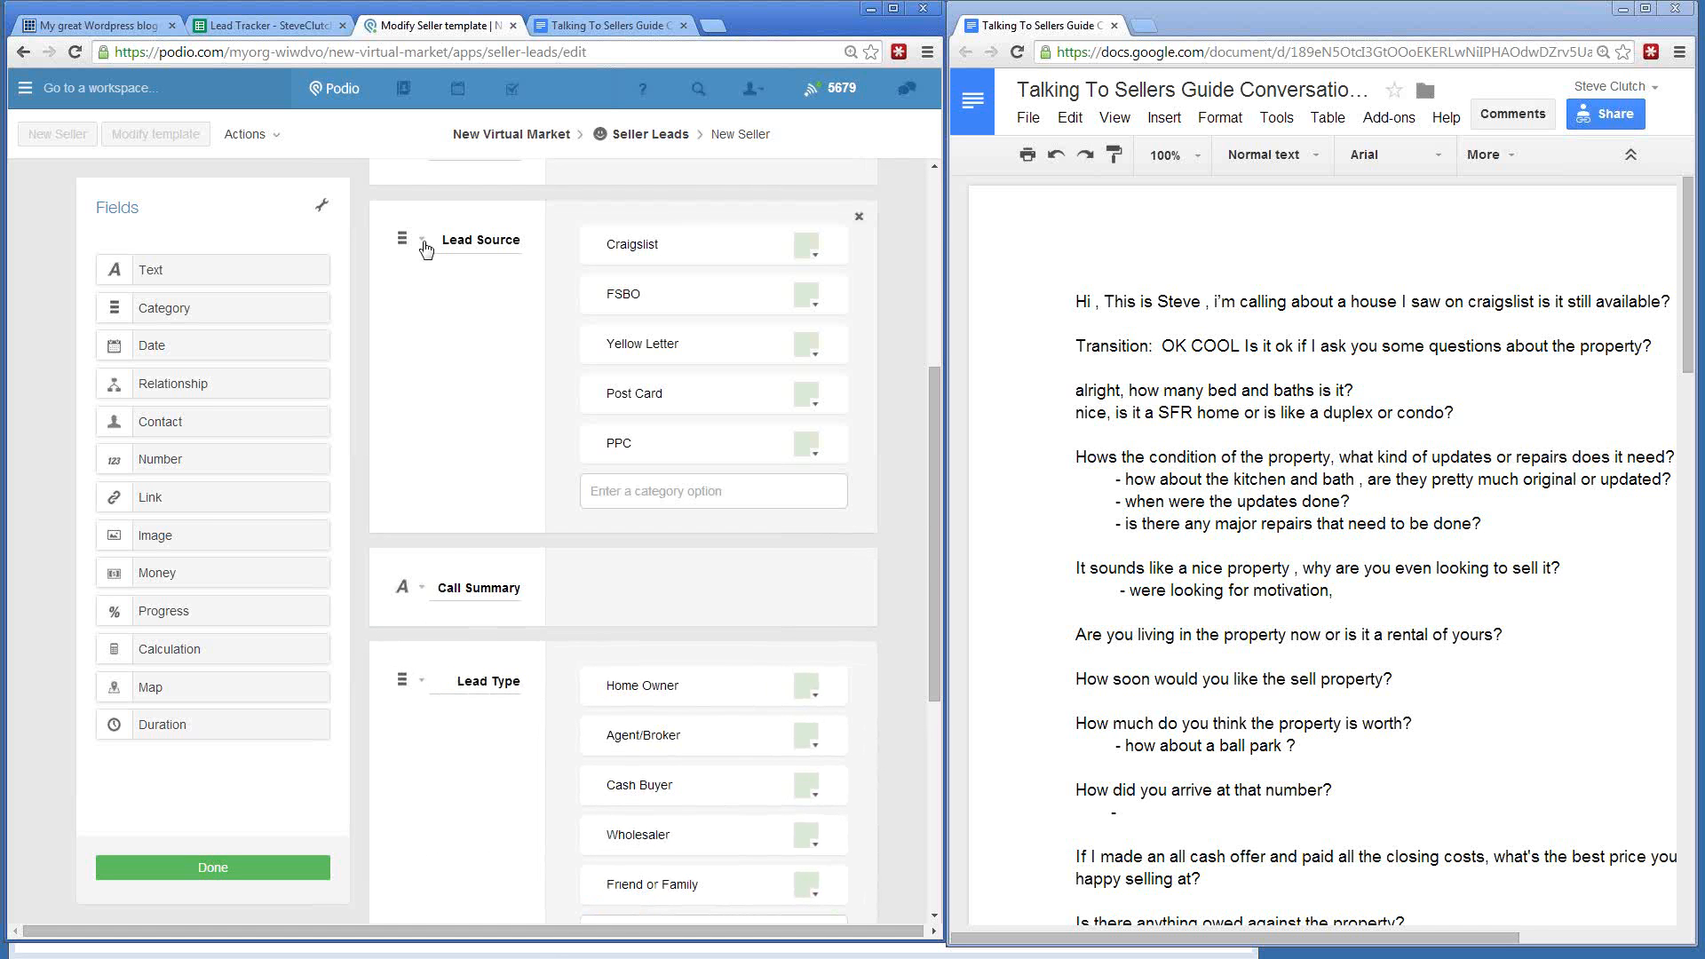
{"action": "left_click", "coordinate": [419, 242]}
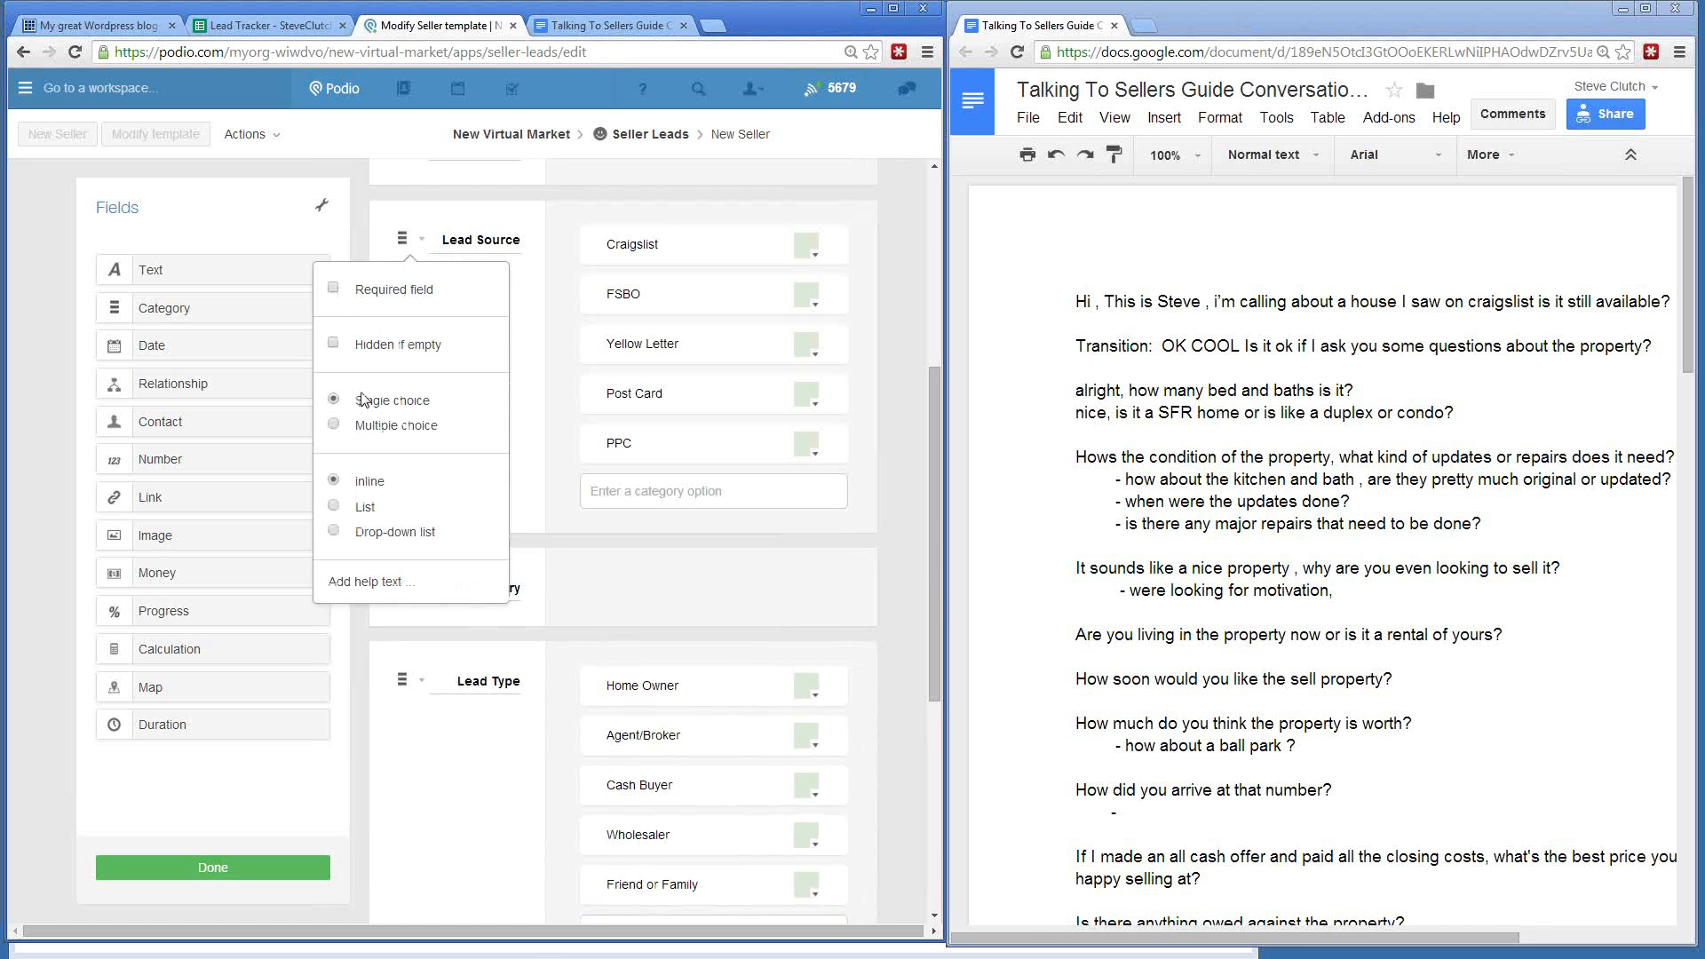
{"action": "left_click", "coordinate": [364, 672]}
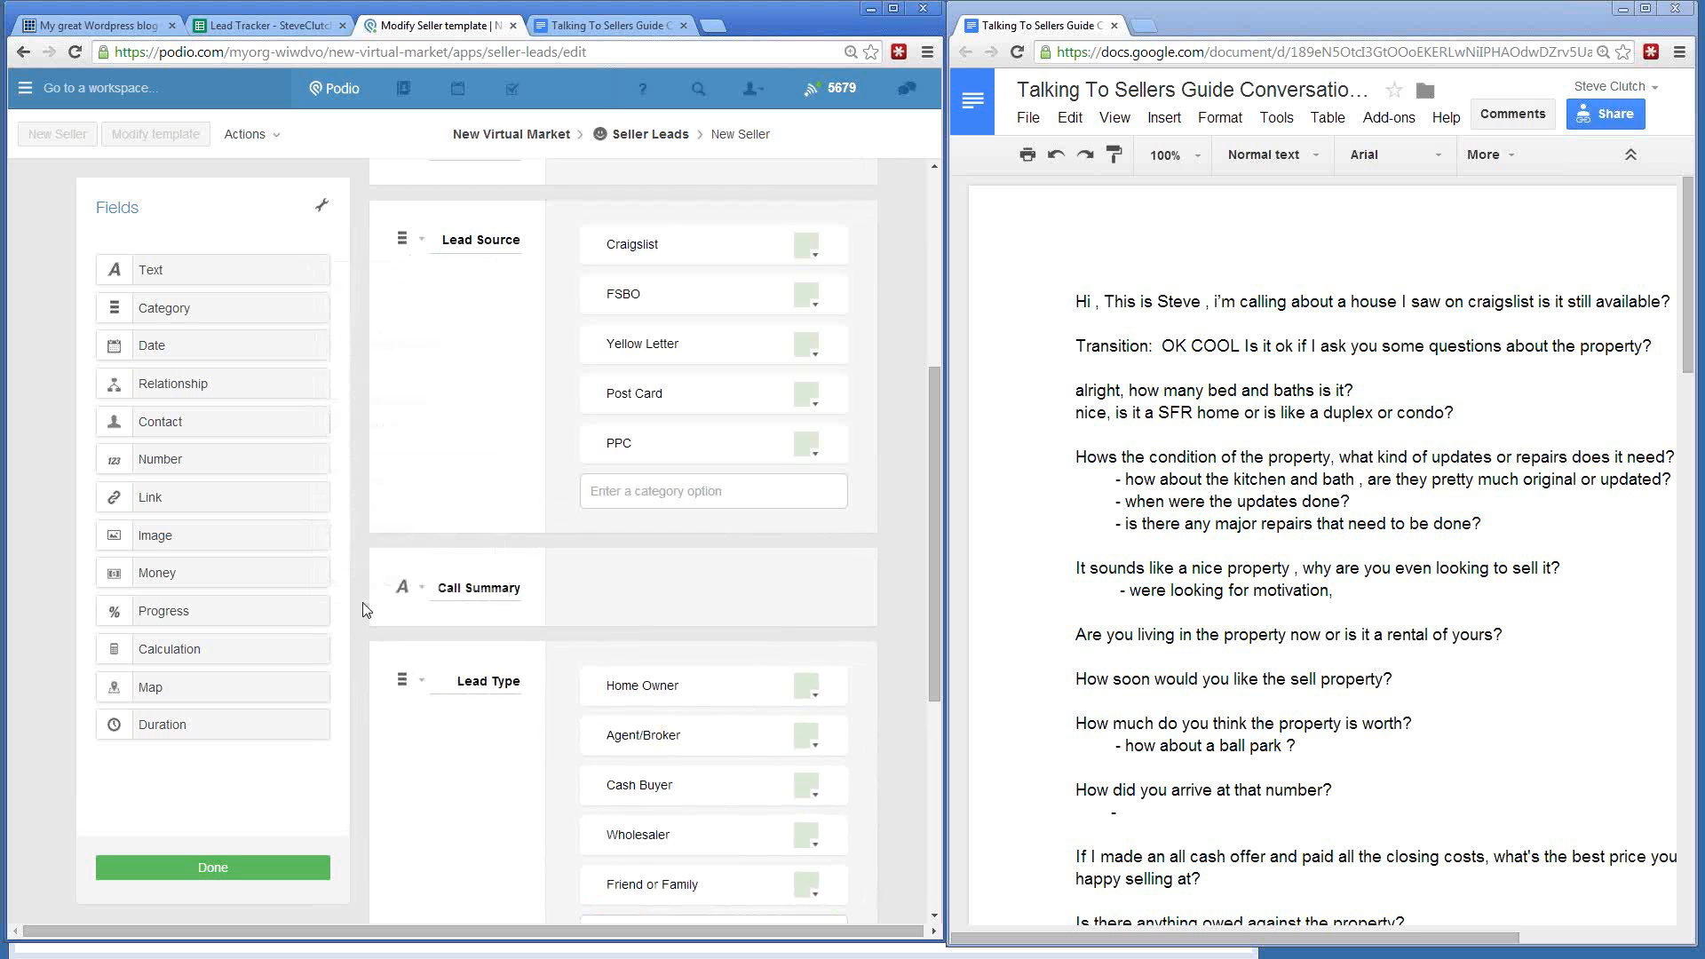
{"action": "scroll", "coordinate": [364, 619], "scroll_direction": "down", "scroll_amount": 5}
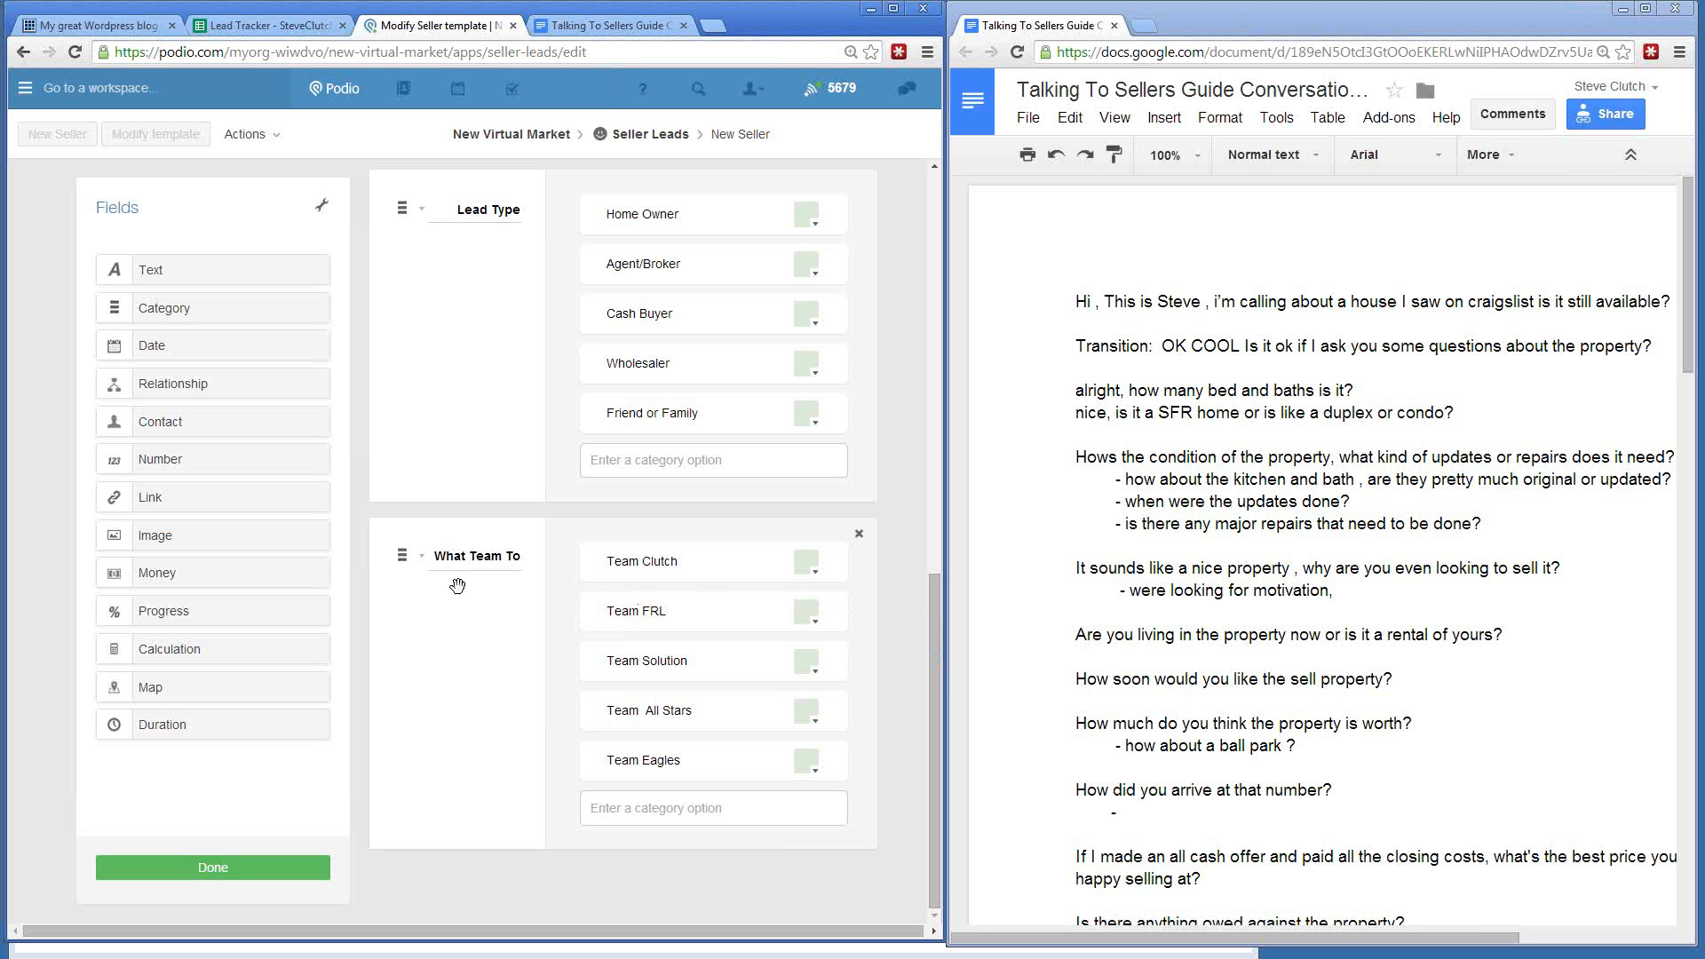
{"action": "scroll", "coordinate": [457, 586], "scroll_direction": "up", "scroll_amount": 6}
{"action": "scroll", "coordinate": [459, 584], "scroll_direction": "down", "scroll_amount": 6}
- Add a category field at the template's end with options 1, 2, 3, 4 and 5
{"action": "left_click_drag", "start_coordinate": [342, 740], "coordinate": [483, 880]}
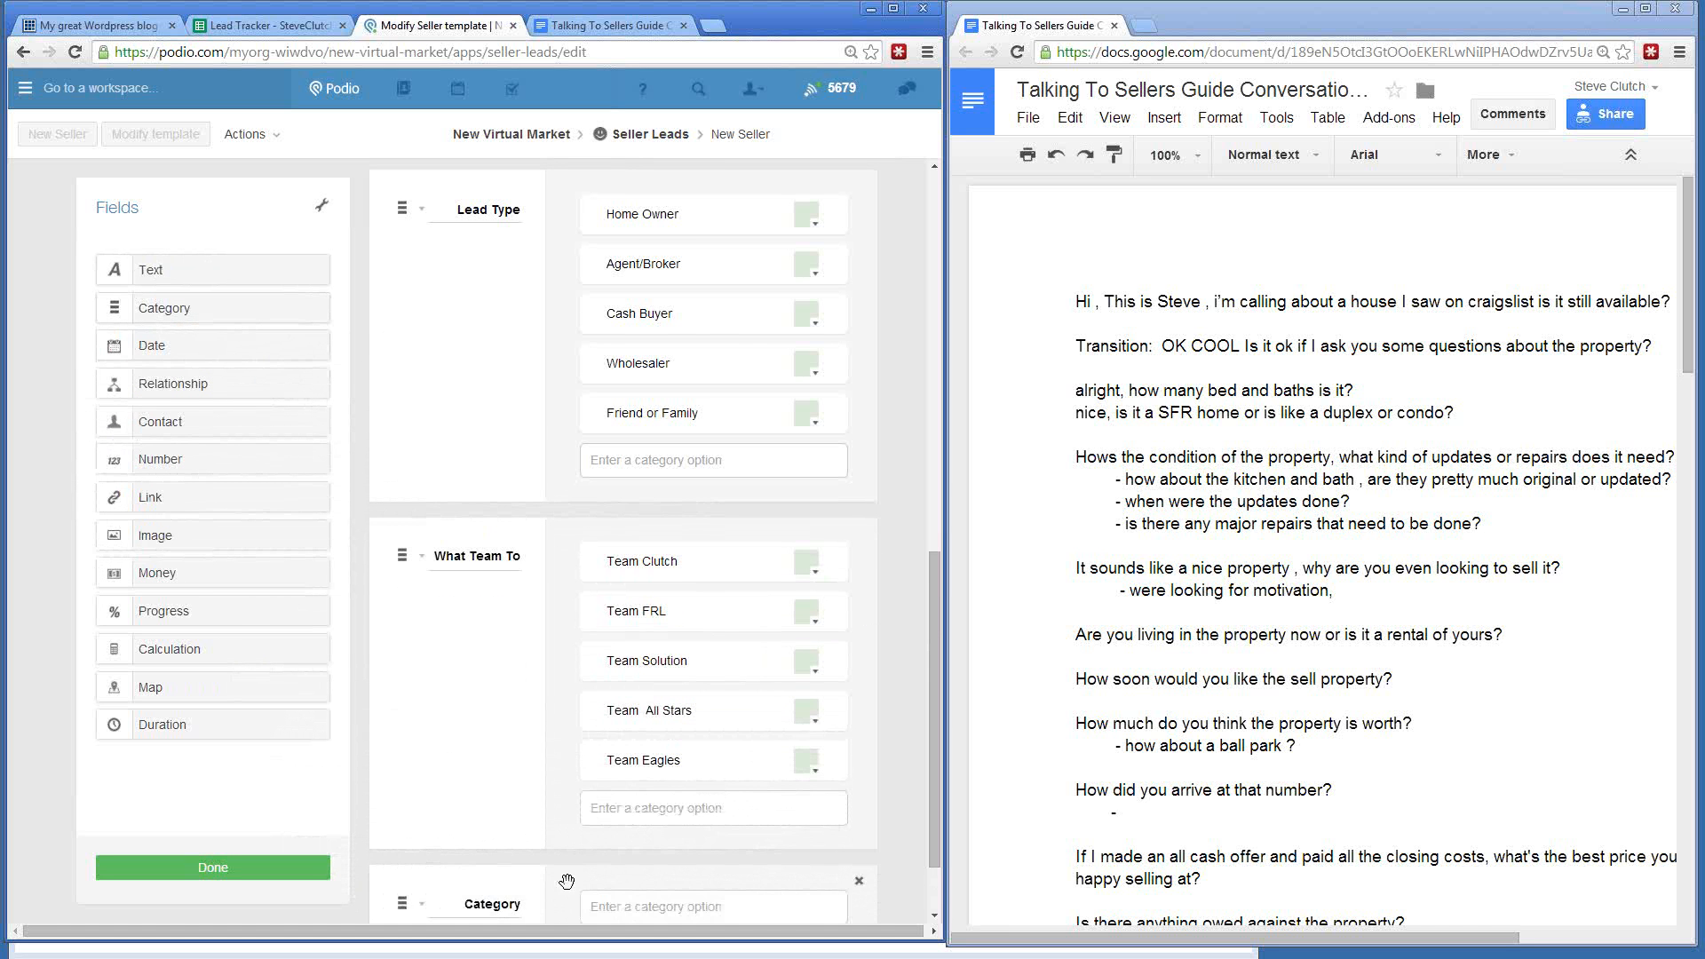
{"action": "scroll", "coordinate": [567, 851], "scroll_direction": "down", "scroll_amount": 1}
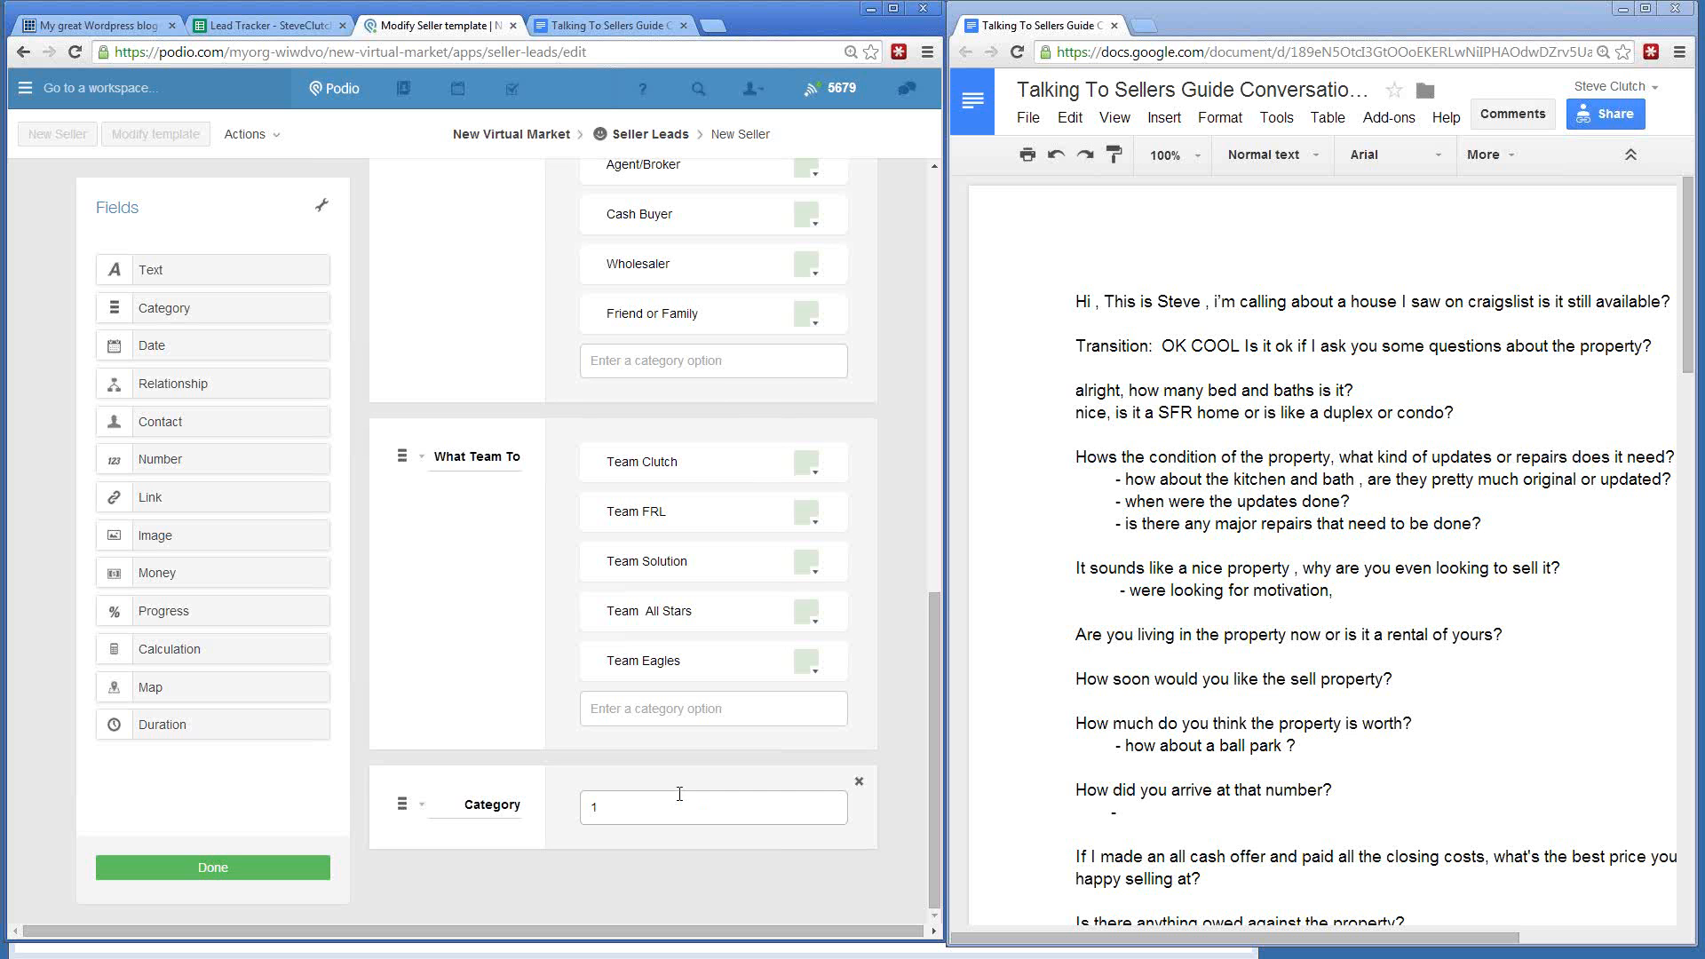
{"action": "key", "text": "Return"}
{"action": "type", "text": "2"}
{"action": "key", "text": "Return"}
{"action": "type", "text": "3"}
{"action": "key", "text": "Return"}
{"action": "type", "text": "4"}
{"action": "key", "text": "Return"}
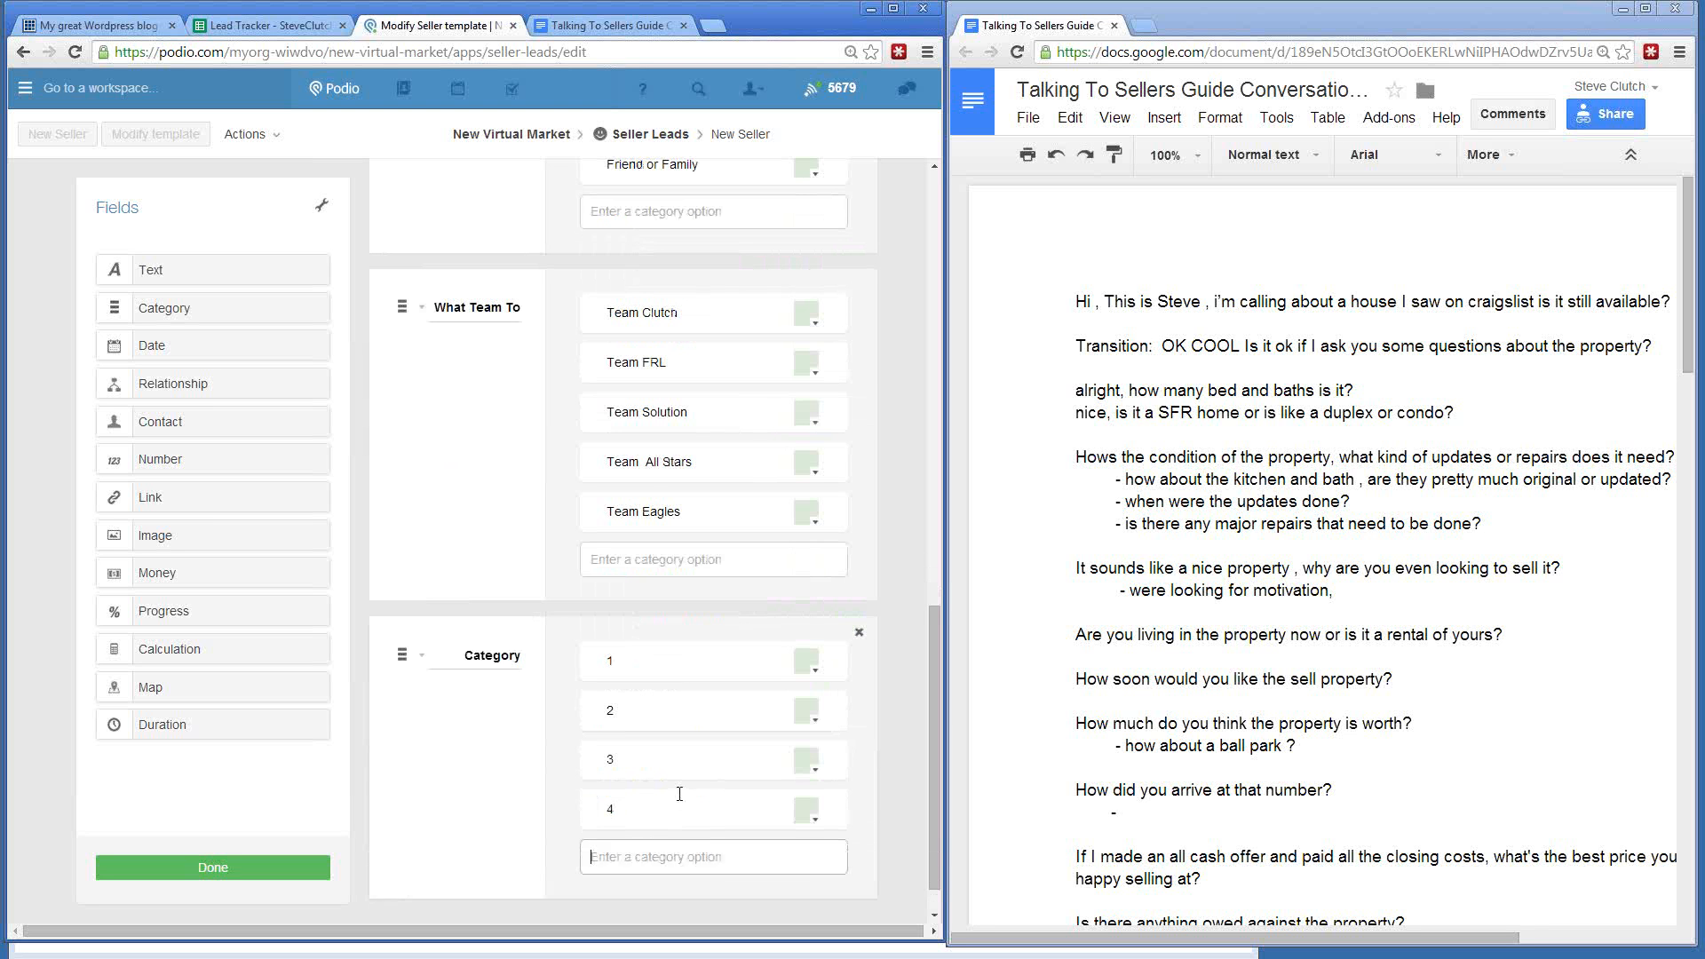
{"action": "type", "text": "5"}
{"action": "key", "text": "Return"}
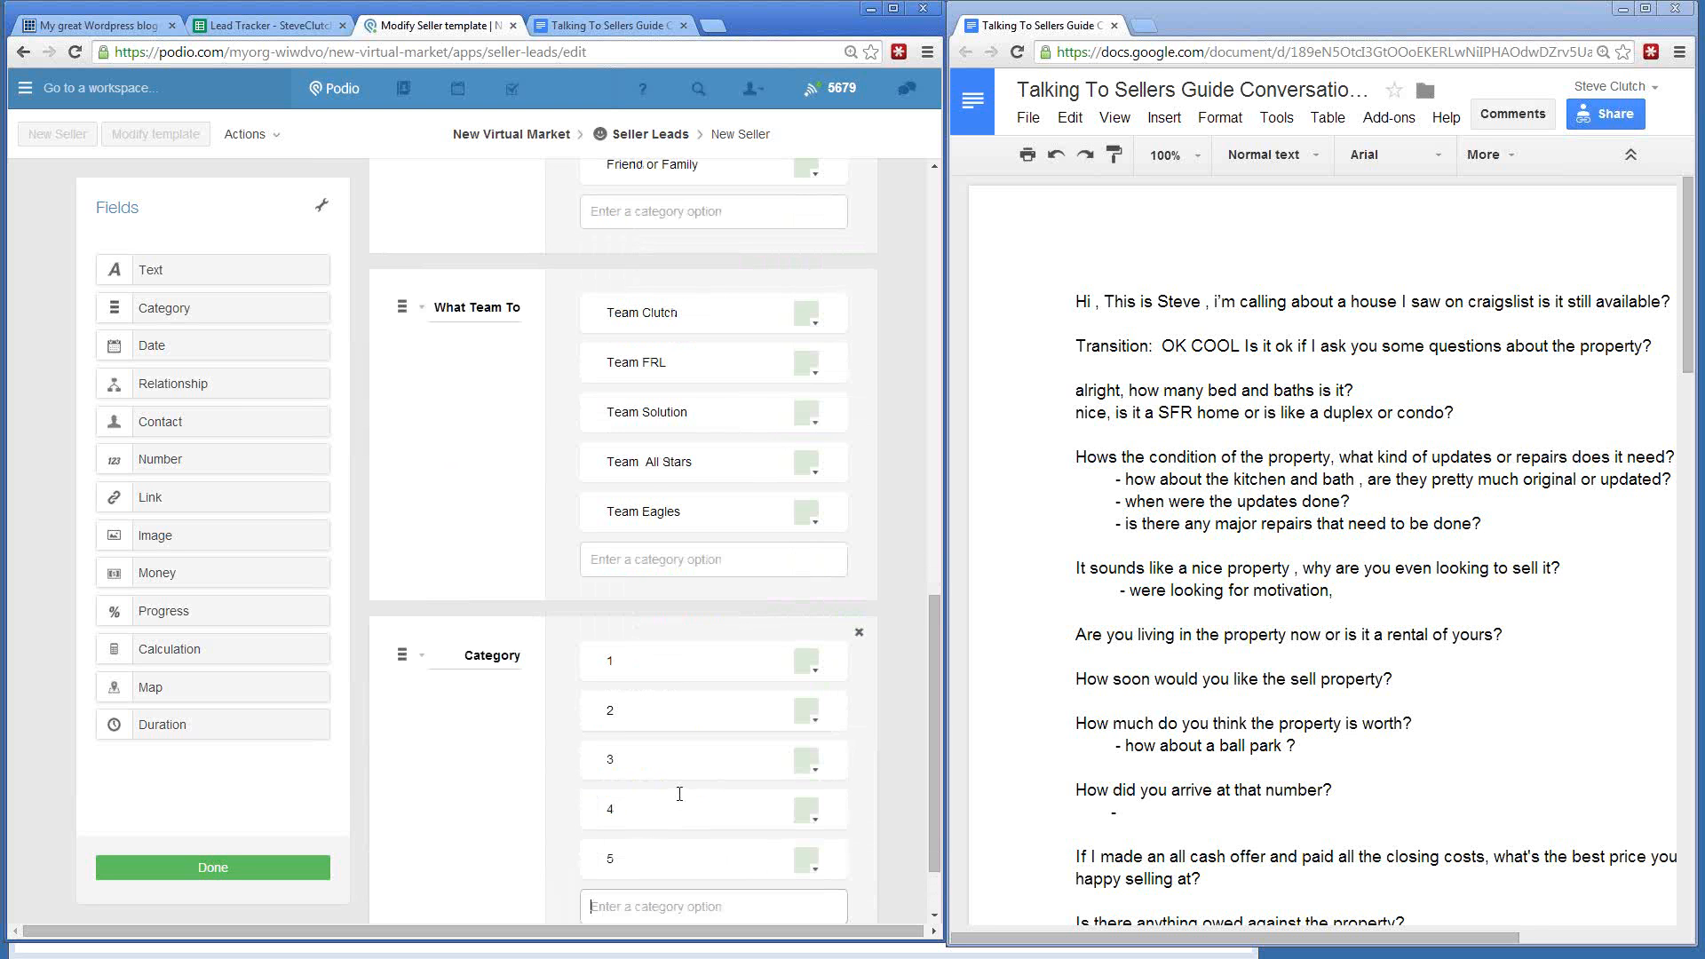
- Rename the new category field to Beds
{"action": "left_click", "coordinate": [633, 848]}
{"action": "left_click", "coordinate": [543, 664]}
{"action": "type", "text": "Beds"}
{"action": "scroll", "coordinate": [497, 538], "scroll_direction": "down", "scroll_amount": 1}
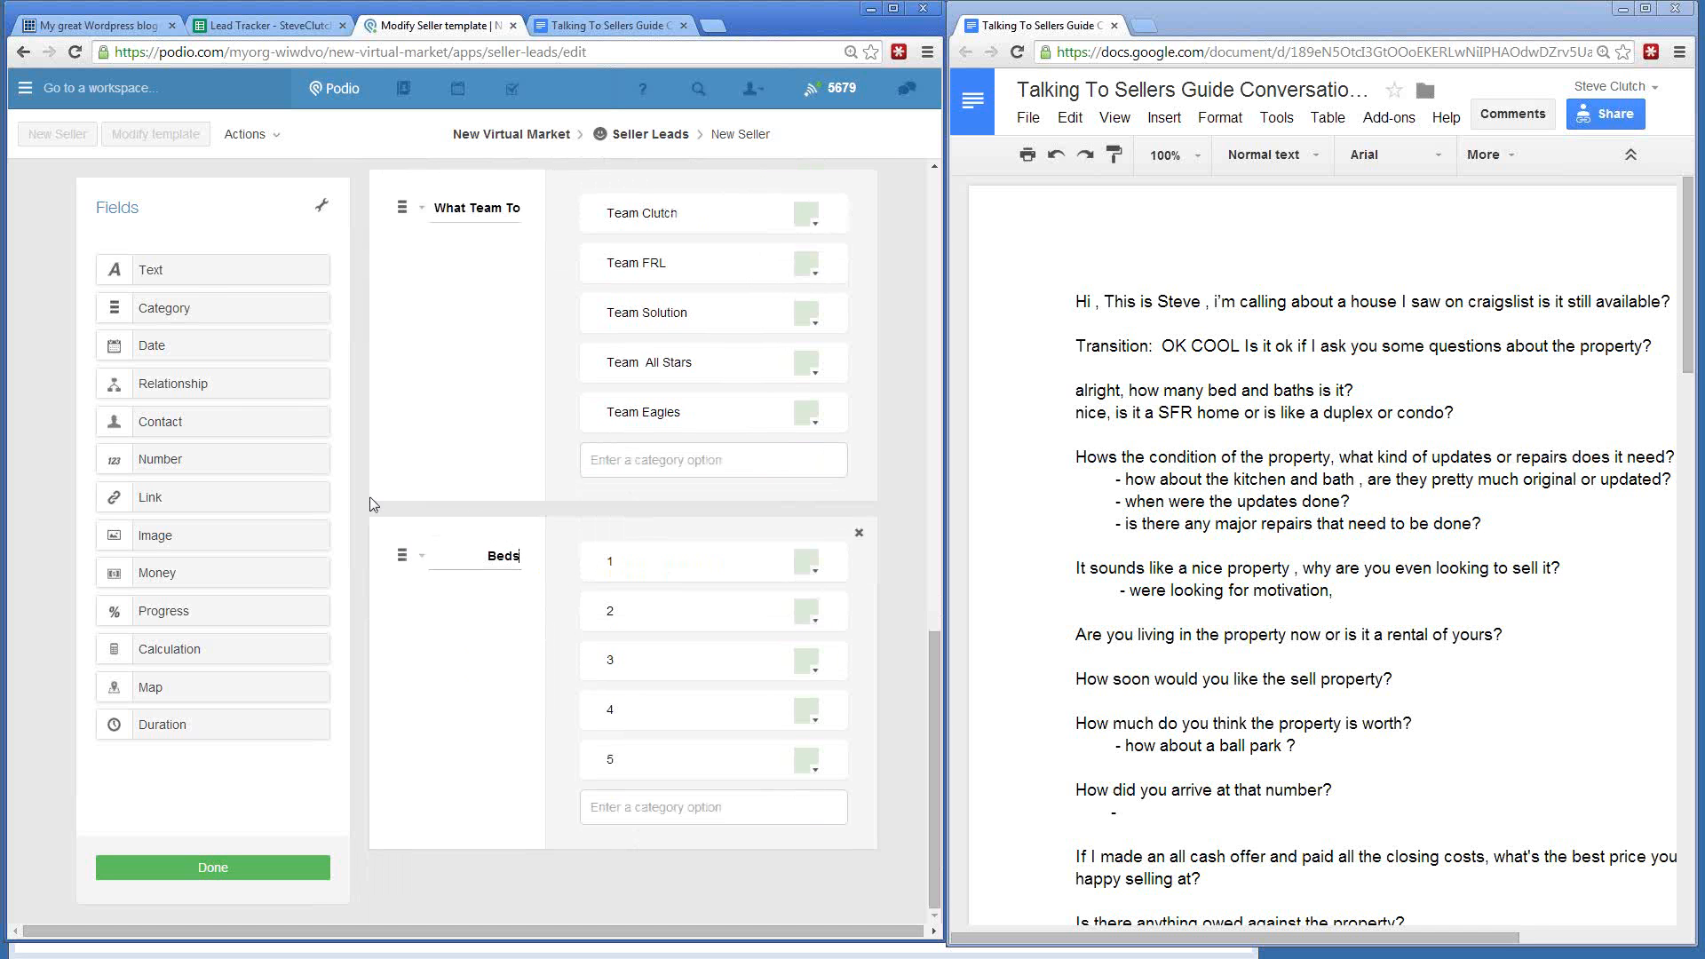
{"action": "mouse_move", "coordinate": [199, 271]}
{"action": "left_mouse_down"}
{"action": "mouse_move", "coordinate": [328, 555]}
{"action": "mouse_move", "coordinate": [206, 264]}
{"action": "left_mouse_up"}
- Add a category field named Baths below Beds
{"action": "left_click_drag", "start_coordinate": [177, 310], "coordinate": [426, 882]}
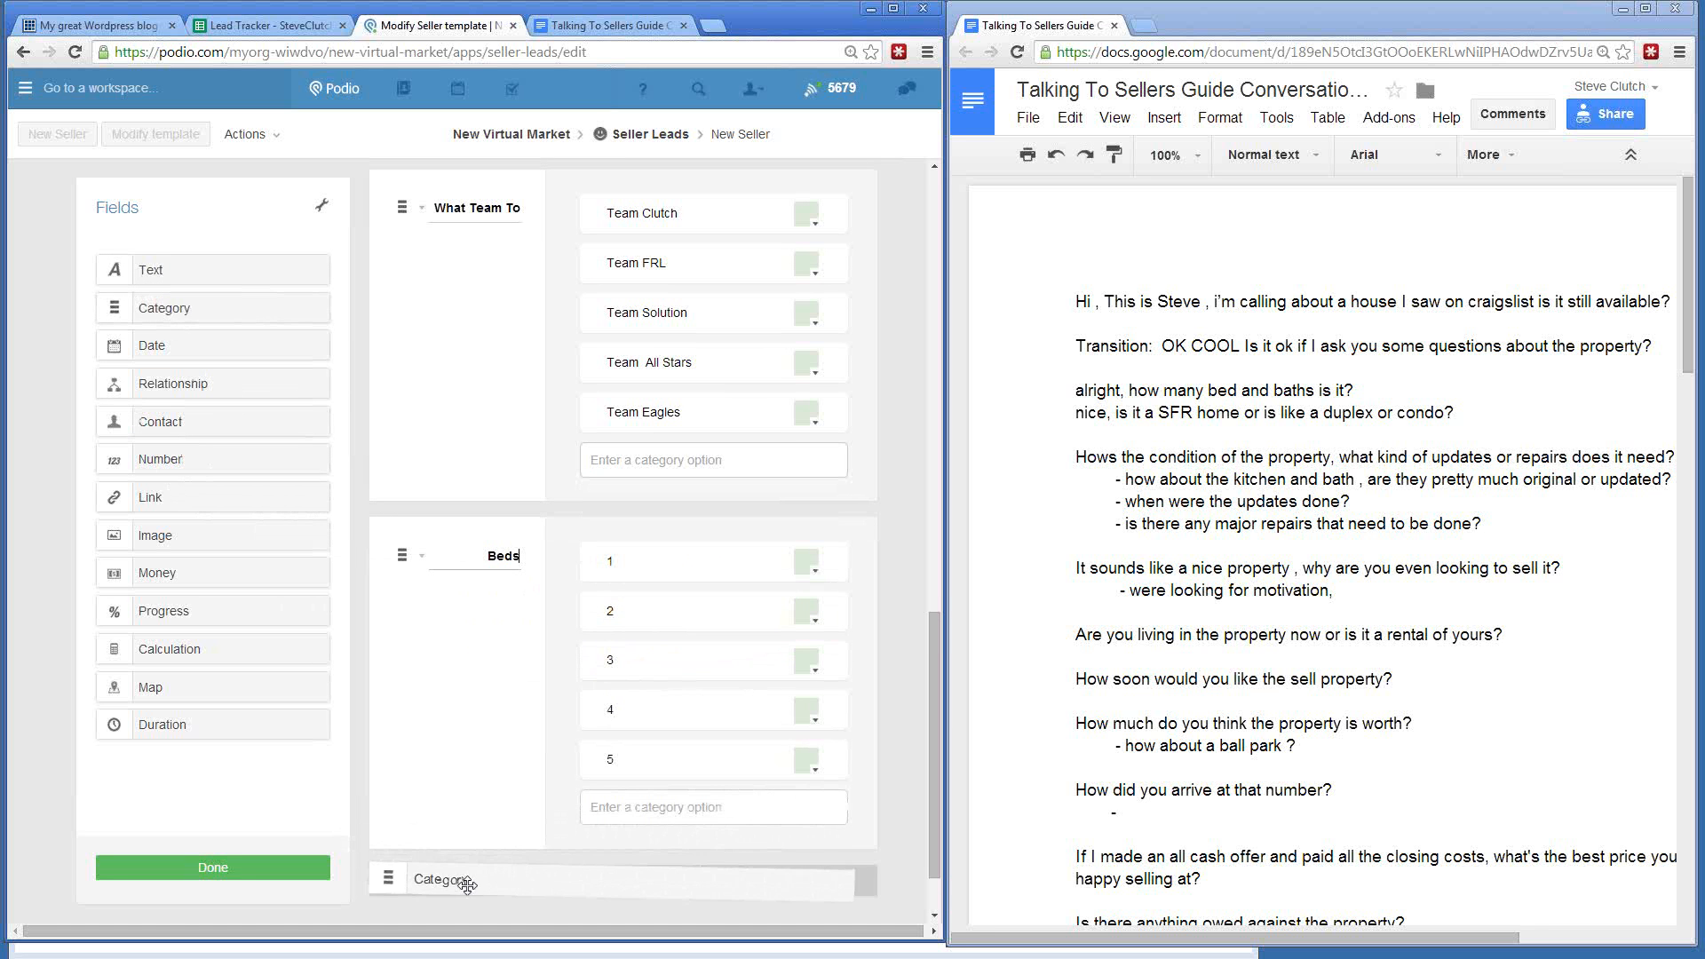
{"action": "scroll", "coordinate": [468, 882], "scroll_direction": "down", "scroll_amount": 1}
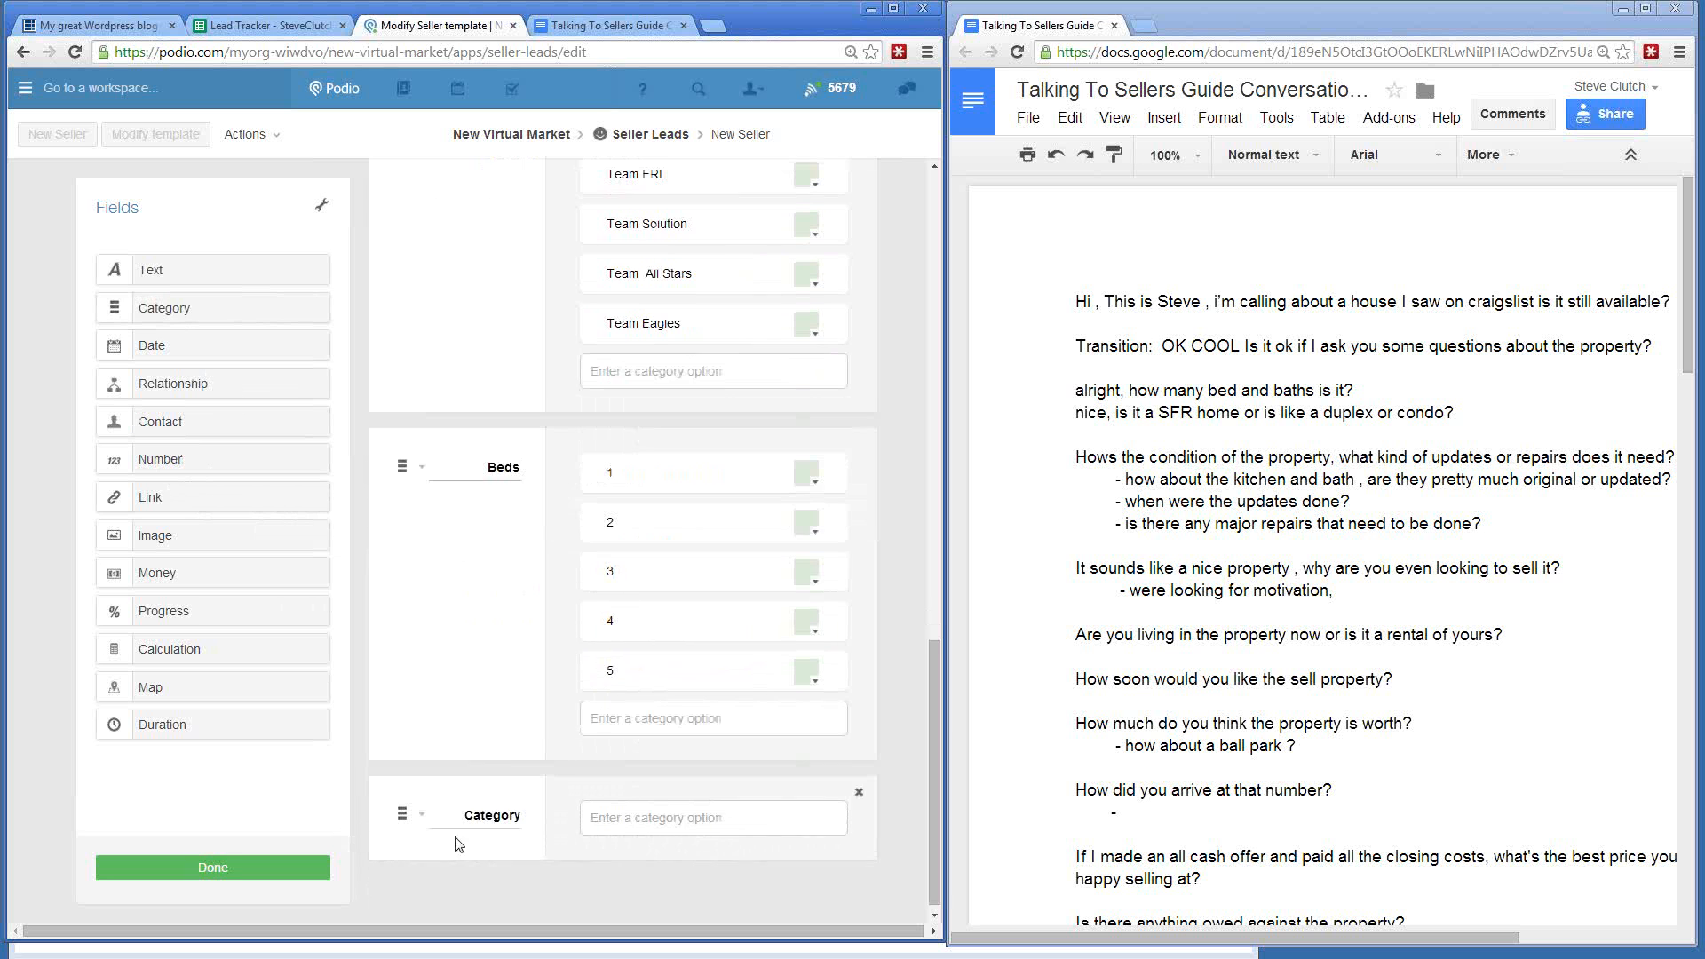
{"action": "left_click", "coordinate": [616, 820]}
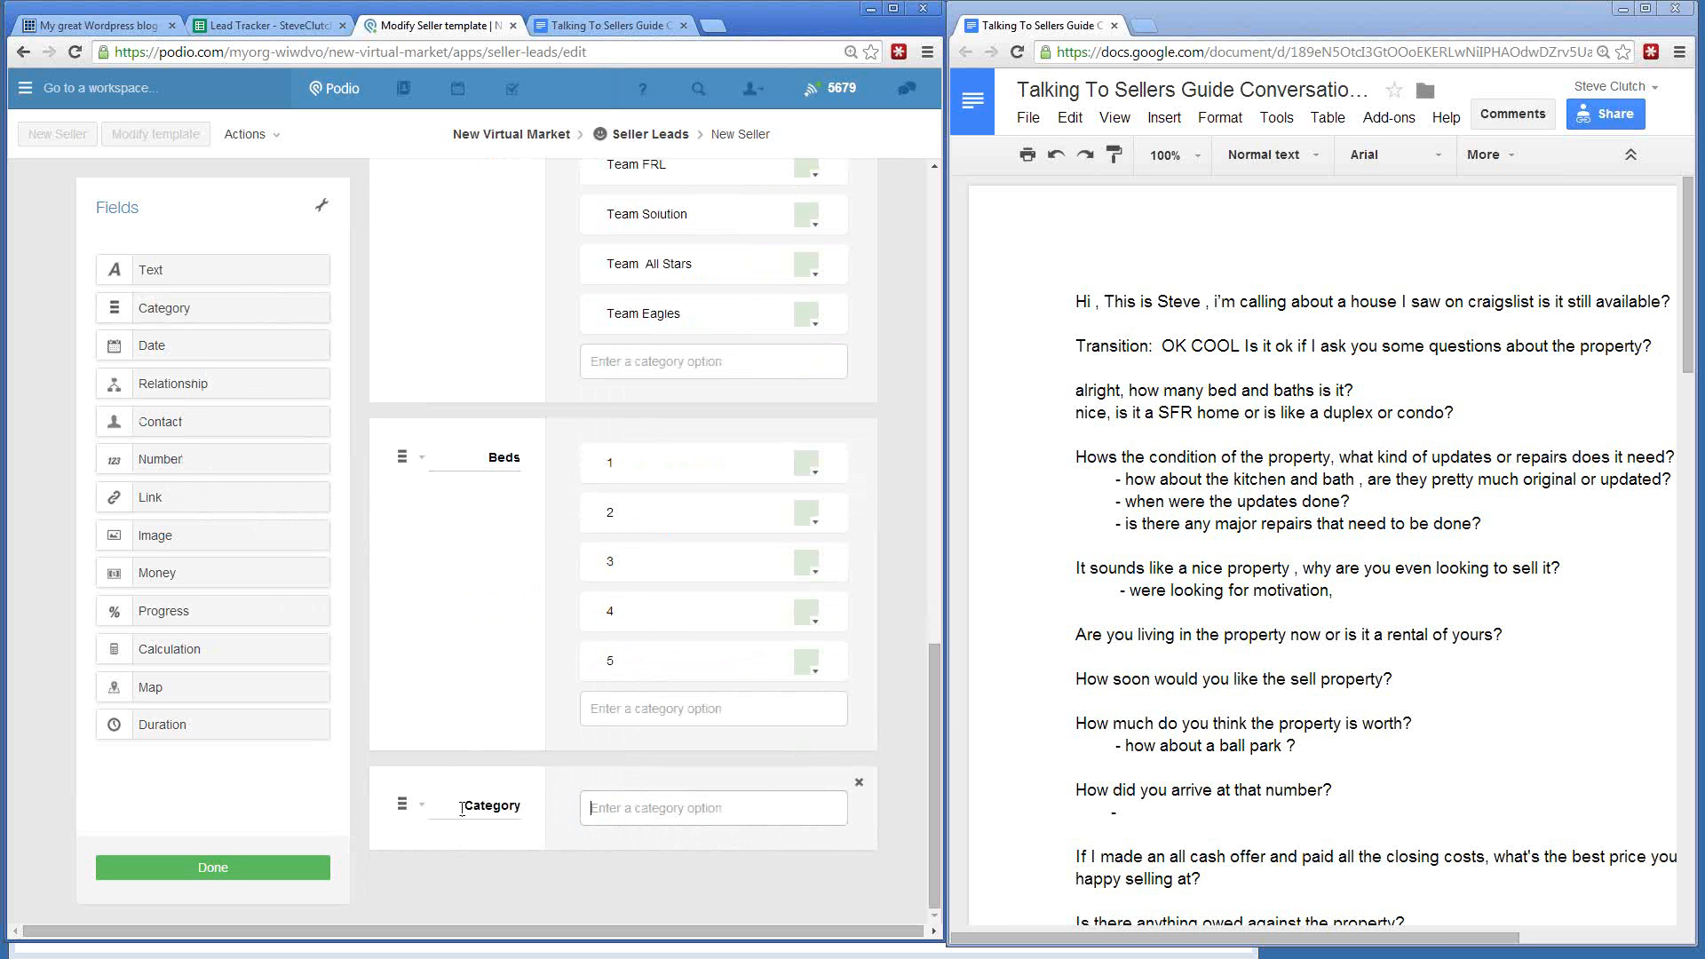
{"action": "left_click", "coordinate": [491, 805]}
{"action": "type", "text": "Baths"}
- Give Baths the options 1, 2, 3, 4 and 5
{"action": "left_click", "coordinate": [649, 814]}
{"action": "type", "text": "1"}
{"action": "key", "text": "Return"}
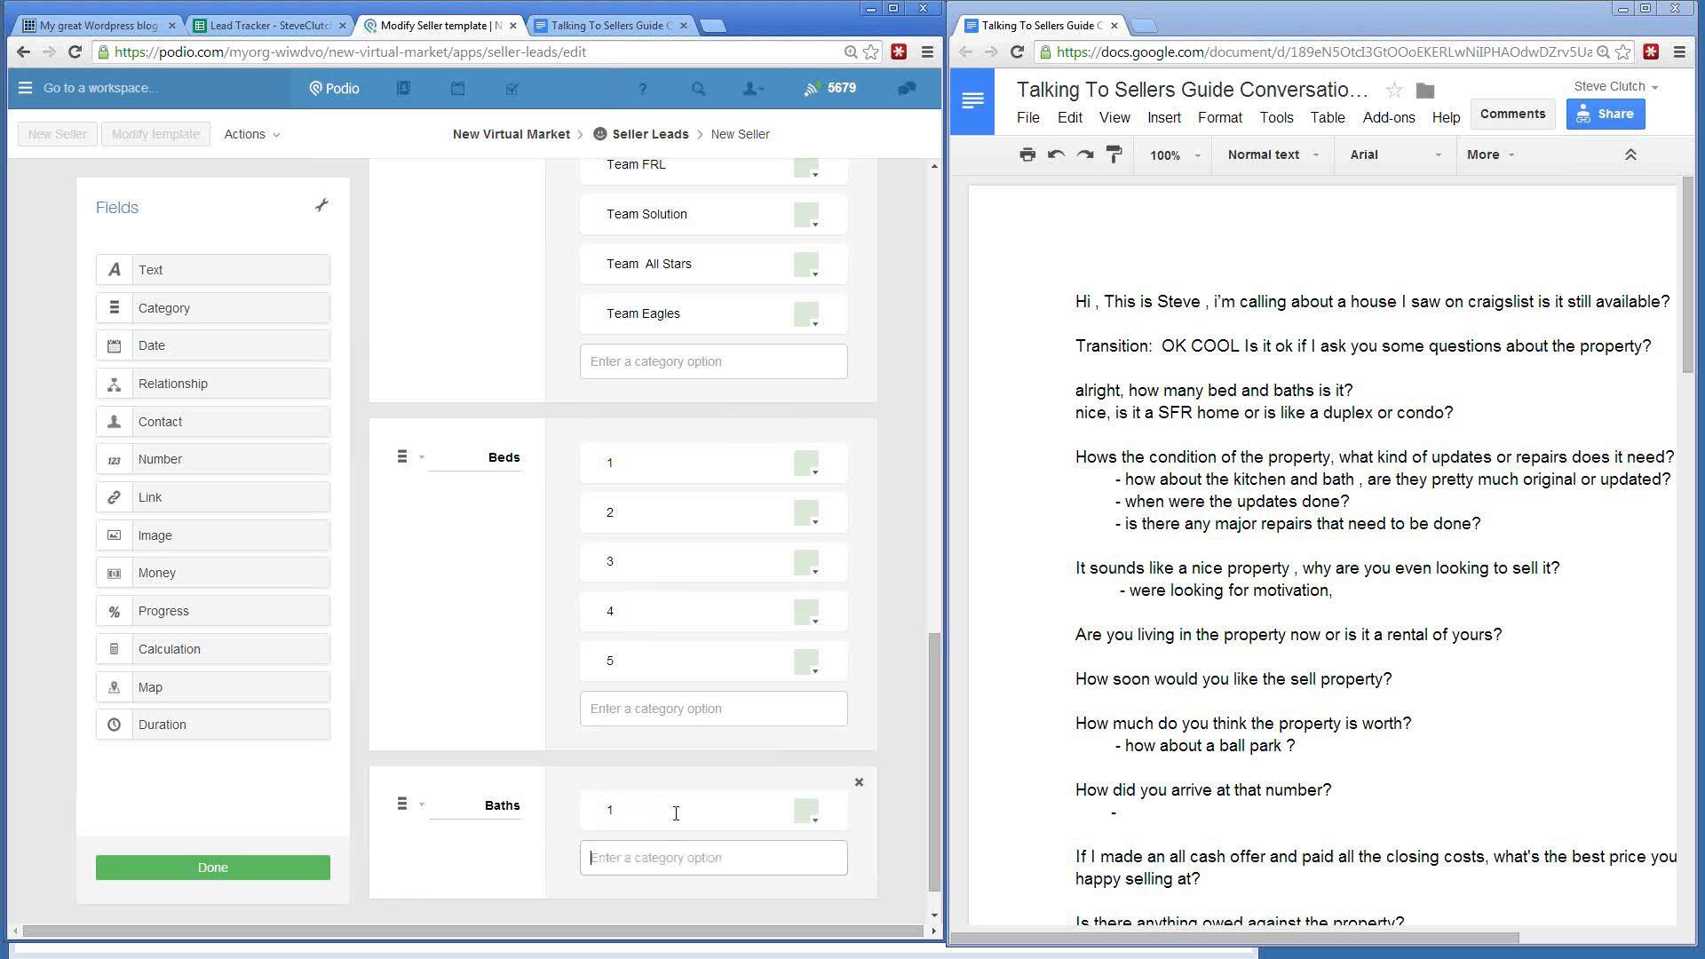
{"action": "type", "text": "2"}
{"action": "key", "text": "Return"}
{"action": "type", "text": "3"}
{"action": "key", "text": "Return"}
{"action": "type", "text": "4"}
{"action": "key", "text": "Return"}
{"action": "type", "text": "5"}
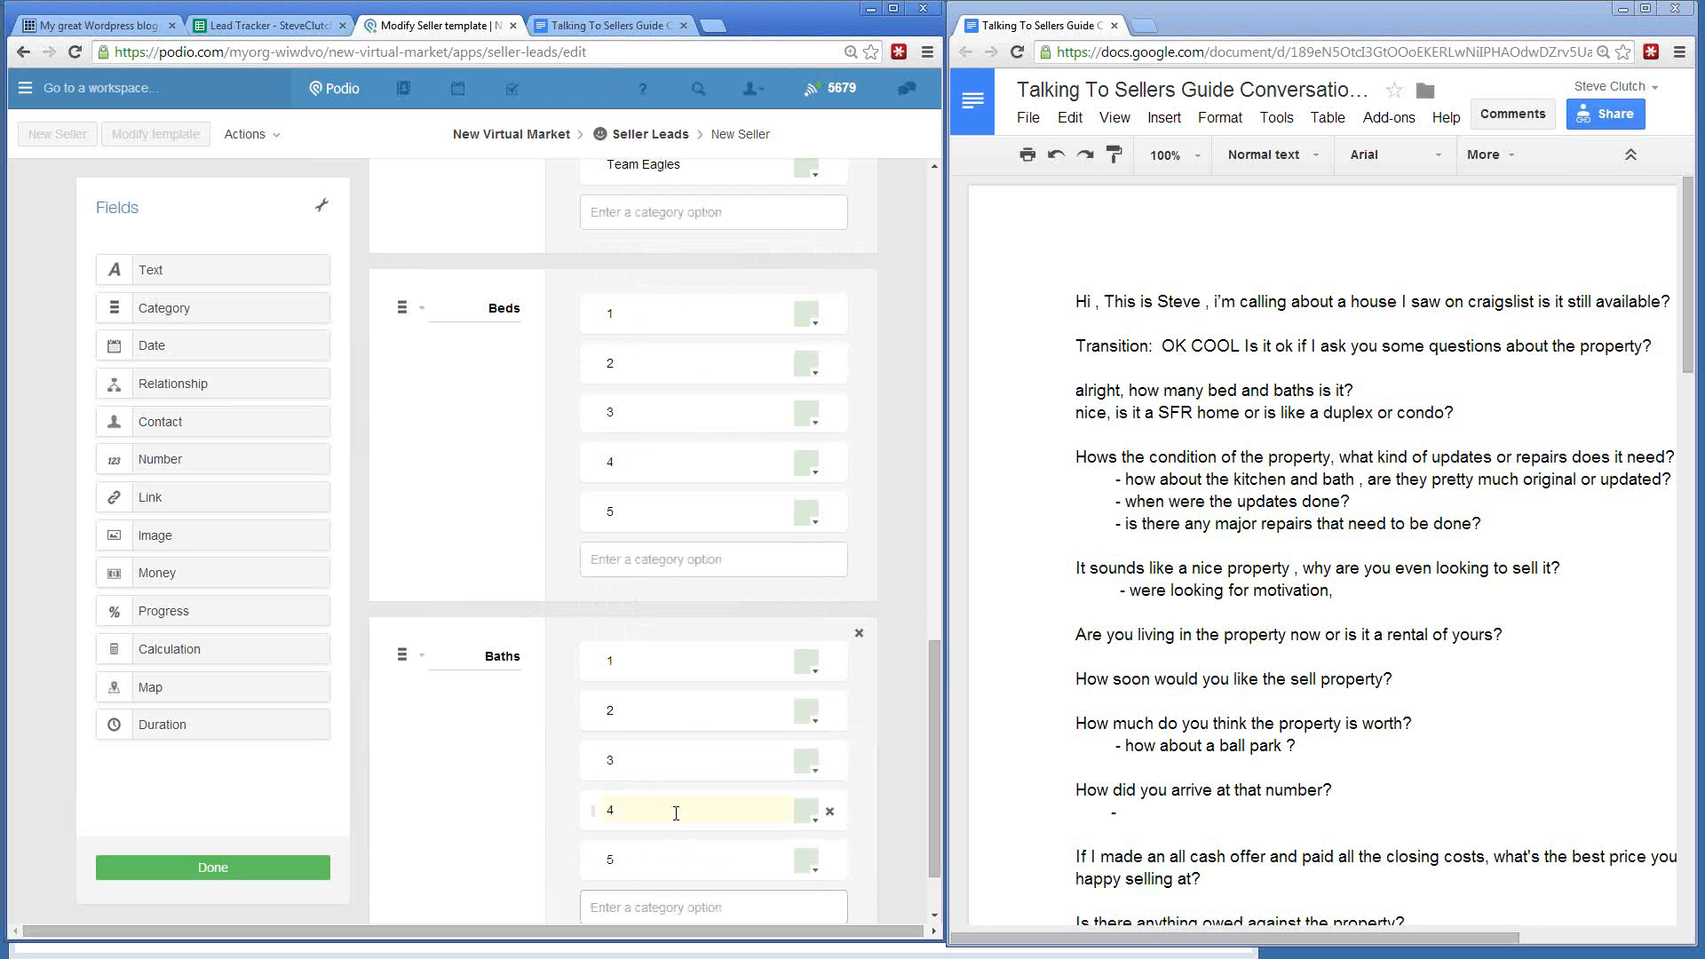
{"action": "key", "text": "Return"}
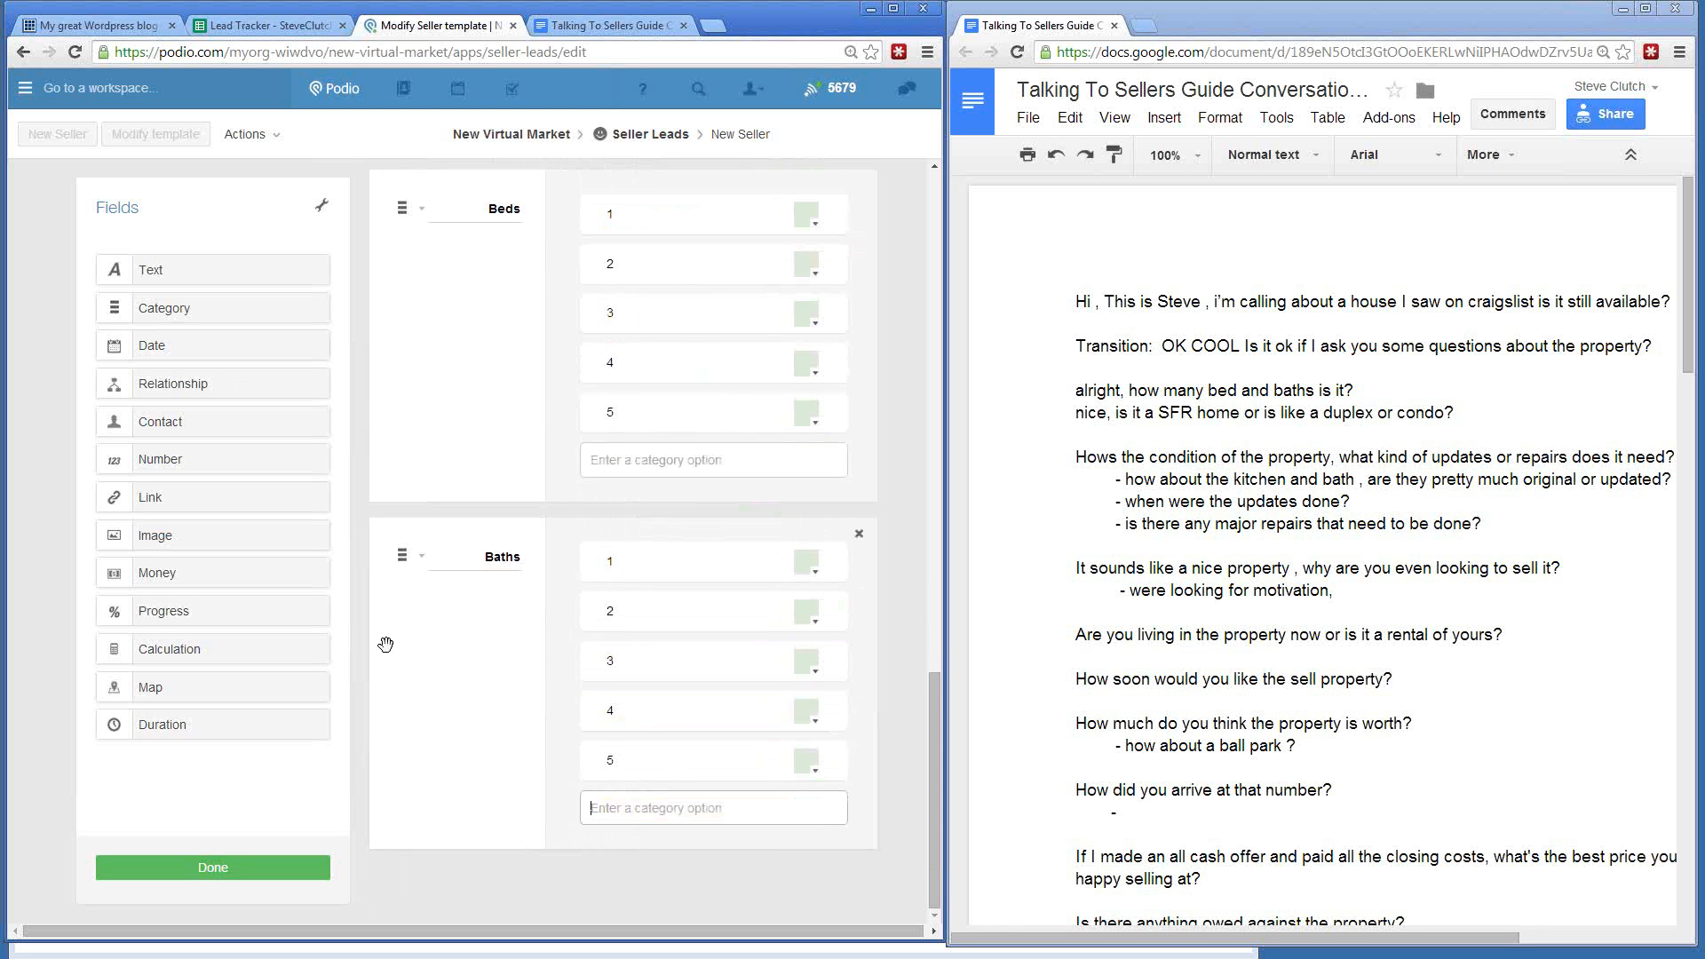
- Set both the Baths and Beds fields to allow multiple choices
{"action": "left_click", "coordinate": [417, 559]}
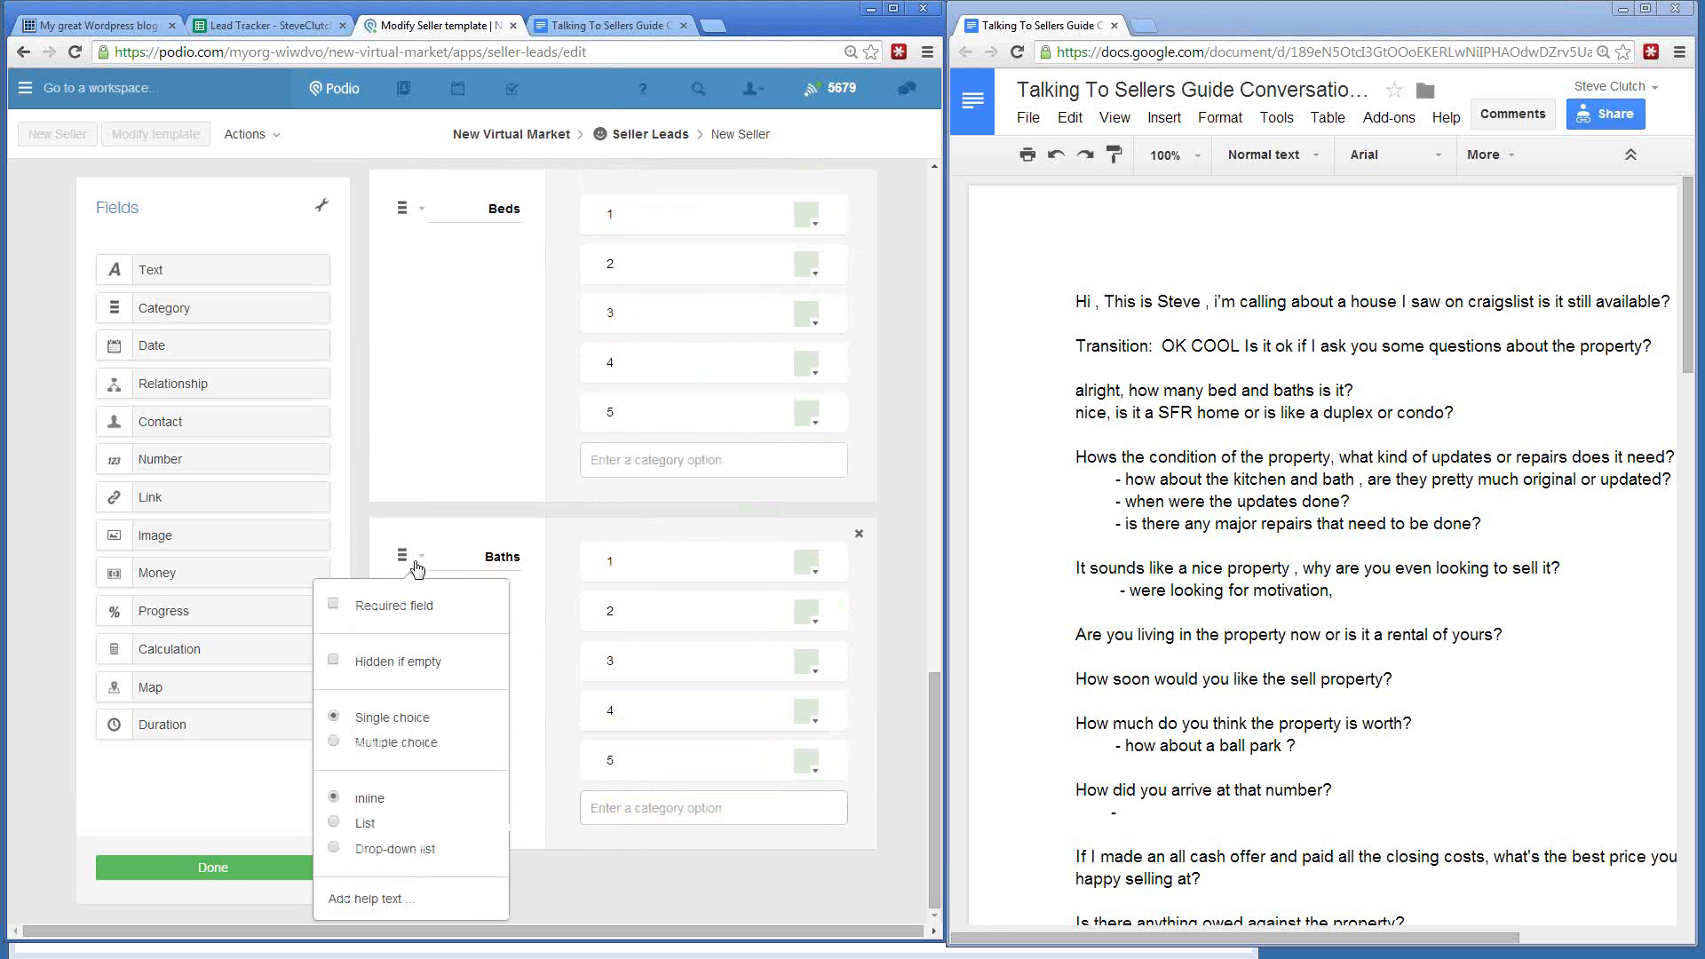
{"action": "left_click", "coordinate": [338, 743]}
{"action": "left_click", "coordinate": [505, 212]}
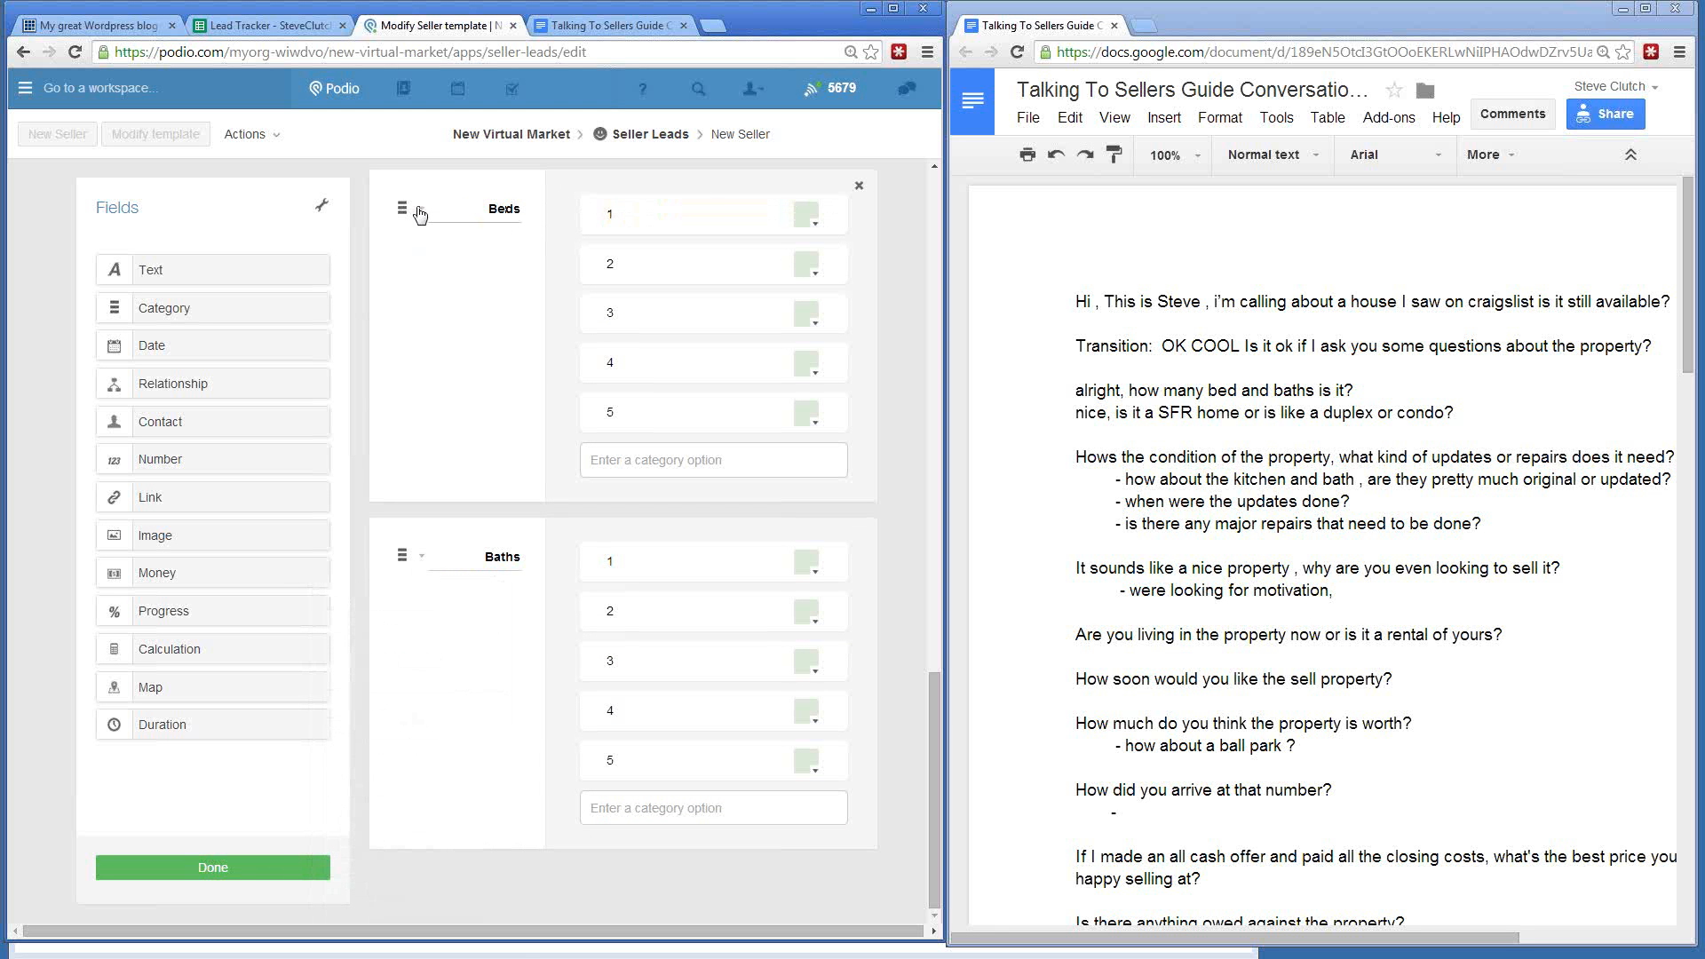
{"action": "left_click", "coordinate": [419, 213]}
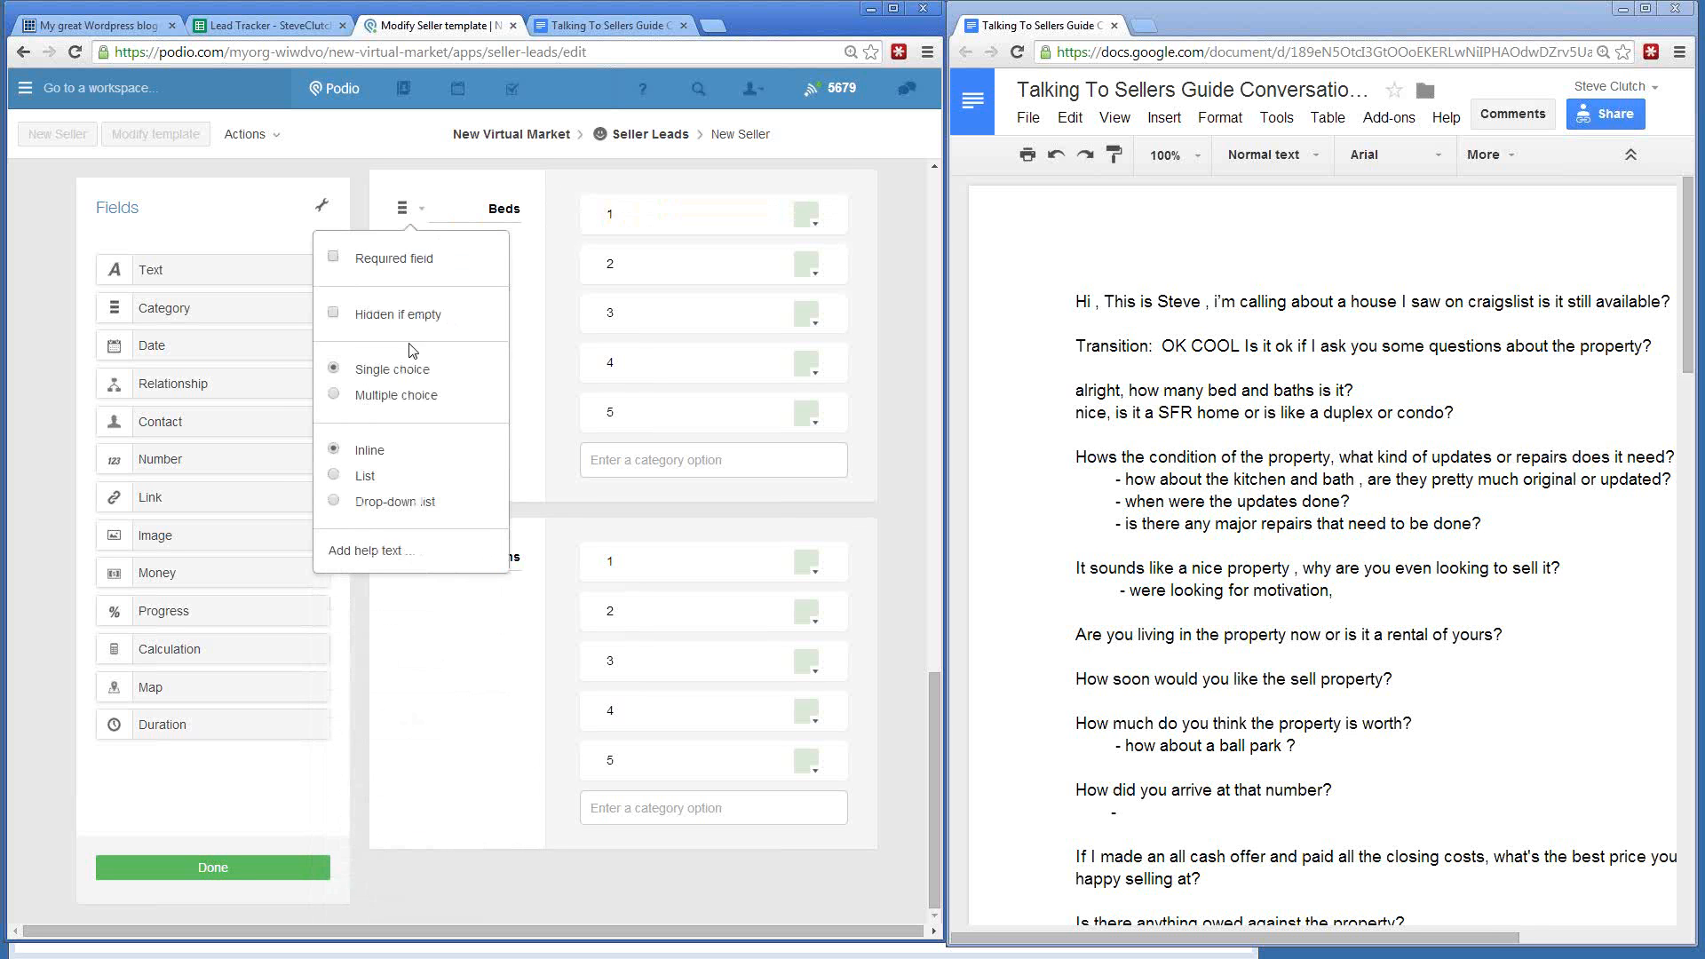
{"action": "left_click", "coordinate": [332, 395]}
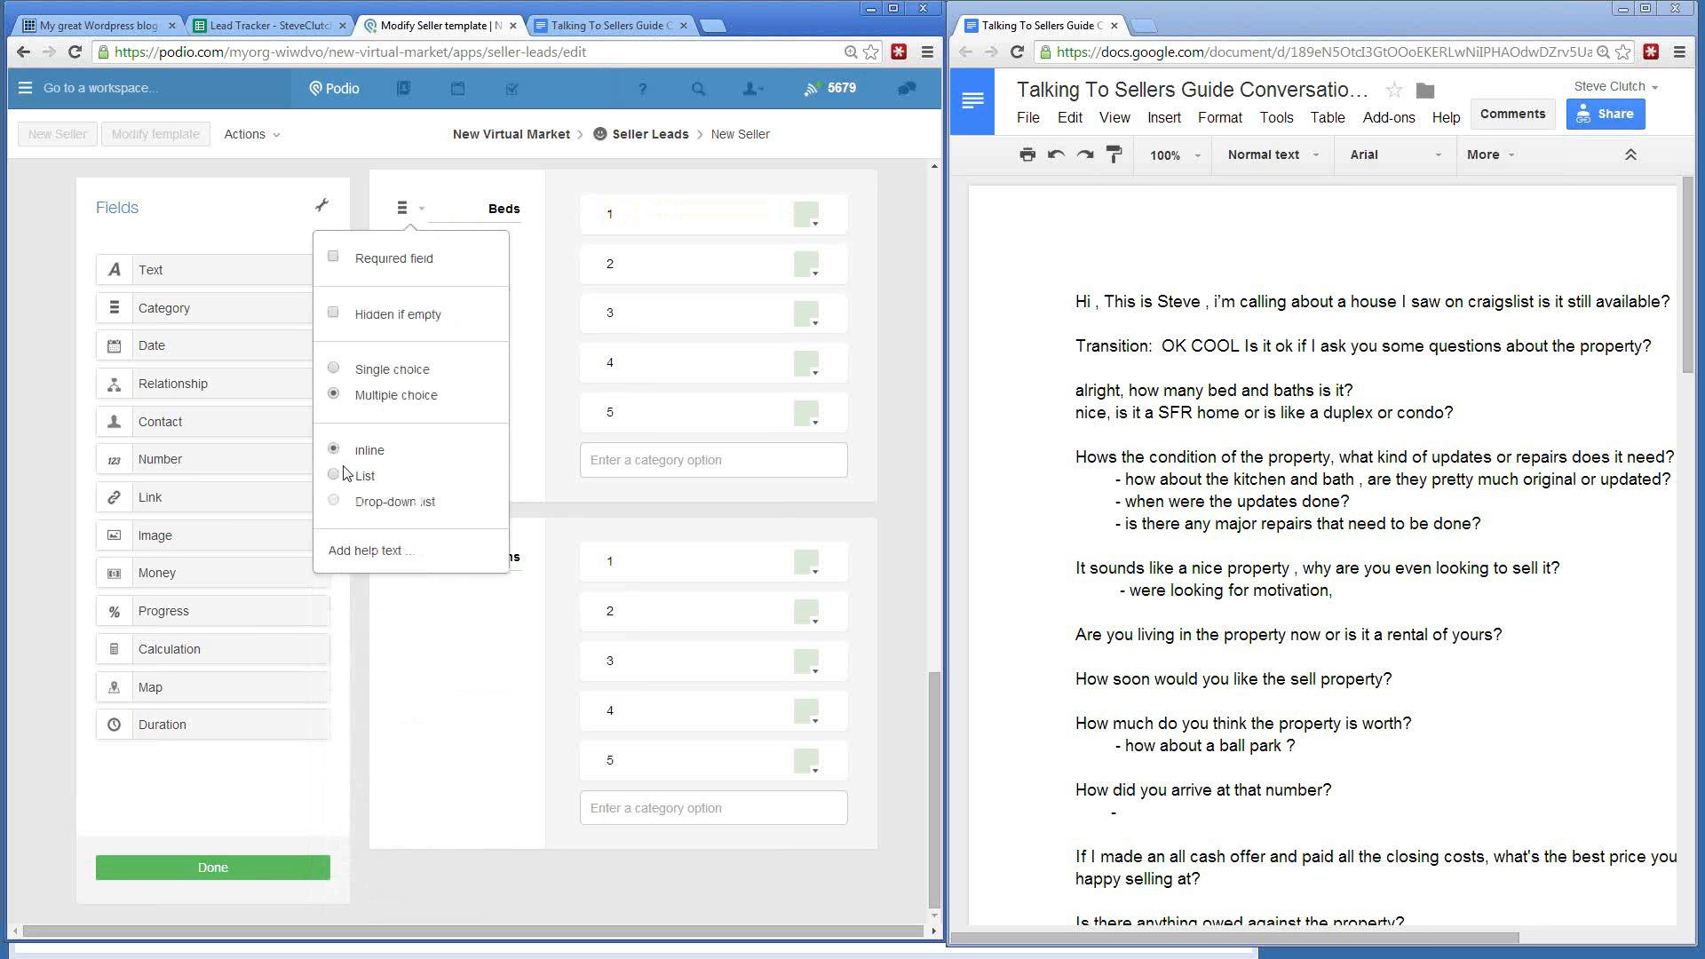
{"action": "left_click", "coordinate": [355, 595]}
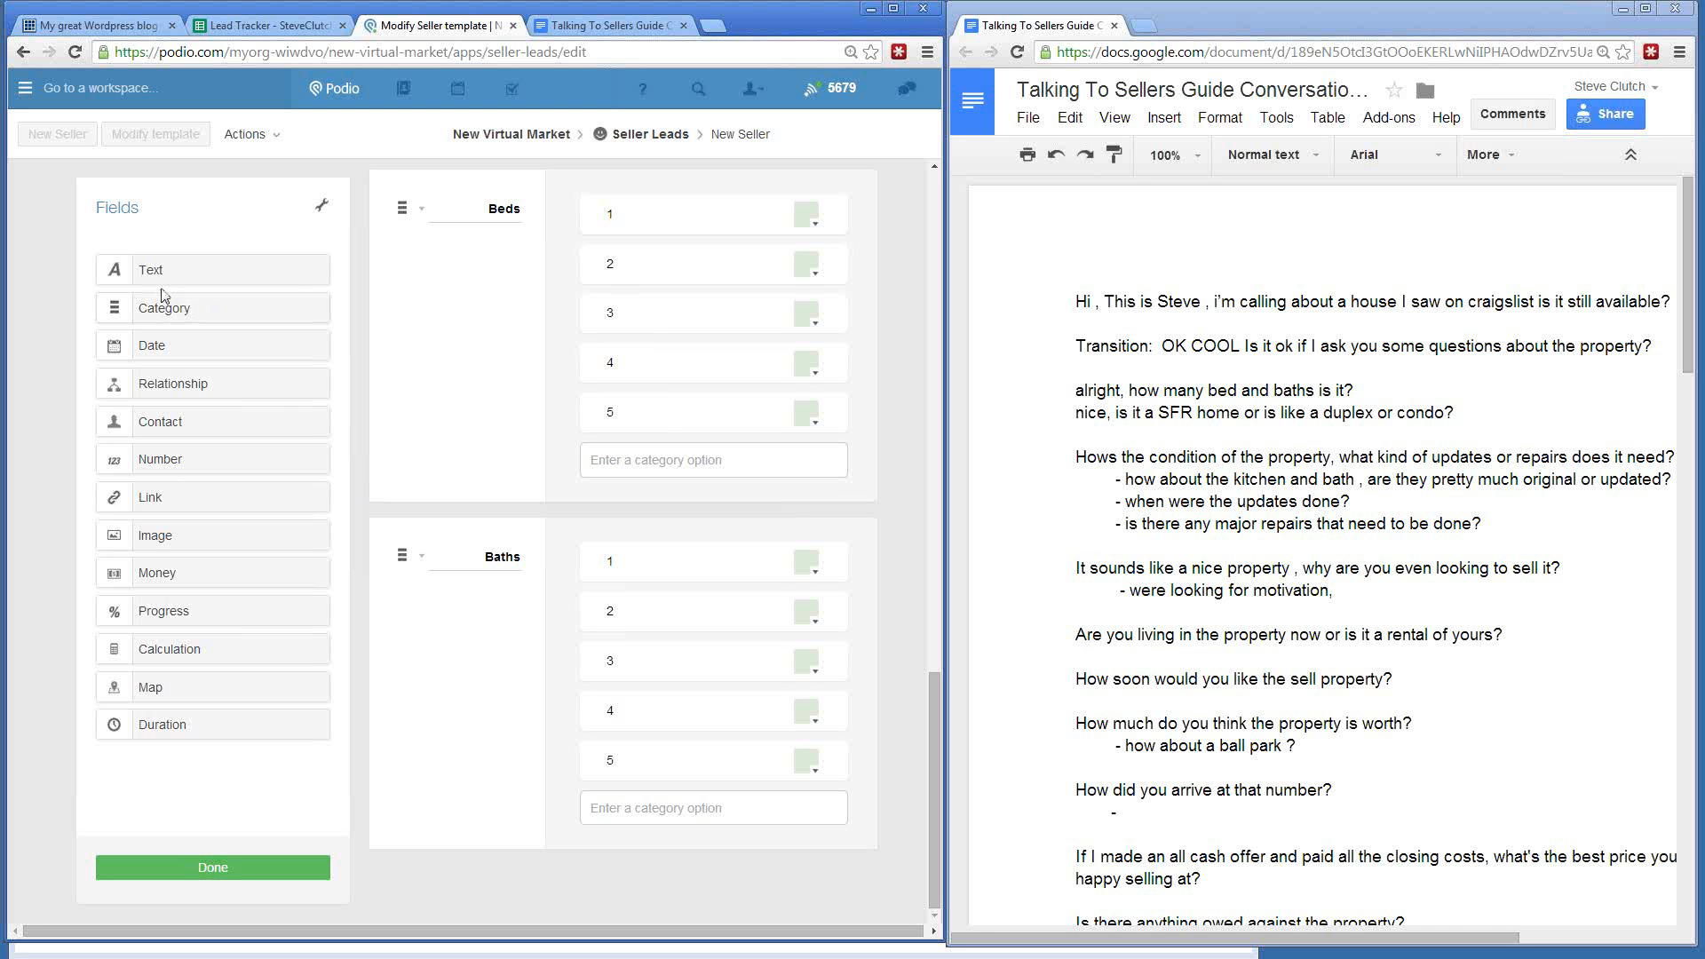
- Add a single-line text field labelled Sq Footage directly below Baths
{"action": "left_click_drag", "start_coordinate": [160, 270], "coordinate": [404, 919]}
{"action": "left_click", "coordinate": [334, 780]}
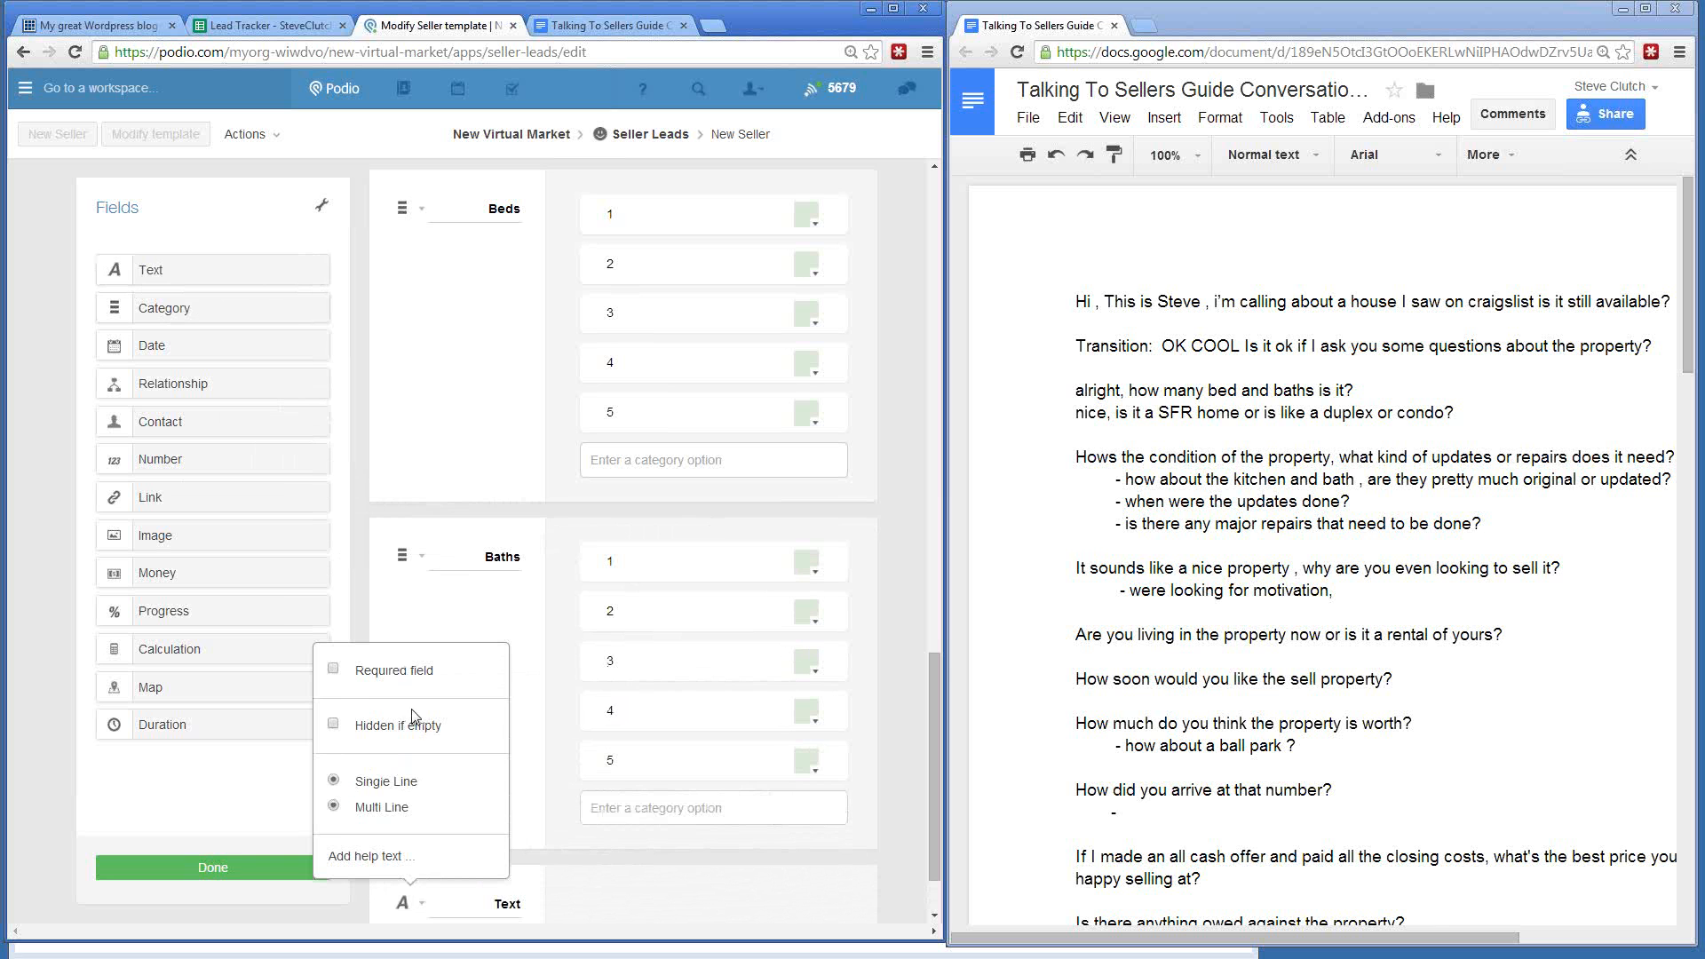
{"action": "scroll", "coordinate": [373, 590], "scroll_direction": "down", "scroll_amount": 1}
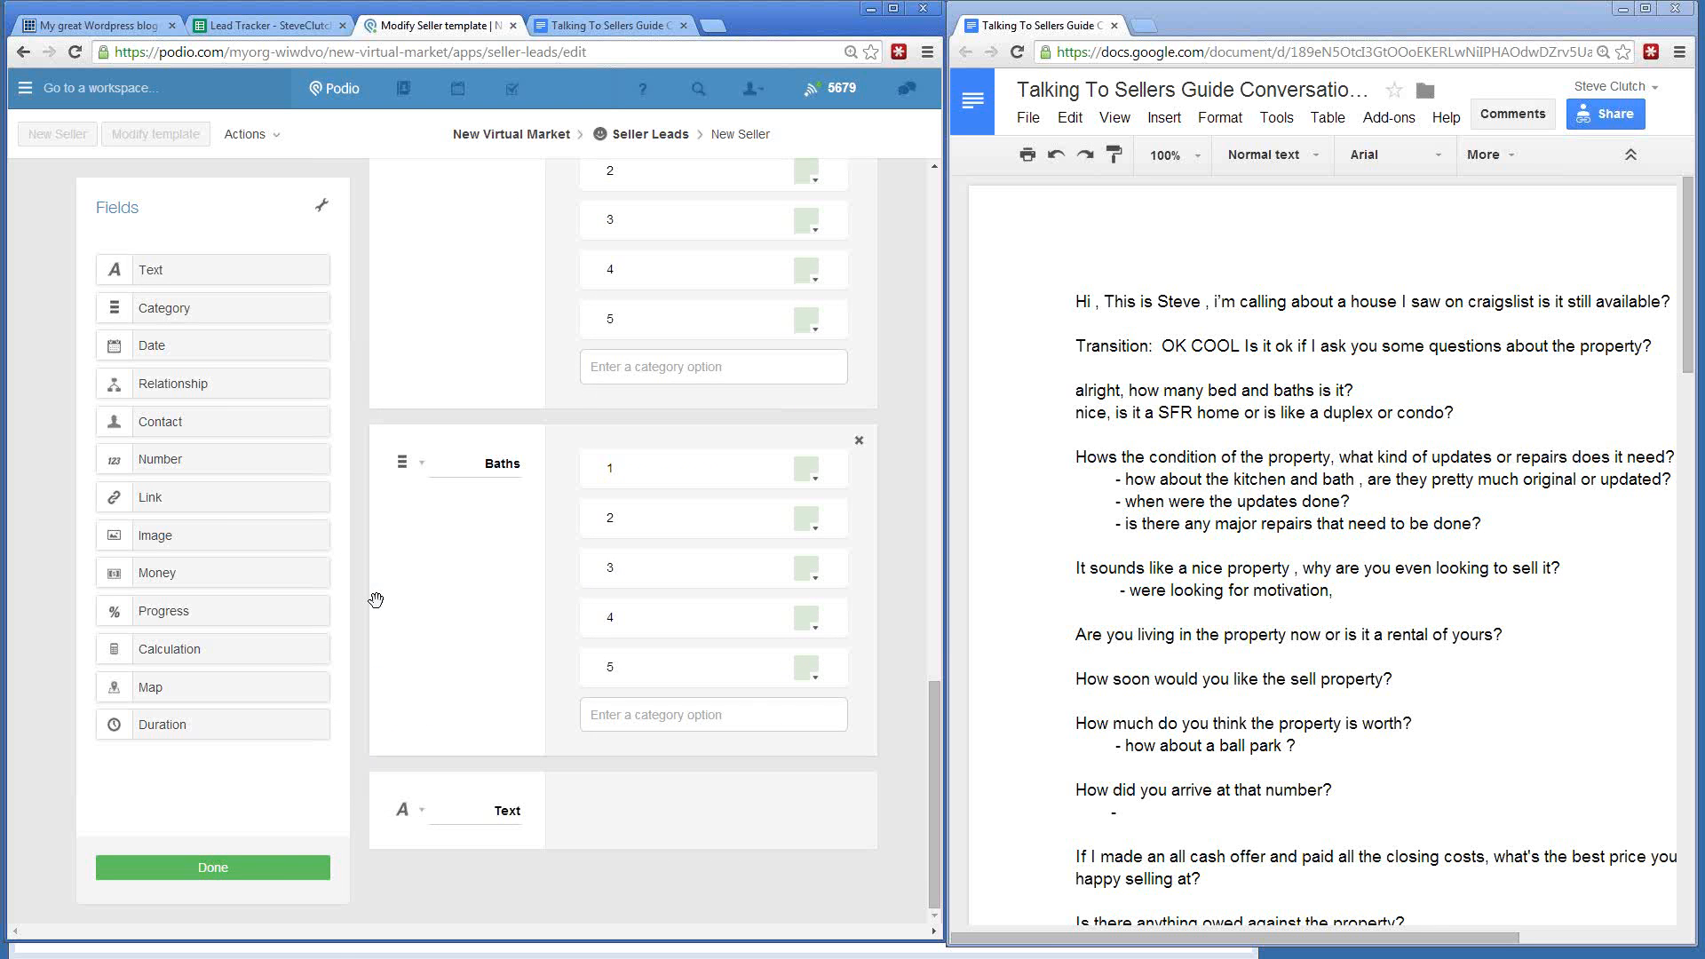
{"action": "double_click", "coordinate": [515, 809]}
{"action": "type", "text": "s"}
{"action": "type", "text": "Sq Foota"}
{"action": "type", "text": "ge"}
{"action": "left_click", "coordinate": [355, 672]}
- Add a category field named Property Type below Sq Footage
{"action": "left_click_drag", "start_coordinate": [156, 308], "coordinate": [464, 881]}
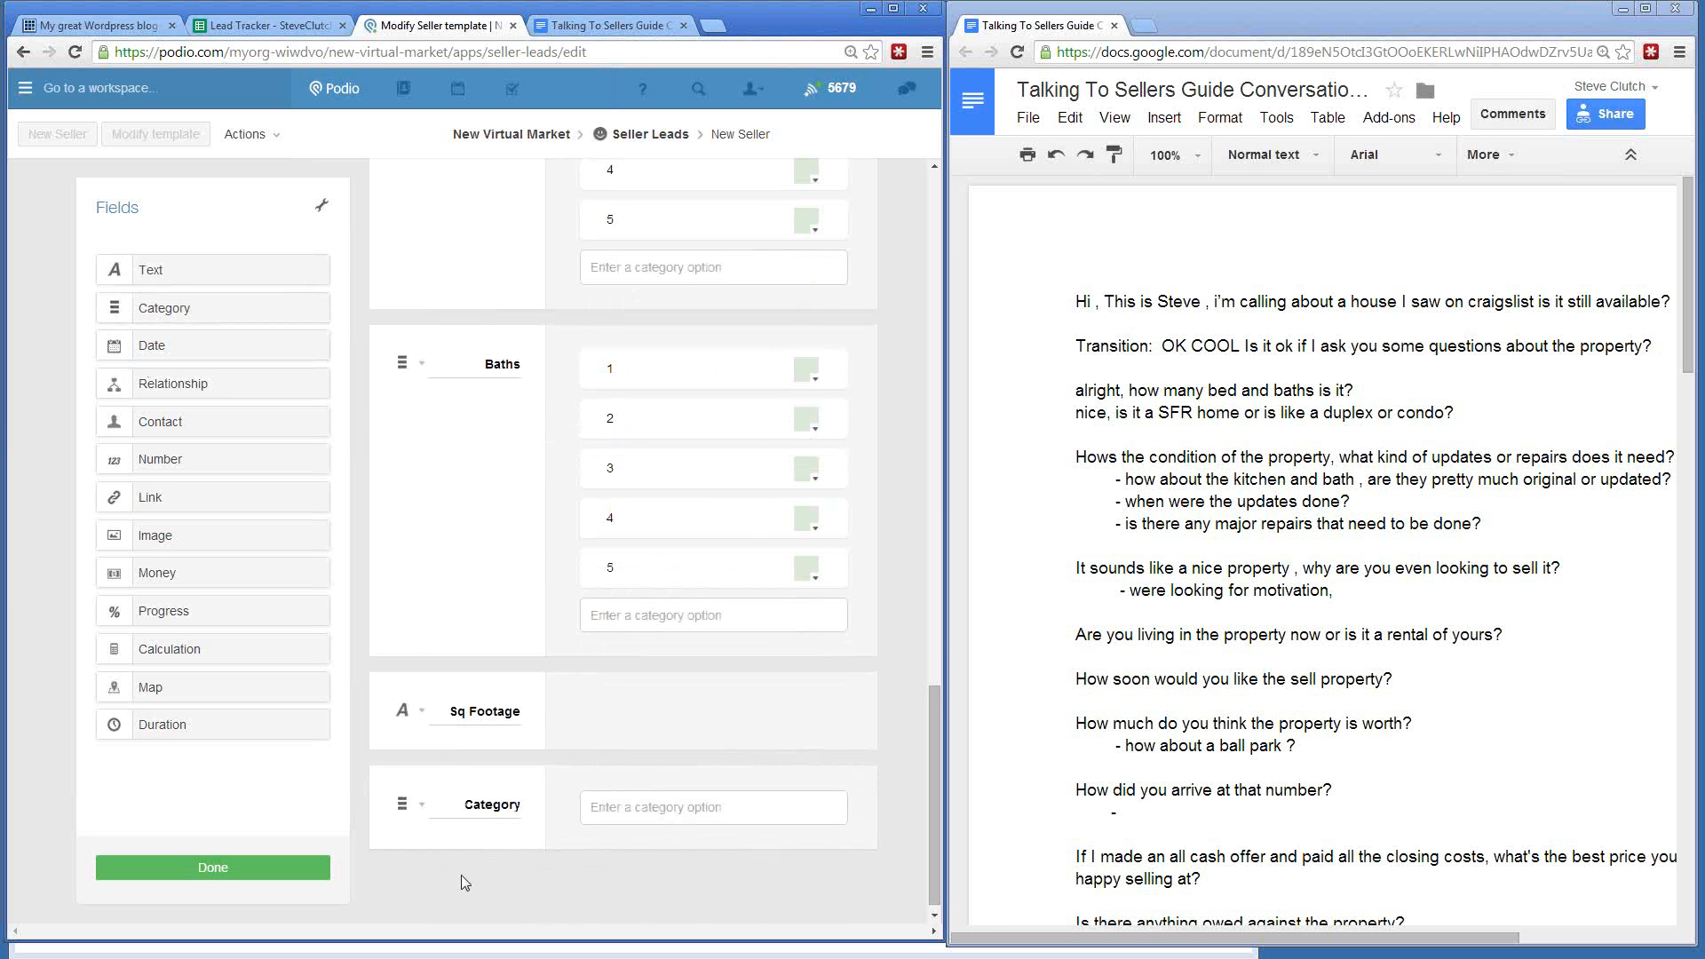
{"action": "double_click", "coordinate": [469, 804]}
{"action": "type", "text": "Property Type"}
- Enter Property Type options SFR, Town Home, Condo and Apartment Building
{"action": "left_click", "coordinate": [647, 821]}
{"action": "type", "text": "SFR,"}
{"action": "key", "text": "Return"}
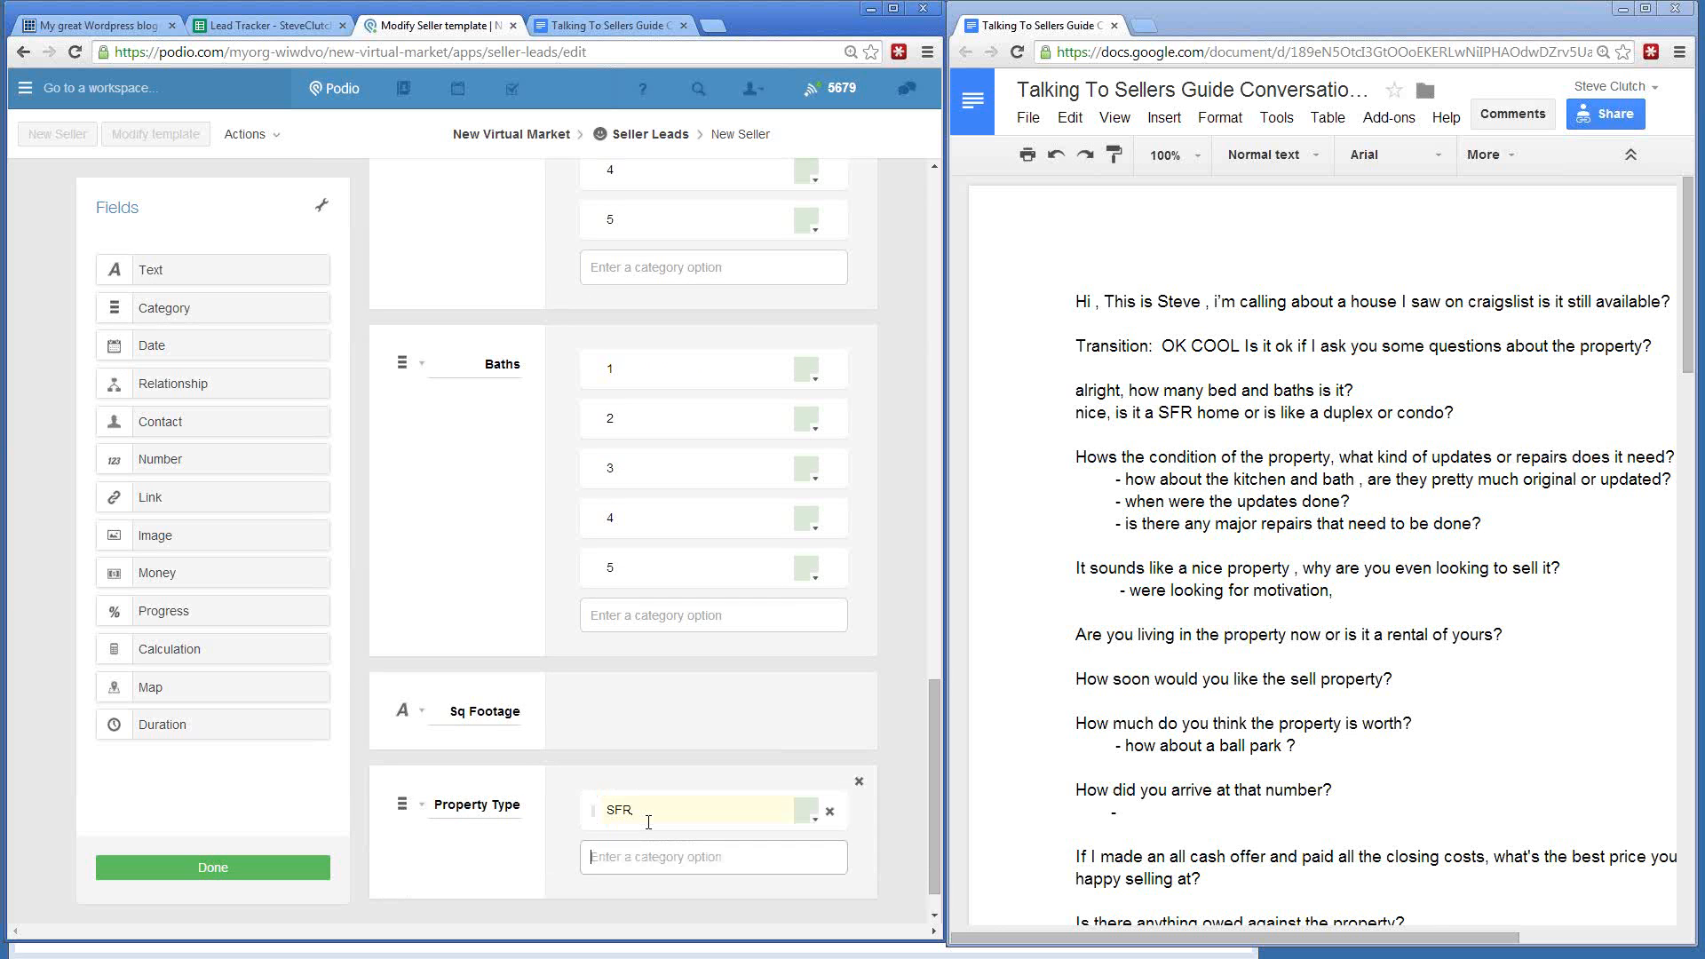
{"action": "type", "text": "THown Home"}
{"action": "key", "text": "Return"}
{"action": "type", "text": "Cond"}
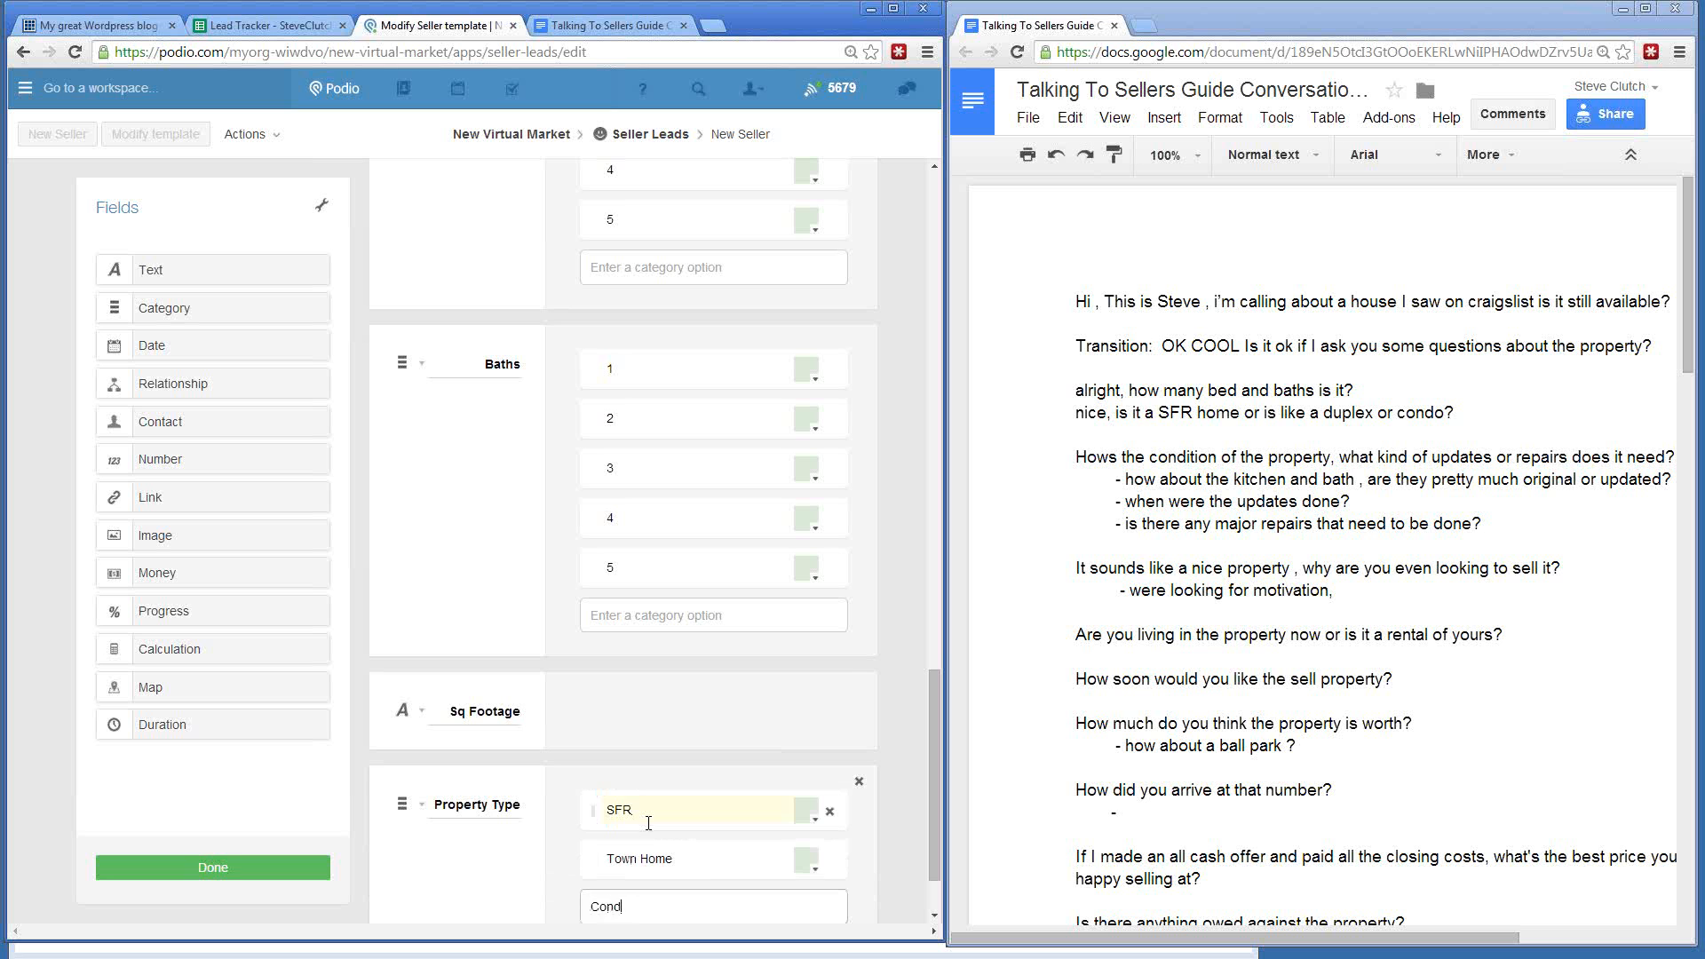
{"action": "type", "text": "o"}
{"action": "key", "text": "Return"}
{"action": "type", "text": "Apar"}
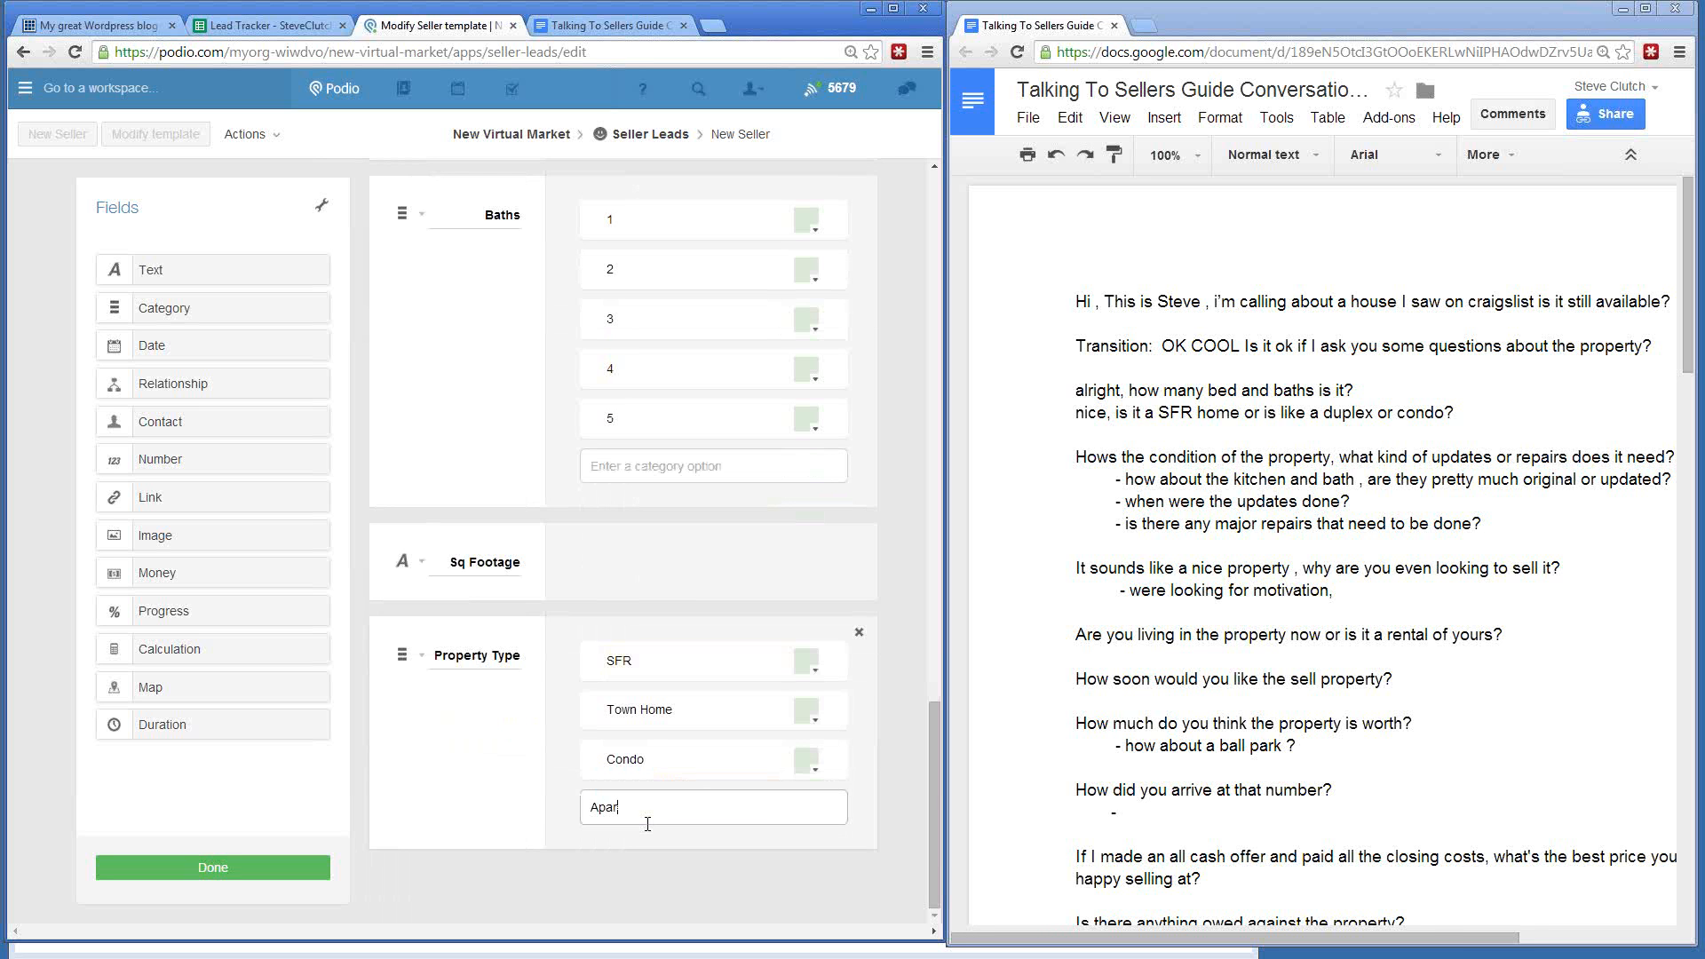
{"action": "type", "text": "tment Building"}
{"action": "key", "text": "Return"}
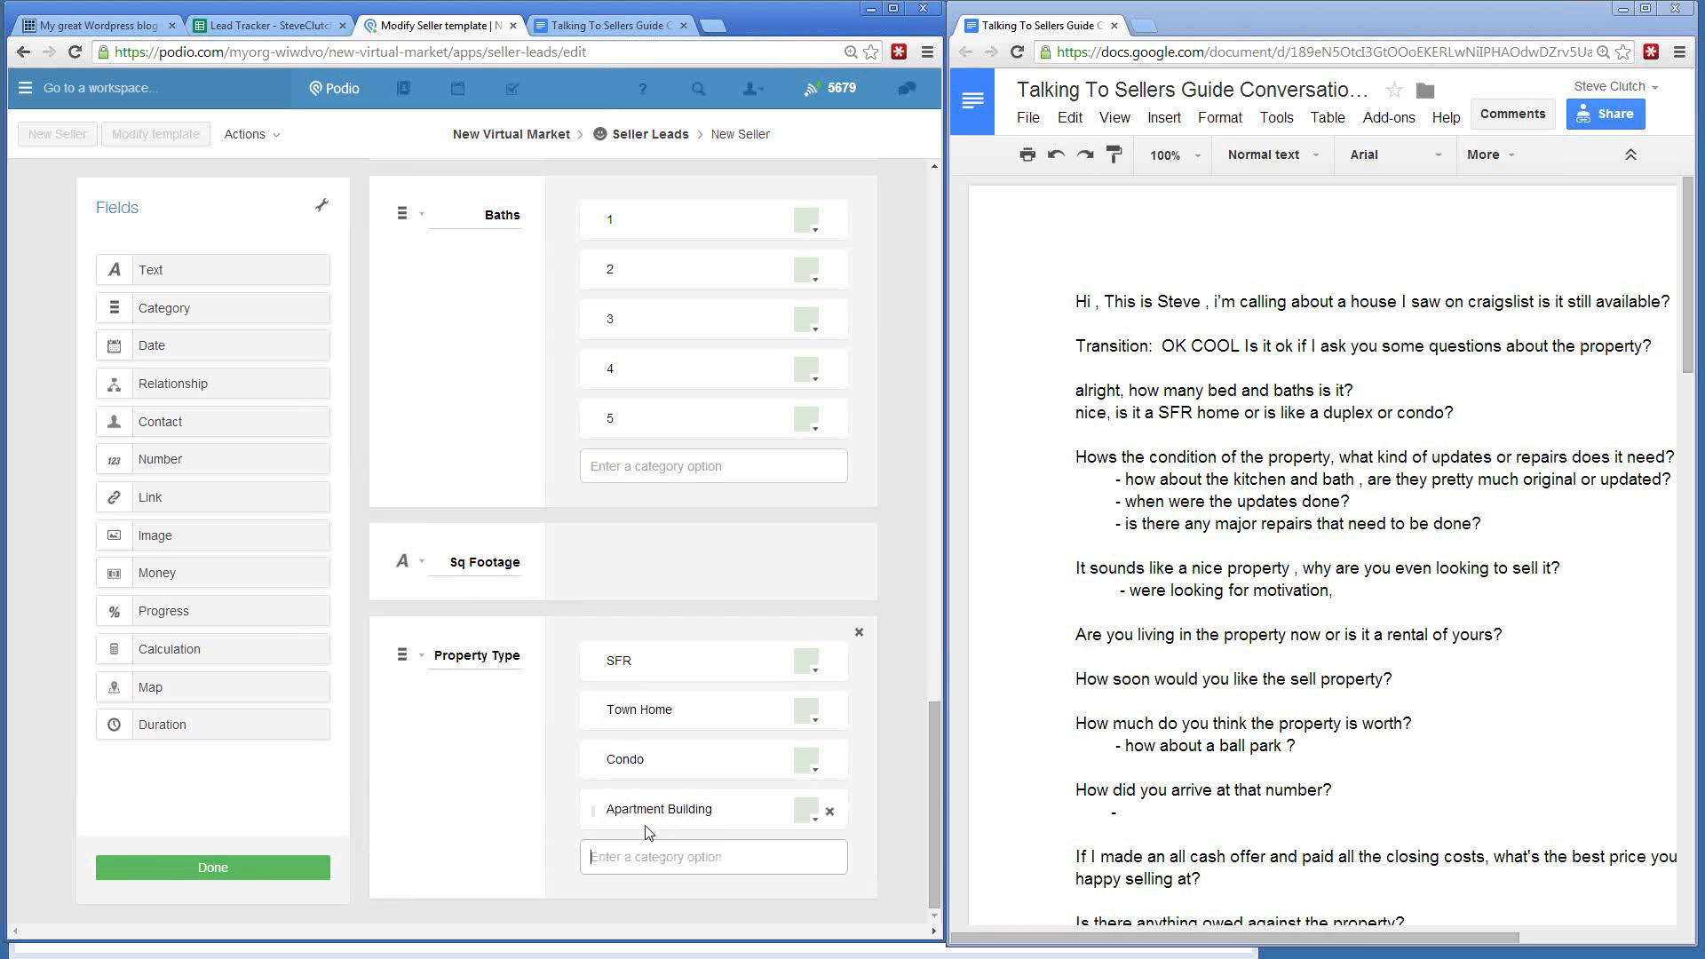
- Add the remaining options Commercial, Mobile Home / Manufactured and Land
{"action": "type", "text": "Commercial"}
{"action": "key", "text": "Return"}
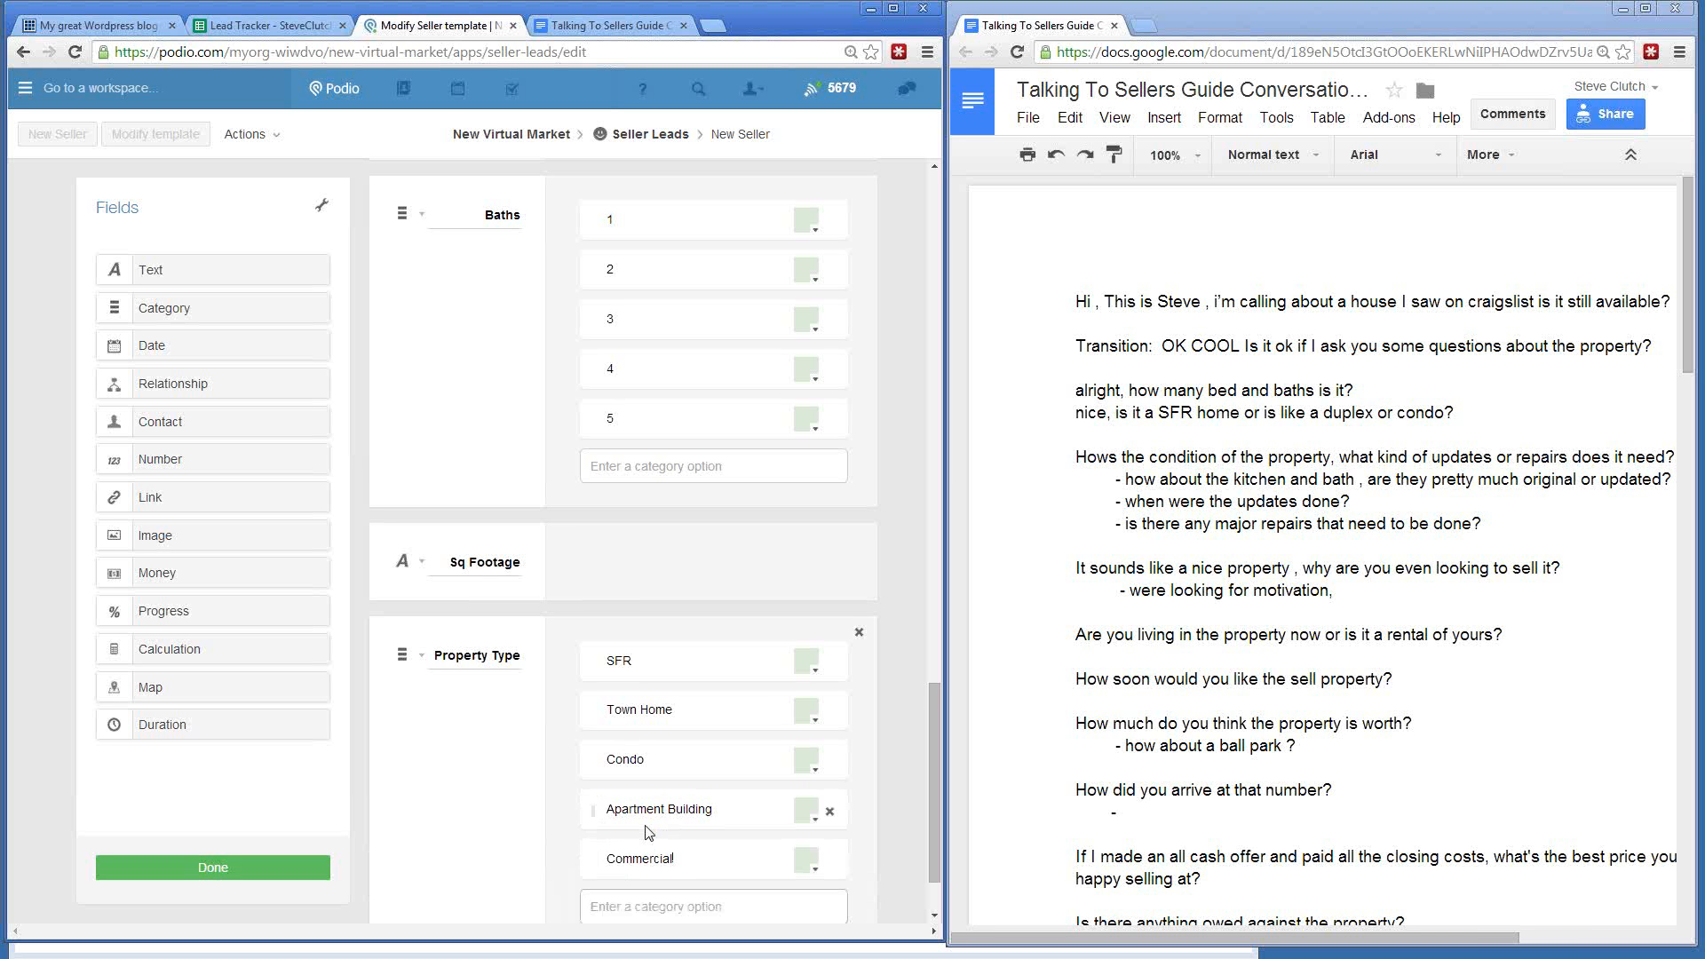
{"action": "type", "text": "Mobile Home / Manufactured"}
{"action": "key", "text": "Return"}
{"action": "type", "text": "Vac"}
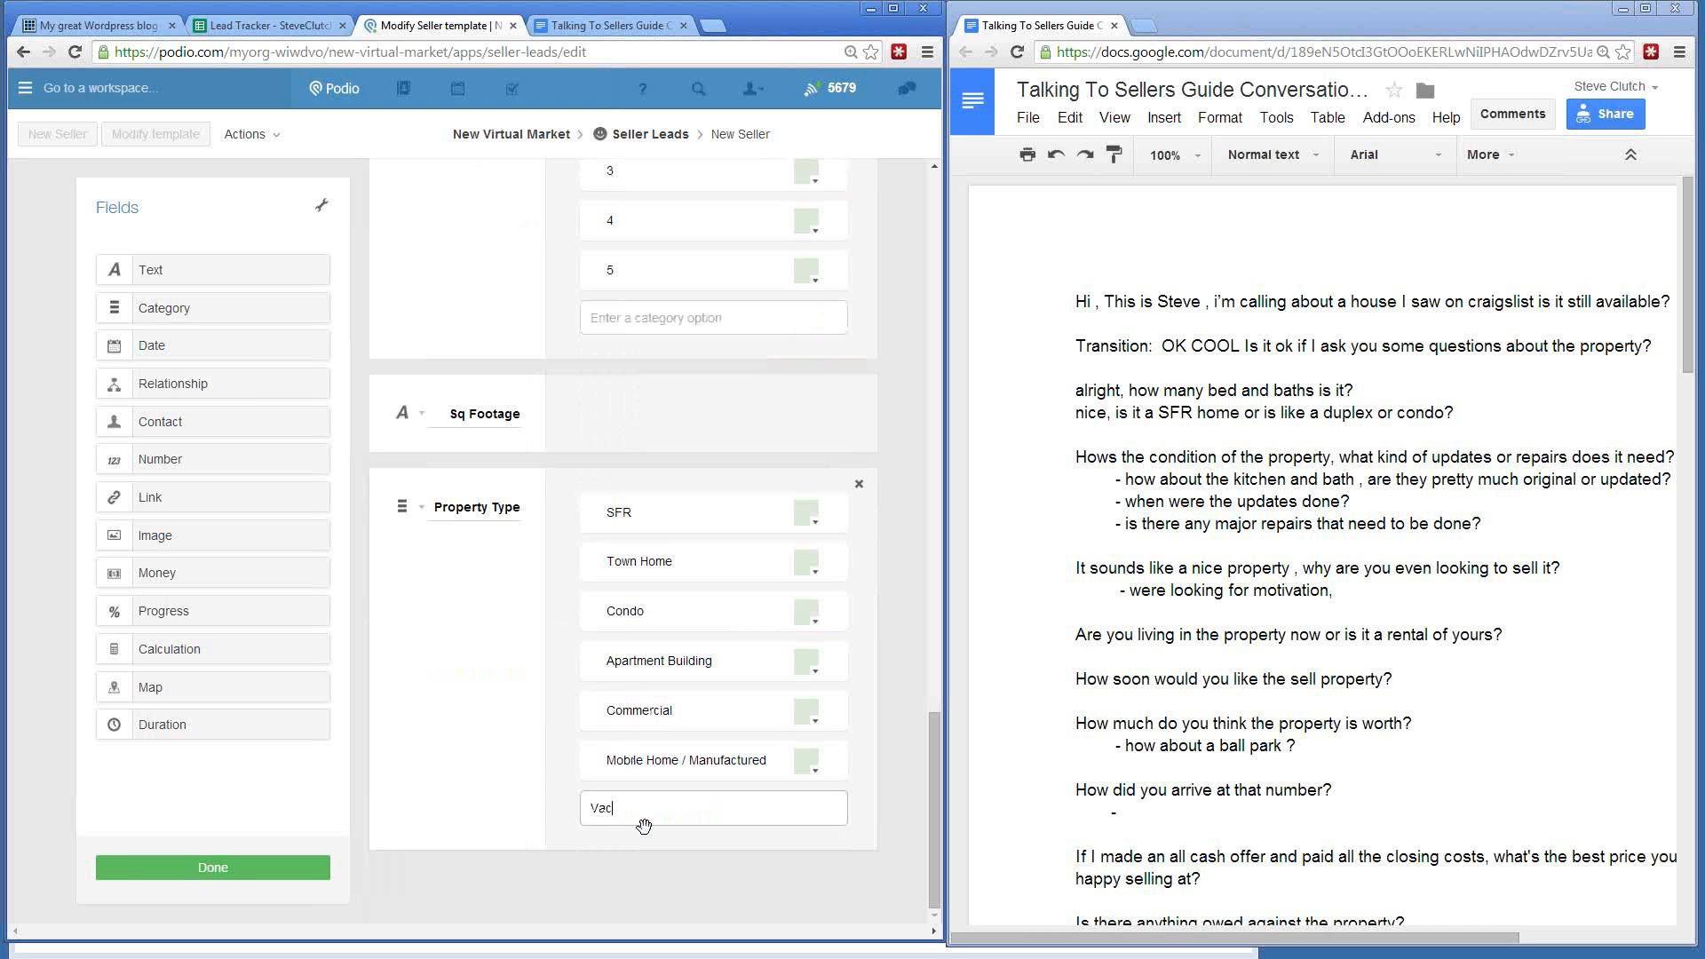
{"action": "type", "text": "ant"}
{"action": "key", "text": "BackSpace"}
{"action": "key", "text": "BackSpace"}
{"action": "key", "text": "BackSpace"}
{"action": "key", "text": "BackSpace"}
{"action": "key", "text": "BackSpace"}
{"action": "key", "text": "BackSpace"}
{"action": "type", "text": "Lan"}
{"action": "key", "text": "Return"}
{"action": "scroll", "coordinate": [468, 548], "scroll_direction": "down", "scroll_amount": 1}
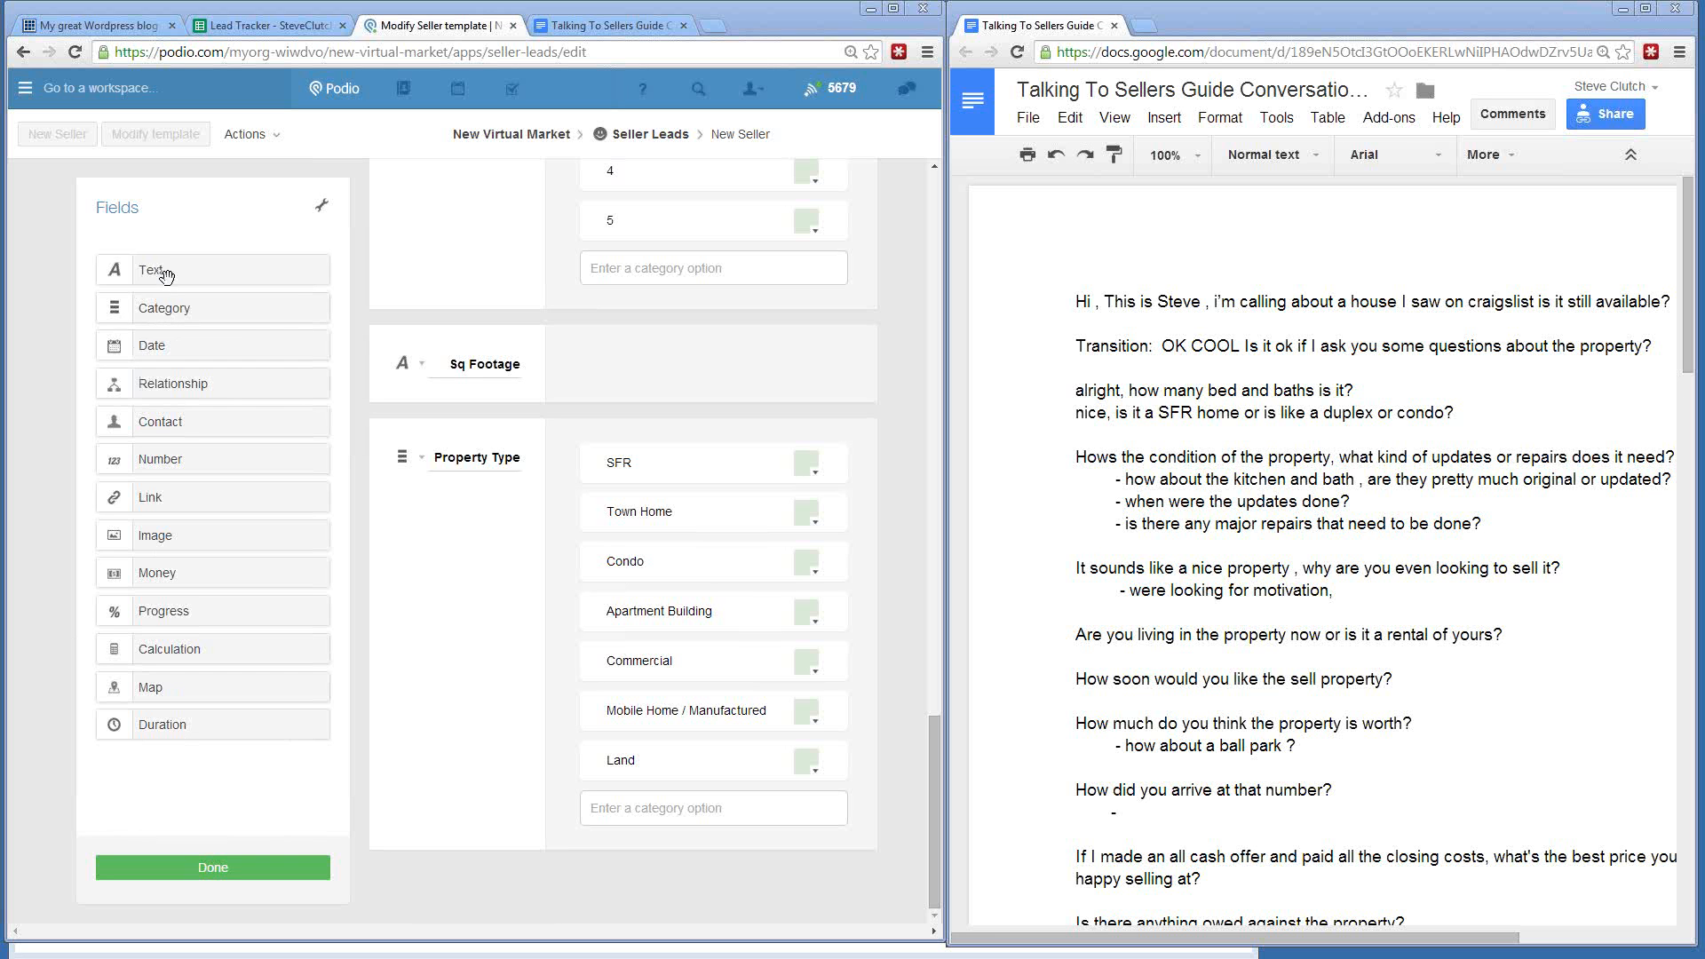
- Add a text field labelled Repairs below Property Type
{"action": "left_click_drag", "start_coordinate": [166, 276], "coordinate": [461, 878]}
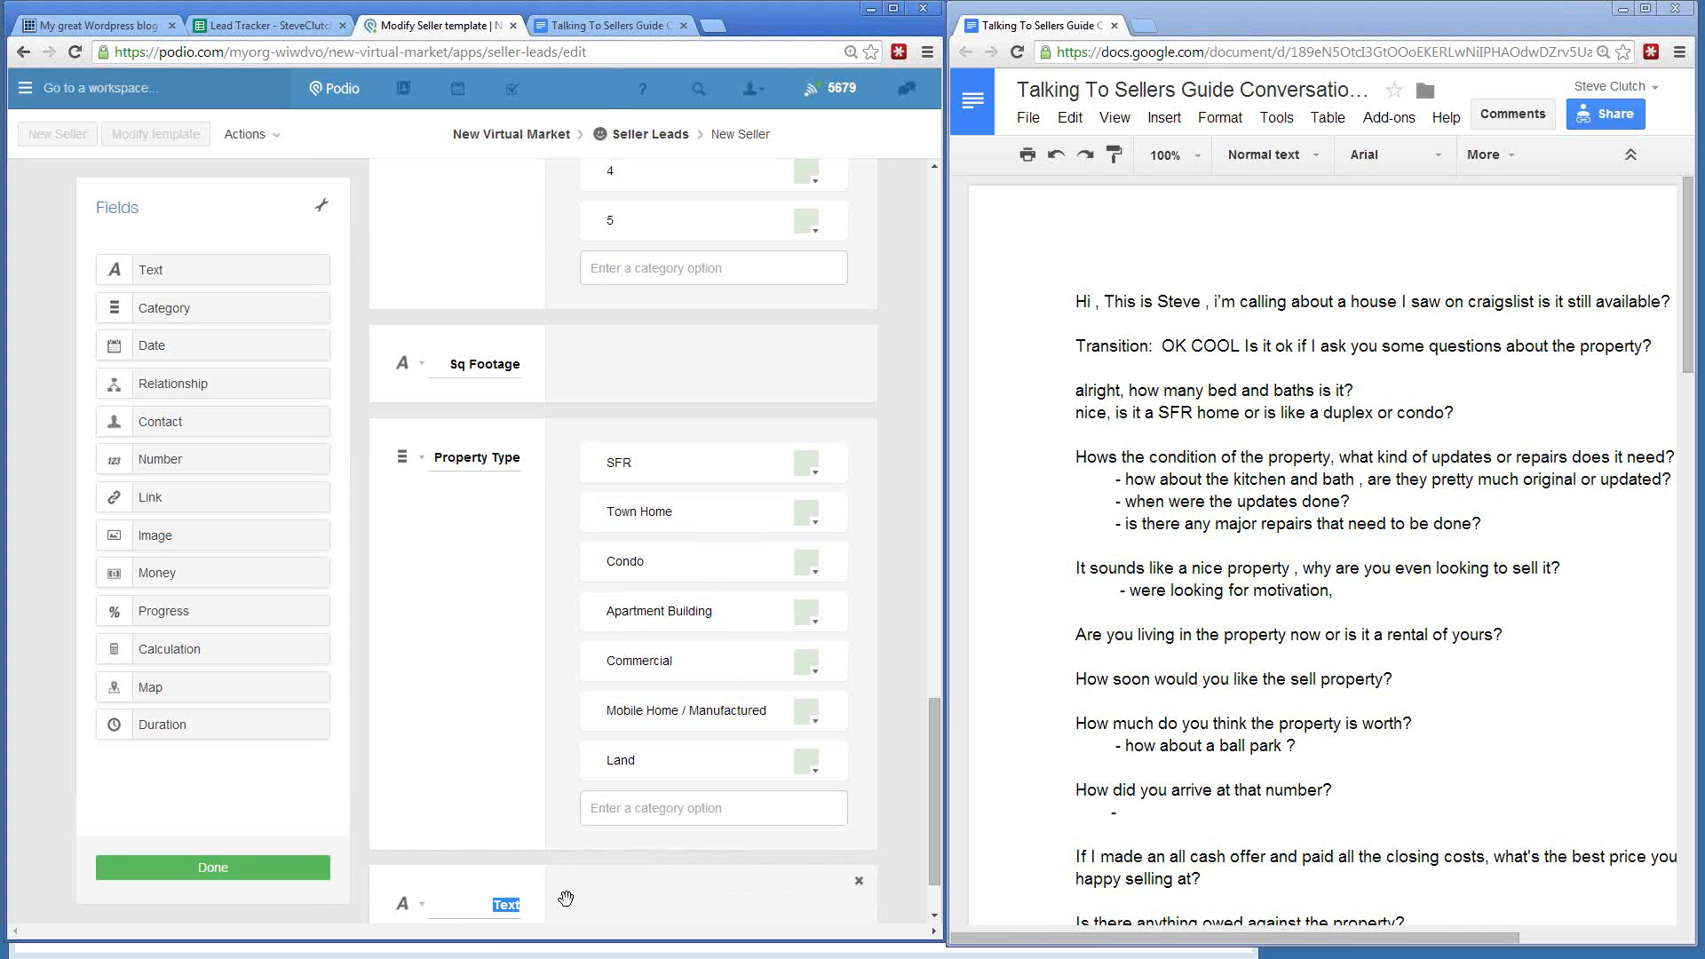
{"action": "type", "text": "Repairs"}
{"action": "scroll", "coordinate": [537, 595], "scroll_direction": "down", "scroll_amount": 1}
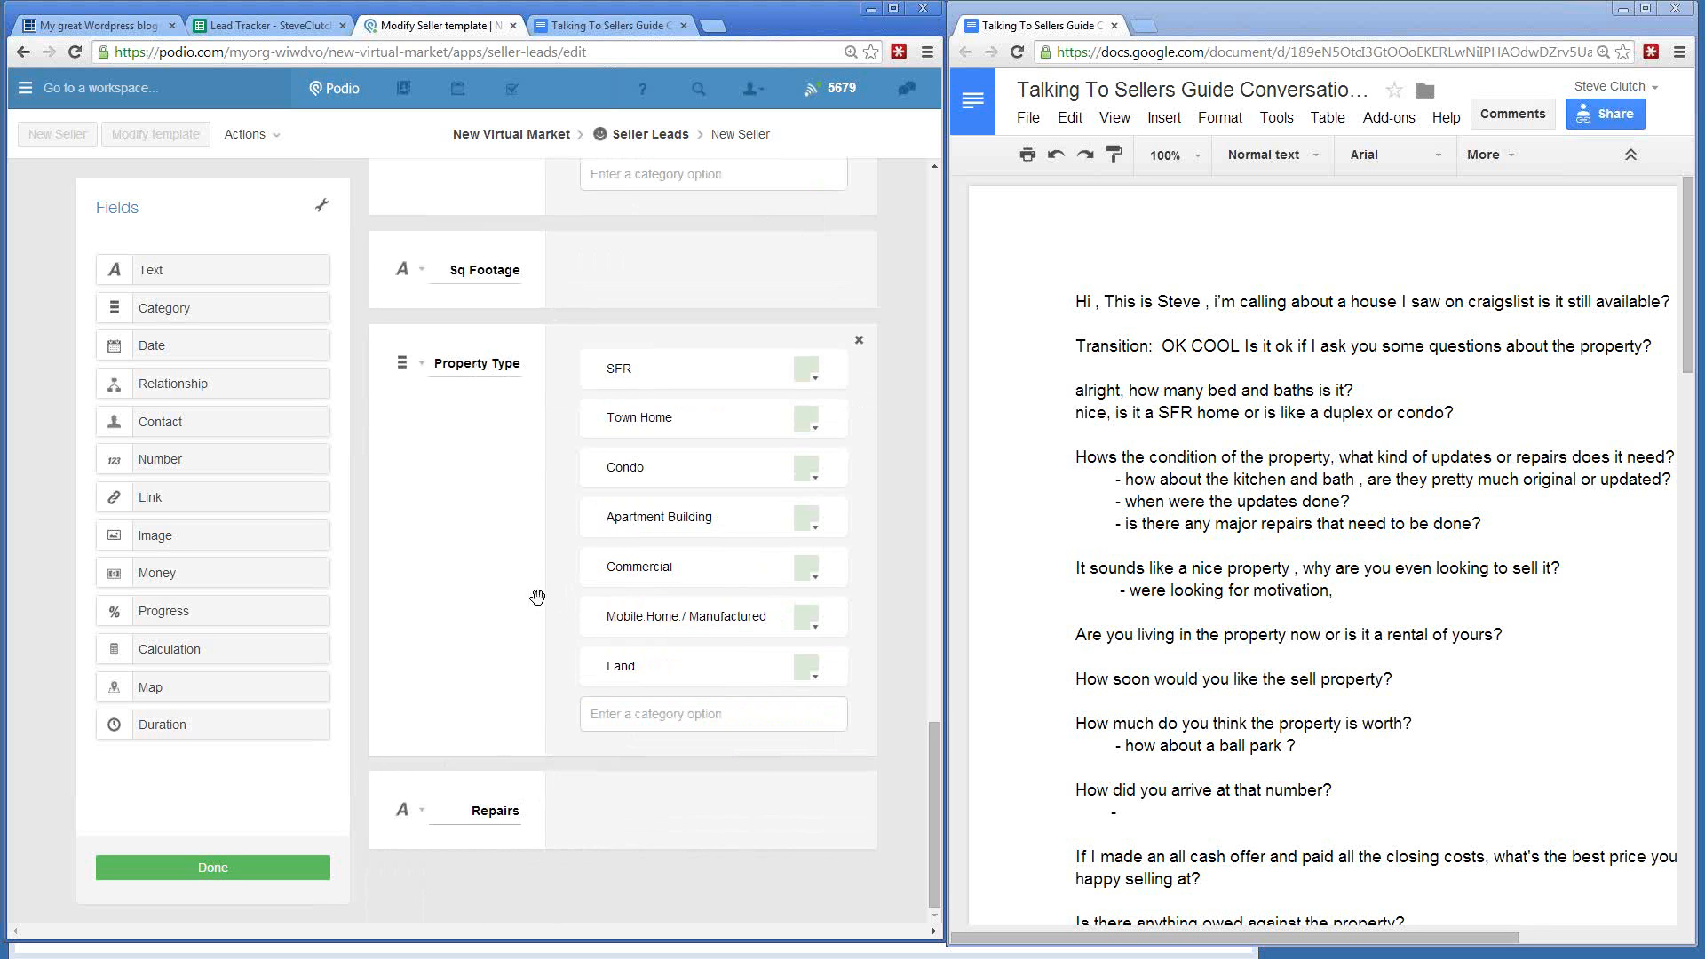
{"action": "left_click", "coordinate": [417, 812]}
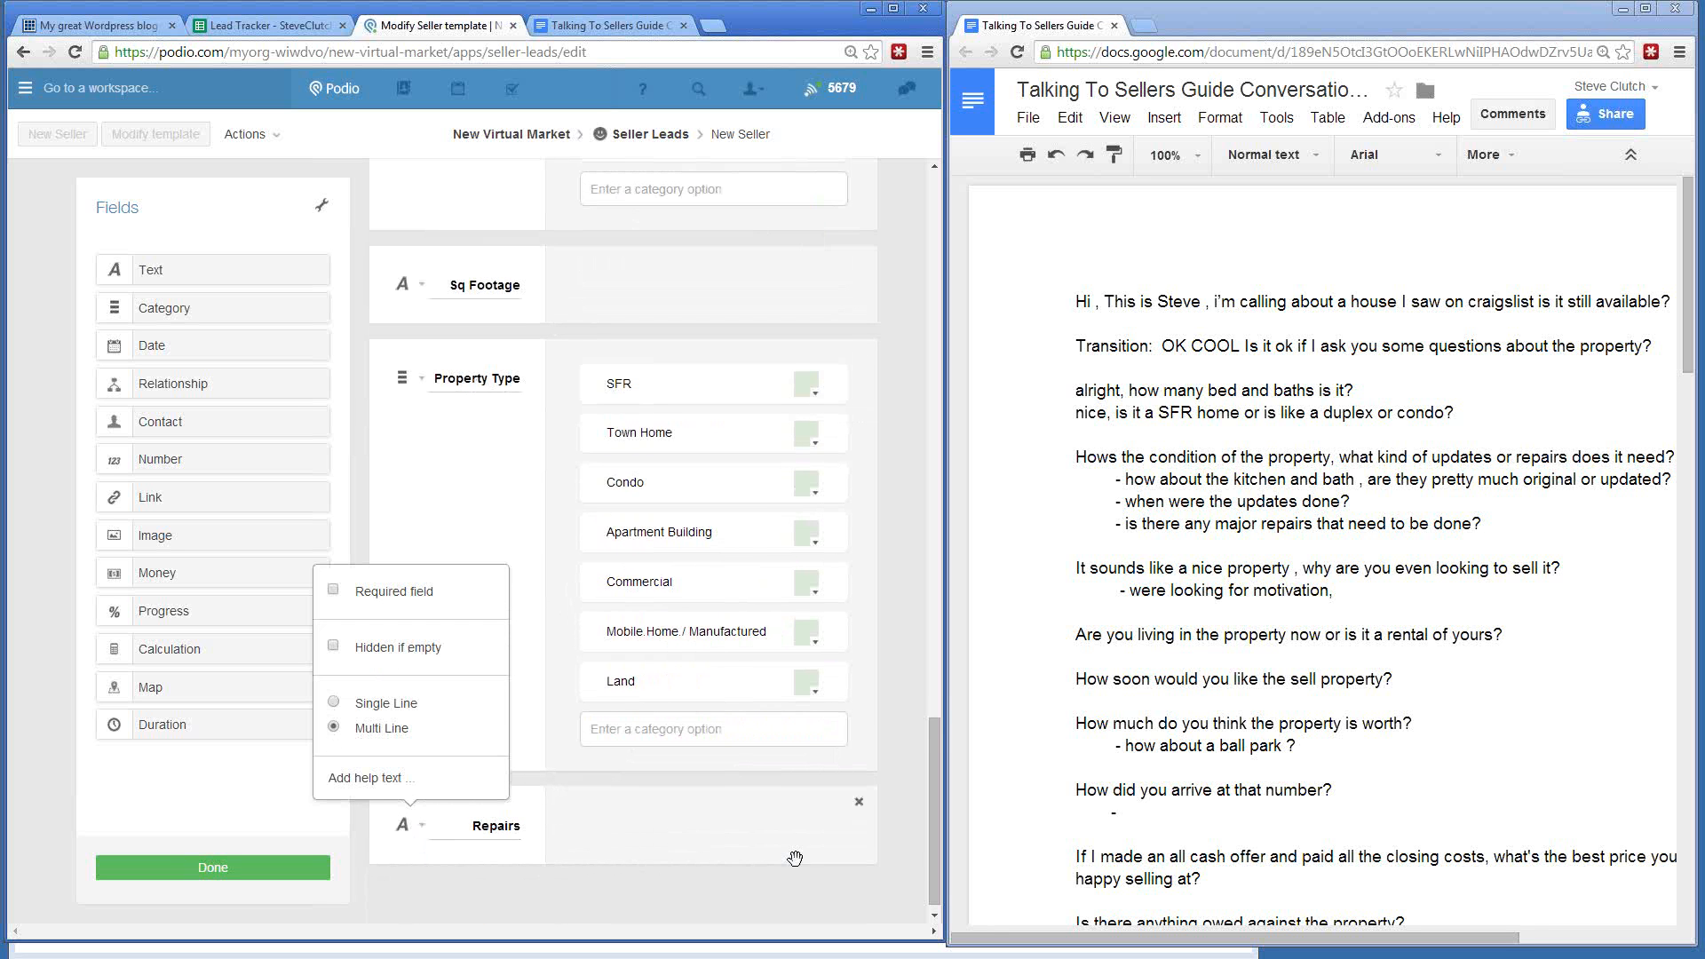
{"action": "left_click", "coordinate": [903, 849]}
{"action": "scroll", "coordinate": [731, 762], "scroll_direction": "down", "scroll_amount": 1}
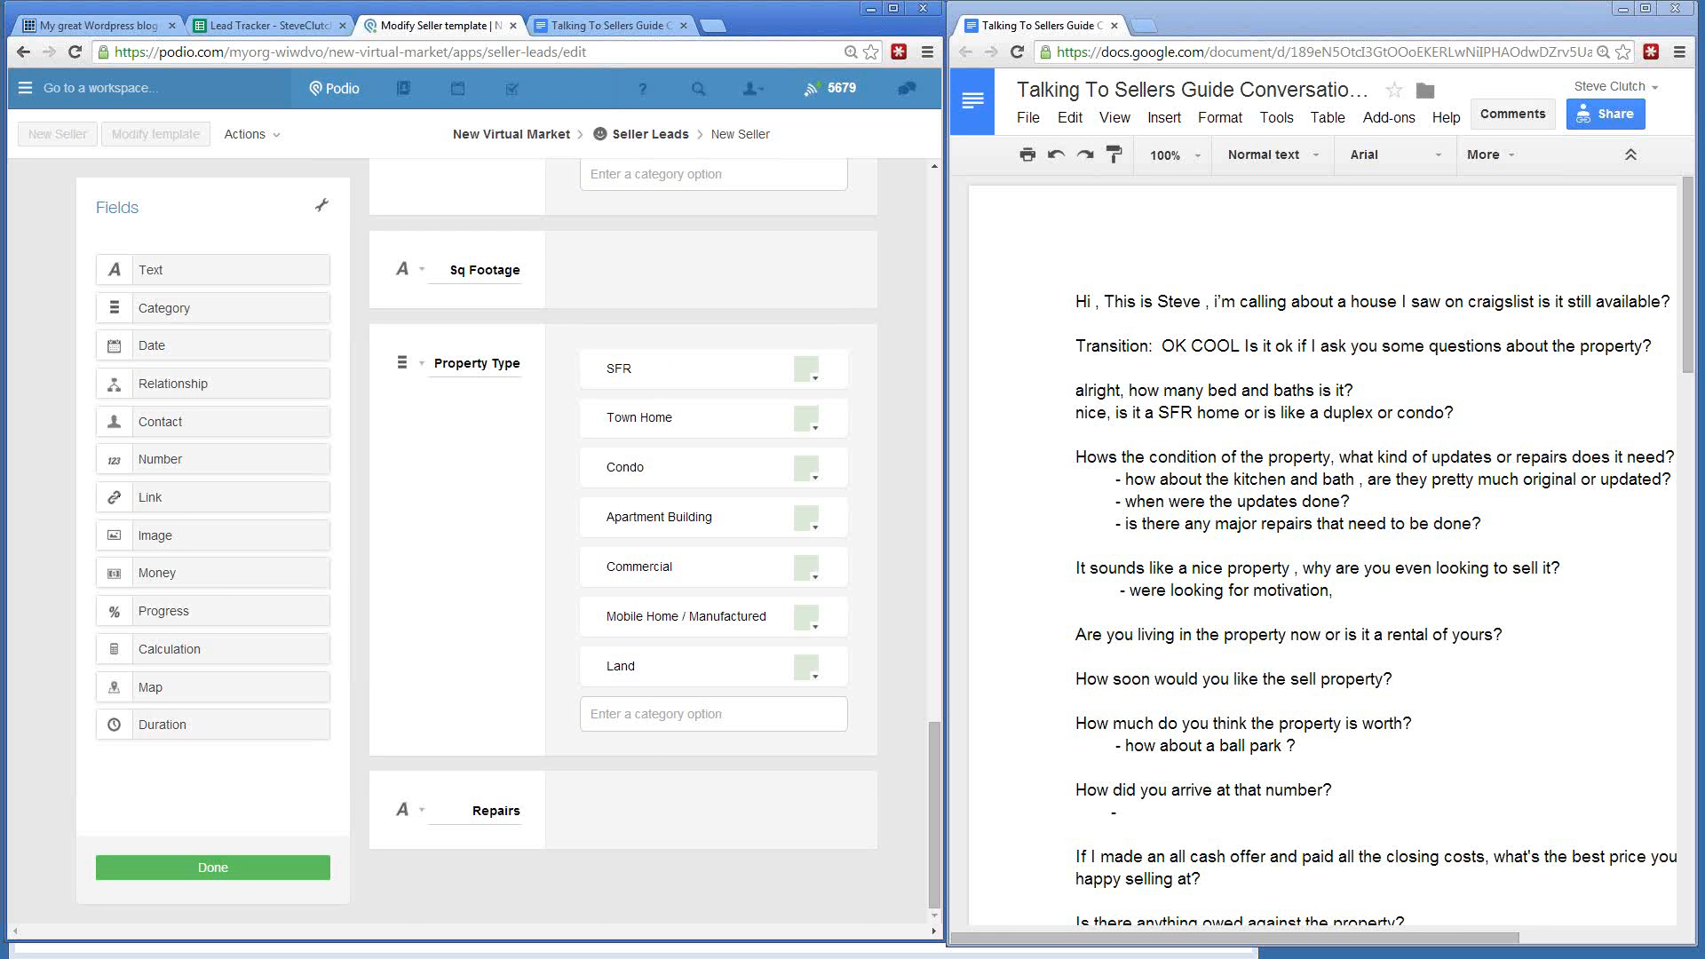
- Review the property type and condition questions in the Google Docs script
{"action": "left_click", "coordinate": [1119, 504]}
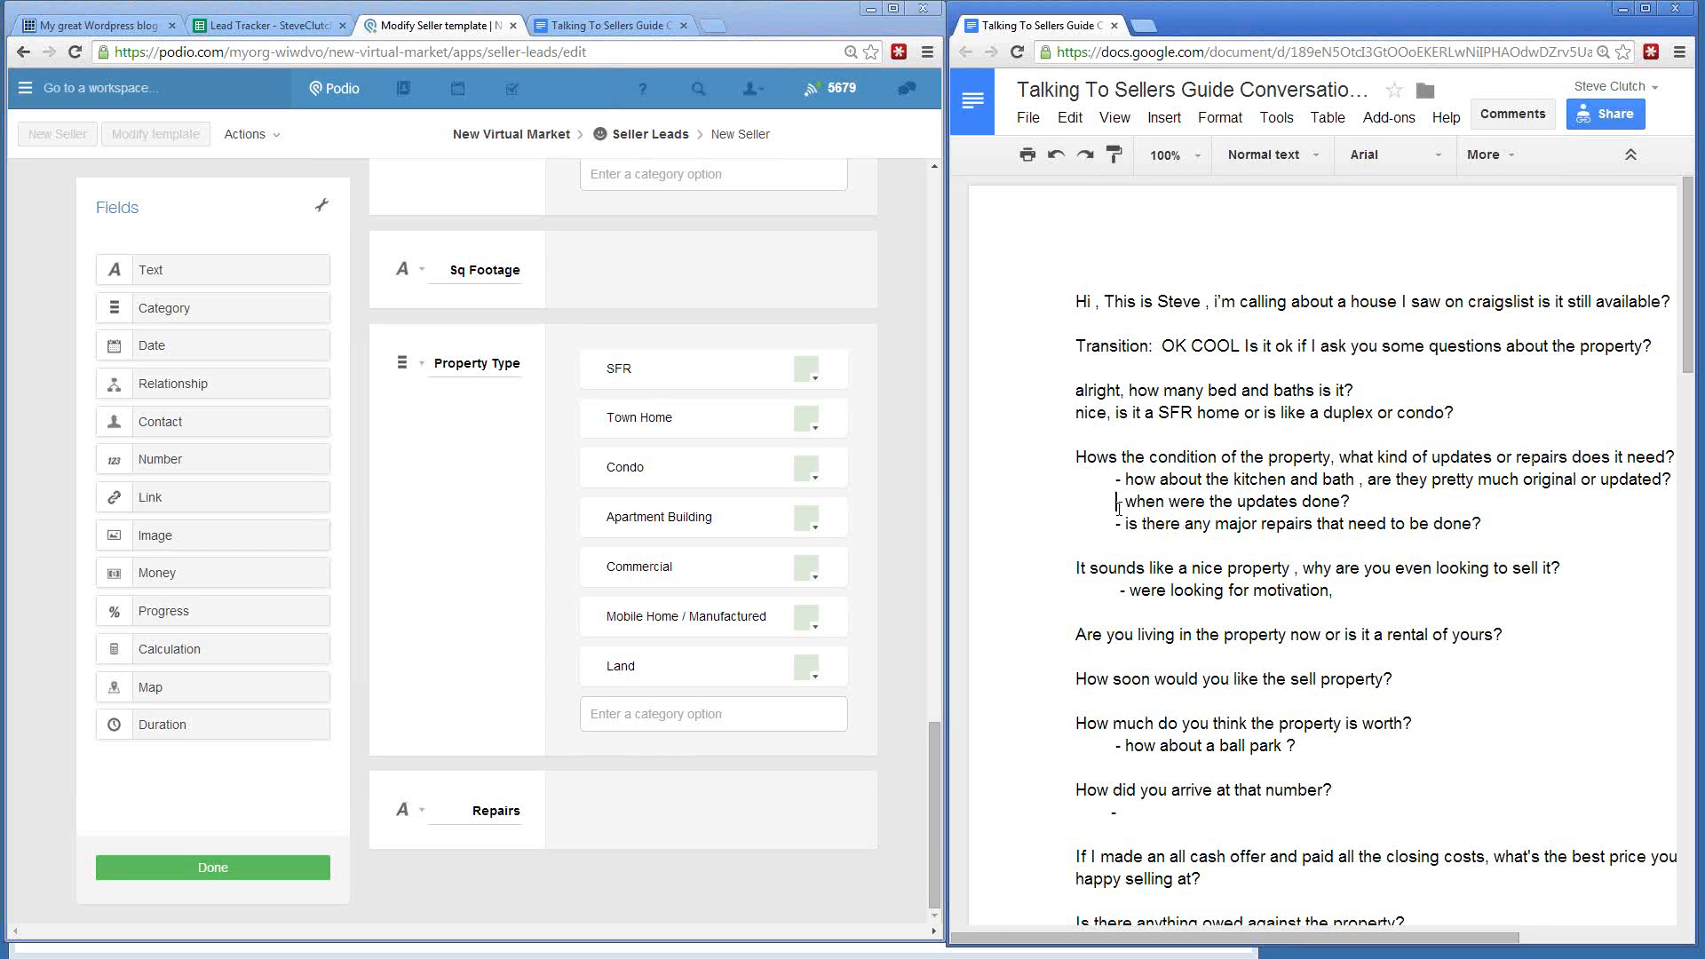
{"action": "left_click", "coordinate": [1076, 372]}
{"action": "left_click_drag", "start_coordinate": [1058, 412], "coordinate": [1402, 421]}
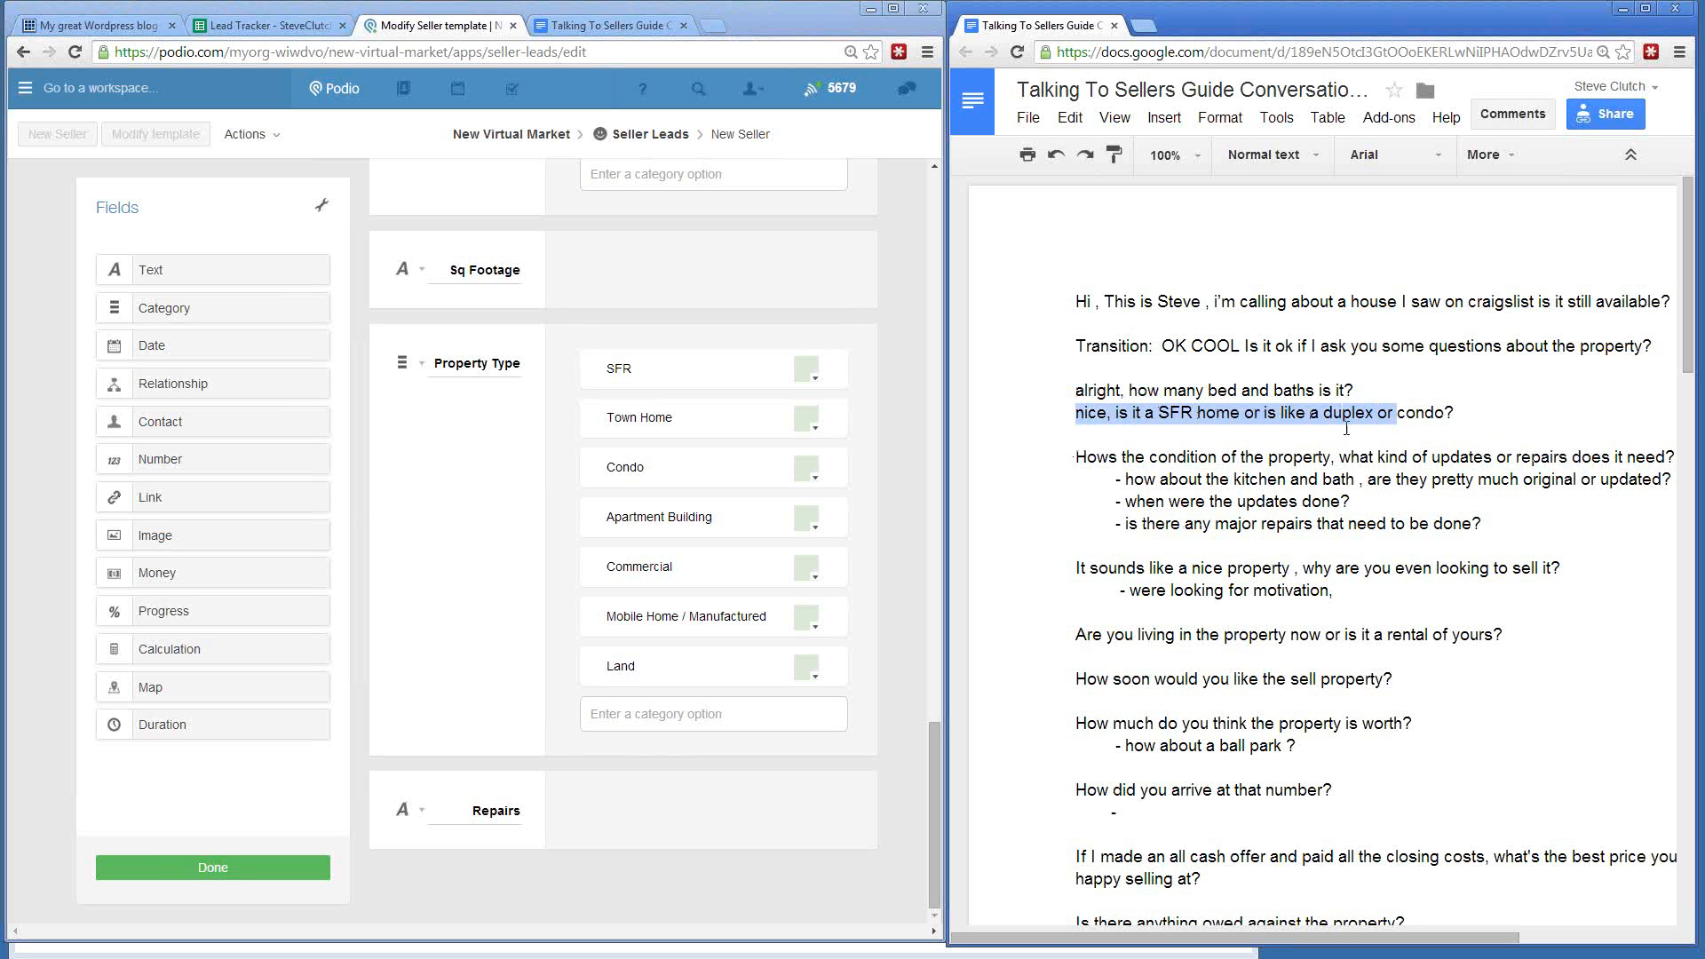
{"action": "left_click_drag", "start_coordinate": [1076, 461], "coordinate": [1391, 461]}
{"action": "left_click", "coordinate": [1319, 461]}
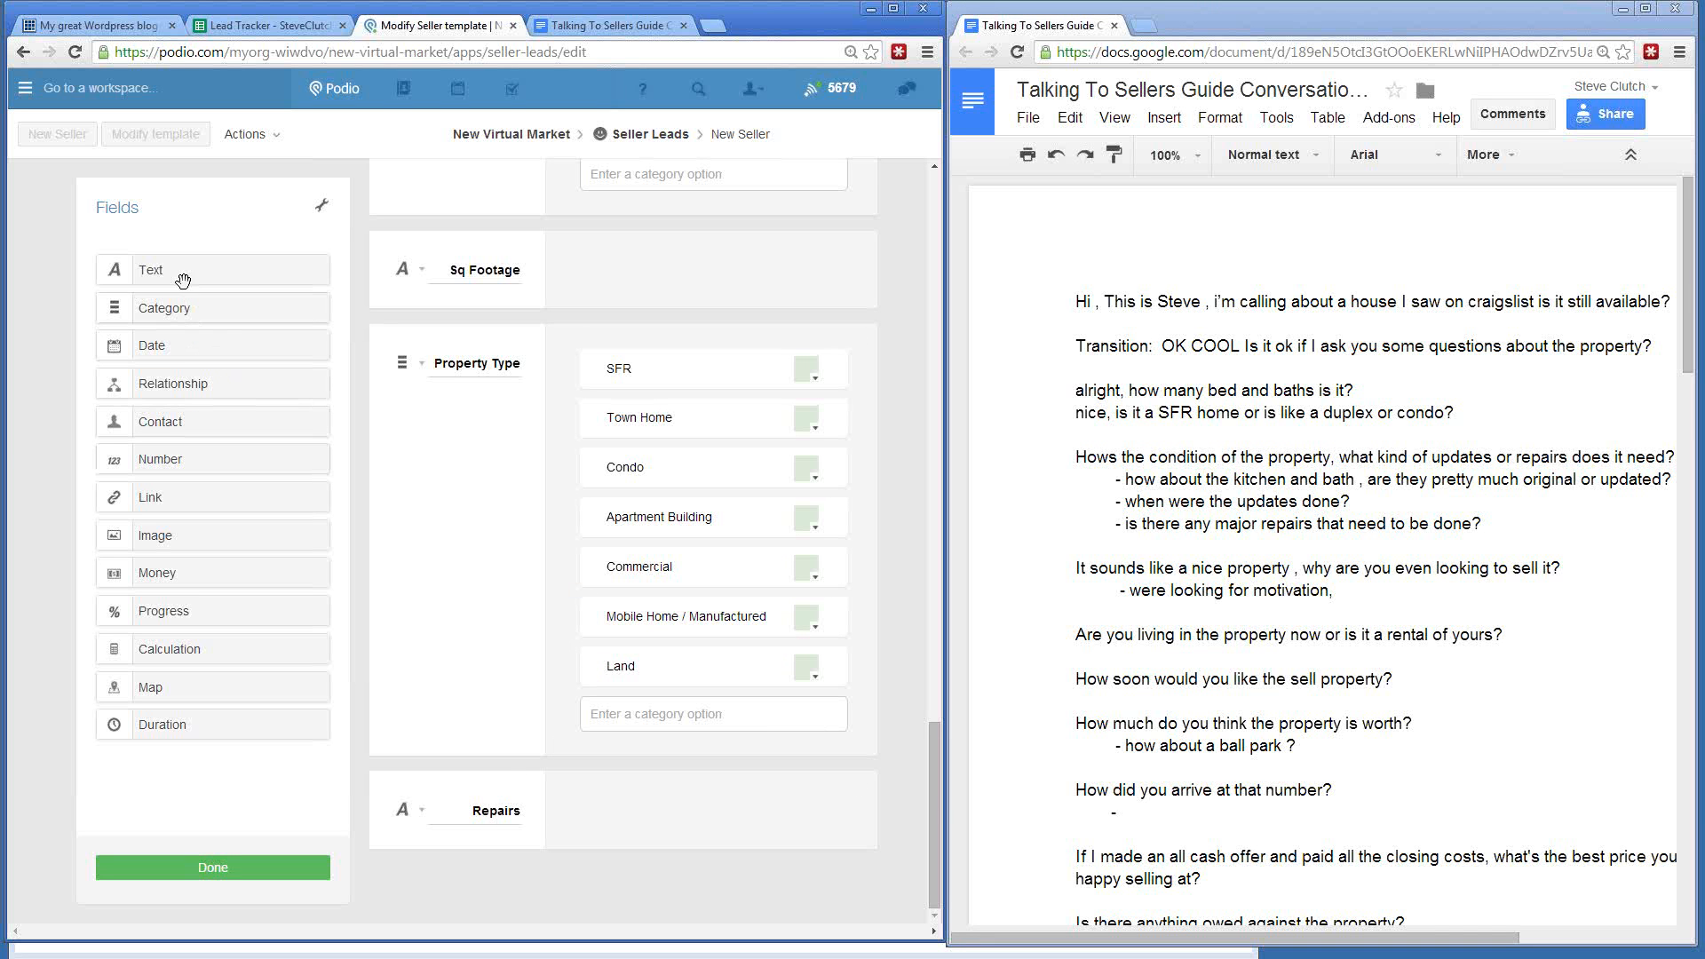
- Add a text field labelled Why Selling below Repairs
{"action": "left_click_drag", "start_coordinate": [183, 269], "coordinate": [452, 876]}
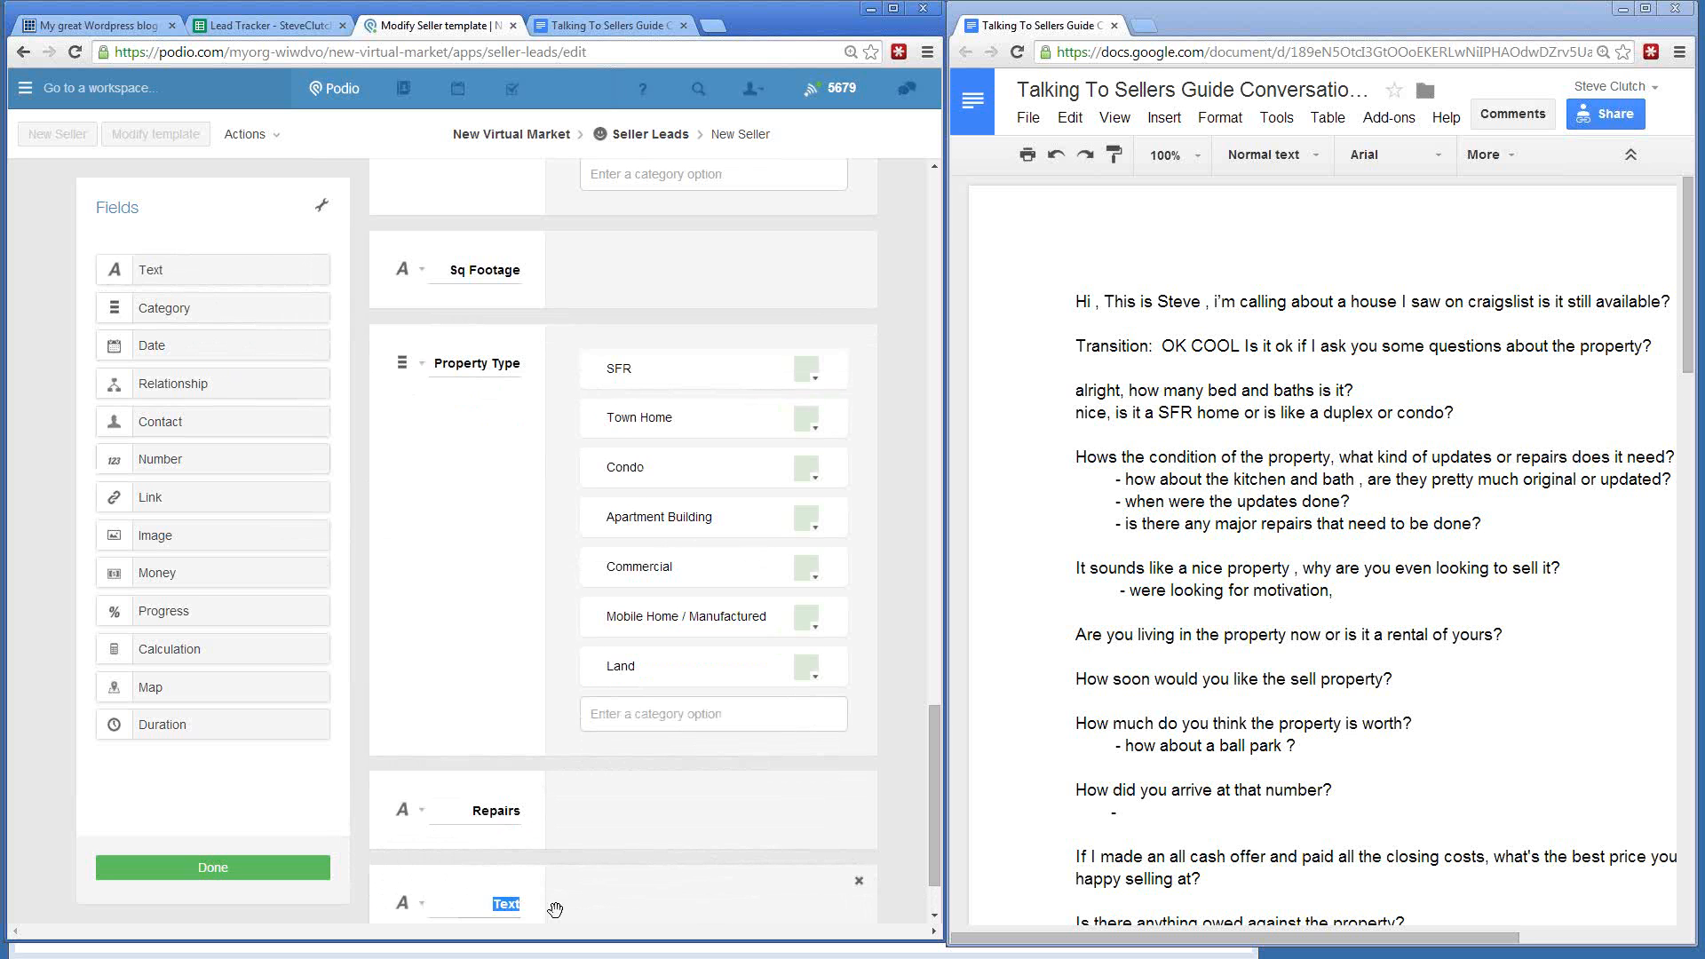
{"action": "type", "text": "Why"}
{"action": "key", "text": "BackSpace"}
{"action": "key", "text": "BackSpace"}
{"action": "key", "text": "BackSpace"}
{"action": "type", "text": "why"}
{"action": "key", "text": "BackSpace"}
{"action": "key", "text": "BackSpace"}
{"action": "key", "text": "BackSpace"}
{"action": "type", "text": "w"}
{"action": "key", "text": "BackSpace"}
{"action": "type", "text": "Why Seller"}
{"action": "key", "text": "BackSpace"}
{"action": "key", "text": "BackSpace"}
{"action": "type", "text": "ing"}
{"action": "scroll", "coordinate": [476, 543], "scroll_direction": "down", "scroll_amount": 1}
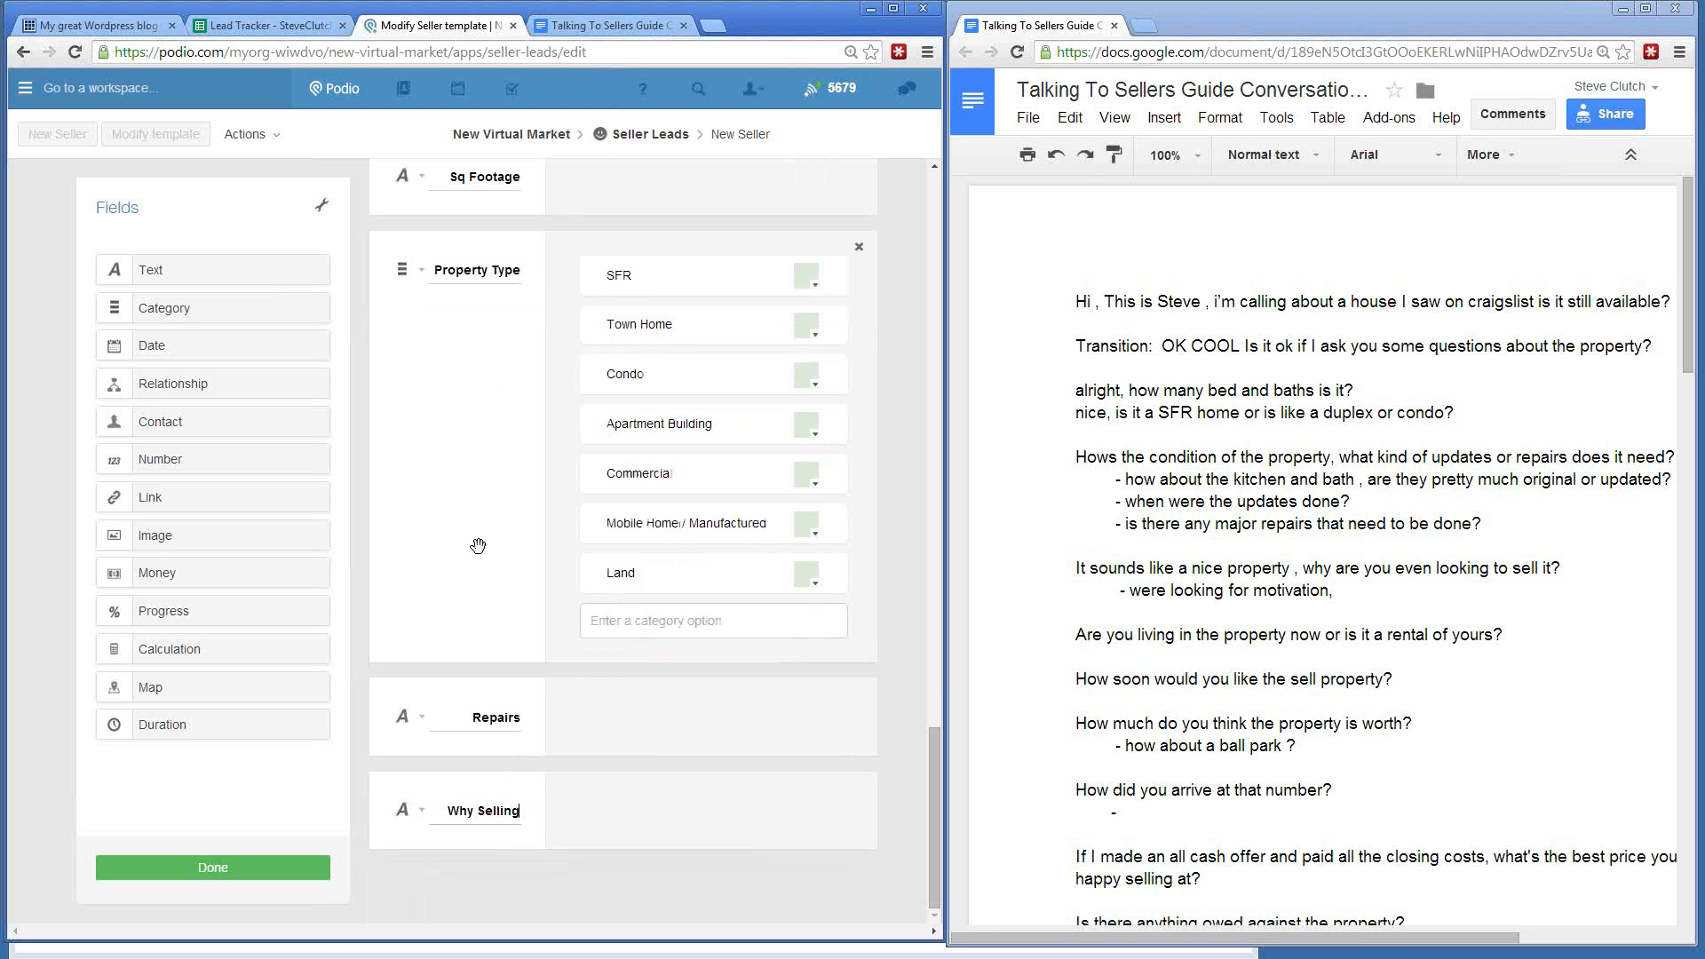
{"action": "left_click", "coordinate": [597, 824]}
- Highlight the next question in the Google Docs script and scroll further down
{"action": "left_click_drag", "start_coordinate": [1076, 634], "coordinate": [1381, 634]}
{"action": "left_click", "coordinate": [1374, 634]}
{"action": "scroll", "coordinate": [1091, 636], "scroll_direction": "down", "scroll_amount": 1}
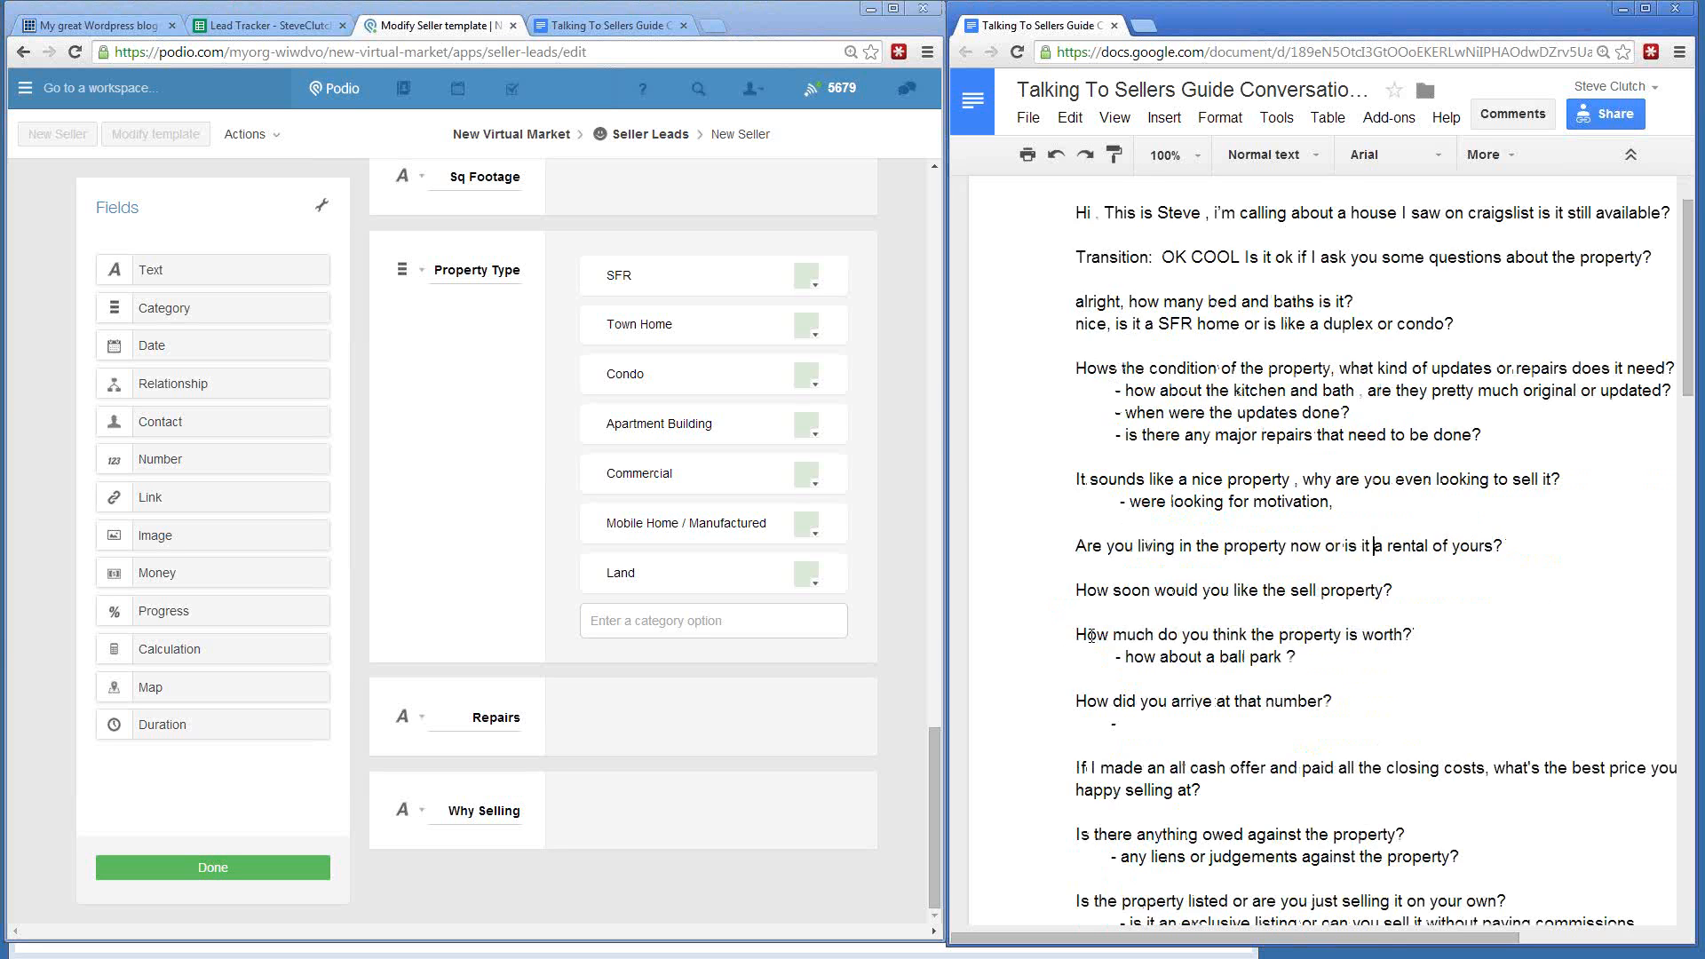
{"action": "scroll", "coordinate": [1092, 635], "scroll_direction": "down", "scroll_amount": 2}
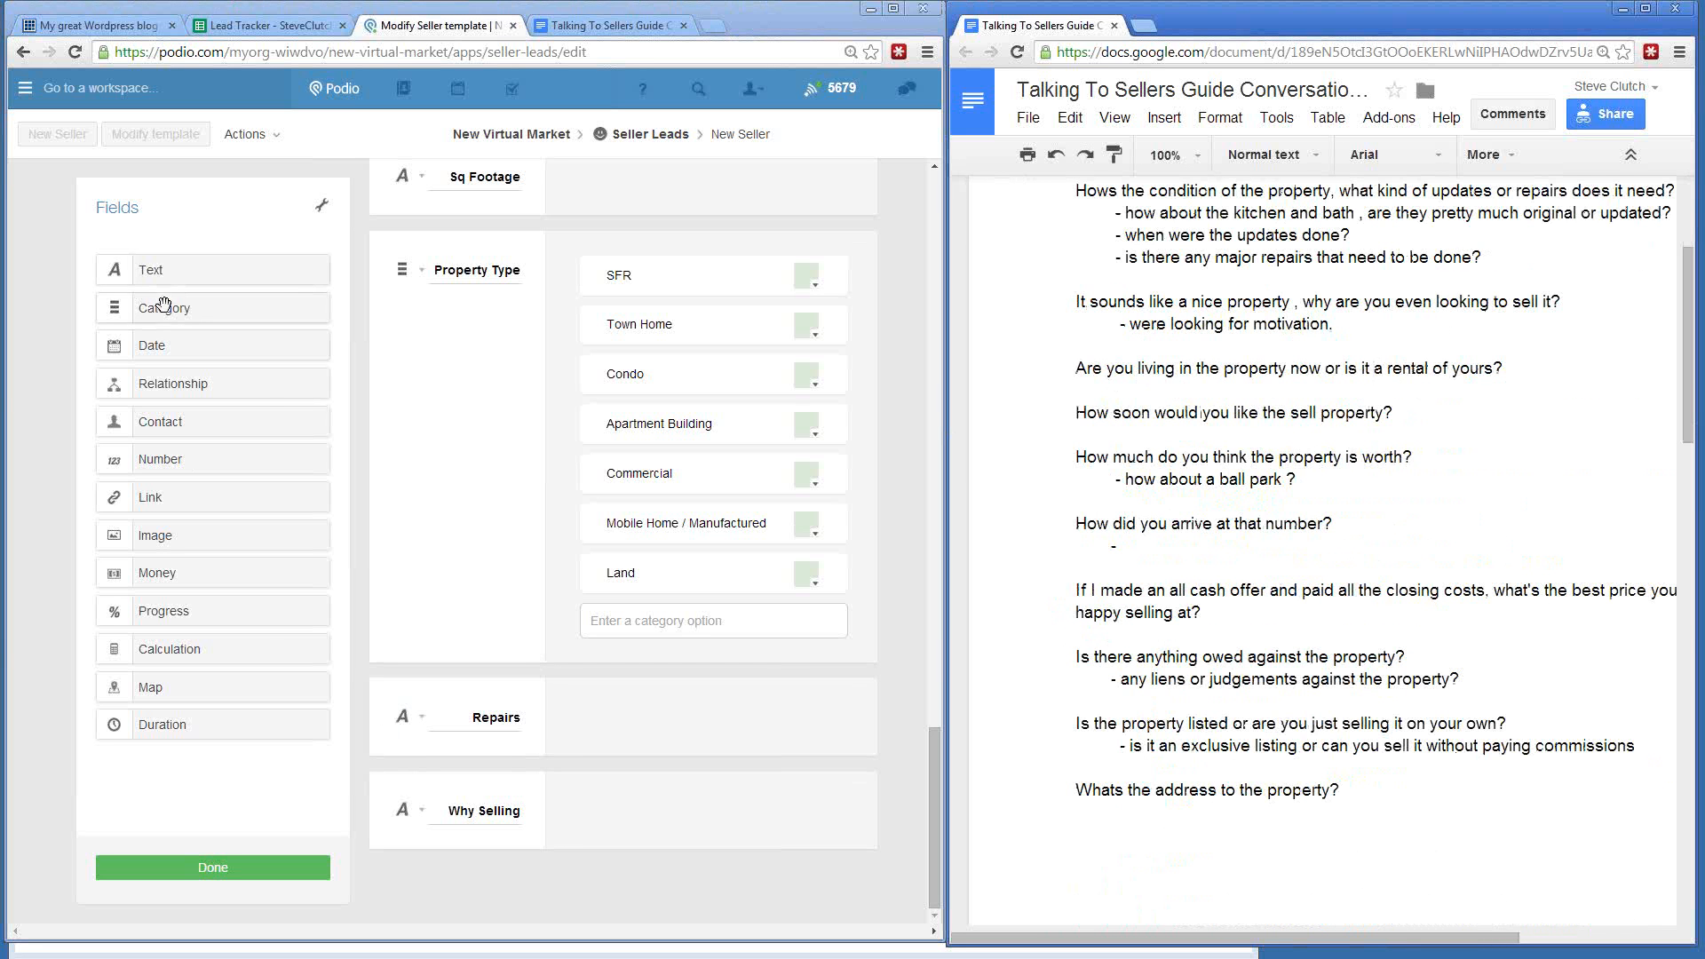
- Add a category field named Occupancy below Why Selling
{"action": "left_click_drag", "start_coordinate": [164, 306], "coordinate": [471, 813]}
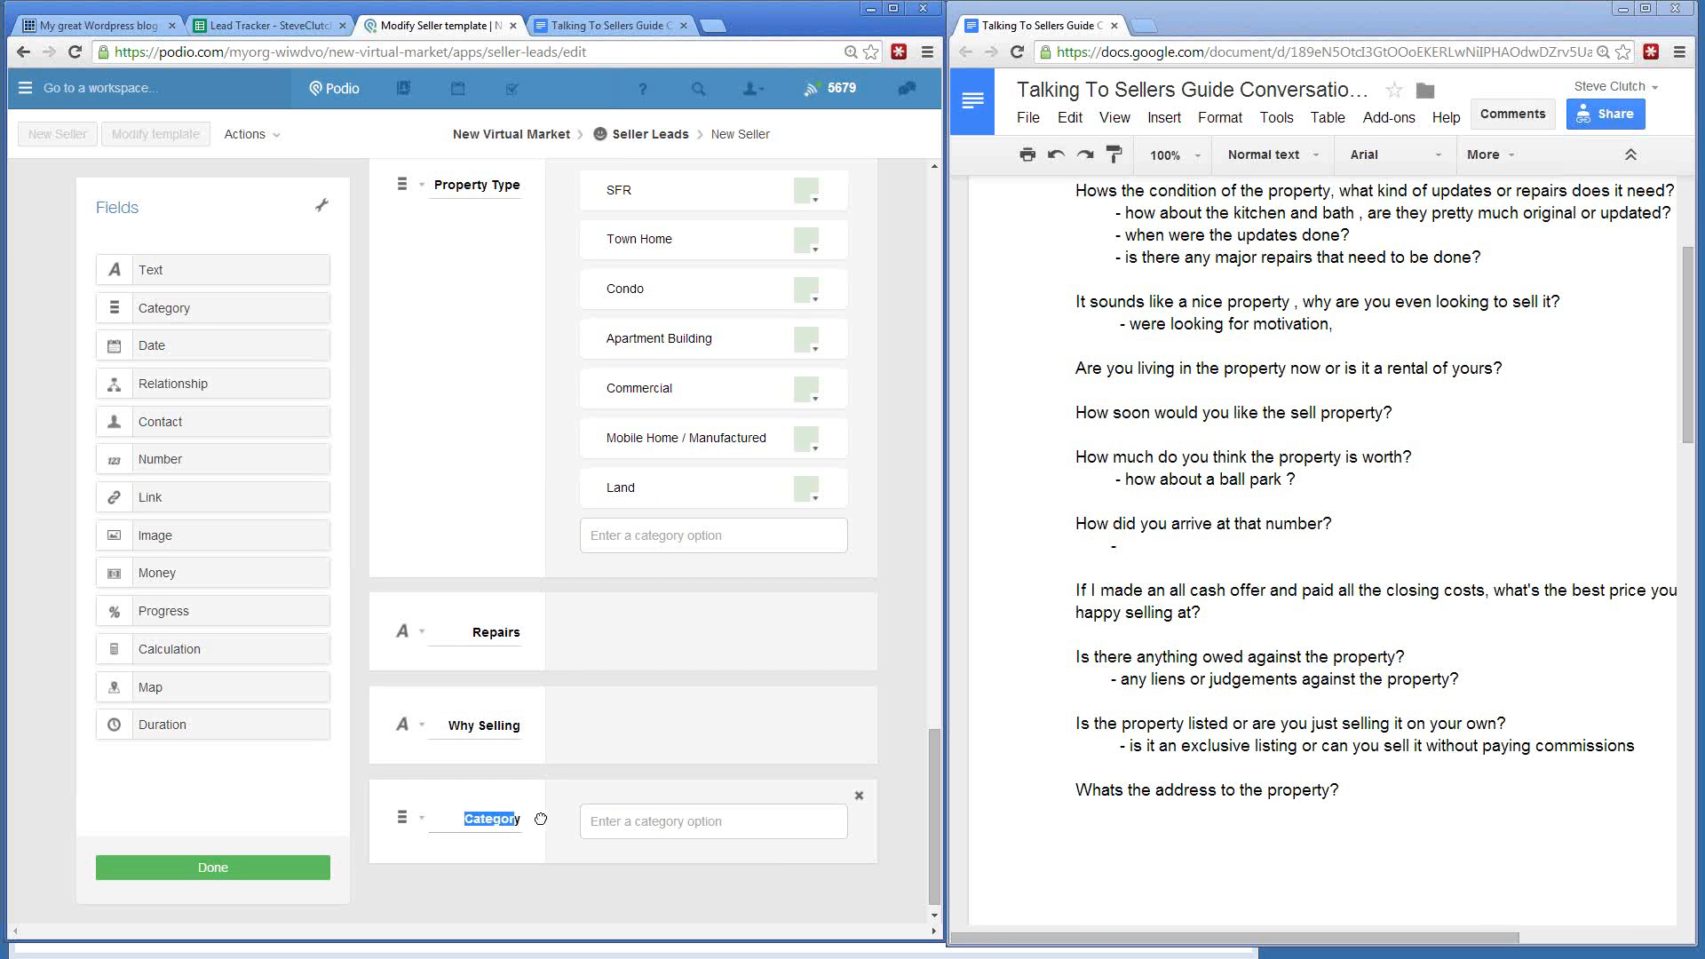
{"action": "type", "text": "C"}
{"action": "type", "text": "Occupancy"}
{"action": "key", "text": "Tab"}
- Give Occupancy the options Owner, Tenant, Vacant and Friend Family Temporary
{"action": "type", "text": "Owner"}
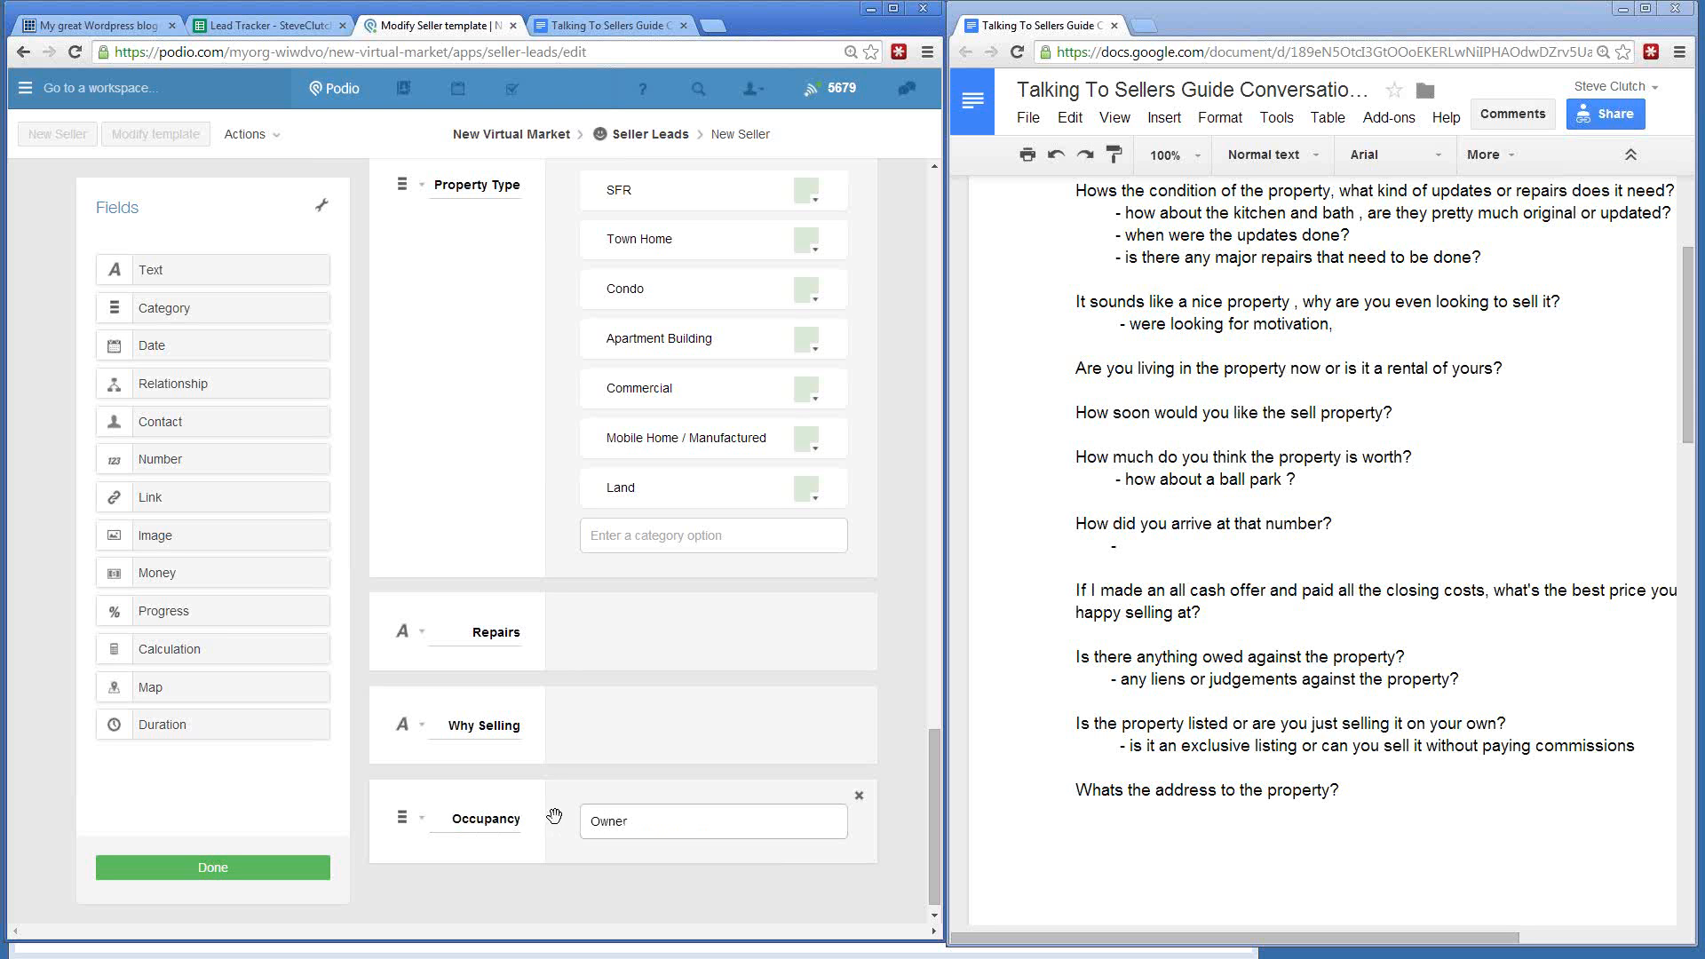
{"action": "key", "text": "Return"}
{"action": "type", "text": "Tenant"}
{"action": "key", "text": "Return"}
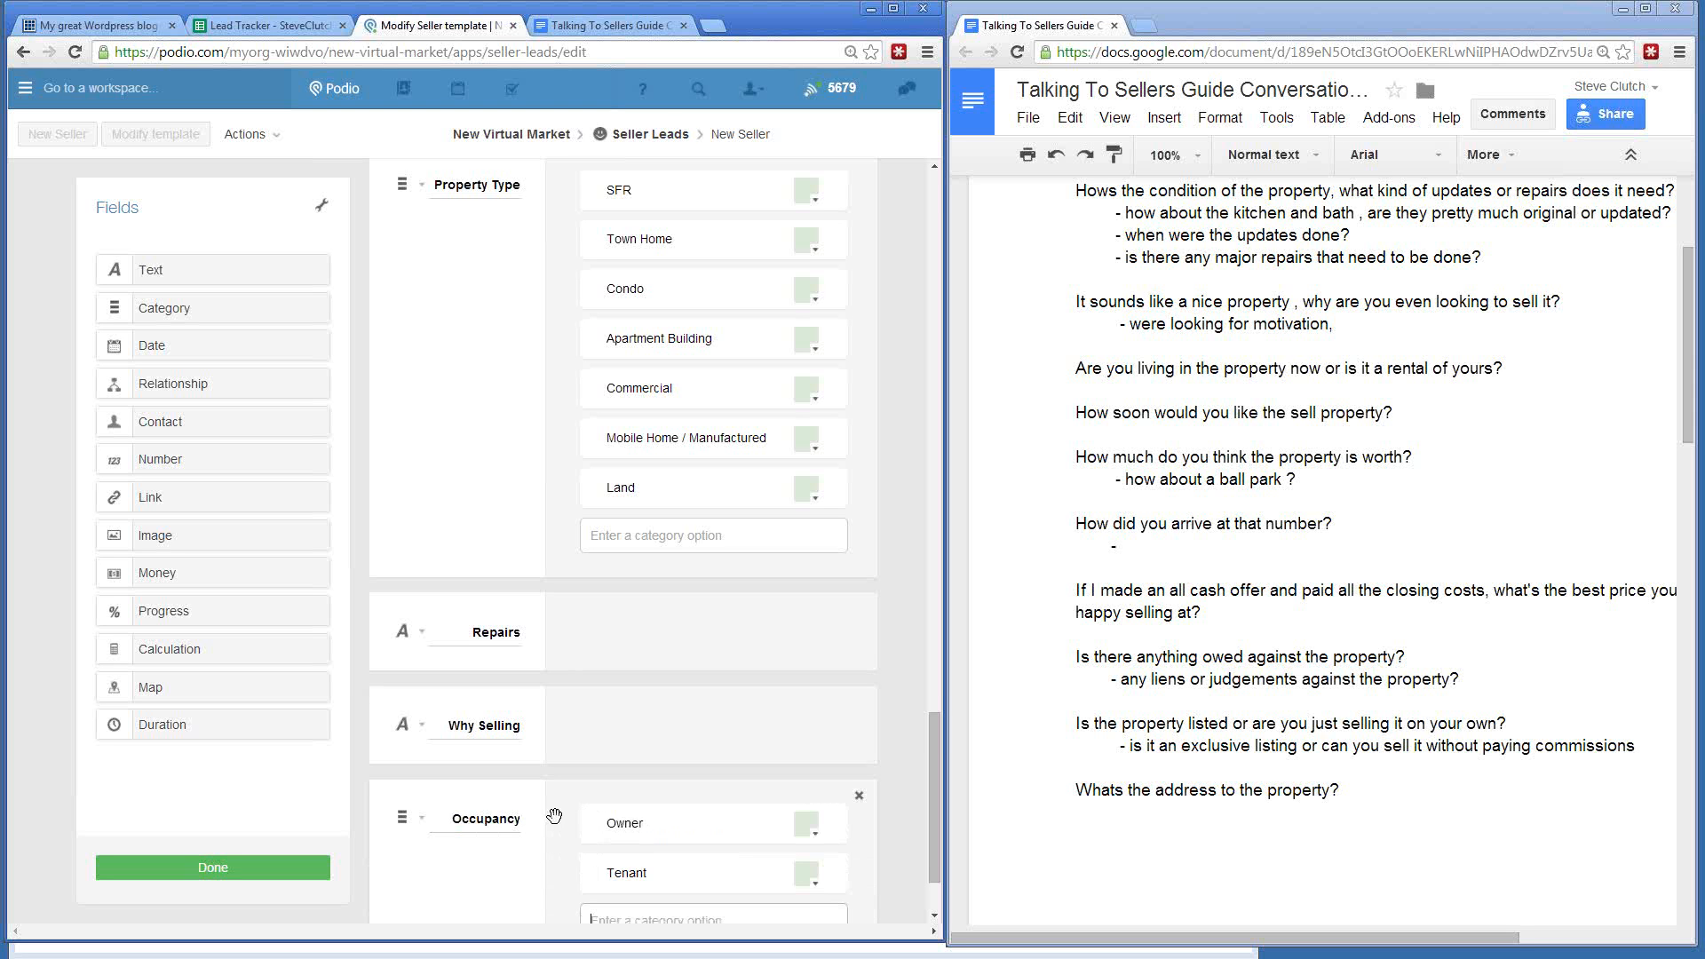
{"action": "type", "text": "Vacant"}
{"action": "key", "text": "Return"}
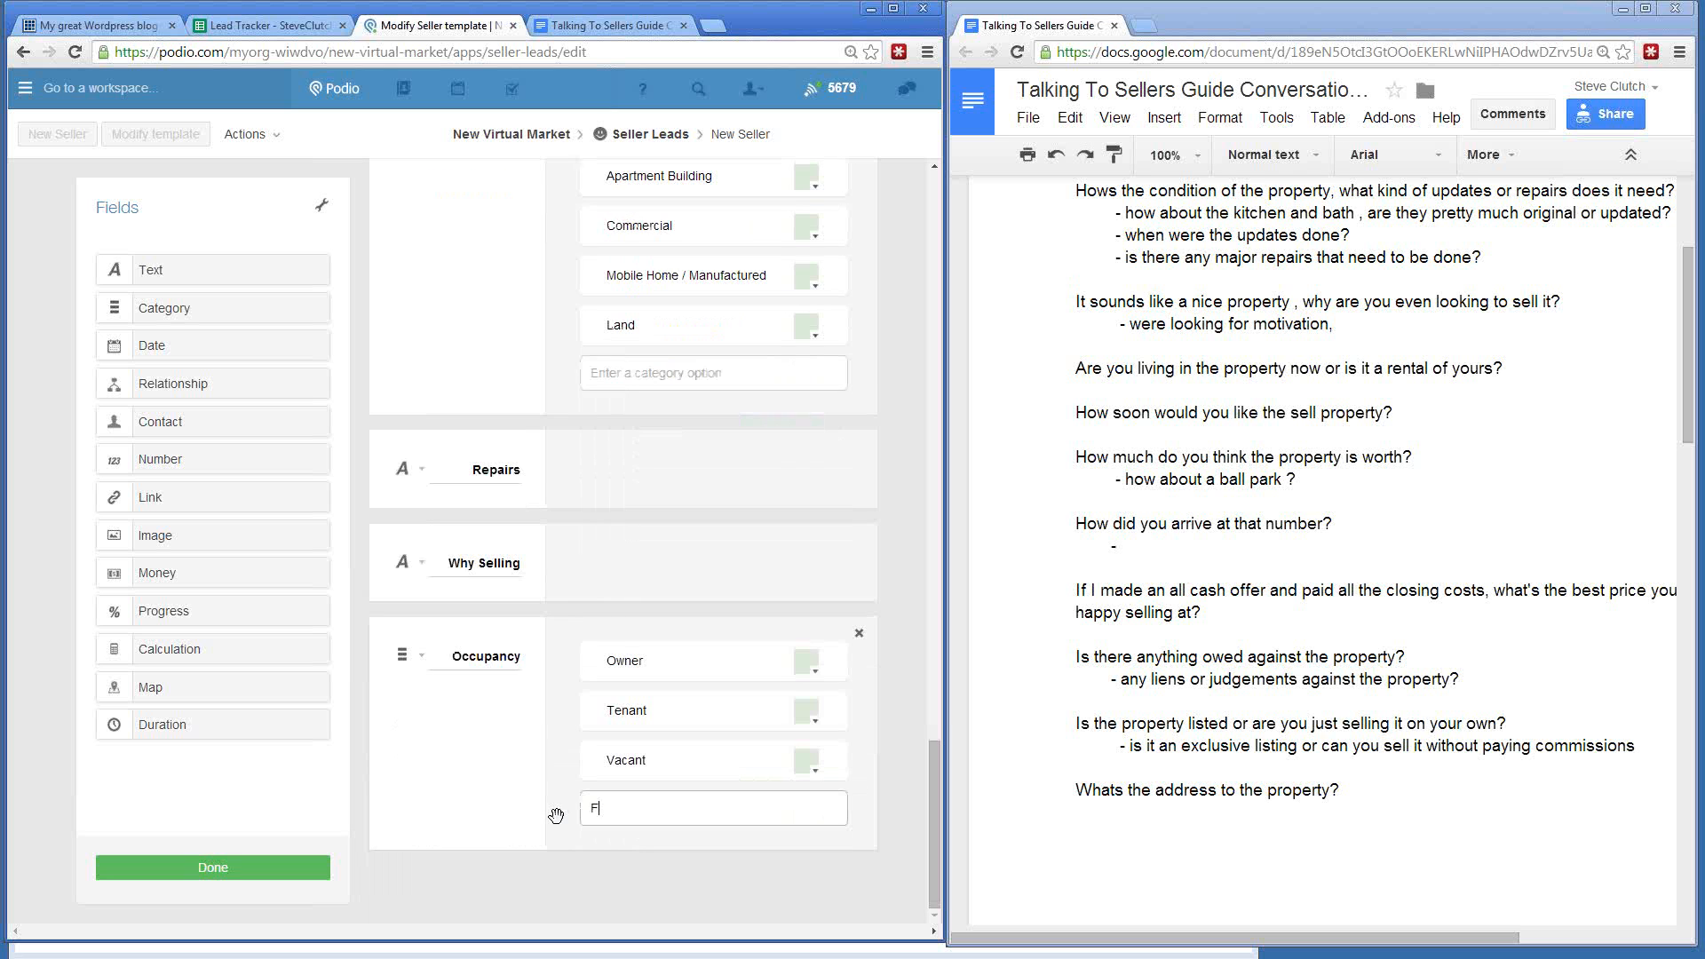
{"action": "type", "text": "Friend "}
{"action": "type", "text": "Family Temor"}
{"action": "type", "text": "porary"}
{"action": "key", "text": "Return"}
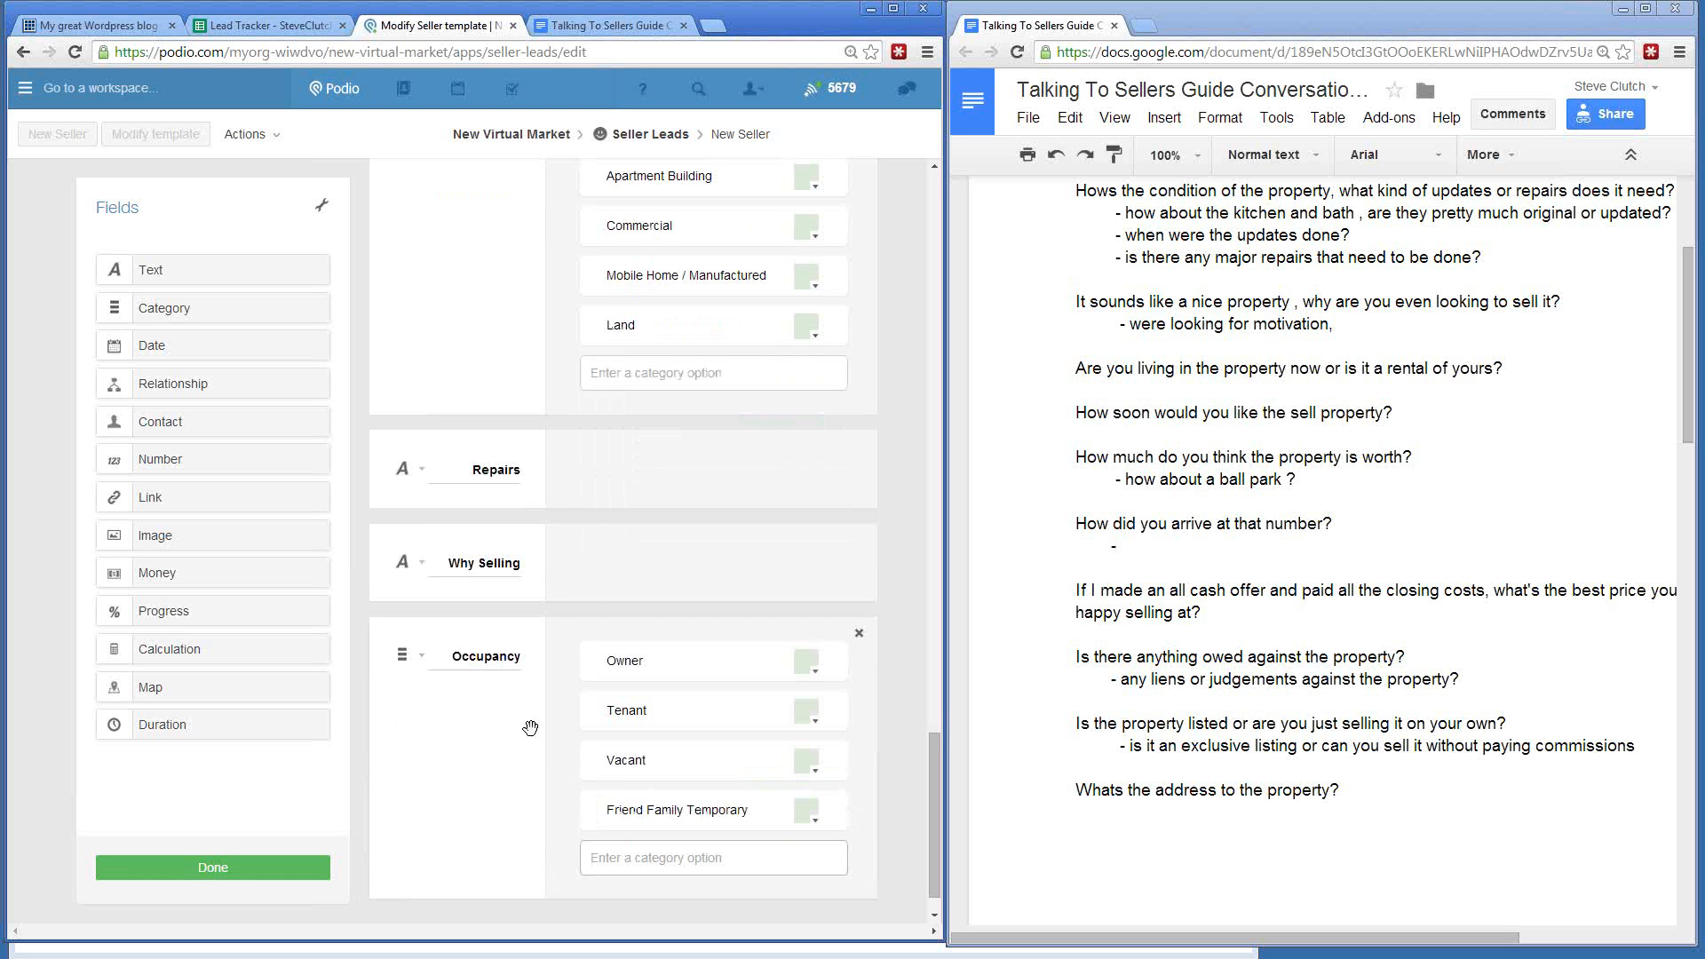
- Highlight the how-soon question in the script guide
{"action": "scroll", "coordinate": [515, 711], "scroll_direction": "down", "scroll_amount": 1}
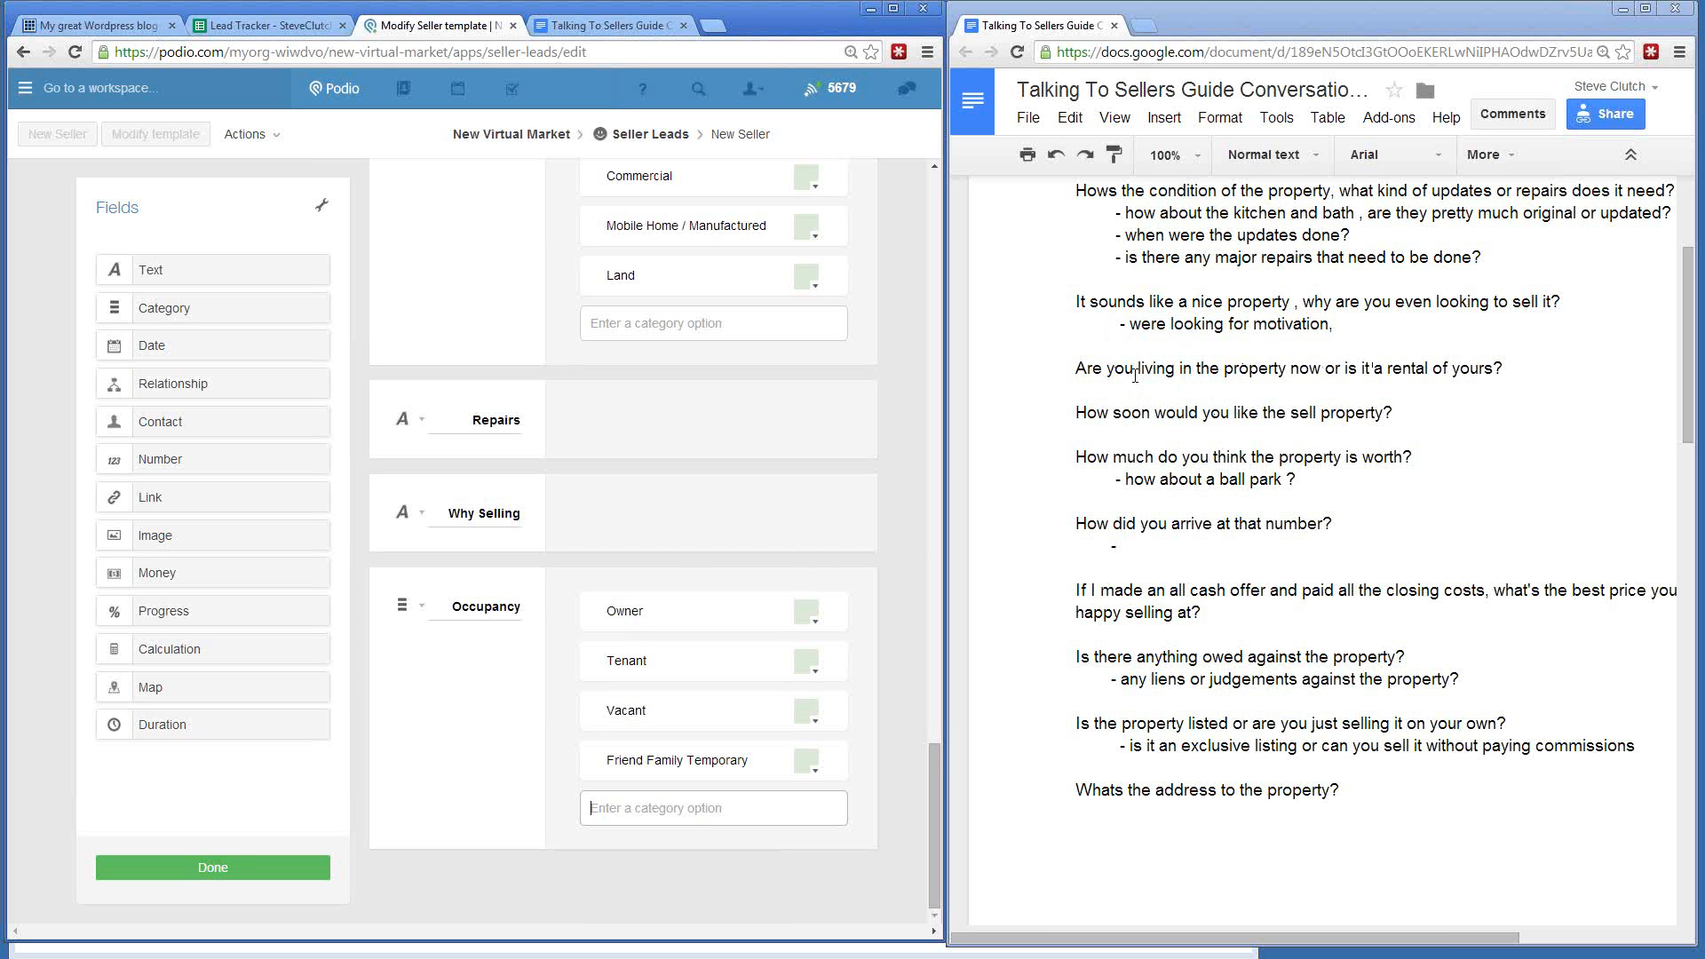
{"action": "left_click_drag", "start_coordinate": [1077, 414], "coordinate": [1334, 414]}
{"action": "left_click", "coordinate": [1329, 414]}
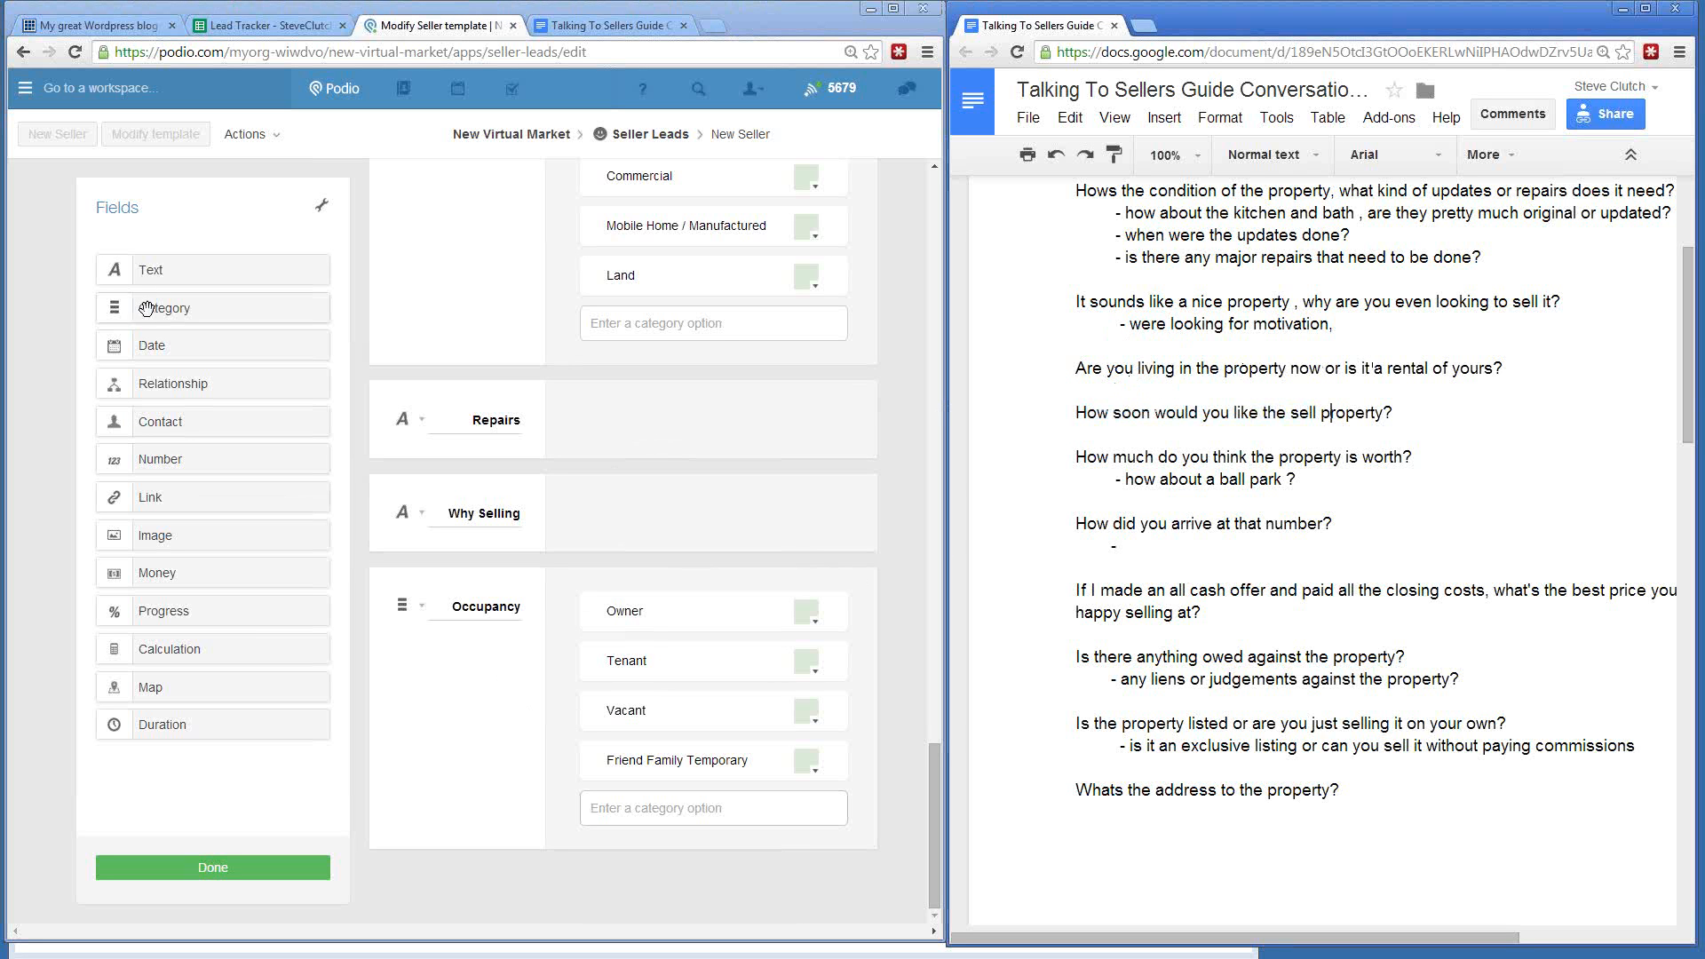
- Add a category field named TimeFrame below Occupancy
{"action": "left_click_drag", "start_coordinate": [142, 307], "coordinate": [457, 895]}
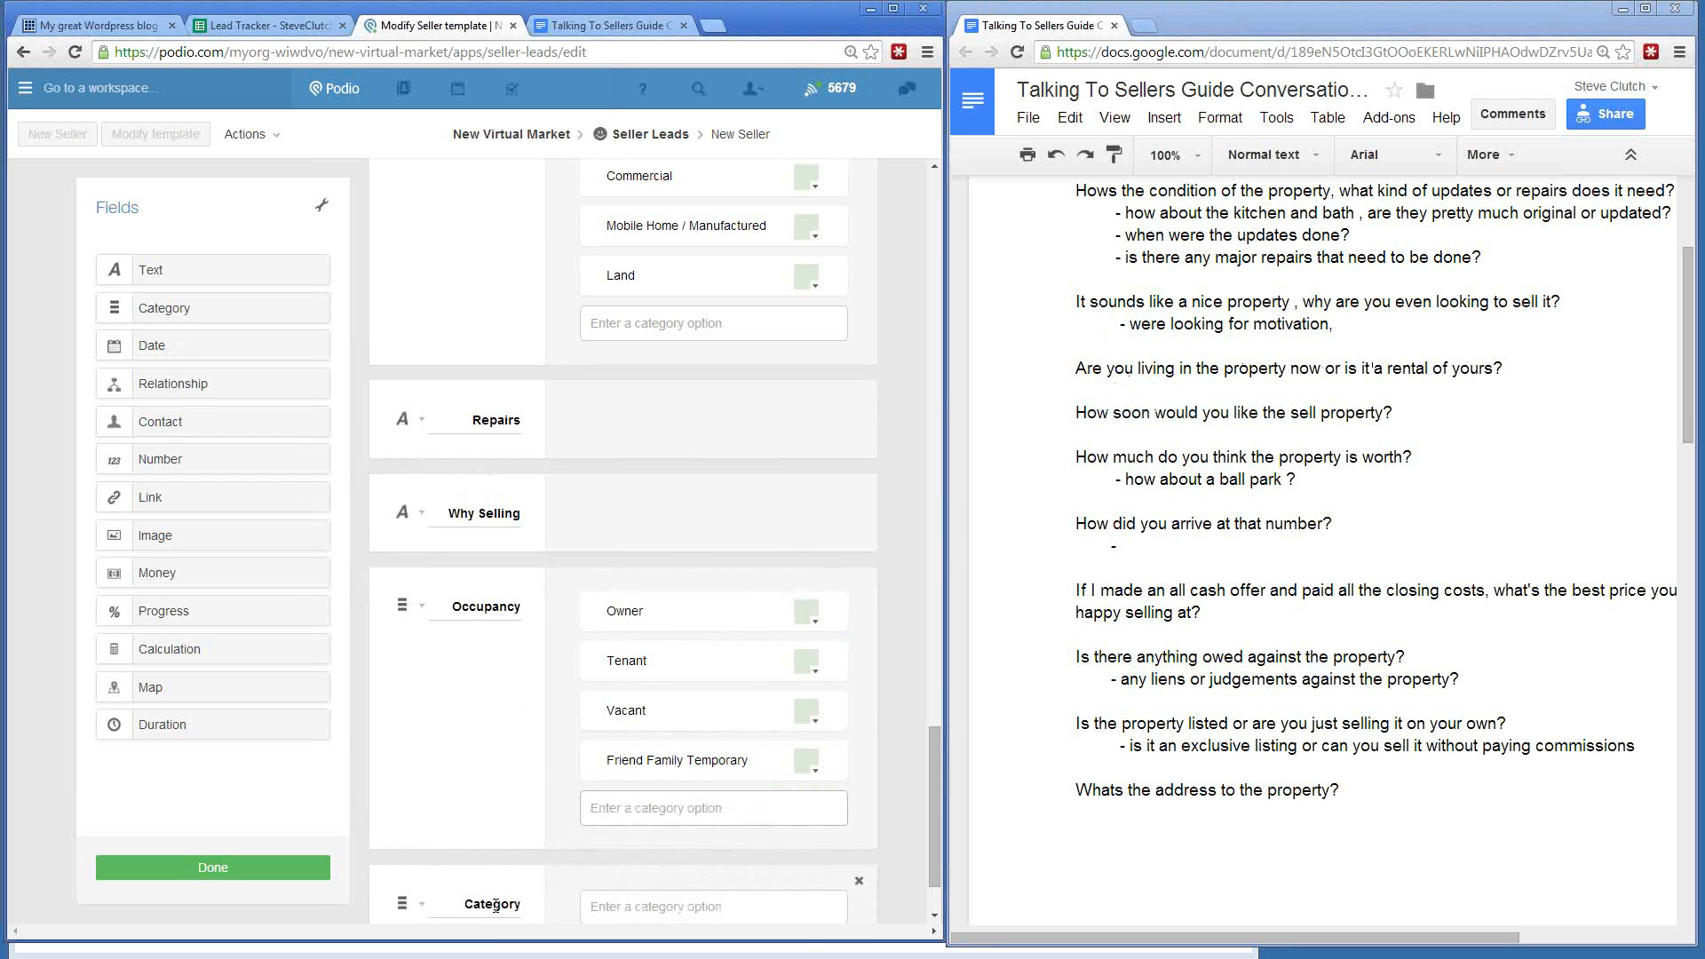
{"action": "type", "text": "TimeFrame"}
{"action": "scroll", "coordinate": [457, 677], "scroll_direction": "down", "scroll_amount": 2}
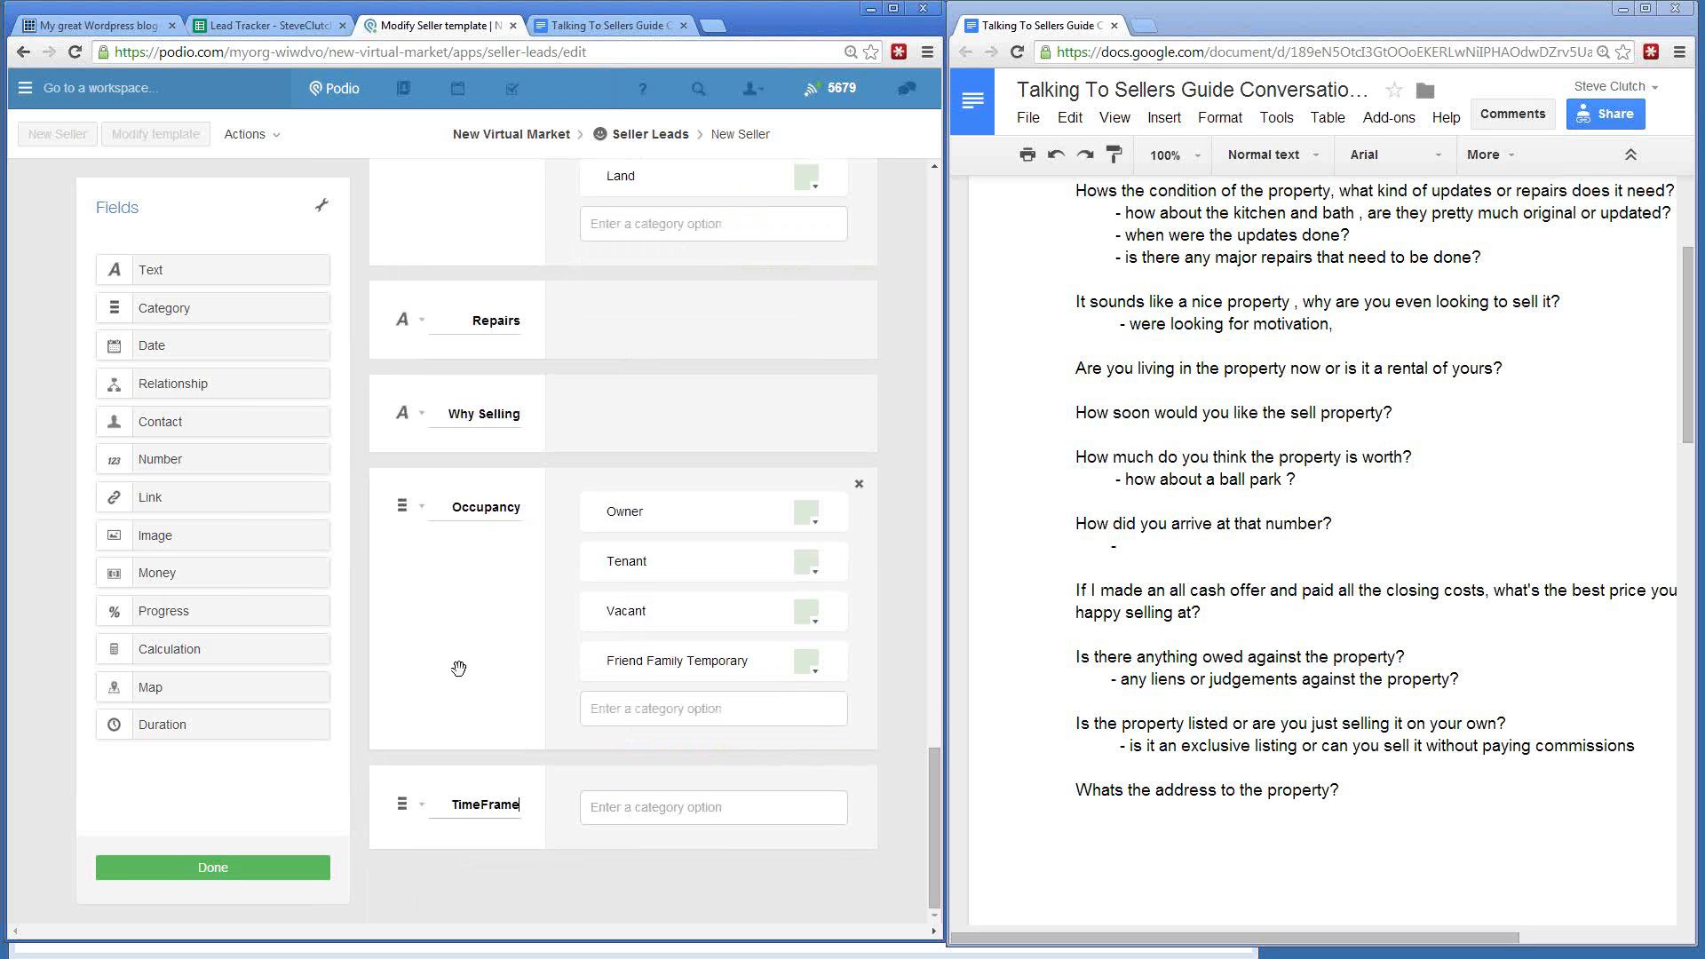
{"action": "left_click", "coordinate": [648, 810]}
- Give TimeFrame the options ASAP, Within 30 Days, Within a Year and Doesn't Matter
{"action": "type", "text": "ASAP"}
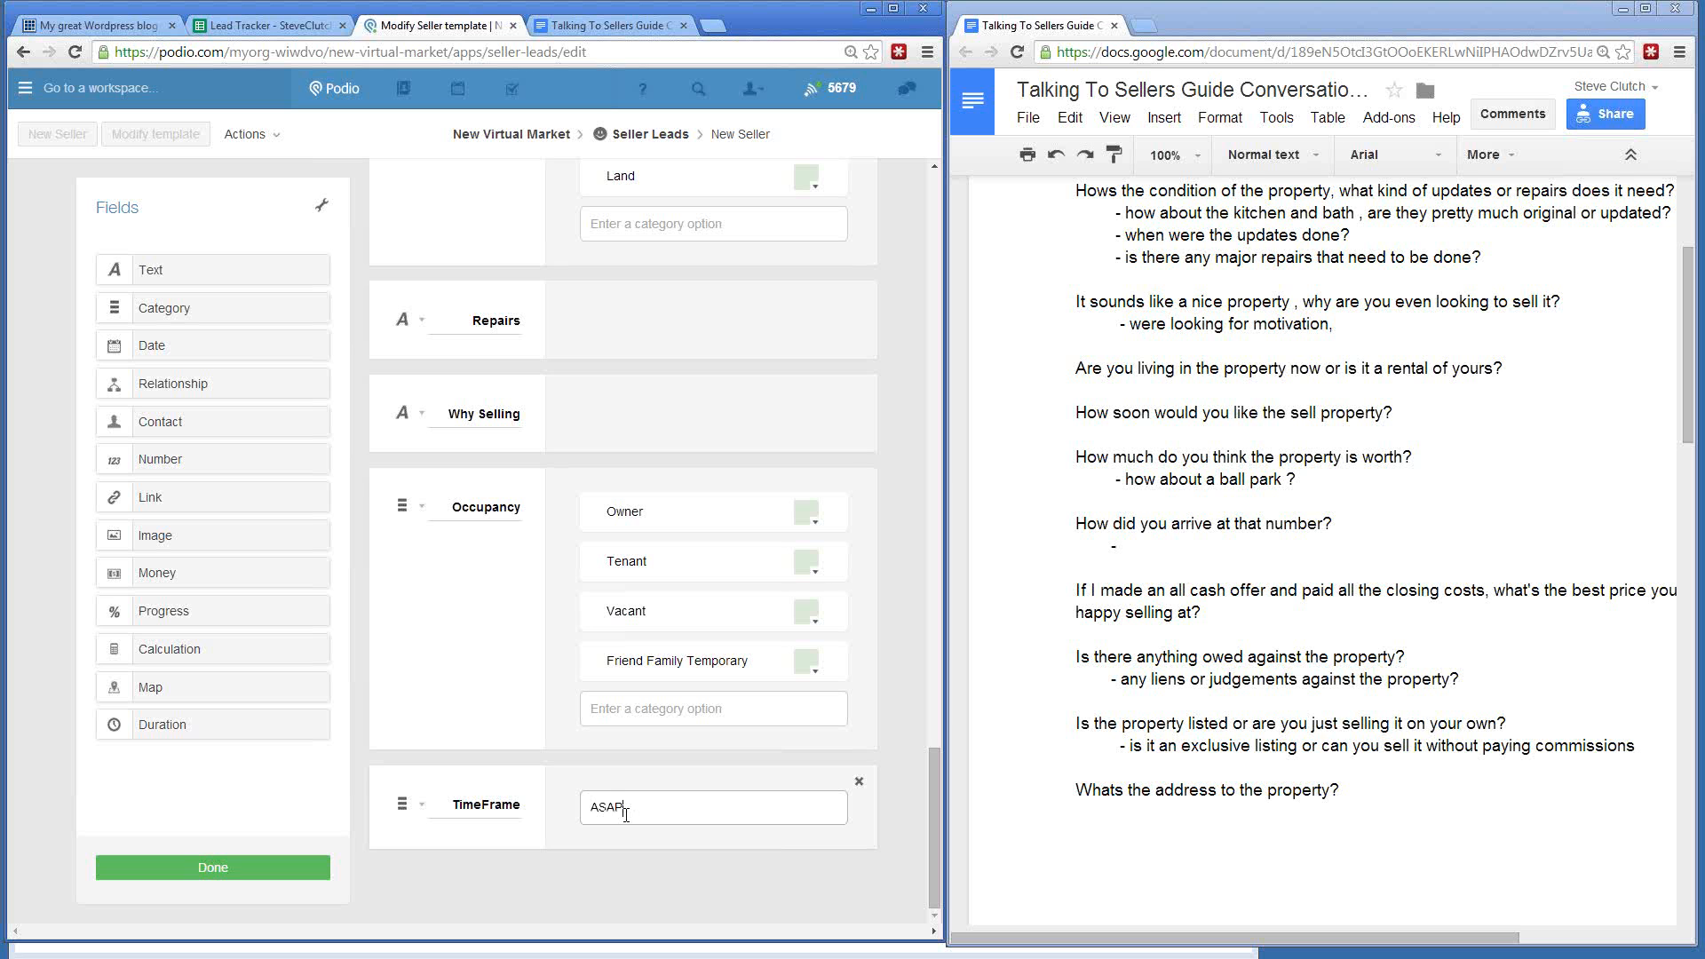
{"action": "key", "text": "Return"}
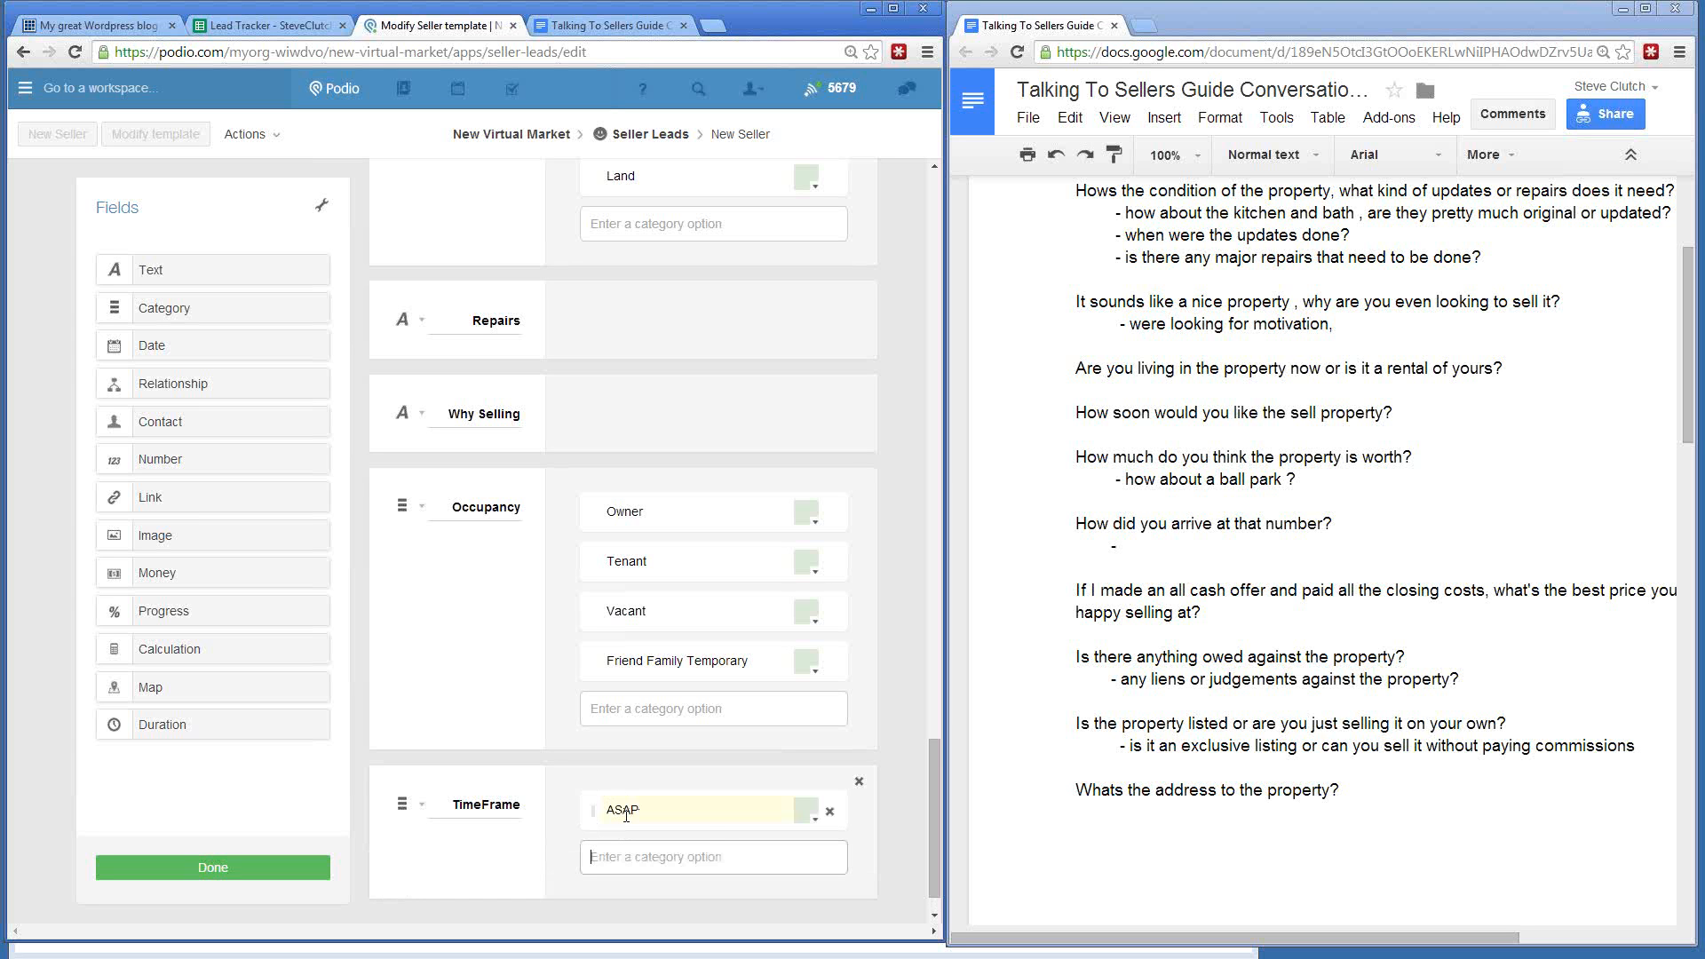
{"action": "type", "text": "Within 30 Days"}
{"action": "key", "text": "Return"}
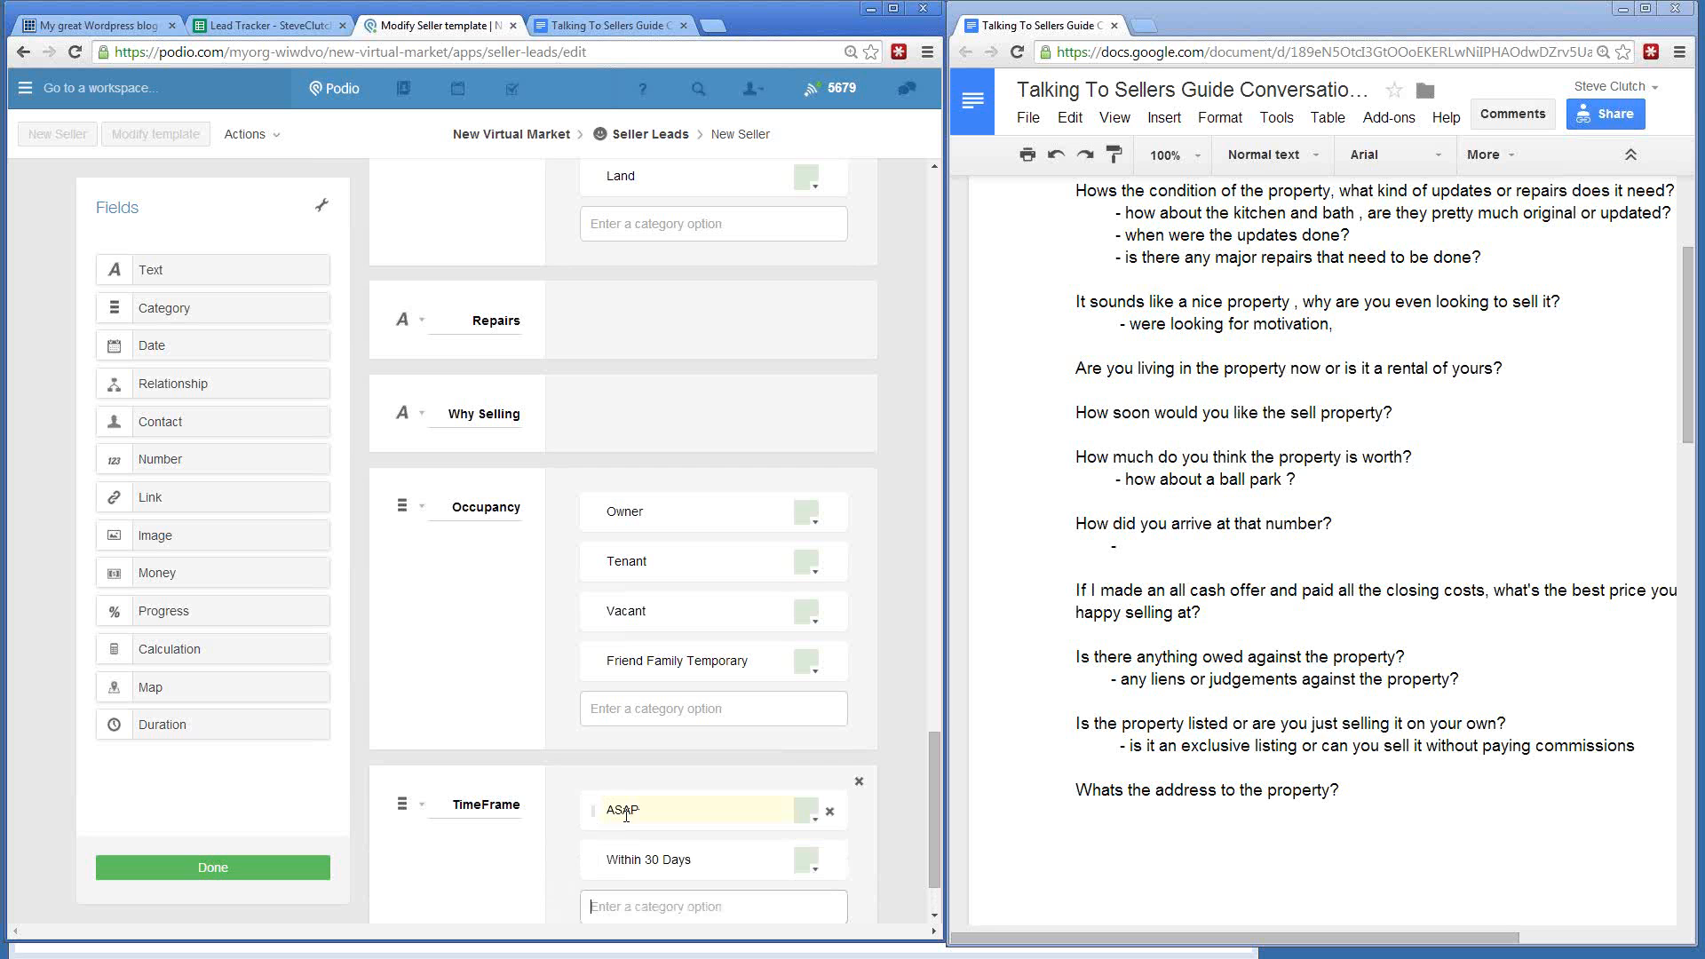
{"action": "type", "text": "Within a Year"}
{"action": "key", "text": "Return"}
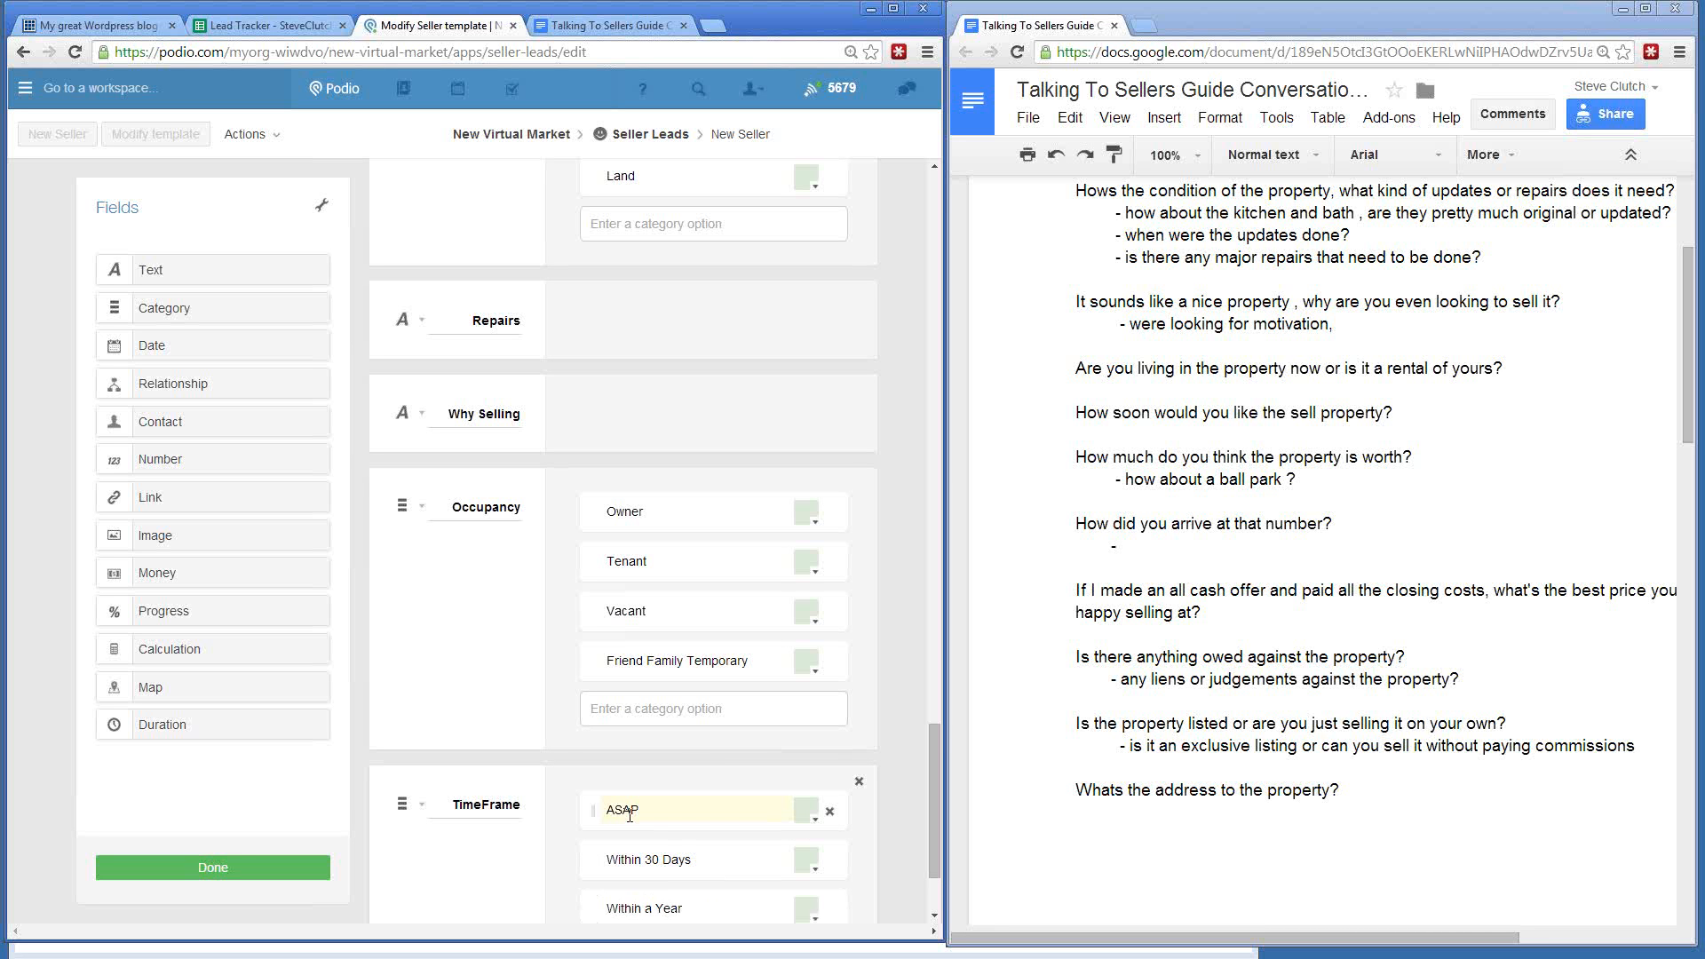
{"action": "scroll", "coordinate": [629, 814], "scroll_direction": "down", "scroll_amount": 2}
{"action": "type", "text": "Do"}
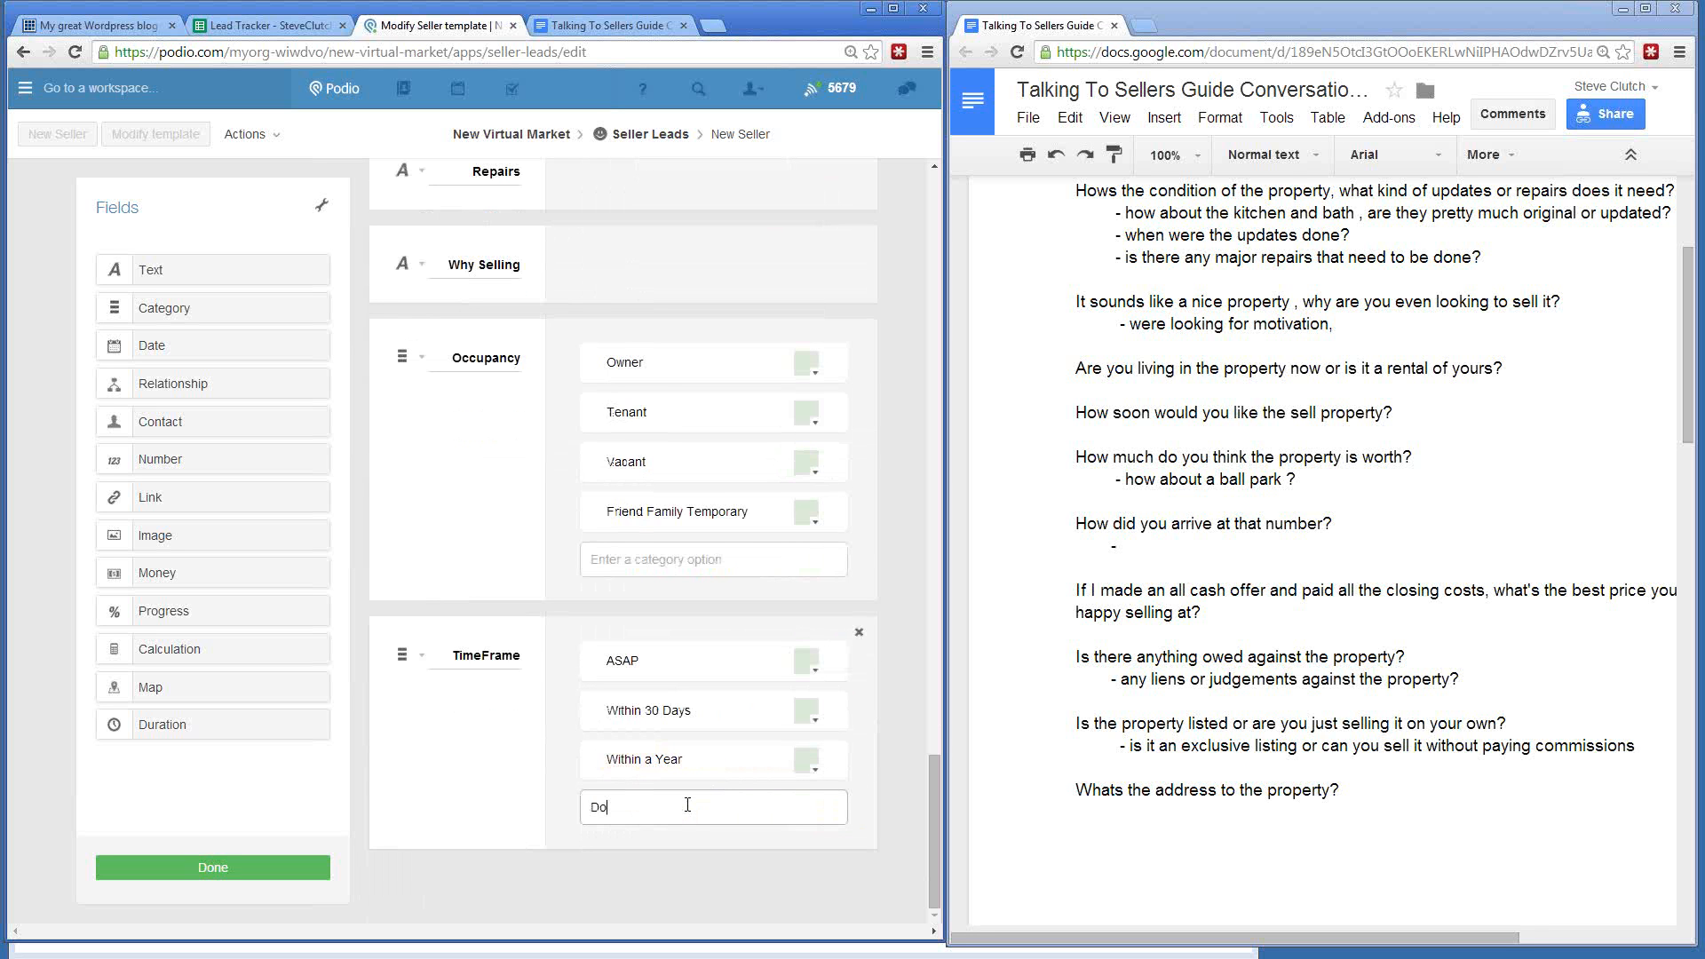
{"action": "type", "text": "esn't Matter"}
{"action": "key", "text": "Return"}
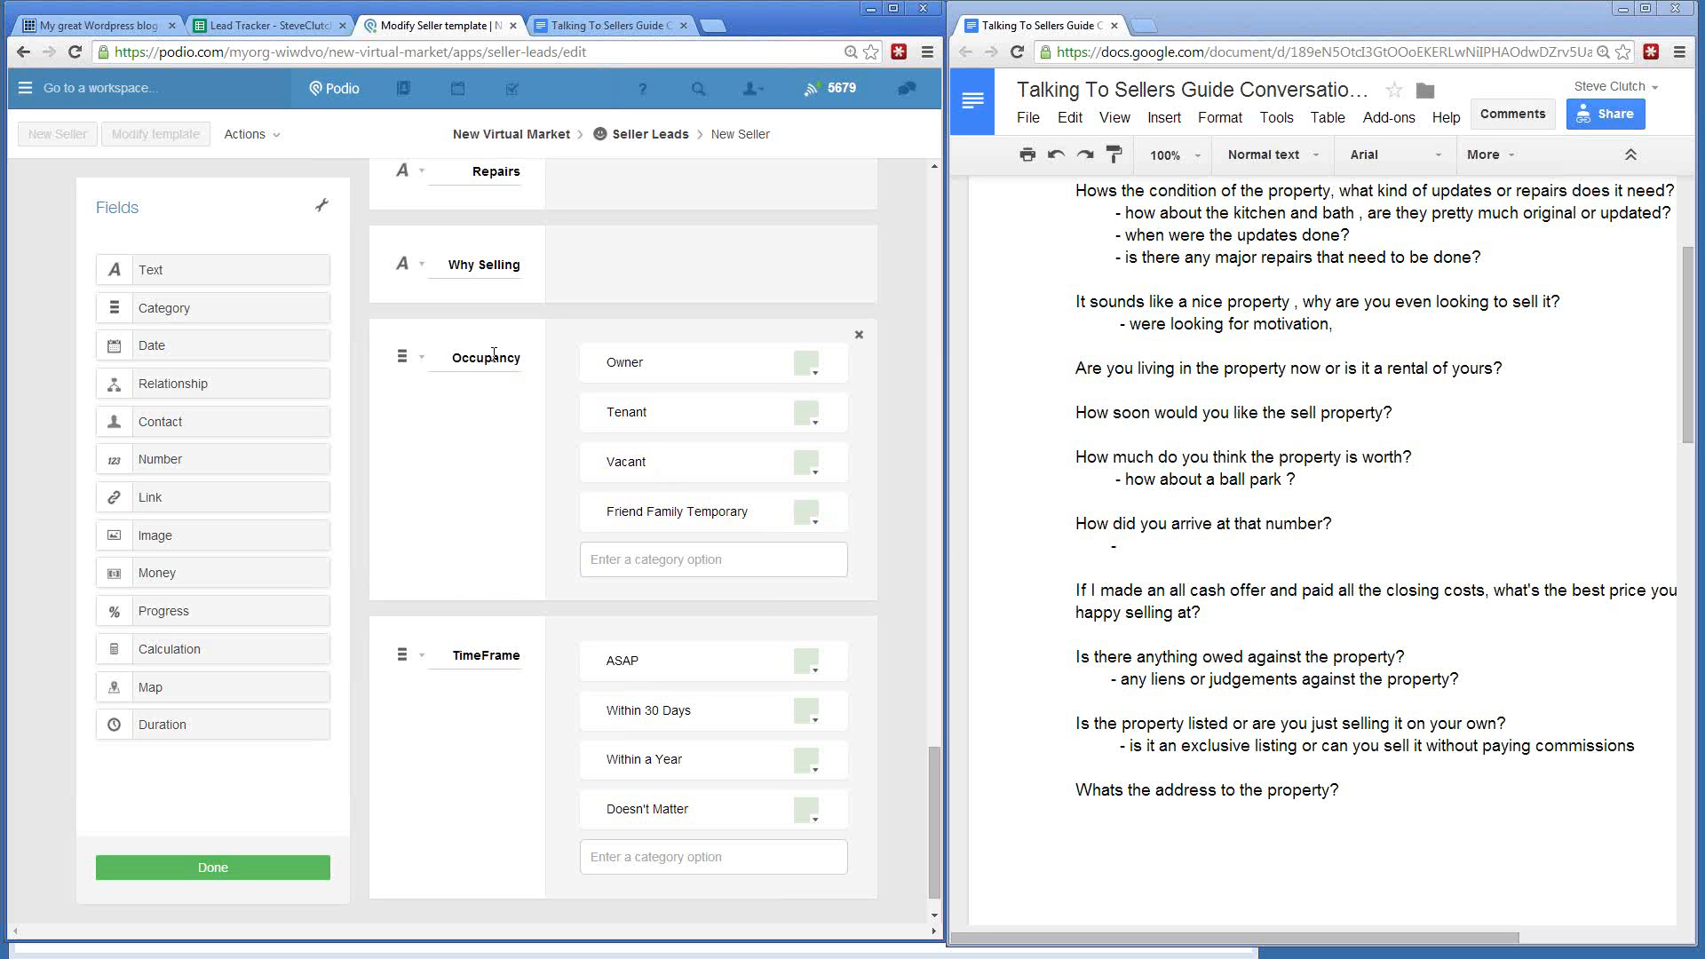
- Set the Occupancy category to allow multiple choices
{"action": "left_click", "coordinate": [421, 362]}
{"action": "left_click", "coordinate": [334, 543]}
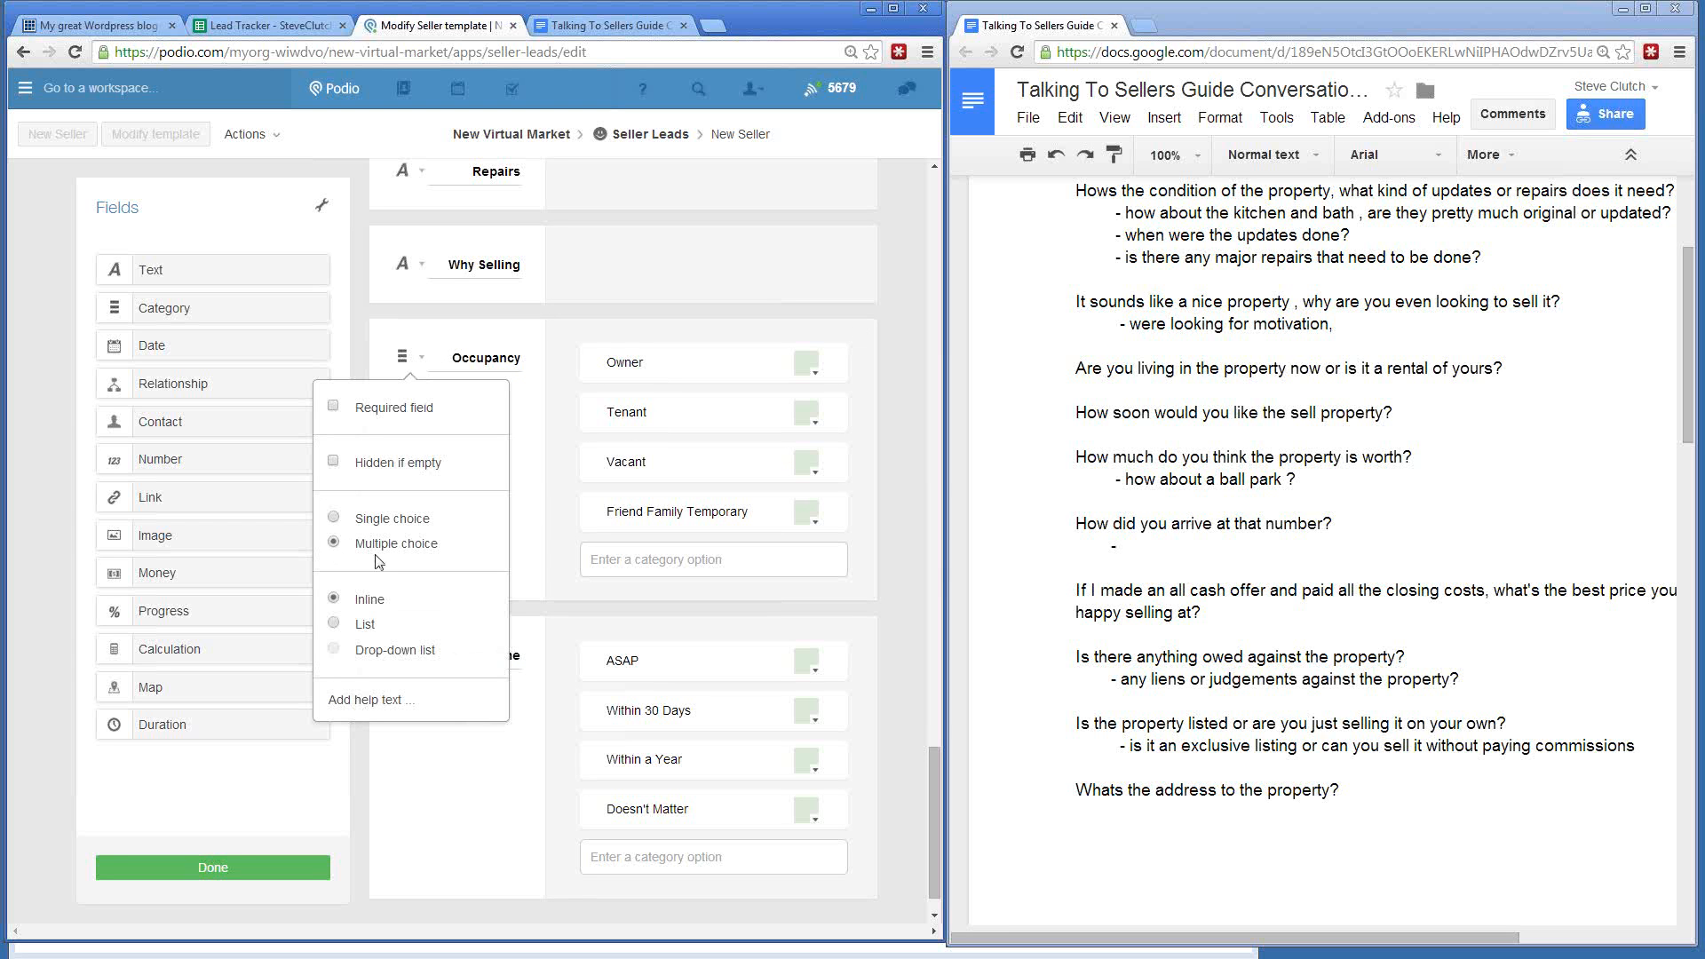
{"action": "left_click", "coordinate": [439, 803]}
- Mark the how-soon and property-worth question lines in the guide
{"action": "left_click", "coordinate": [920, 572]}
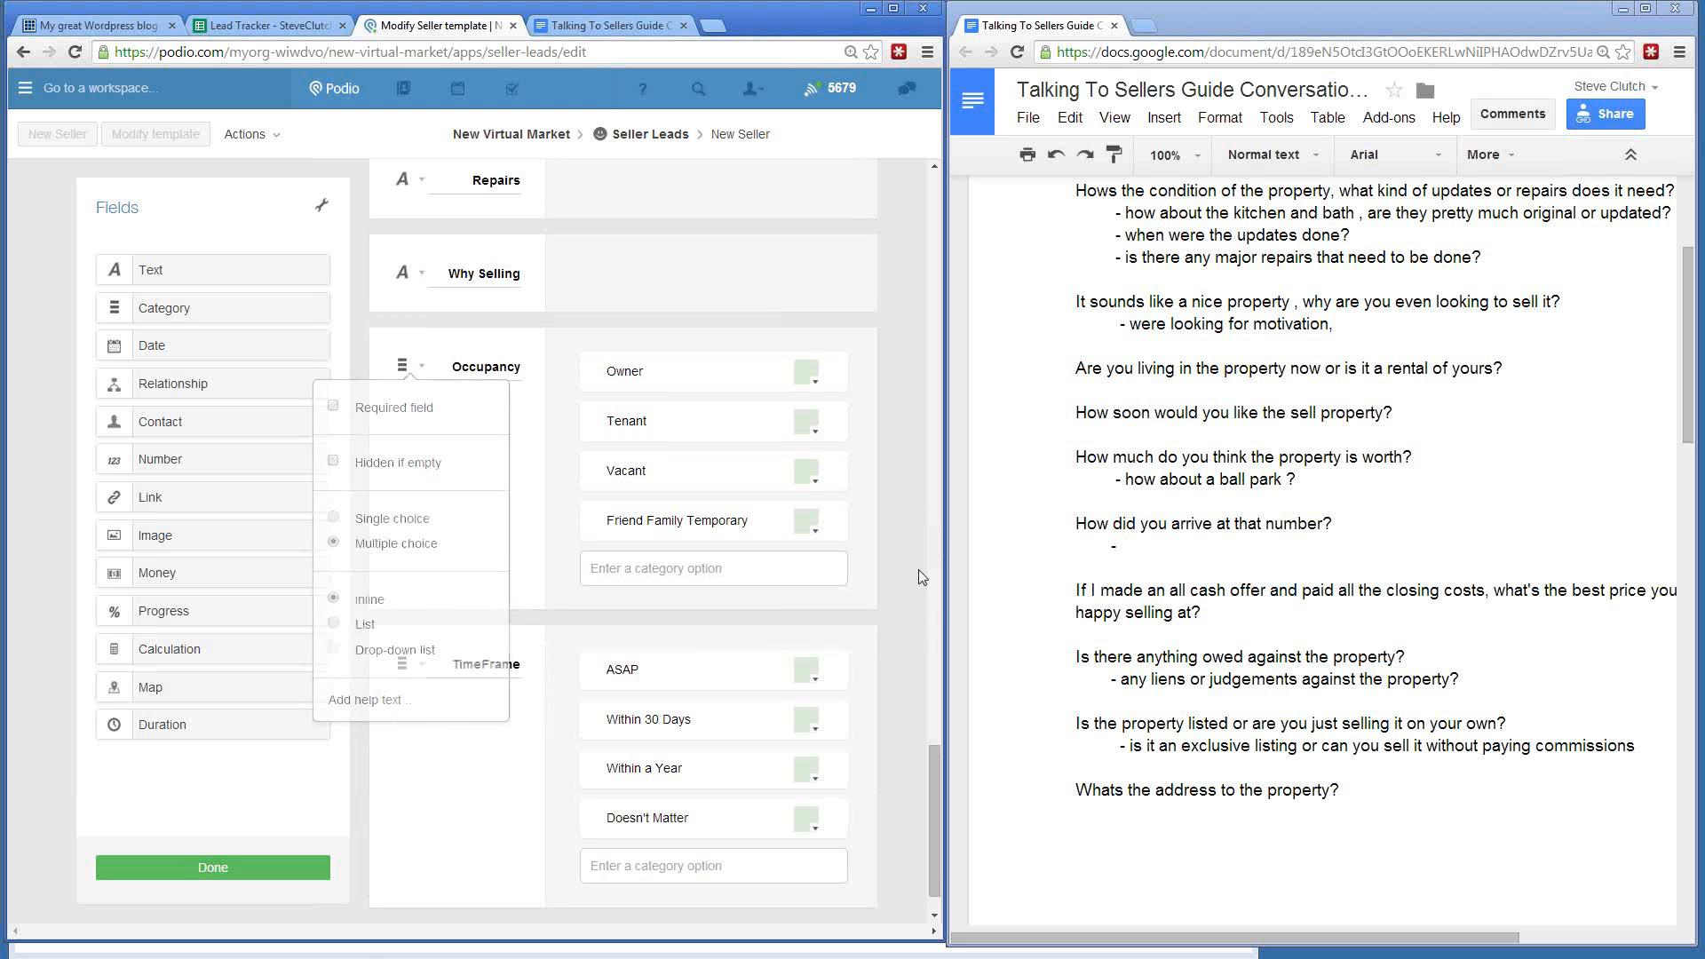
{"action": "triple_click", "coordinate": [1058, 411]}
{"action": "key", "text": "End"}
{"action": "left_click_drag", "start_coordinate": [1062, 457], "coordinate": [1444, 462]}
{"action": "left_click", "coordinate": [1445, 462]}
{"action": "scroll", "coordinate": [487, 562], "scroll_direction": "down", "scroll_amount": 1}
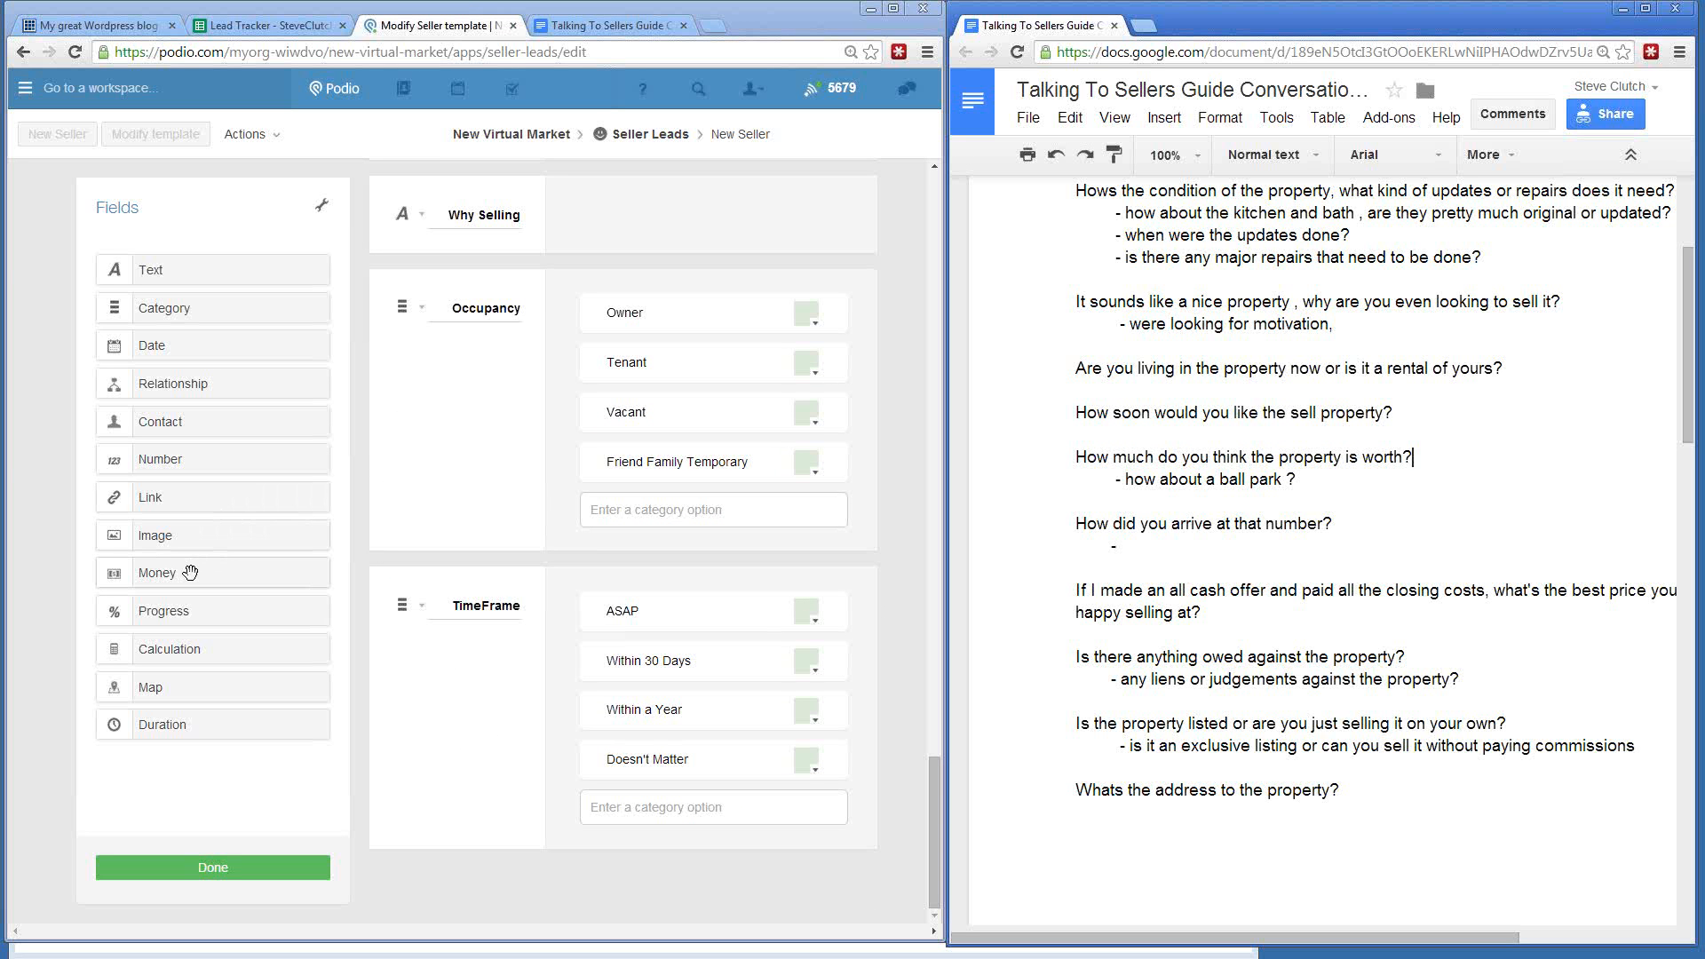
- Add a U.S. Dollar Money field below TimeFrame labelled 'What is Property Worth?'
{"action": "left_click_drag", "start_coordinate": [174, 573], "coordinate": [480, 894]}
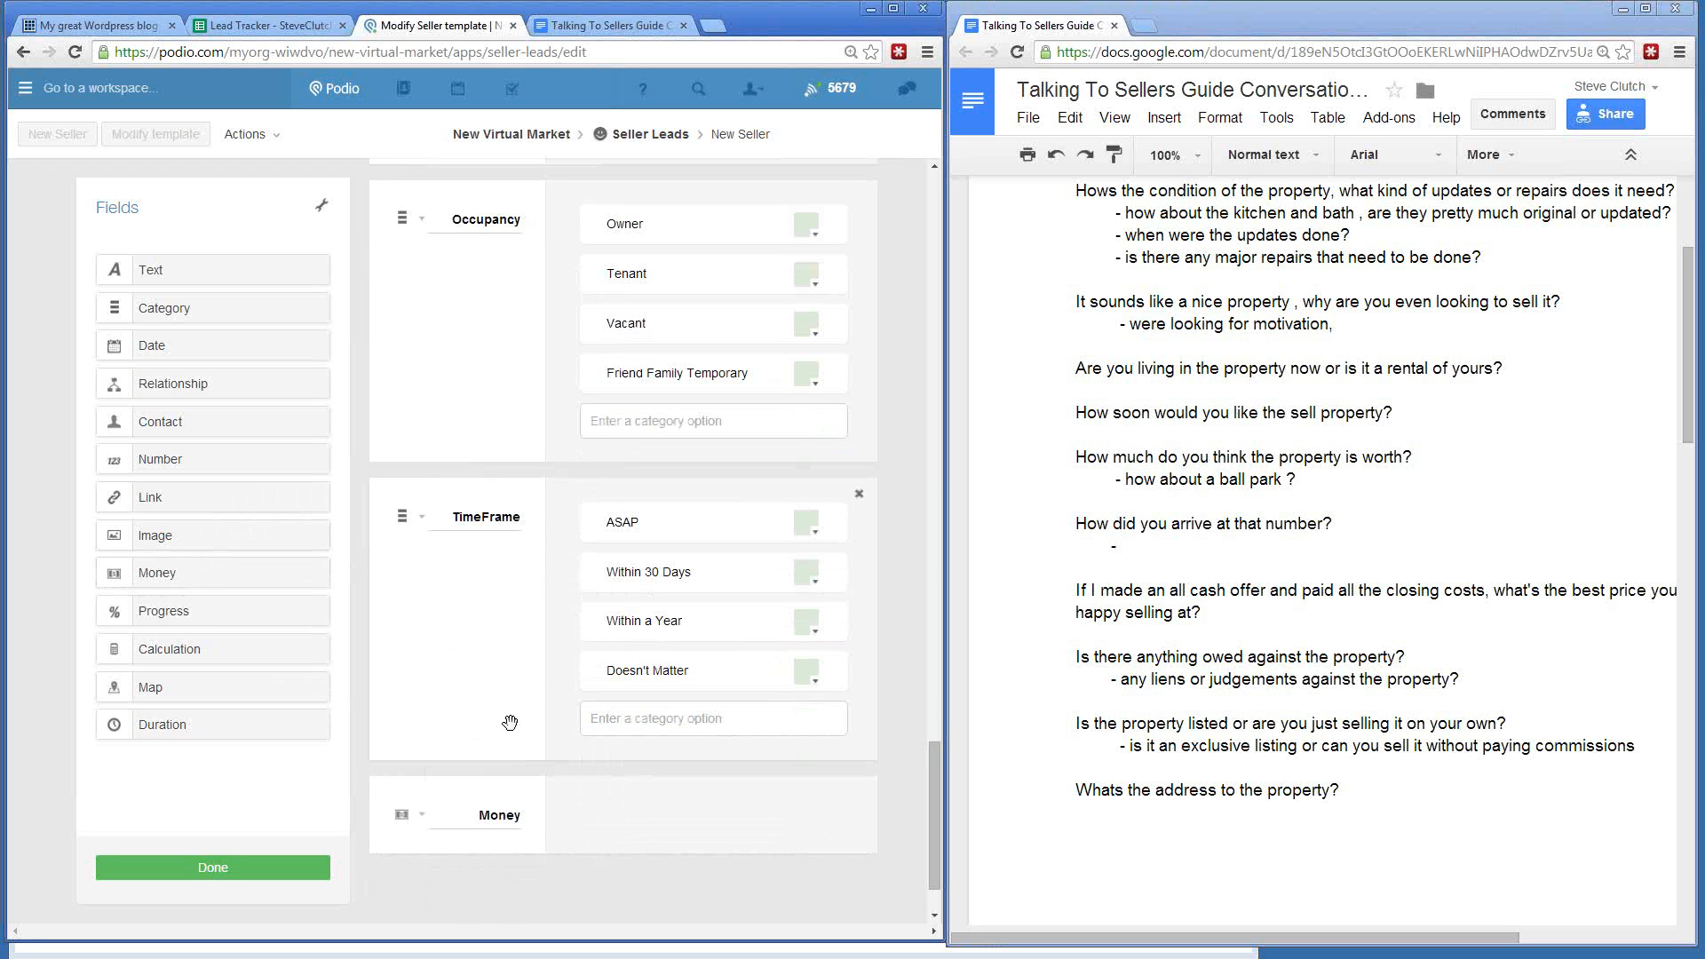
{"action": "left_click", "coordinate": [404, 810]}
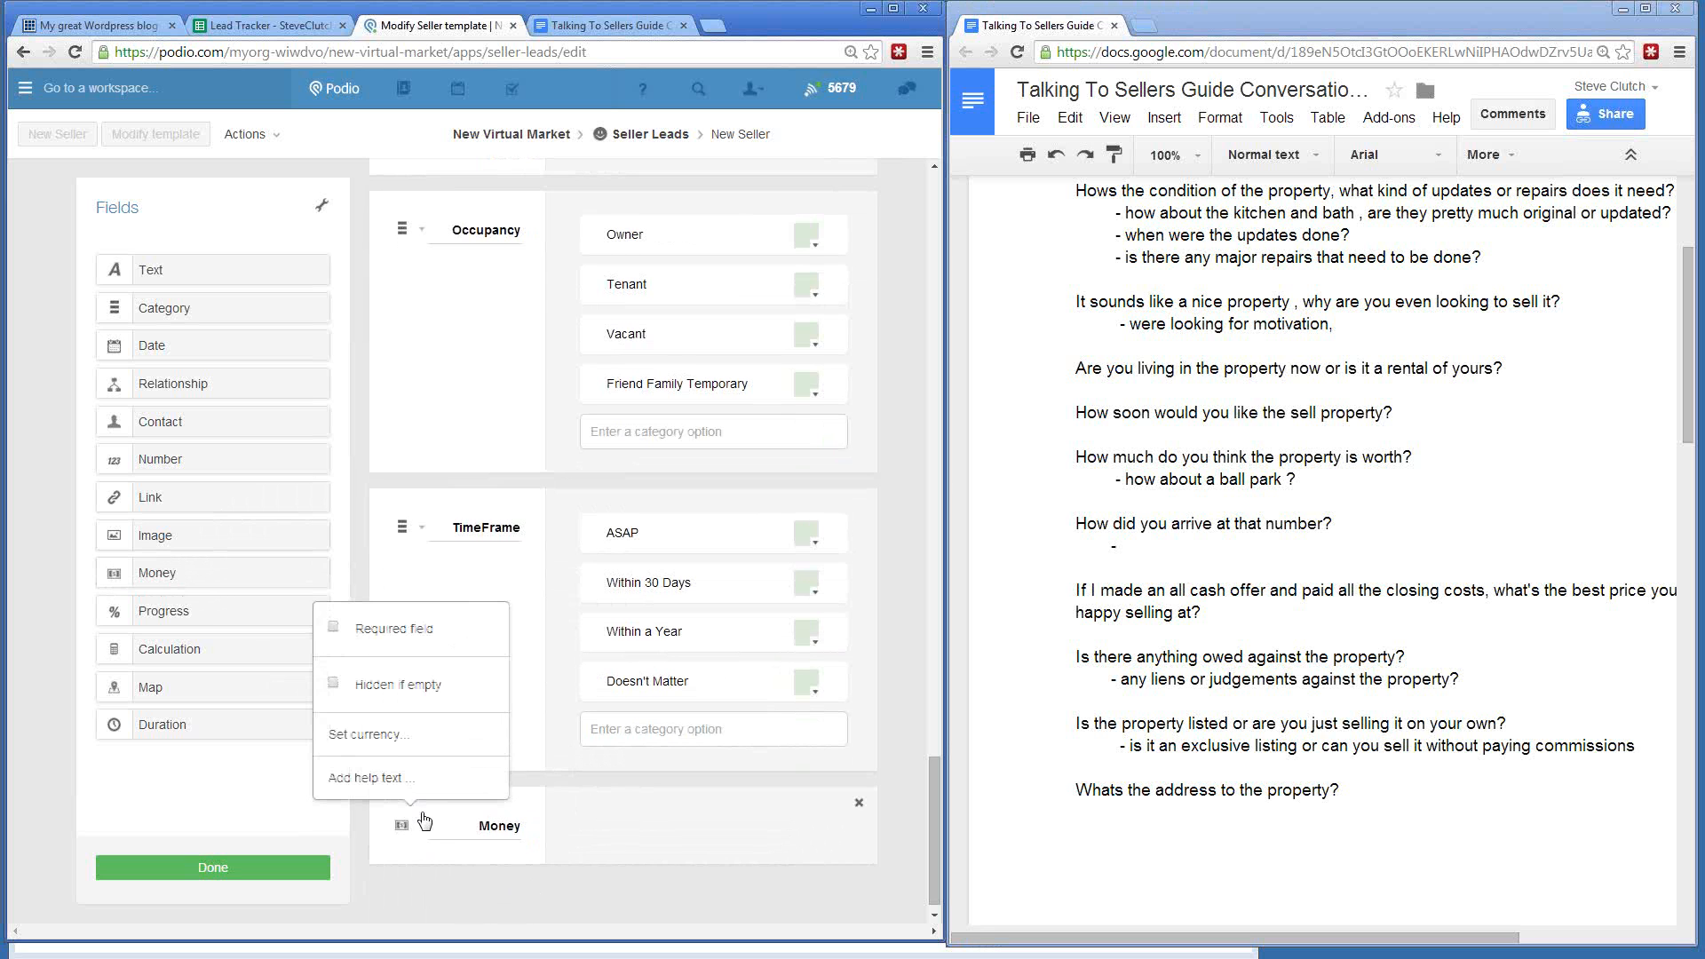
{"action": "left_click", "coordinate": [391, 737]}
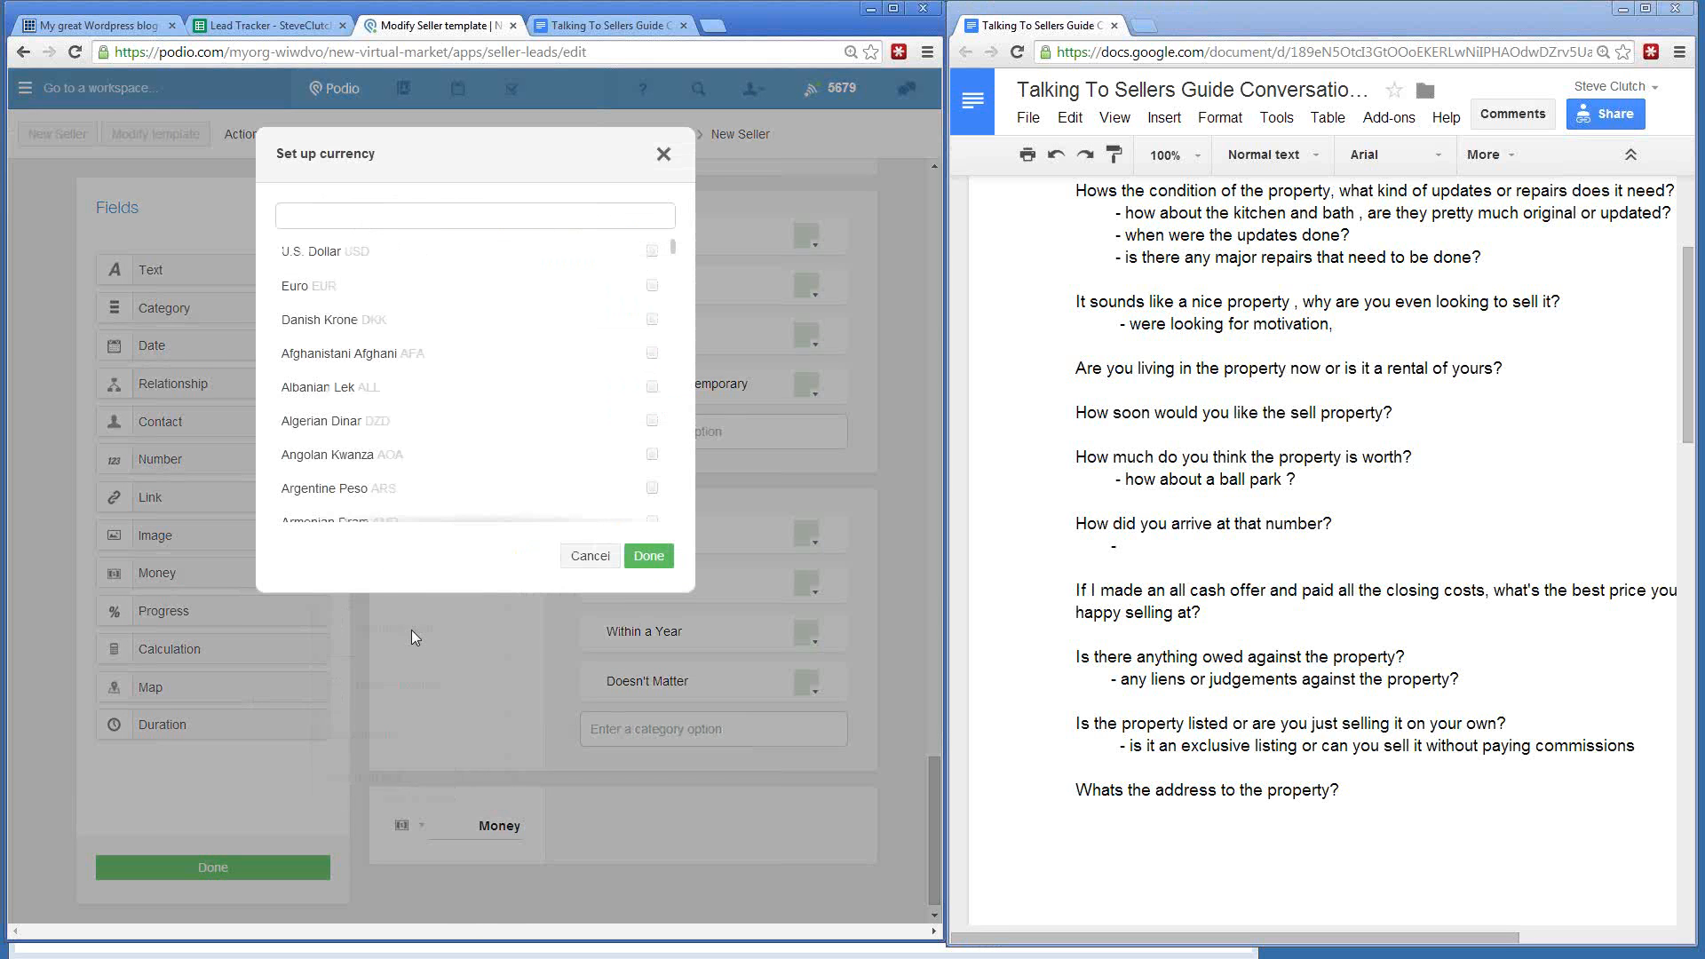
{"action": "left_click", "coordinate": [337, 253]}
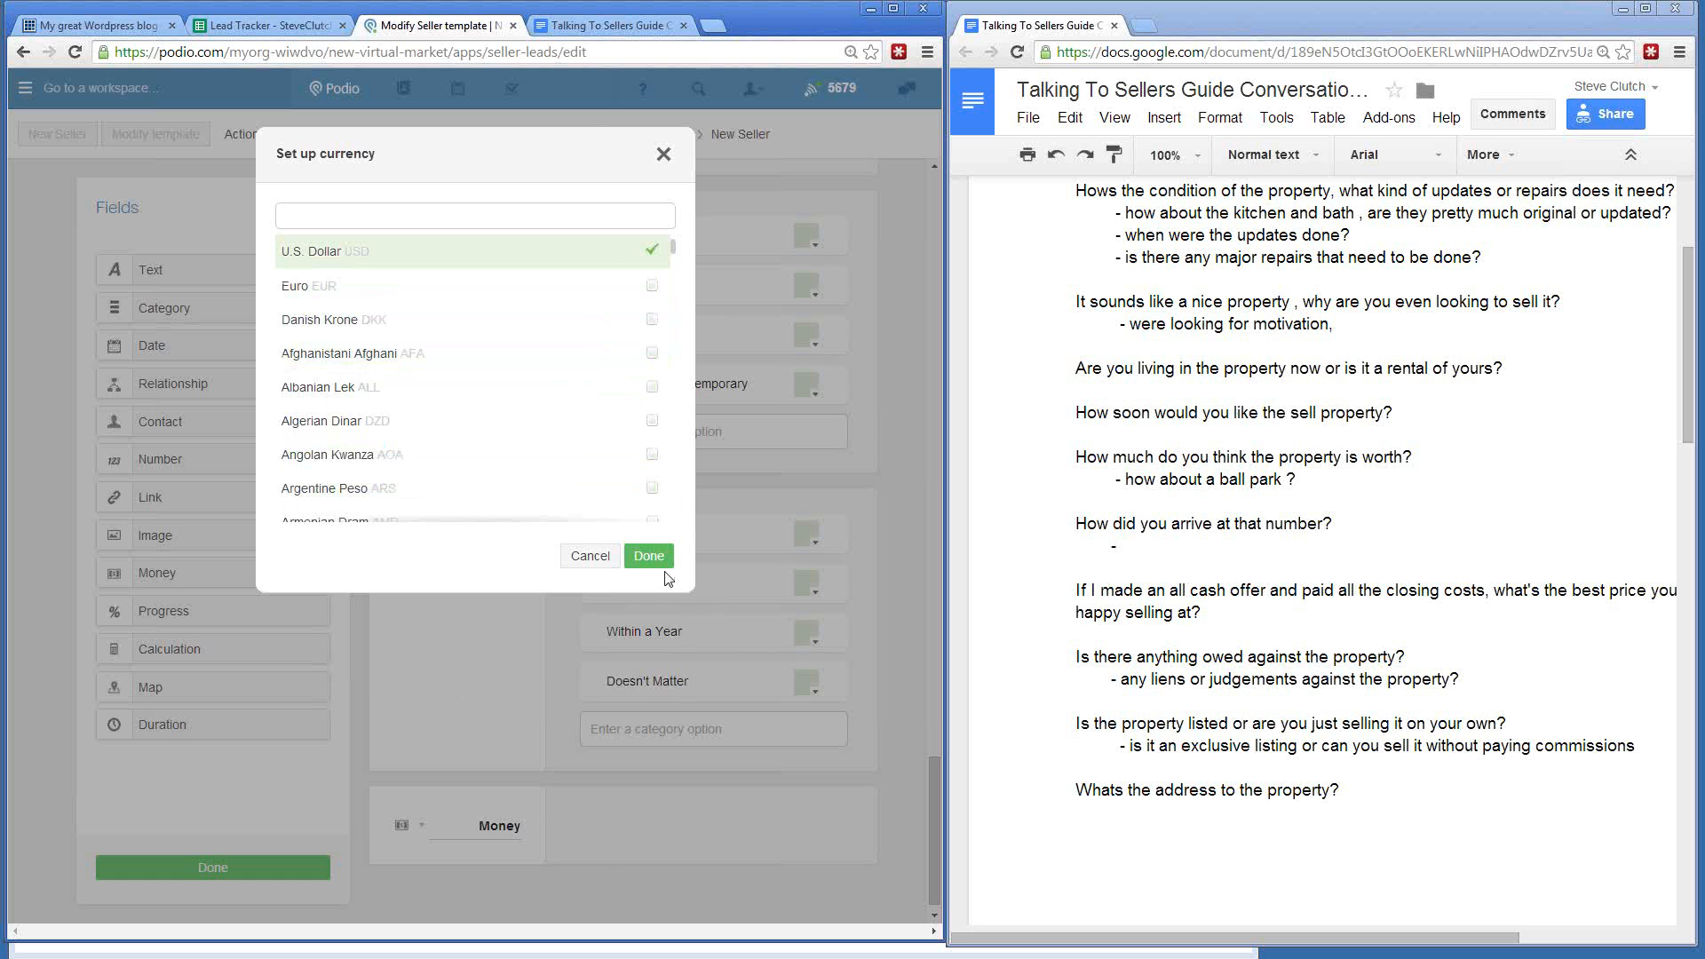
{"action": "left_click", "coordinate": [645, 559]}
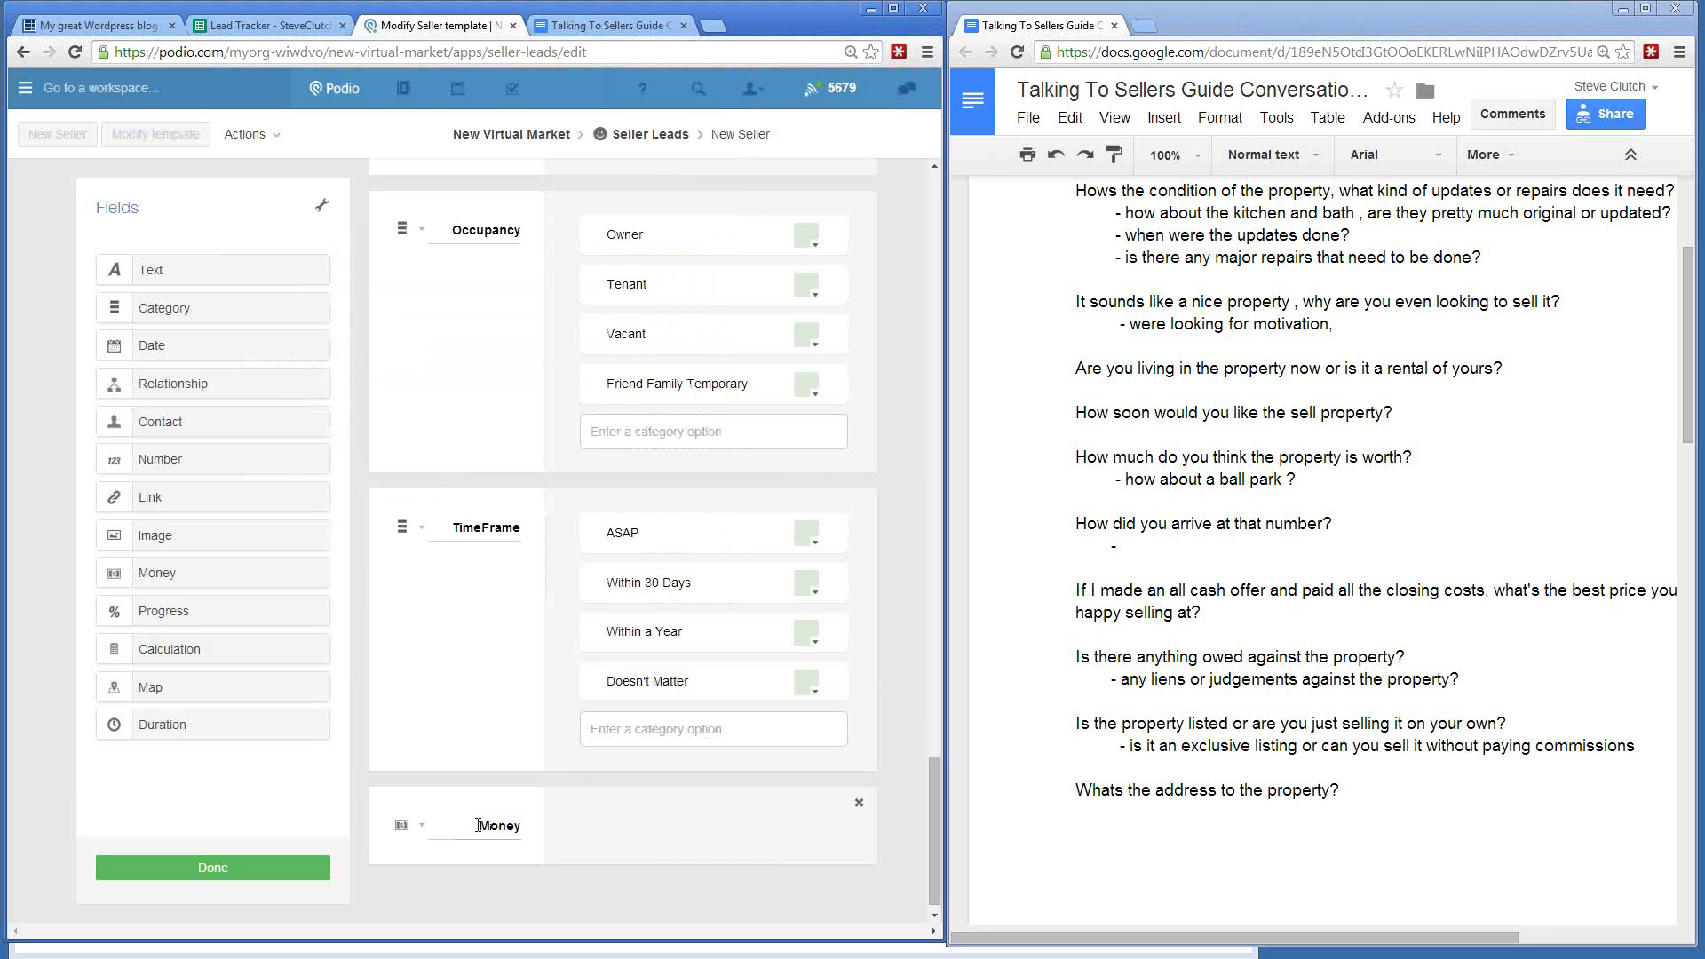
{"action": "left_click_drag", "start_coordinate": [478, 828], "coordinate": [621, 850]}
{"action": "type", "text": "What is Property"}
{"action": "type", "text": " Worth?"}
{"action": "scroll", "coordinate": [577, 744], "scroll_direction": "down", "scroll_amount": 1}
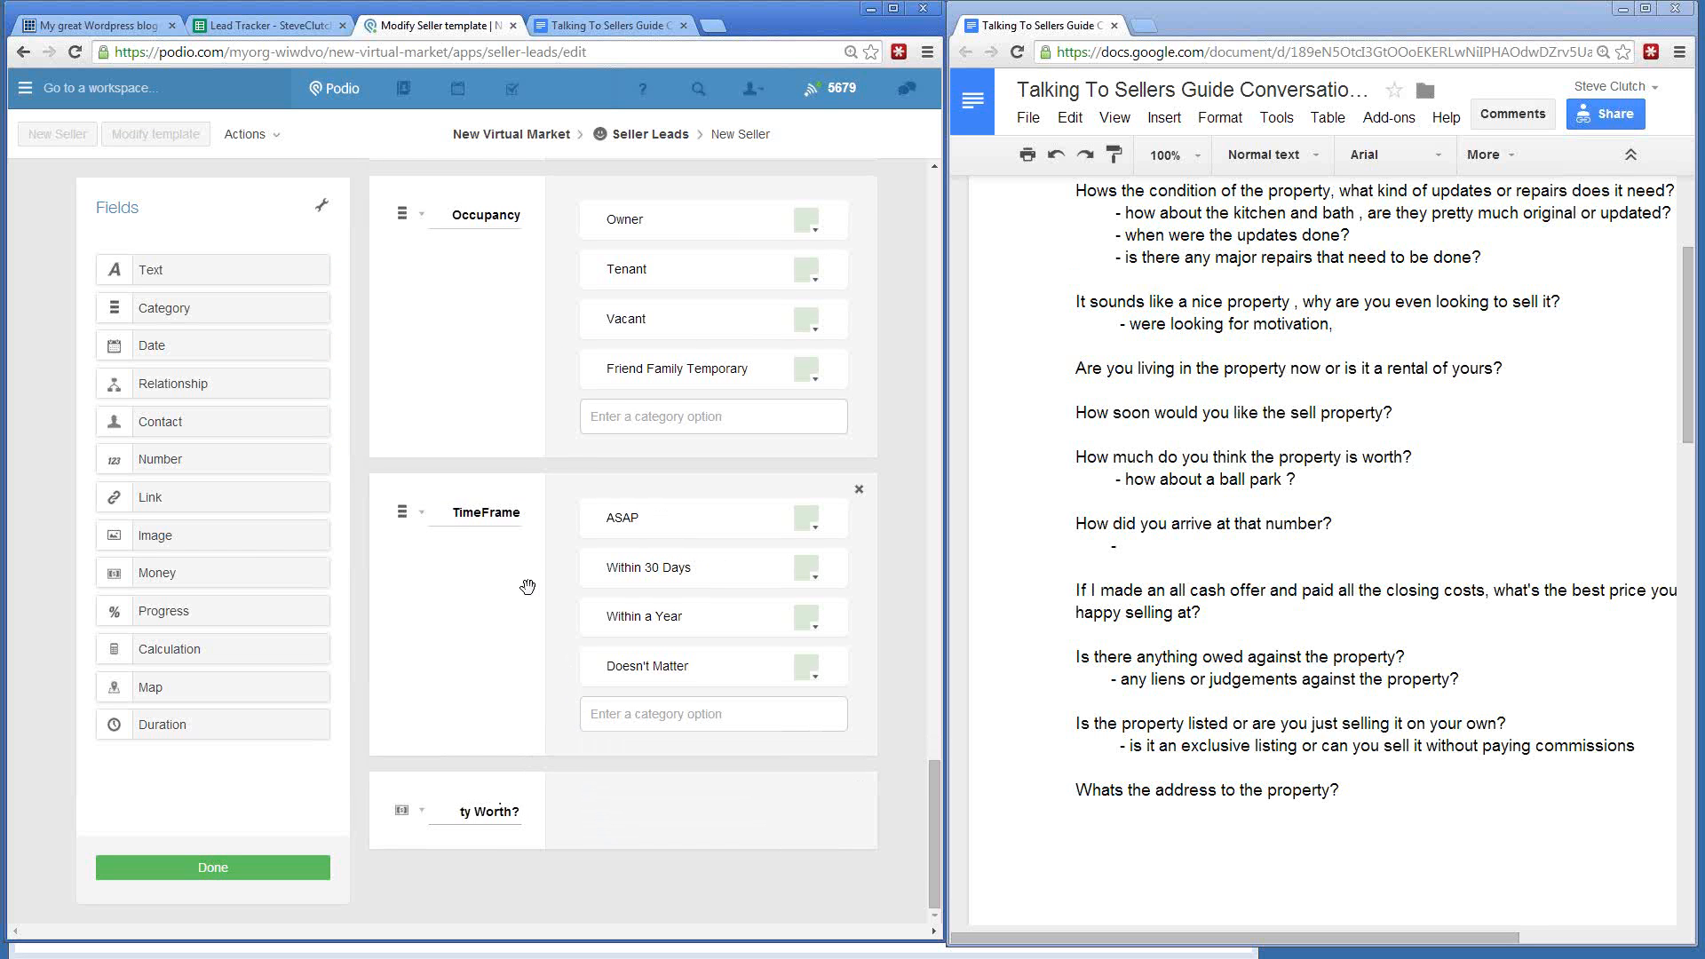
- Add a Text field below the Money field labelled 'How Did you arrive at that number'
{"action": "left_click_drag", "start_coordinate": [177, 281], "coordinate": [484, 883]}
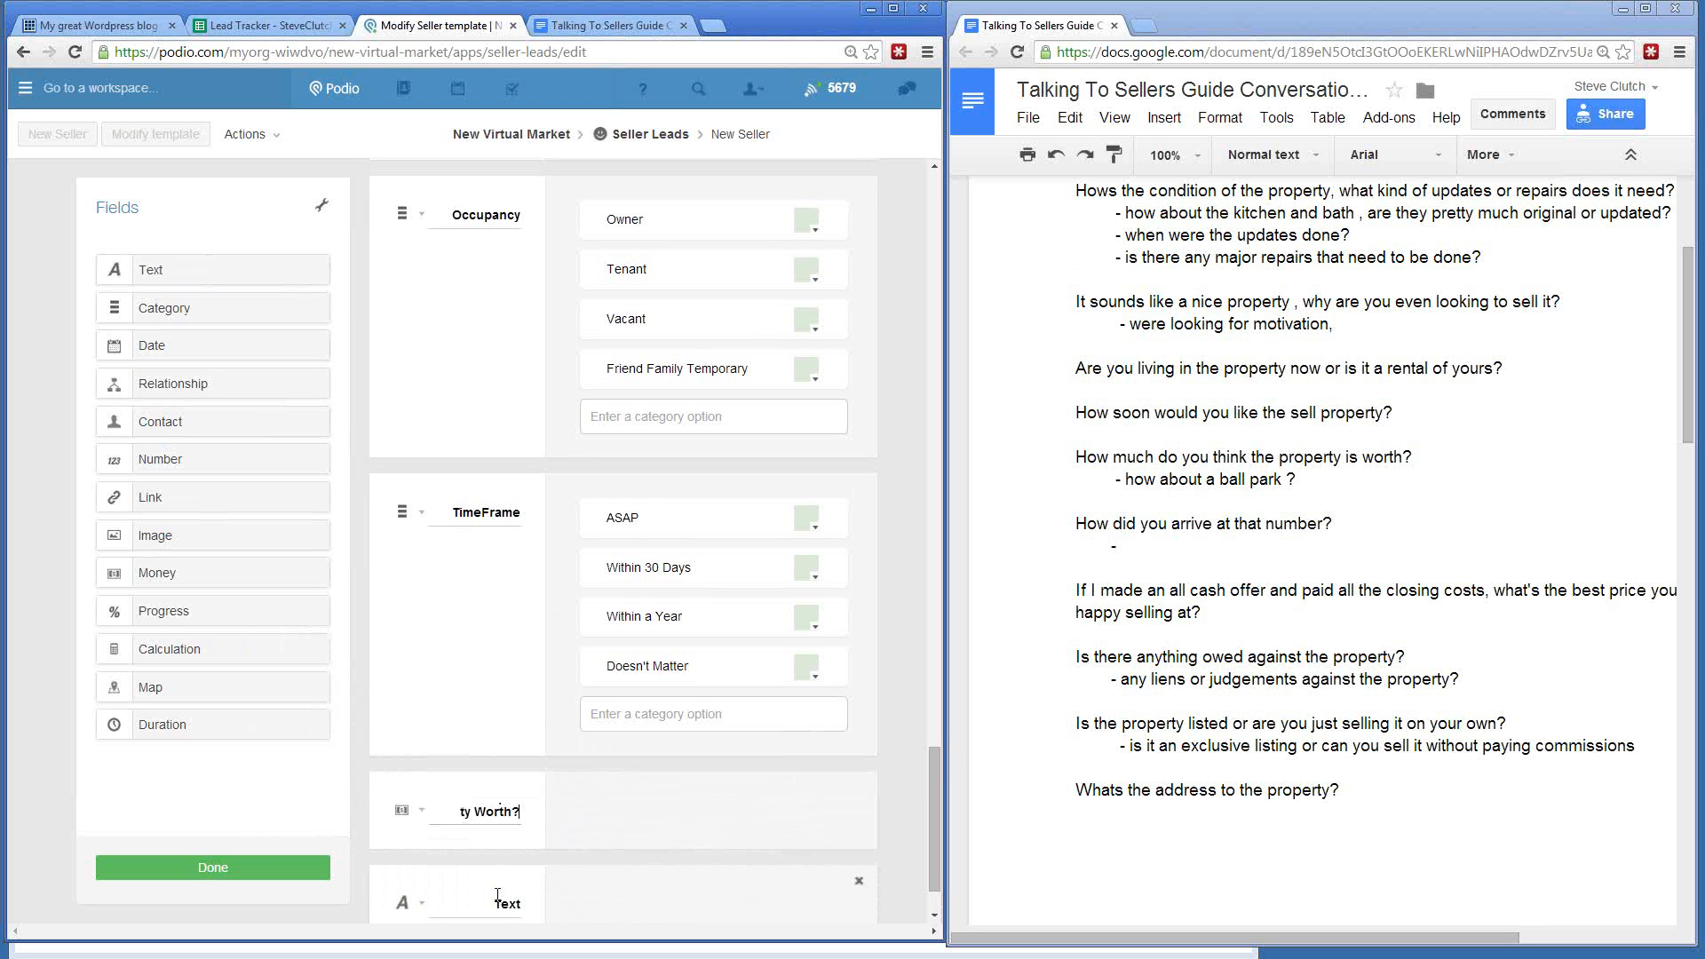
{"action": "left_click", "coordinate": [484, 904]}
{"action": "key", "text": "ctrl+a"}
{"action": "type", "text": "How Did you arrive at that number"}
{"action": "left_click", "coordinate": [409, 909]}
{"action": "left_click", "coordinate": [411, 913]}
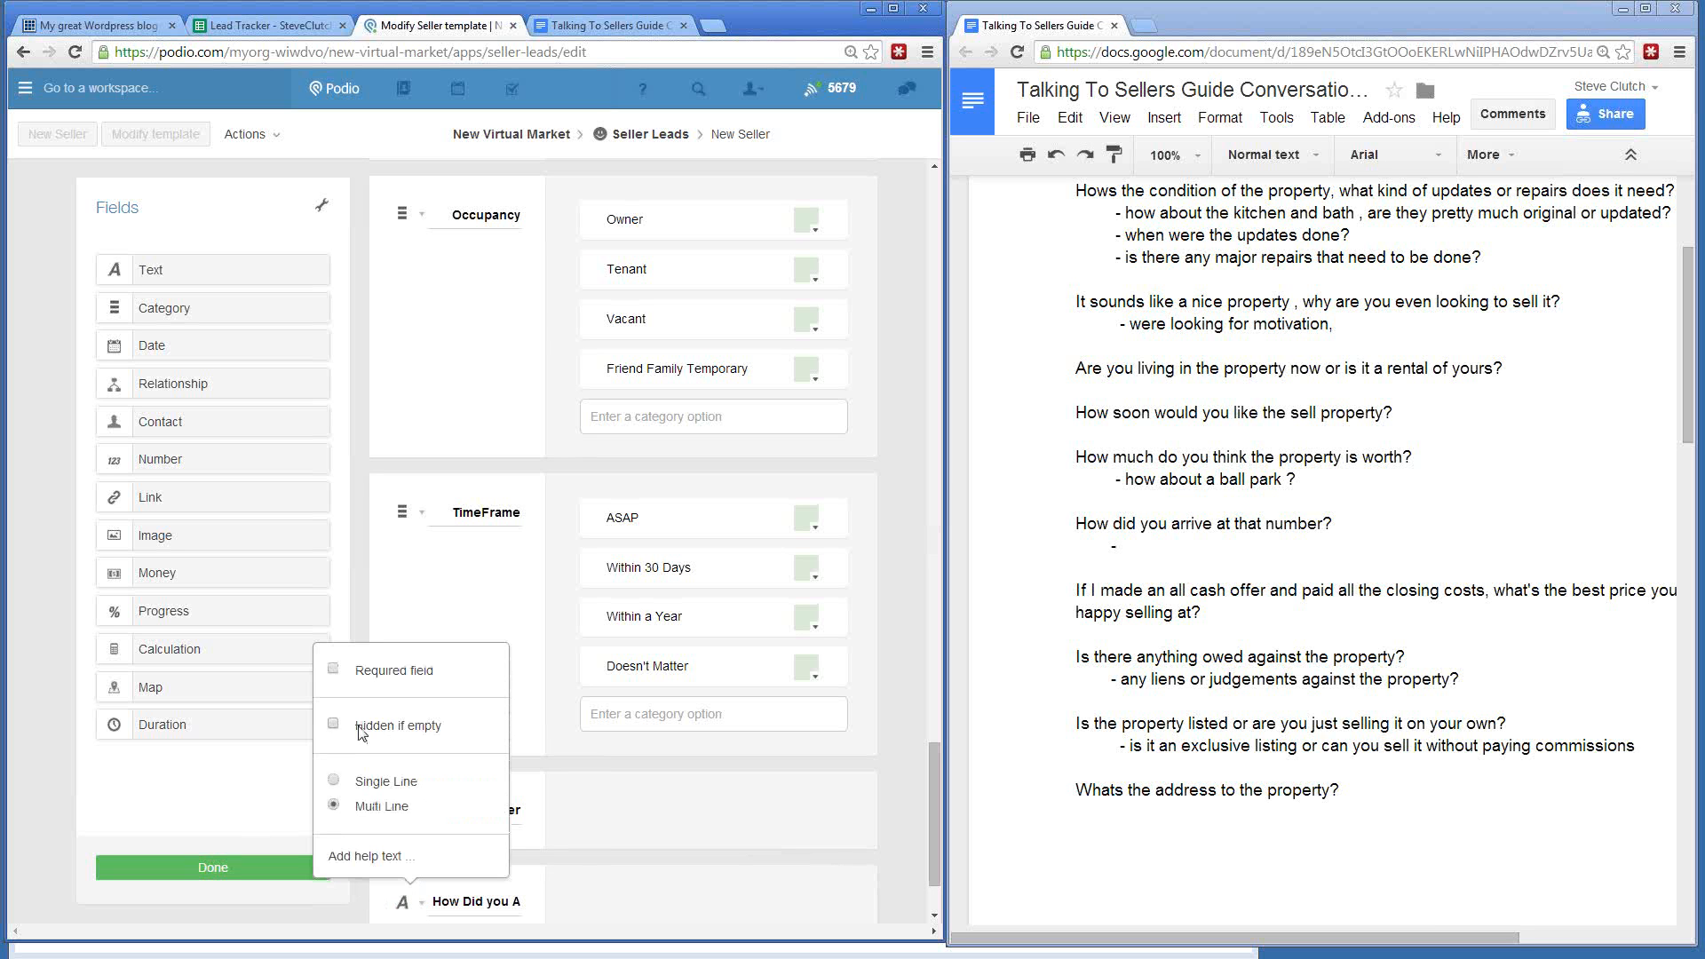
{"action": "left_click", "coordinate": [365, 539]}
{"action": "scroll", "coordinate": [371, 517], "scroll_direction": "down", "scroll_amount": 2}
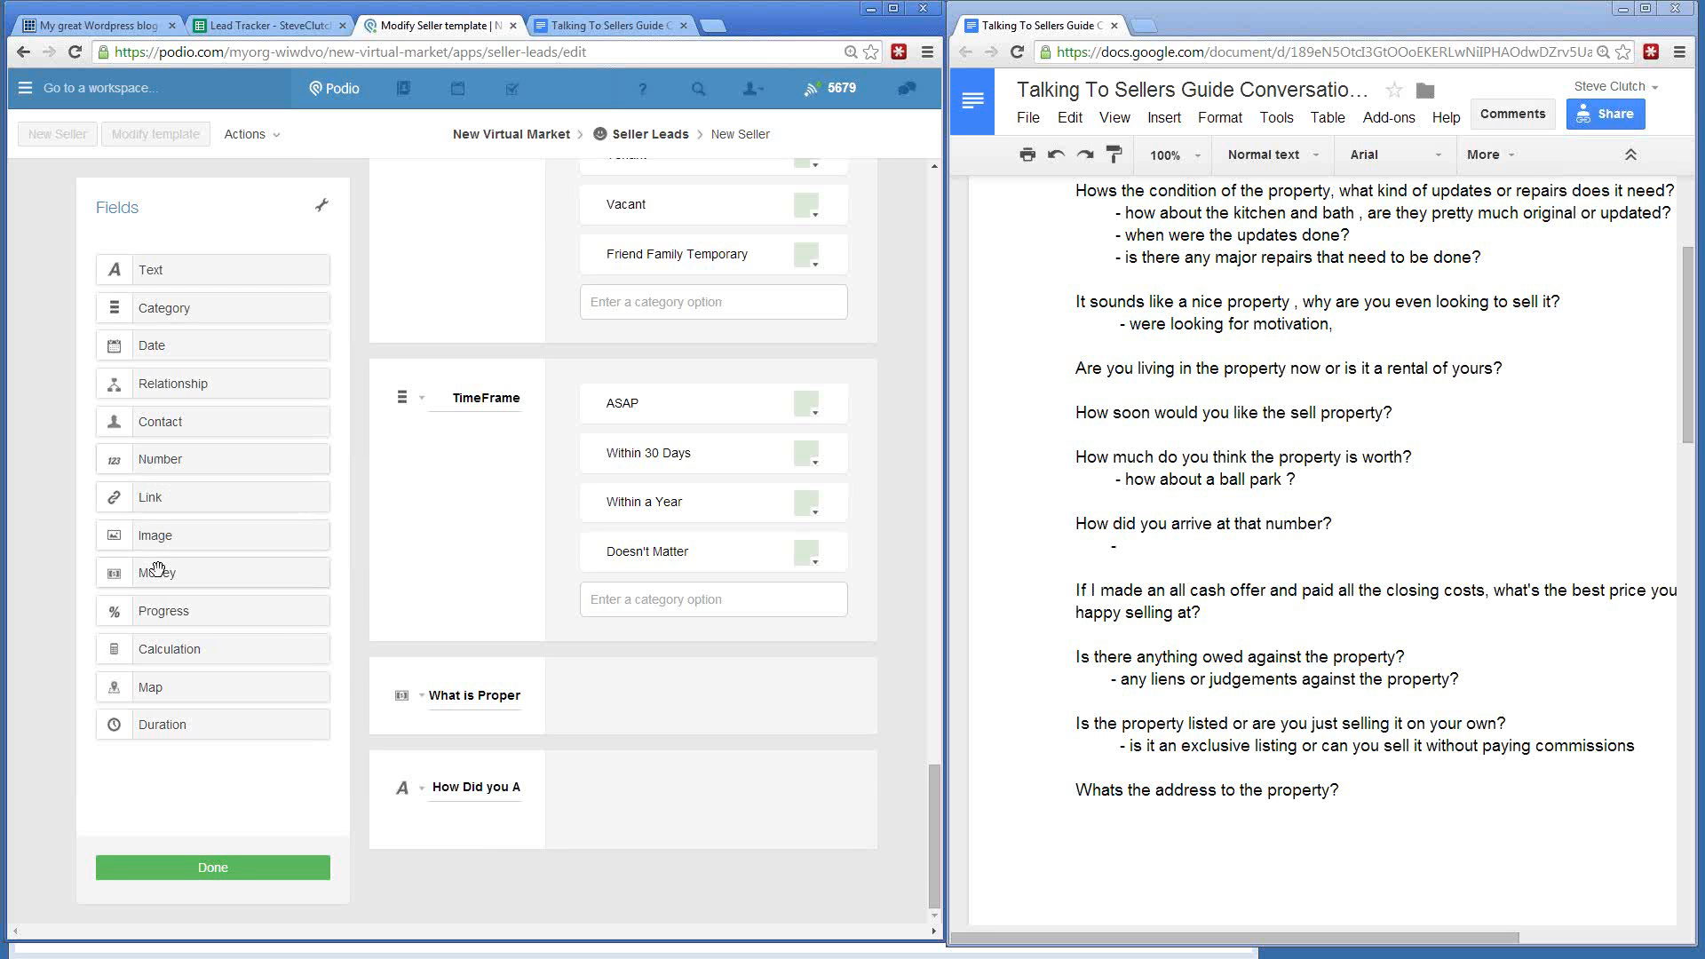
- Add a Money field at the end of the template labelled 'Cash Offer / Lowest Price'
{"action": "left_click_drag", "start_coordinate": [157, 573], "coordinate": [451, 886]}
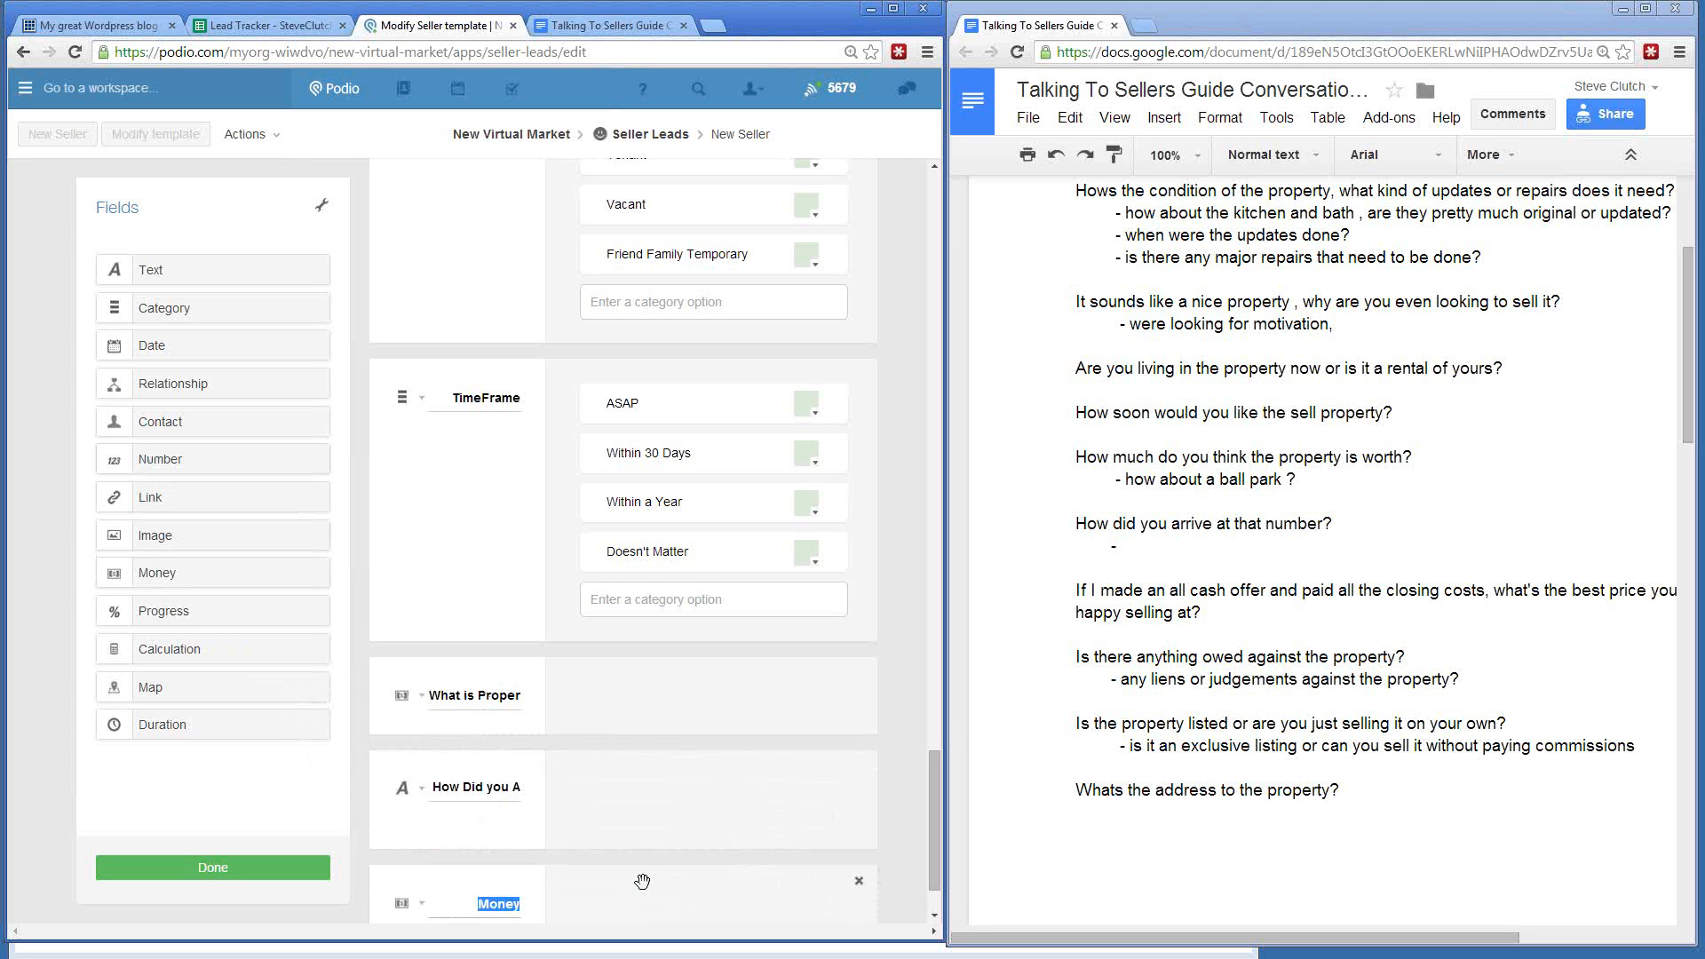
{"action": "type", "text": "Best P"}
{"action": "key", "text": "BackSpace"}
{"action": "key", "text": "BackSpace"}
{"action": "key", "text": "BackSpace"}
{"action": "key", "text": "BackSpace"}
{"action": "key", "text": "BackSpace"}
{"action": "key", "text": "BackSpace"}
{"action": "type", "text": "Lowest Price"}
{"action": "key", "text": "BackSpace"}
{"action": "key", "text": "BackSpace"}
{"action": "key", "text": "BackSpace"}
{"action": "key", "text": "BackSpace"}
{"action": "key", "text": "BackSpace"}
{"action": "key", "text": "BackSpace"}
{"action": "key", "text": "BackSpace"}
{"action": "key", "text": "BackSpace"}
{"action": "key", "text": "BackSpace"}
{"action": "key", "text": "BackSpace"}
{"action": "key", "text": "BackSpace"}
{"action": "key", "text": "BackSpace"}
{"action": "key", "text": "BackSpace"}
{"action": "type", "text": "Cash Offer / Lower"}
{"action": "key", "text": "BackSpace"}
{"action": "type", "text": "st Price"}
{"action": "scroll", "coordinate": [592, 744], "scroll_direction": "down", "scroll_amount": 2}
{"action": "left_click", "coordinate": [460, 894]}
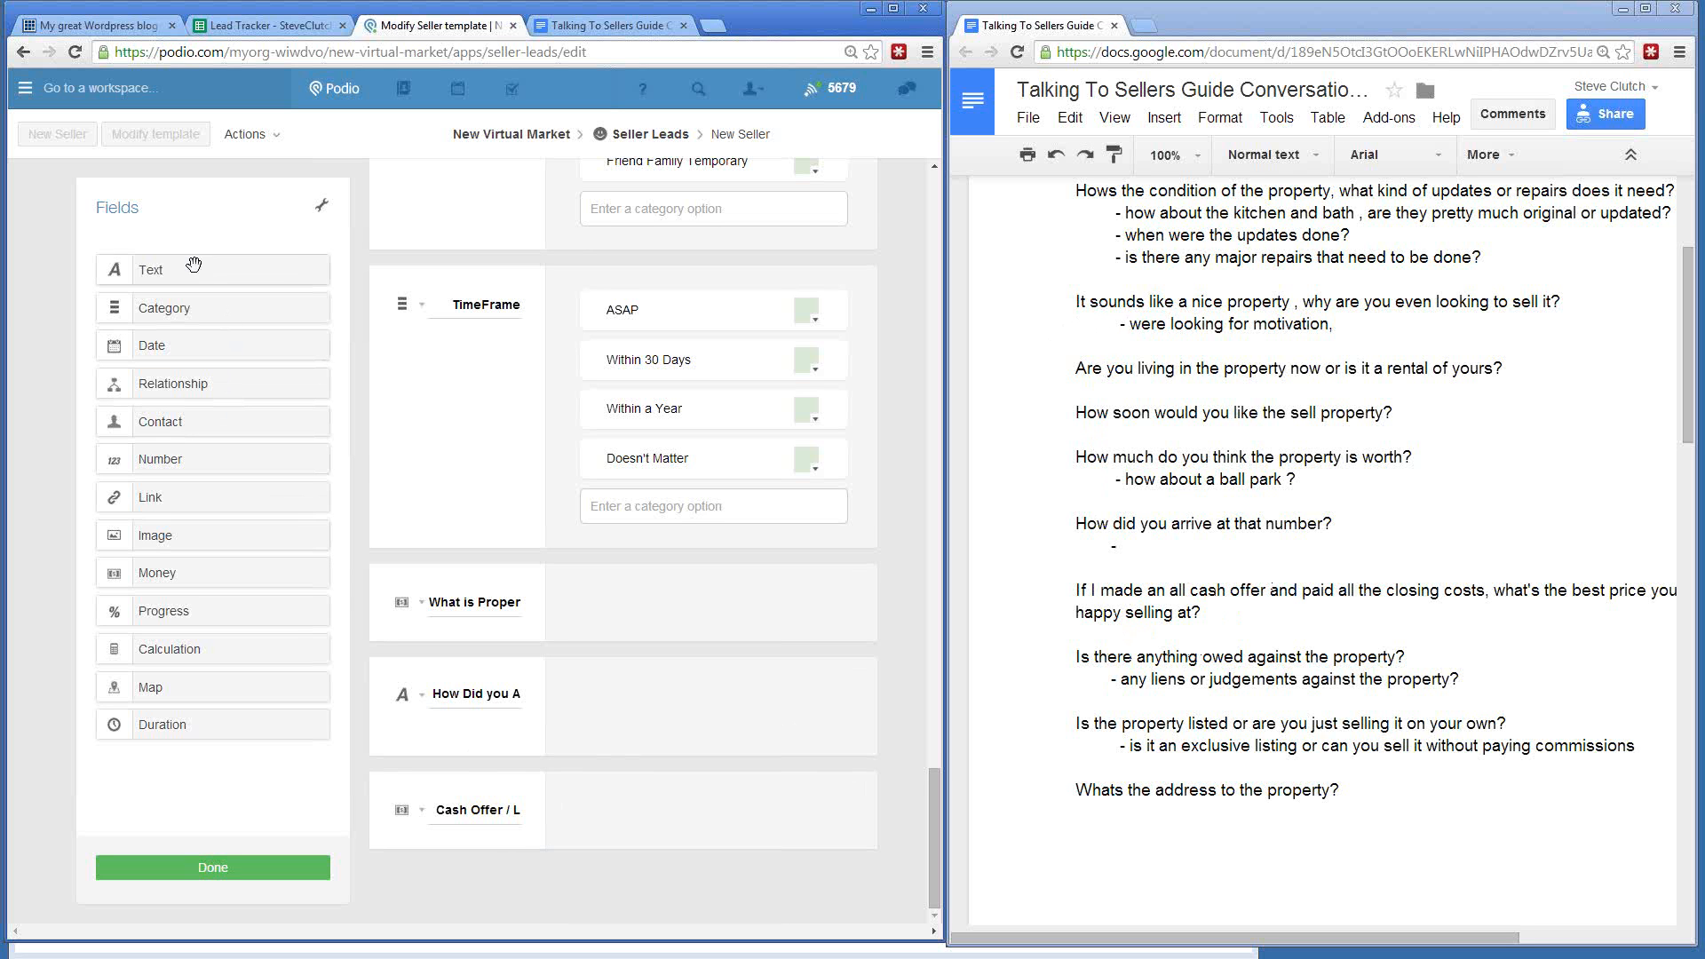
- Drop a stray Text field below Cash Offer, then delete it
{"action": "left_click_drag", "start_coordinate": [190, 268], "coordinate": [451, 848]}
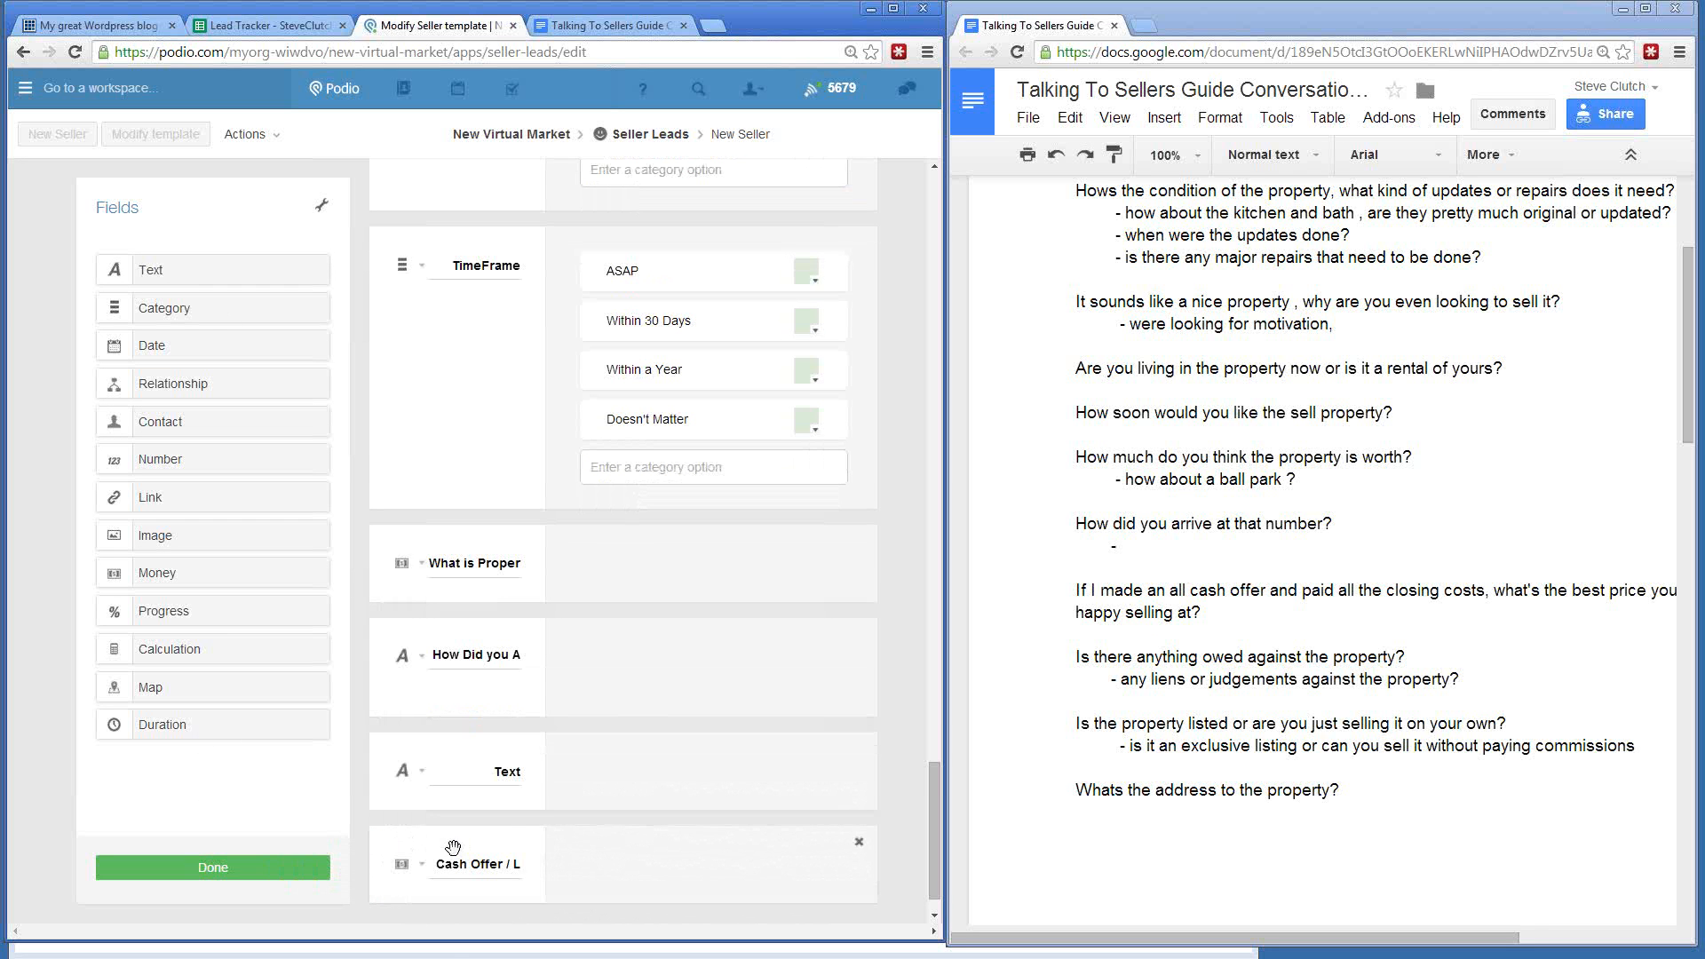
{"action": "left_click_drag", "start_coordinate": [488, 757], "coordinate": [563, 902]}
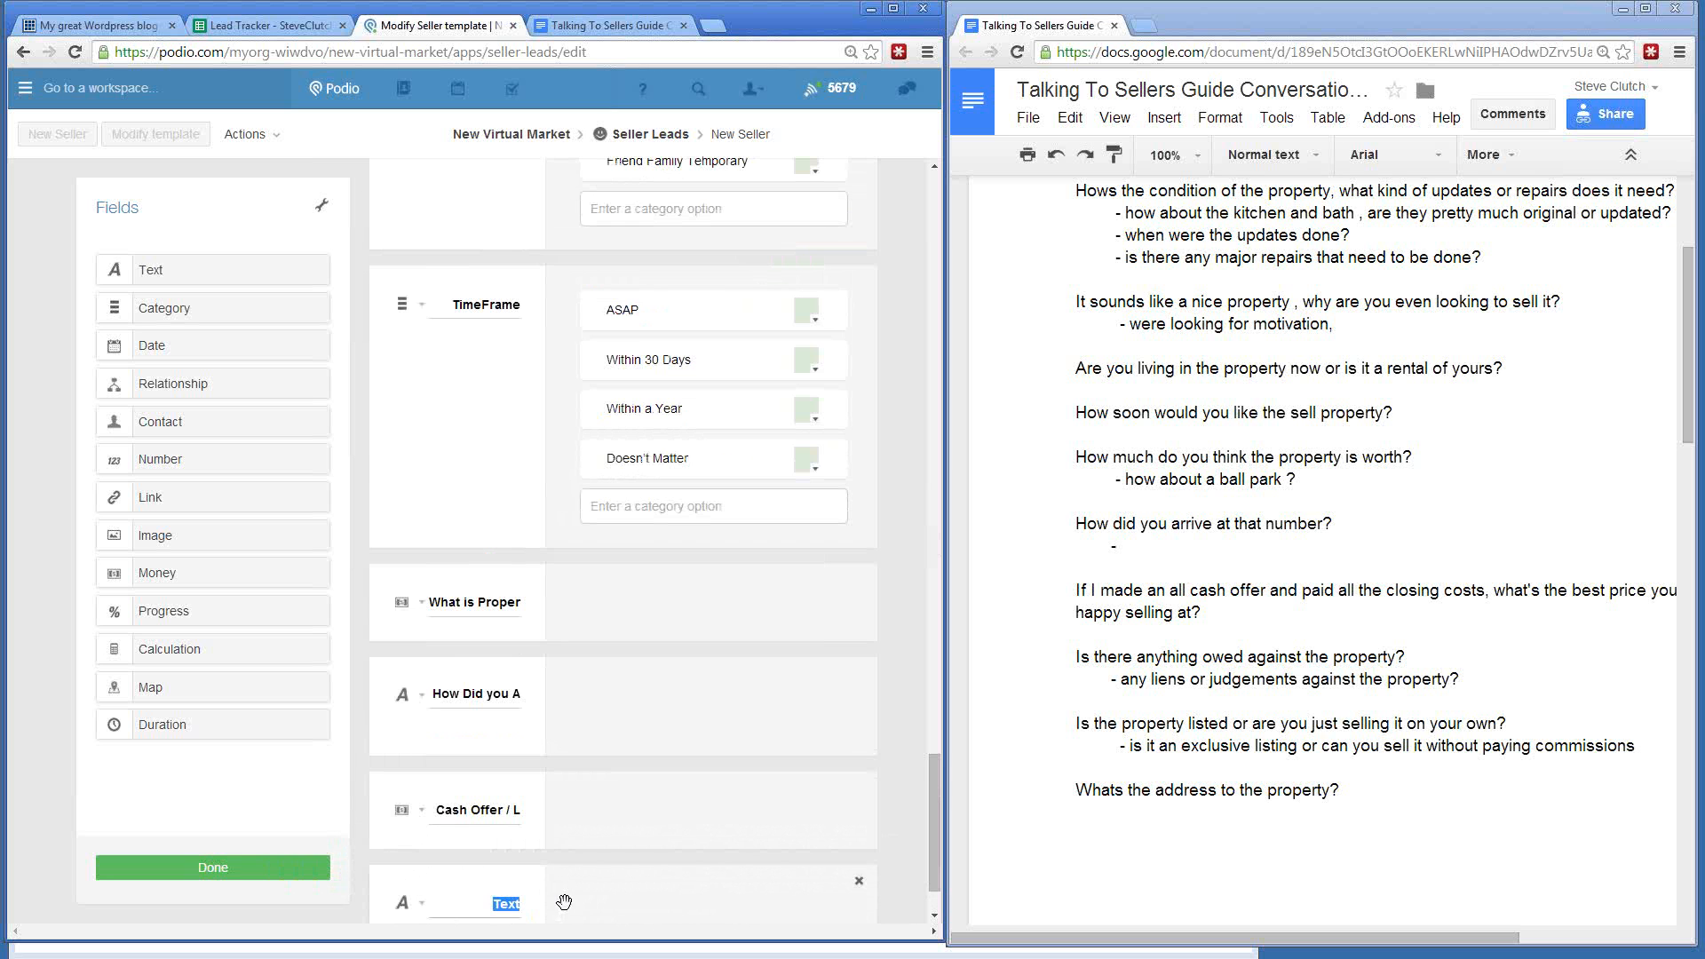
{"action": "left_click", "coordinate": [859, 881]}
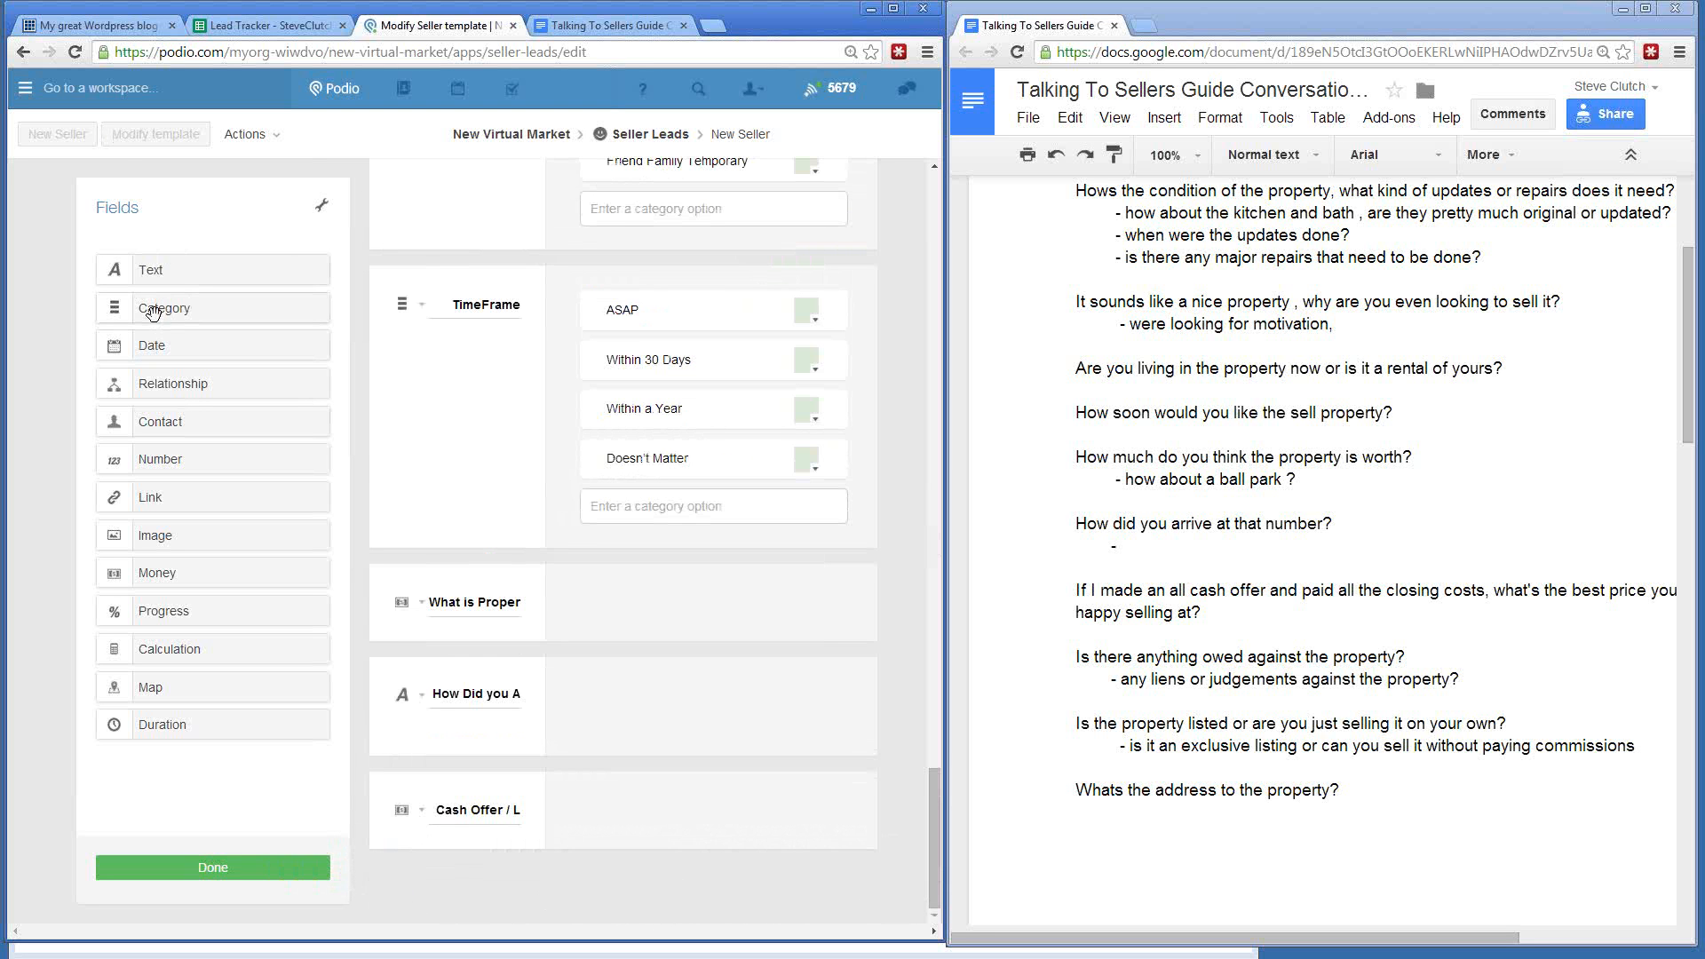
- Add a Mortgage category field with the options Free and Clear and Small Mortgage
{"action": "left_click_drag", "start_coordinate": [152, 312], "coordinate": [561, 912]}
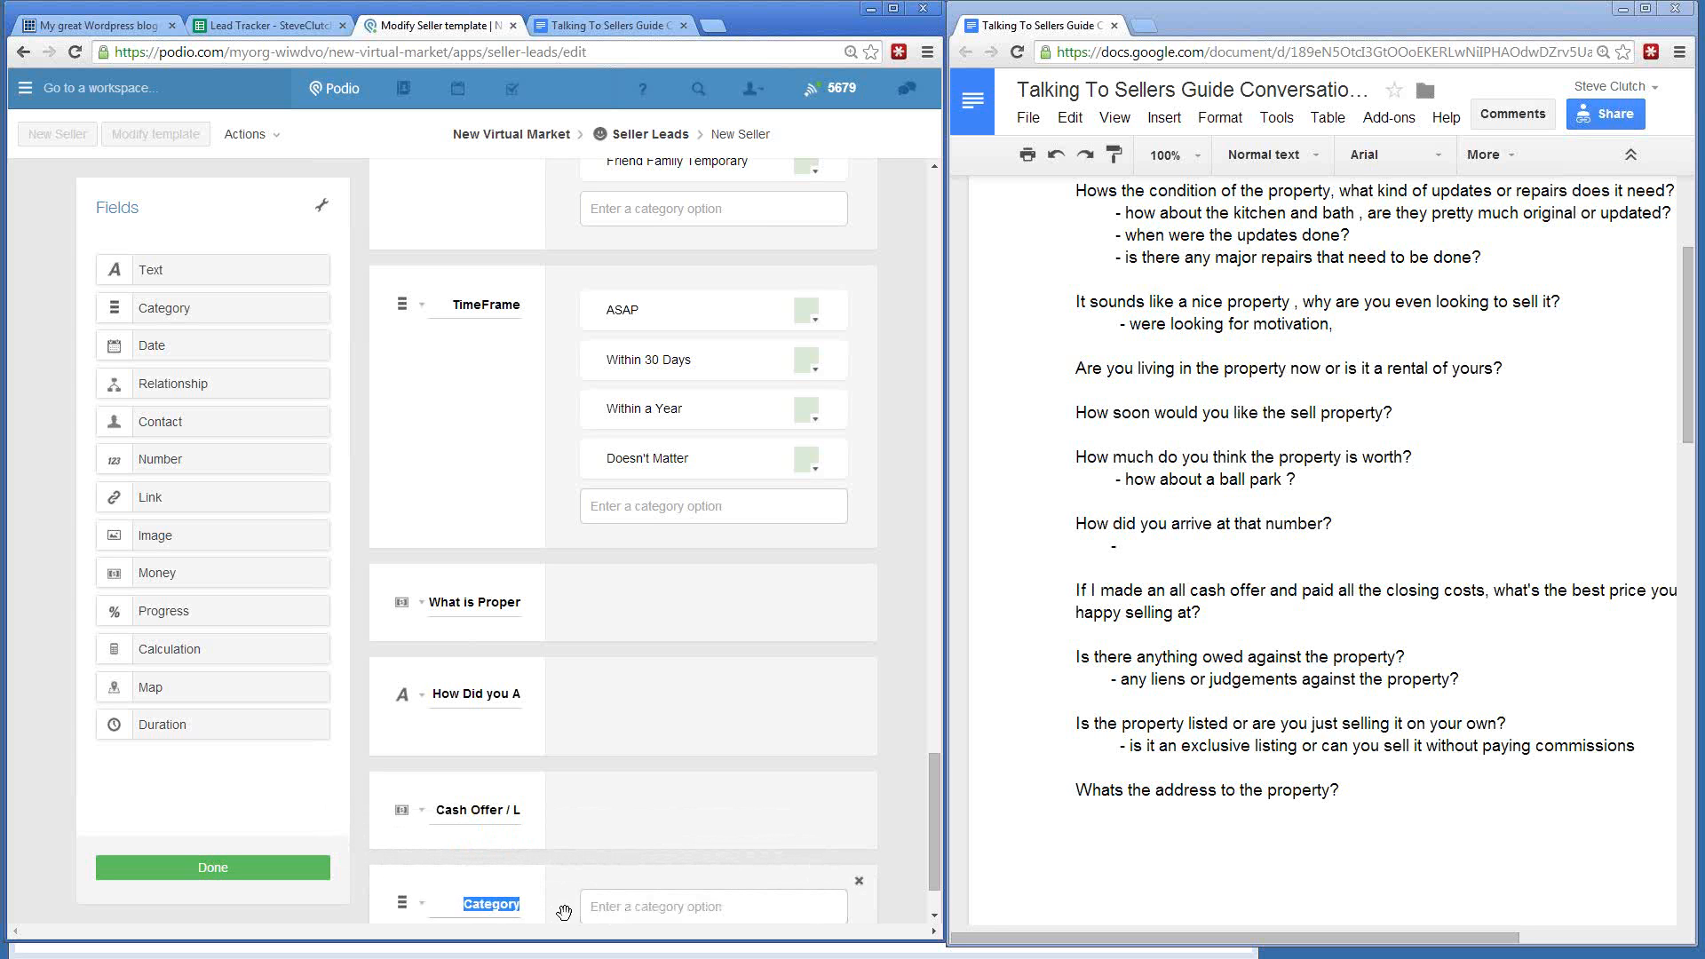
{"action": "type", "text": "Mortgage"}
{"action": "left_click", "coordinate": [643, 906]}
{"action": "type", "text": "Free and Cle"}
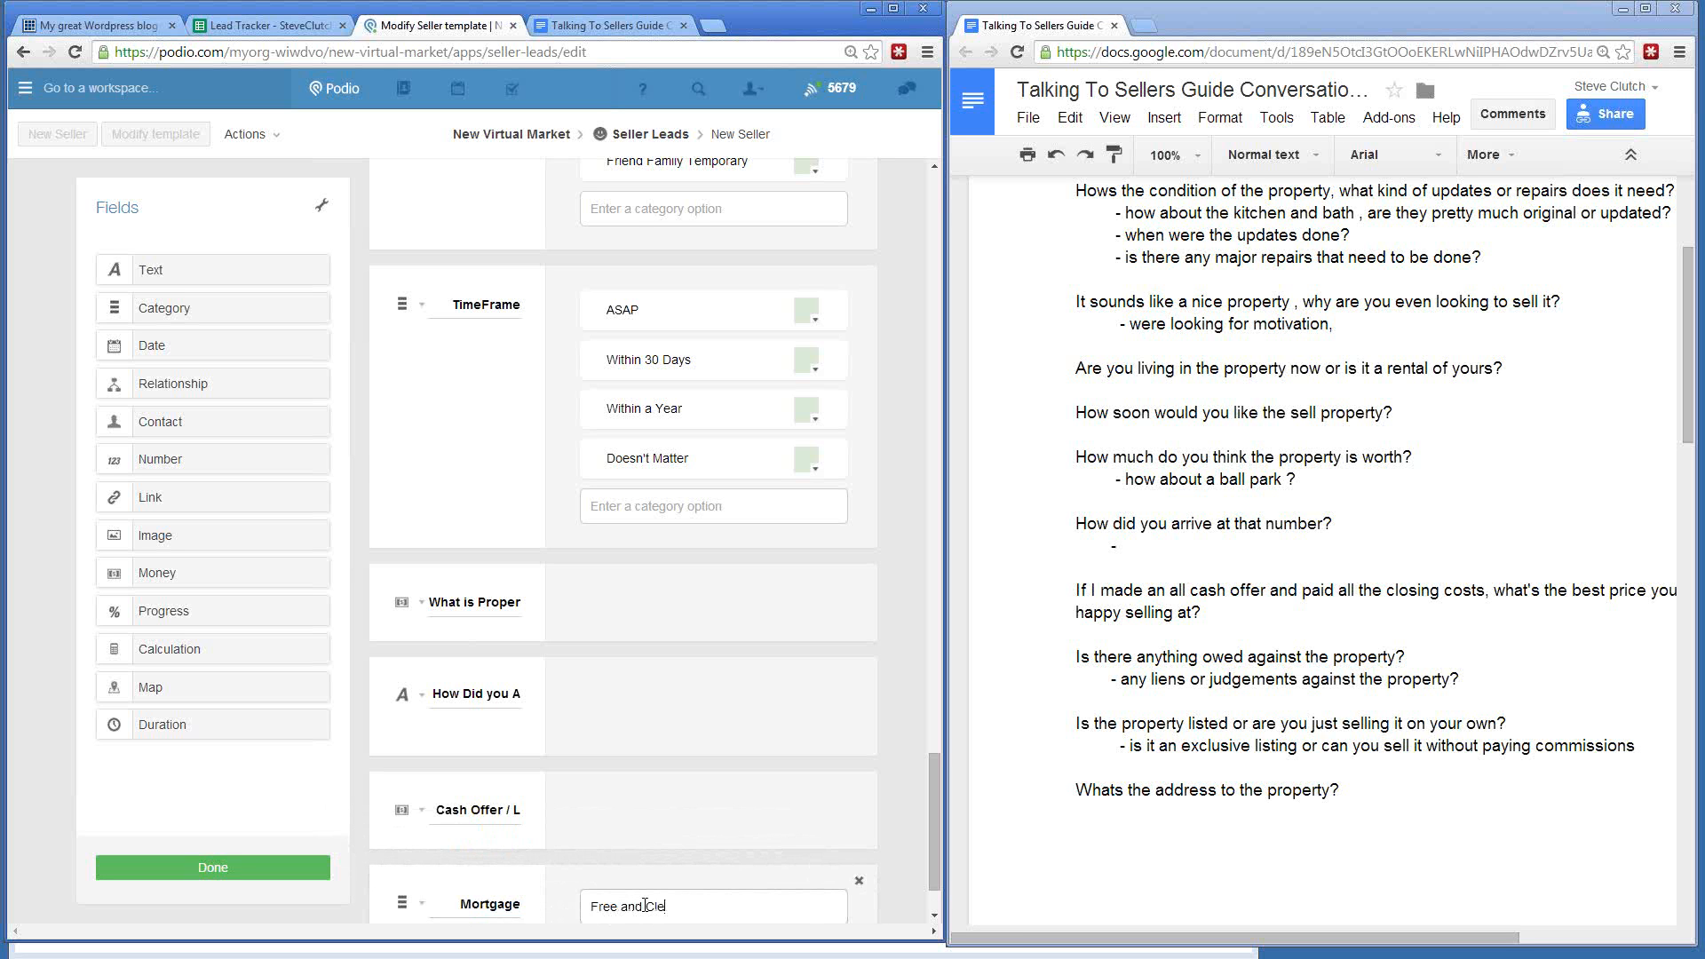
{"action": "type", "text": "ar"}
{"action": "key", "text": "Return"}
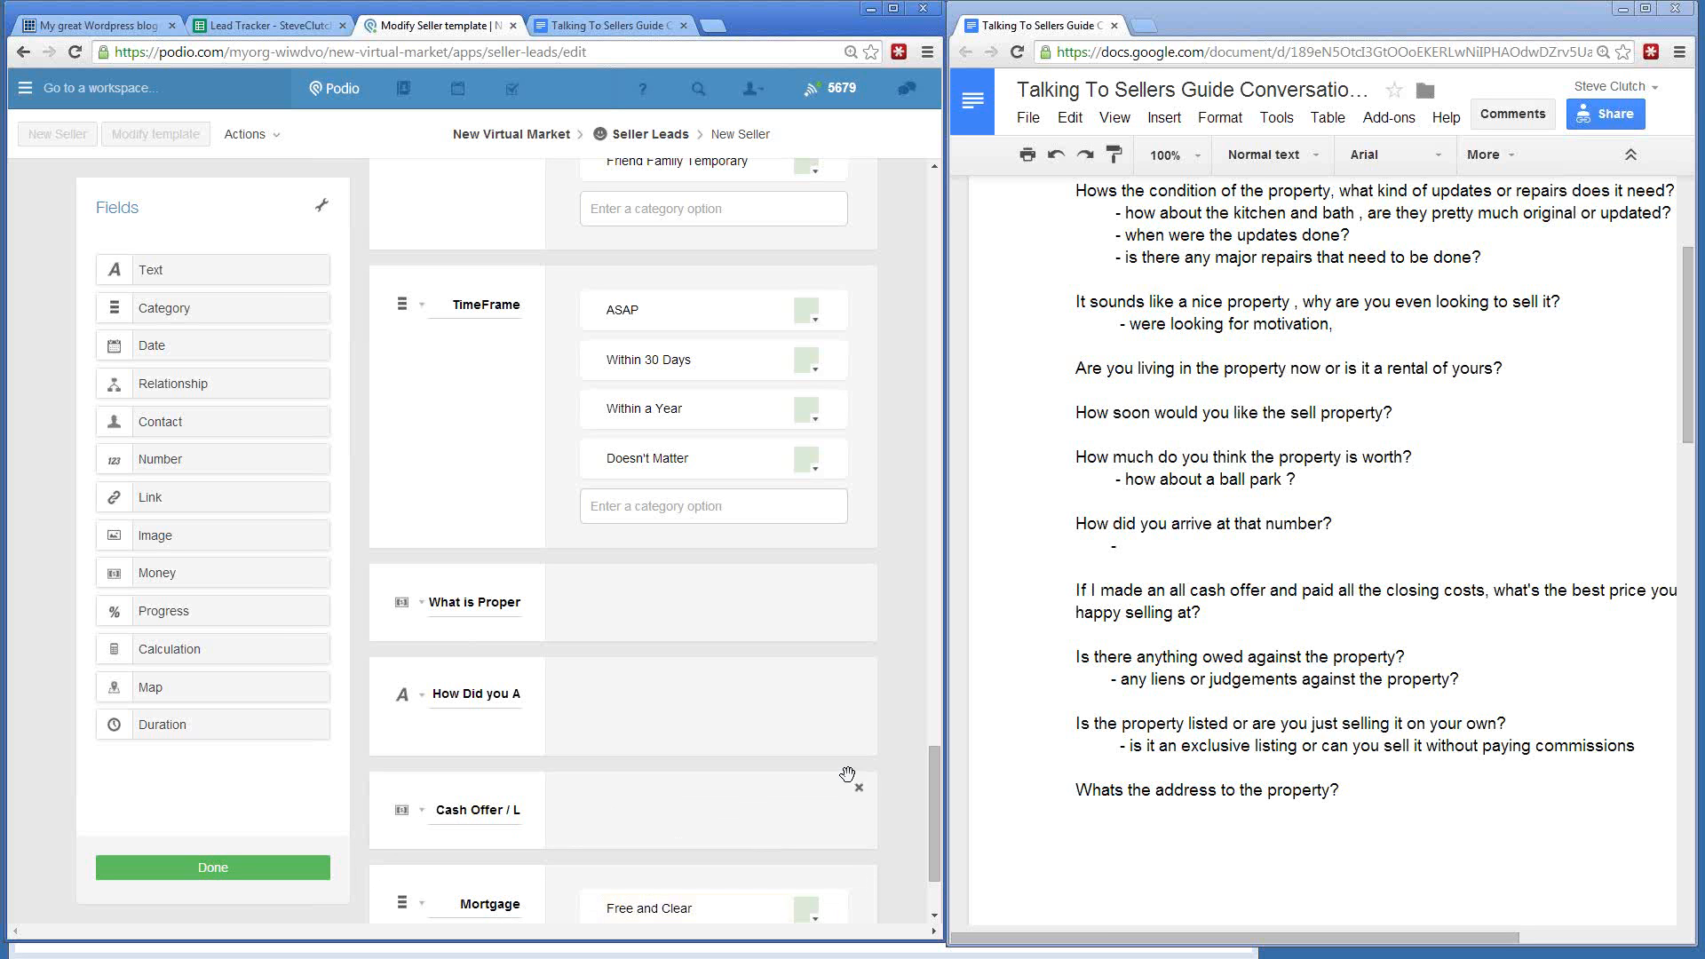
{"action": "scroll", "coordinate": [849, 780], "scroll_direction": "down", "scroll_amount": 2}
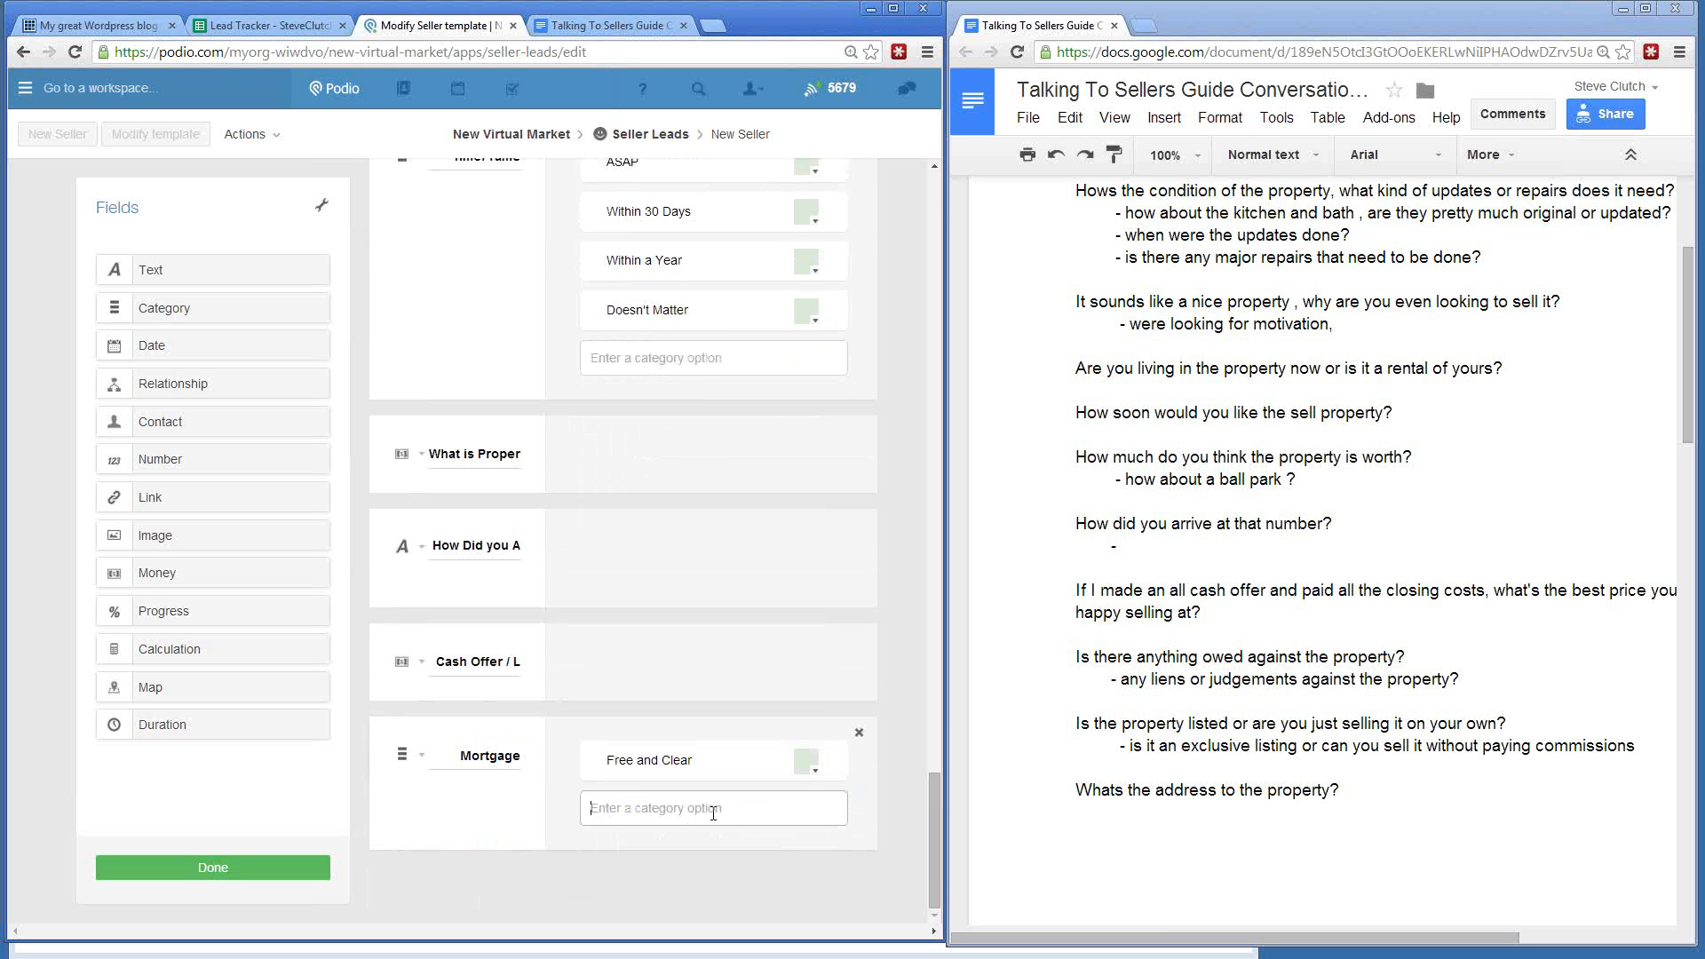
{"action": "type", "text": "Small Mortgage"}
{"action": "key", "text": "Return"}
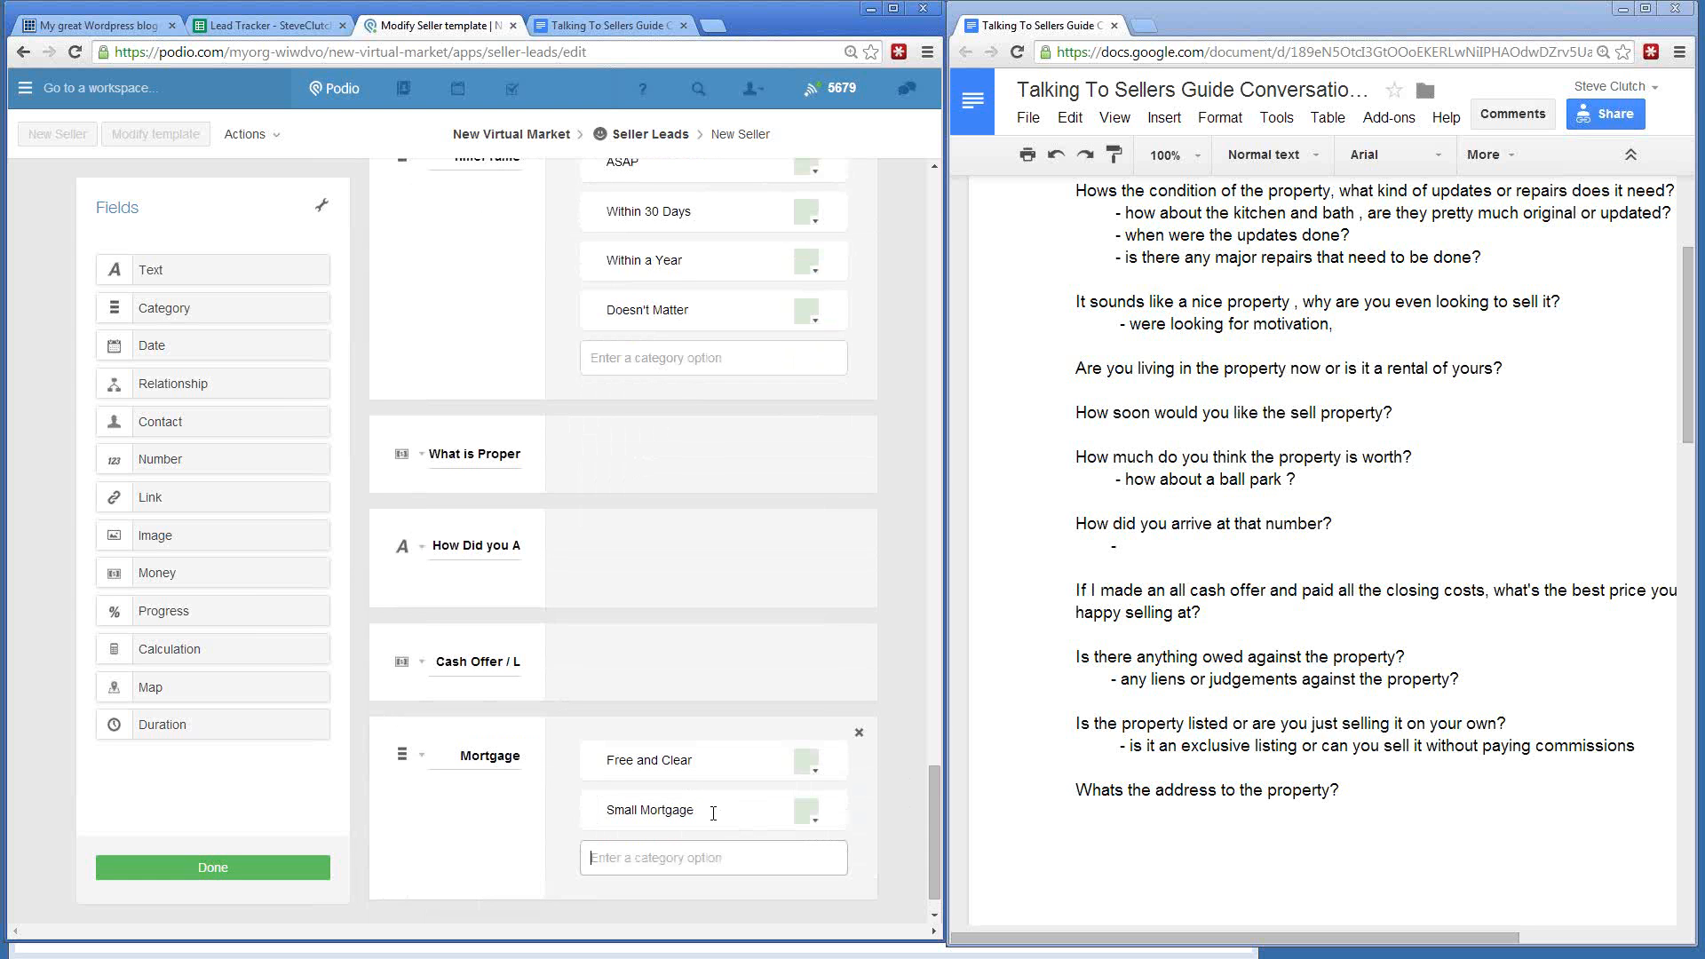
- Add the option Over 80% of Value and rename Small Mortgage to Under 80% of Value
{"action": "type", "text": "Large Mortgage"}
{"action": "key", "text": "BackSpace"}
{"action": "key", "text": "BackSpace"}
{"action": "key", "text": "BackSpace"}
{"action": "key", "text": "BackSpace"}
{"action": "key", "text": "BackSpace"}
{"action": "key", "text": "BackSpace"}
{"action": "key", "text": "BackSpace"}
{"action": "key", "text": "BackSpace"}
{"action": "key", "text": "BackSpace"}
{"action": "key", "text": "BackSpace"}
{"action": "key", "text": "BackSpace"}
{"action": "key", "text": "BackSpace"}
{"action": "key", "text": "BackSpace"}
{"action": "type", "text": "Over"}
{"action": "type", "text": "80% of Value"}
{"action": "key", "text": "Return"}
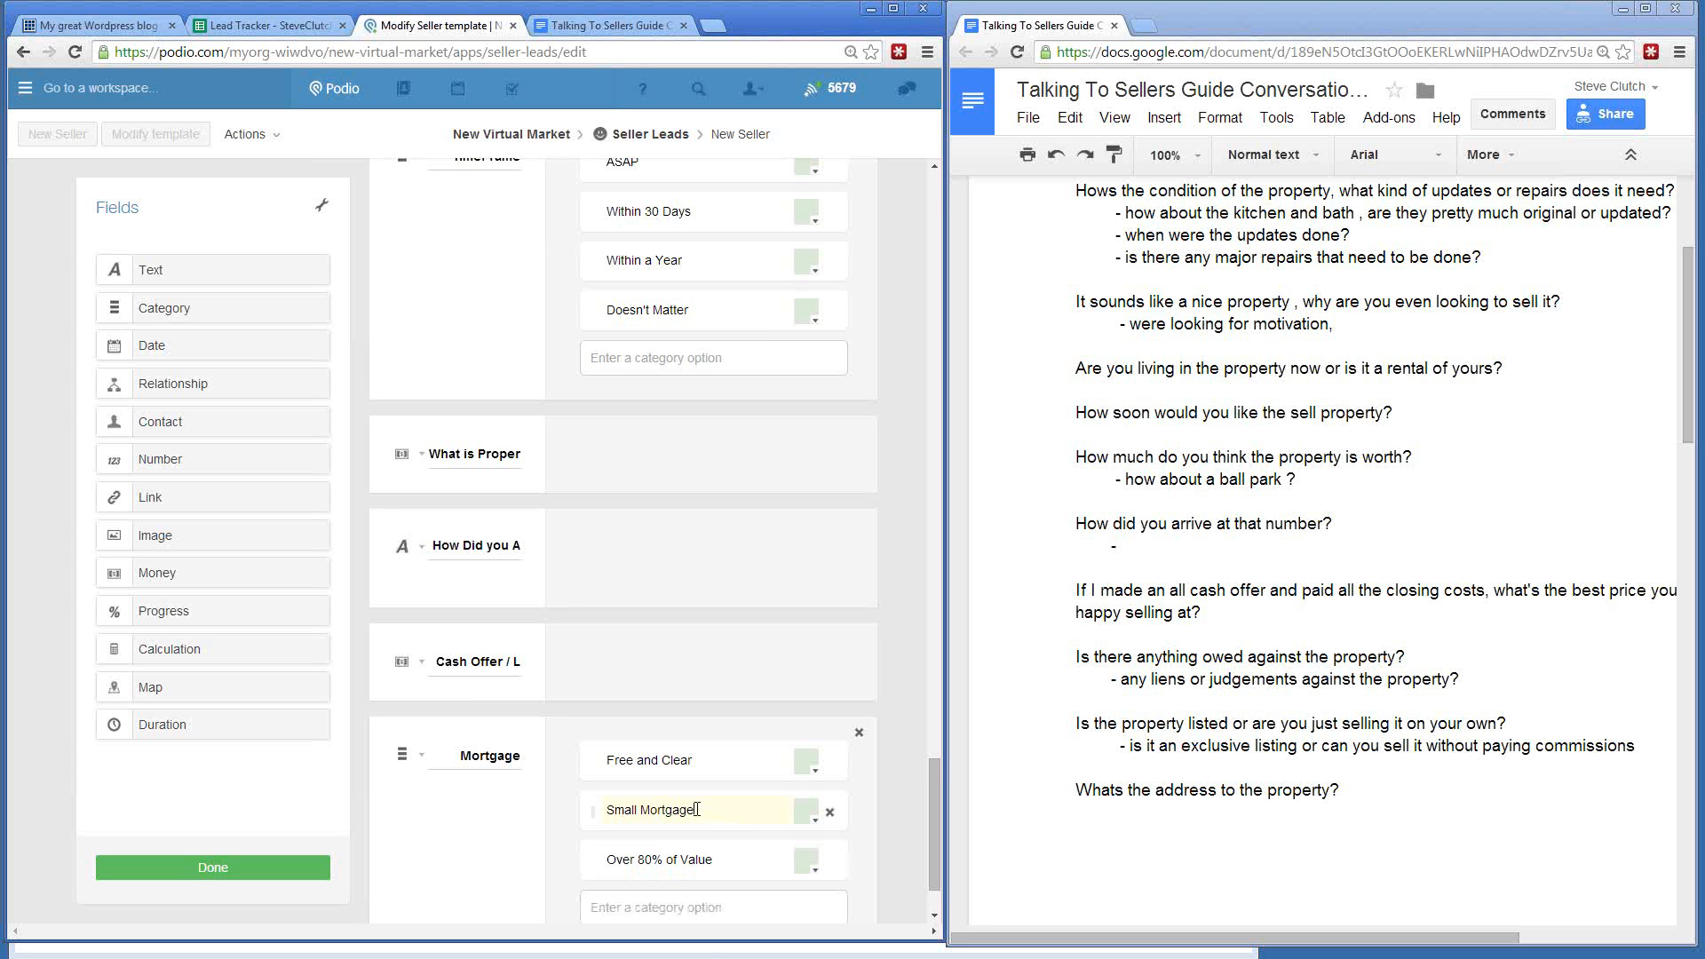
{"action": "left_click_drag", "start_coordinate": [697, 809], "coordinate": [542, 822]}
{"action": "type", "text": "Under 80% of Value"}
- Add the Under Water option, then drop a new Text field below Mortgage
{"action": "scroll", "coordinate": [542, 818], "scroll_direction": "down", "scroll_amount": 2}
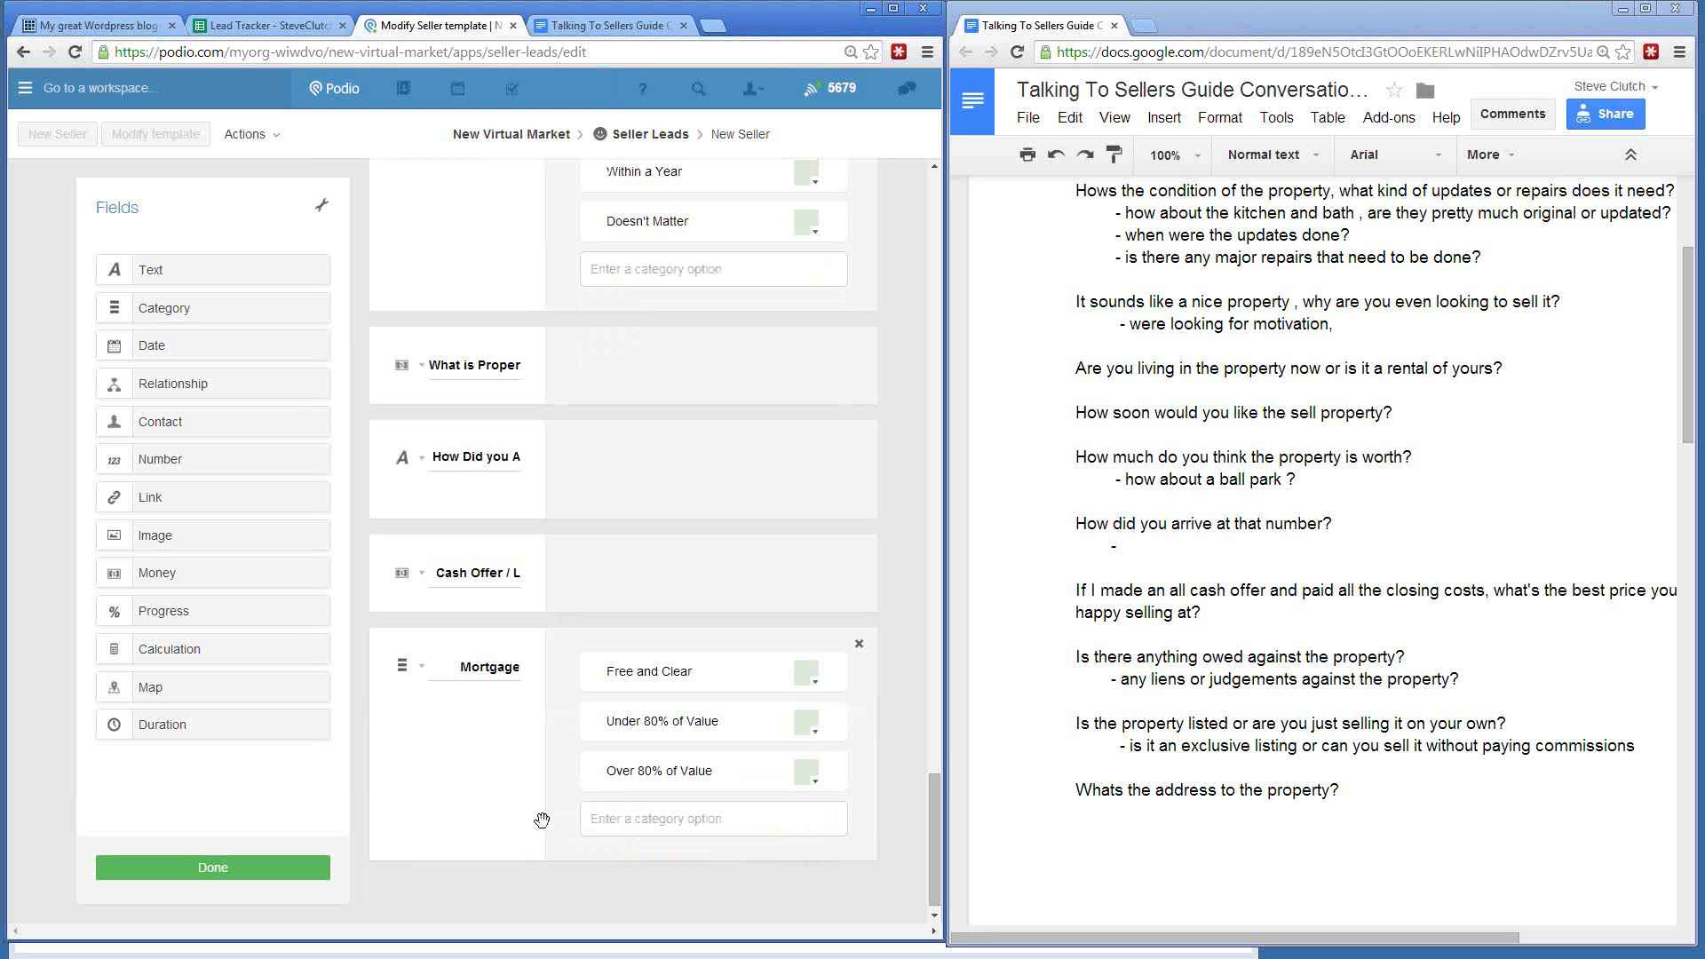
{"action": "left_click", "coordinate": [620, 809]}
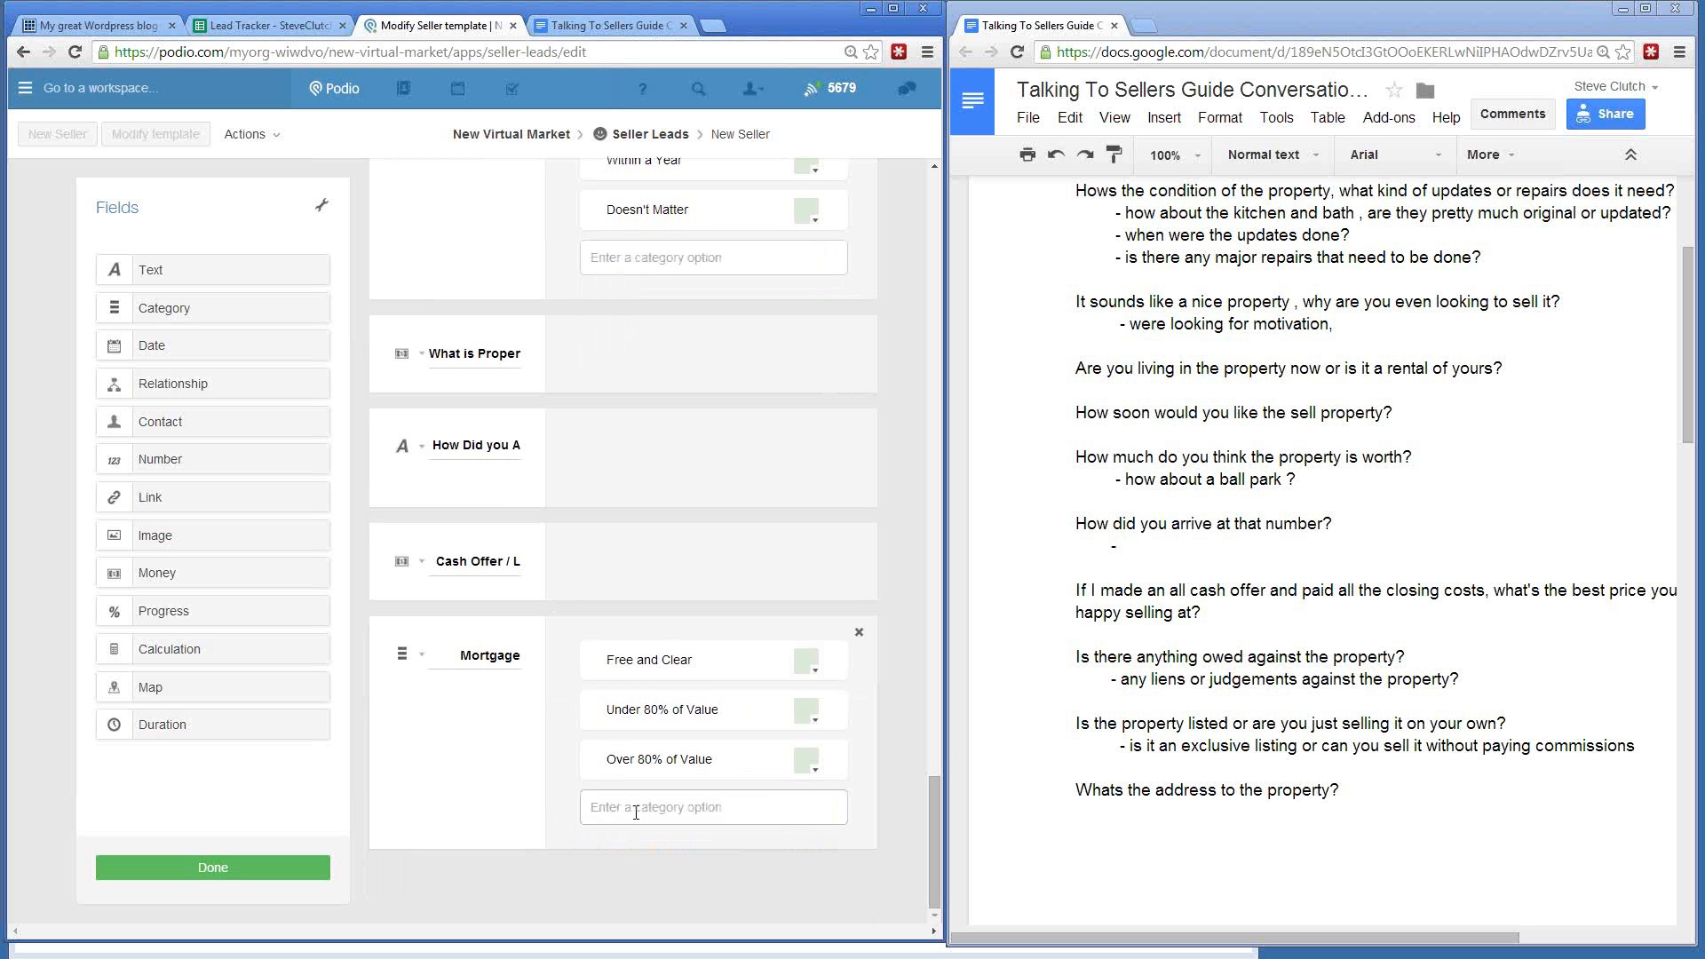
{"action": "type", "text": "Under Va"}
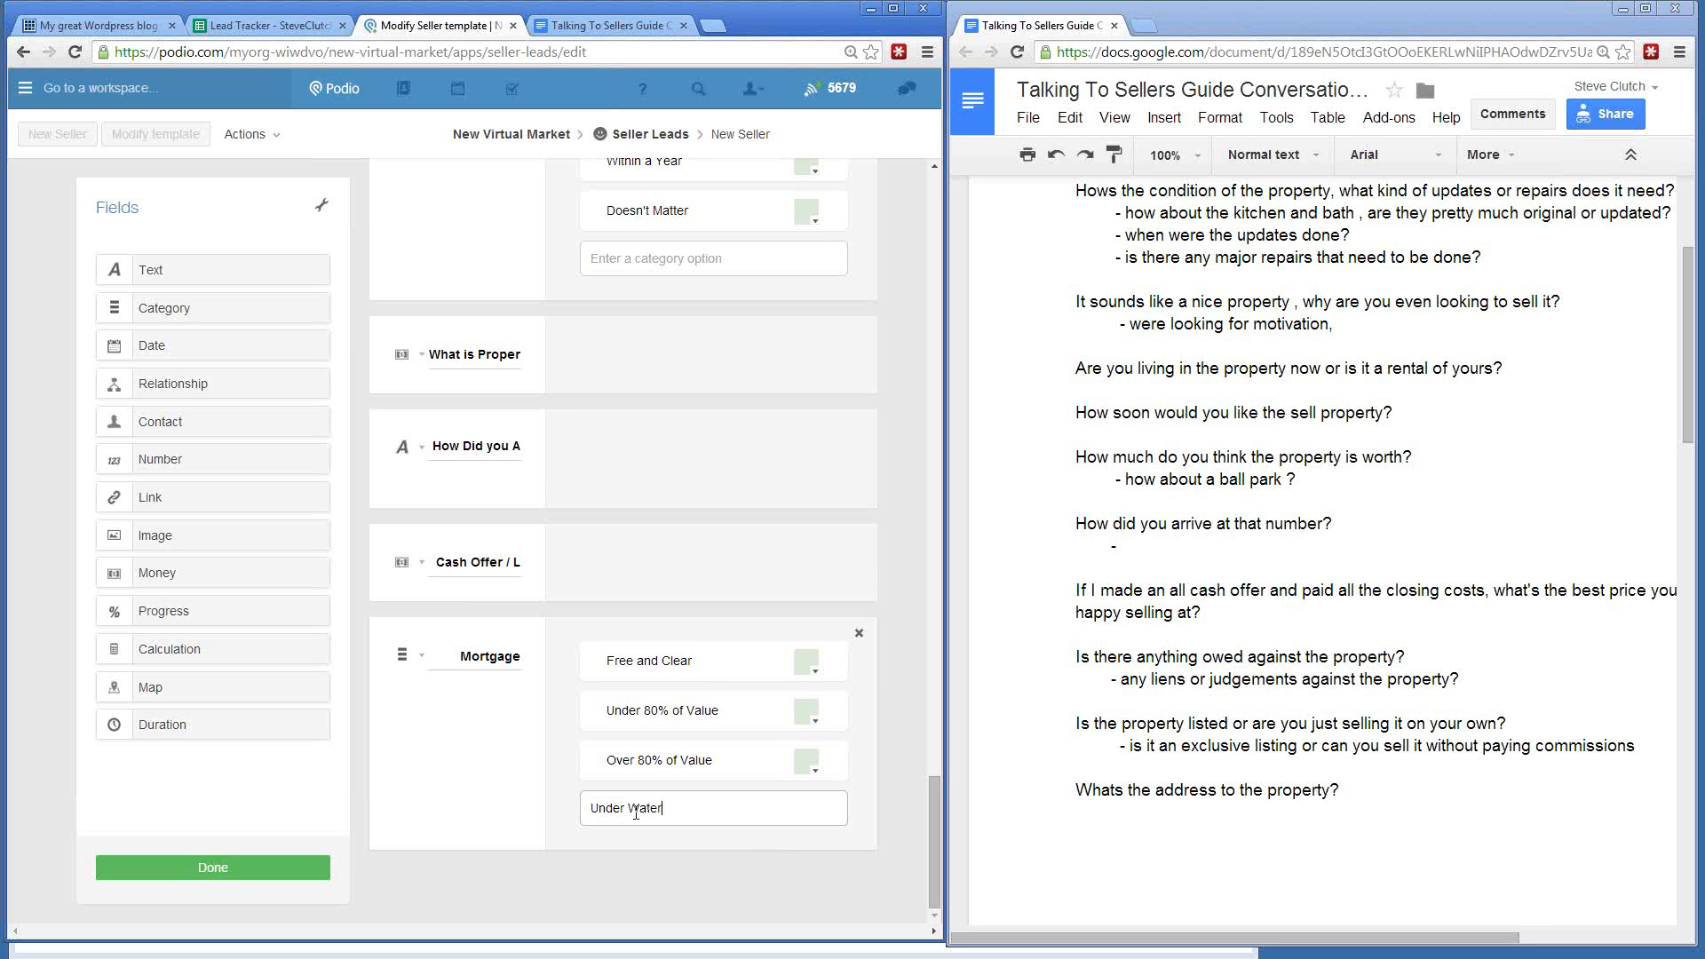
{"action": "type", "text": "ter"}
{"action": "key", "text": "Return"}
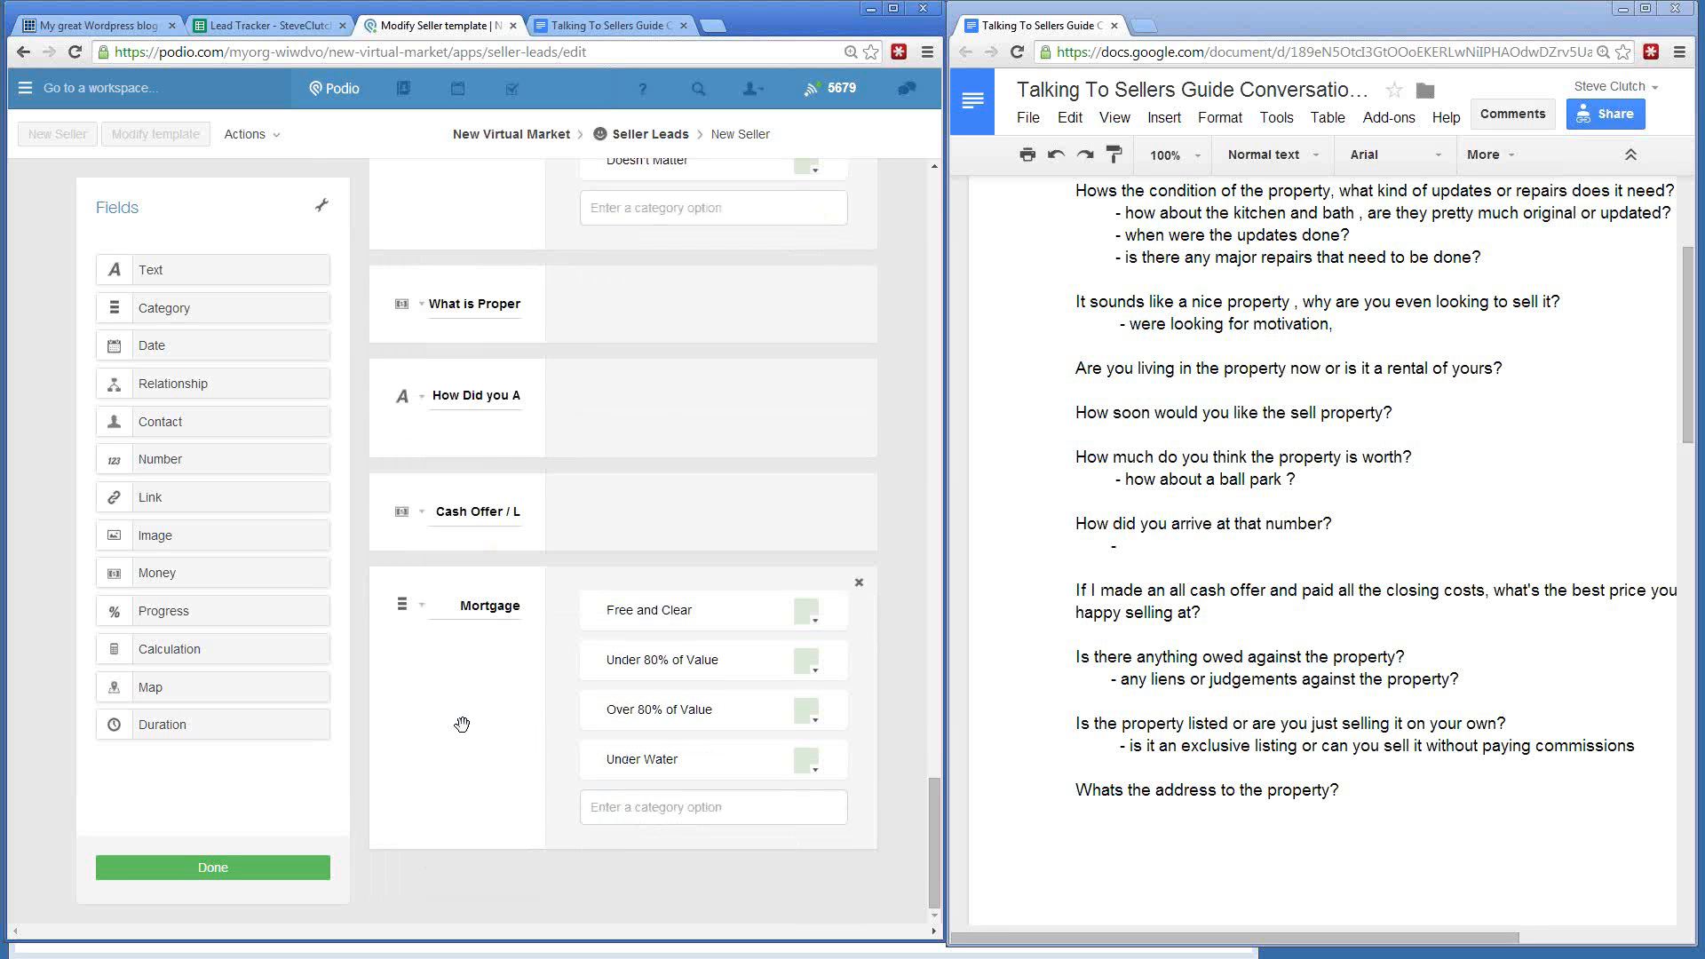
{"action": "left_click_drag", "start_coordinate": [167, 266], "coordinate": [557, 905]}
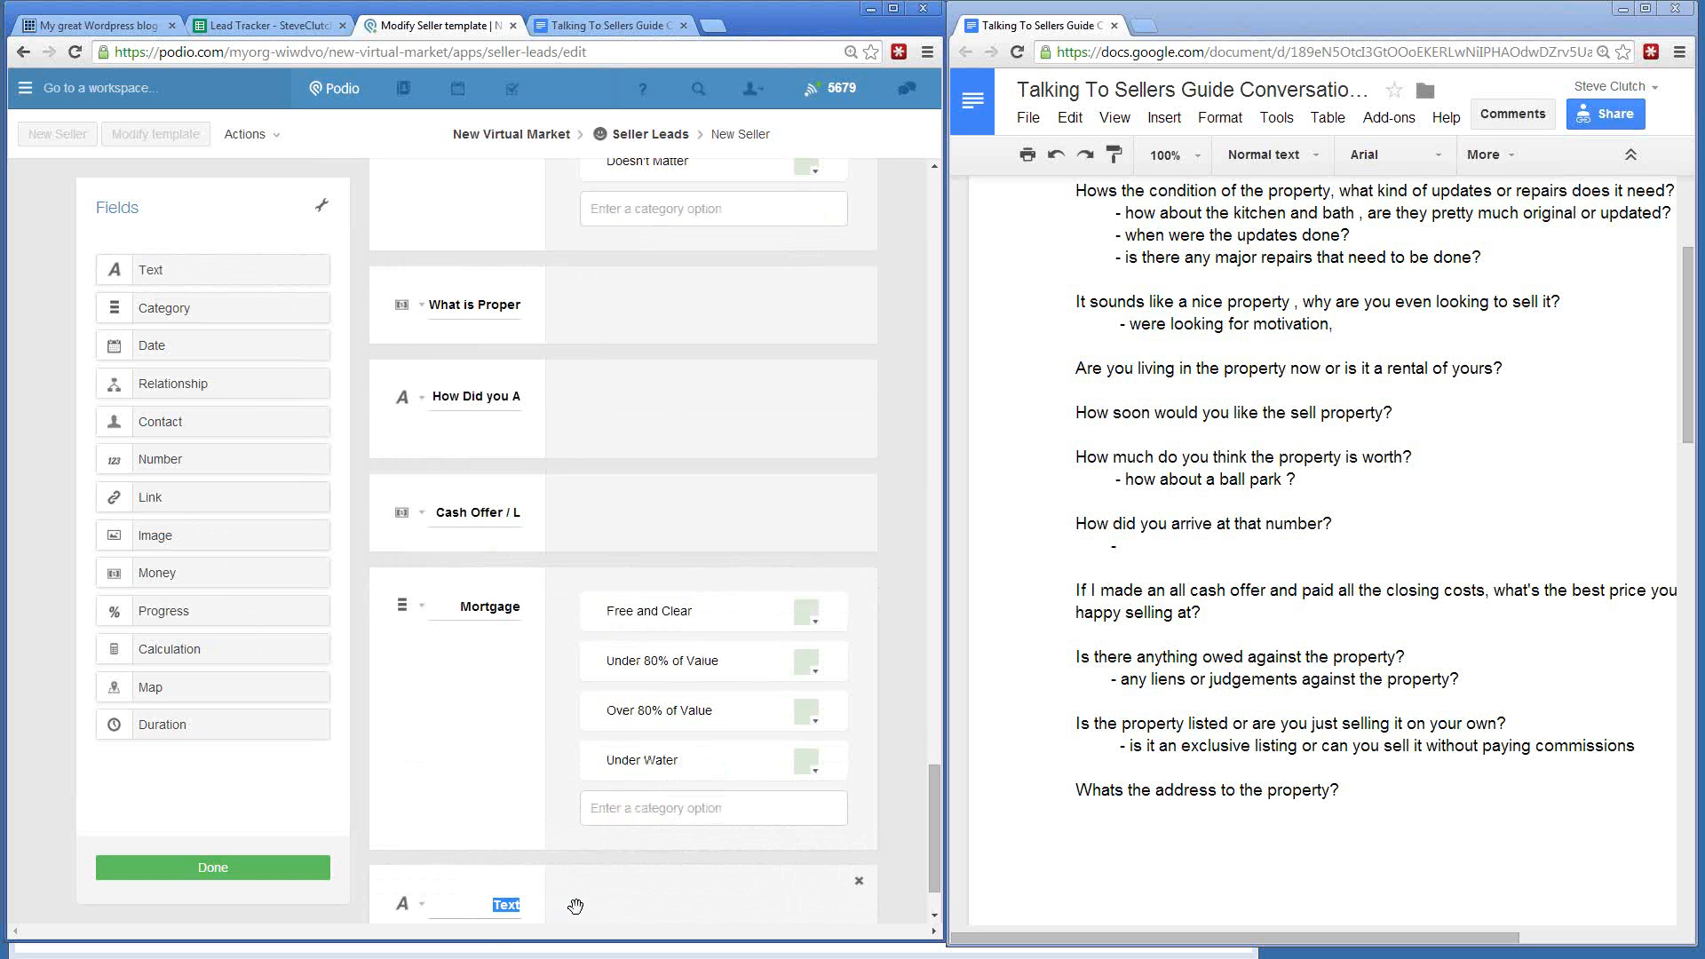
- Label the new Text field 'Mortgage Amount'
{"action": "type", "text": "Mortgage Amo"}
{"action": "type", "text": "unt"}
{"action": "left_click", "coordinate": [1012, 564]}
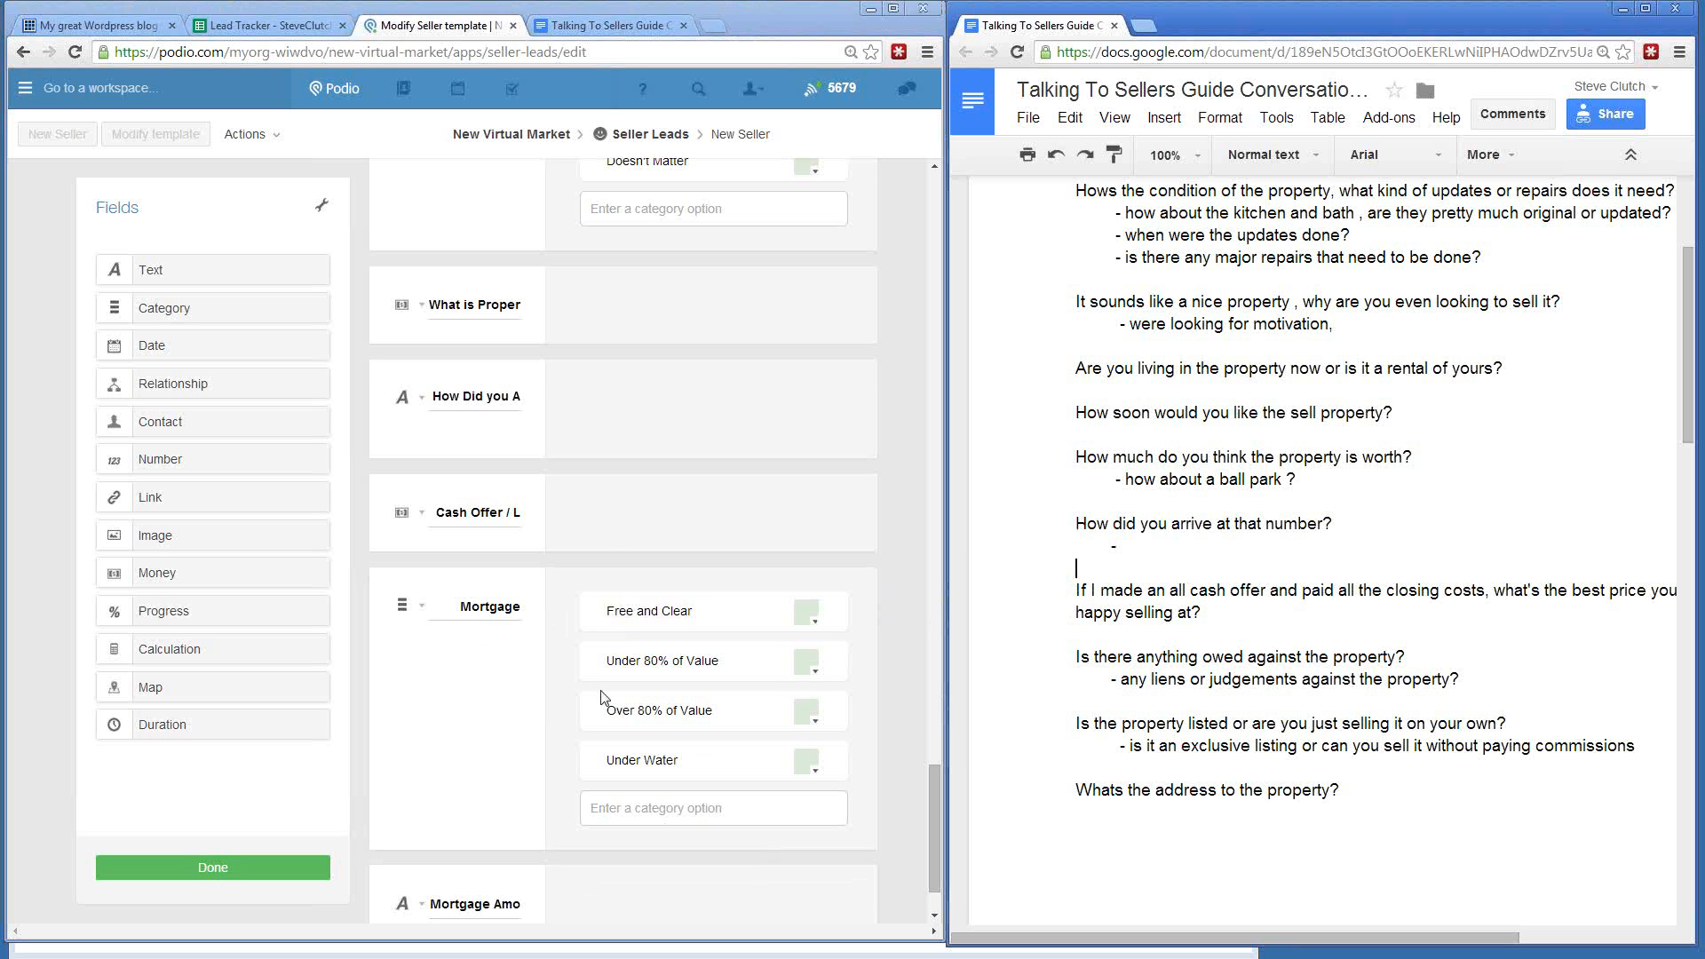
{"action": "scroll", "coordinate": [533, 684], "scroll_direction": "down", "scroll_amount": 1}
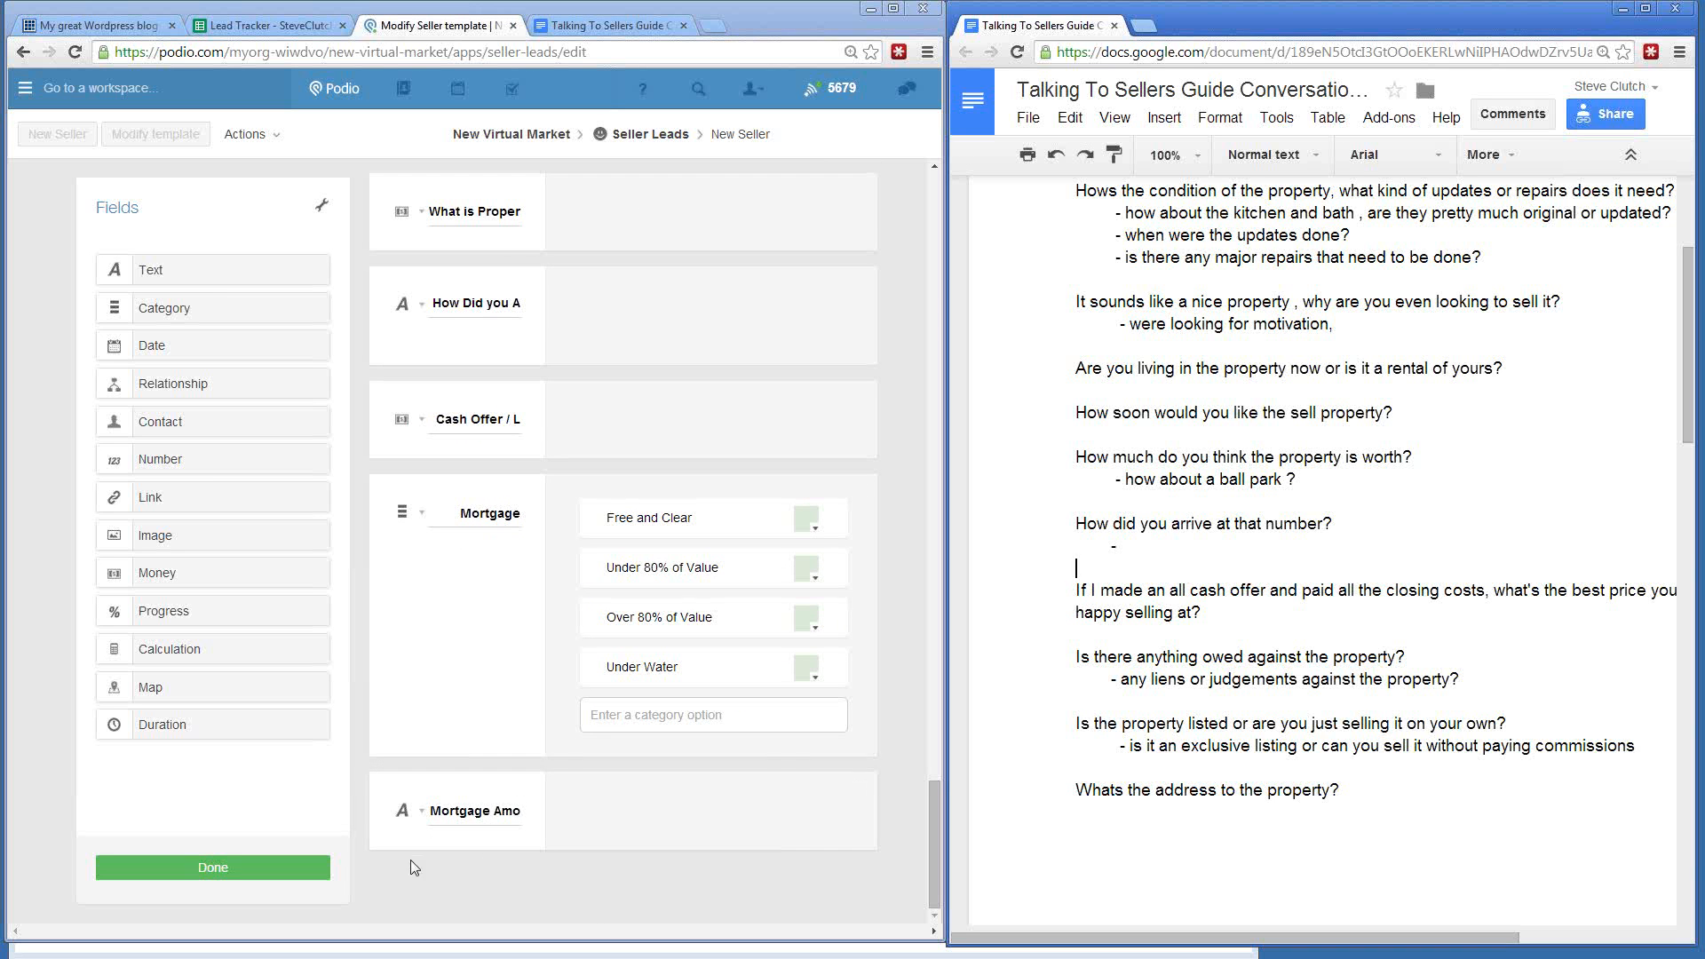
- Add a Listed? category field with None as its first option
{"action": "left_click_drag", "start_coordinate": [165, 307], "coordinate": [455, 808]}
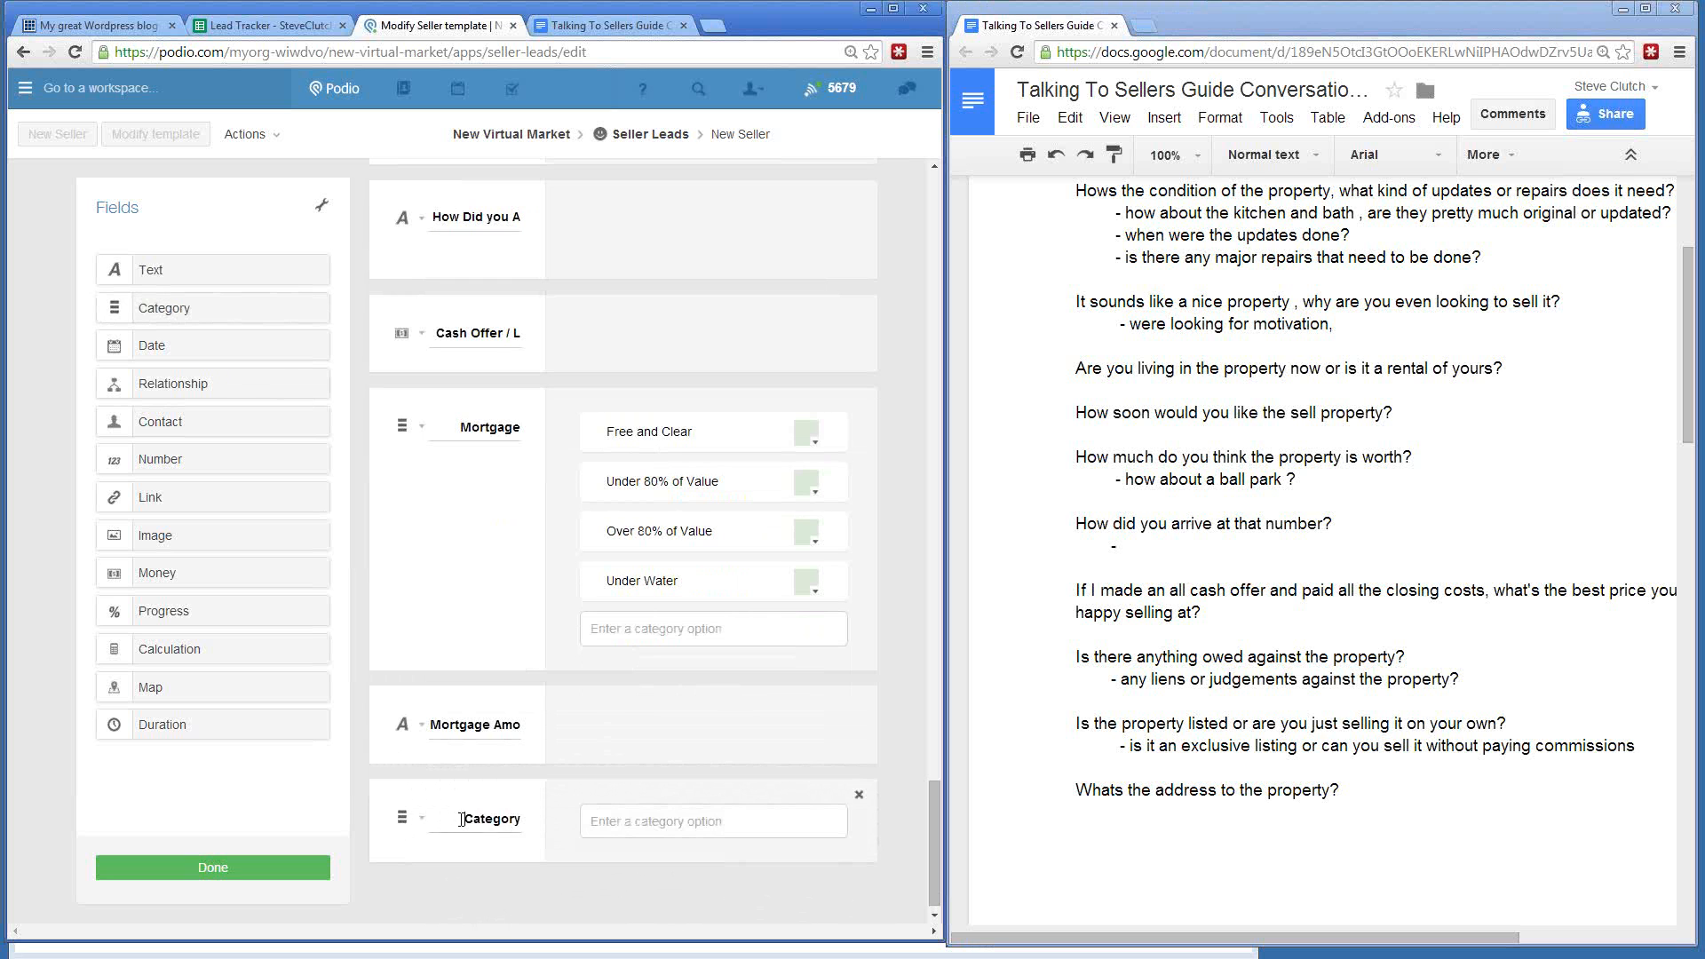
{"action": "left_click", "coordinate": [461, 819]}
{"action": "type", "text": "Listed?"}
{"action": "left_click", "coordinate": [584, 821]}
{"action": "type", "text": "E"}
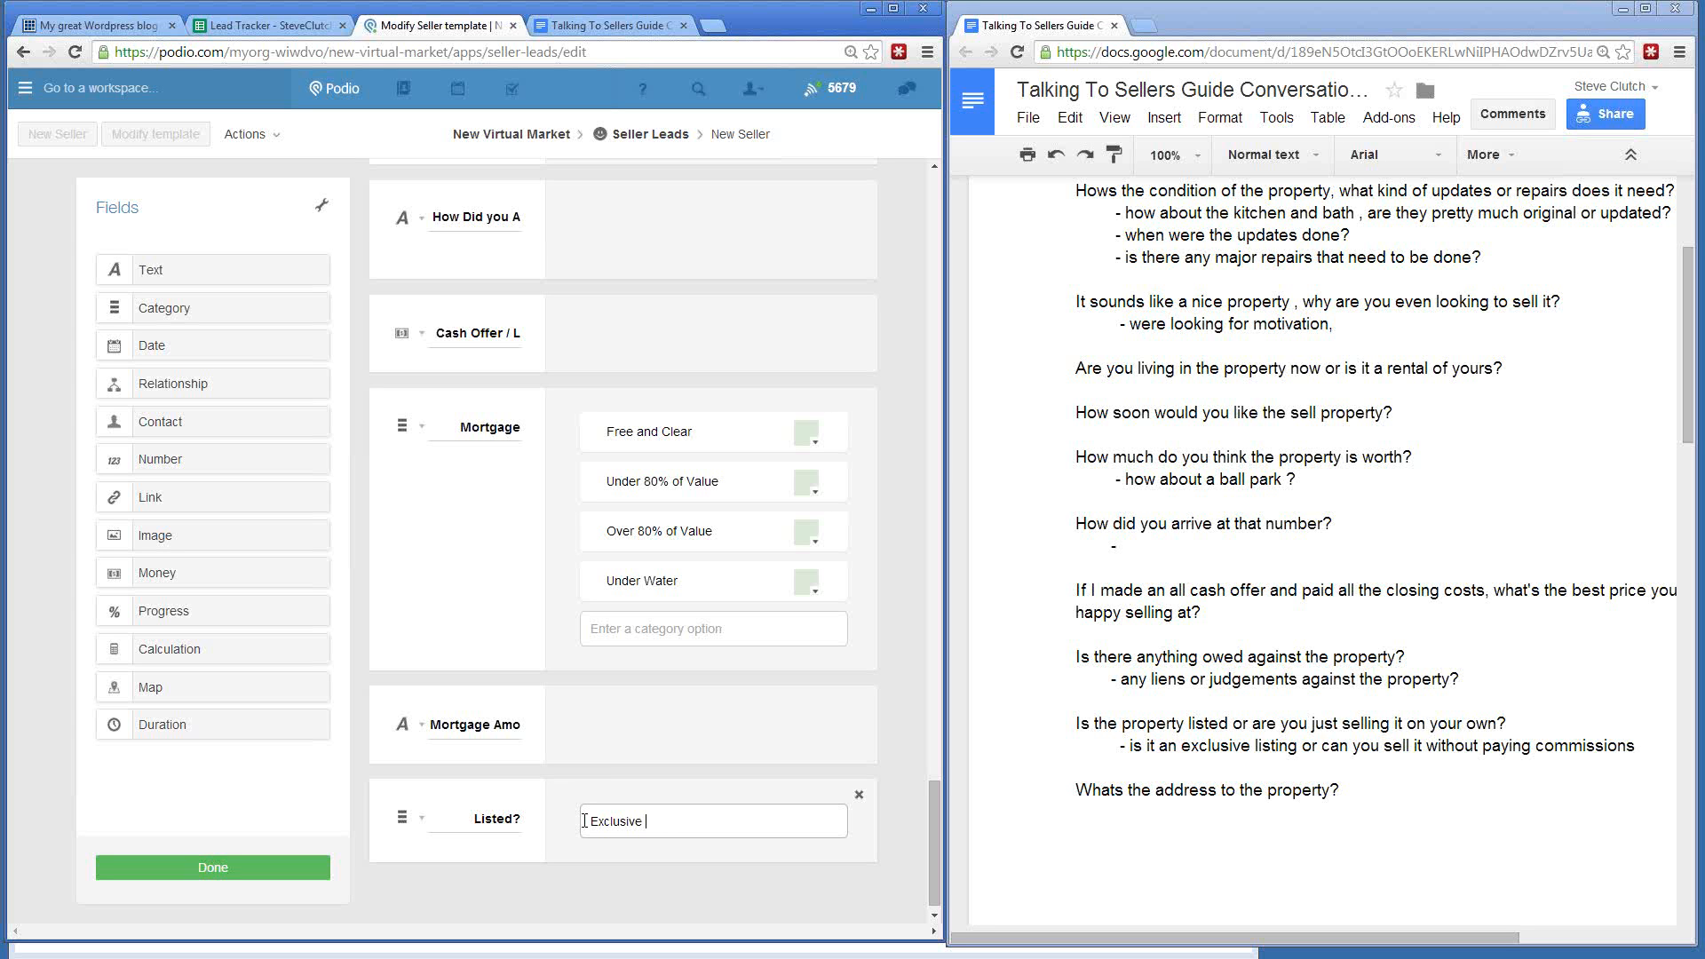
{"action": "type", "text": "xclusiv"}
{"action": "key", "text": "BackSpace"}
{"action": "key", "text": "BackSpace"}
{"action": "key", "text": "BackSpace"}
{"action": "key", "text": "BackSpace"}
{"action": "key", "text": "BackSpace"}
{"action": "key", "text": "BackSpace"}
{"action": "key", "text": "BackSpace"}
{"action": "key", "text": "BackSpace"}
{"action": "type", "text": "None,"}
{"action": "key", "text": "Return"}
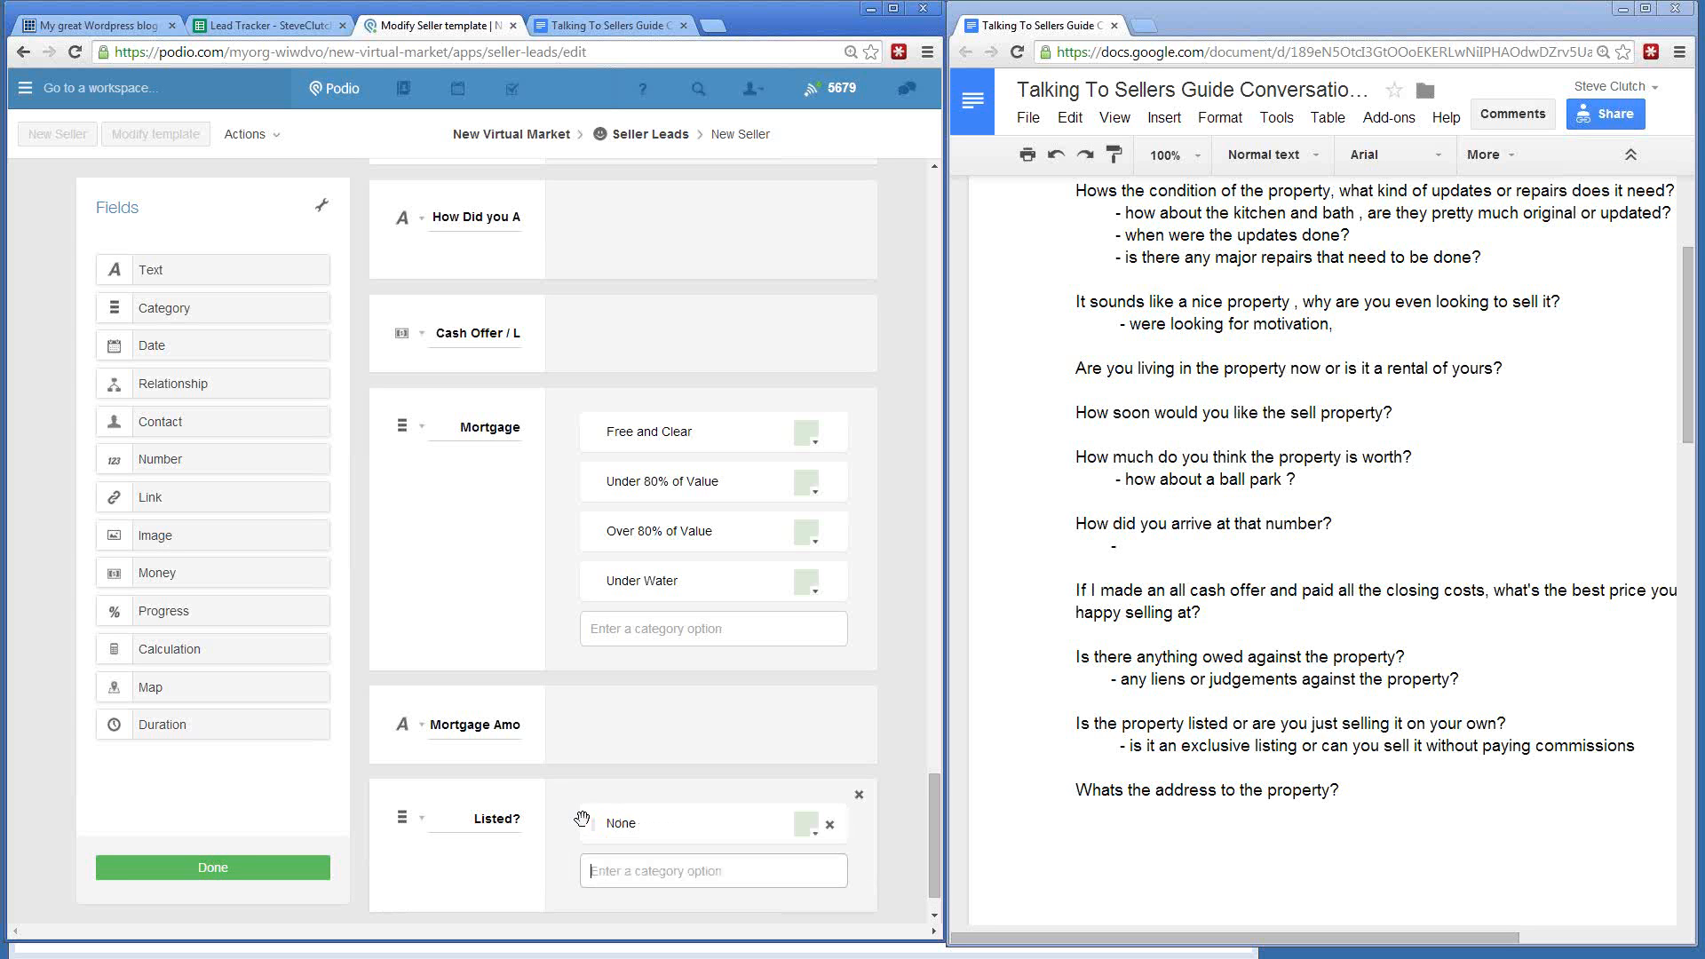
- Add the Listed? options Non - Exclusive, Exclusive and On MLS but no agent commission
{"action": "type", "text": "Non - Exclusive"}
{"action": "key", "text": "Return"}
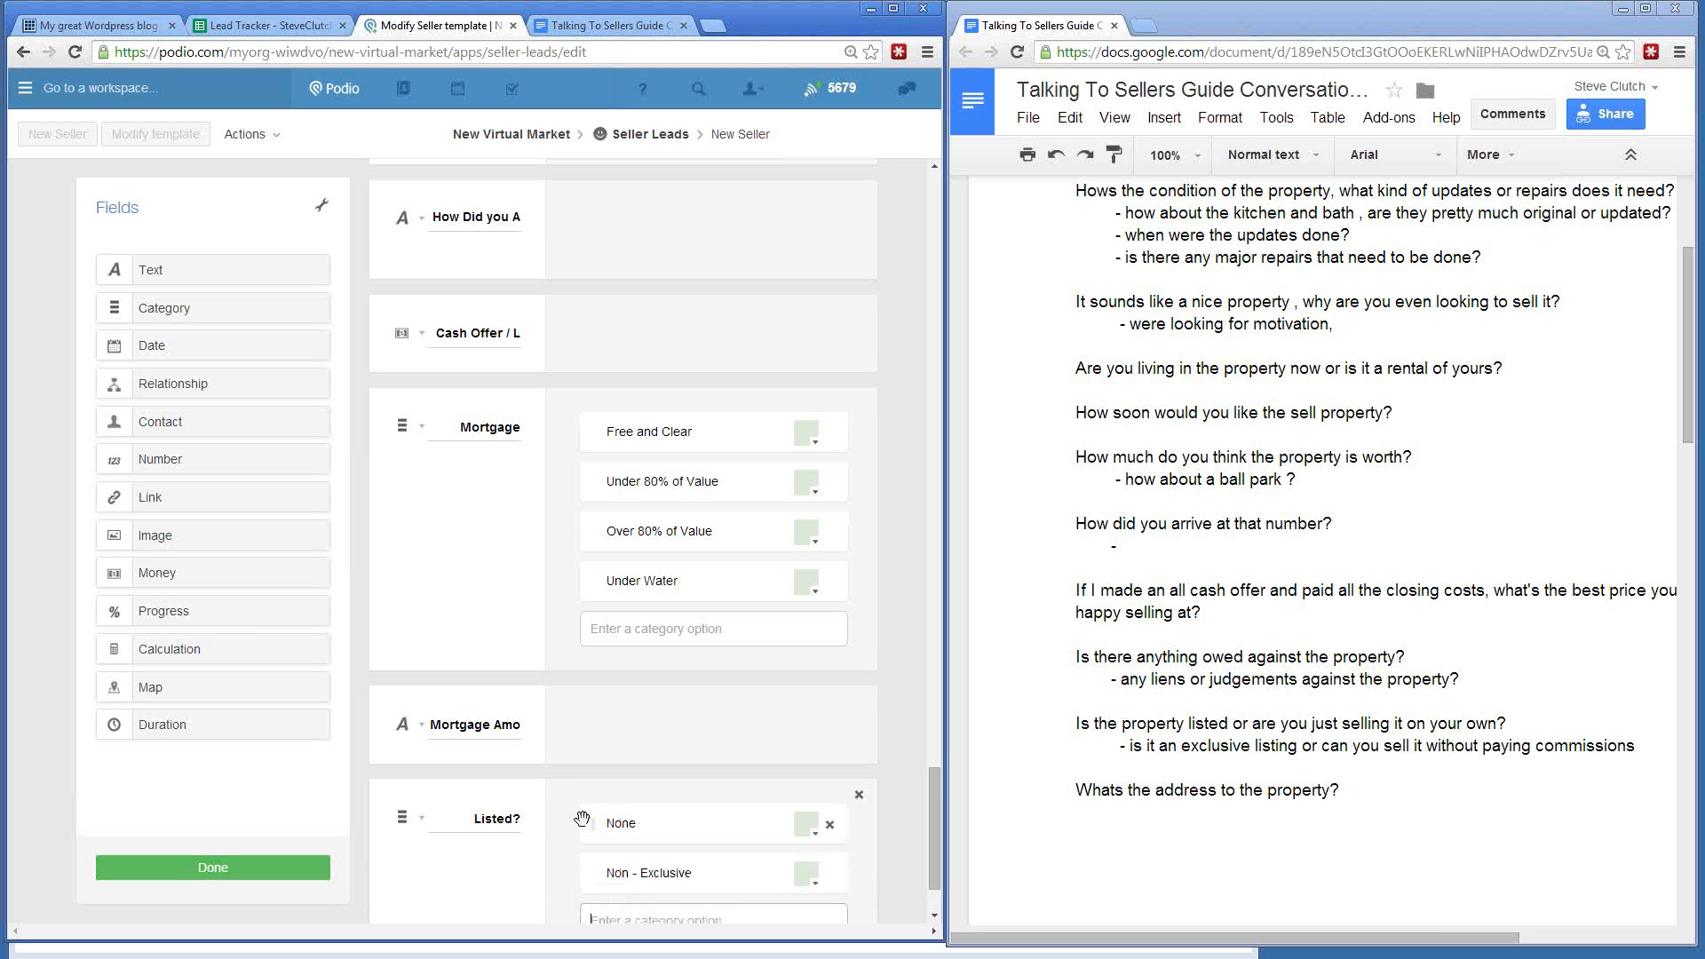
{"action": "type", "text": "Exclusive"}
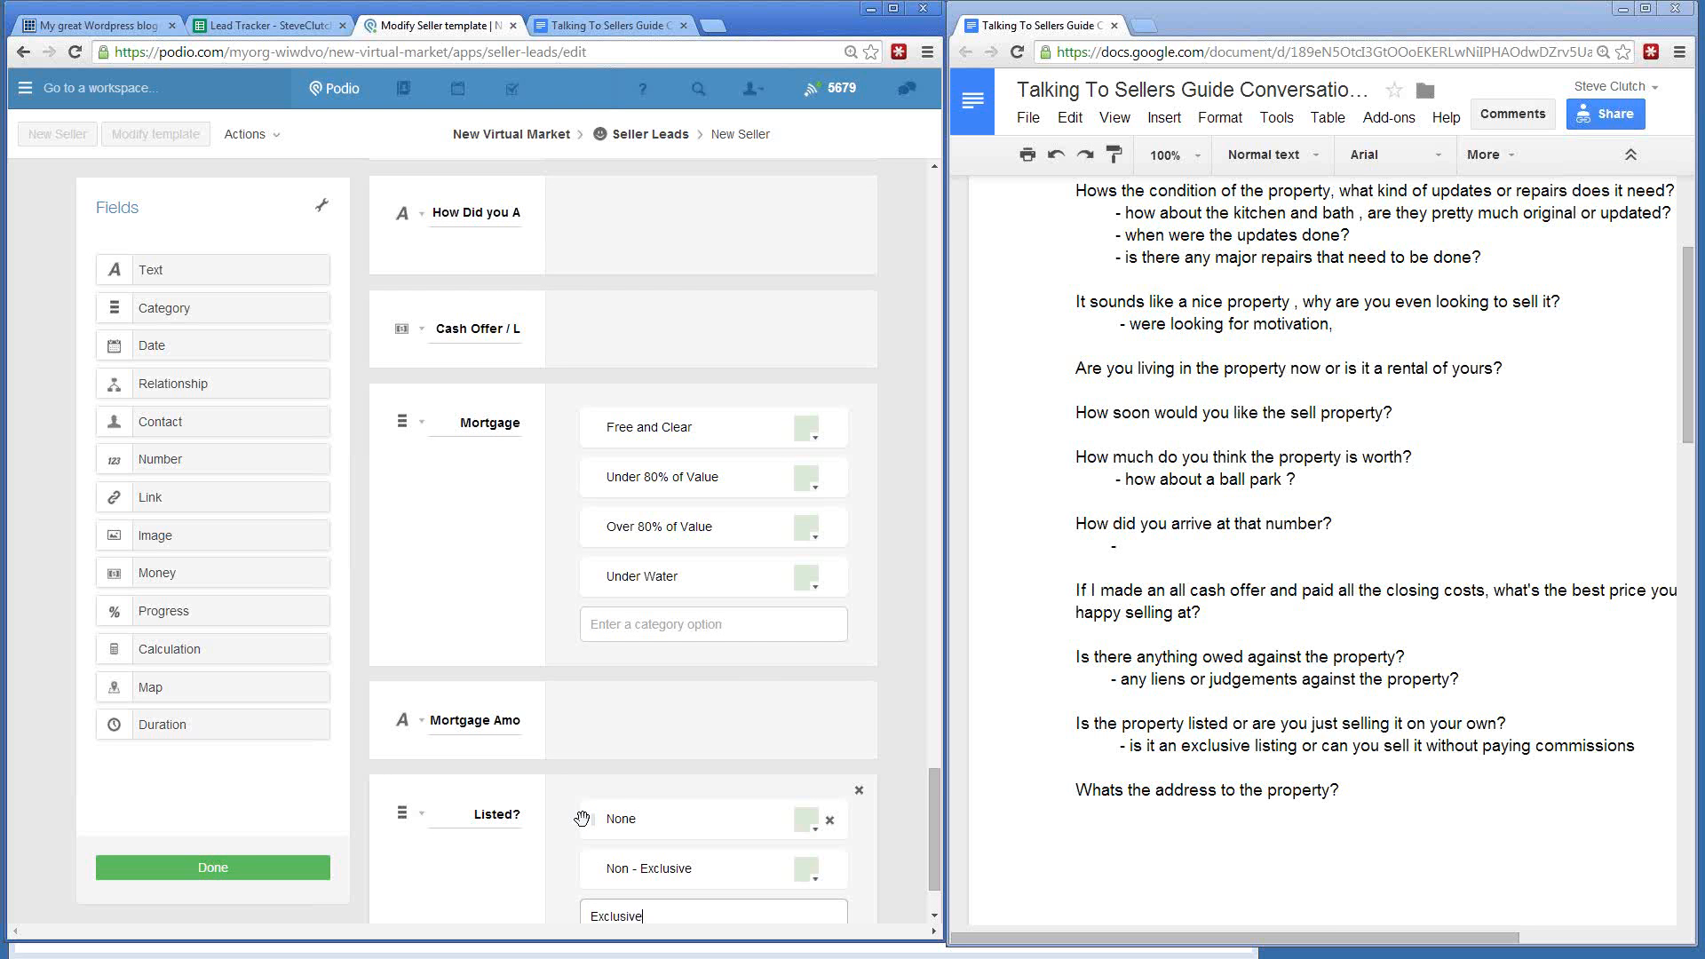
{"action": "key", "text": "Return"}
{"action": "scroll", "coordinate": [582, 818], "scroll_direction": "down", "scroll_amount": 2}
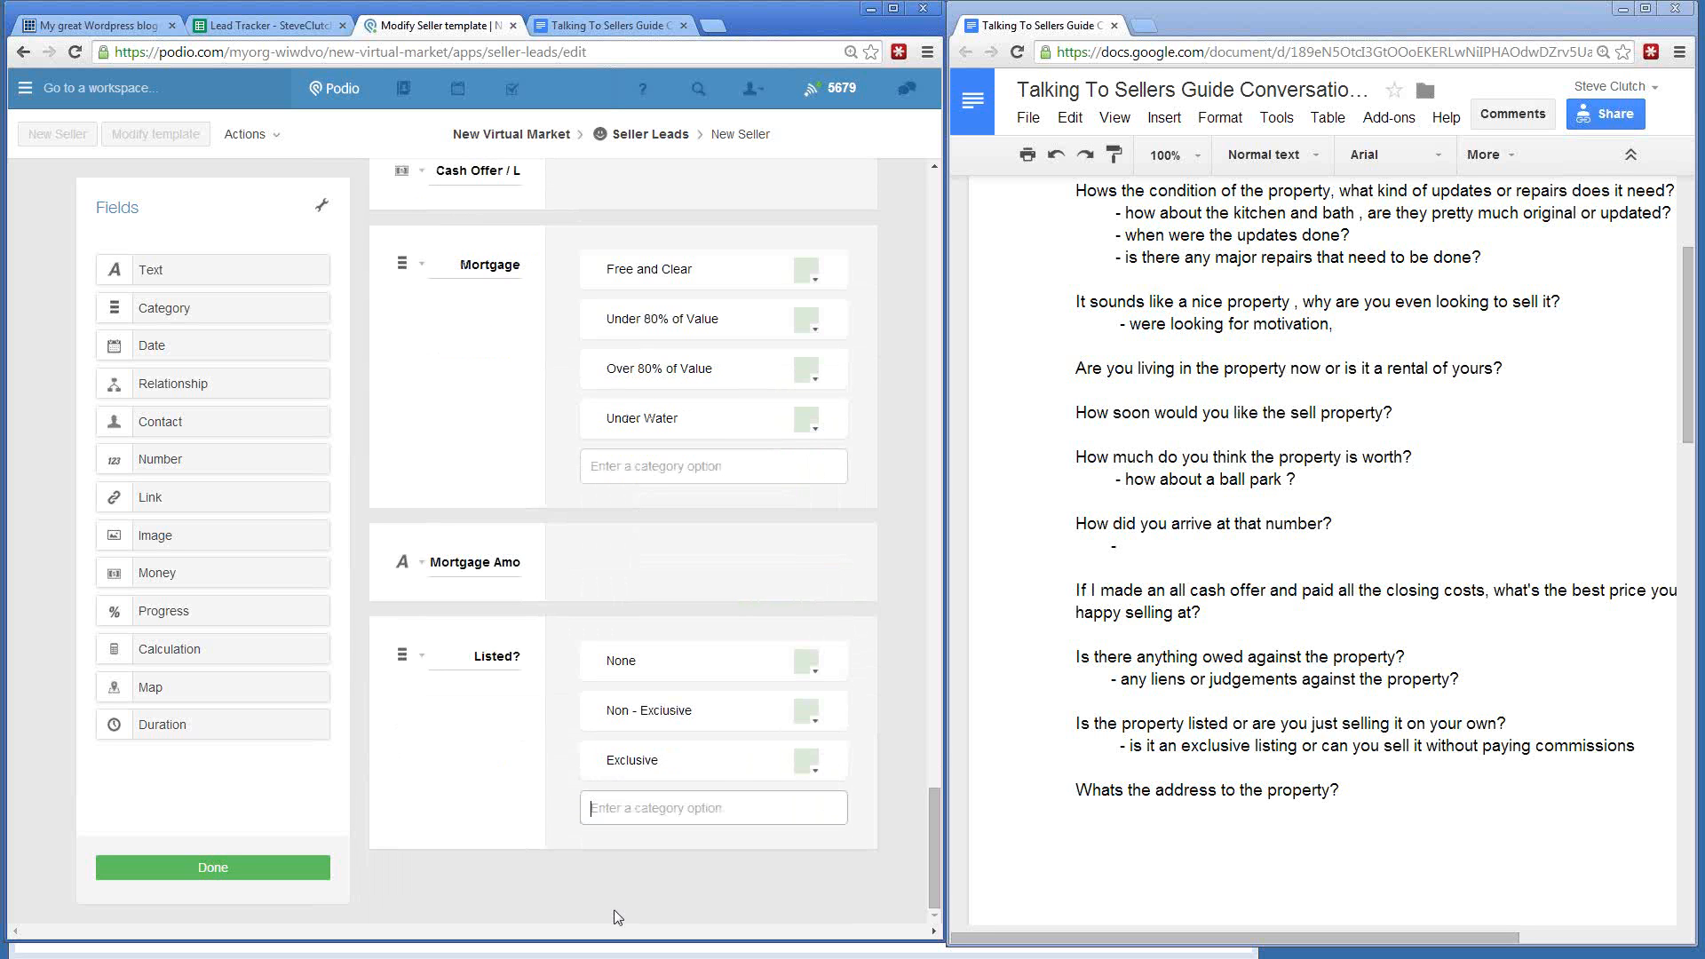
{"action": "type", "text": "On MLS but no Agent Comissions"}
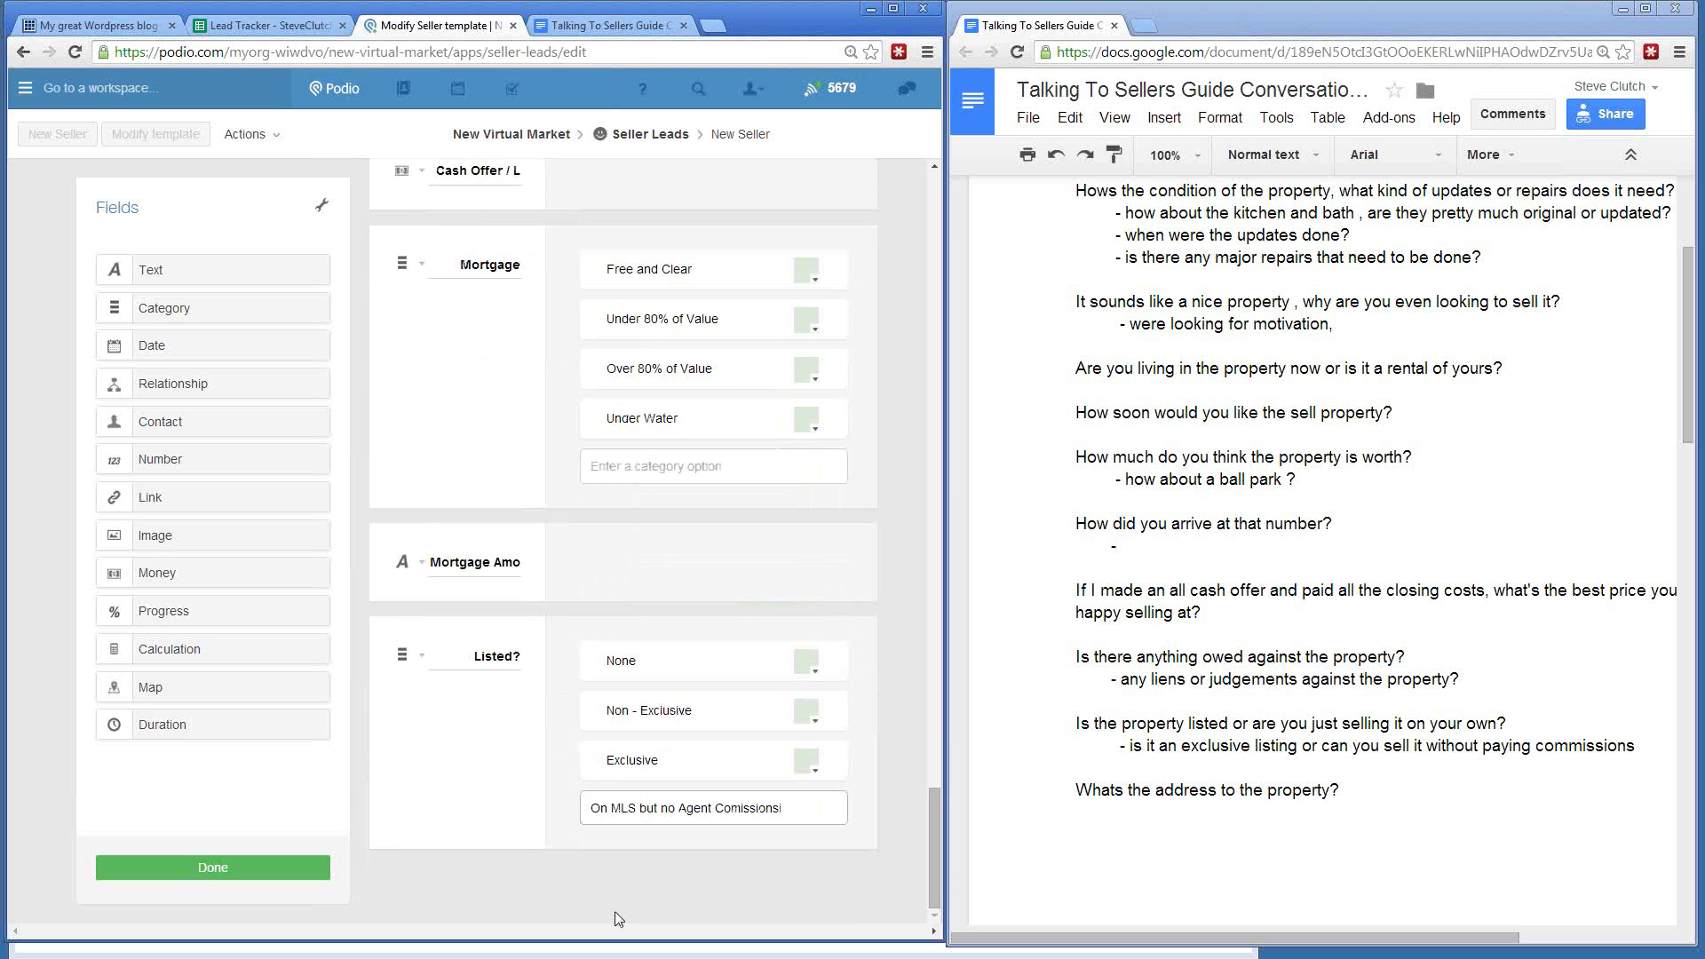
{"action": "key", "text": "Return"}
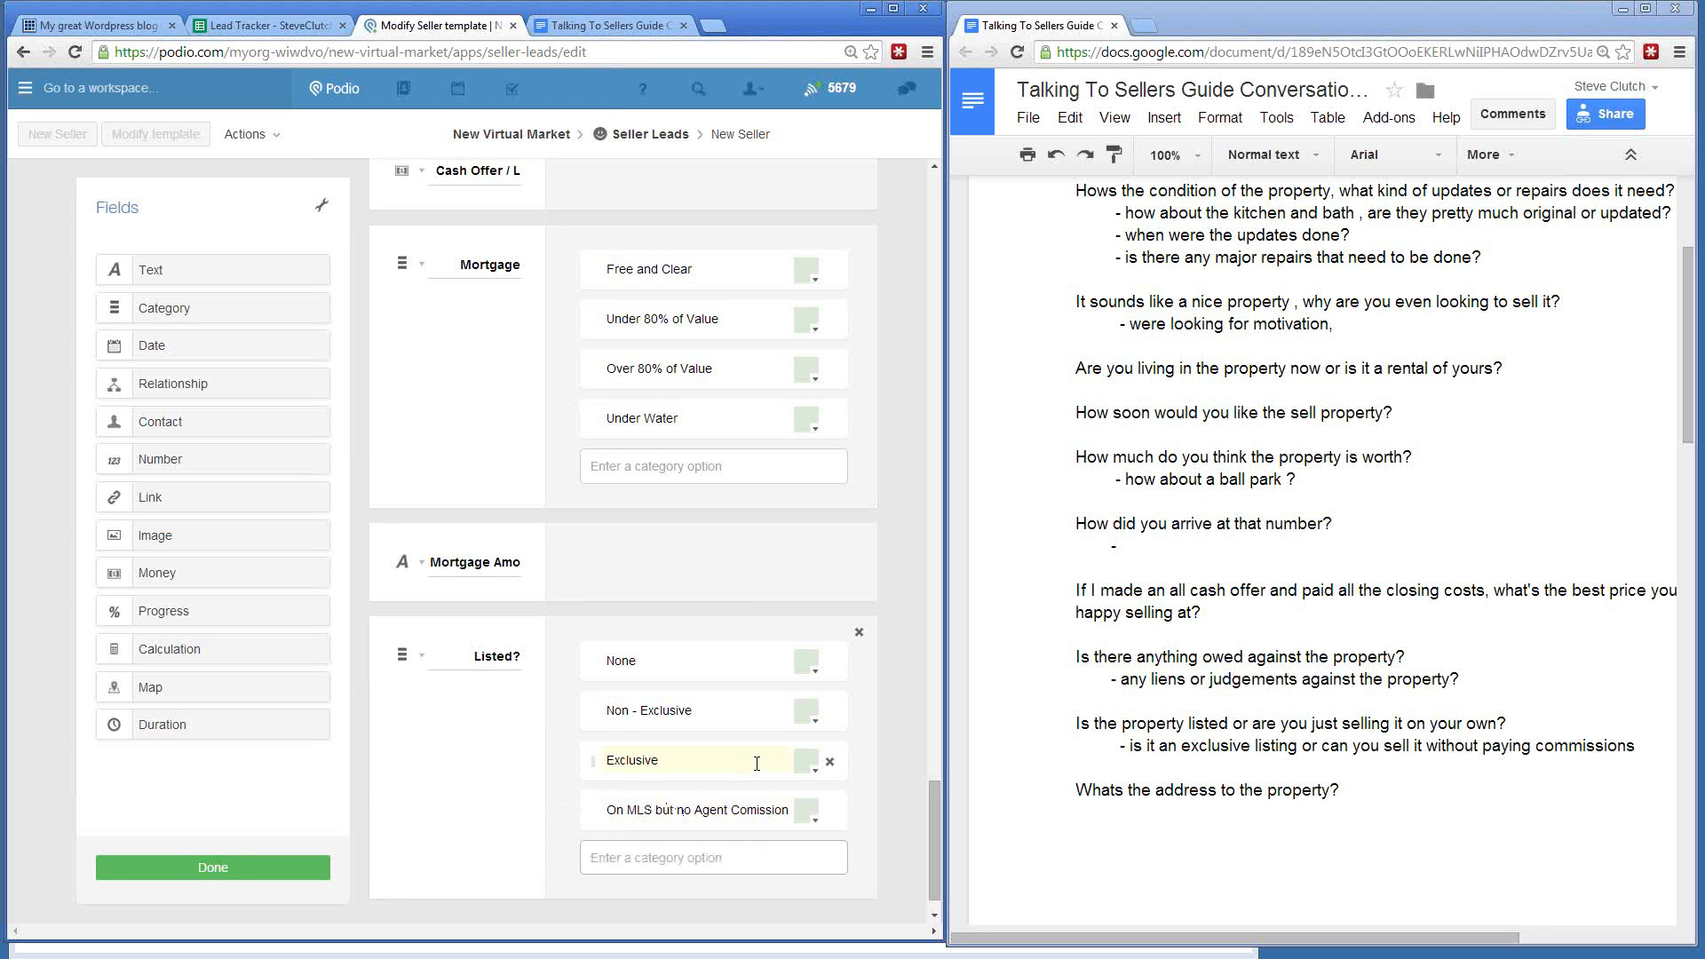
- Reword the None option to 'None - just FSBO'
{"action": "left_click", "coordinate": [687, 845]}
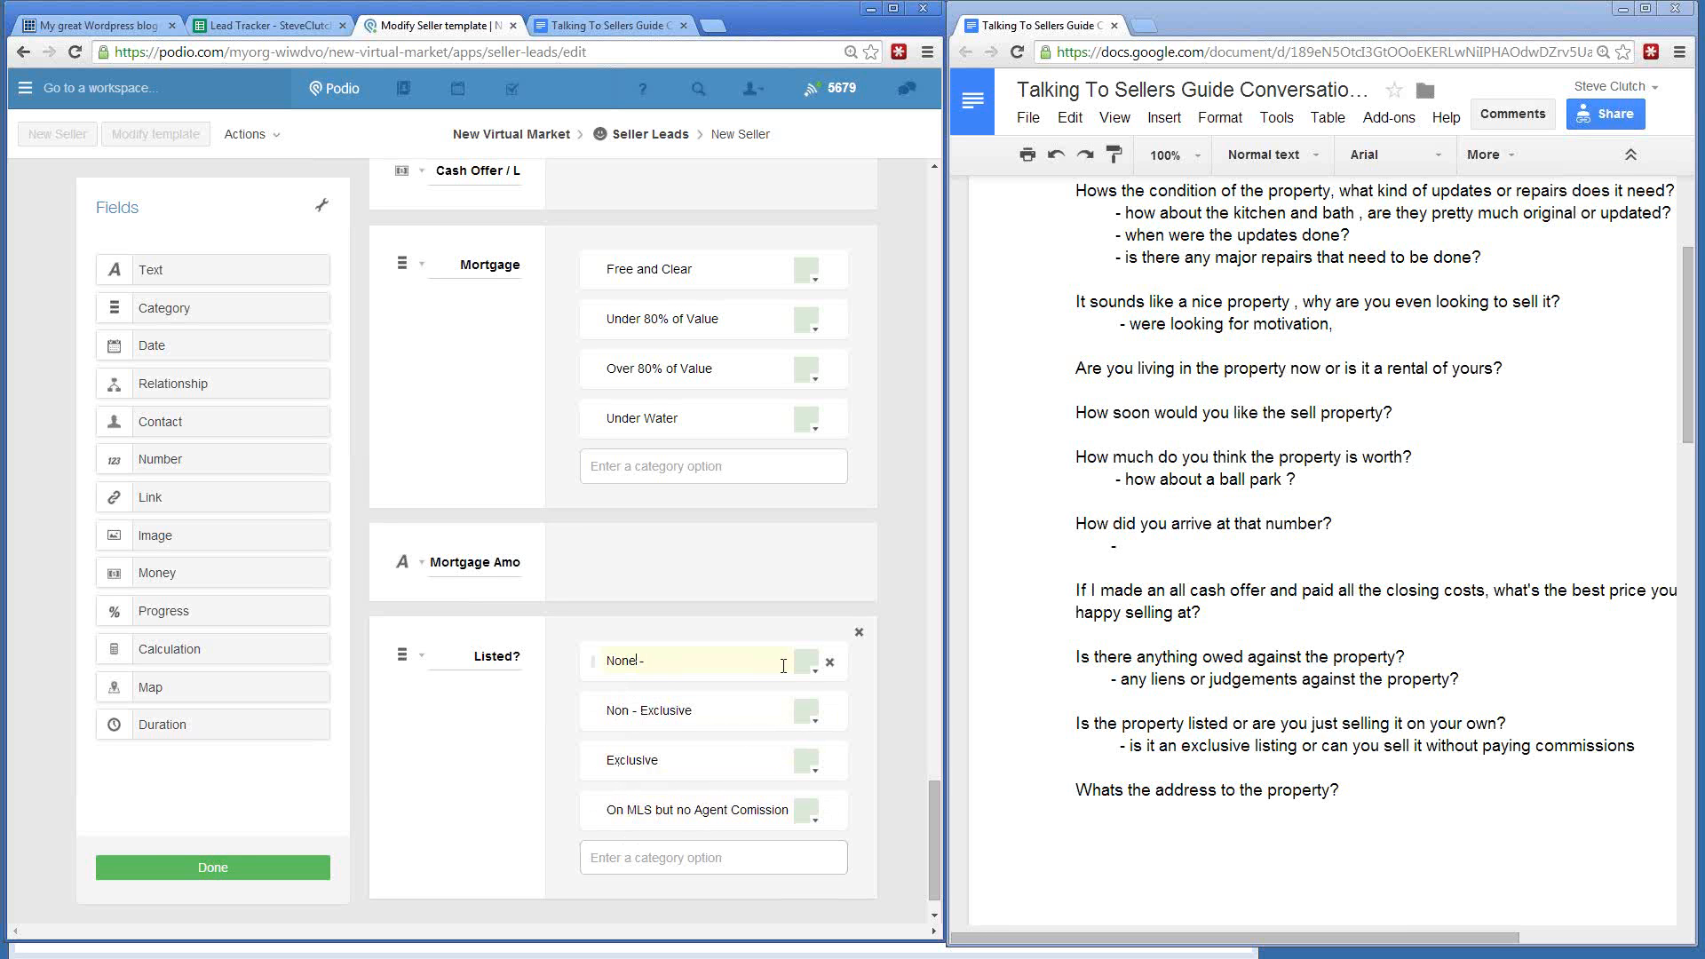
{"action": "type", "text": "just FSBO"}
{"action": "left_click", "coordinate": [503, 716]}
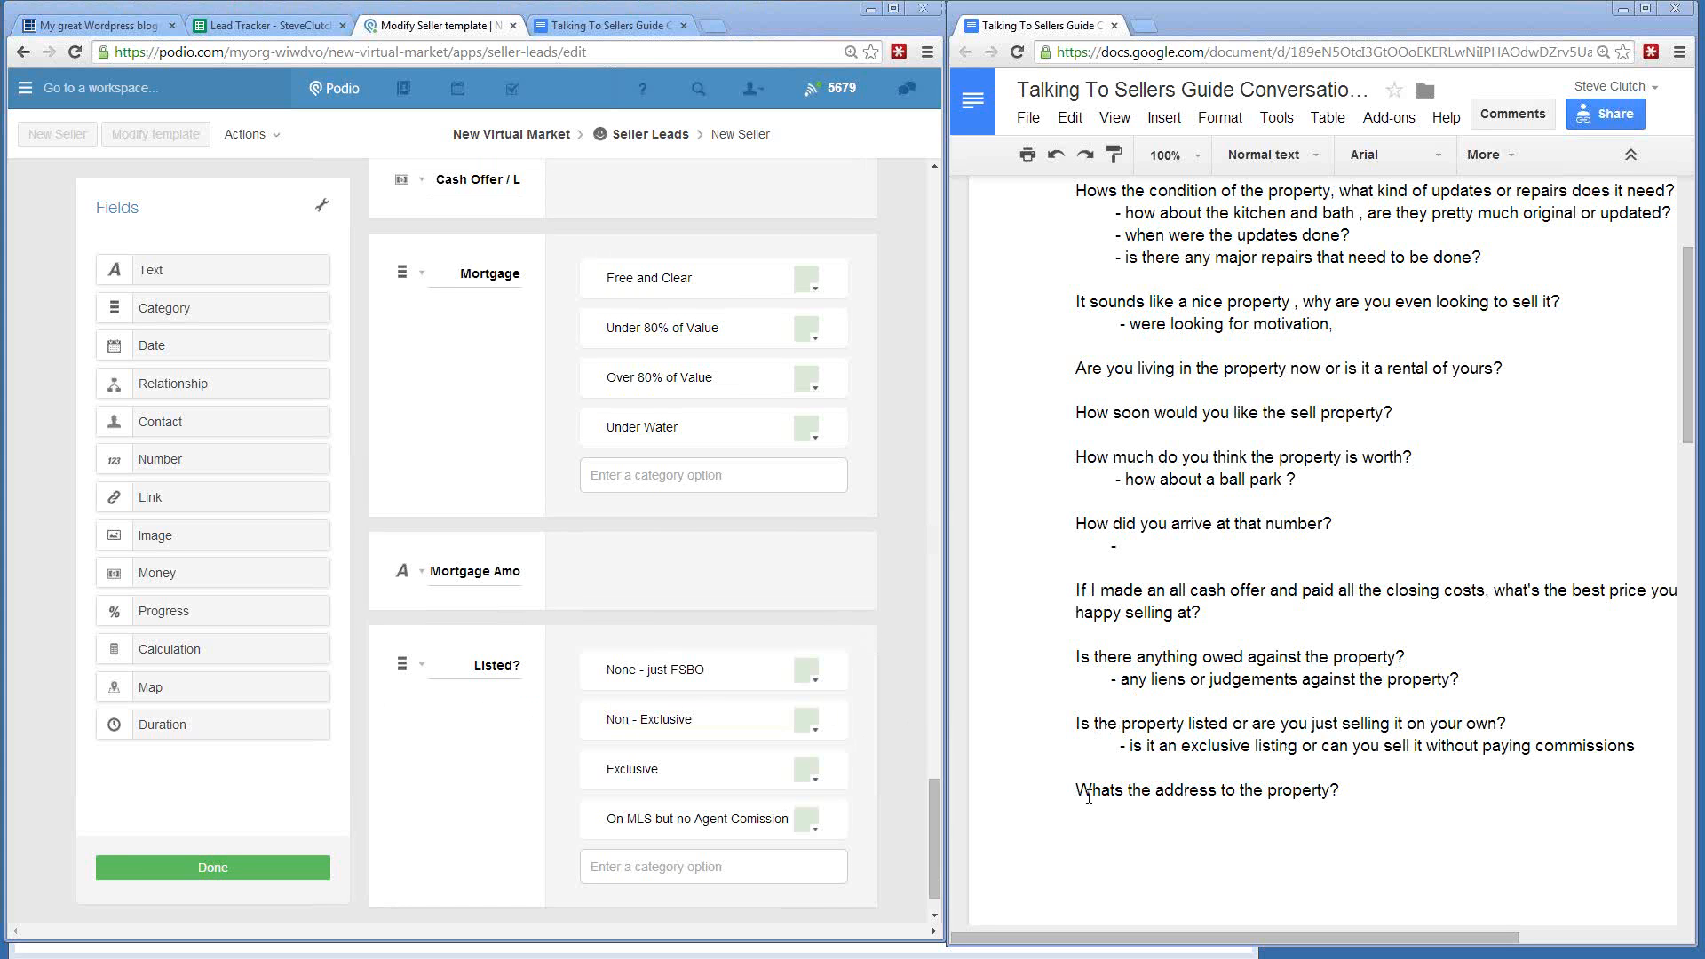
{"action": "scroll", "coordinate": [420, 757], "scroll_direction": "up", "scroll_amount": 1}
{"action": "scroll", "coordinate": [419, 758], "scroll_direction": "up", "scroll_amount": 15}
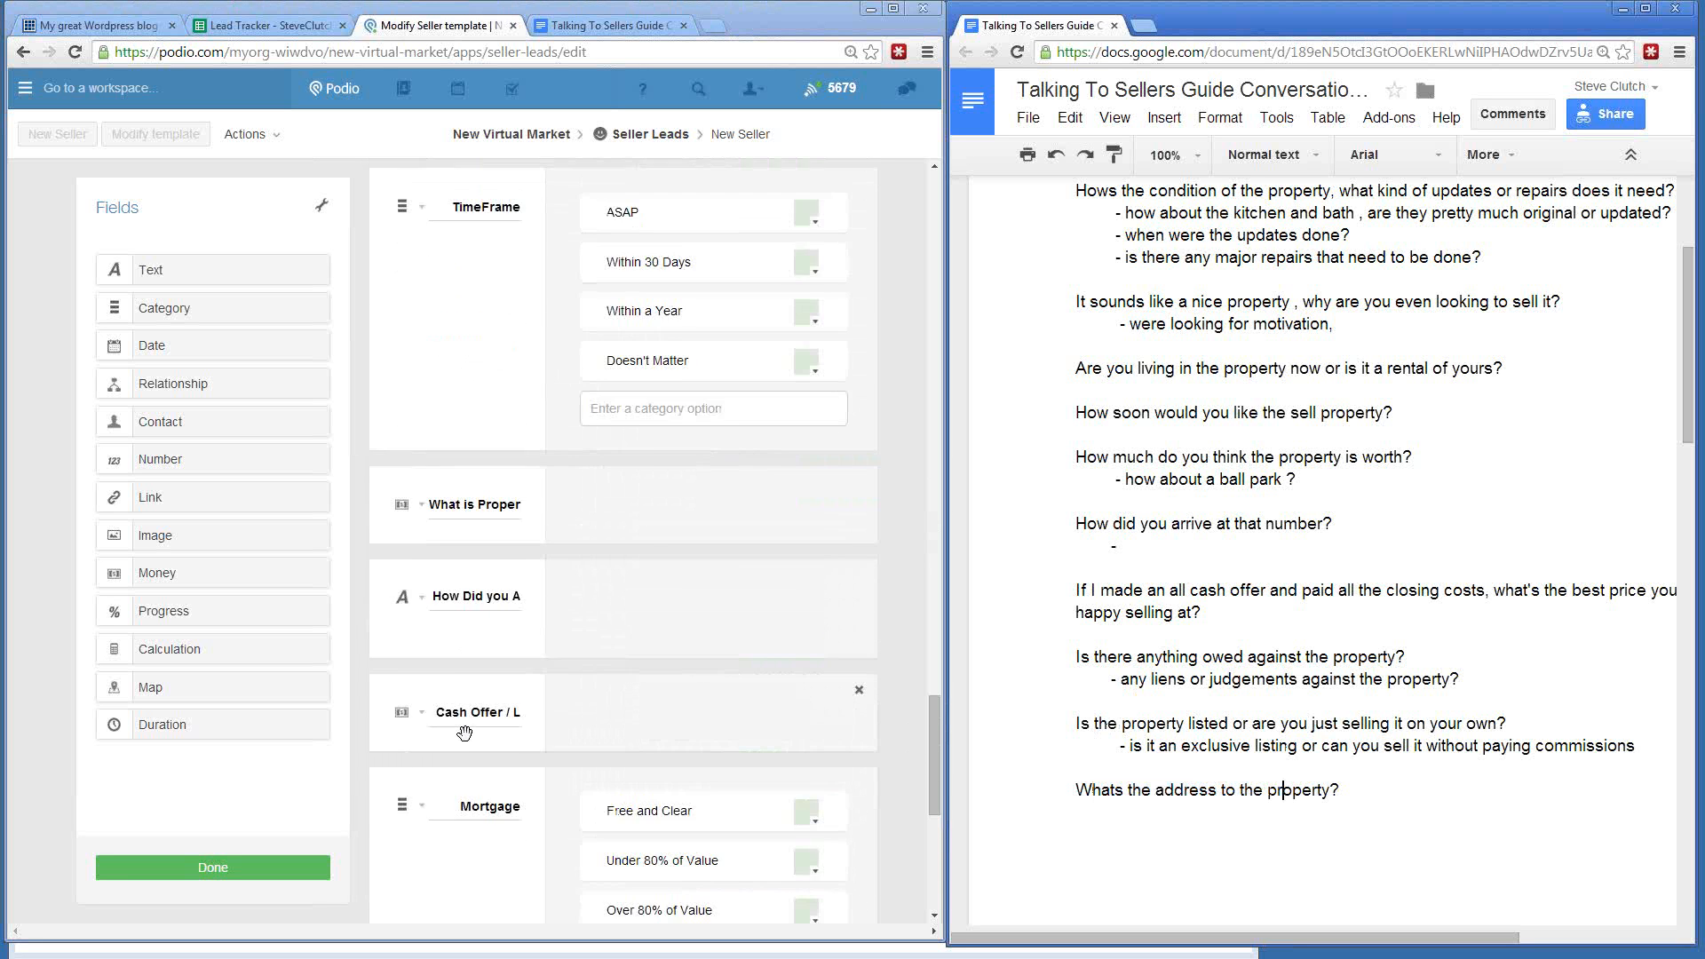
{"action": "scroll", "coordinate": [478, 747], "scroll_direction": "up", "scroll_amount": 20}
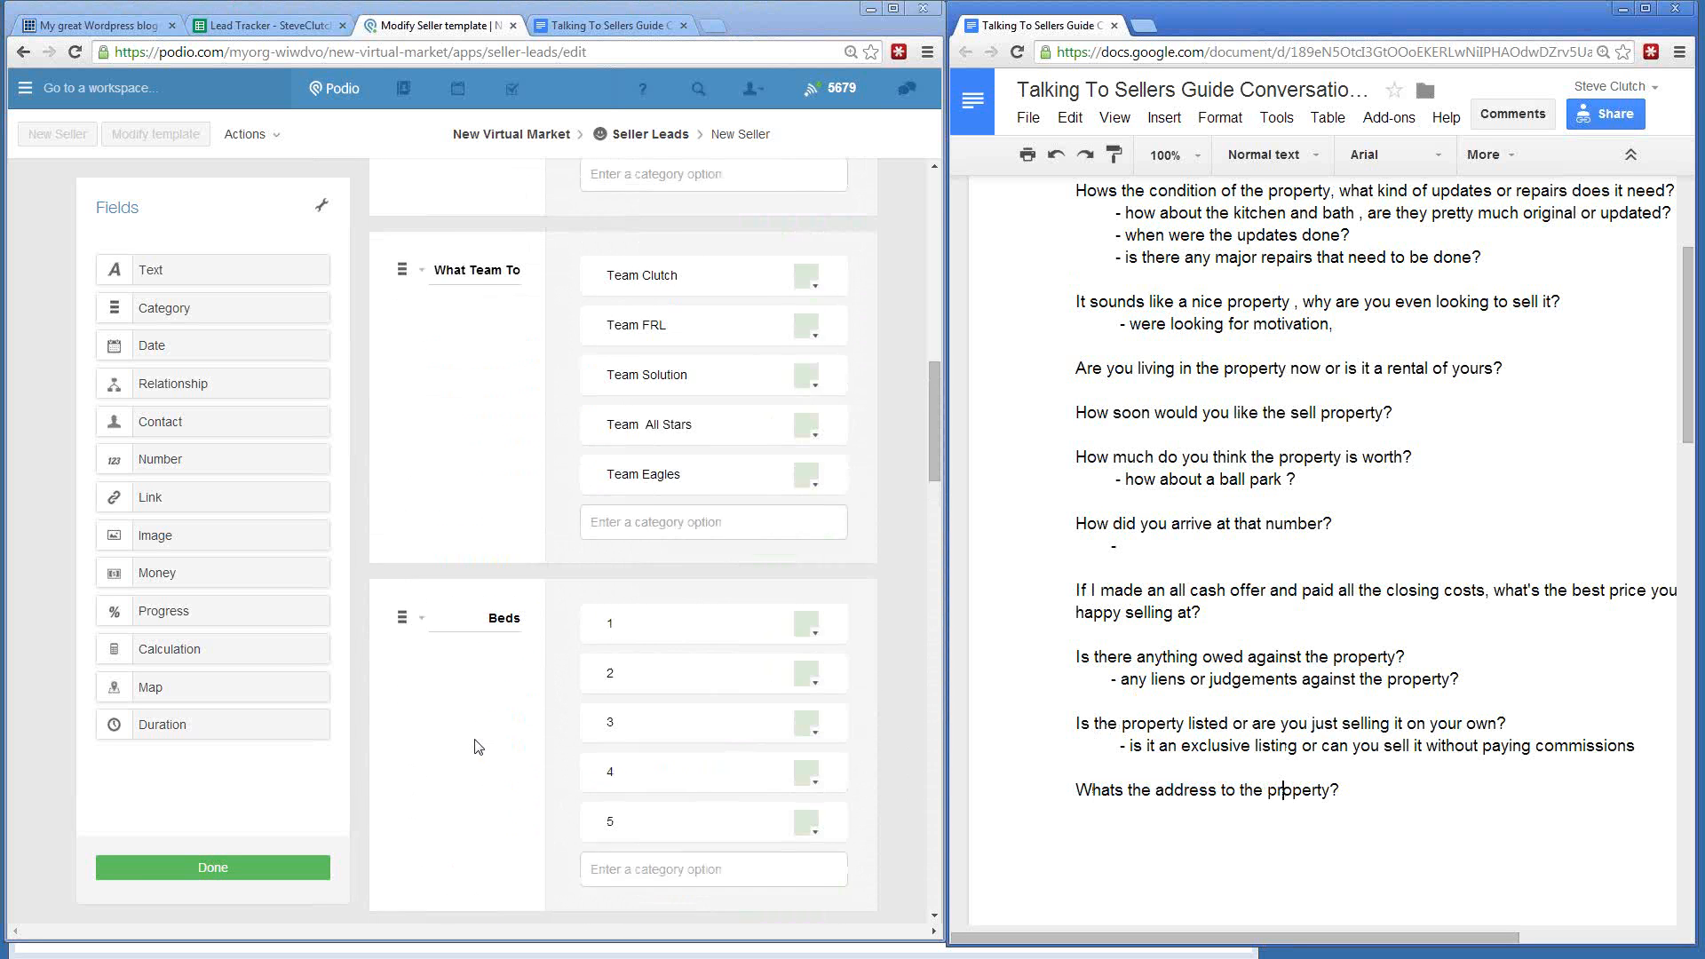
{"action": "scroll", "coordinate": [477, 747], "scroll_direction": "down", "scroll_amount": 9}
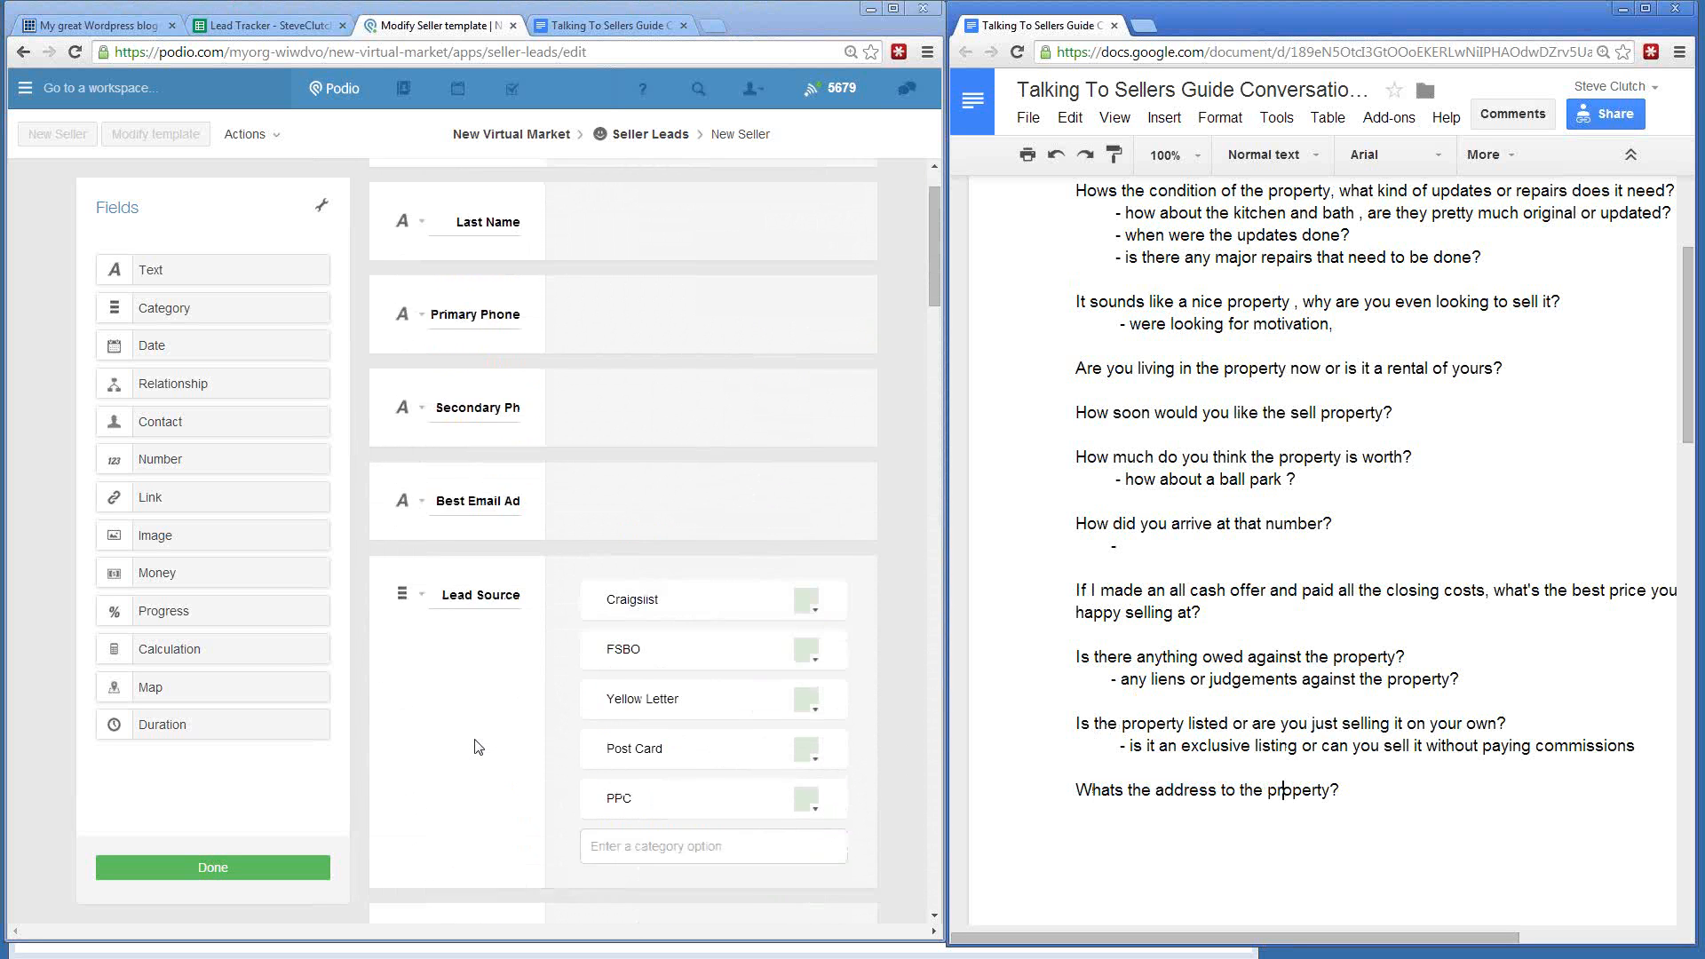
{"action": "scroll", "coordinate": [477, 746], "scroll_direction": "down", "scroll_amount": 12}
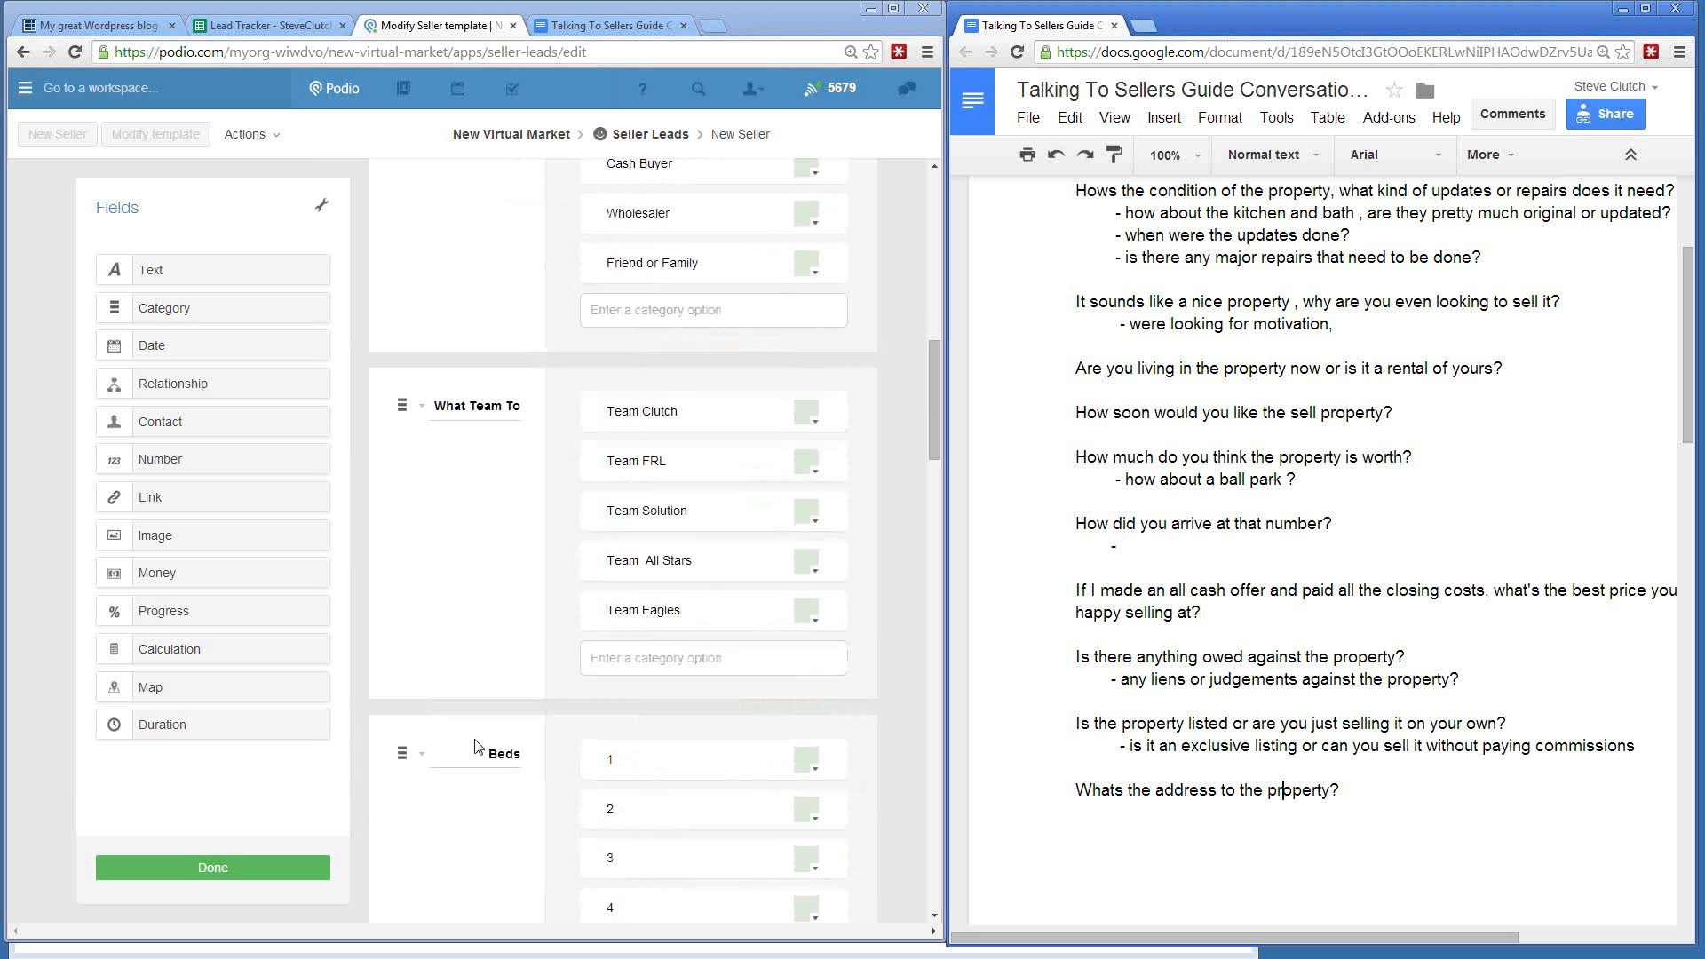
{"action": "scroll", "coordinate": [476, 738], "scroll_direction": "down", "scroll_amount": 7}
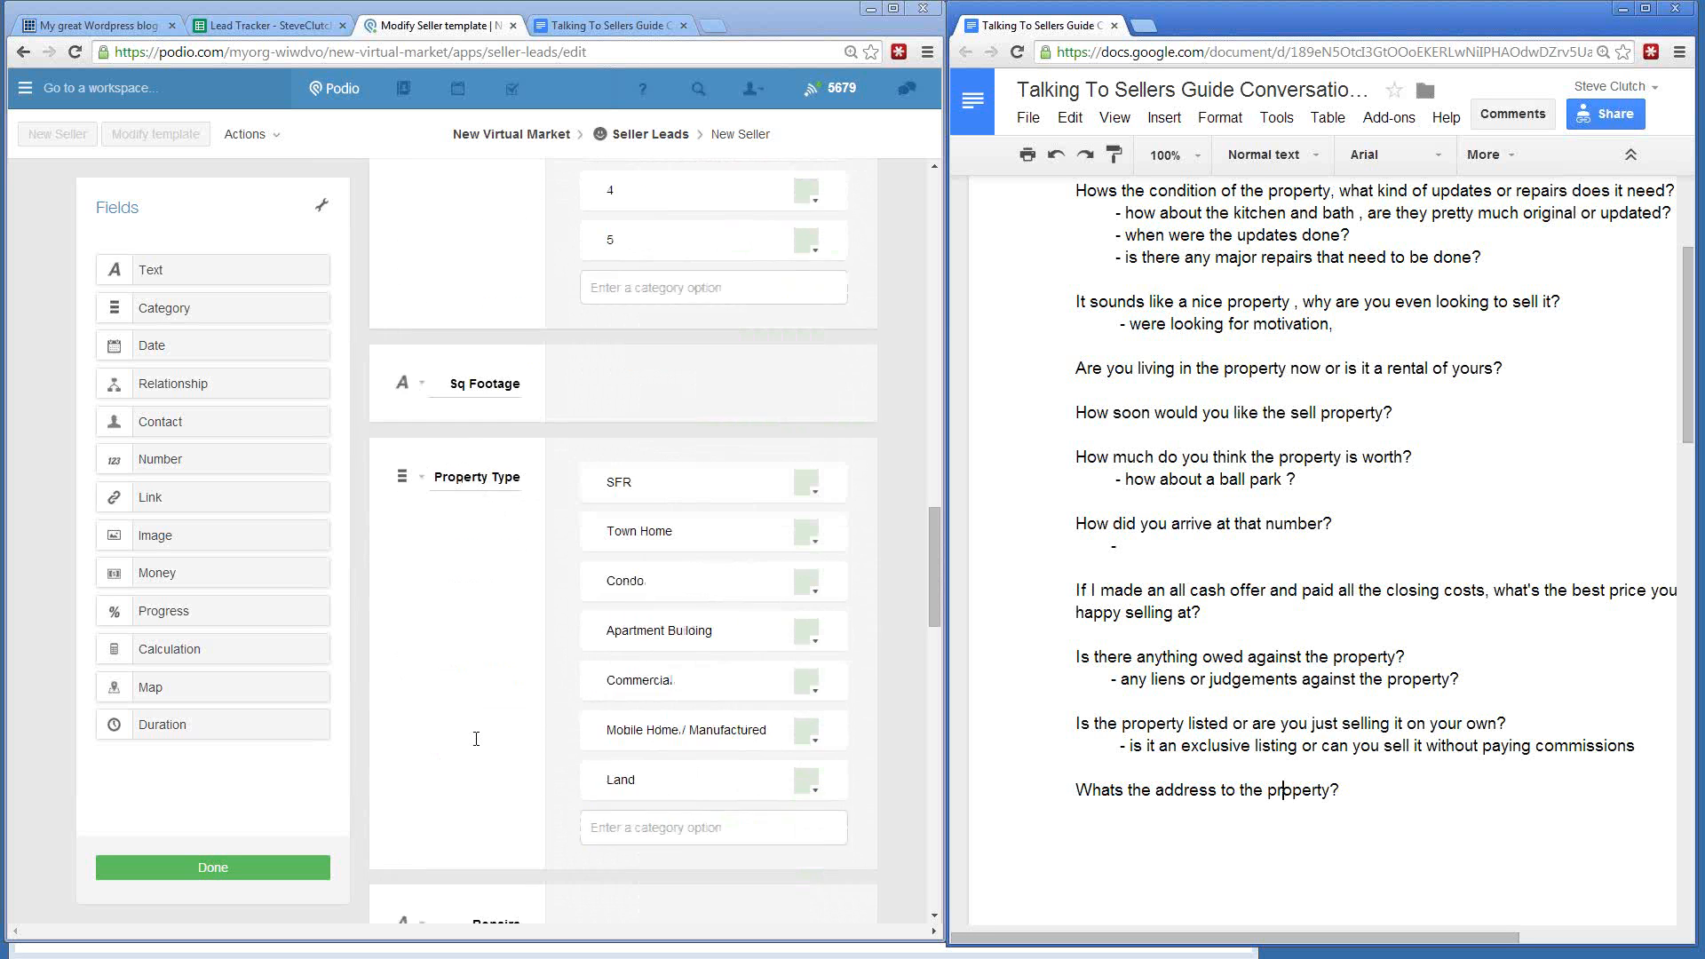
{"action": "scroll", "coordinate": [476, 739], "scroll_direction": "up", "scroll_amount": 9}
{"action": "scroll", "coordinate": [476, 738], "scroll_direction": "up", "scroll_amount": 18}
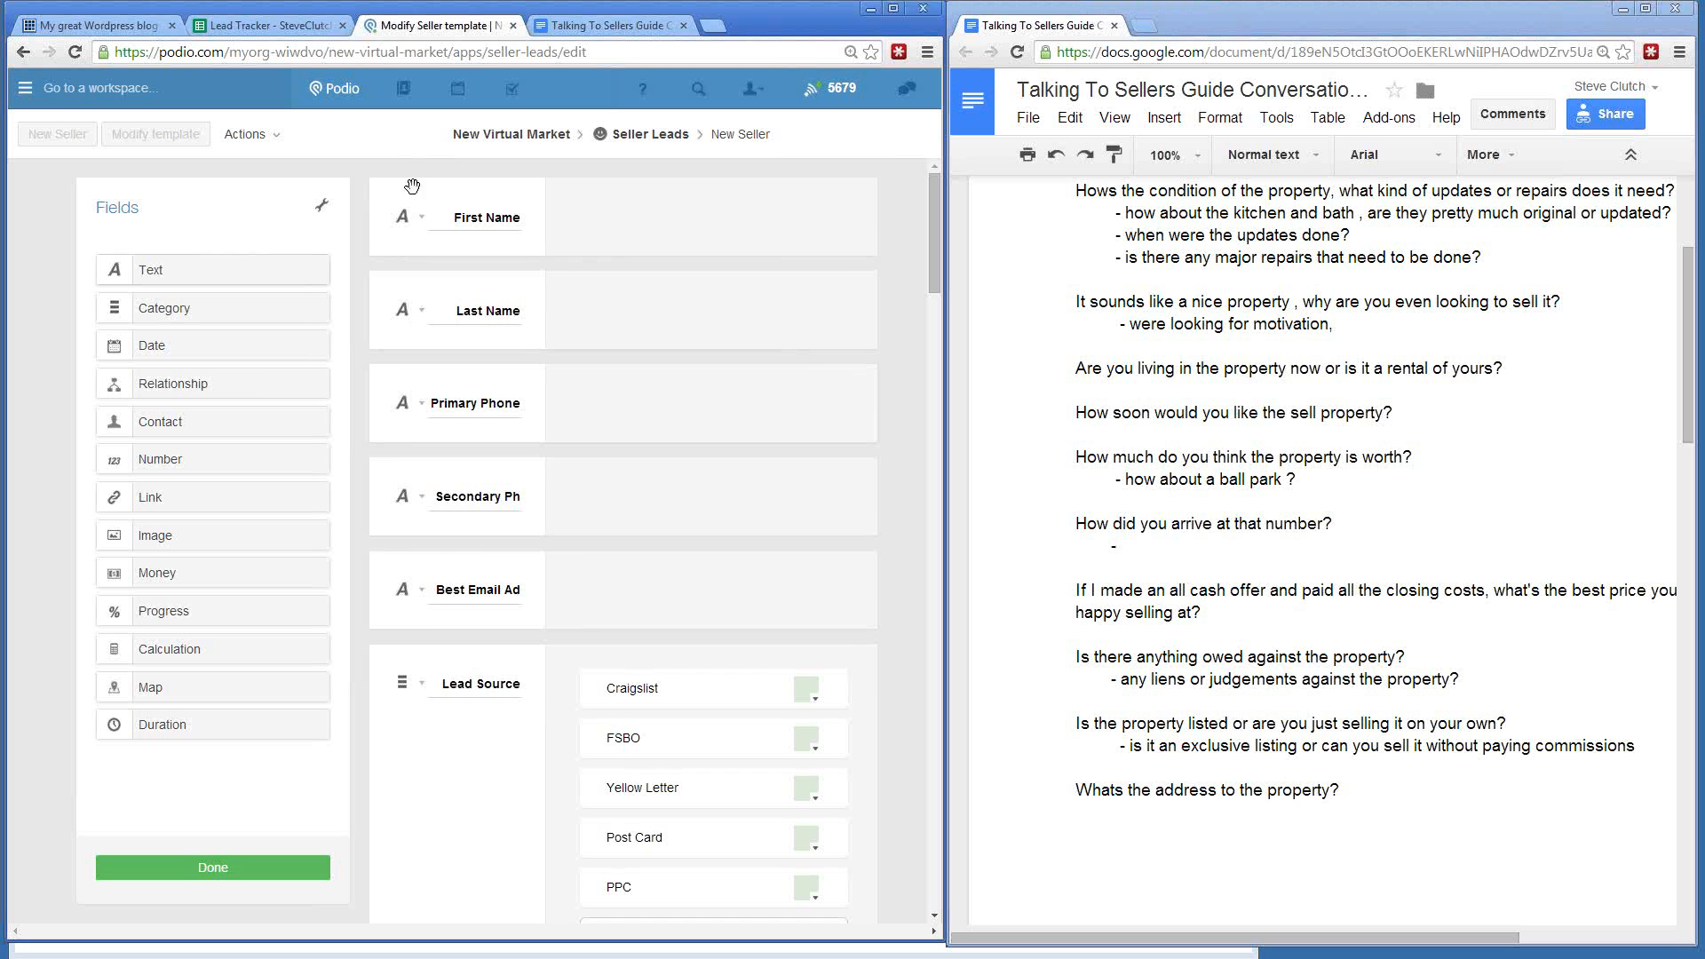
- Add a single-line Text field labelled Address at the top of the form
{"action": "left_click_drag", "start_coordinate": [215, 269], "coordinate": [484, 214]}
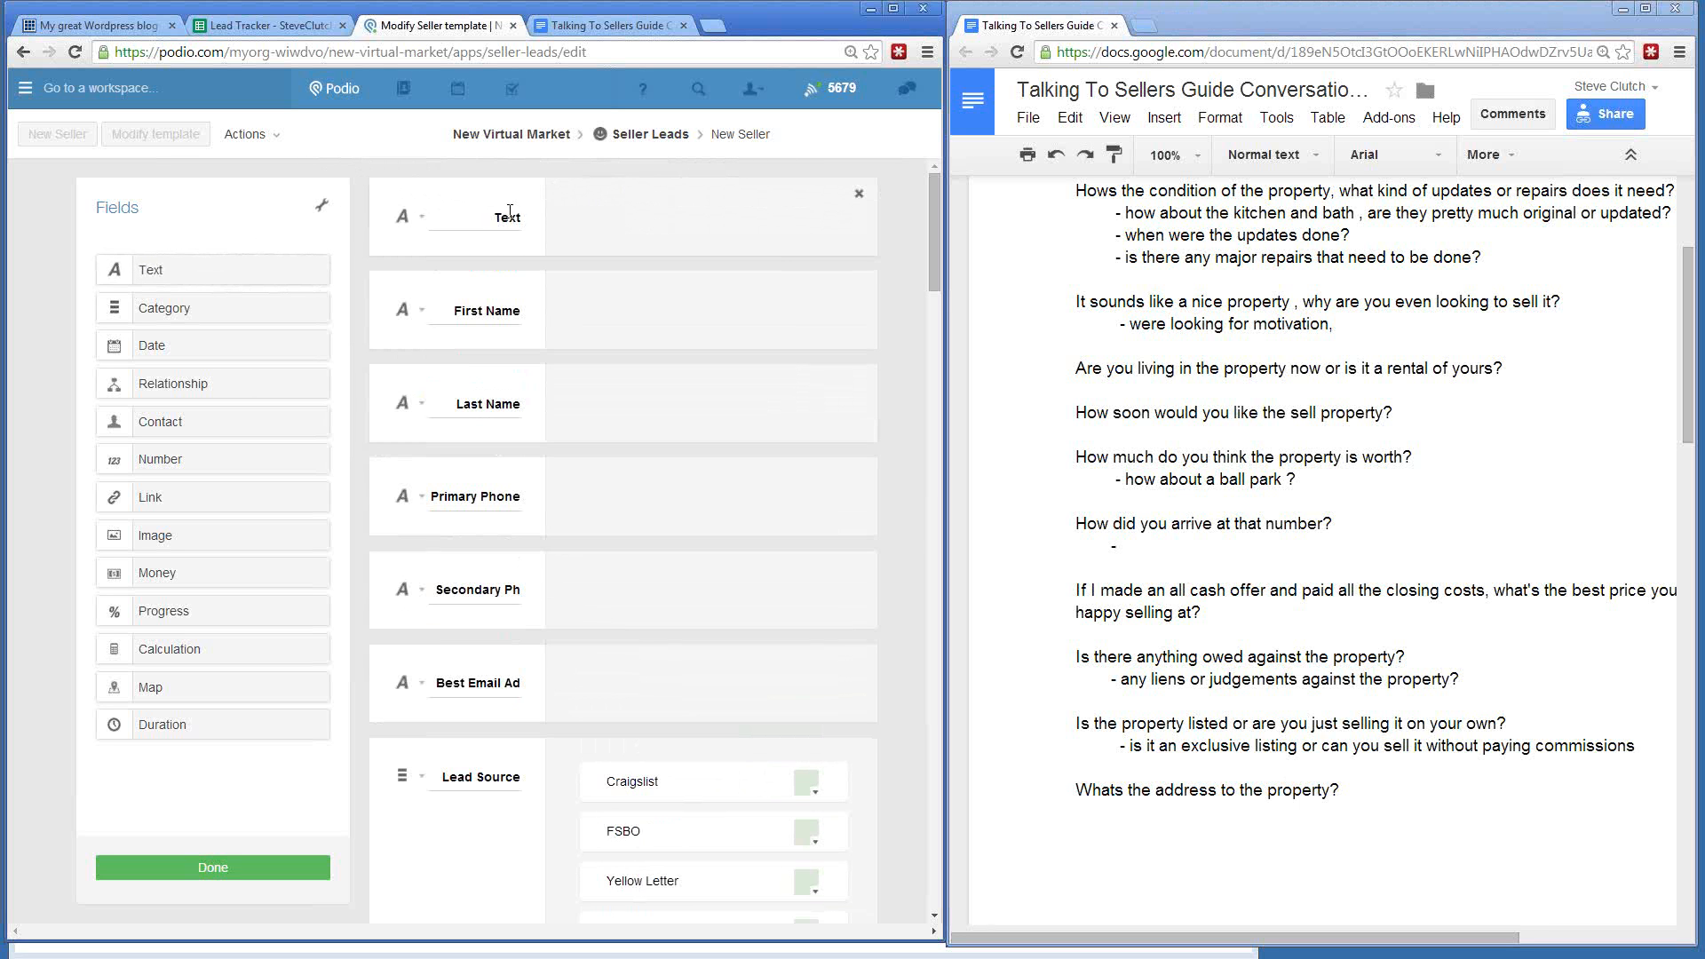
{"action": "type", "text": "Address"}
{"action": "left_click", "coordinate": [421, 218]}
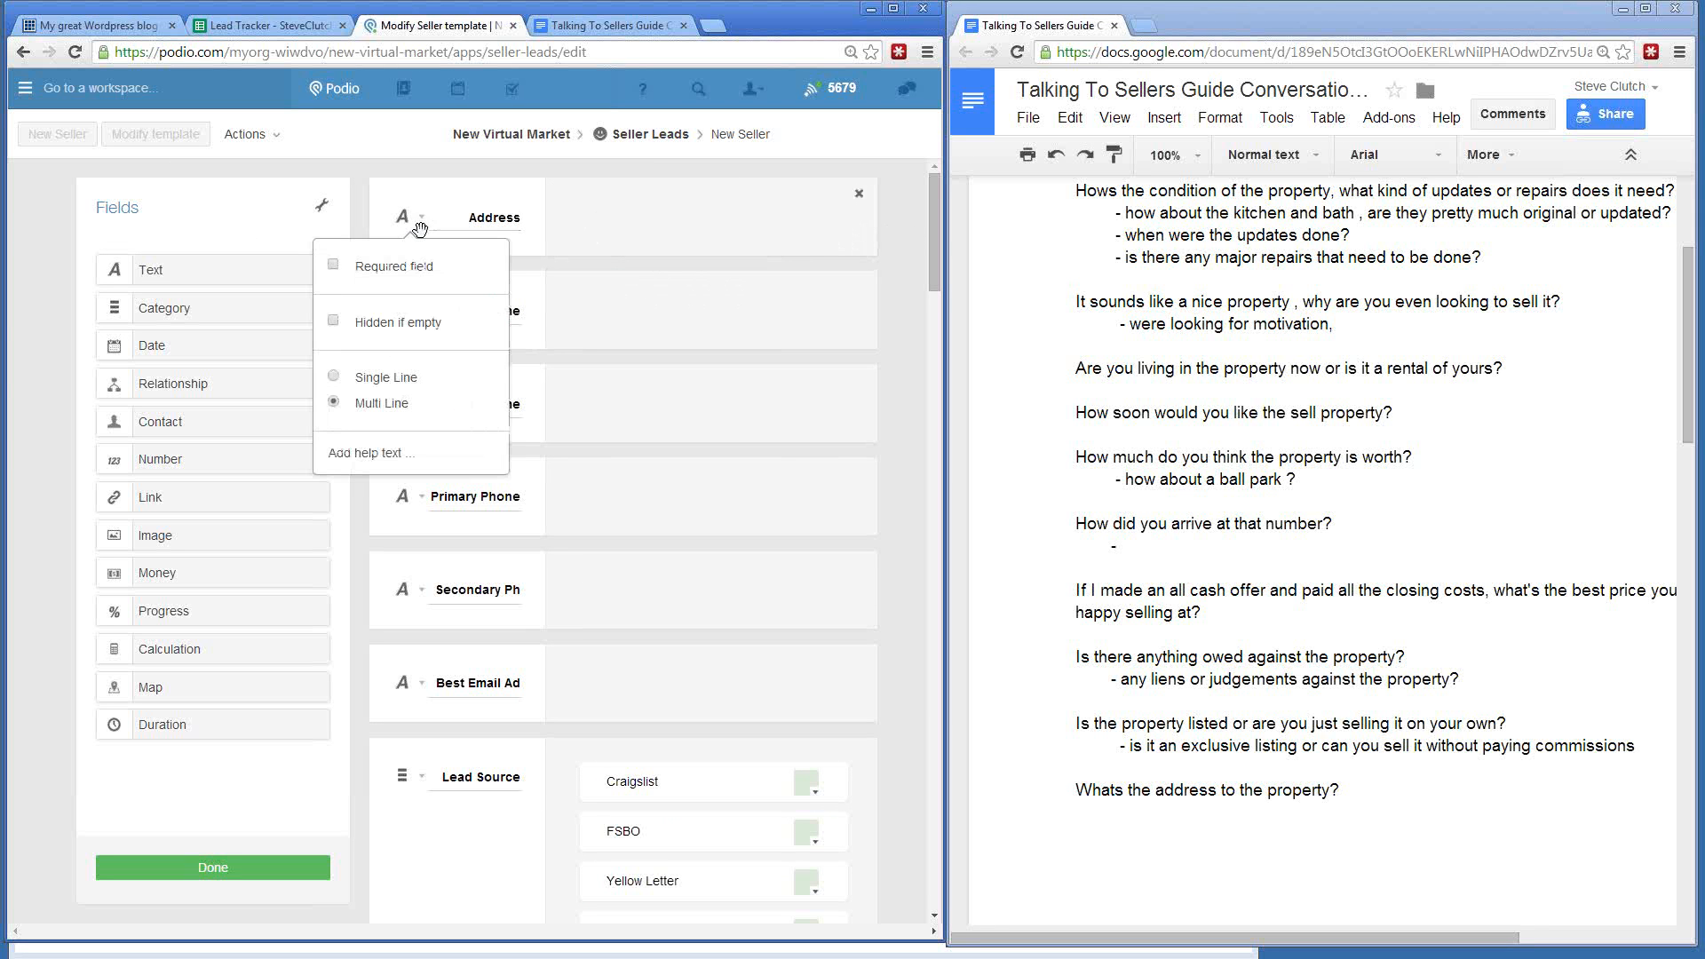
{"action": "left_click", "coordinate": [348, 378]}
{"action": "left_click", "coordinate": [41, 375]}
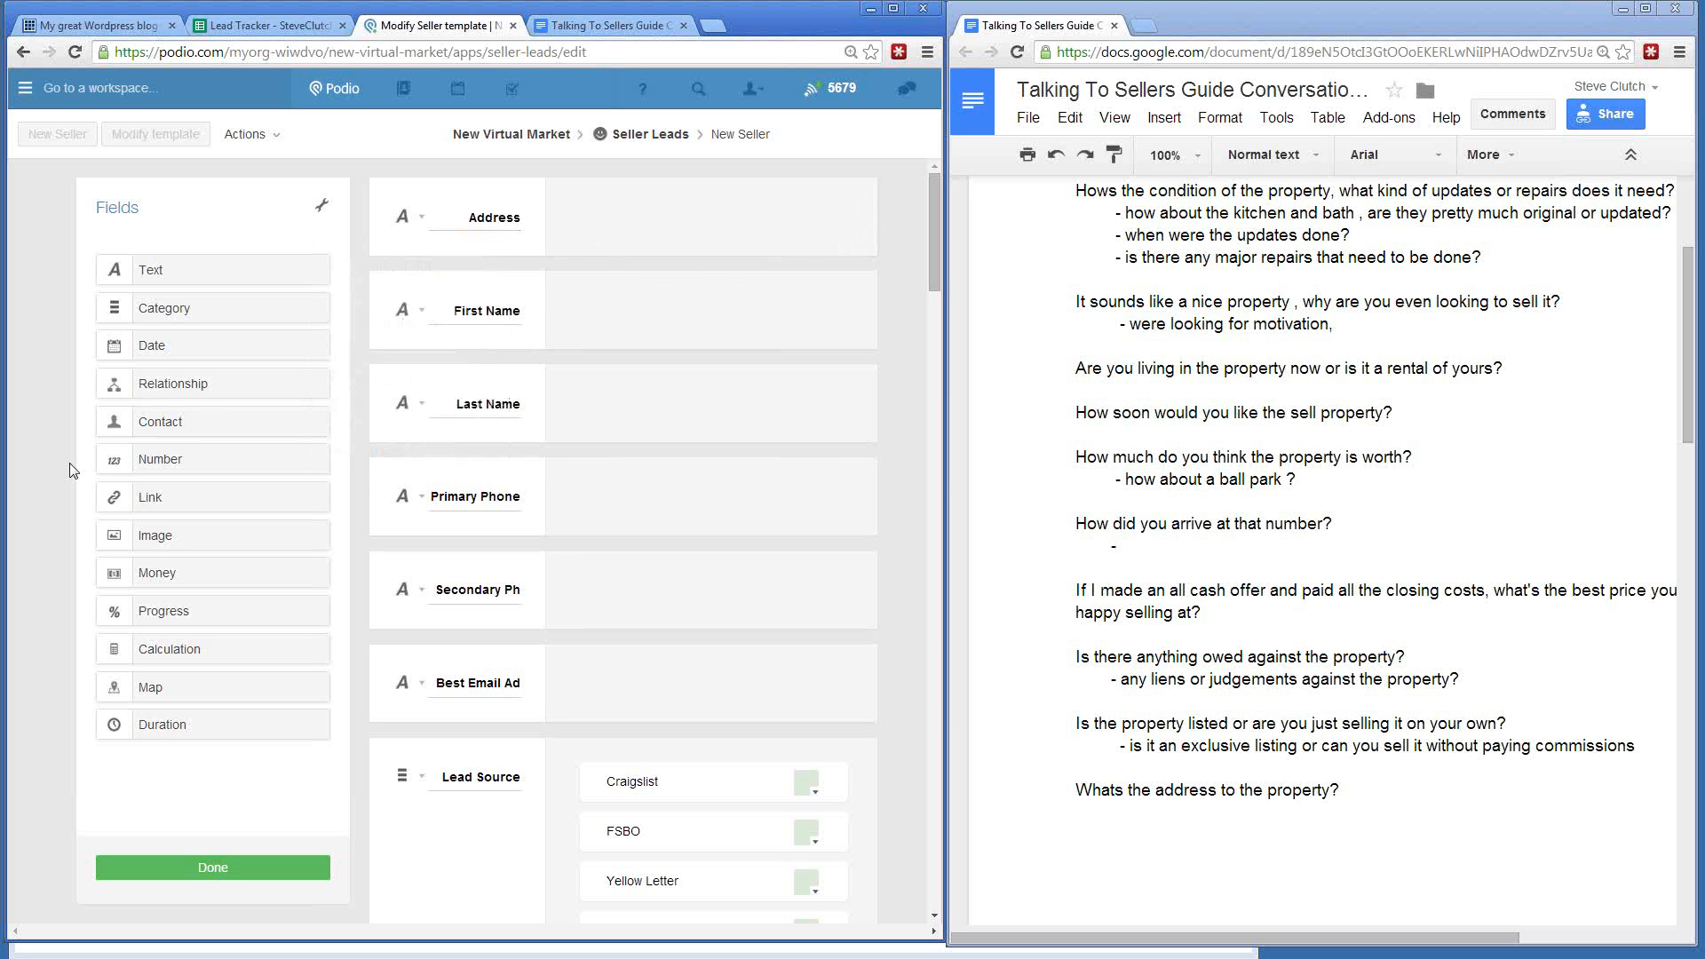
- Add a Map field directly below Address
{"action": "left_click_drag", "start_coordinate": [139, 691], "coordinate": [491, 298]}
{"action": "left_click", "coordinate": [403, 312]}
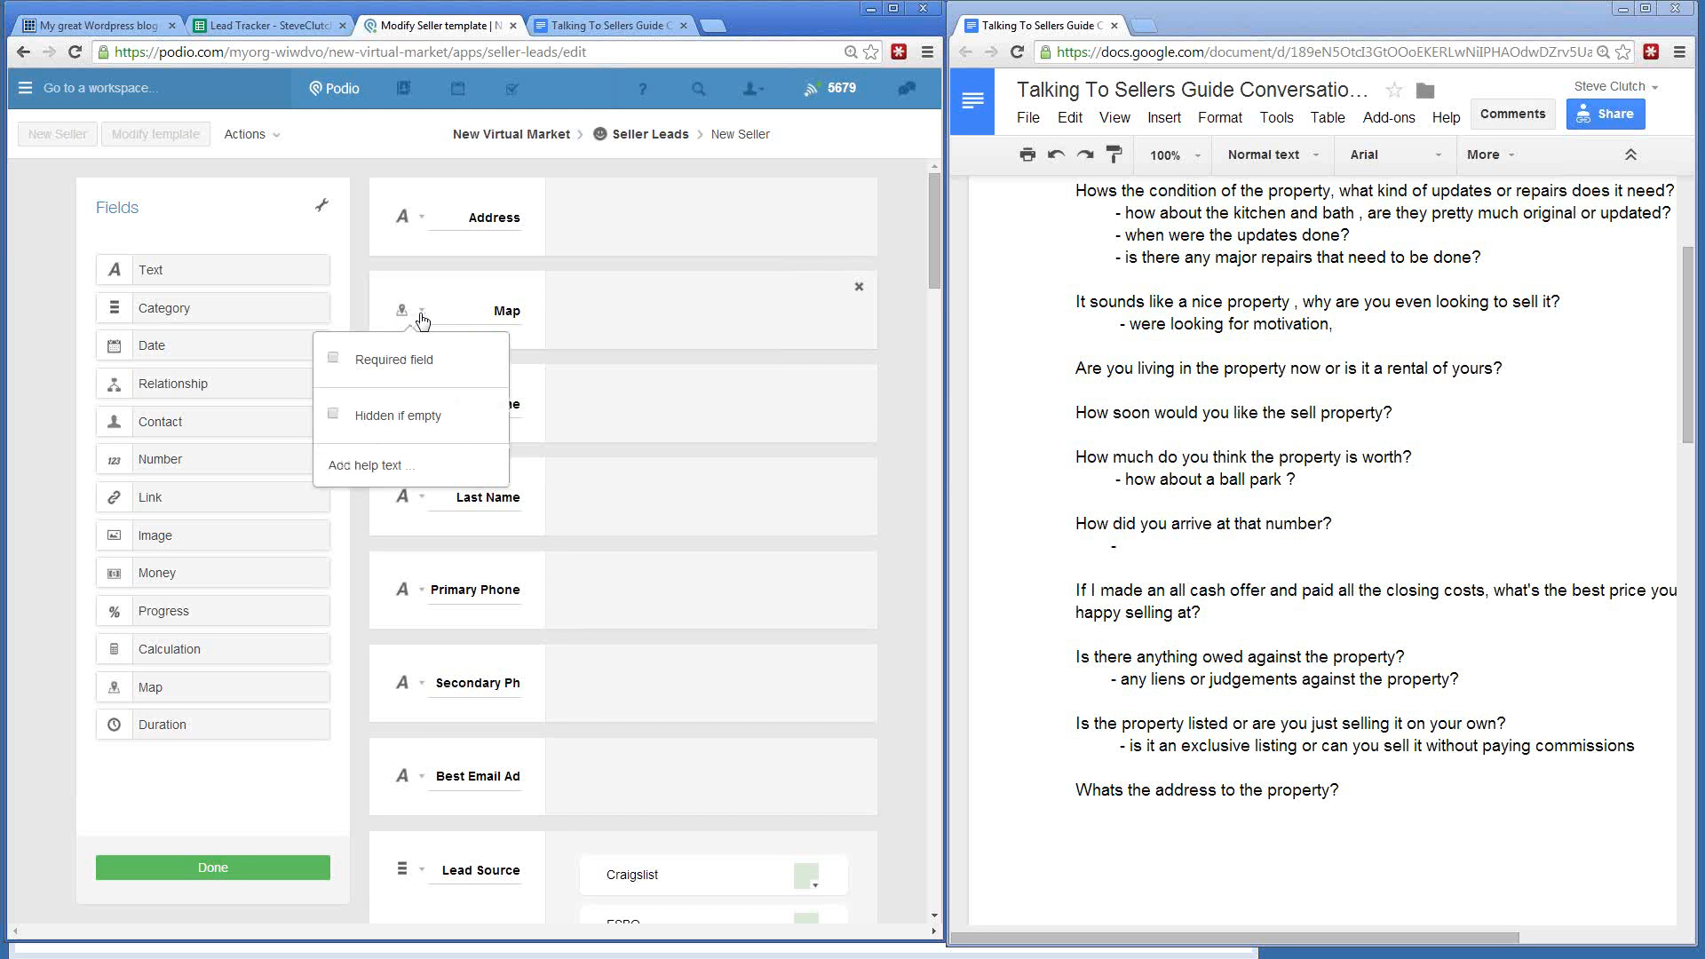
{"action": "left_click", "coordinate": [406, 322]}
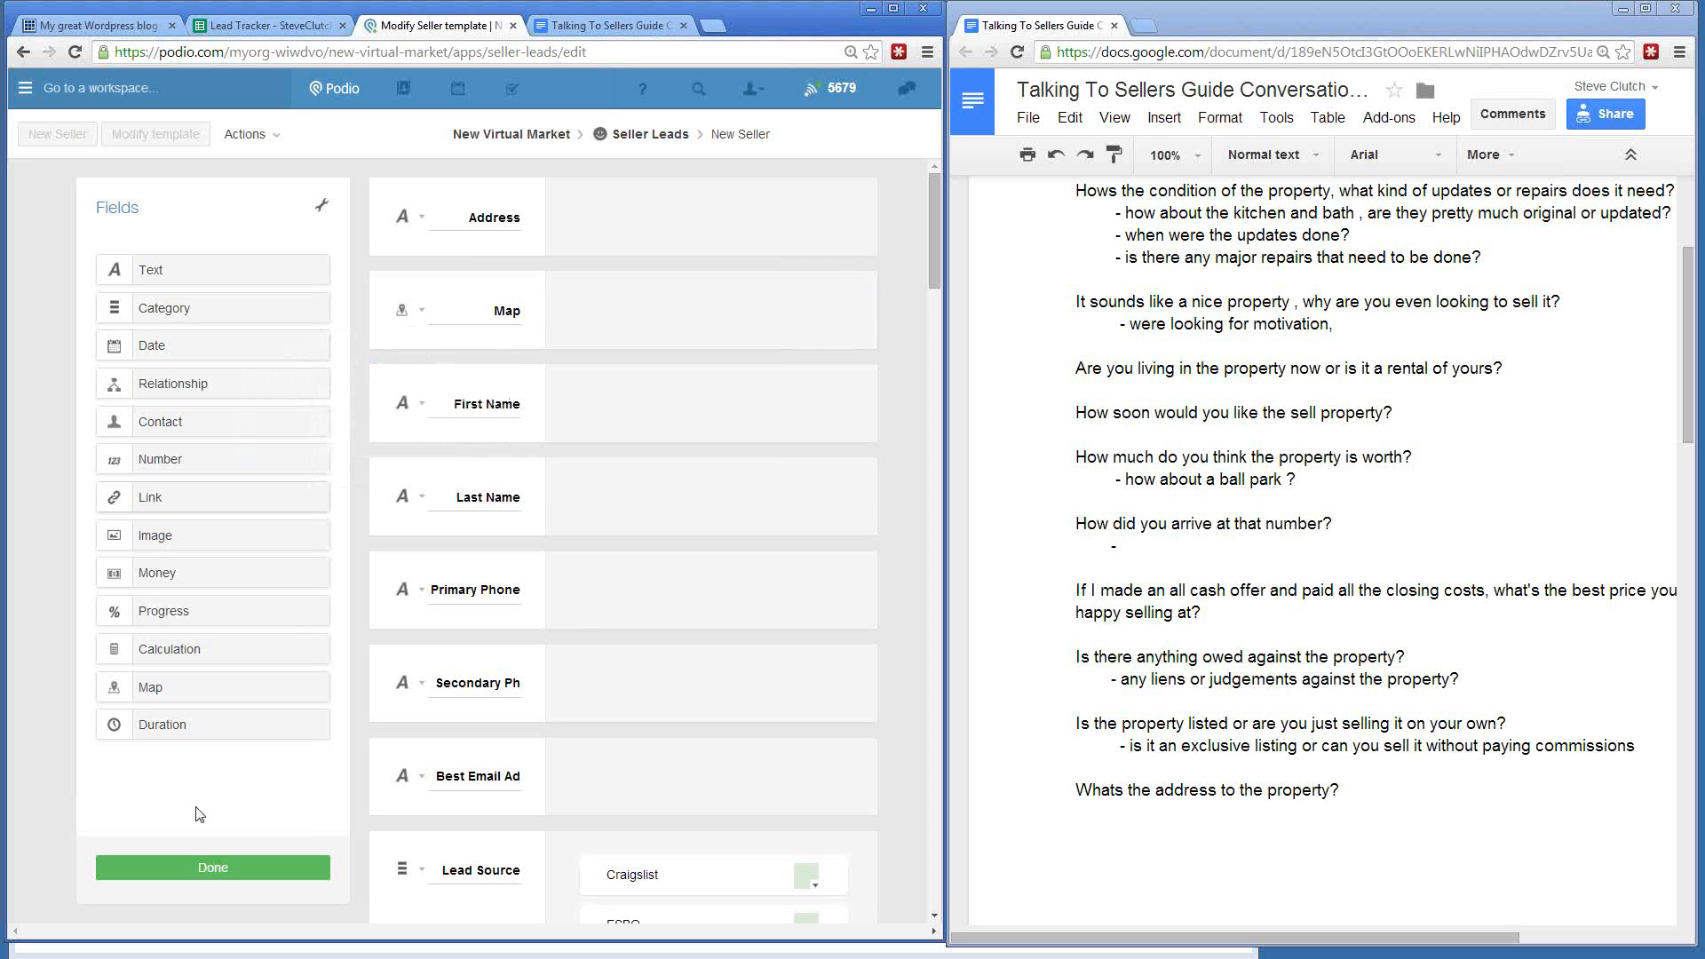
{"action": "scroll", "coordinate": [584, 518], "scroll_direction": "down", "scroll_amount": 20}
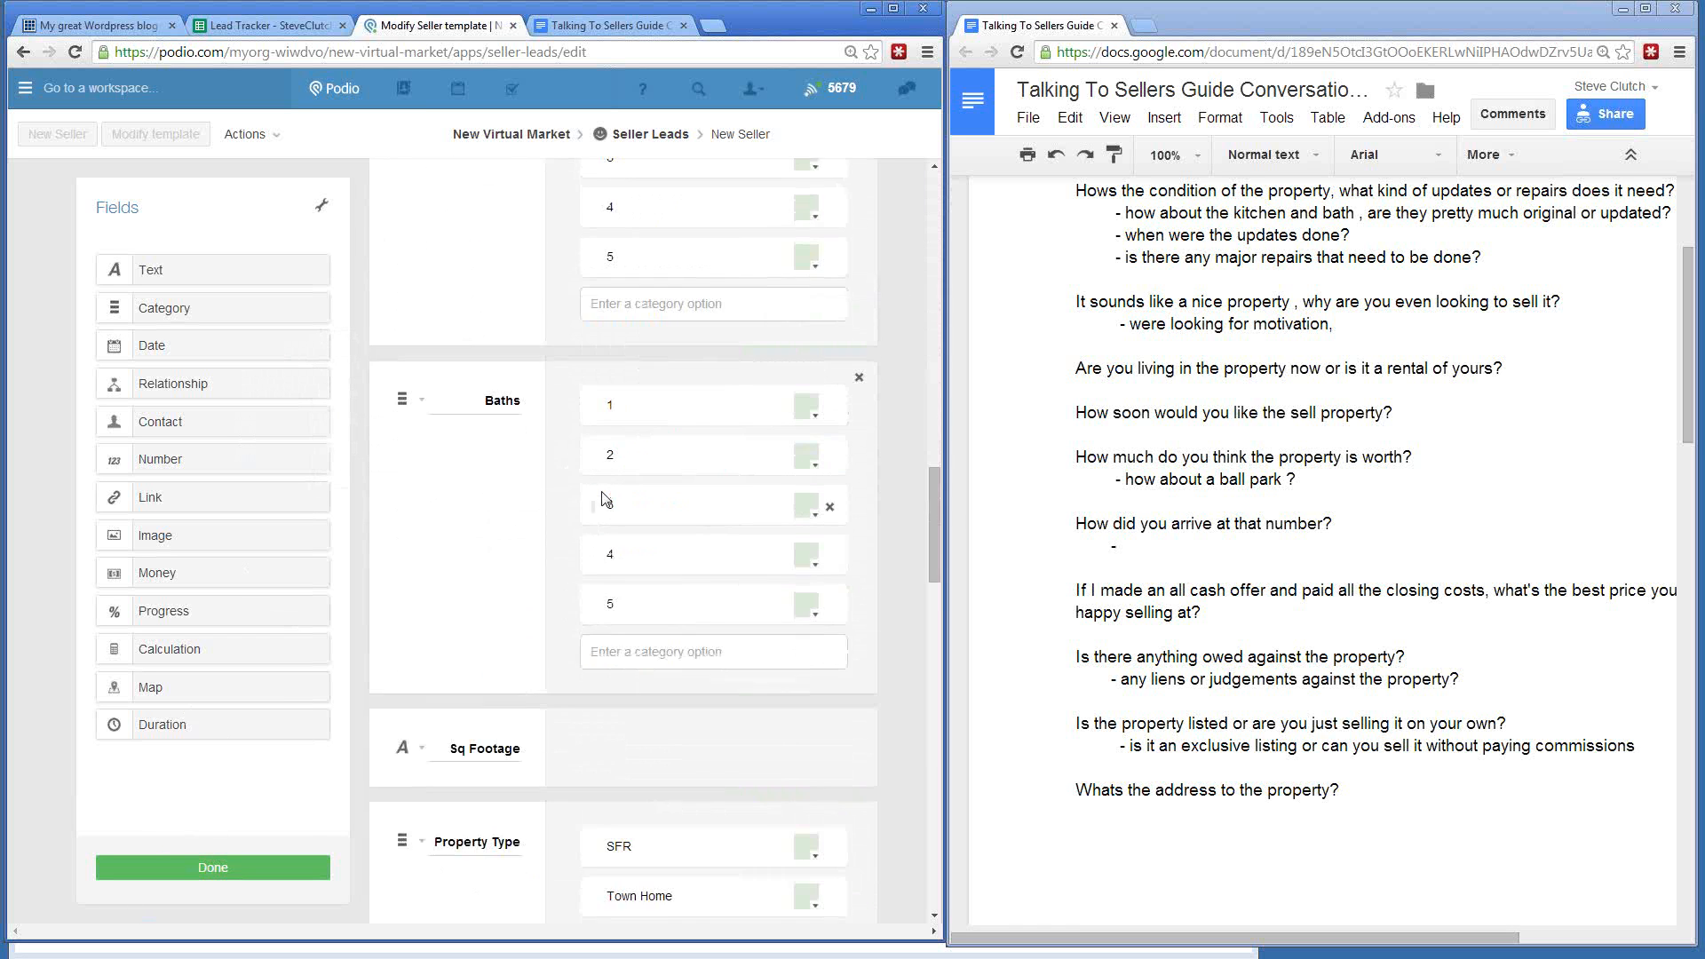
{"action": "scroll", "coordinate": [604, 496], "scroll_direction": "down", "scroll_amount": 3}
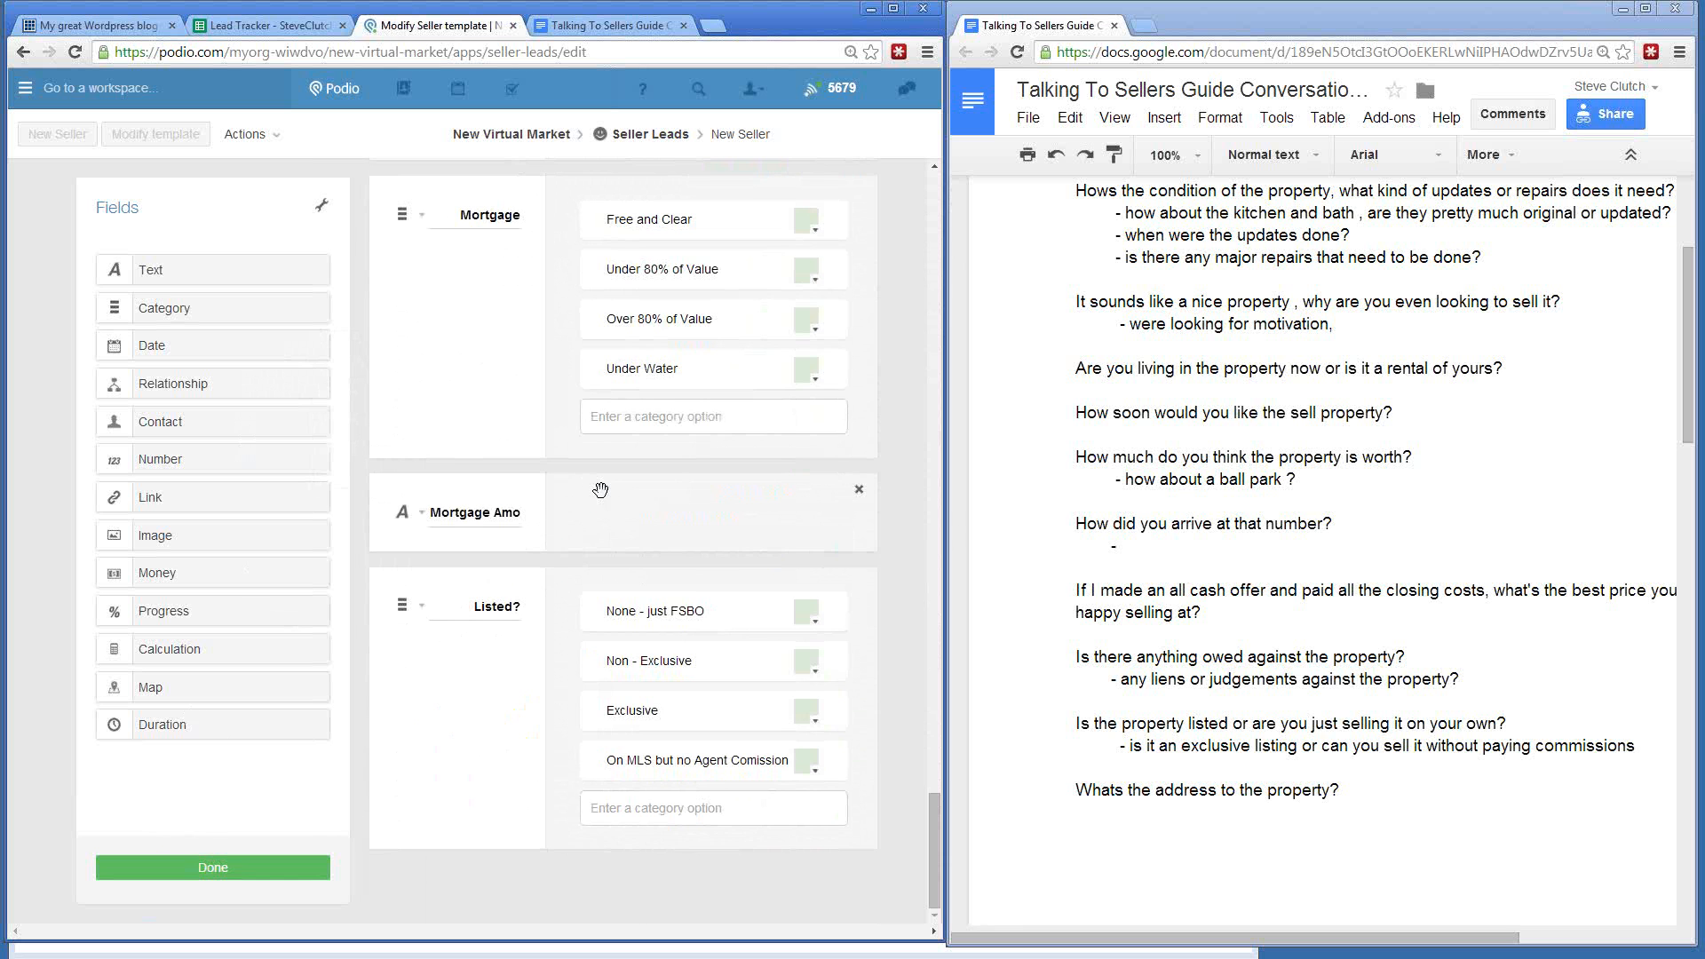
{"action": "left_click_drag", "start_coordinate": [156, 270], "coordinate": [531, 811]}
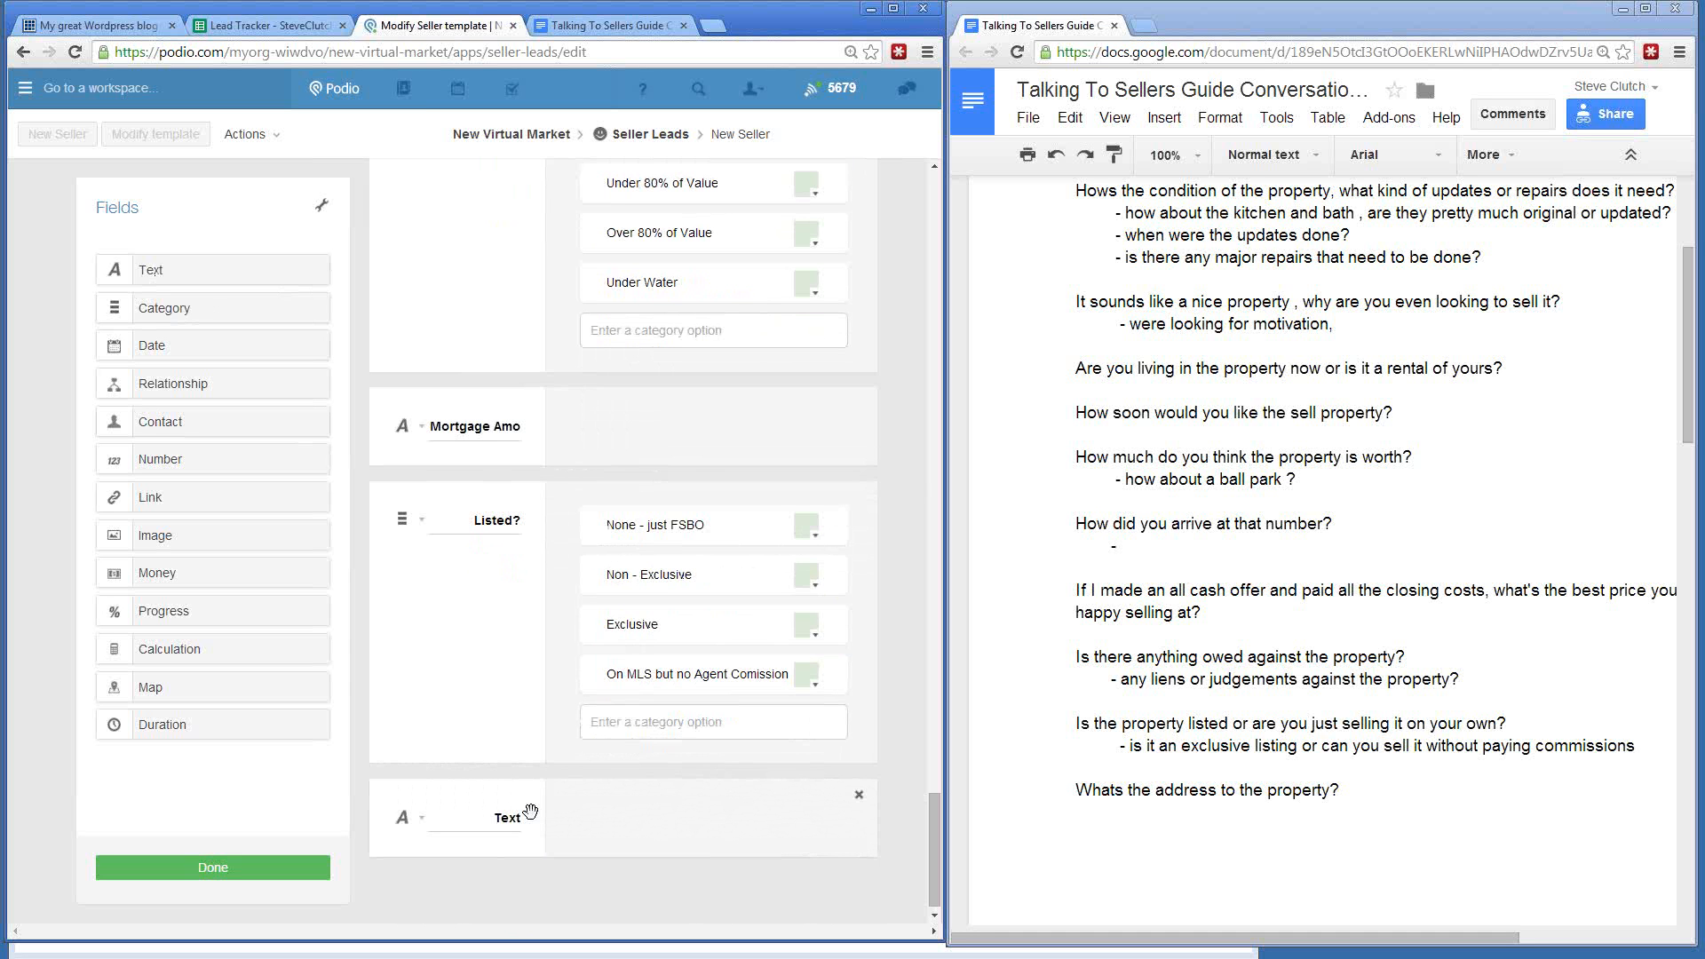
{"action": "scroll", "coordinate": [772, 791], "scroll_direction": "up", "scroll_amount": 15}
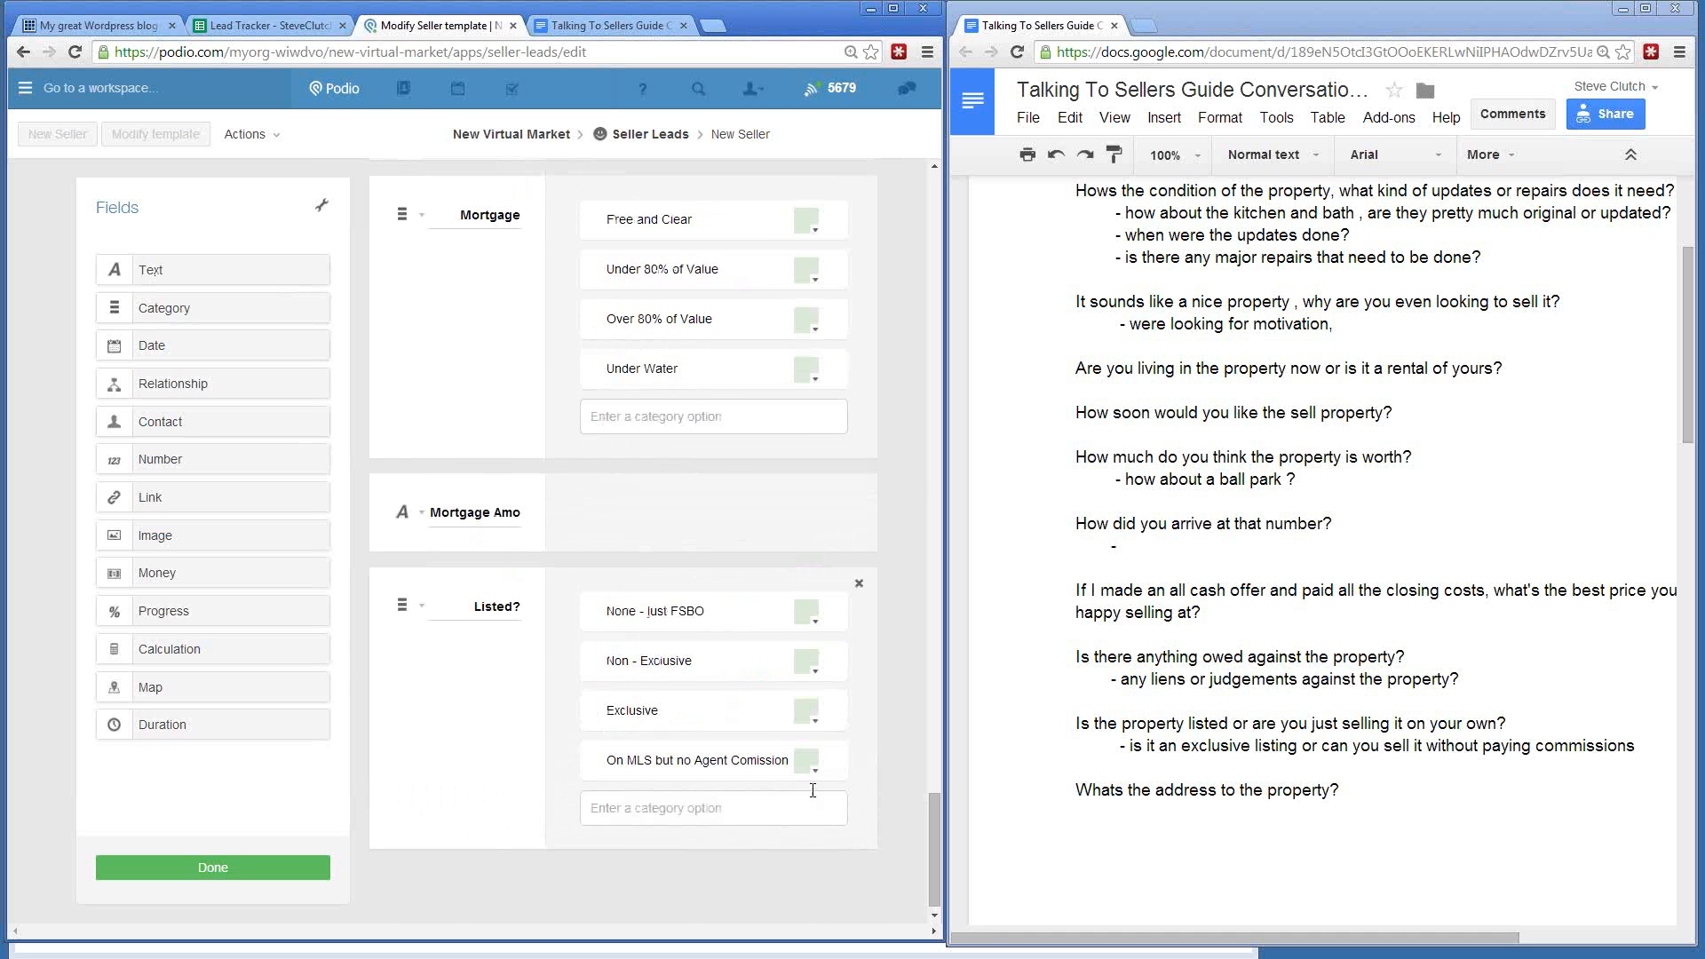
{"action": "scroll", "coordinate": [772, 773], "scroll_direction": "up", "scroll_amount": 15}
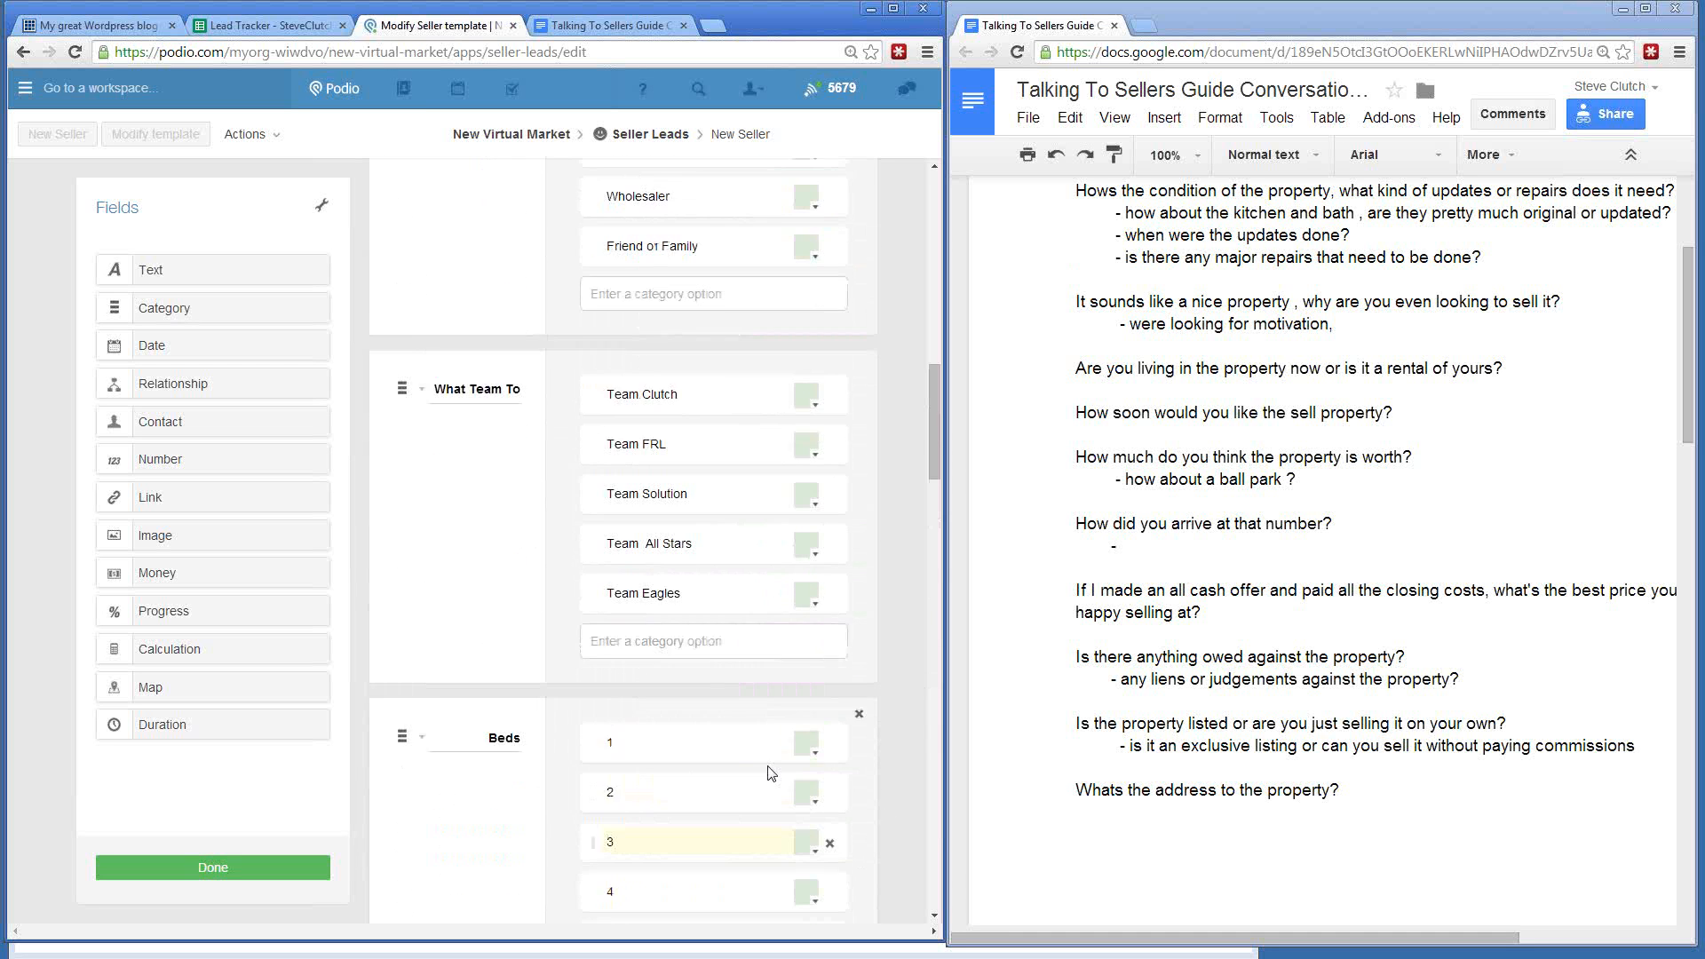
{"action": "scroll", "coordinate": [737, 726], "scroll_direction": "down", "scroll_amount": 4}
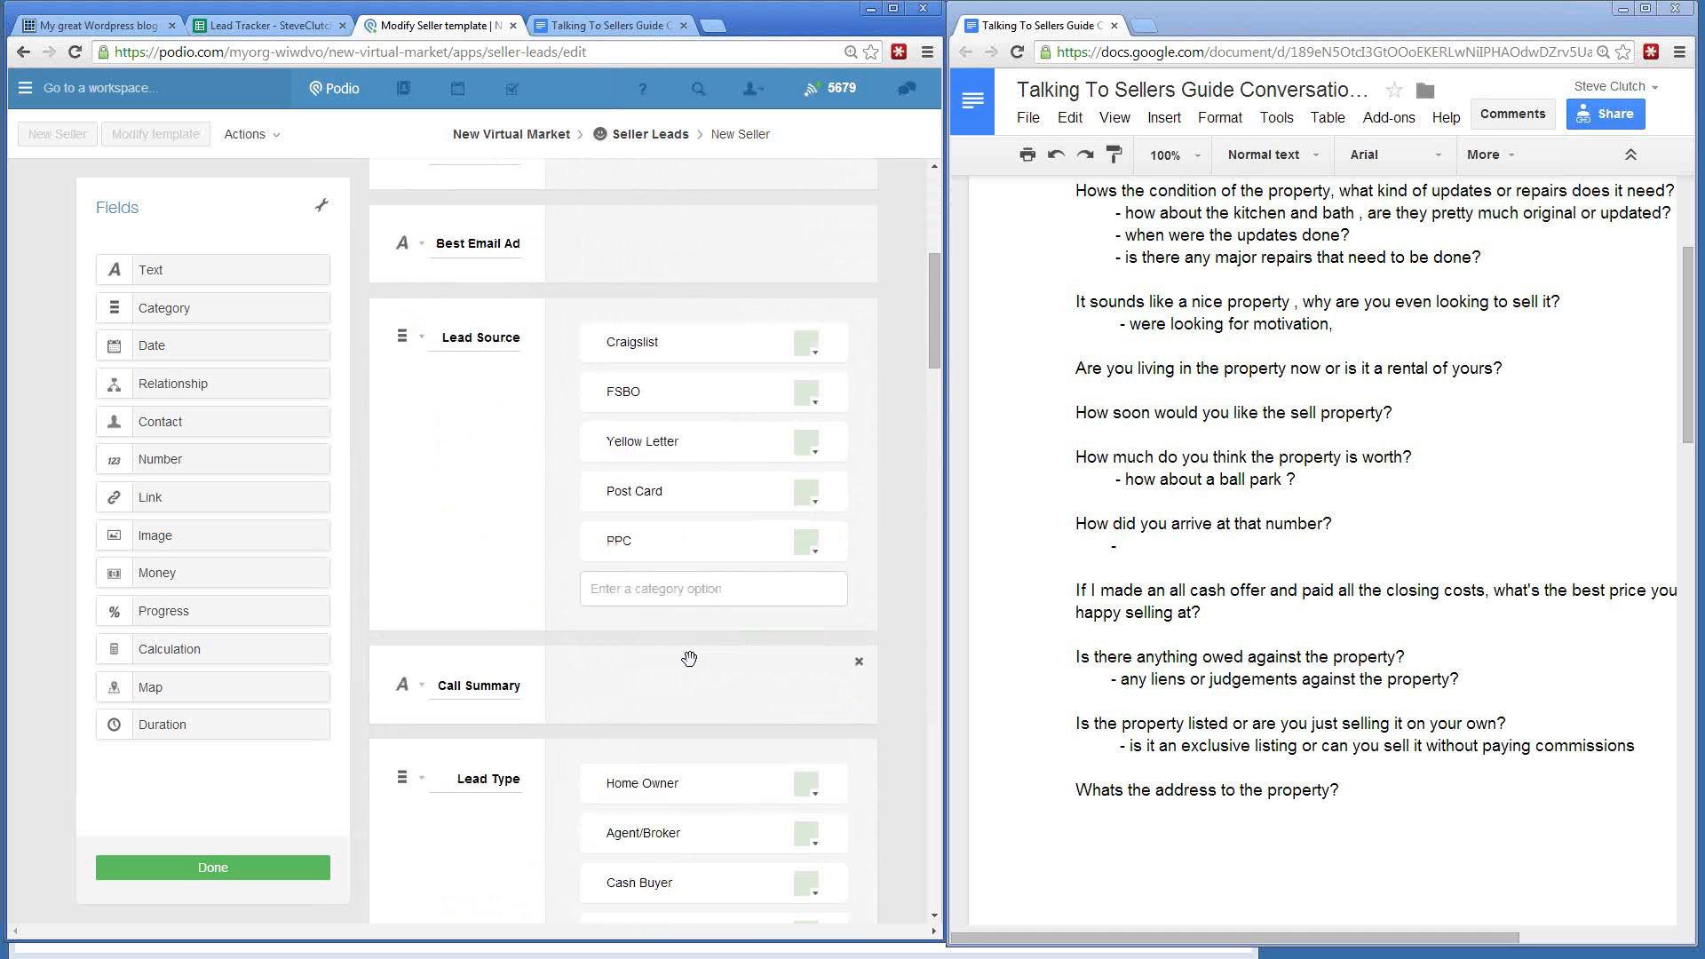
{"action": "scroll", "coordinate": [412, 546], "scroll_direction": "down", "scroll_amount": 2}
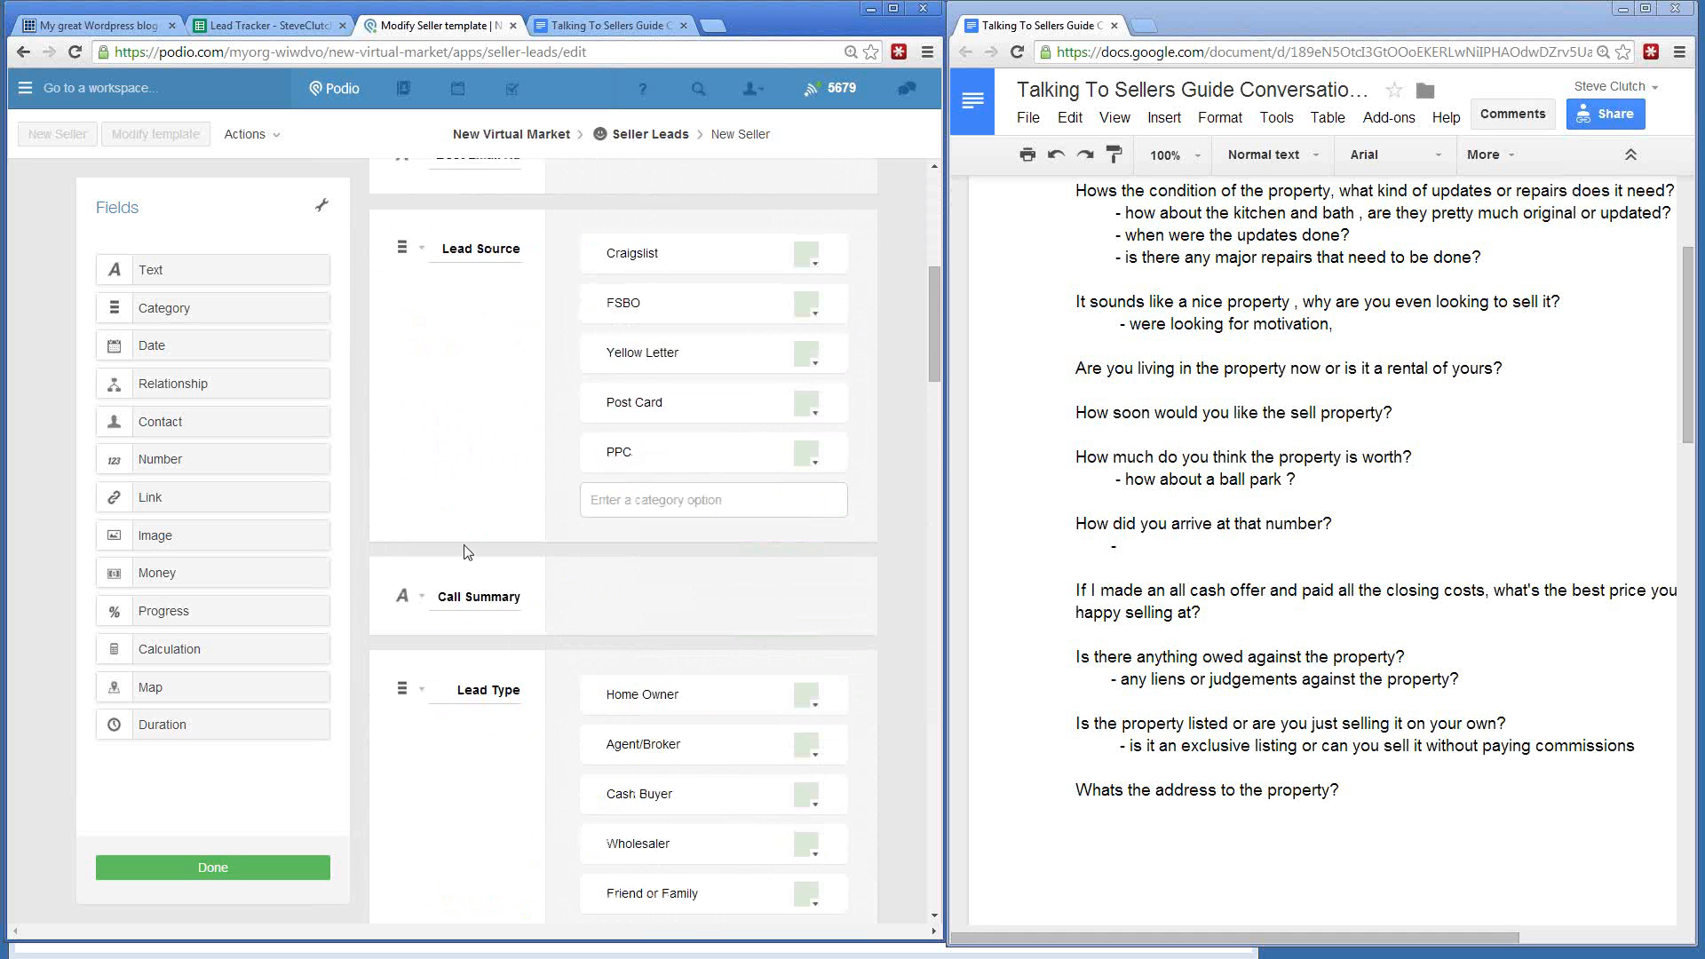
{"action": "scroll", "coordinate": [505, 508], "scroll_direction": "up", "scroll_amount": 3}
{"action": "scroll", "coordinate": [509, 508], "scroll_direction": "up", "scroll_amount": 4}
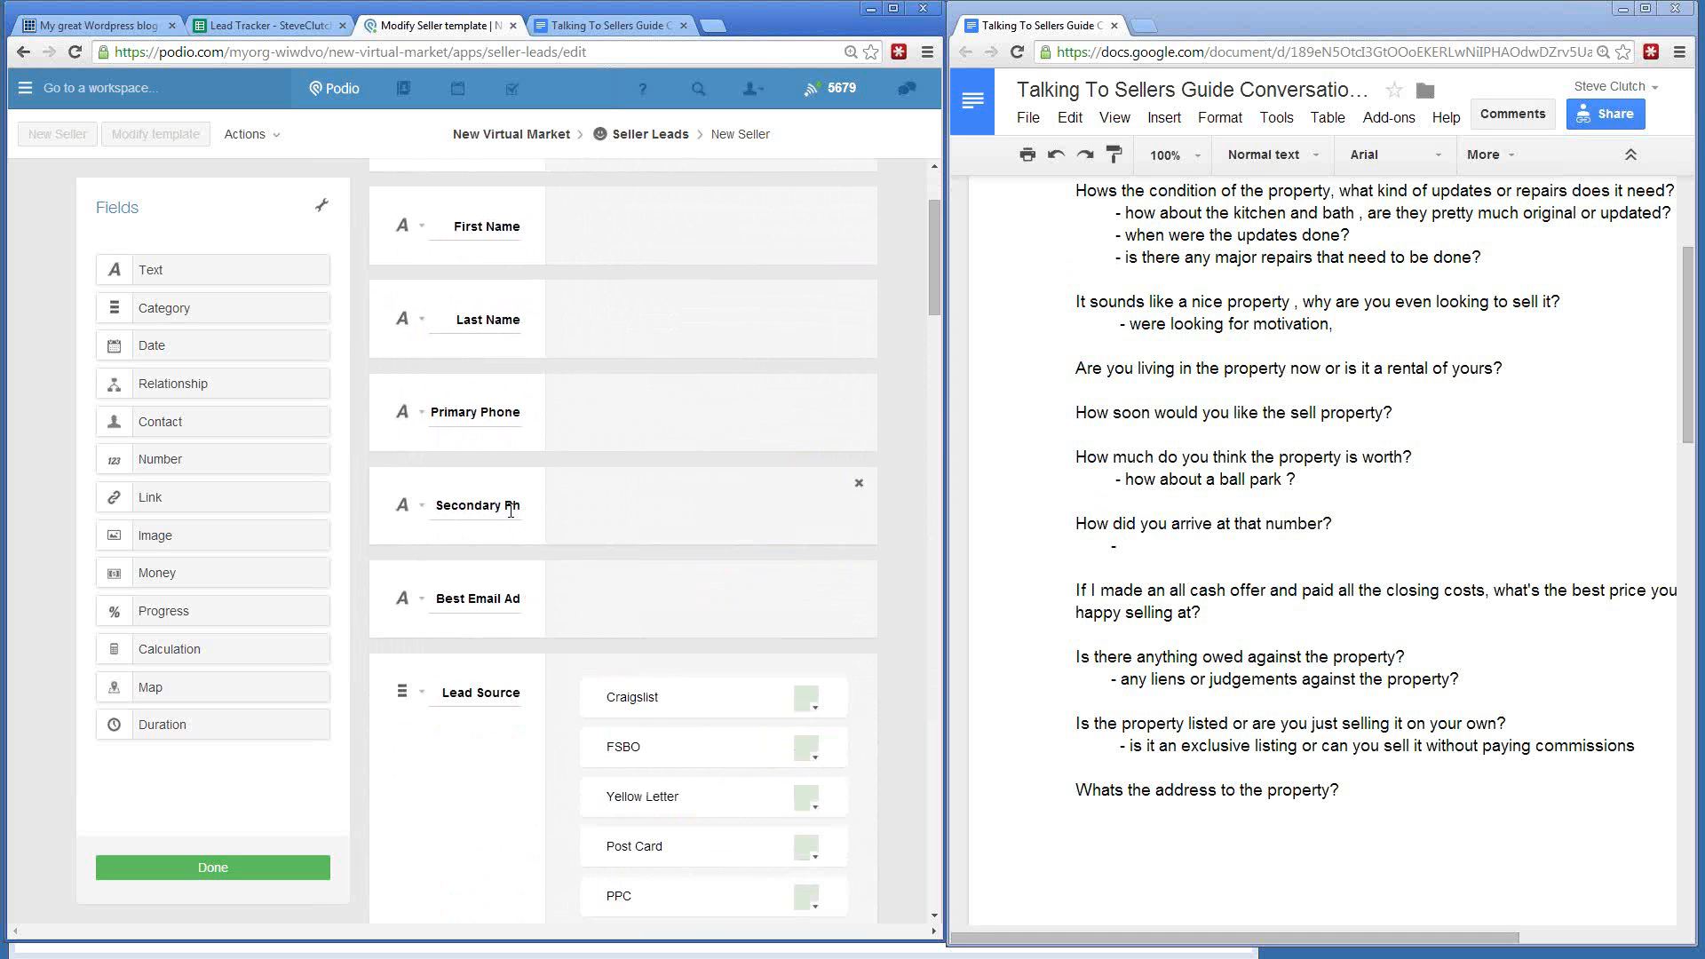
{"action": "scroll", "coordinate": [619, 497], "scroll_direction": "down", "scroll_amount": 7}
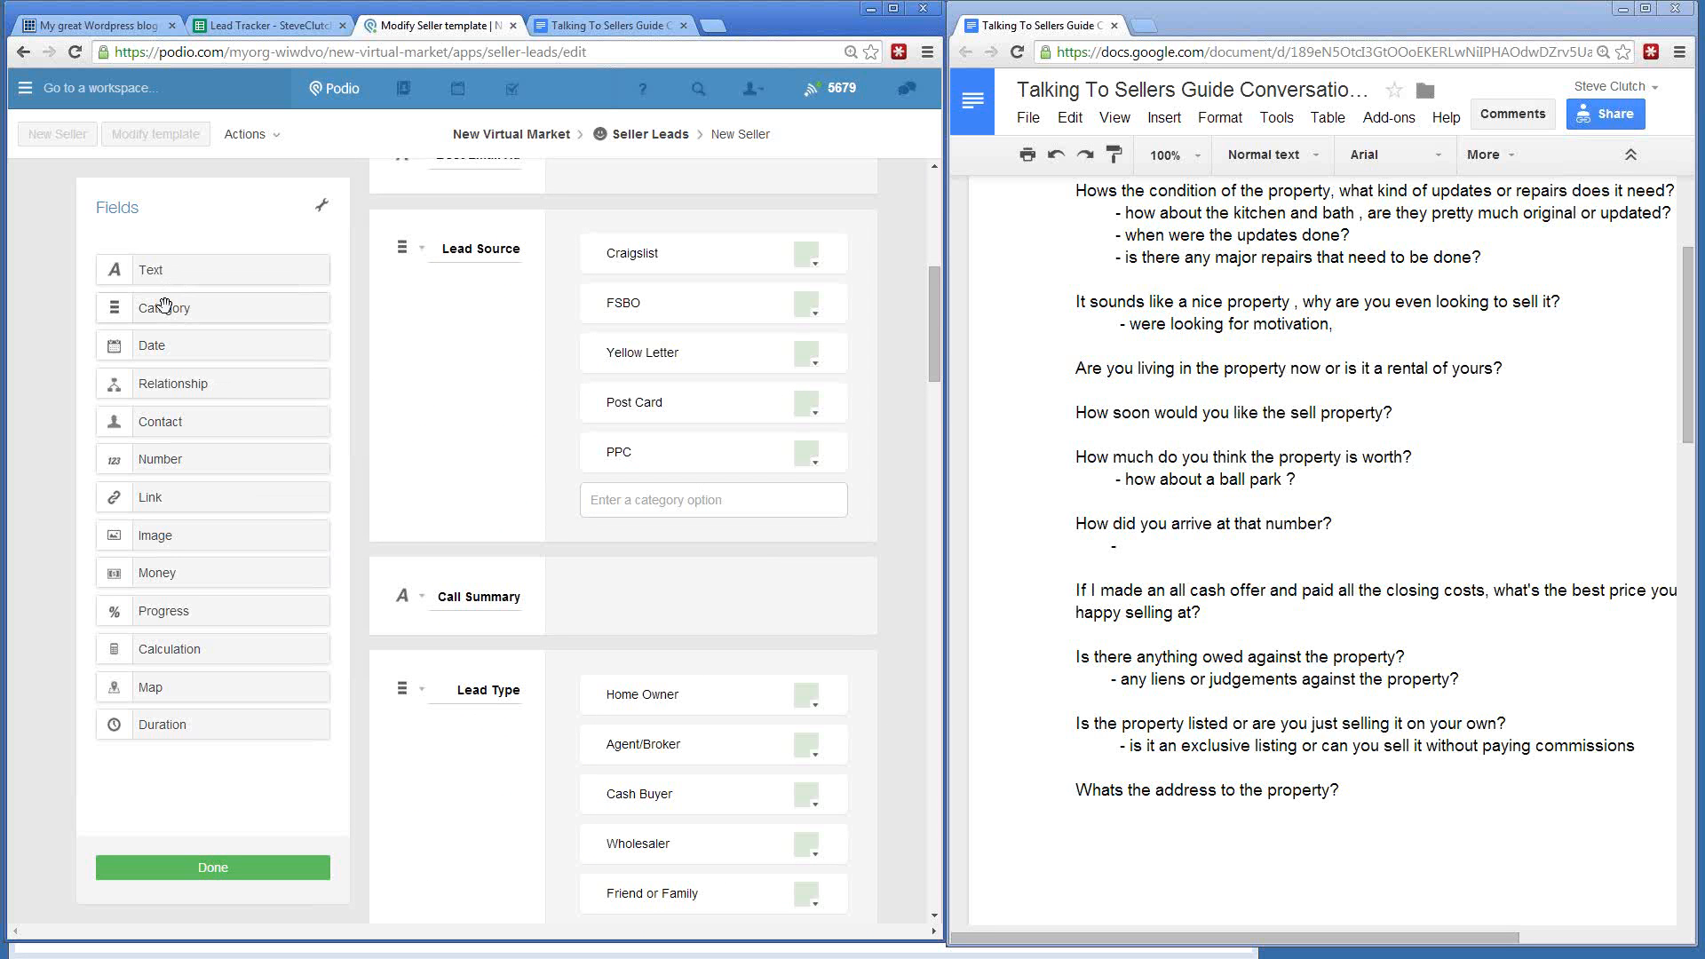
- Add a Strategies category below Call Summary with options Cash Offer and Lease Option
{"action": "left_click_drag", "start_coordinate": [165, 304], "coordinate": [578, 693]}
{"action": "type", "text": "Strategies"}
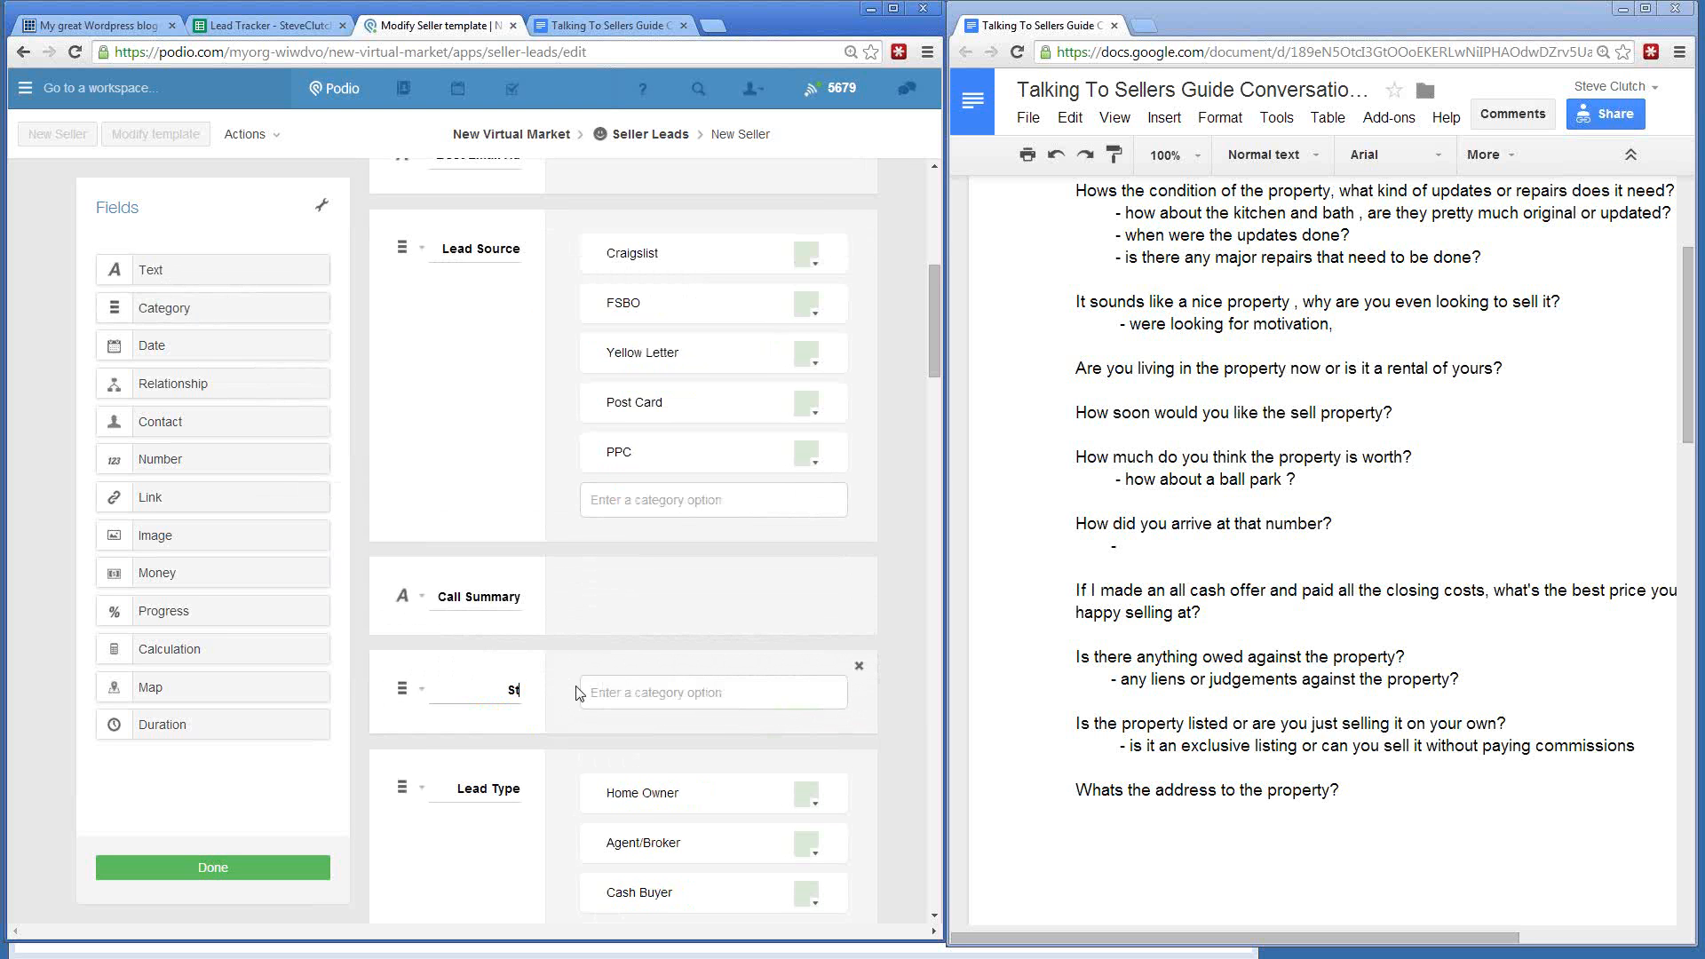
{"action": "left_click", "coordinate": [627, 696]}
{"action": "type", "text": "Ca"}
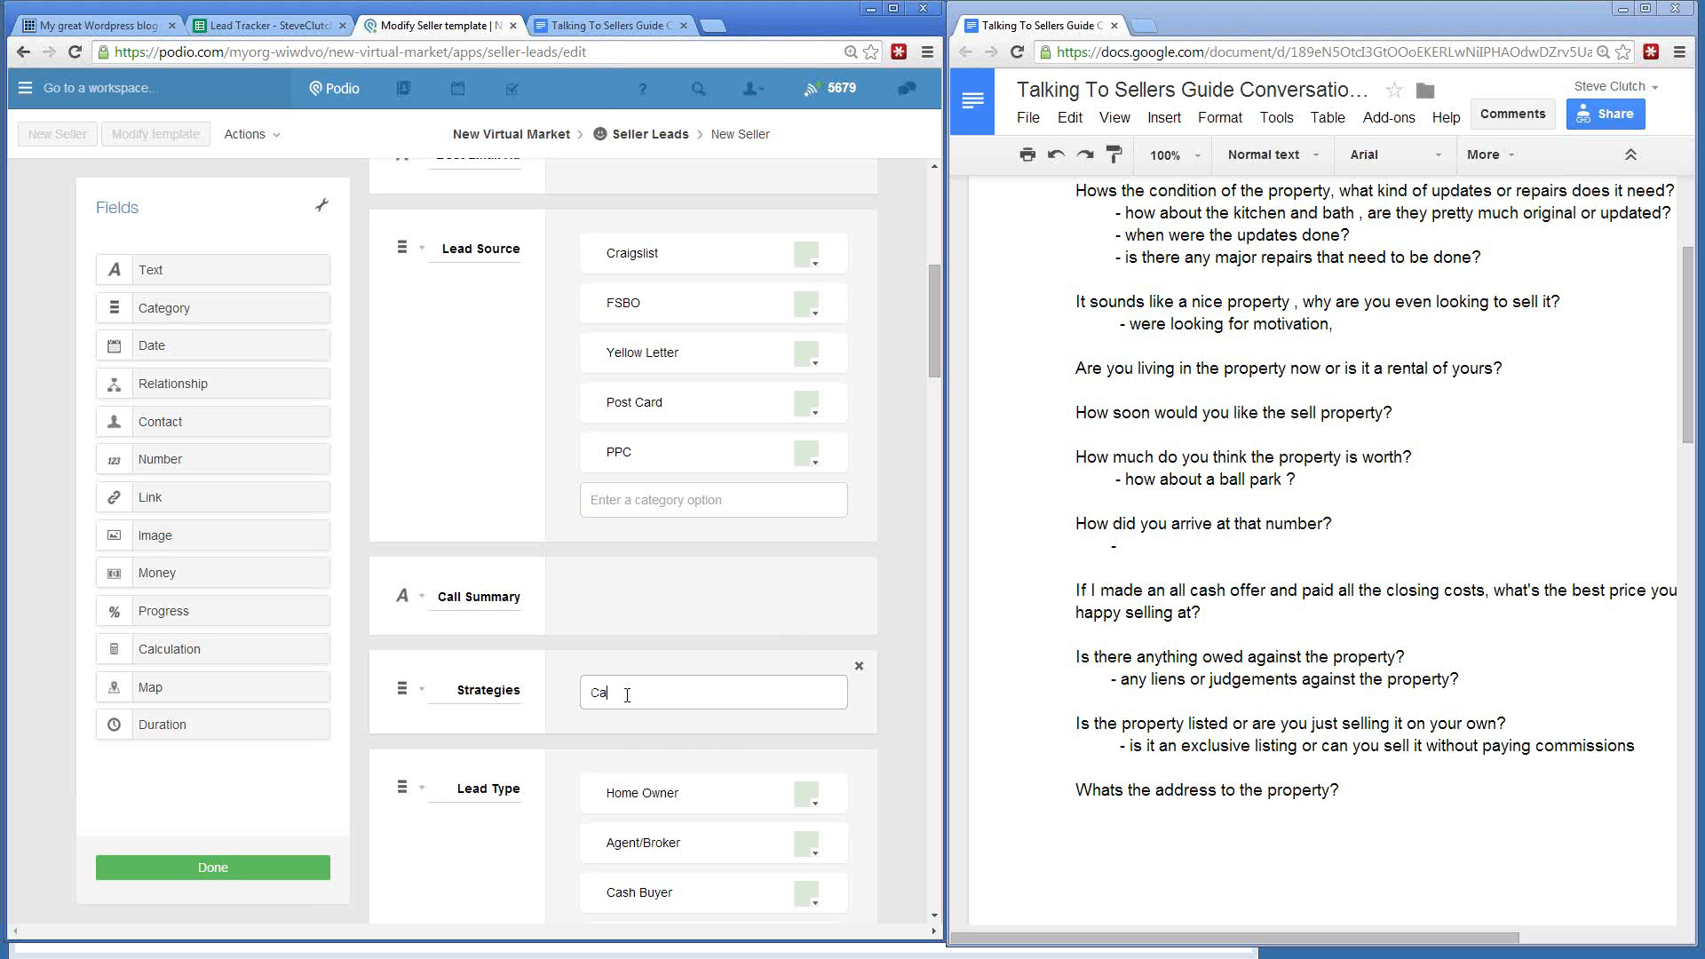
{"action": "type", "text": "sh Offer"}
{"action": "key", "text": "Return"}
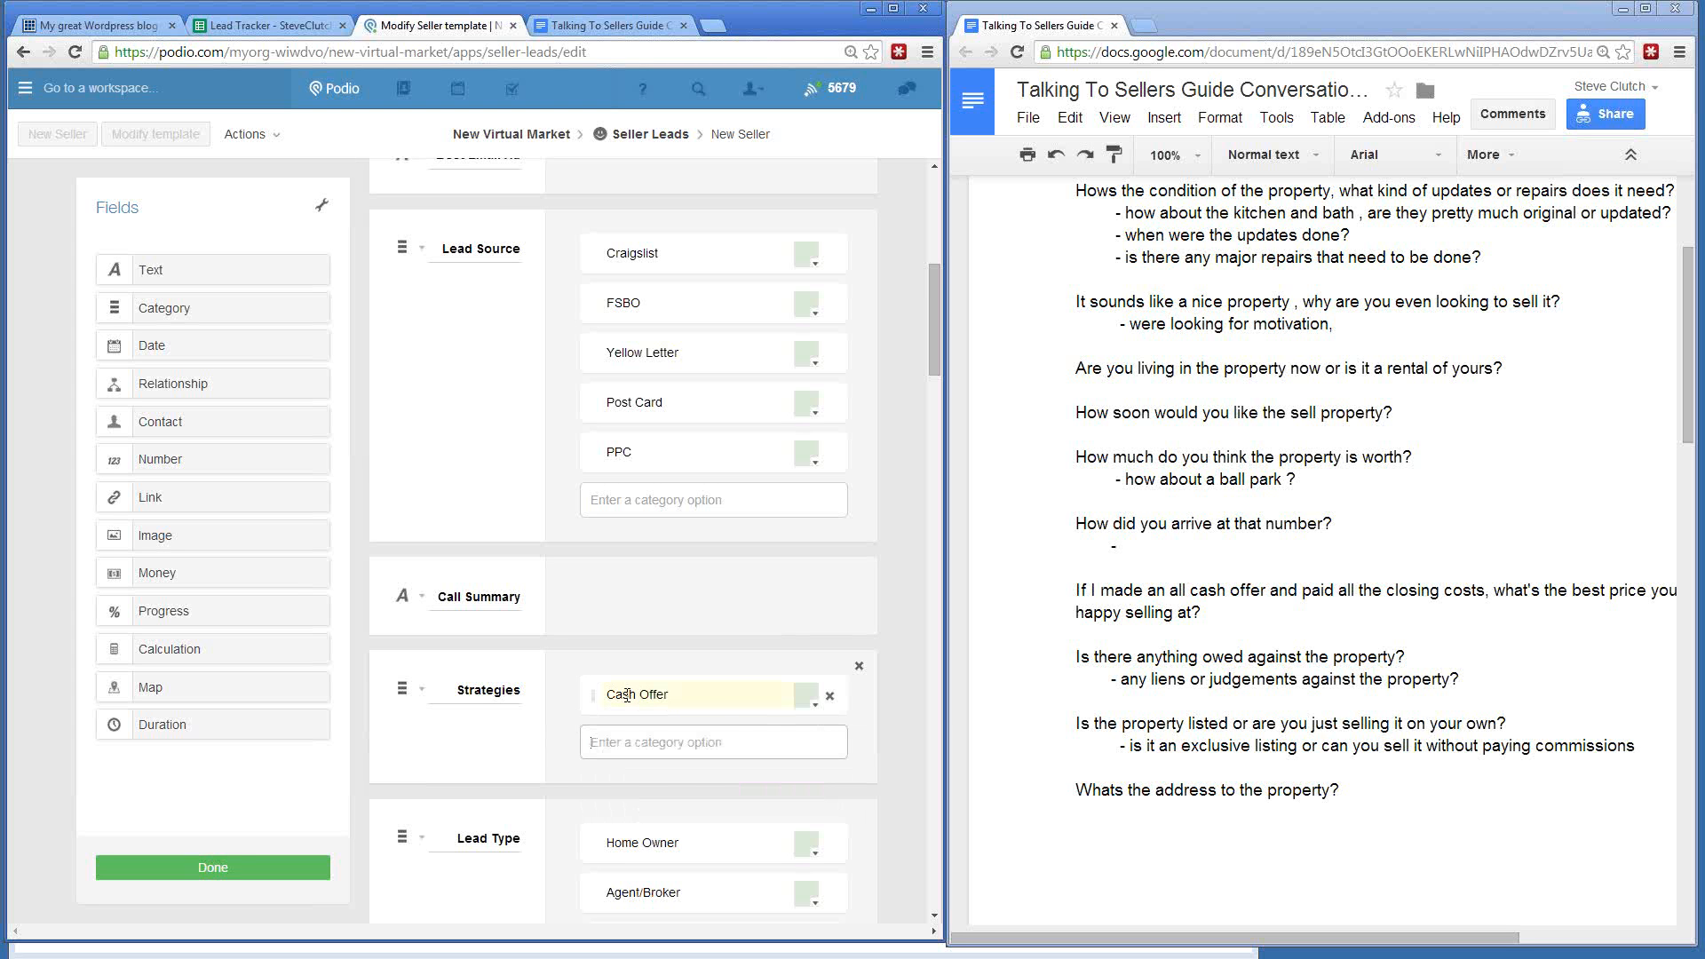
{"action": "type", "text": "Hi"}
{"action": "key", "text": "BackSpace"}
{"action": "key", "text": "BackSpace"}
{"action": "type", "text": "Lease Optoin"}
{"action": "key", "text": "BackSpace"}
{"action": "type", "text": "ion"}
{"action": "key", "text": "Return"}
- Add the Strategies options Owner Finance, Quick Term Lease, Listing Referal and Whotail
{"action": "type", "text": "Owner Fi"}
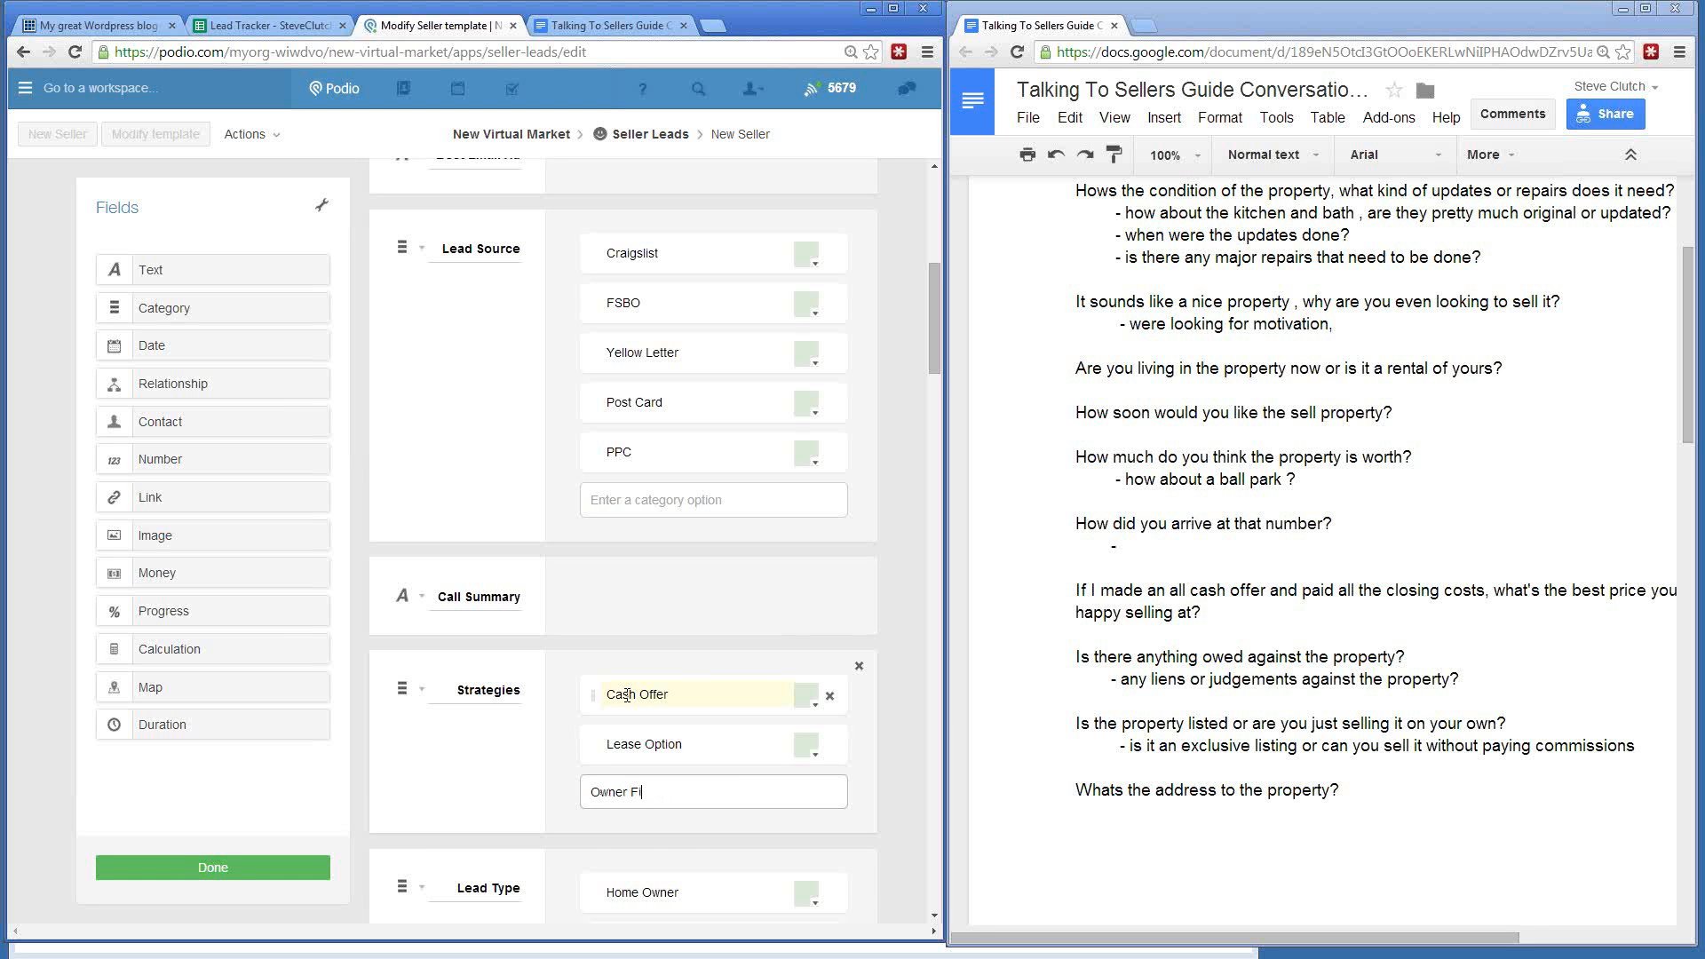
{"action": "type", "text": "nance"}
{"action": "key", "text": "Return"}
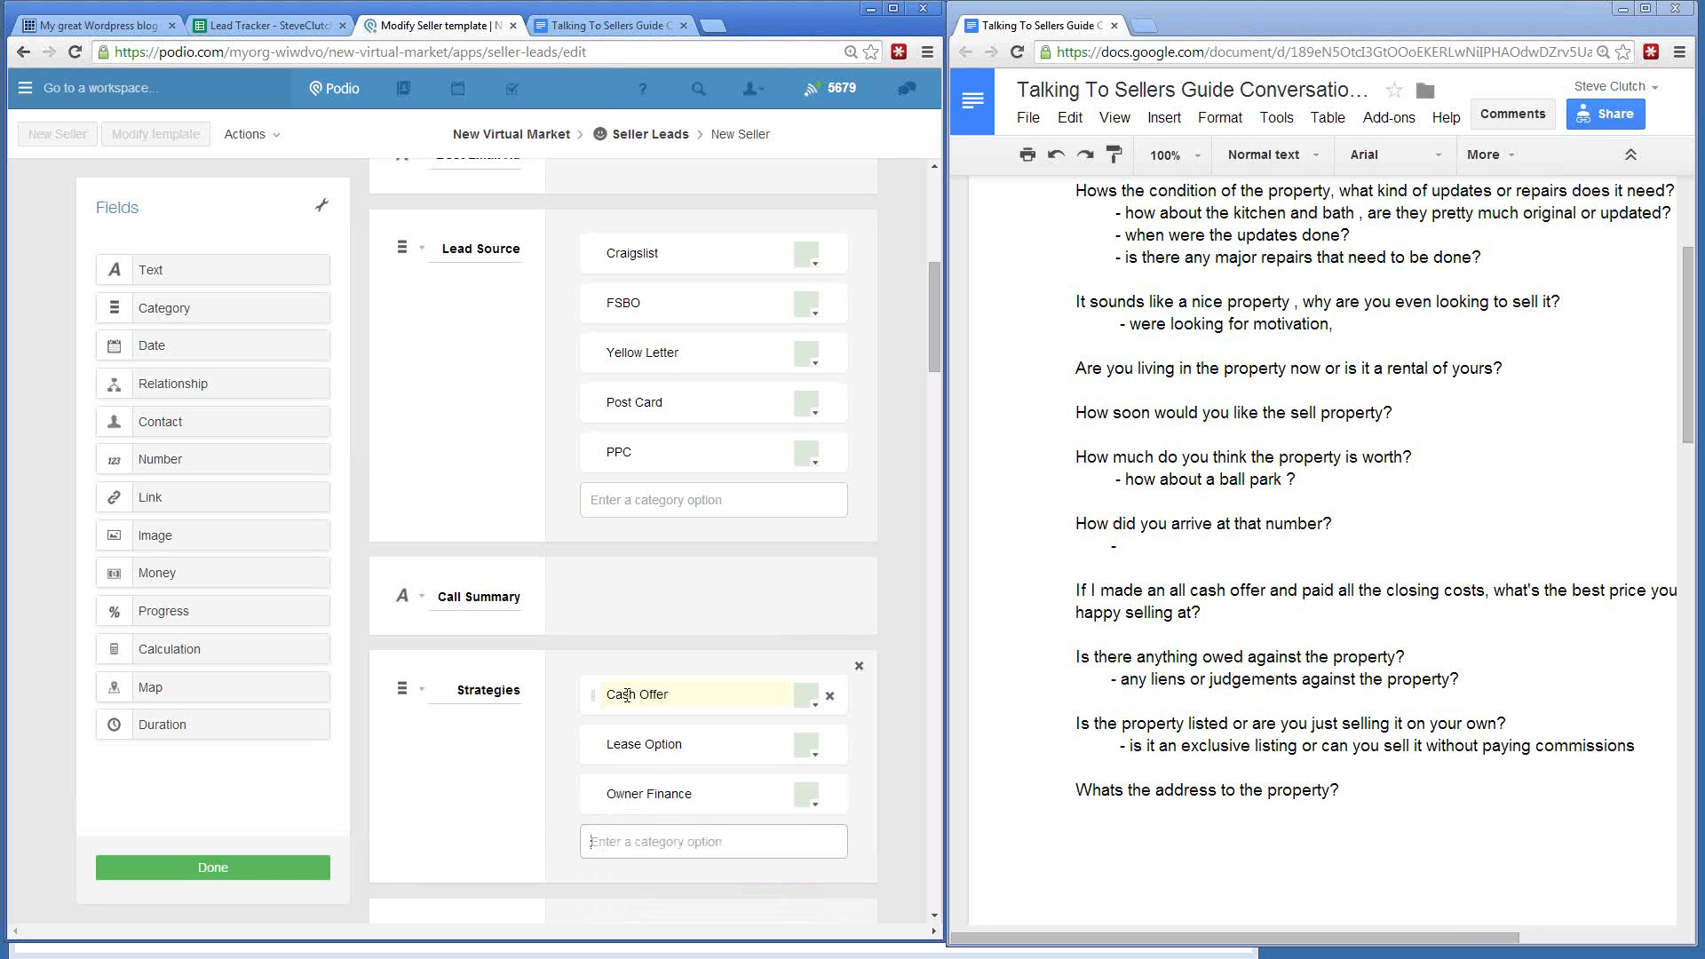
{"action": "type", "text": "Quick Term Lease"}
{"action": "key", "text": "Return"}
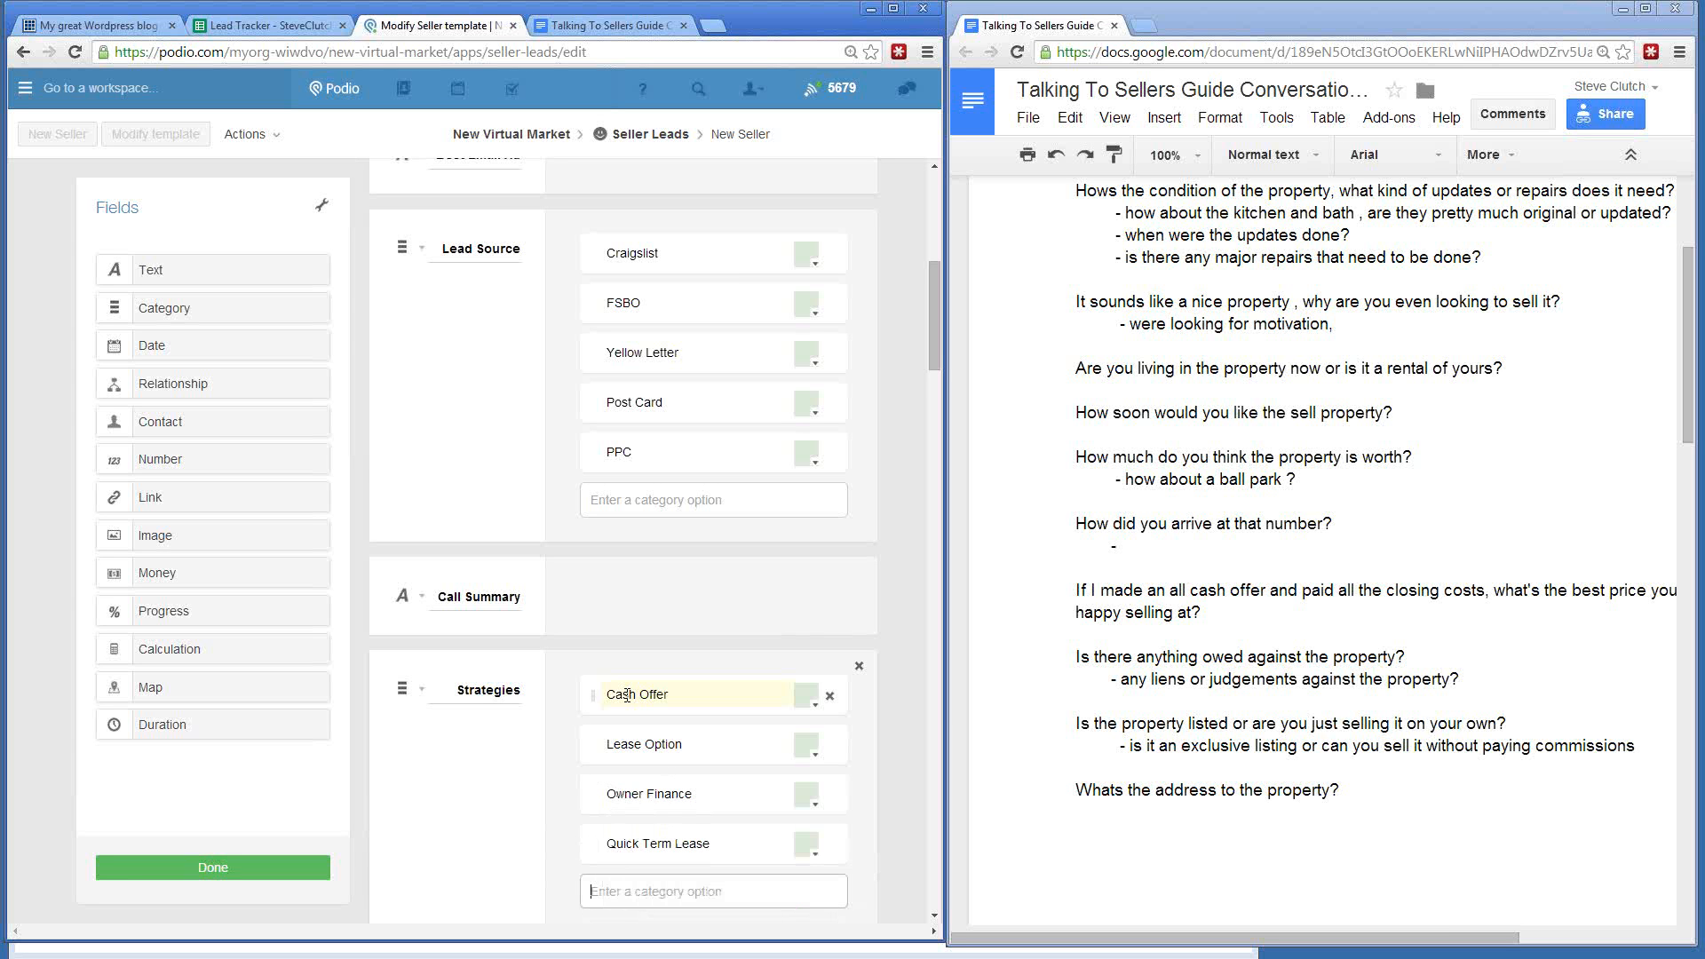
{"action": "type", "text": "Listing Referal"}
{"action": "key", "text": "Return"}
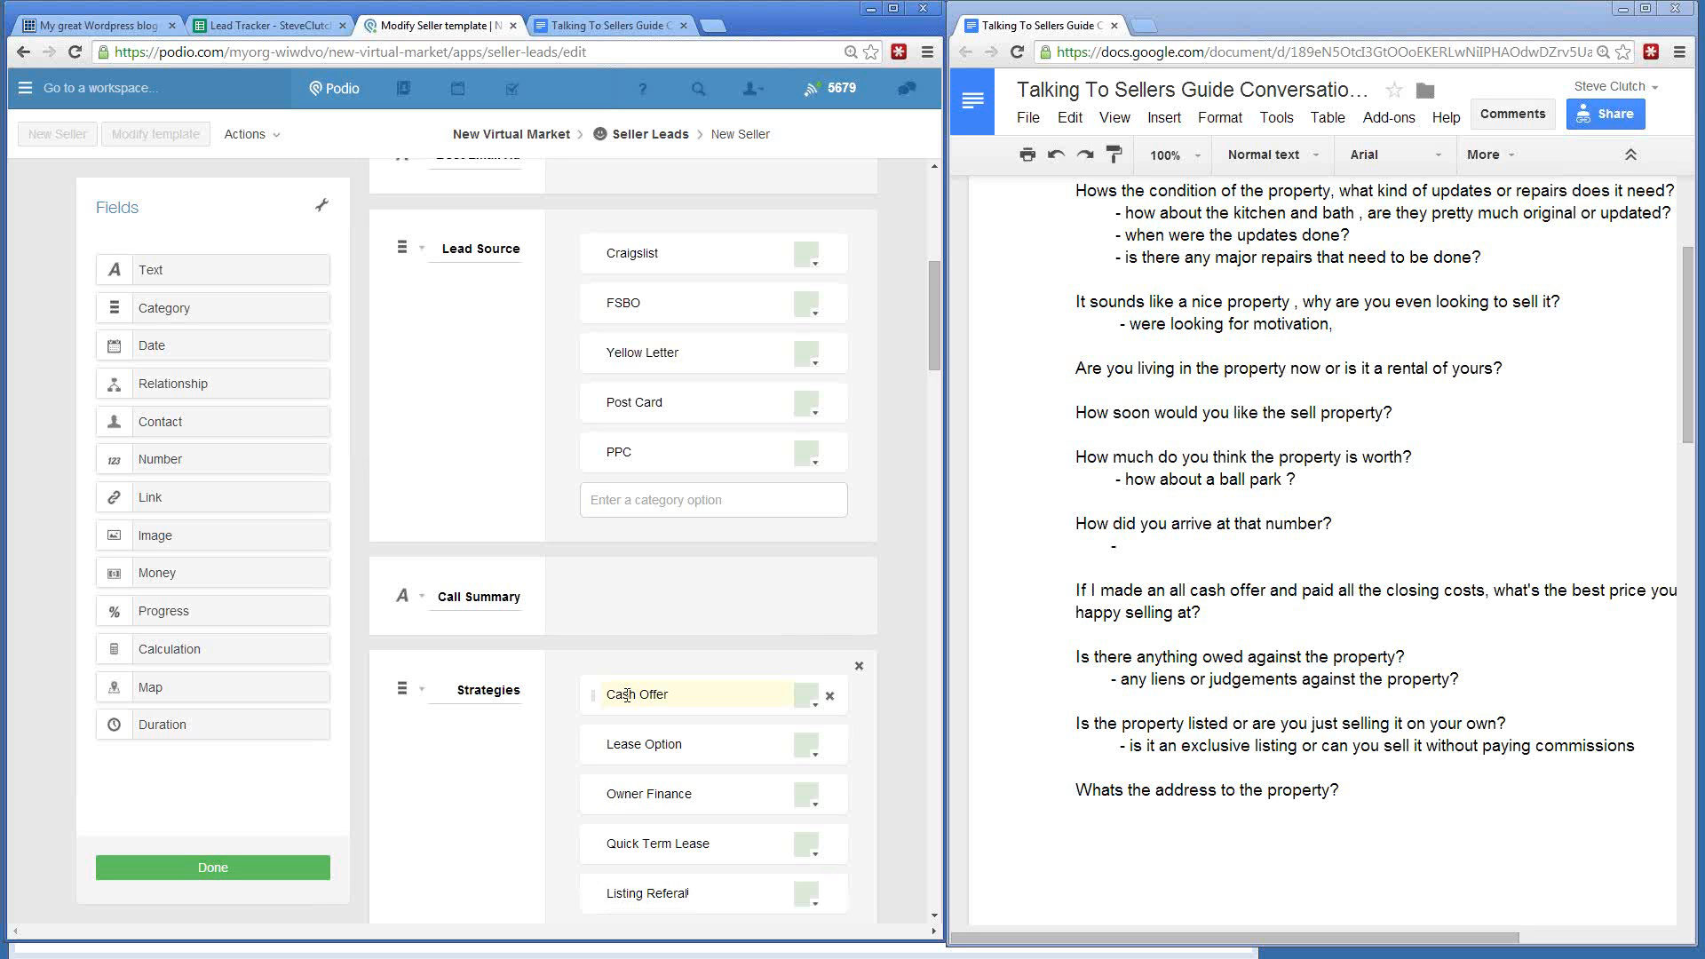
{"action": "scroll", "coordinate": [626, 695], "scroll_direction": "down", "scroll_amount": 3}
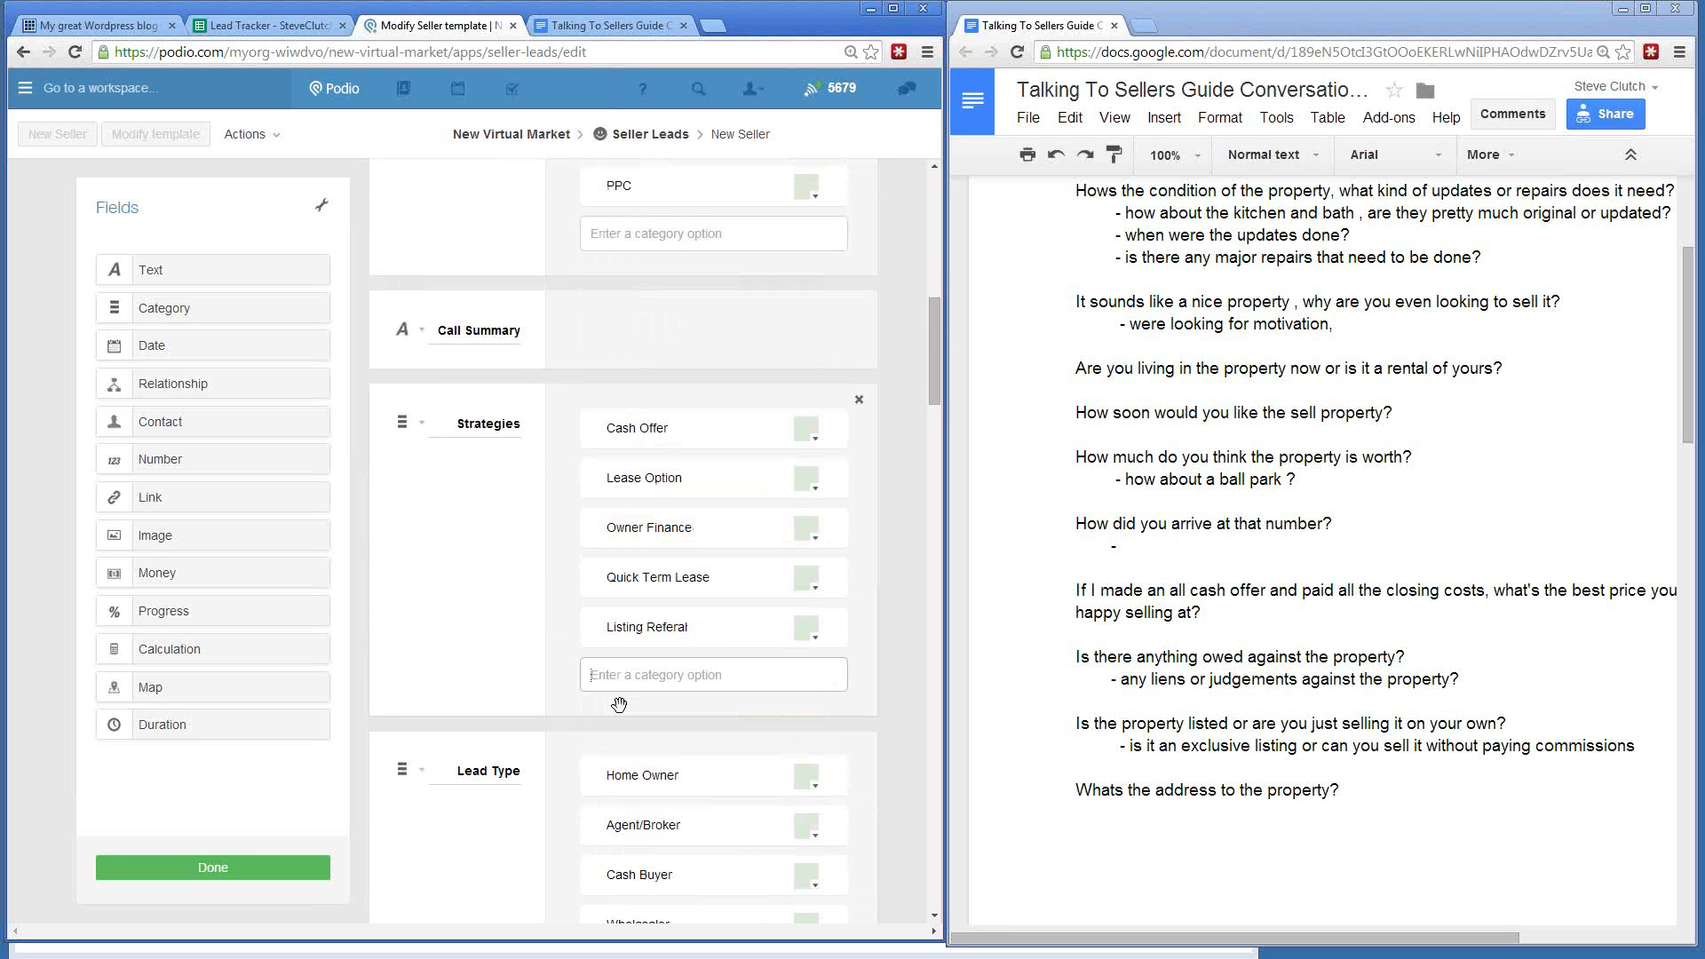
{"action": "type", "text": "How"}
{"action": "key", "text": "BackSpace"}
{"action": "key", "text": "BackSpace"}
{"action": "type", "text": "Whotail"}
{"action": "key", "text": "Return"}
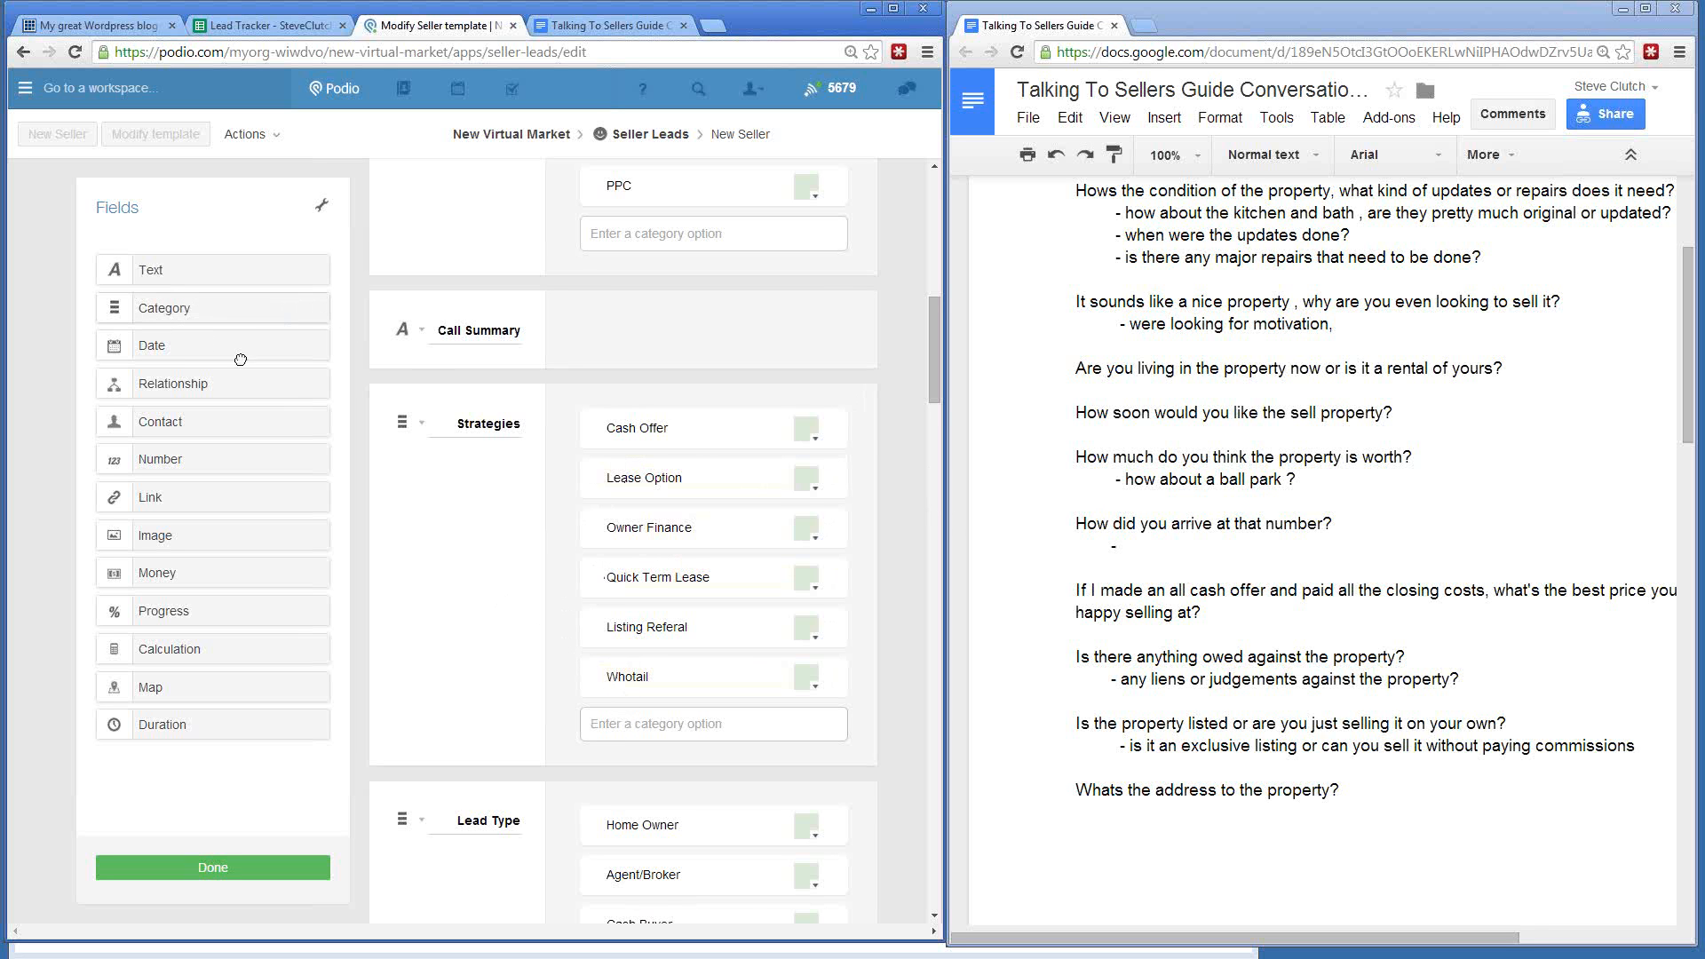
- Add a Lead Quality category above Lead Type with Hot as its first option
{"action": "left_click_drag", "start_coordinate": [173, 309], "coordinate": [493, 820]}
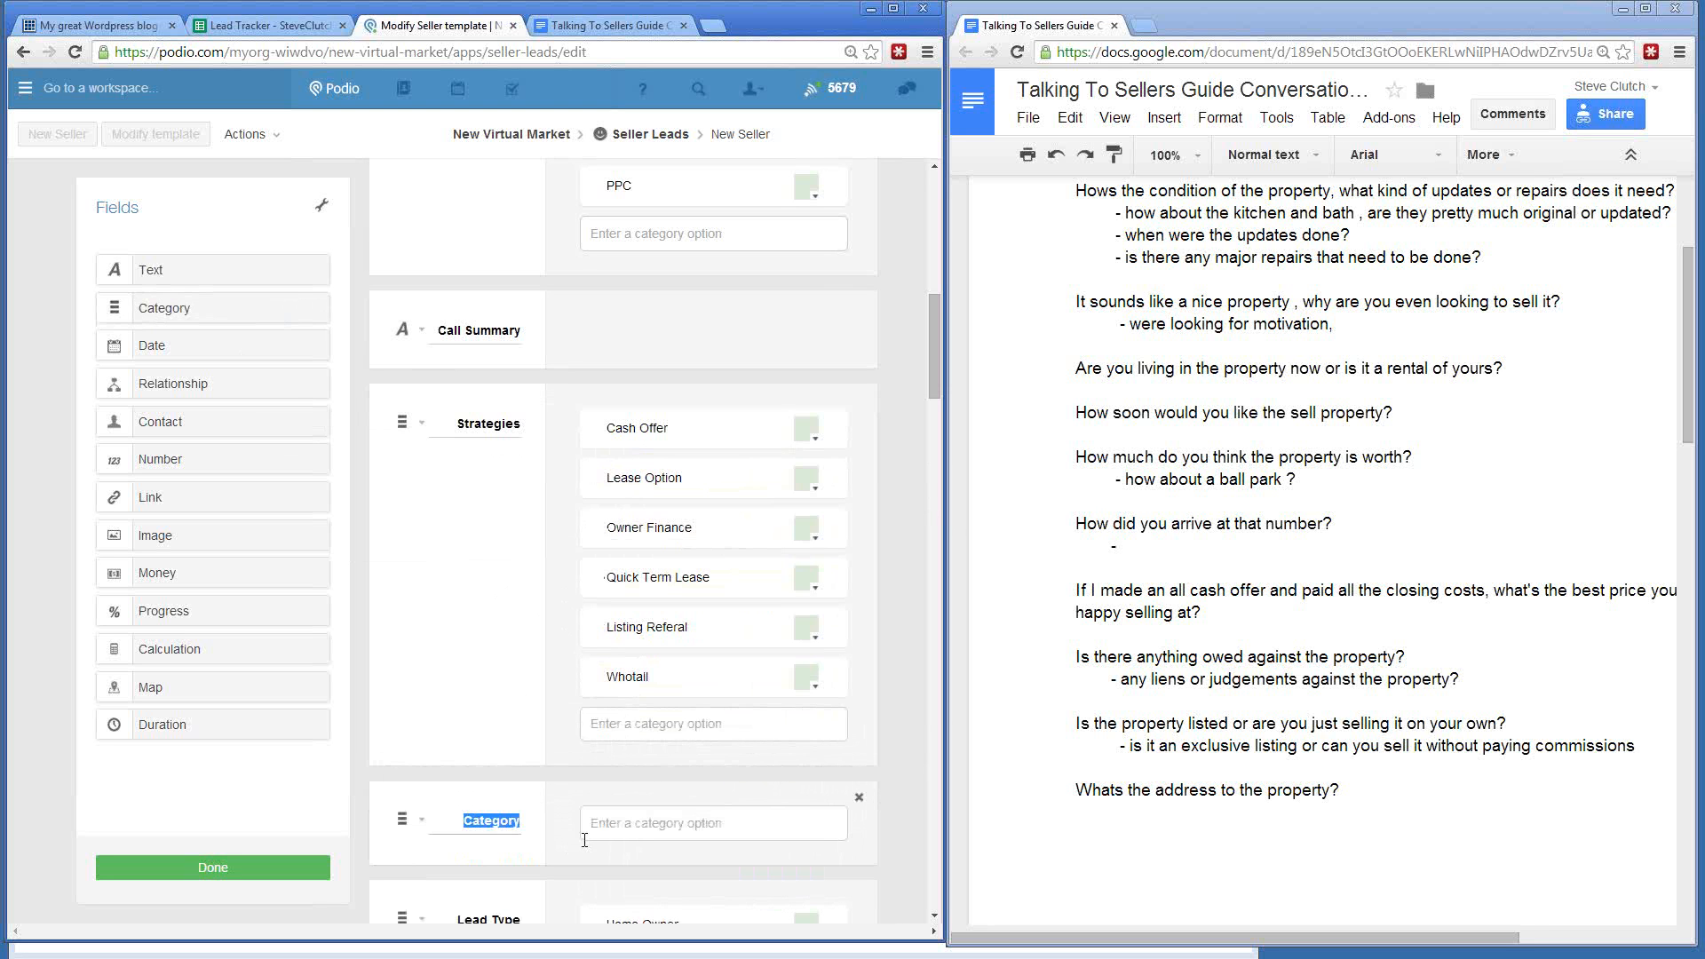
{"action": "type", "text": "Lead Quality"}
{"action": "left_click", "coordinate": [585, 836]}
{"action": "type", "text": "Hot"}
{"action": "key", "text": "Return"}
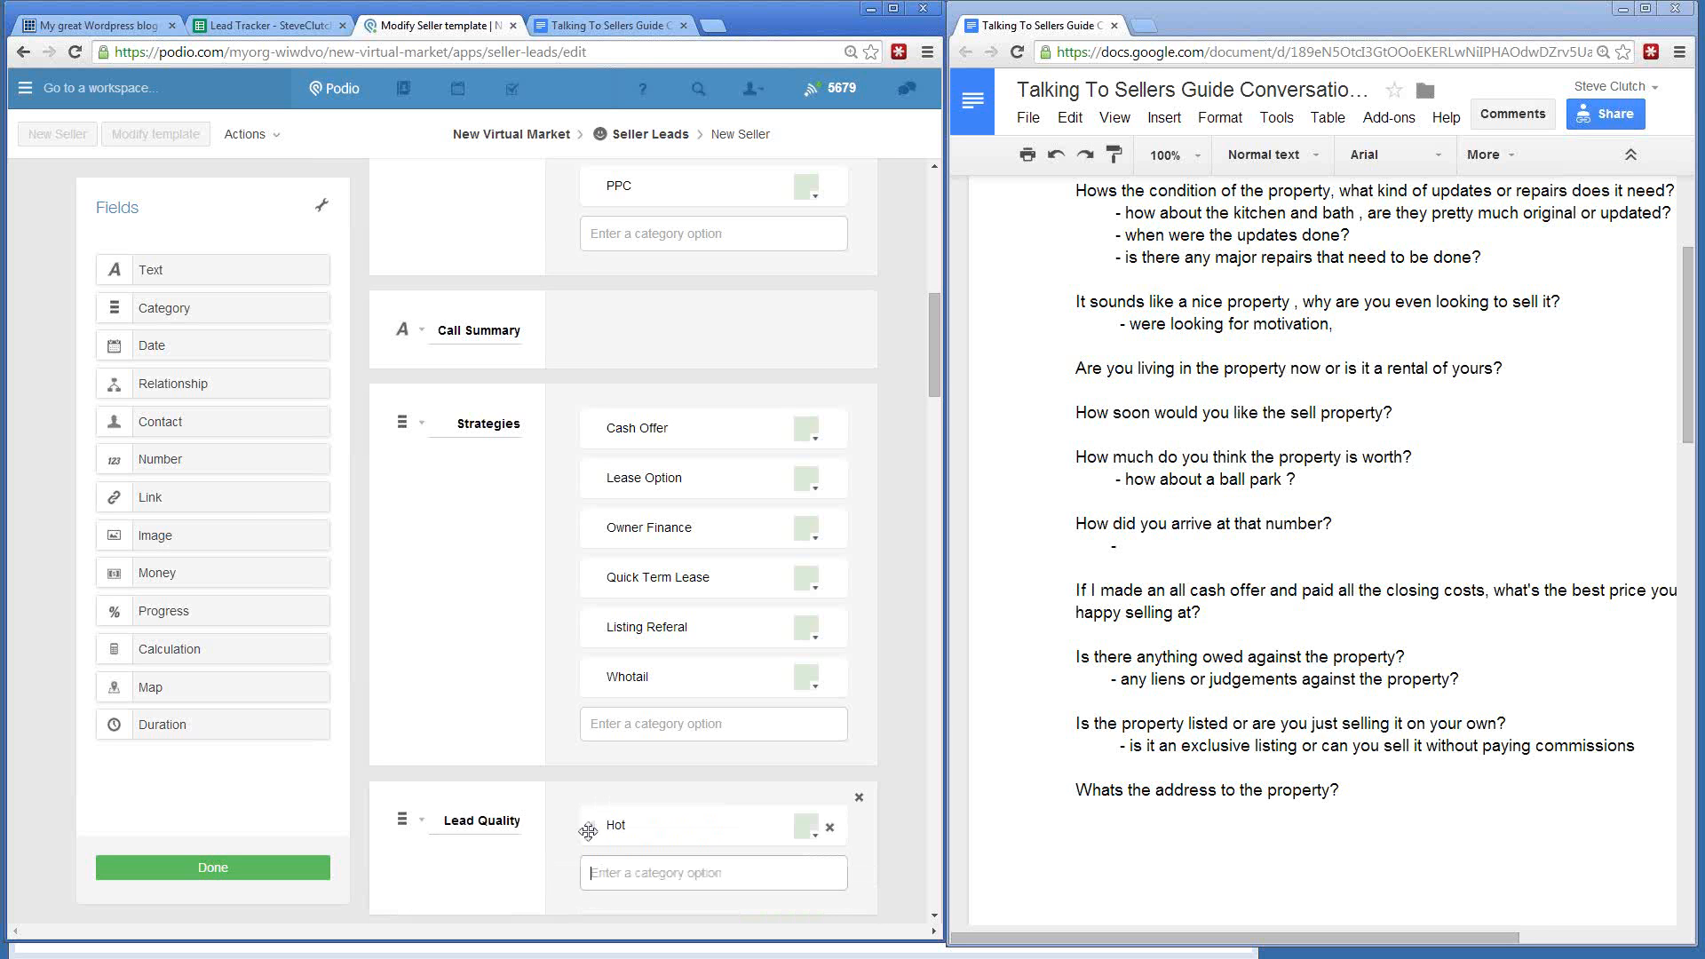
- Add the Lead Quality options Warm, Cold and Do Not follow Up, then save the template
{"action": "type", "text": "Warm"}
{"action": "key", "text": "Return"}
{"action": "type", "text": "Cold"}
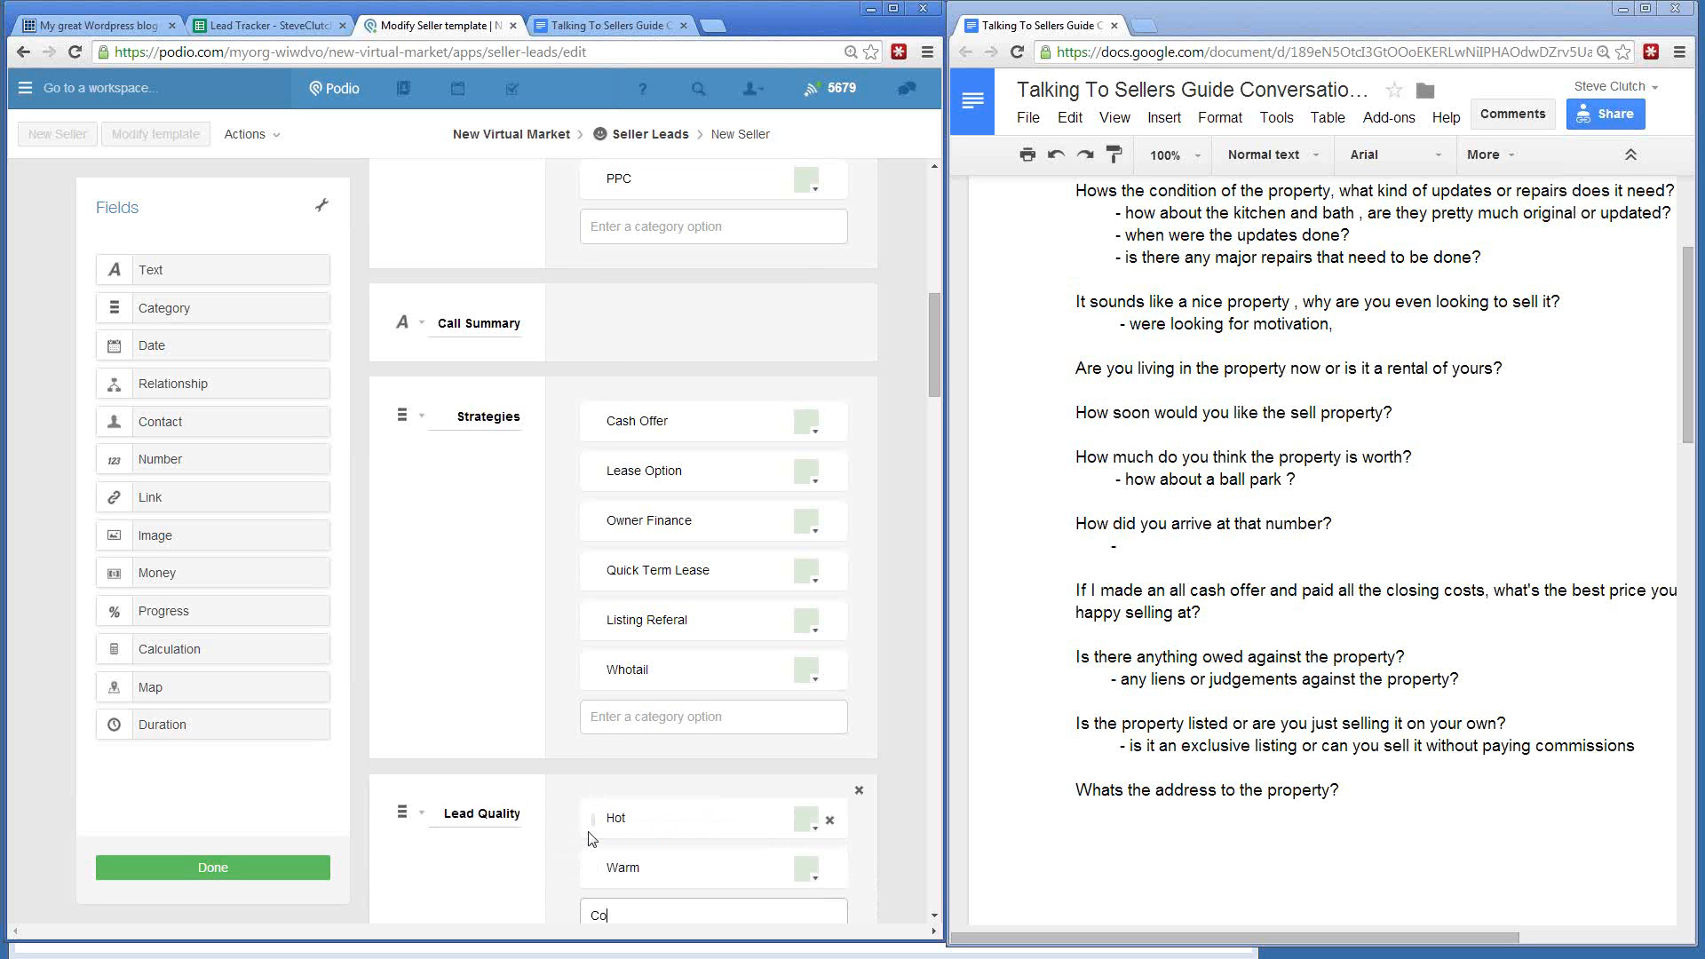
{"action": "key", "text": "Return"}
{"action": "type", "text": "Do "}
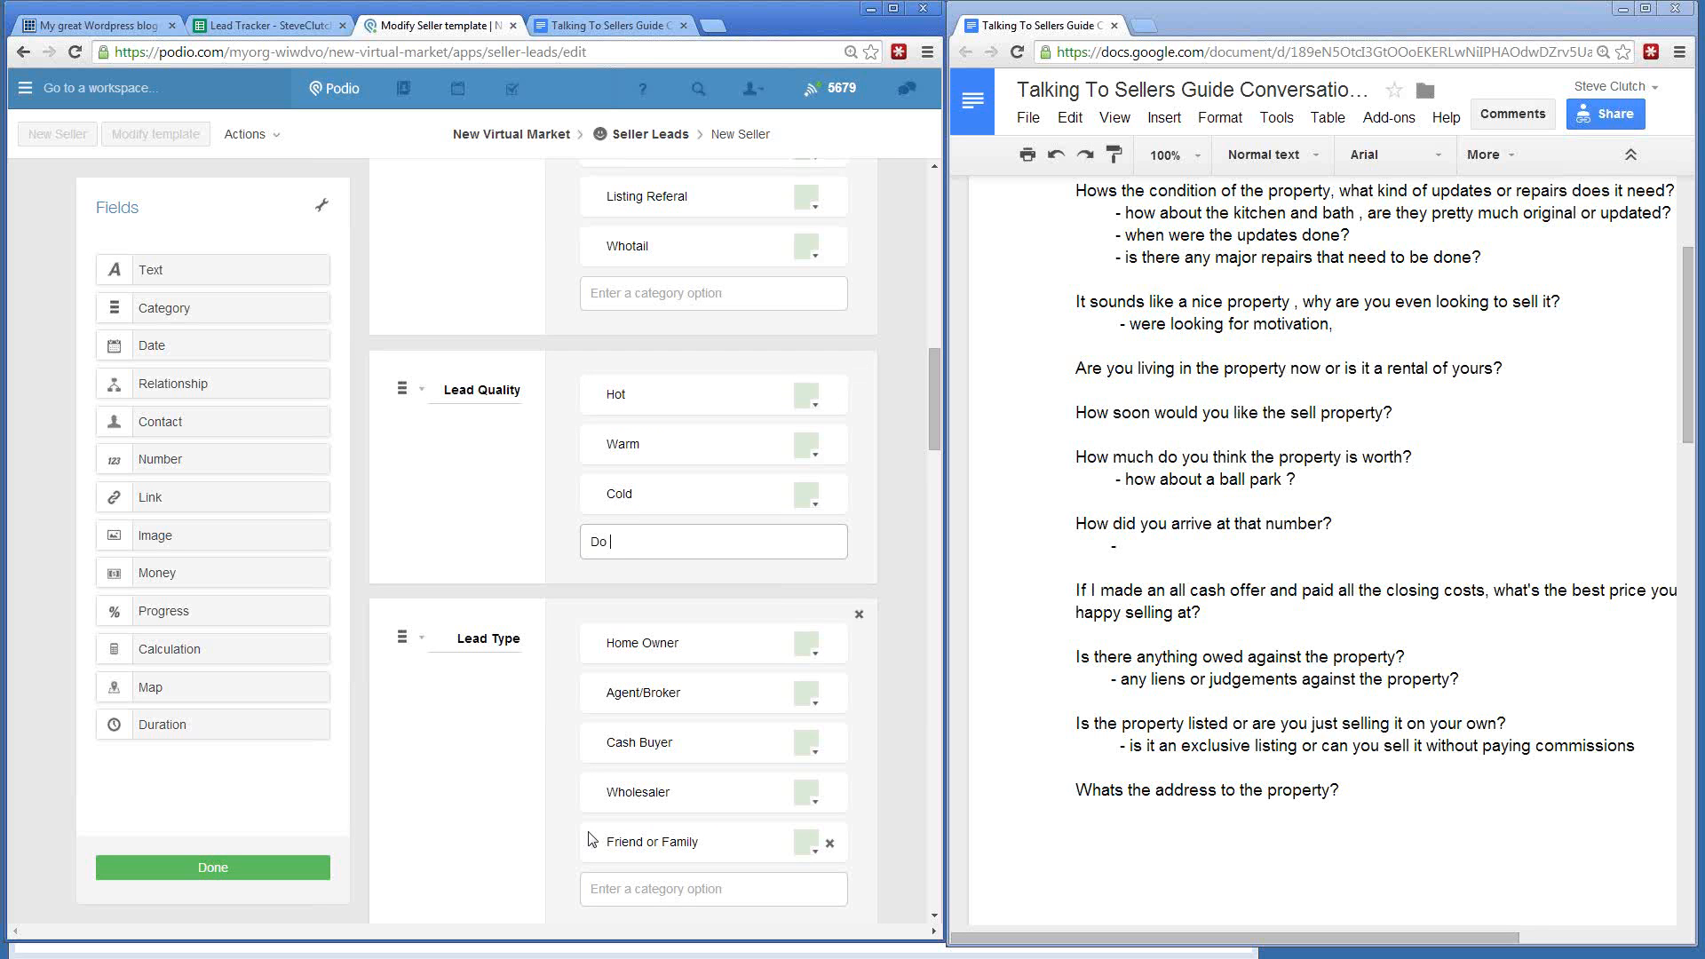
{"action": "type", "text": "Not foilwo"}
{"action": "type", "text": " Up"}
{"action": "key", "text": "Return"}
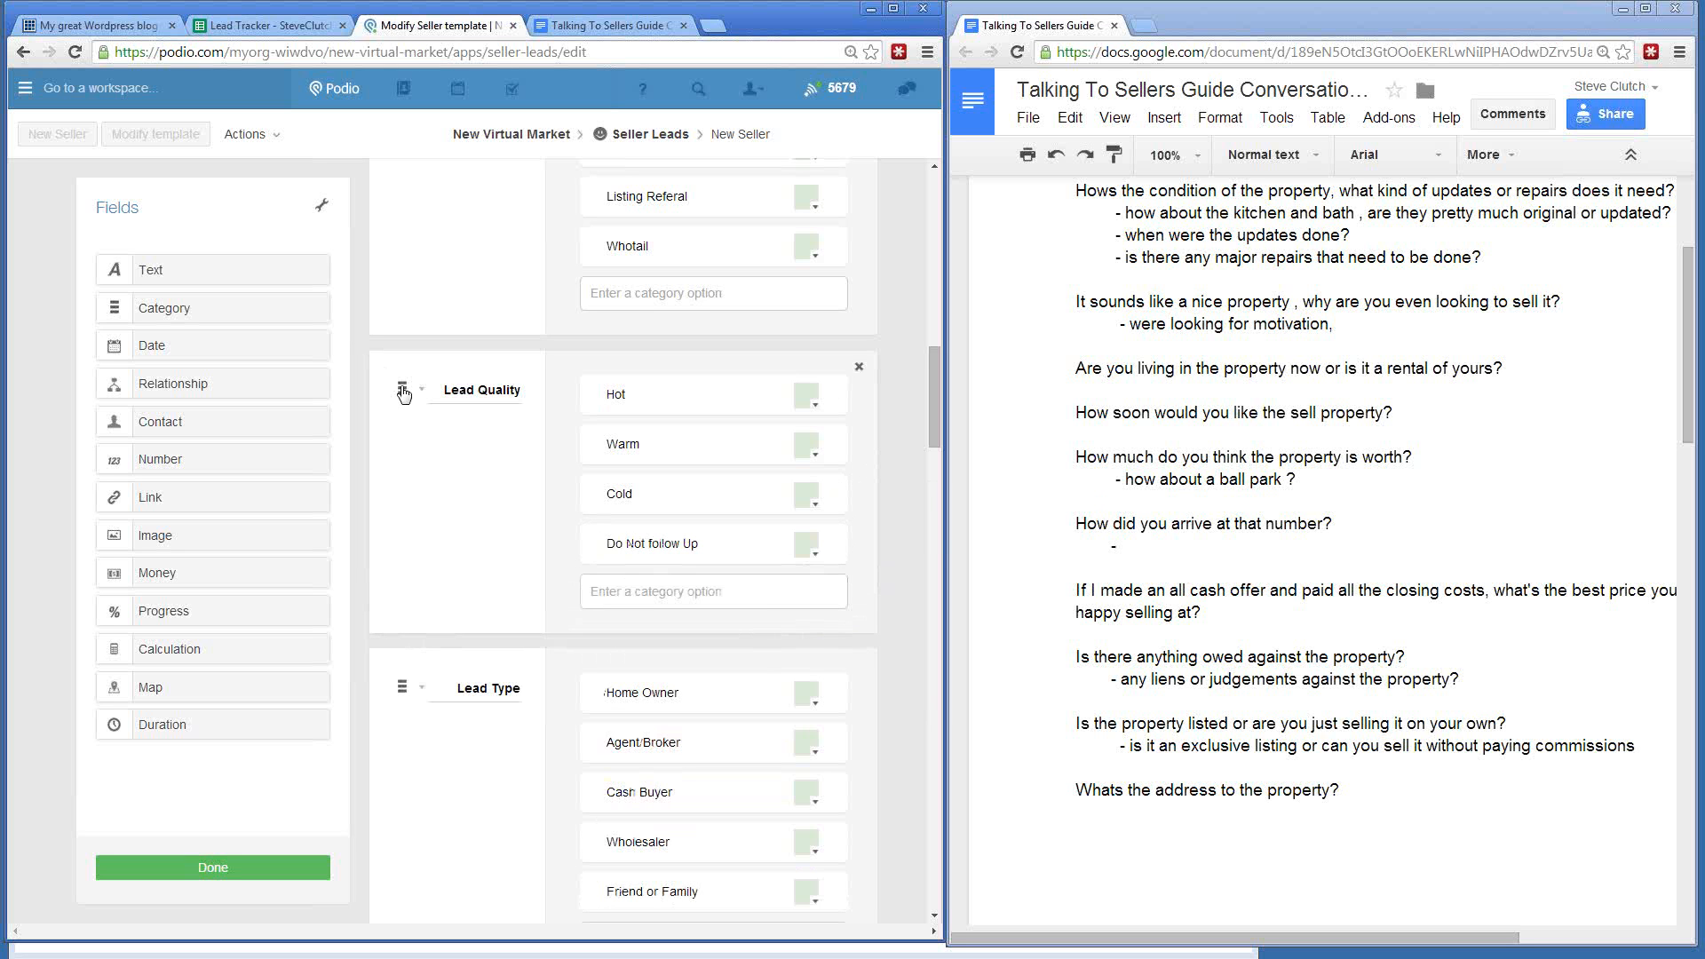
{"action": "scroll", "coordinate": [380, 448], "scroll_direction": "up", "scroll_amount": 5}
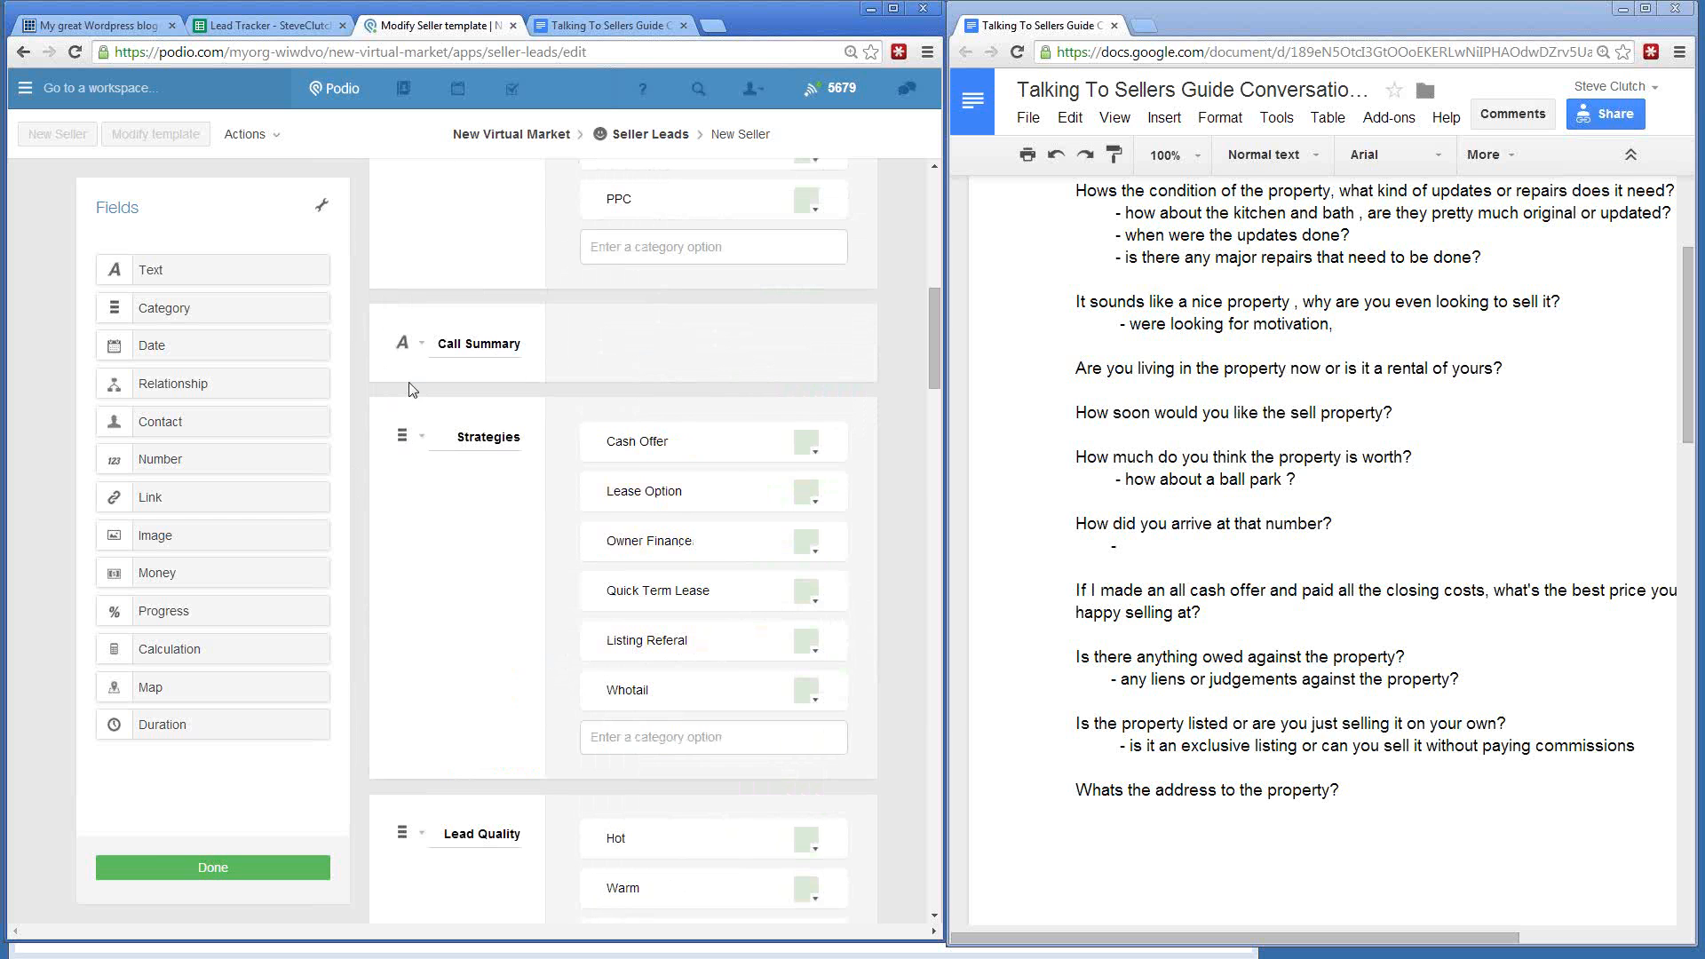
{"action": "left_click", "coordinate": [158, 877]}
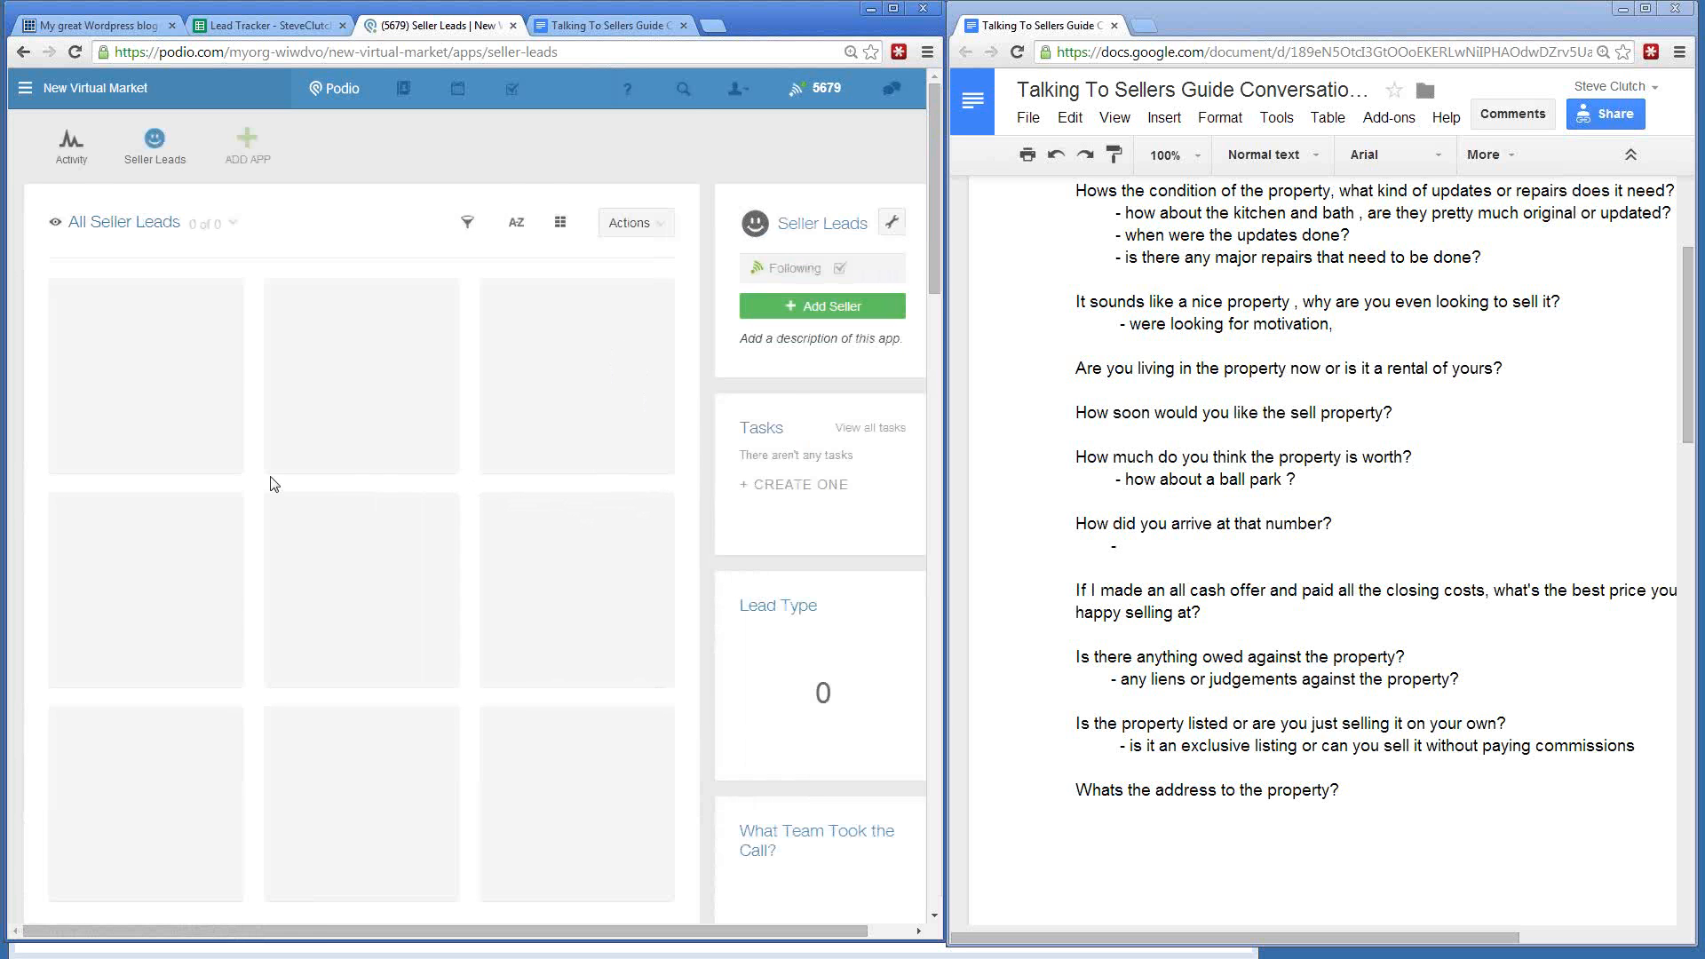
- Reload the Seller Leads app page and choose Webform from the wrench settings menu
{"action": "scroll", "coordinate": [274, 483], "scroll_direction": "down", "scroll_amount": 1}
{"action": "scroll", "coordinate": [273, 483], "scroll_direction": "up", "scroll_amount": 1}
{"action": "left_click", "coordinate": [158, 142]}
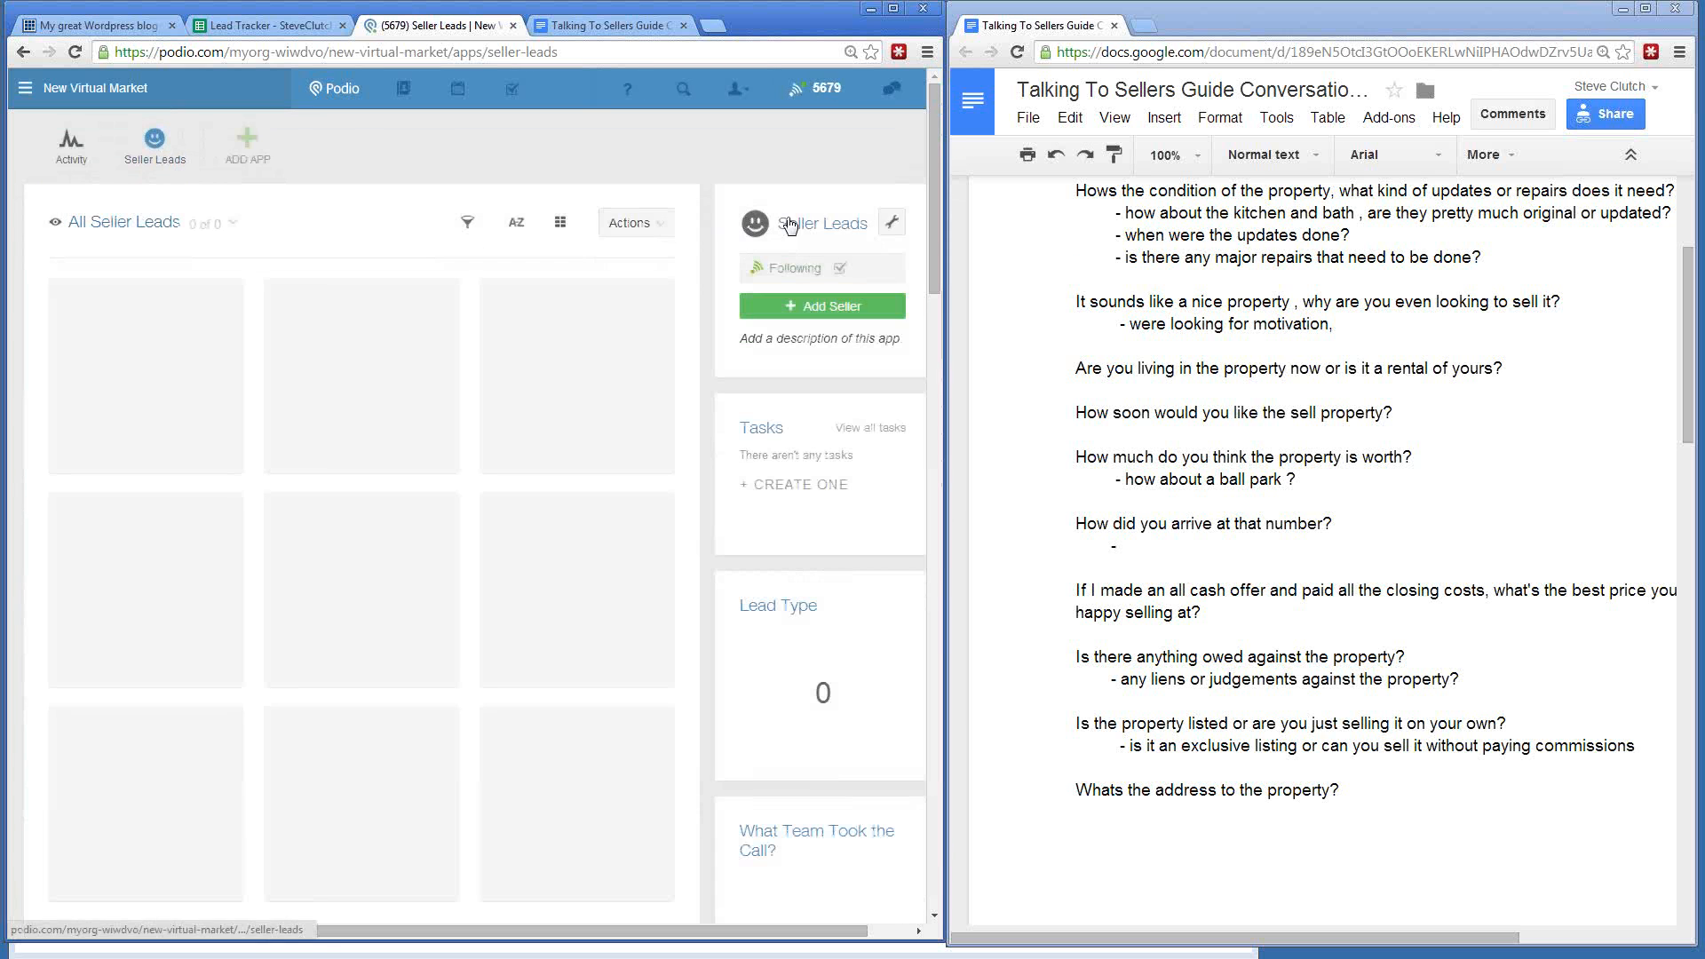
{"action": "left_click", "coordinate": [892, 223]}
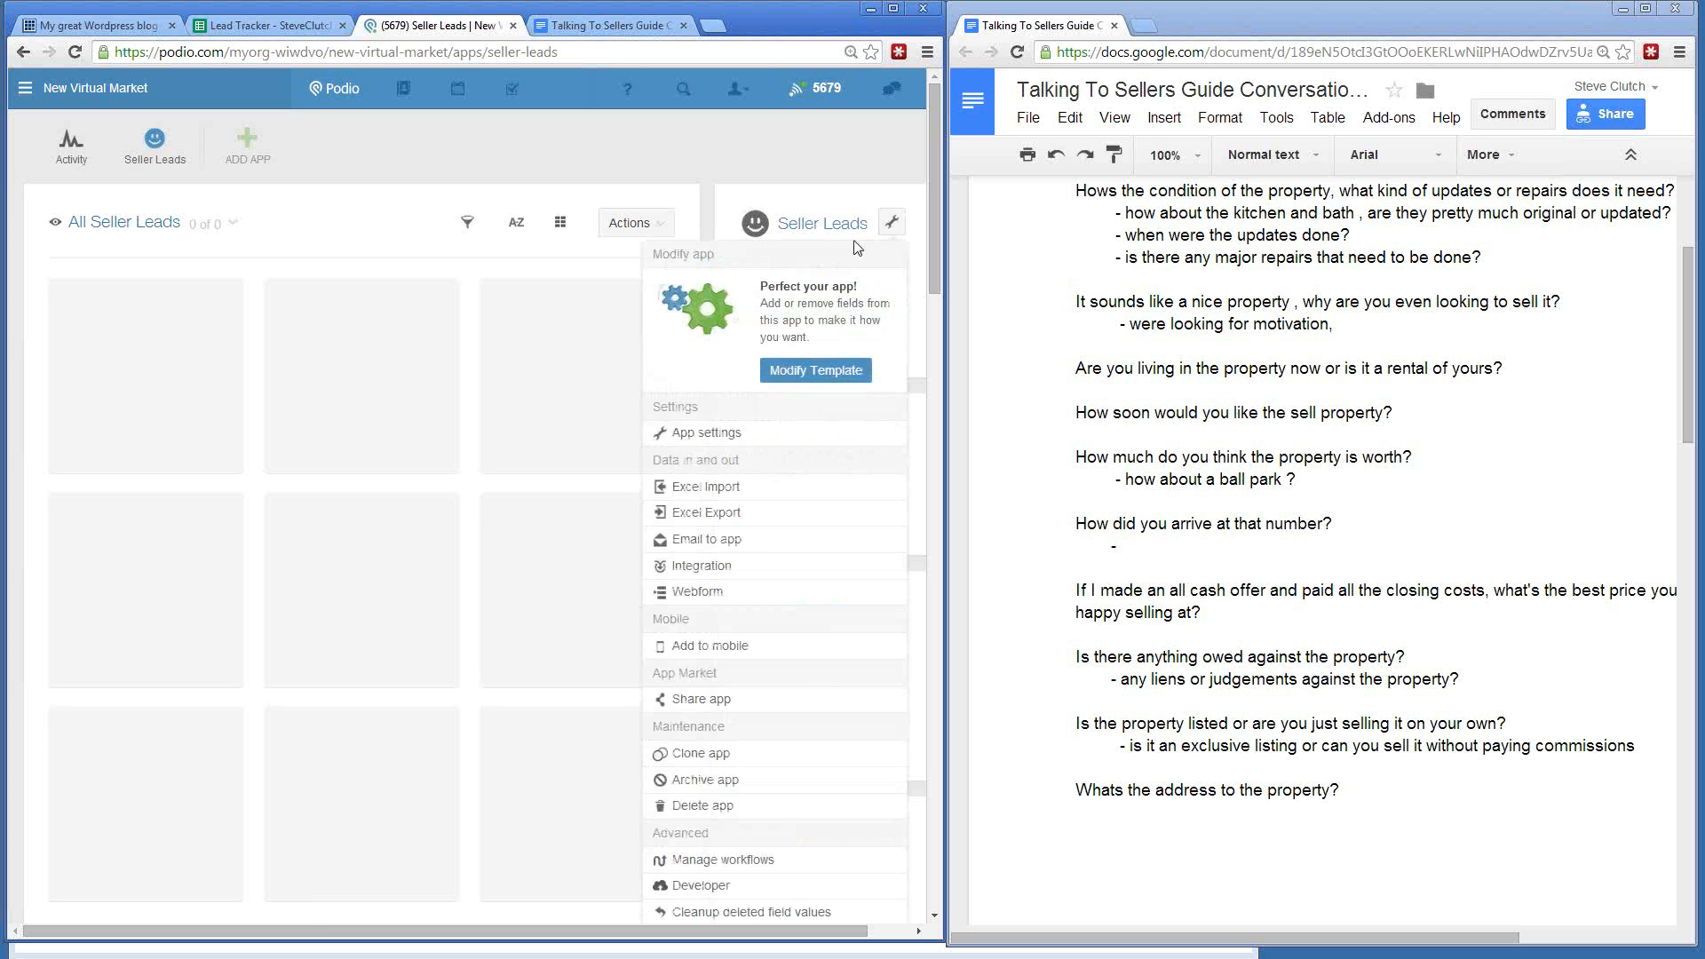
{"action": "left_click", "coordinate": [695, 593]}
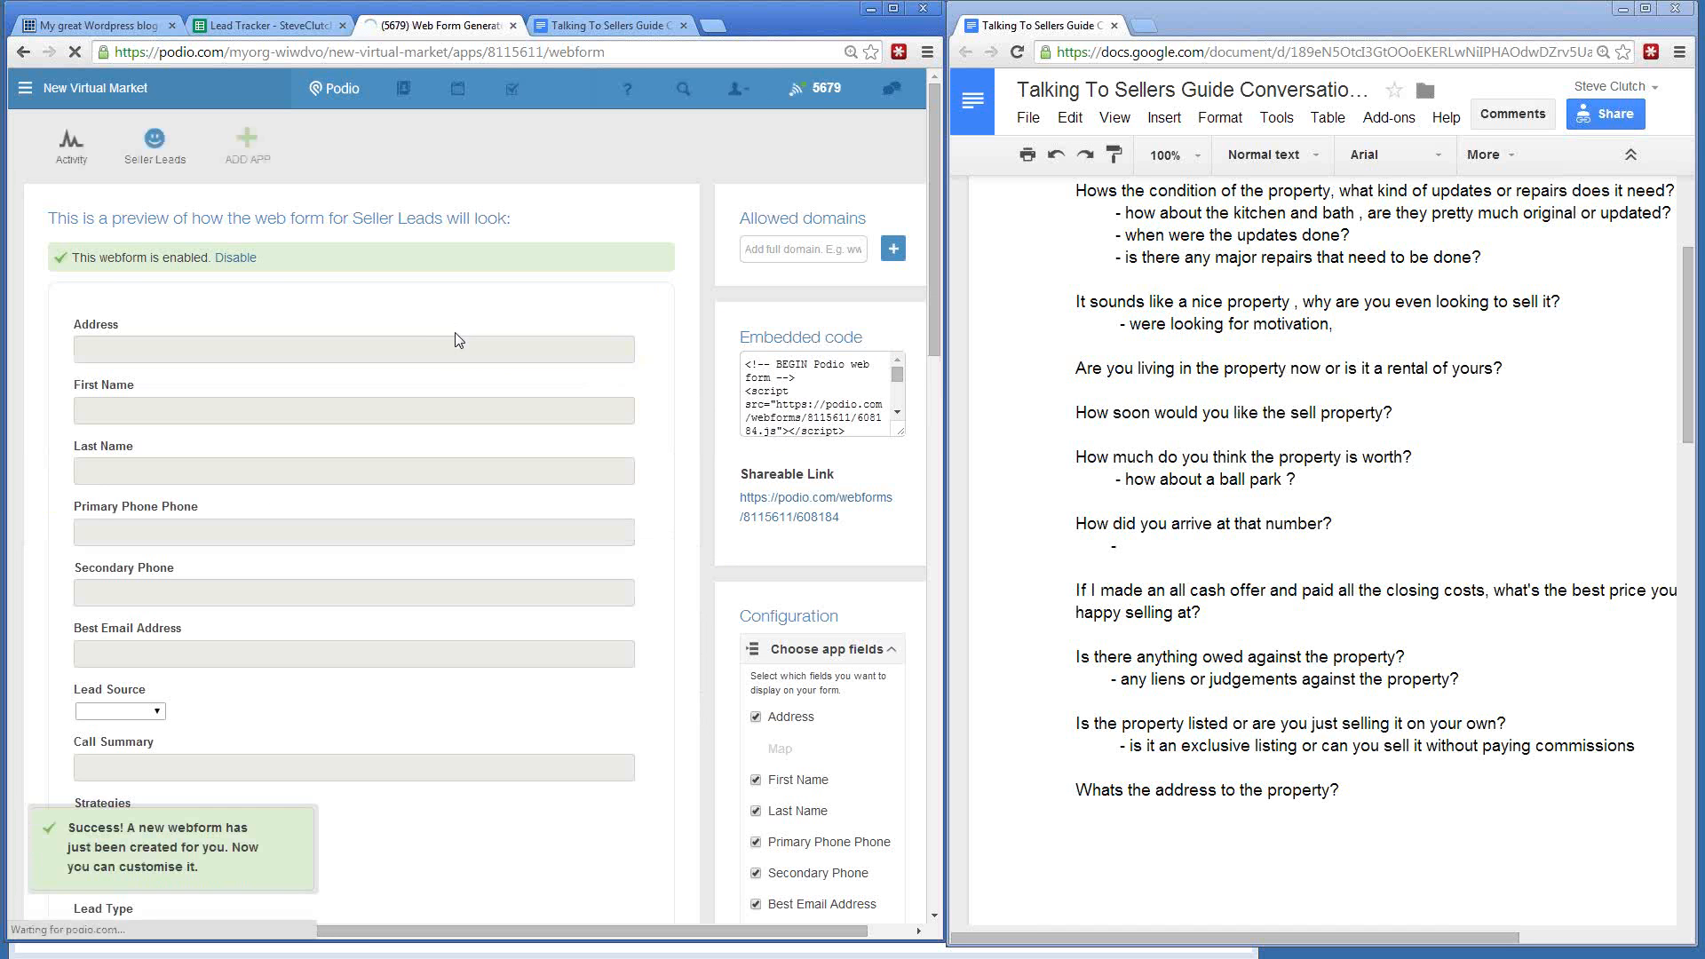
- Scroll through the Seller Leads webform preview and select its shareable link URL
{"action": "scroll", "coordinate": [440, 334], "scroll_direction": "down", "scroll_amount": 4}
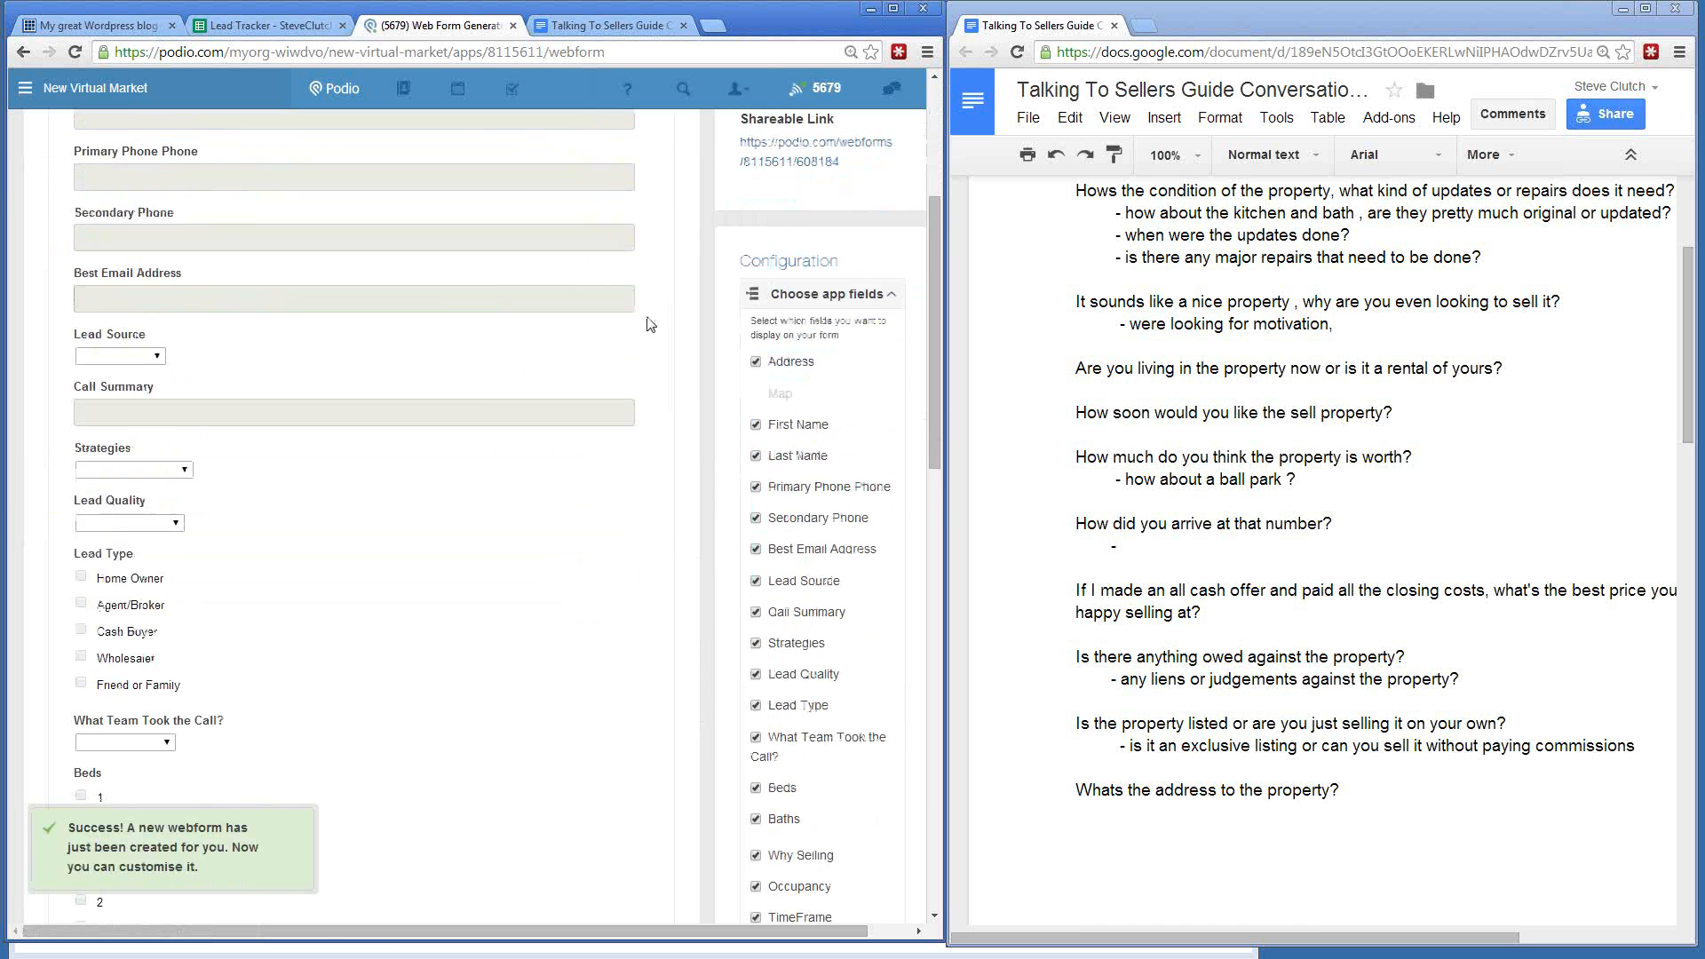
{"action": "scroll", "coordinate": [651, 325], "scroll_direction": "up", "scroll_amount": 3}
{"action": "left_click_drag", "start_coordinate": [844, 430], "coordinate": [733, 412]}
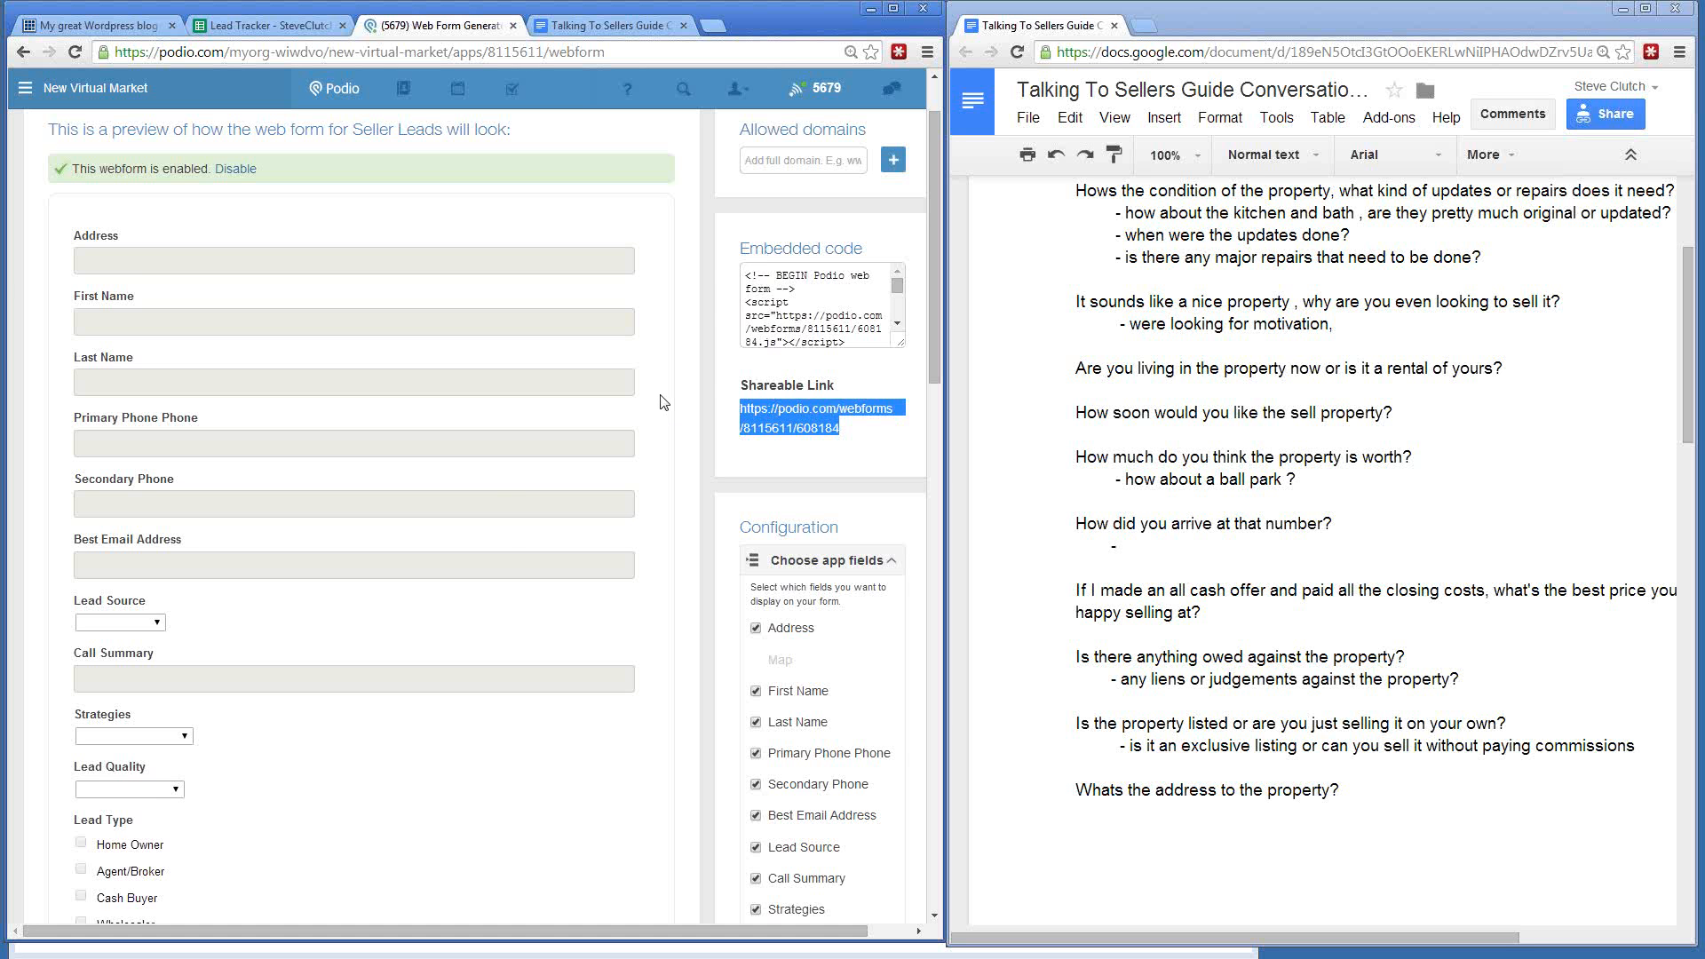
{"action": "scroll", "coordinate": [660, 402], "scroll_direction": "down", "scroll_amount": 6}
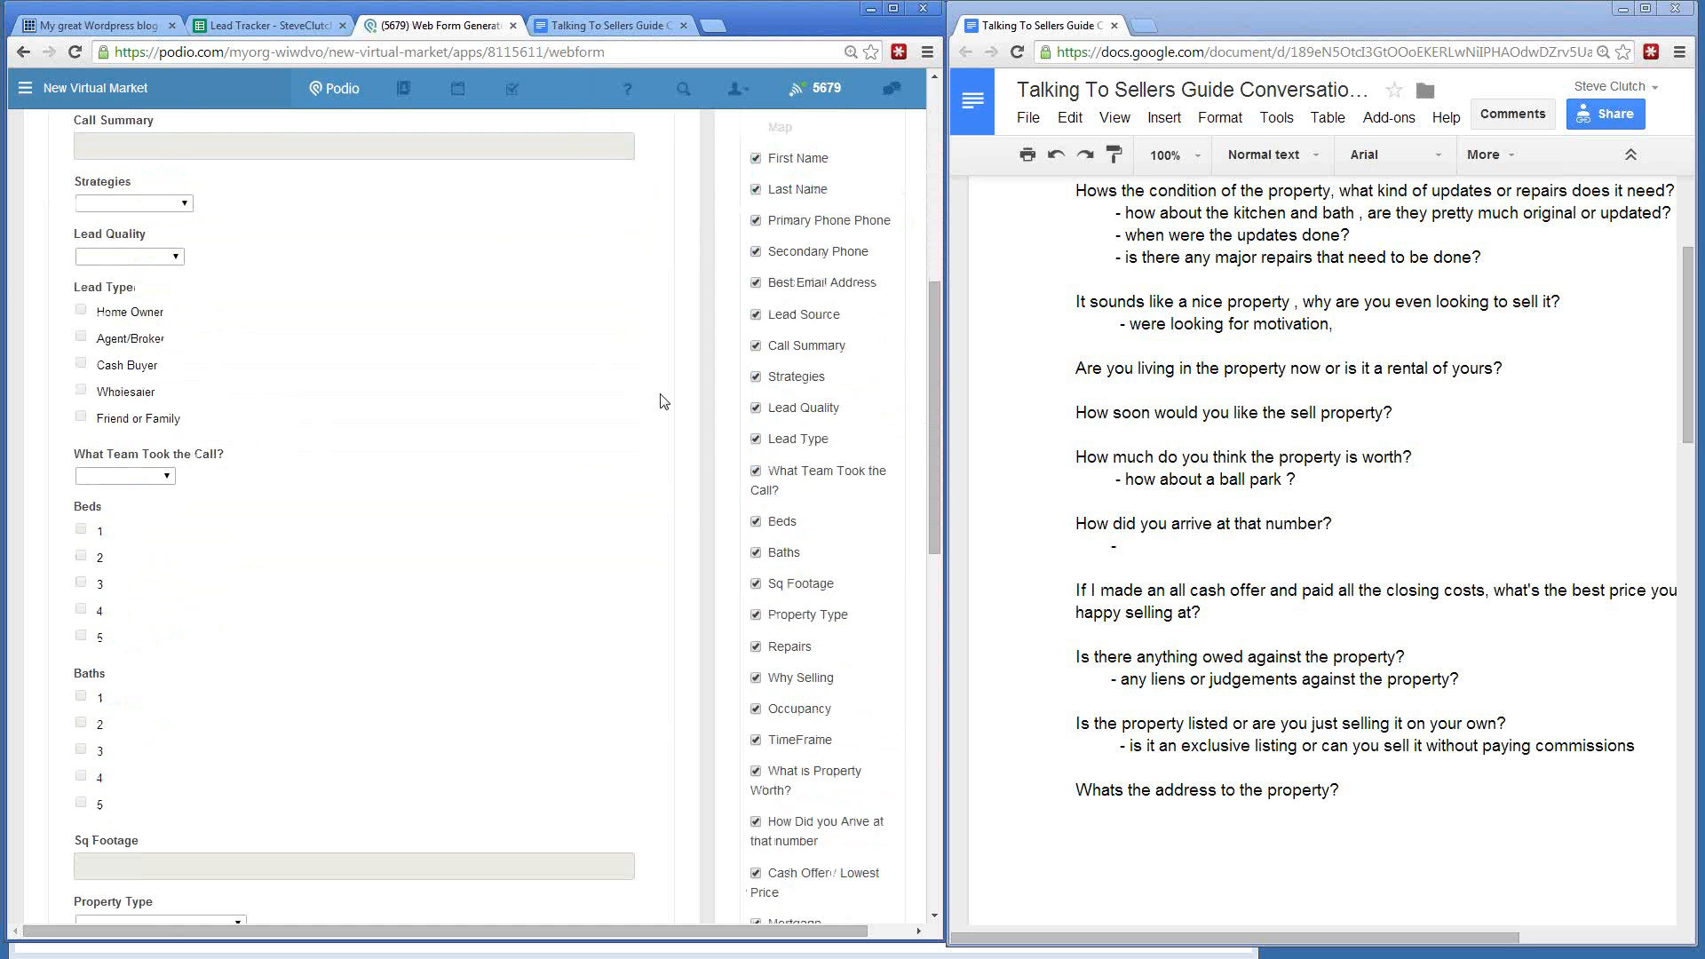
{"action": "scroll", "coordinate": [660, 403], "scroll_direction": "down", "scroll_amount": 15}
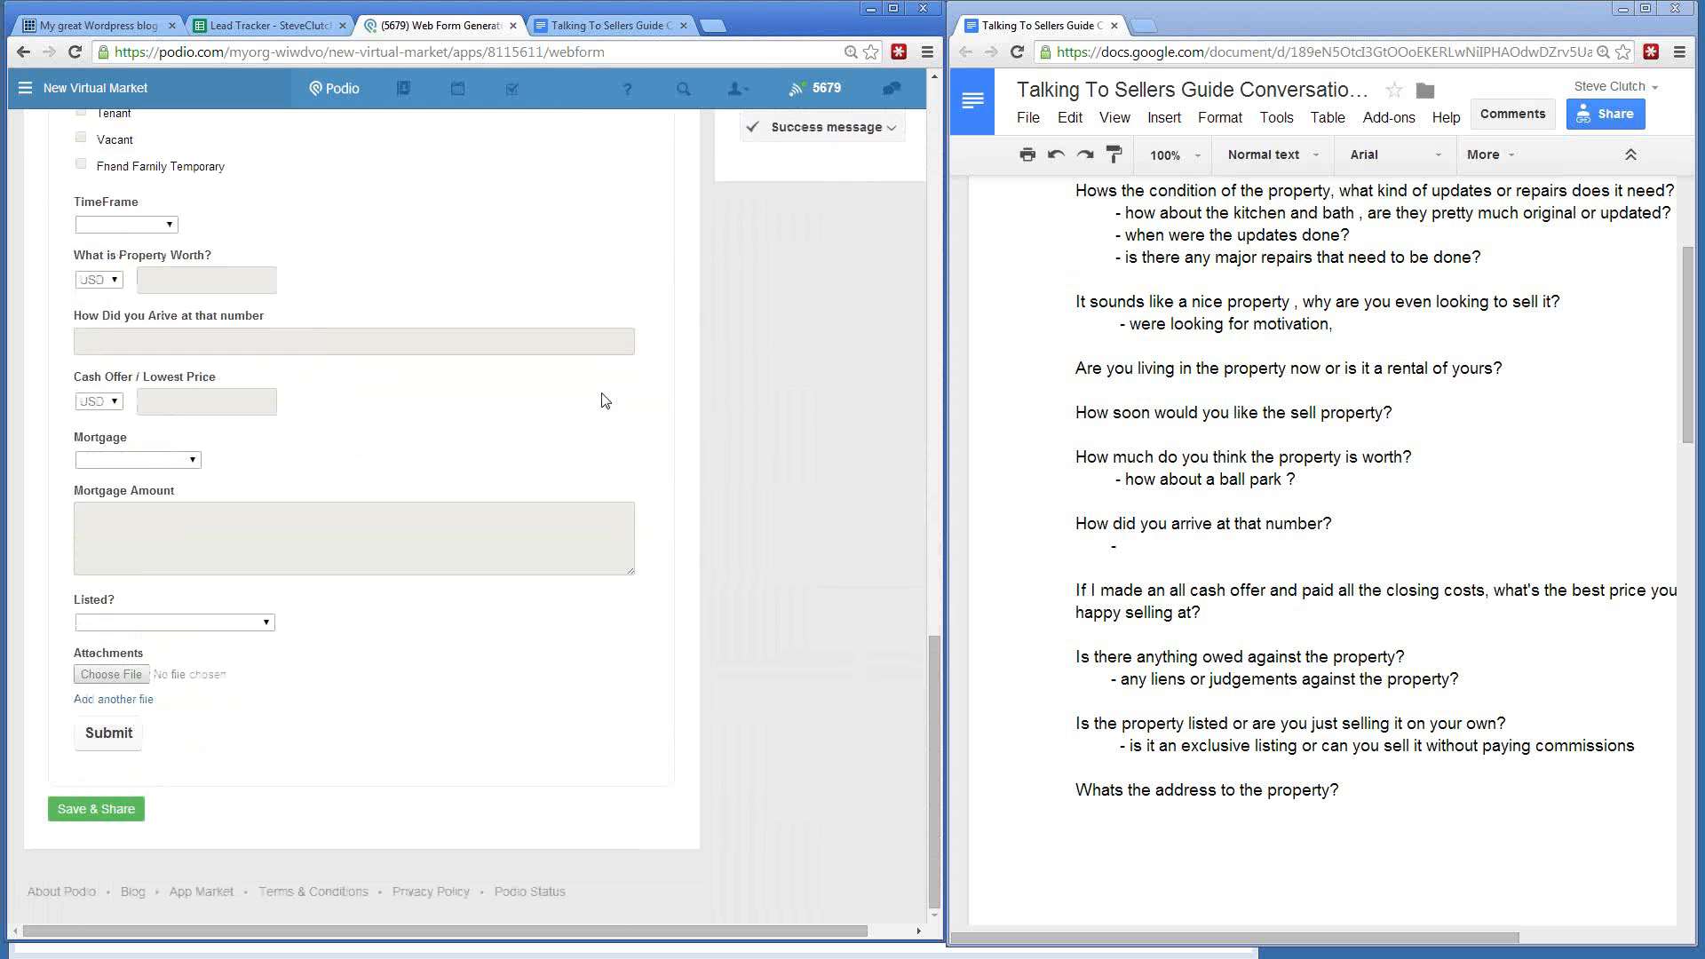
{"action": "scroll", "coordinate": [179, 494], "scroll_direction": "up", "scroll_amount": 8}
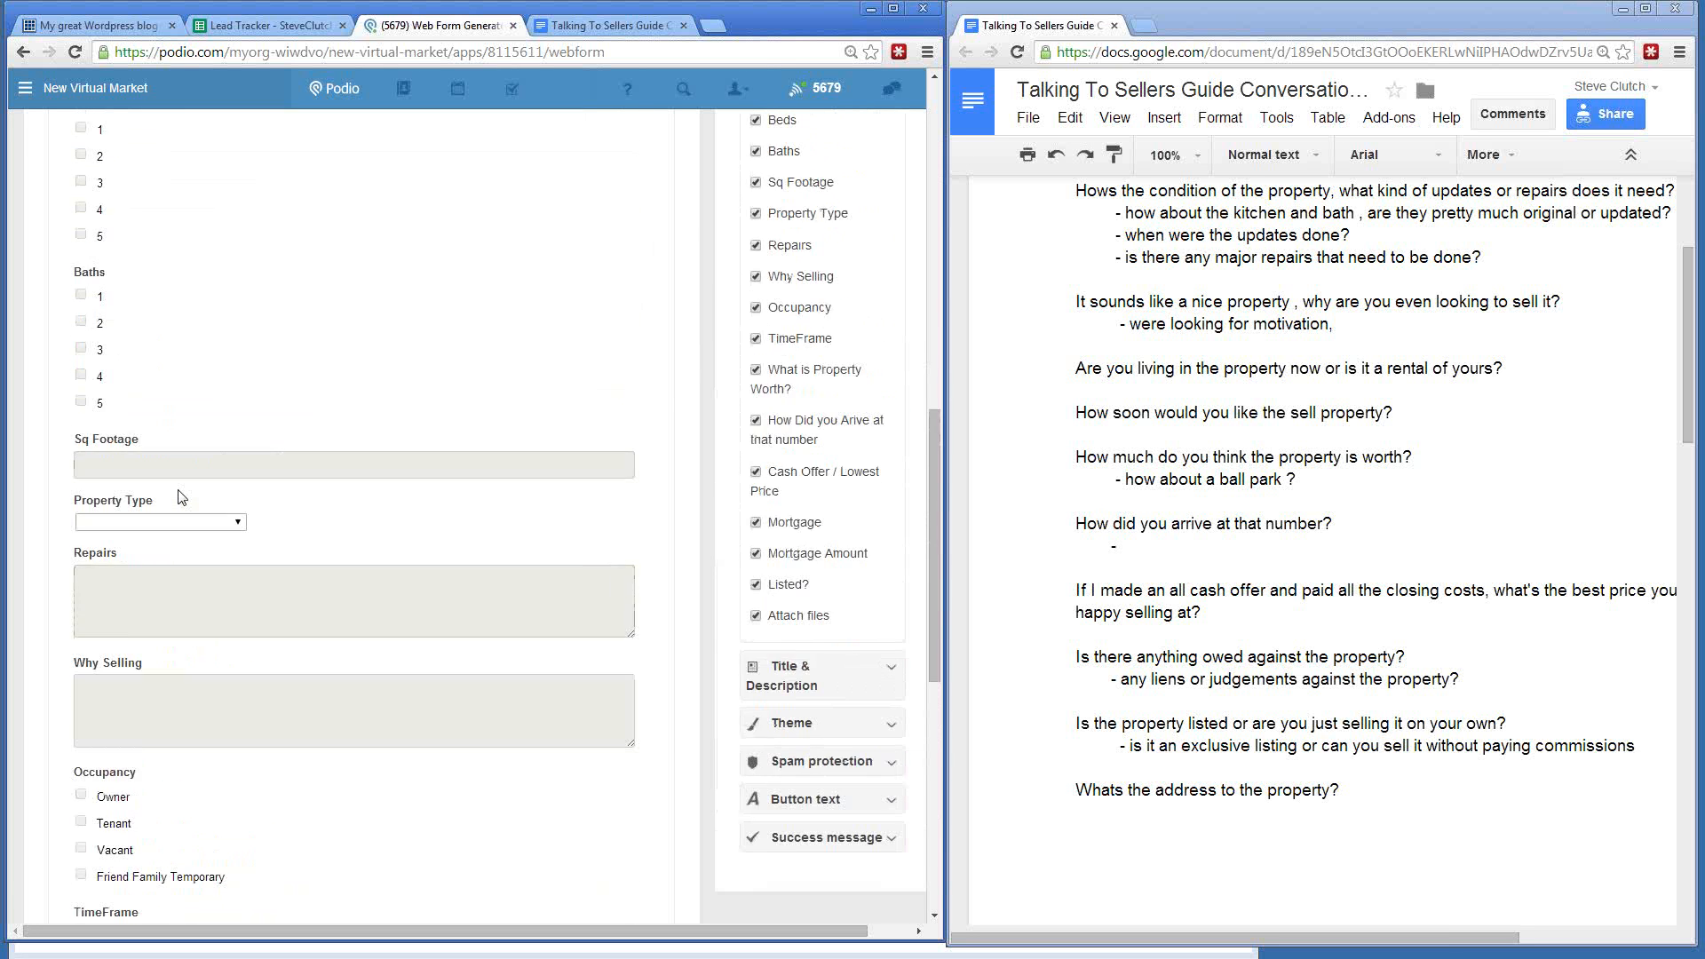
{"action": "scroll", "coordinate": [177, 495], "scroll_direction": "up", "scroll_amount": 2}
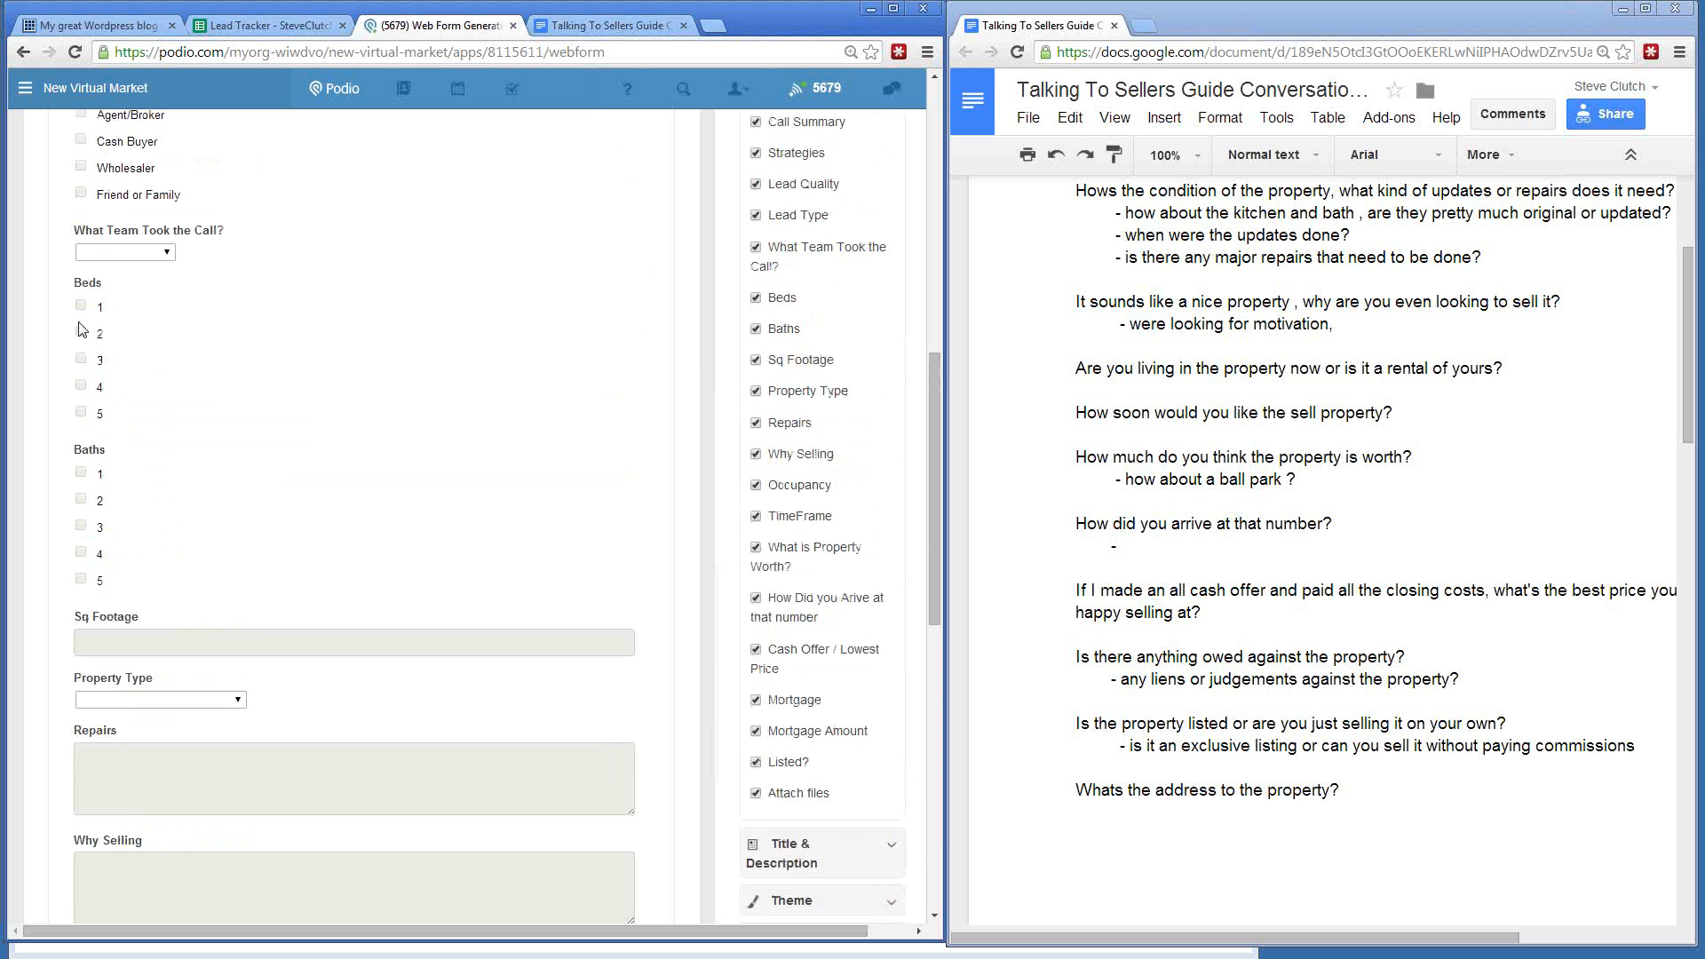
{"action": "scroll", "coordinate": [213, 390], "scroll_direction": "up", "scroll_amount": 1}
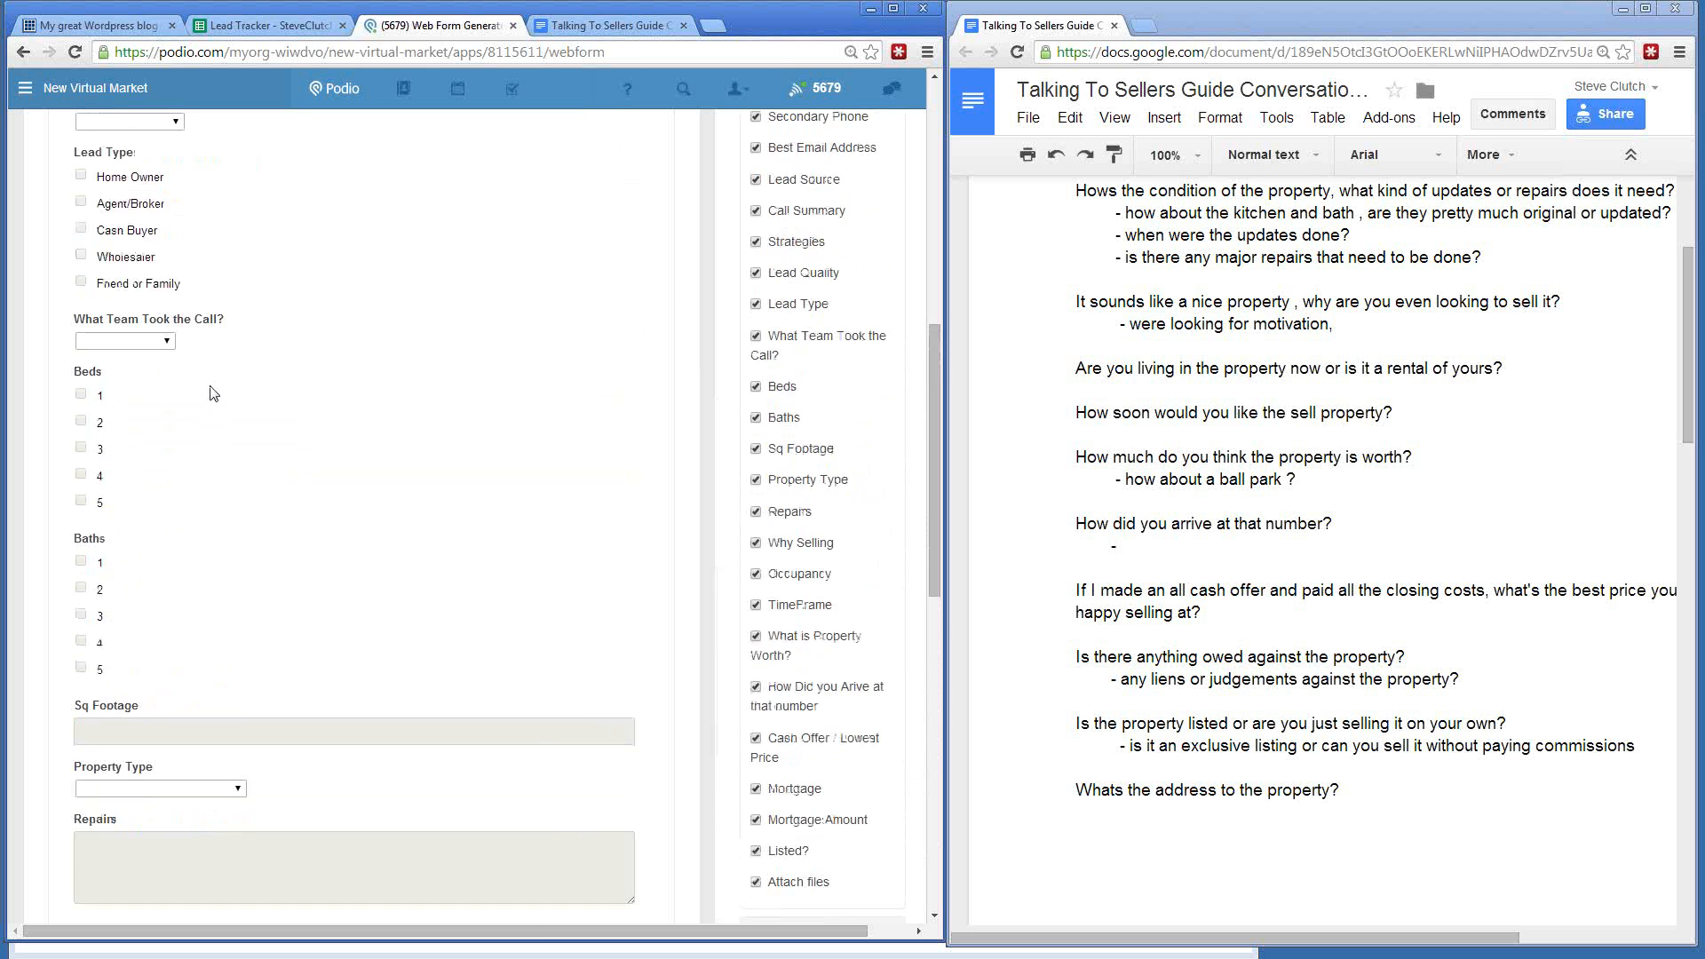
{"action": "scroll", "coordinate": [213, 393], "scroll_direction": "up", "scroll_amount": 8}
{"action": "scroll", "coordinate": [210, 285], "scroll_direction": "down", "scroll_amount": 4}
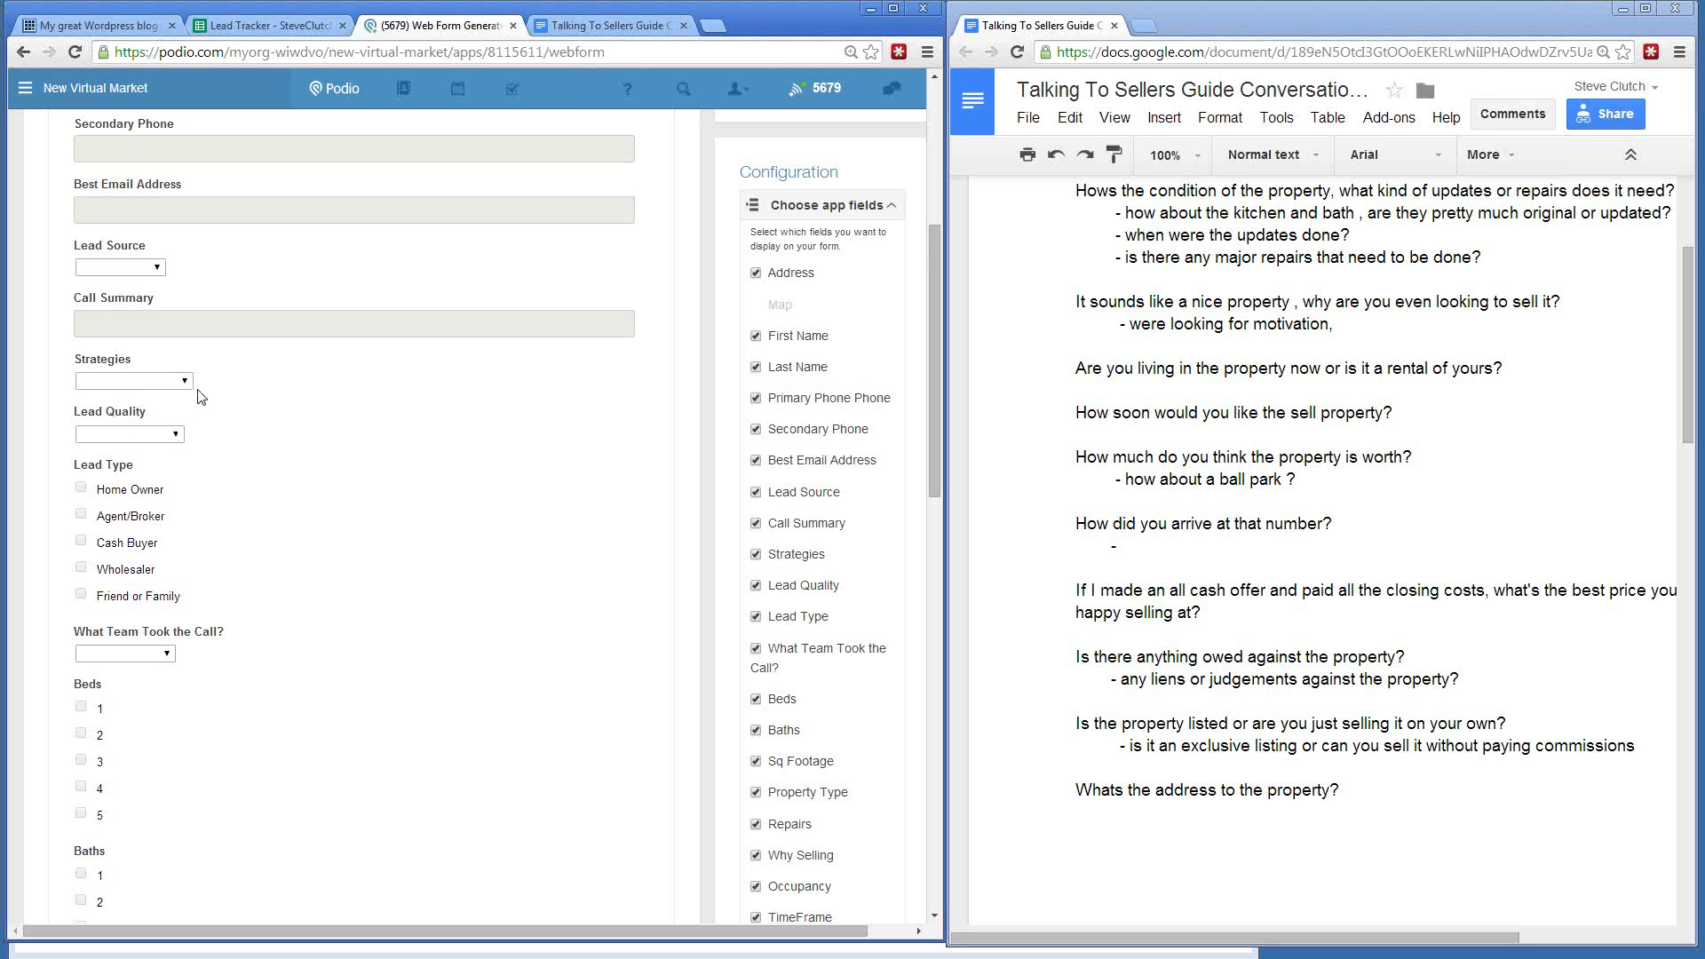
{"action": "scroll", "coordinate": [344, 442], "scroll_direction": "down", "scroll_amount": 7}
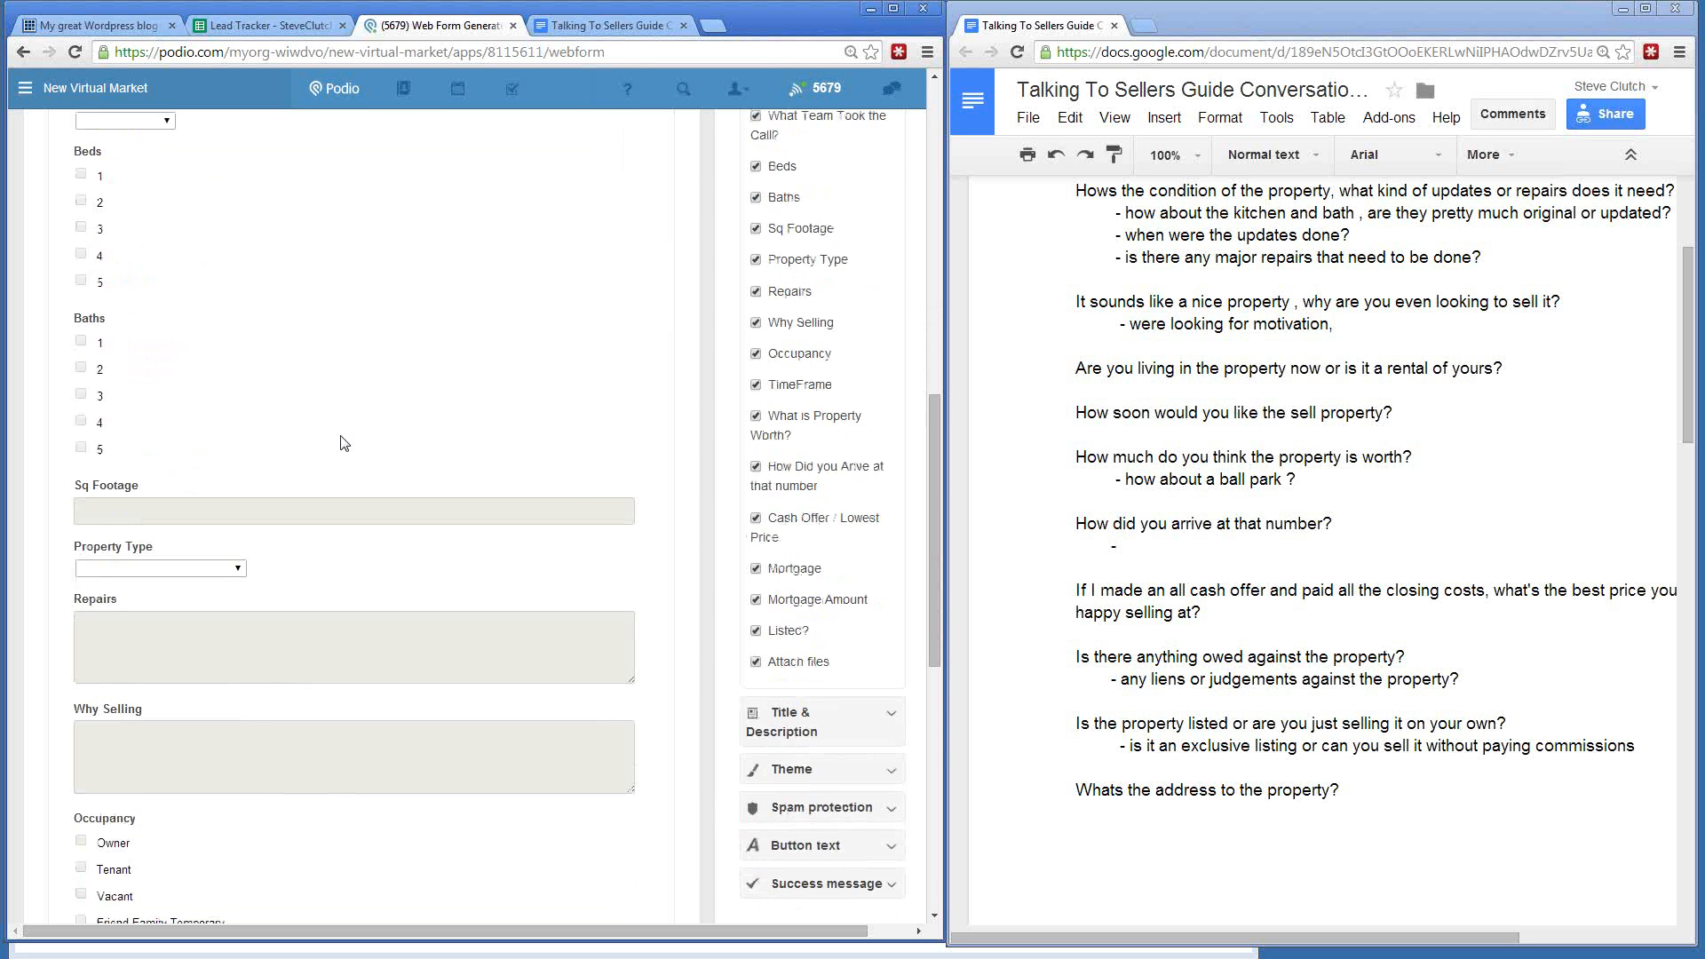
- Title the webform 'New Seller Leads' with a description asking to check for duplicates first
{"action": "left_click", "coordinate": [891, 447]}
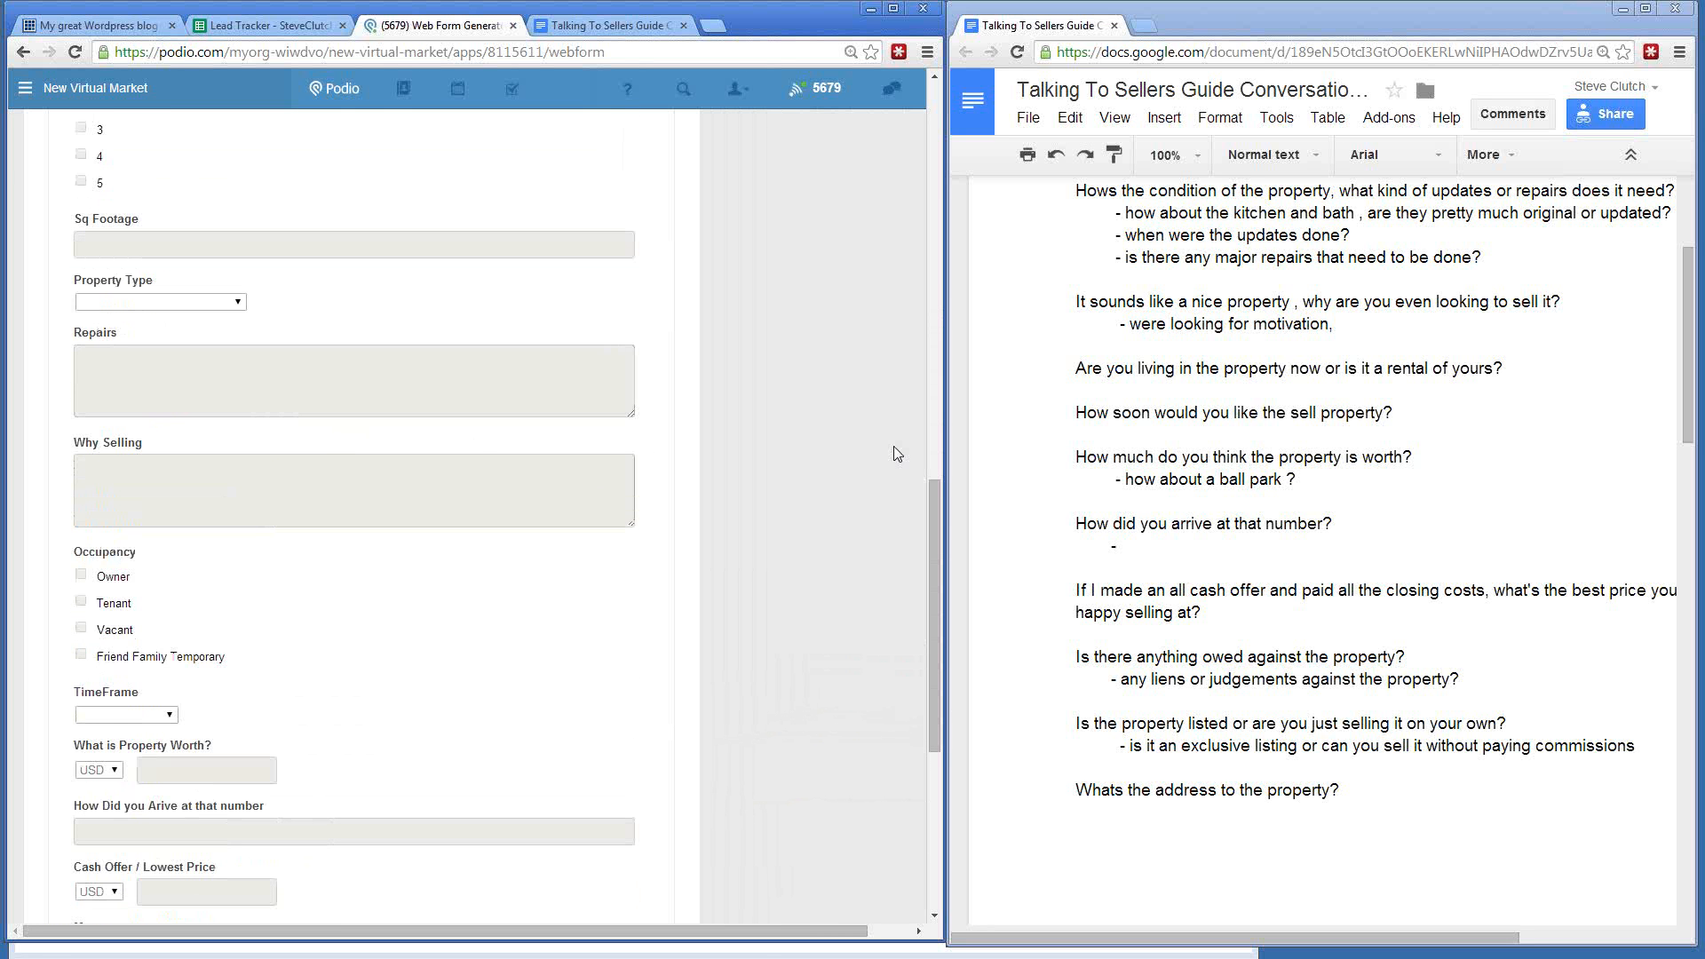
{"action": "scroll", "coordinate": [808, 402], "scroll_direction": "up", "scroll_amount": 10}
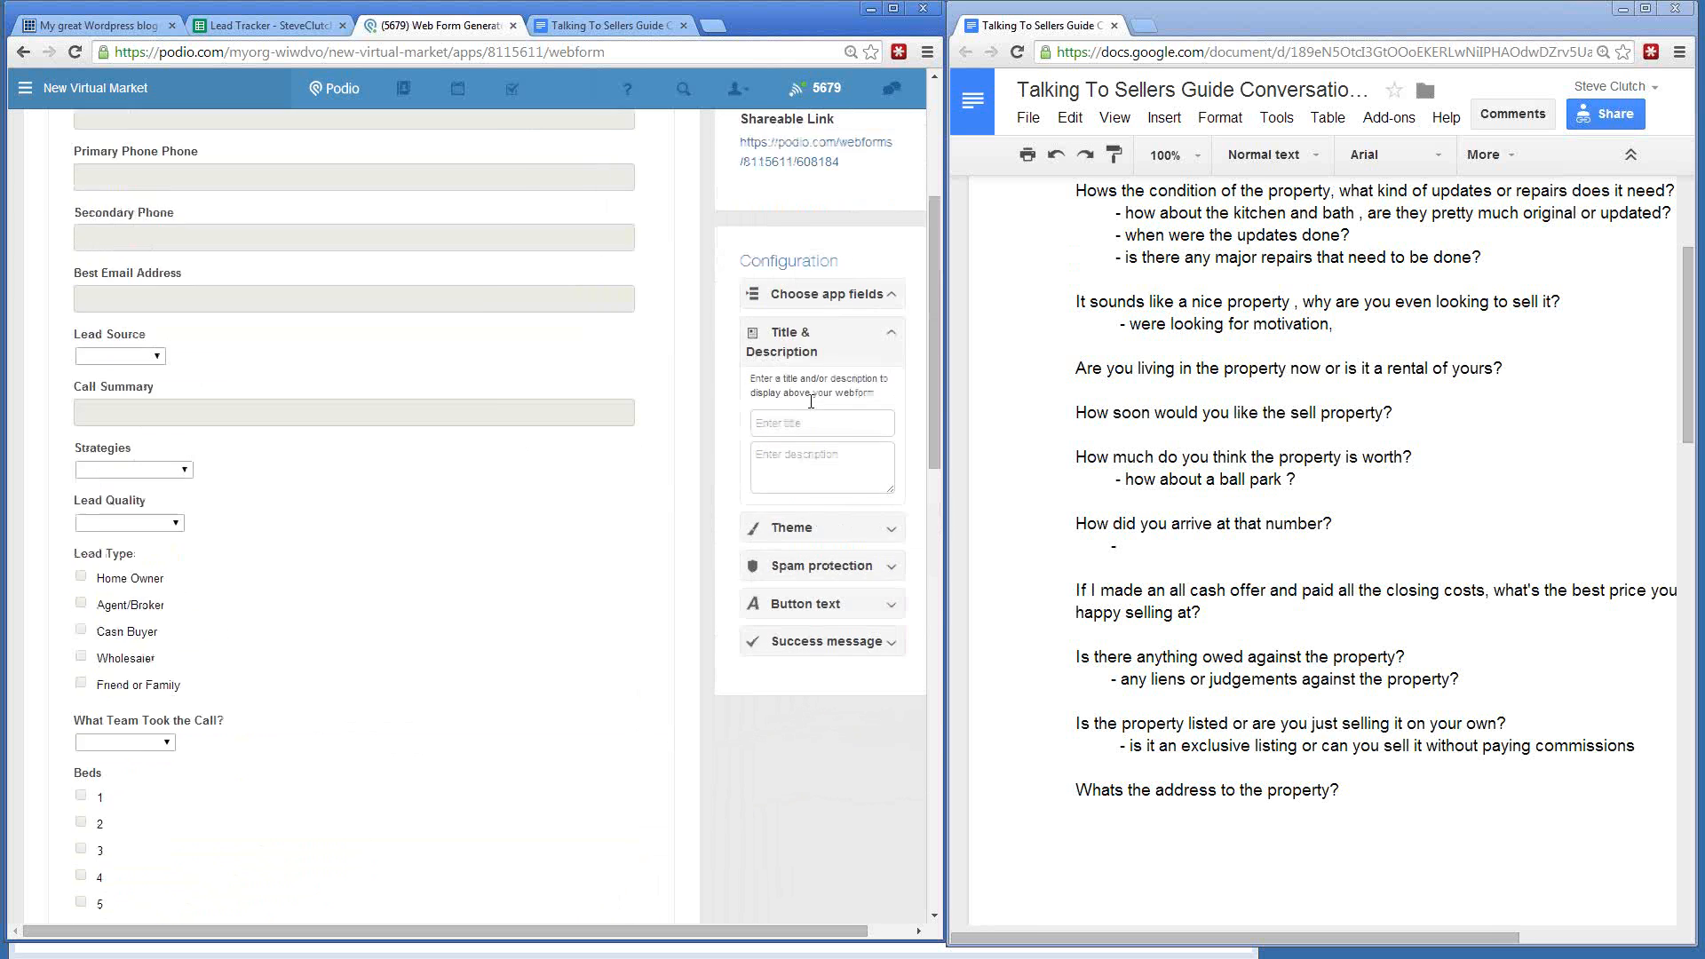
{"action": "left_click", "coordinate": [790, 689]}
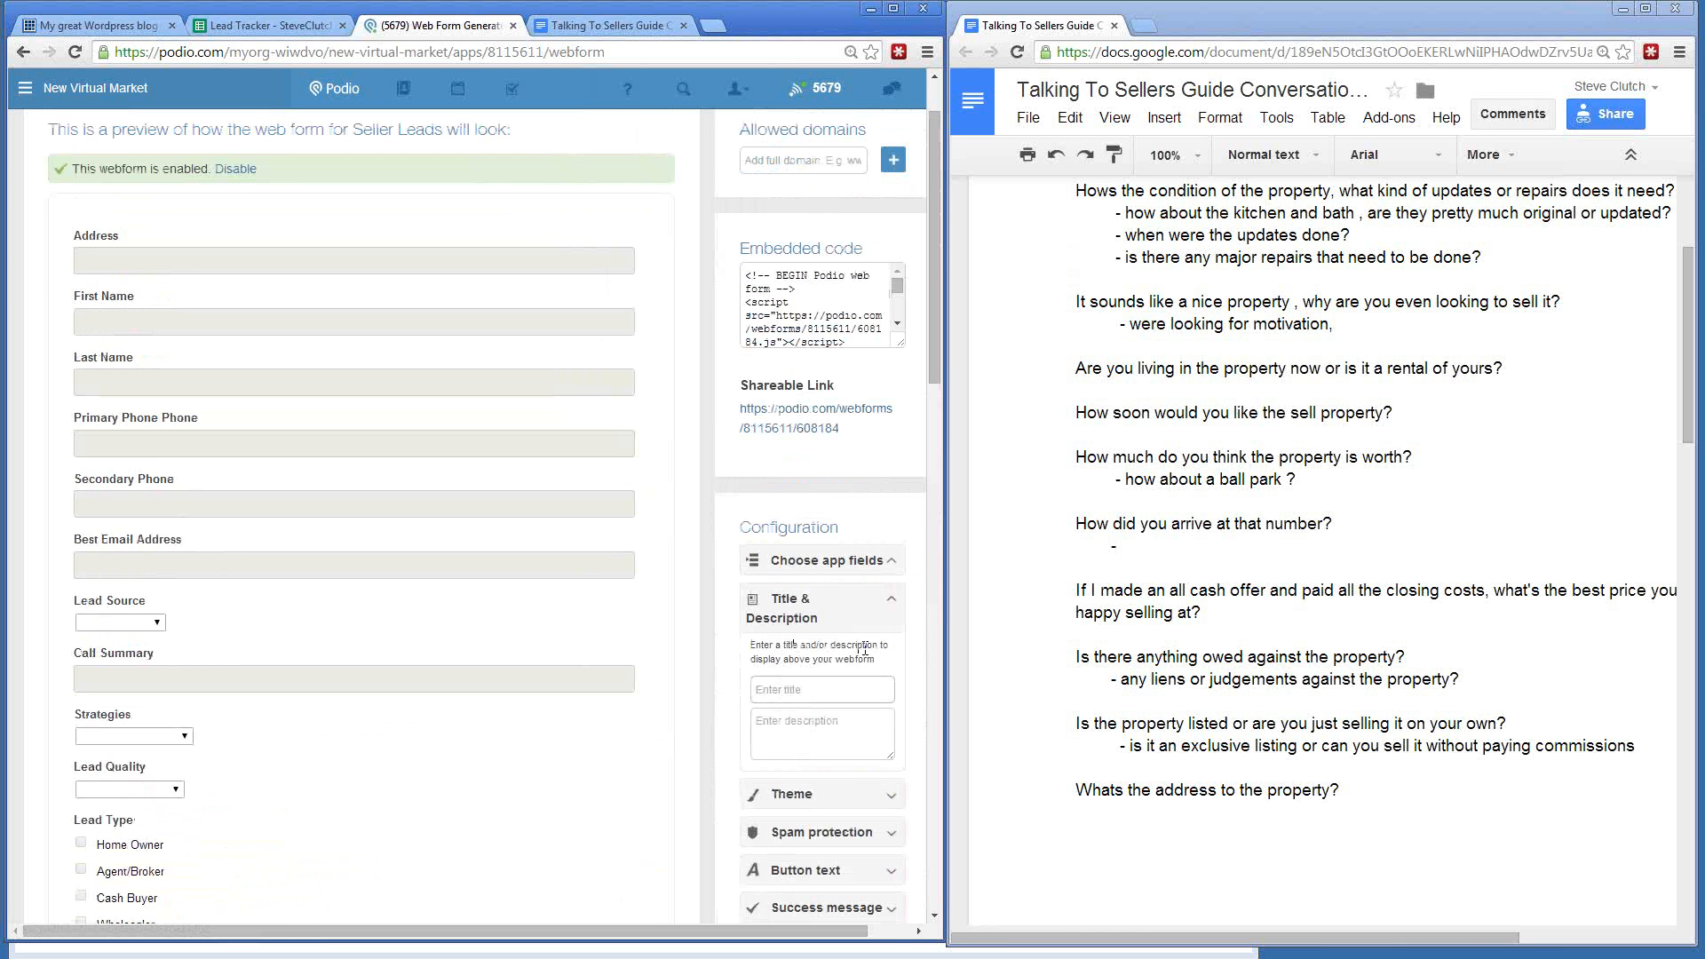
{"action": "scroll", "coordinate": [732, 575], "scroll_direction": "up", "scroll_amount": 1}
{"action": "scroll", "coordinate": [810, 648], "scroll_direction": "down", "scroll_amount": 2}
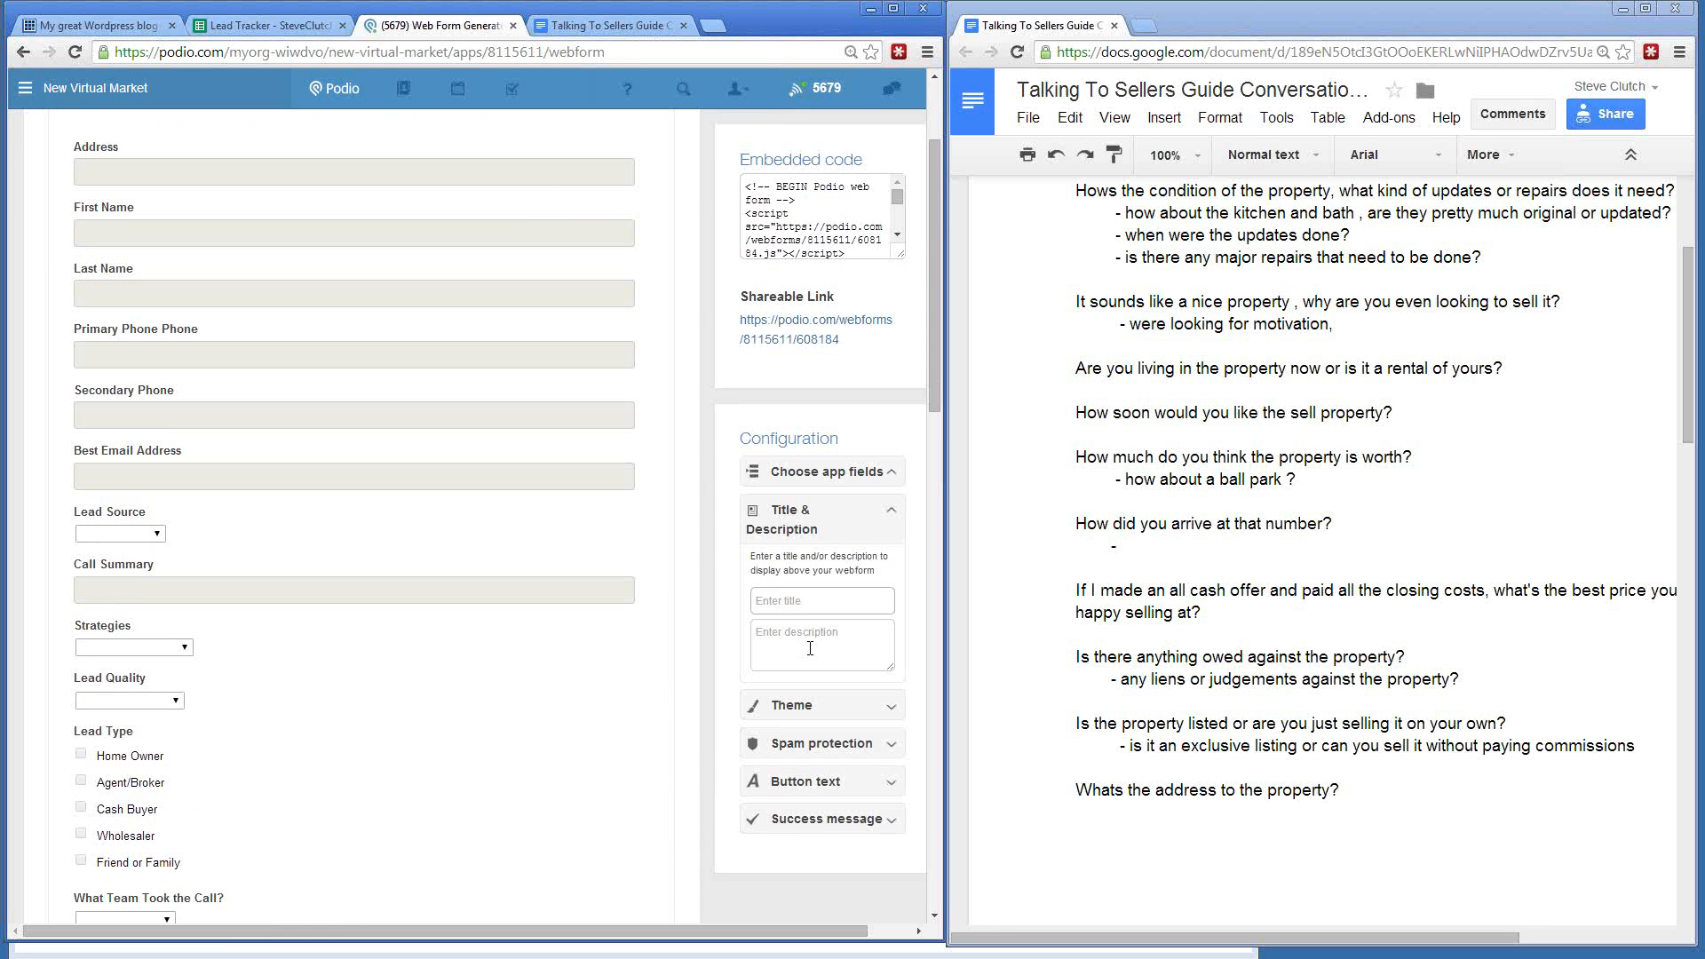
{"action": "type", "text": "New Seller Leads"}
{"action": "left_click", "coordinate": [810, 648]}
{"action": "type", "text": "Thter "}
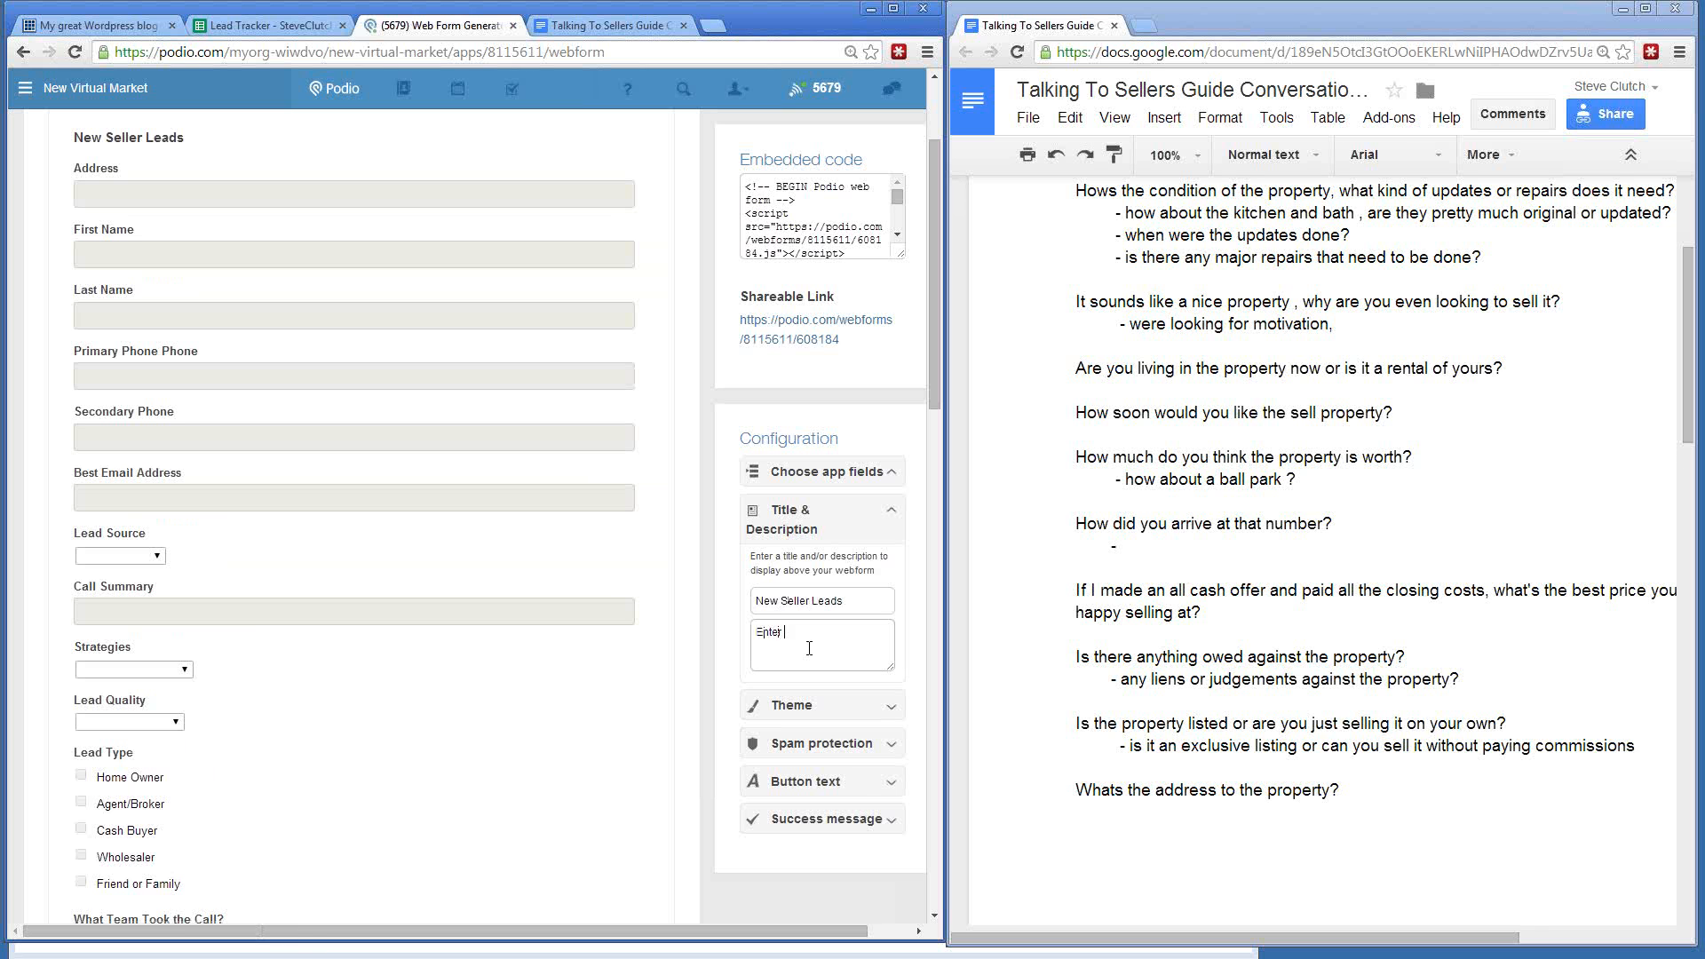
{"action": "type", "text": "New"}
{"action": "type", "text": " Seller Lead"}
{"action": "type", "text": "s Please Ch"}
{"action": "type", "text": "eck for"}
{"action": "type", "text": " Duplicates before"}
{"action": "type", "text": " entering into sys"}
{"action": "type", "text": "tte"}
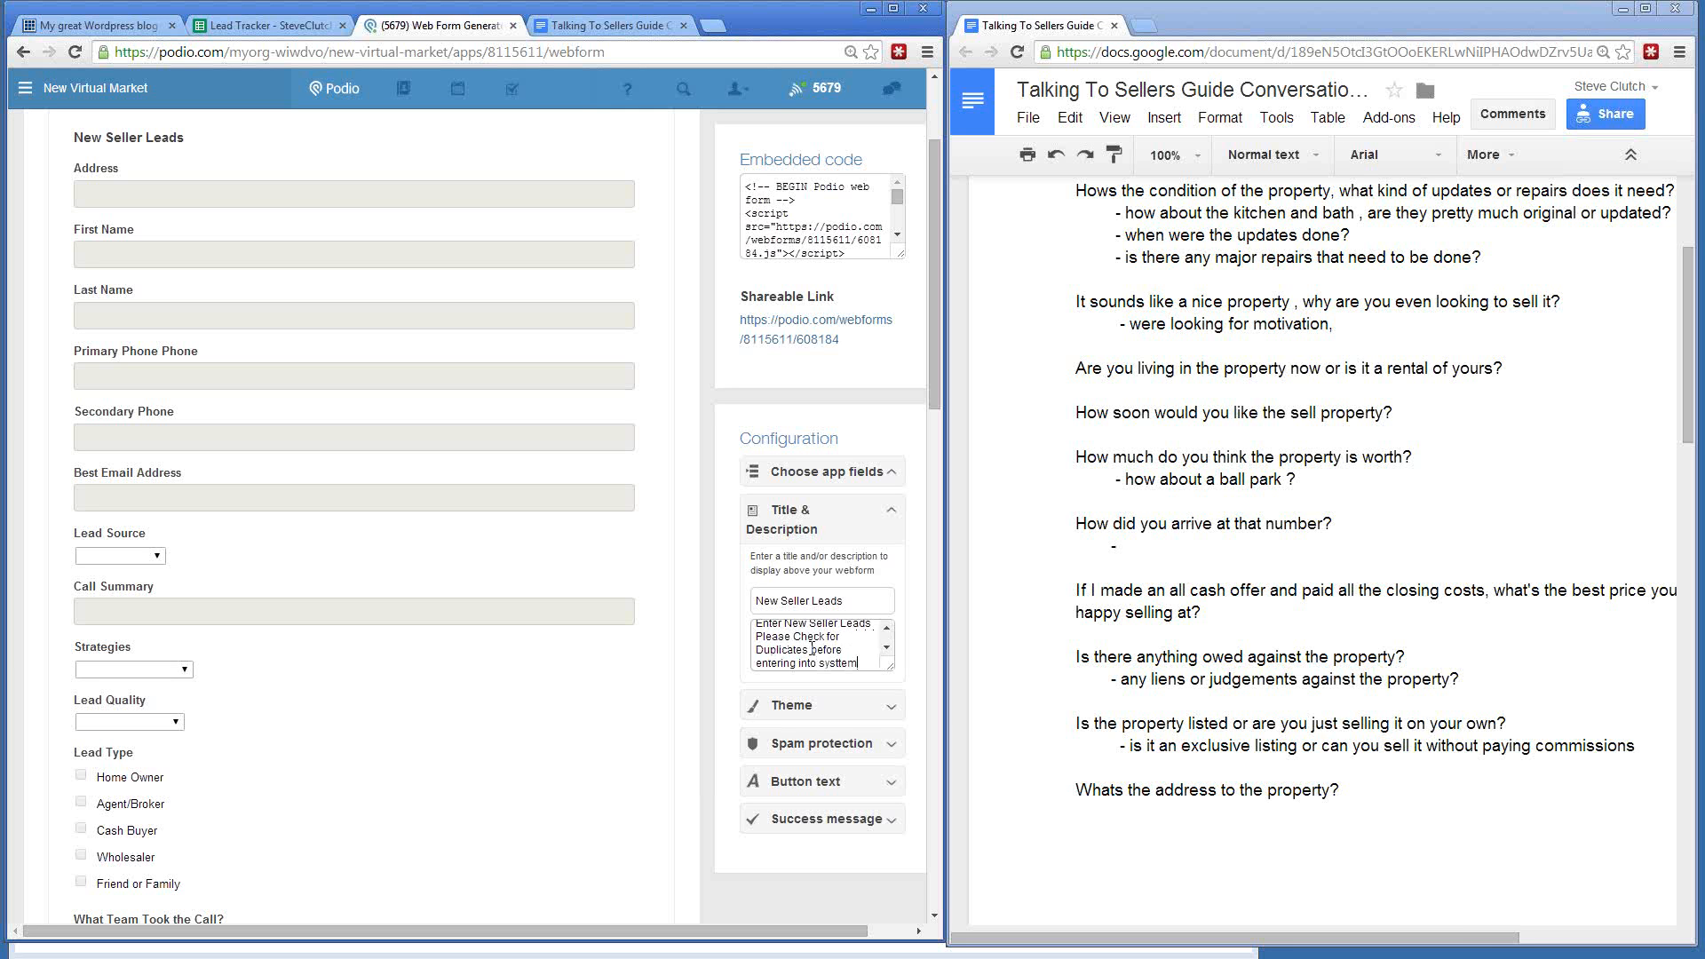
{"action": "left_click", "coordinate": [806, 706]}
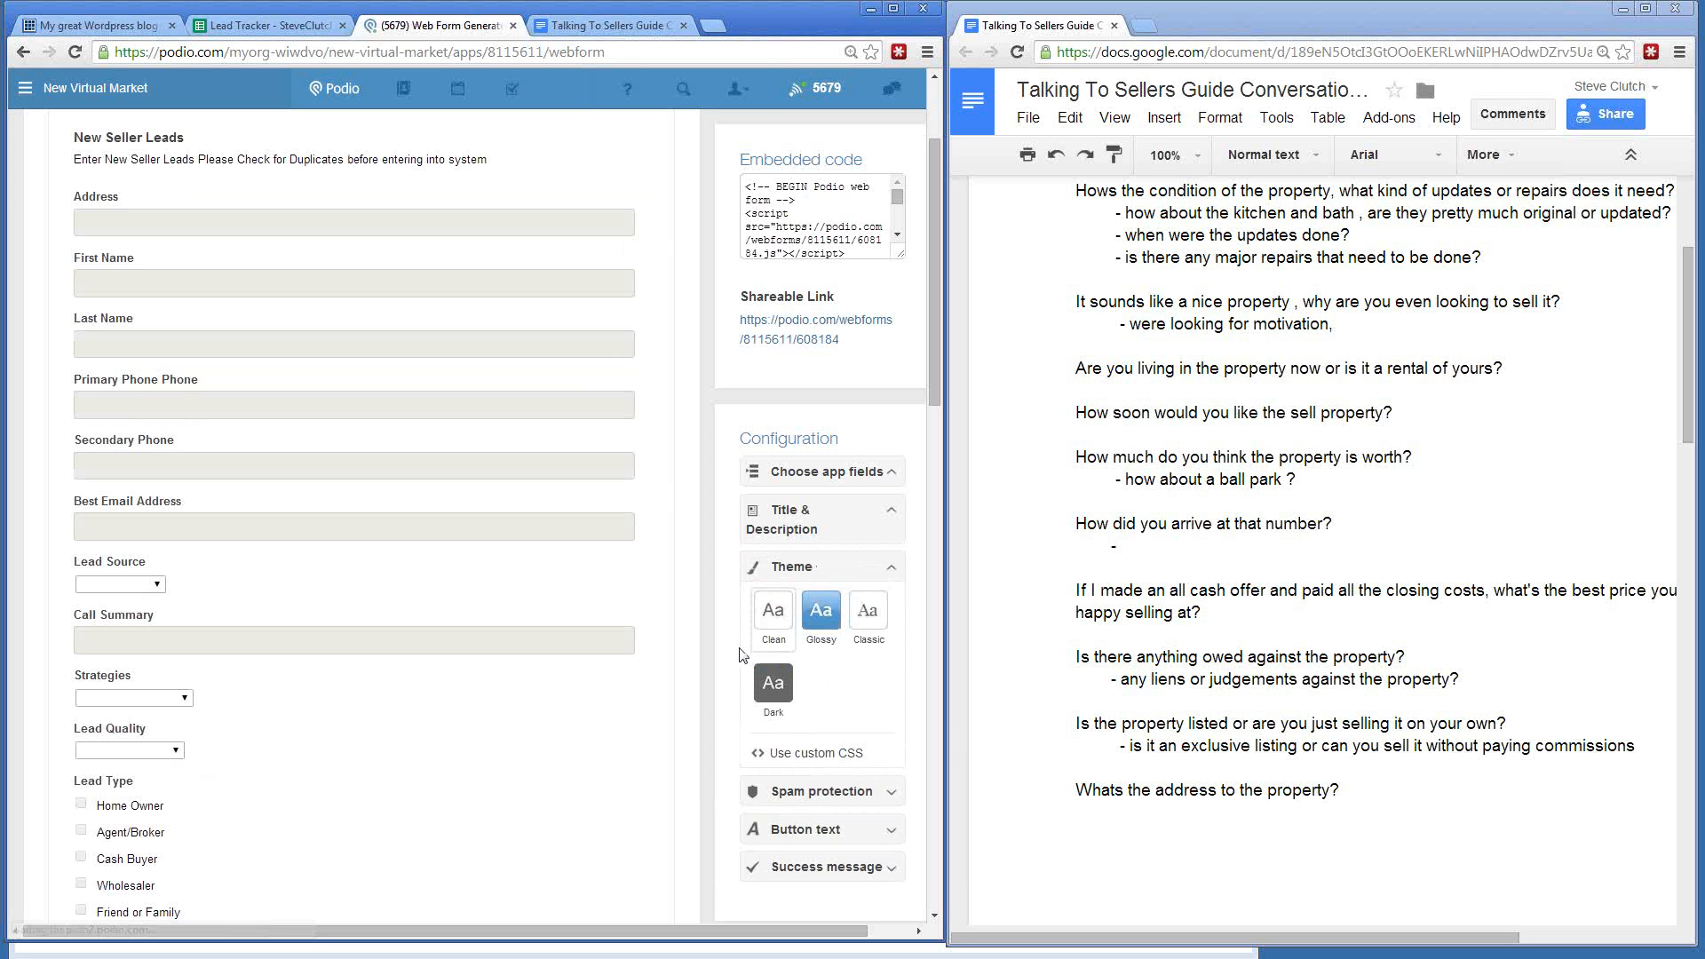
- Replace the webform's Submit button text with new wording
{"action": "left_click", "coordinate": [796, 830]}
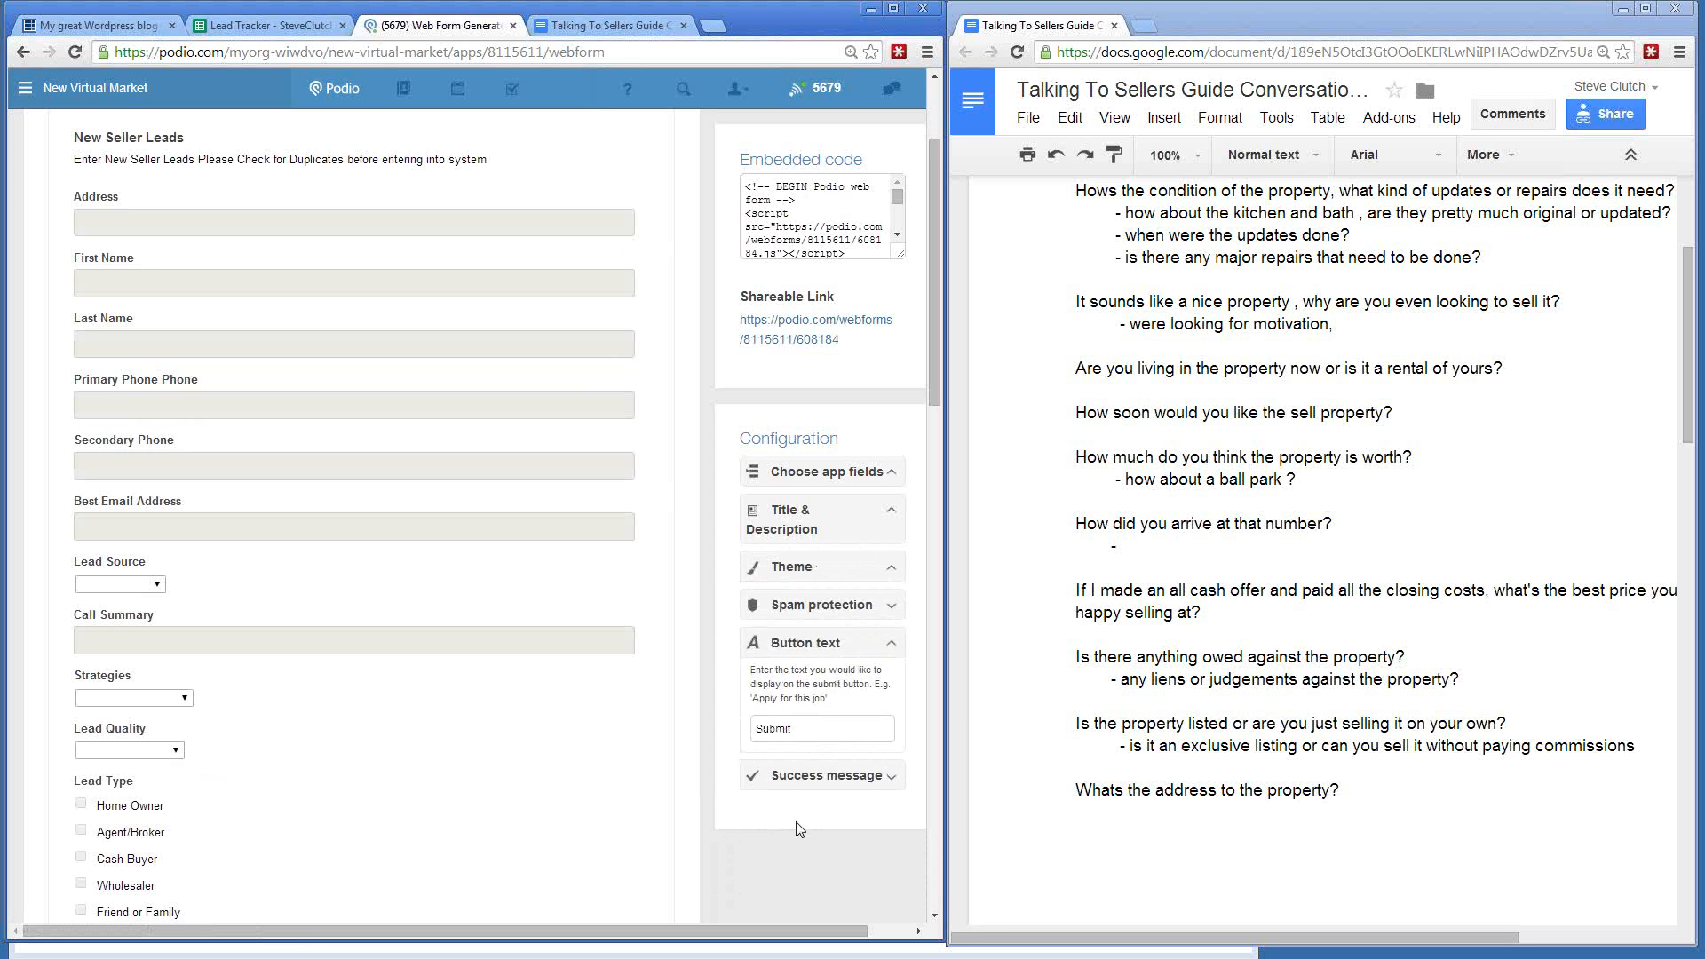
{"action": "left_click_drag", "start_coordinate": [823, 726], "coordinate": [678, 722]}
{"action": "type", "text": "Enter New Seller Lead"}
- Start replacing the default success message with a thank-you promising a call within 24 hours
{"action": "left_click", "coordinate": [892, 777]}
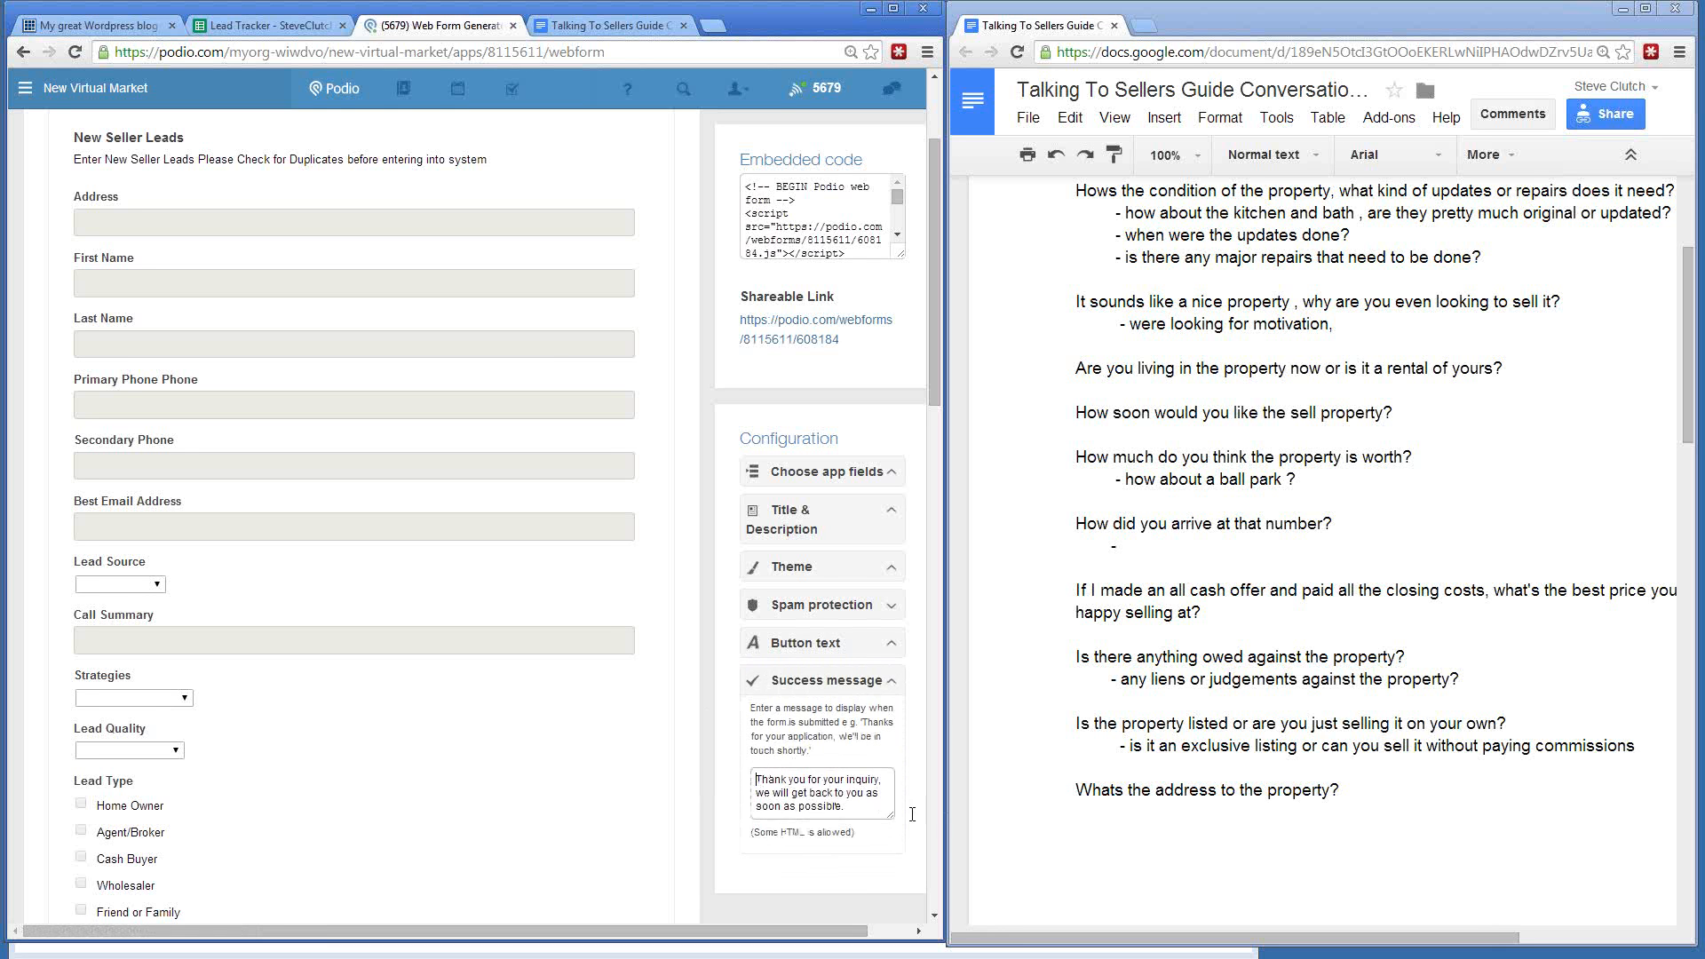
{"action": "left_click_drag", "start_coordinate": [756, 779], "coordinate": [944, 816]}
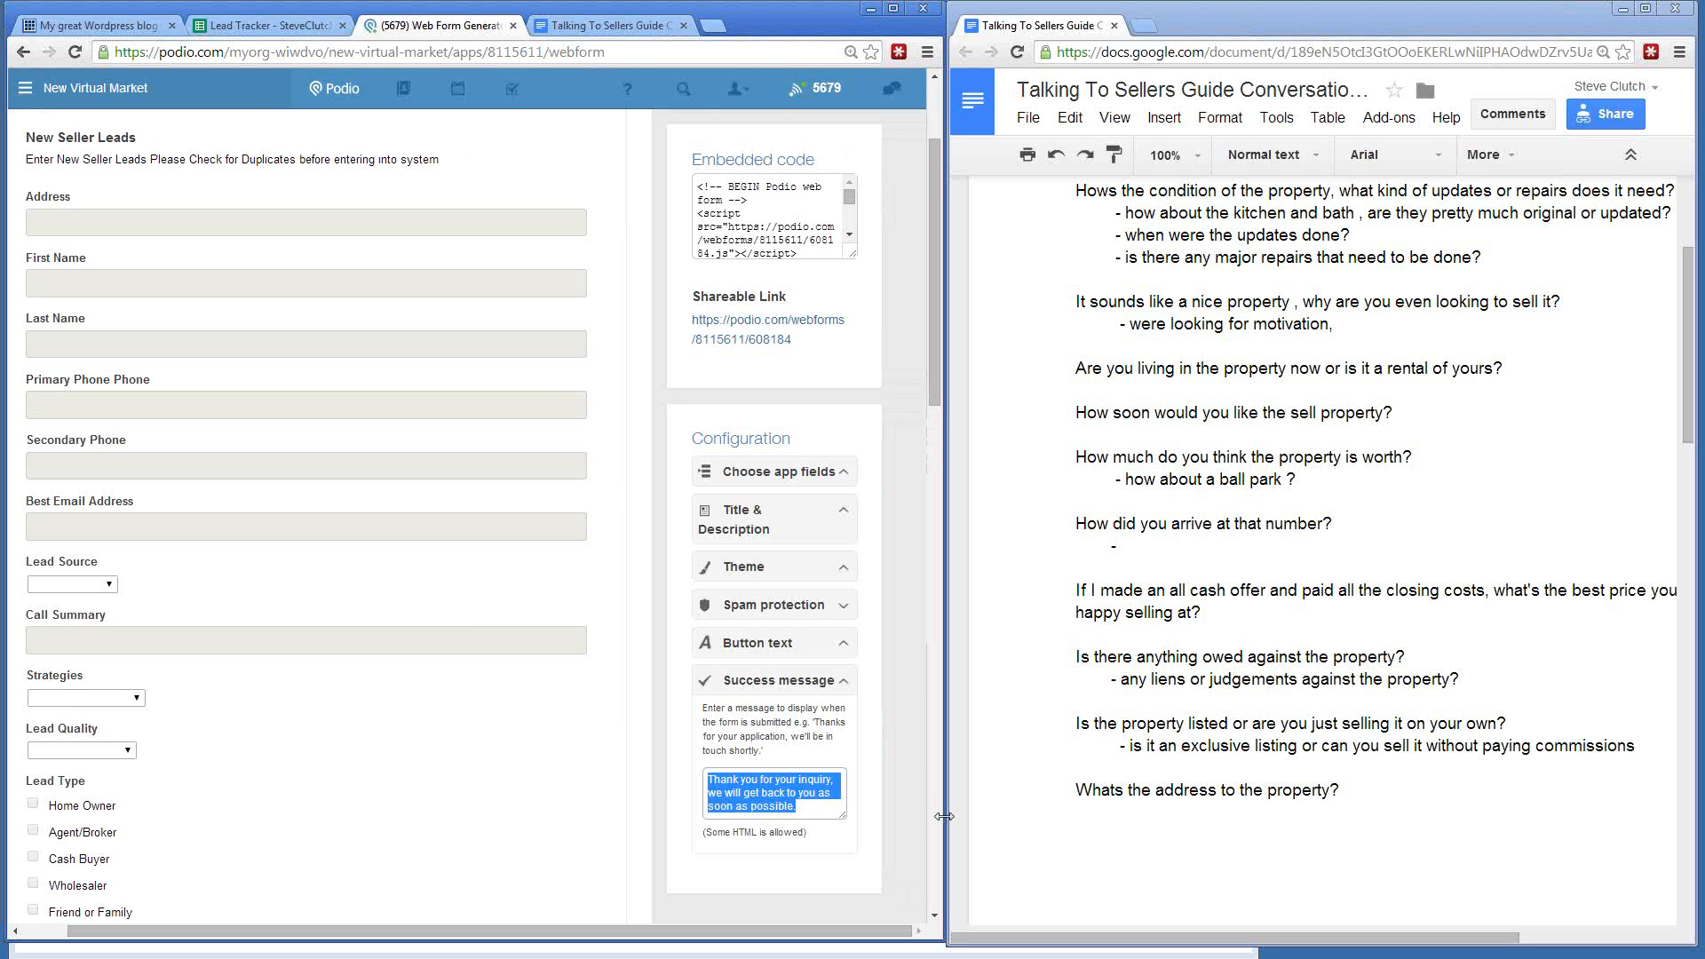
{"action": "type", "text": "Tha"}
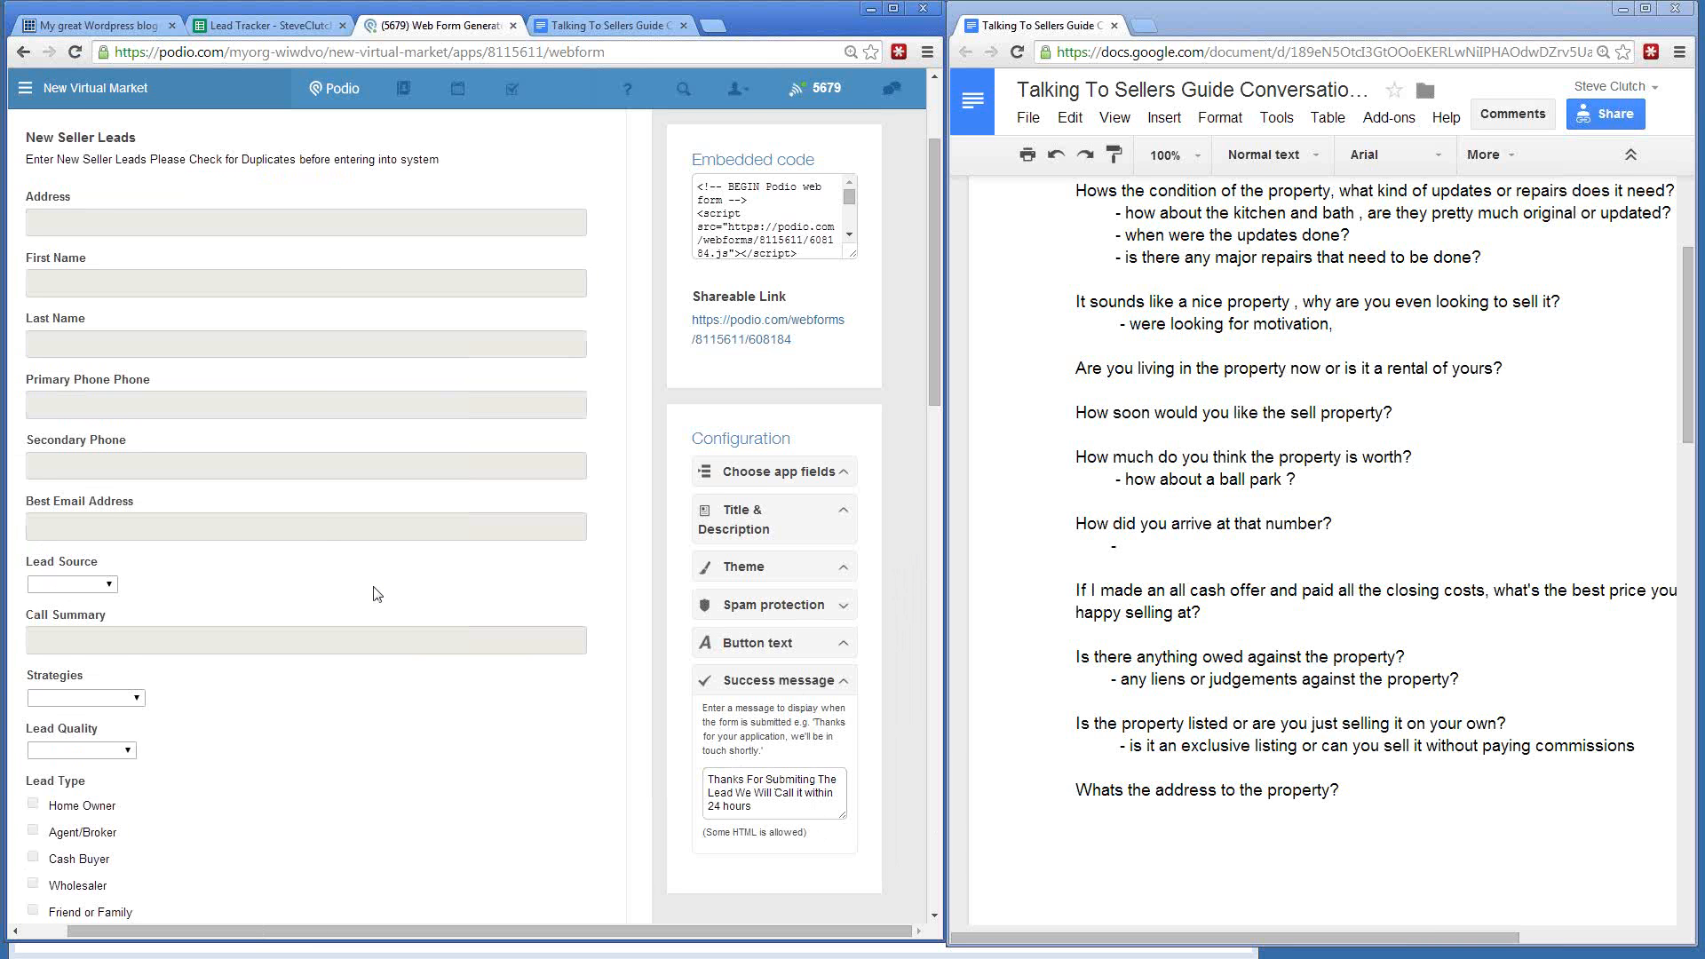
- Abandon the unsaved web form through the New Virtual Market workspace and open Seller Leads' wrench menu
{"action": "scroll", "coordinate": [377, 593], "scroll_direction": "down", "scroll_amount": 15}
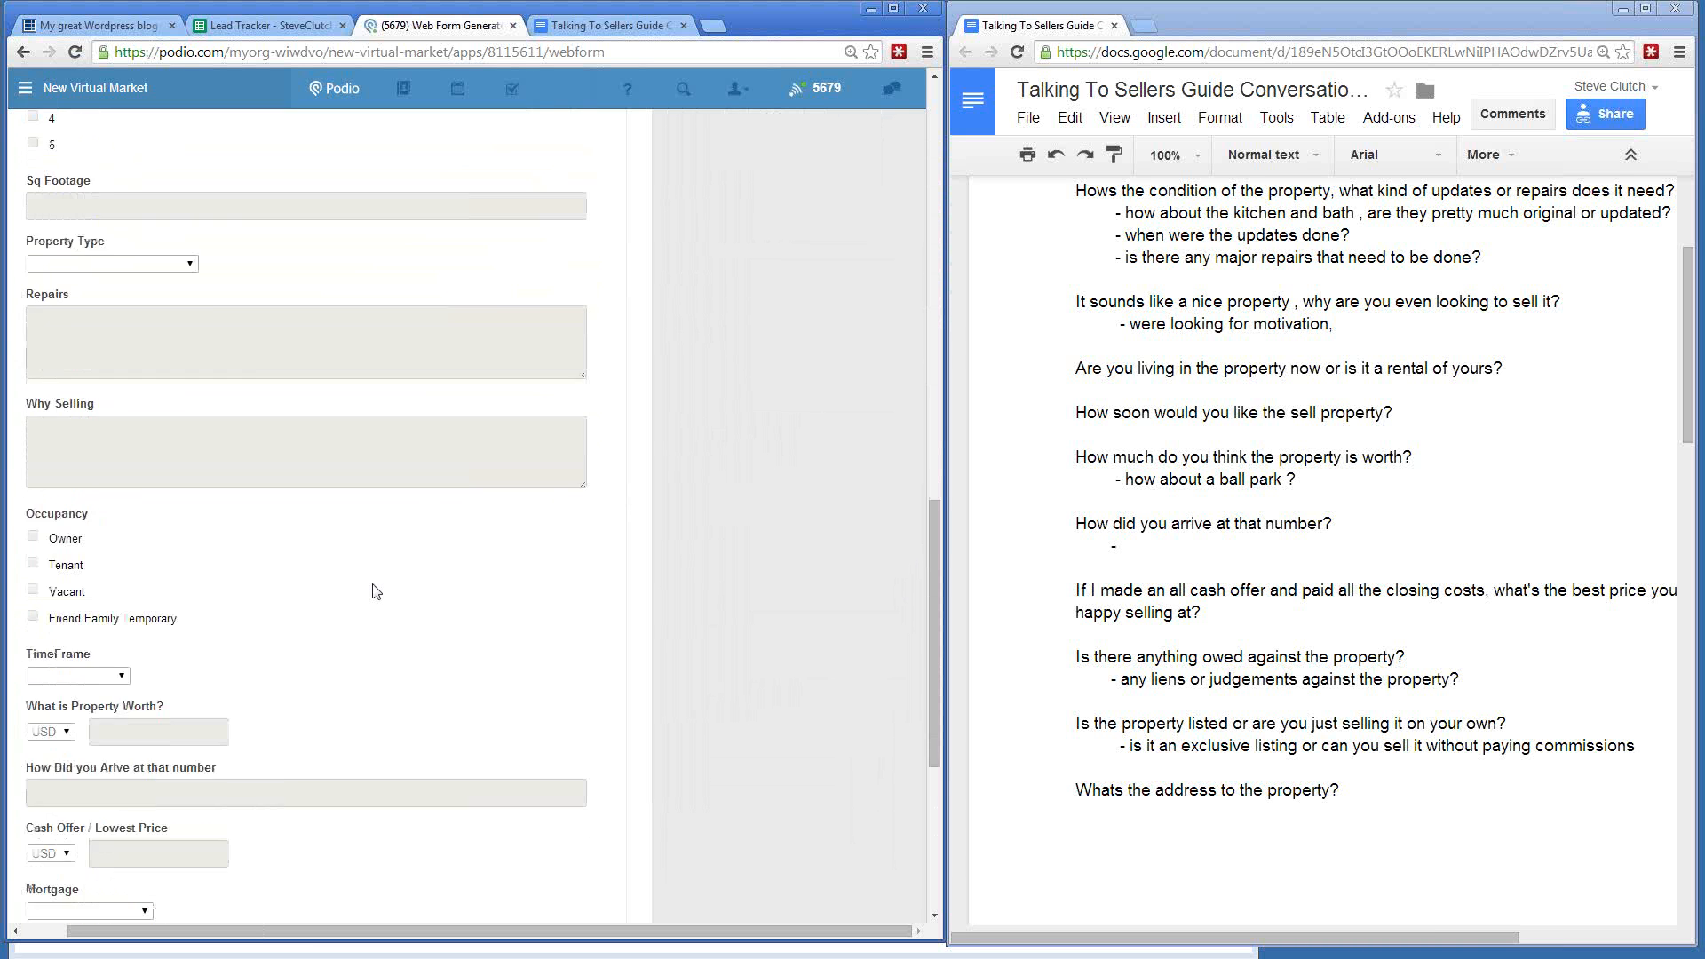
{"action": "scroll", "coordinate": [377, 593], "scroll_direction": "down", "scroll_amount": 5}
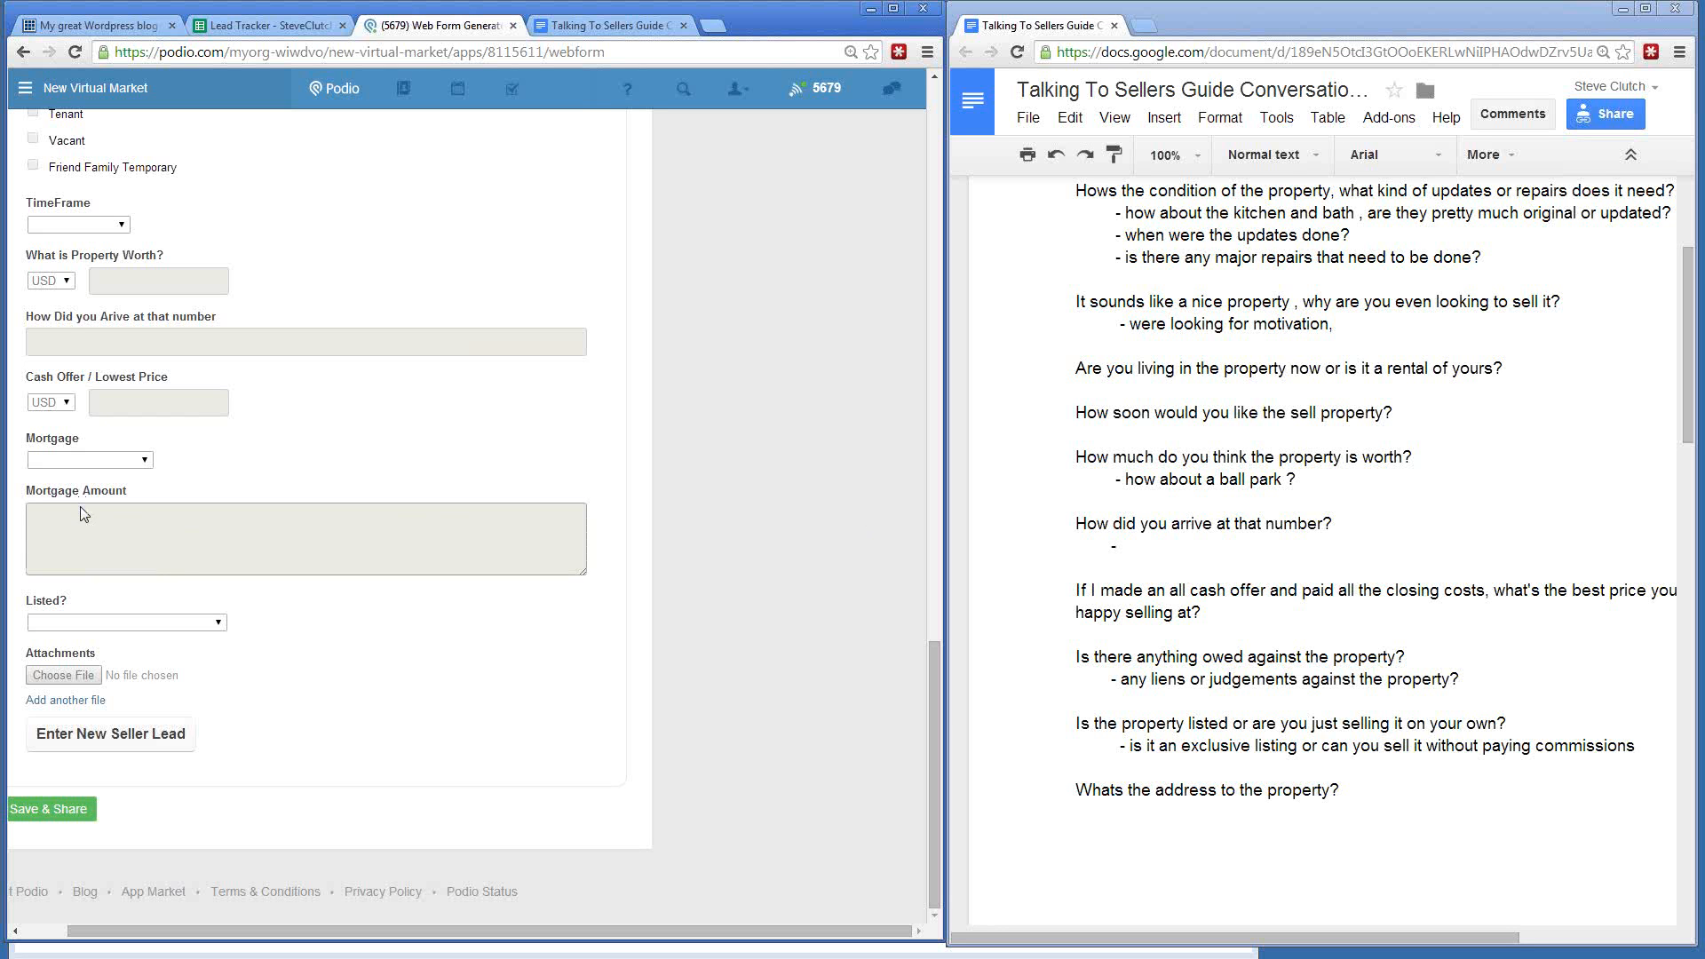
{"action": "scroll", "coordinate": [175, 506], "scroll_direction": "up", "scroll_amount": 8}
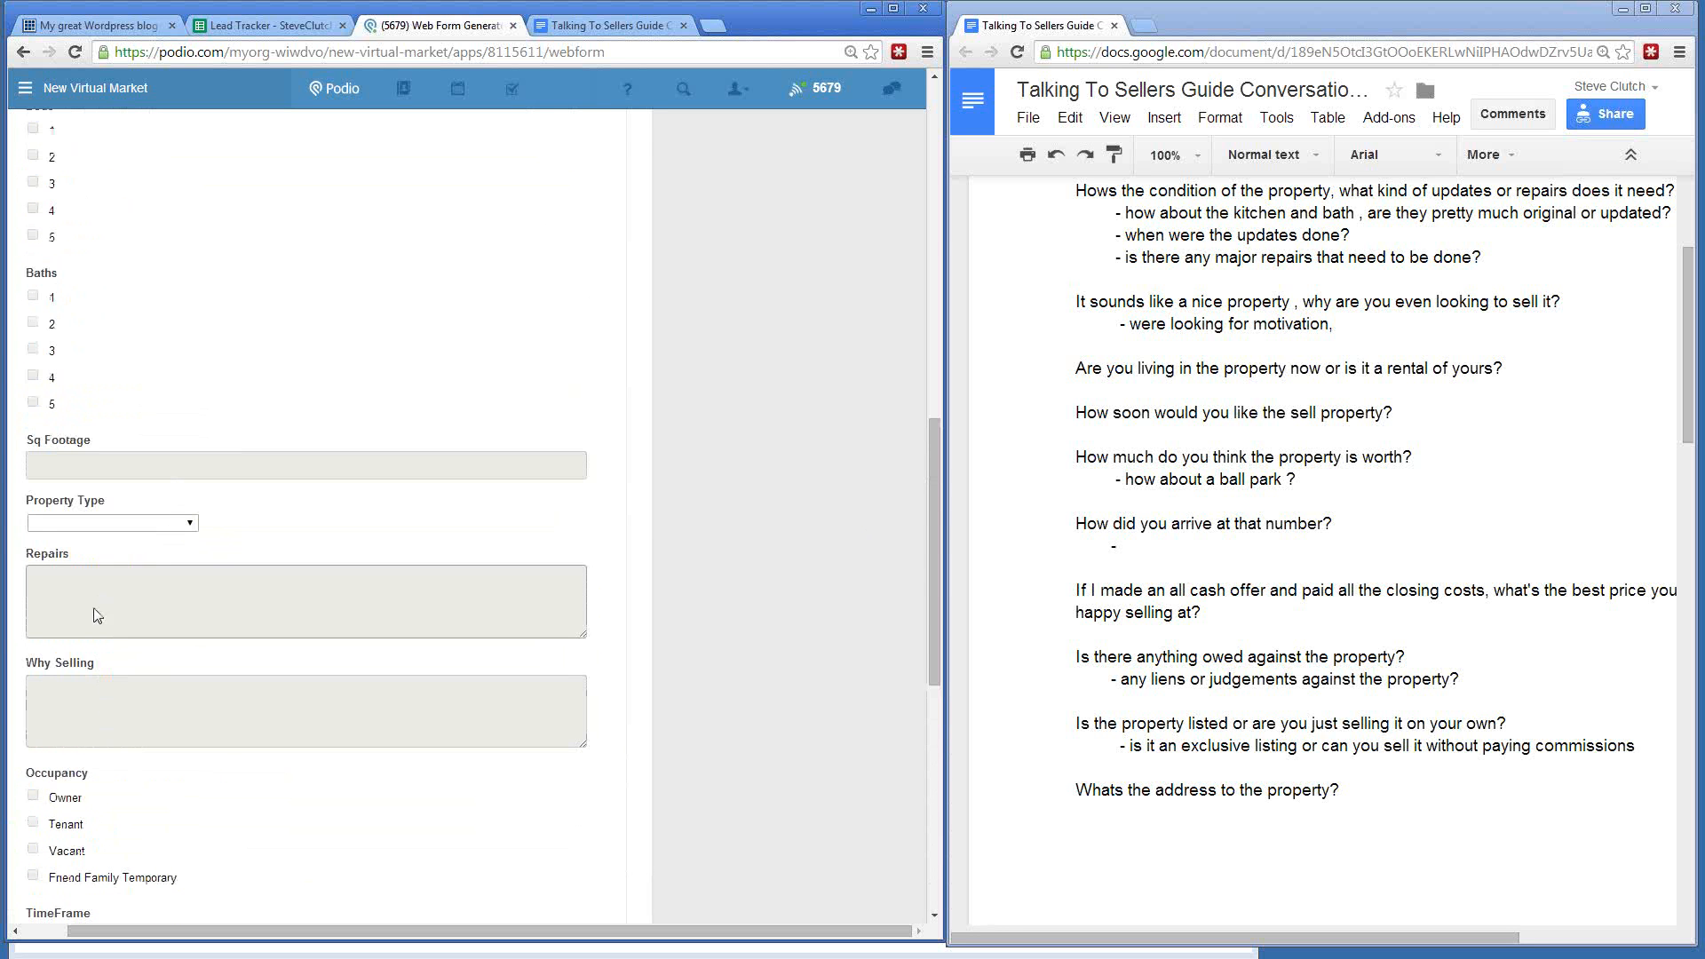
{"action": "scroll", "coordinate": [155, 602], "scroll_direction": "up", "scroll_amount": 1}
{"action": "scroll", "coordinate": [156, 602], "scroll_direction": "up", "scroll_amount": 12}
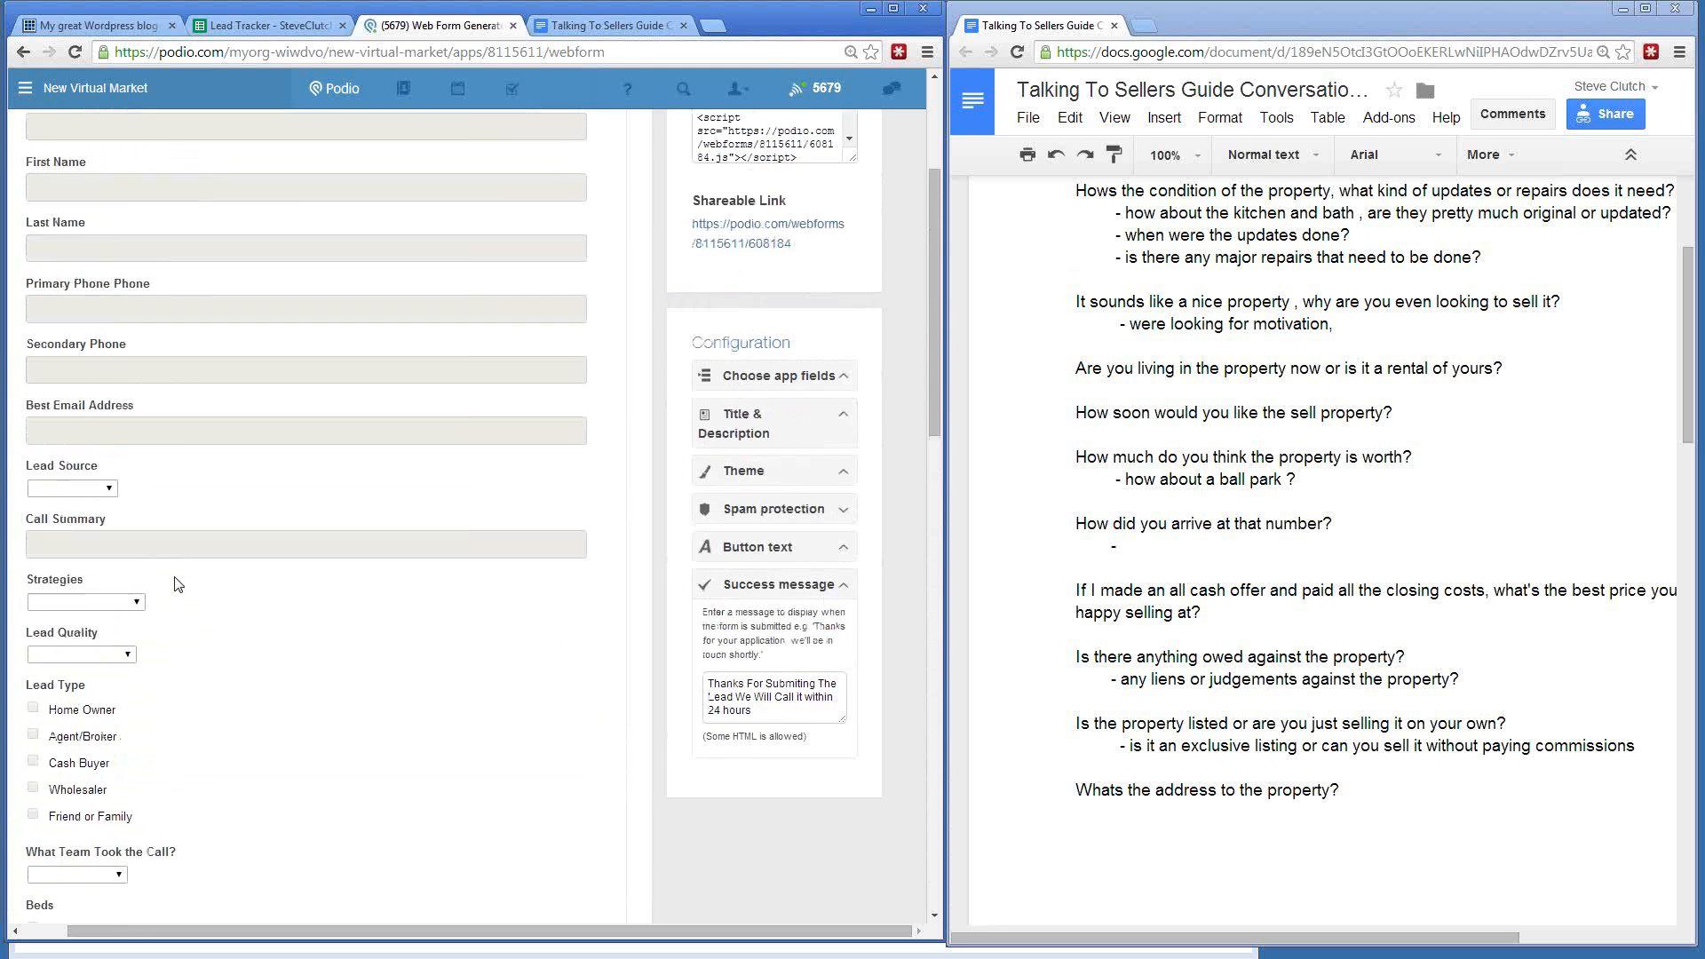
{"action": "scroll", "coordinate": [497, 261], "scroll_direction": "down", "scroll_amount": 7}
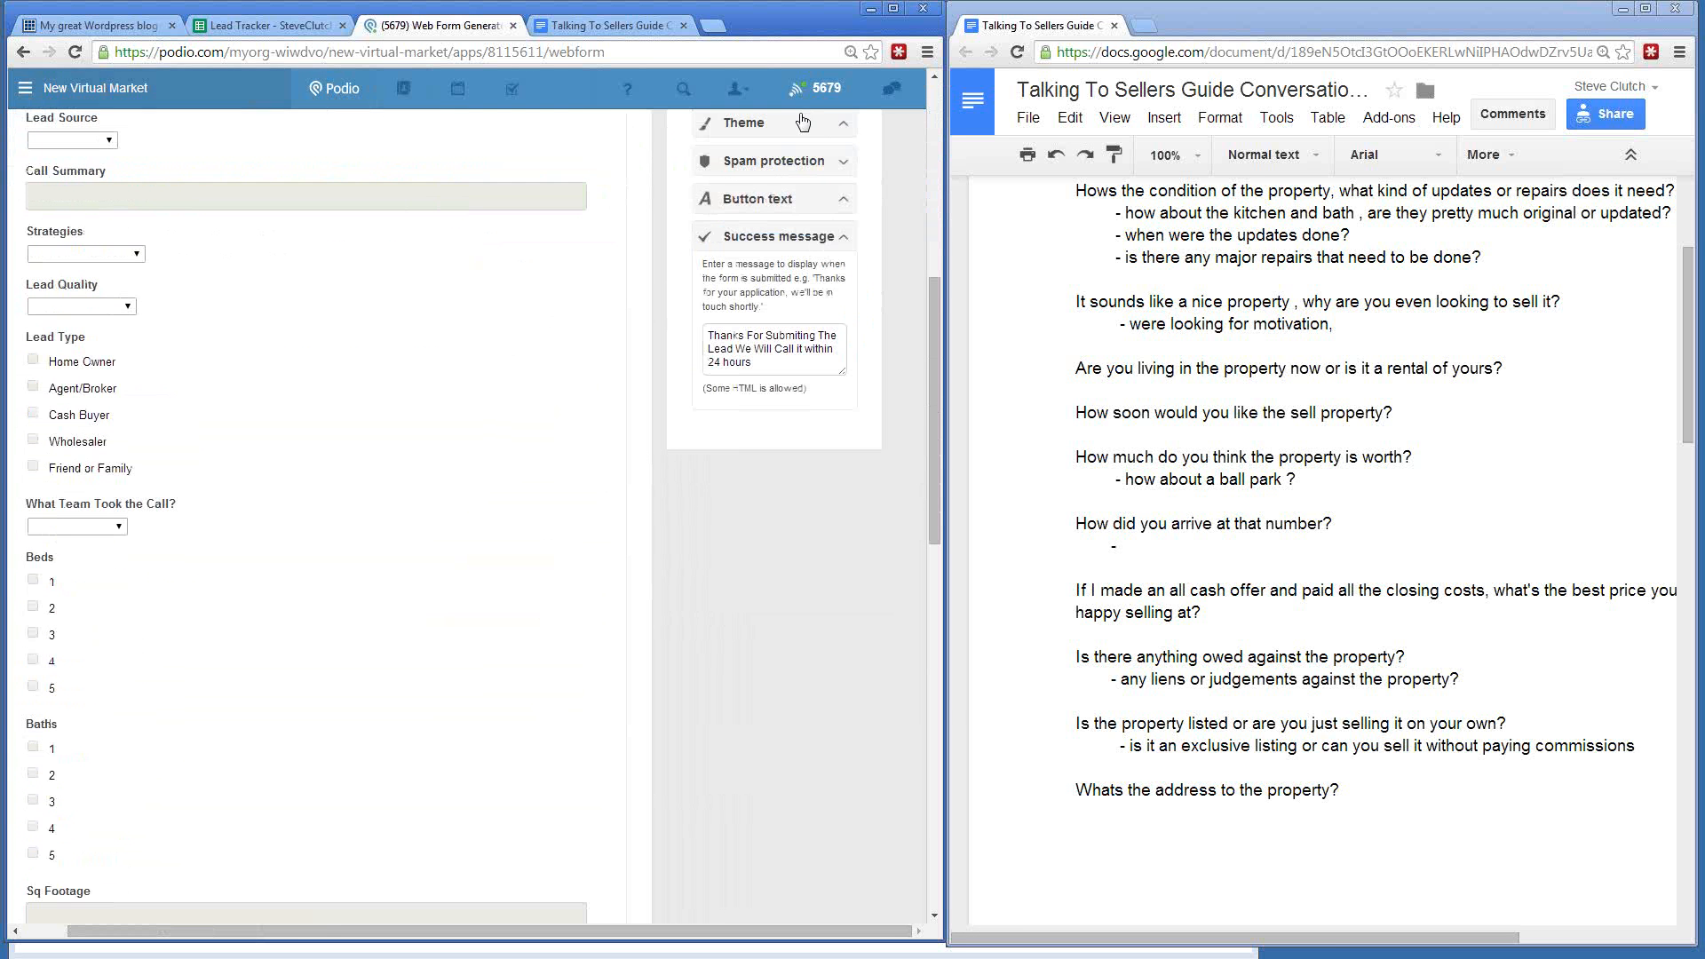
{"action": "left_click", "coordinate": [80, 87]}
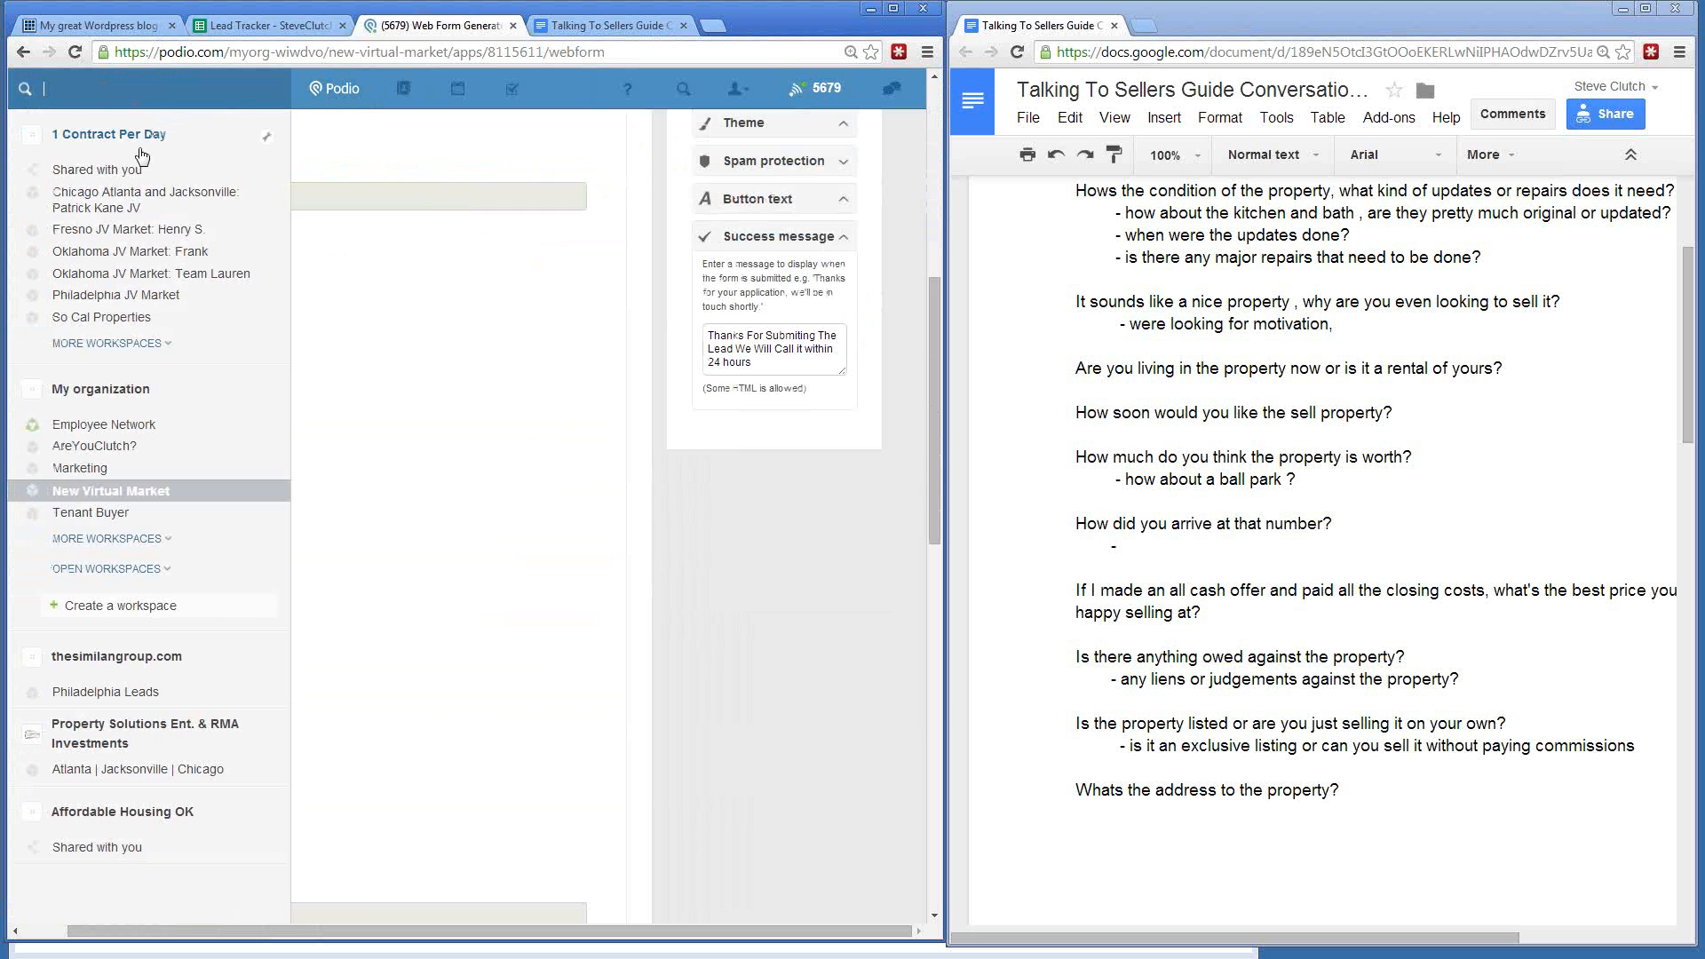
{"action": "left_click", "coordinate": [77, 491]}
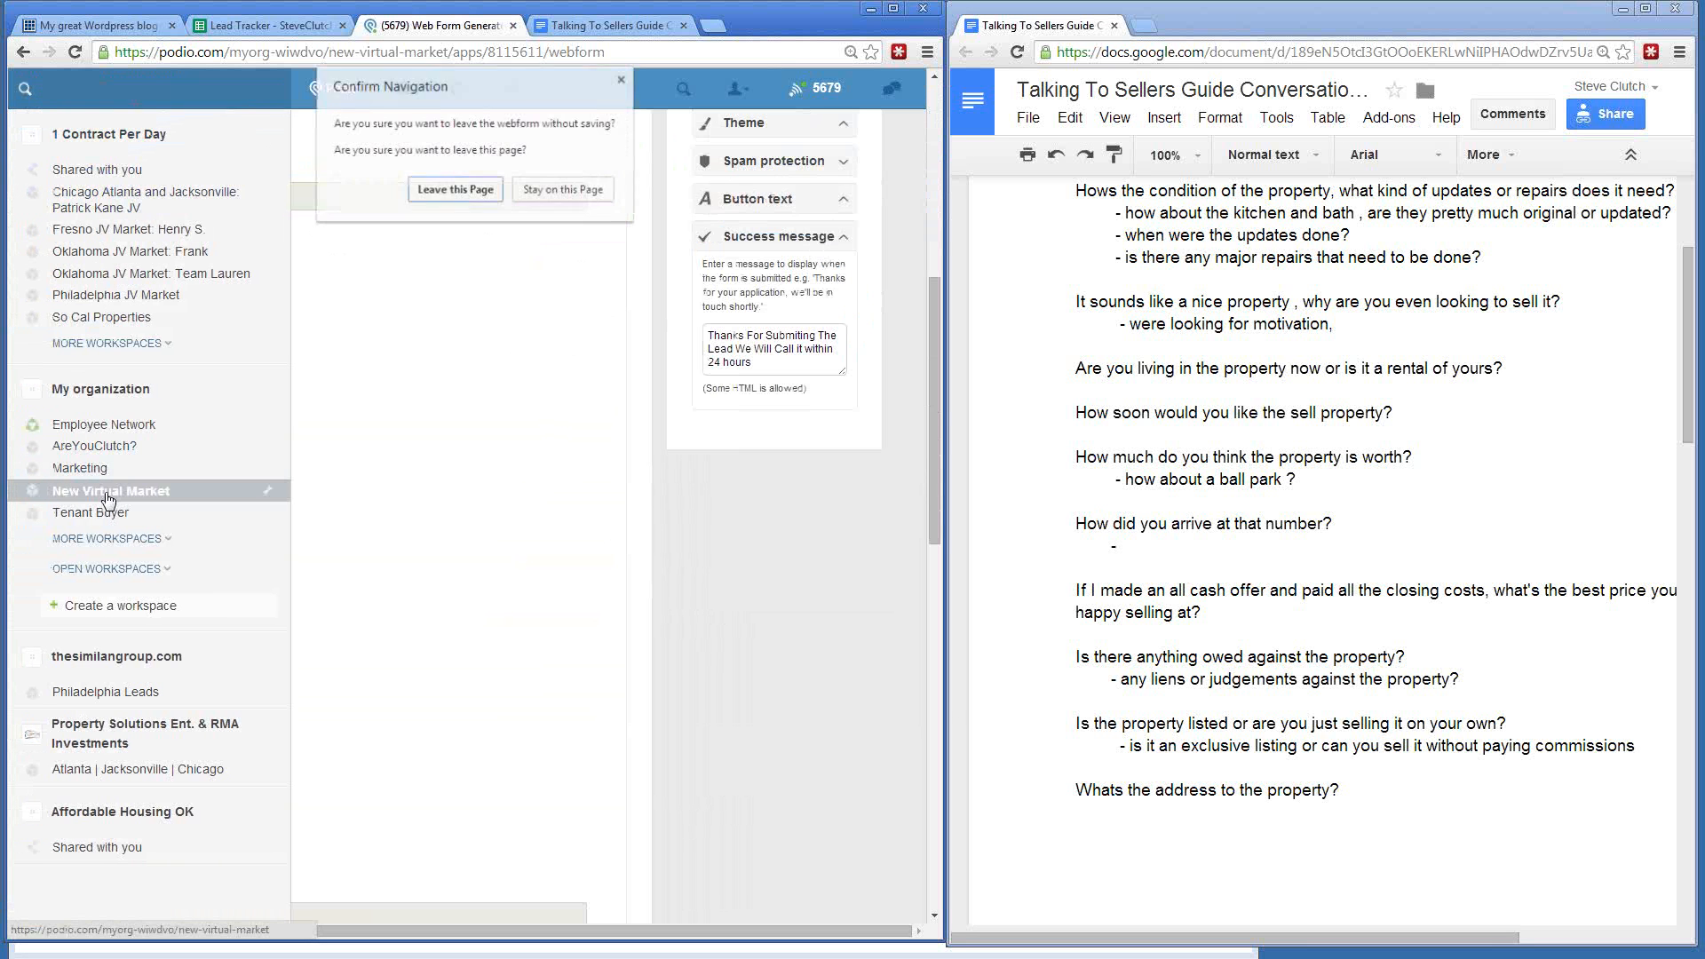
{"action": "left_click", "coordinate": [448, 193]}
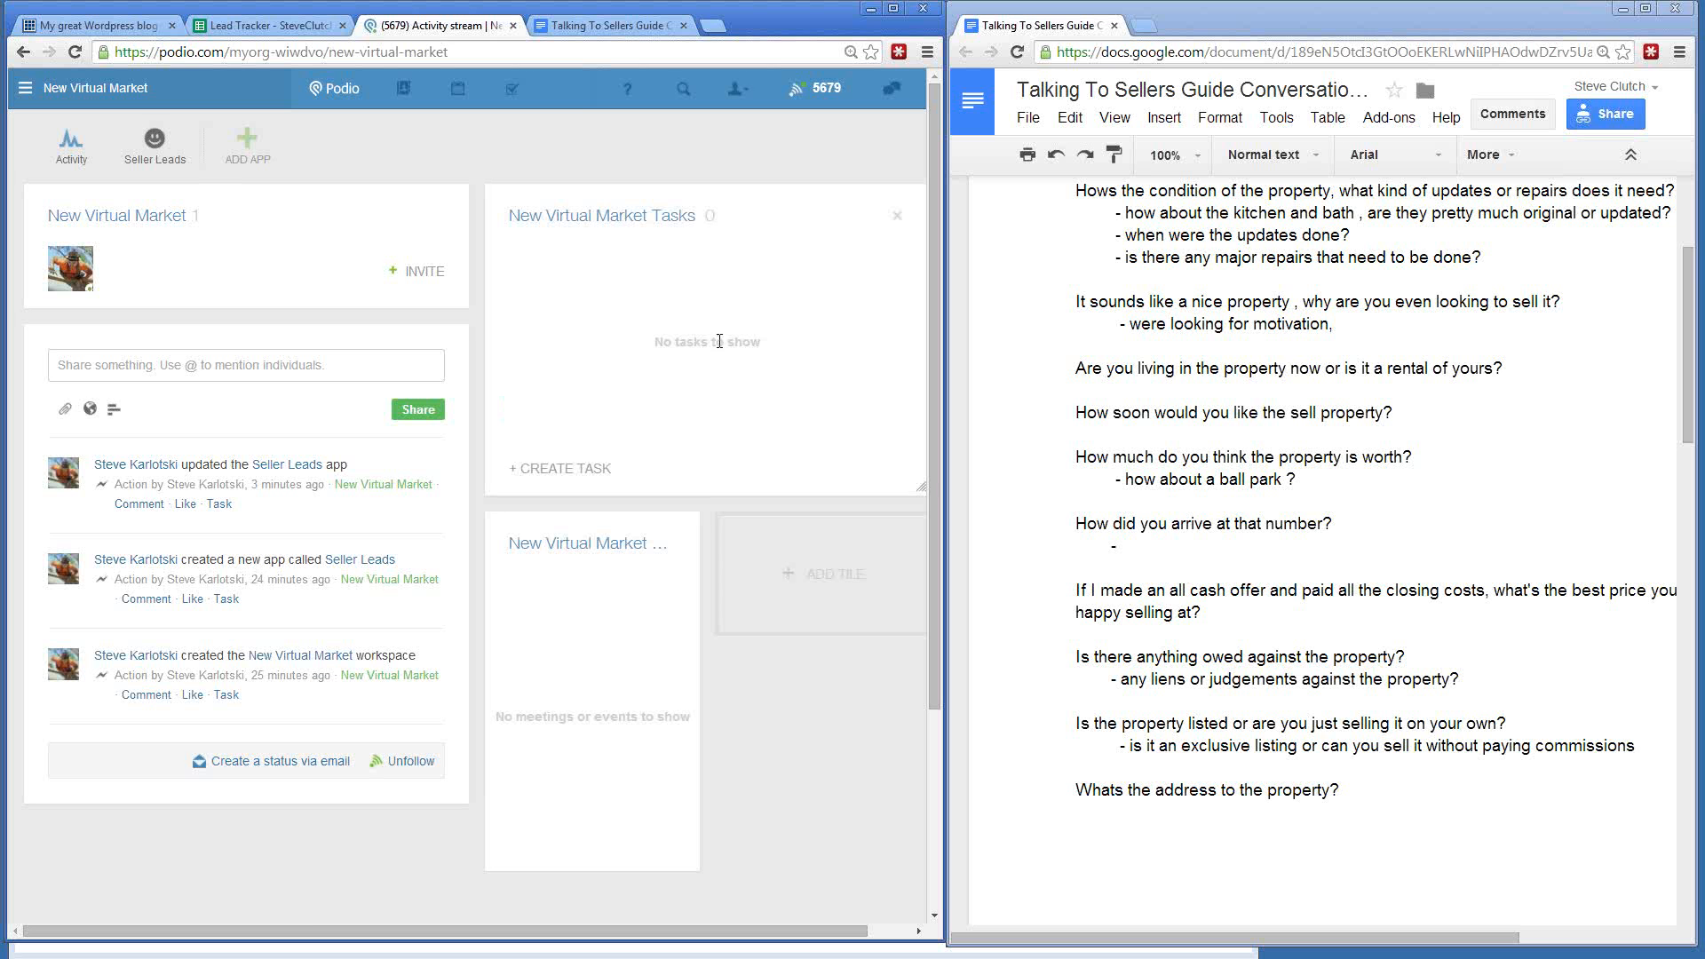
{"action": "left_click", "coordinate": [132, 148]}
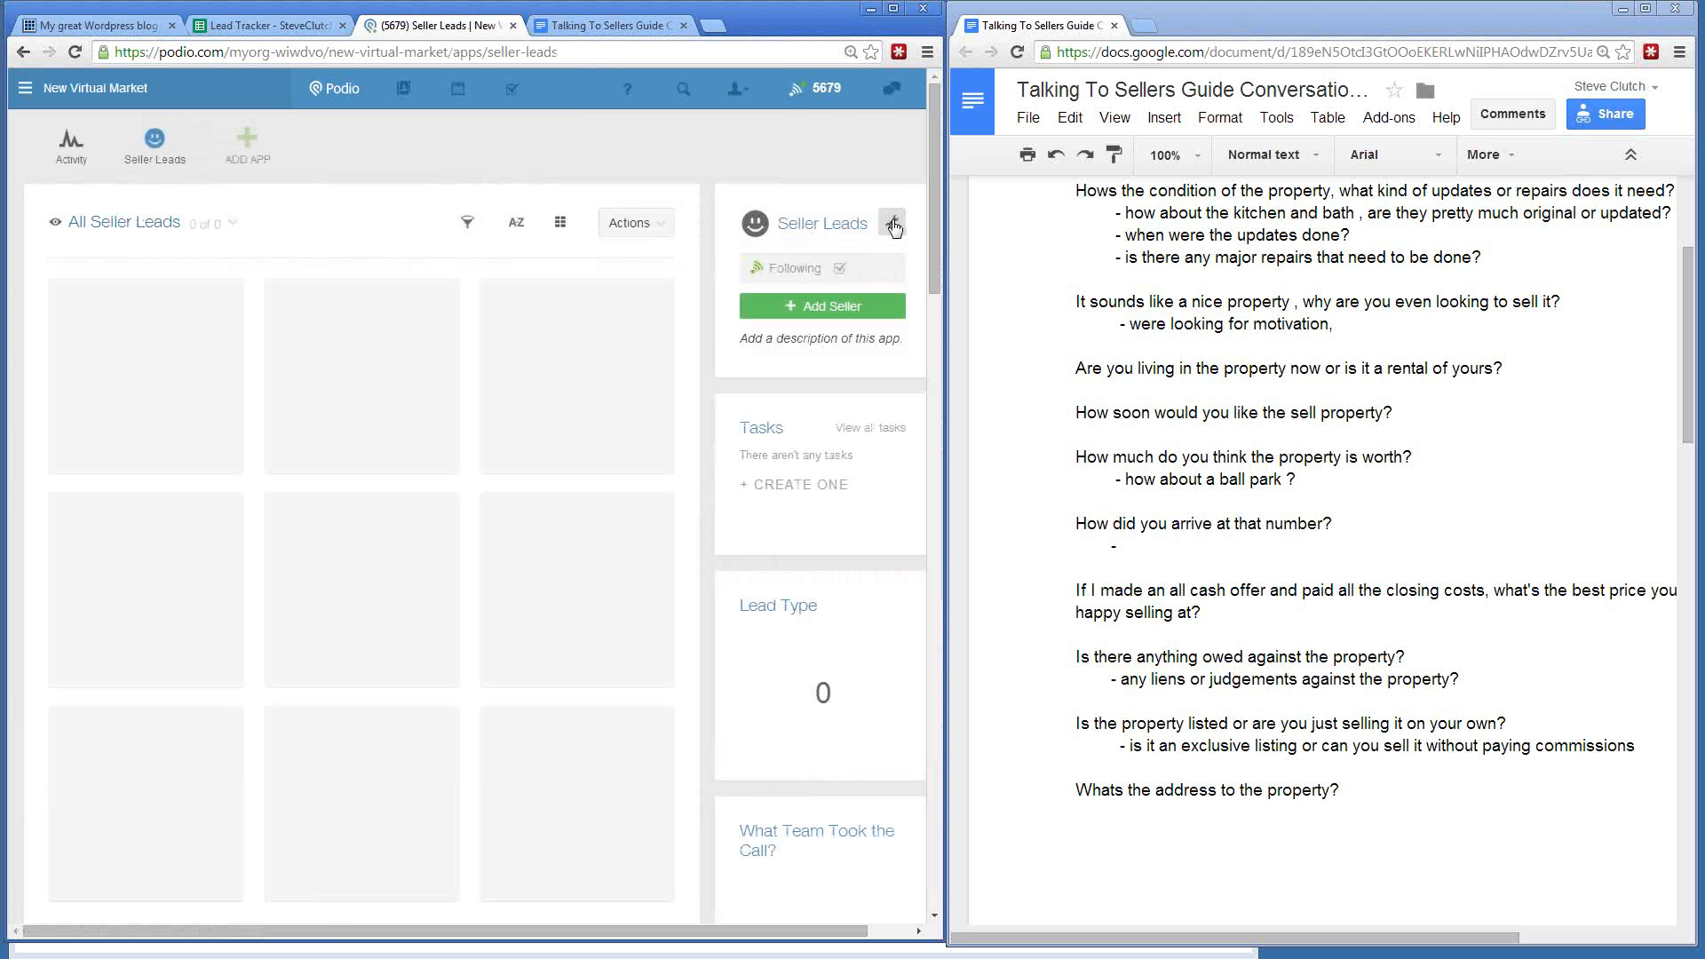
{"action": "left_click", "coordinate": [891, 222]}
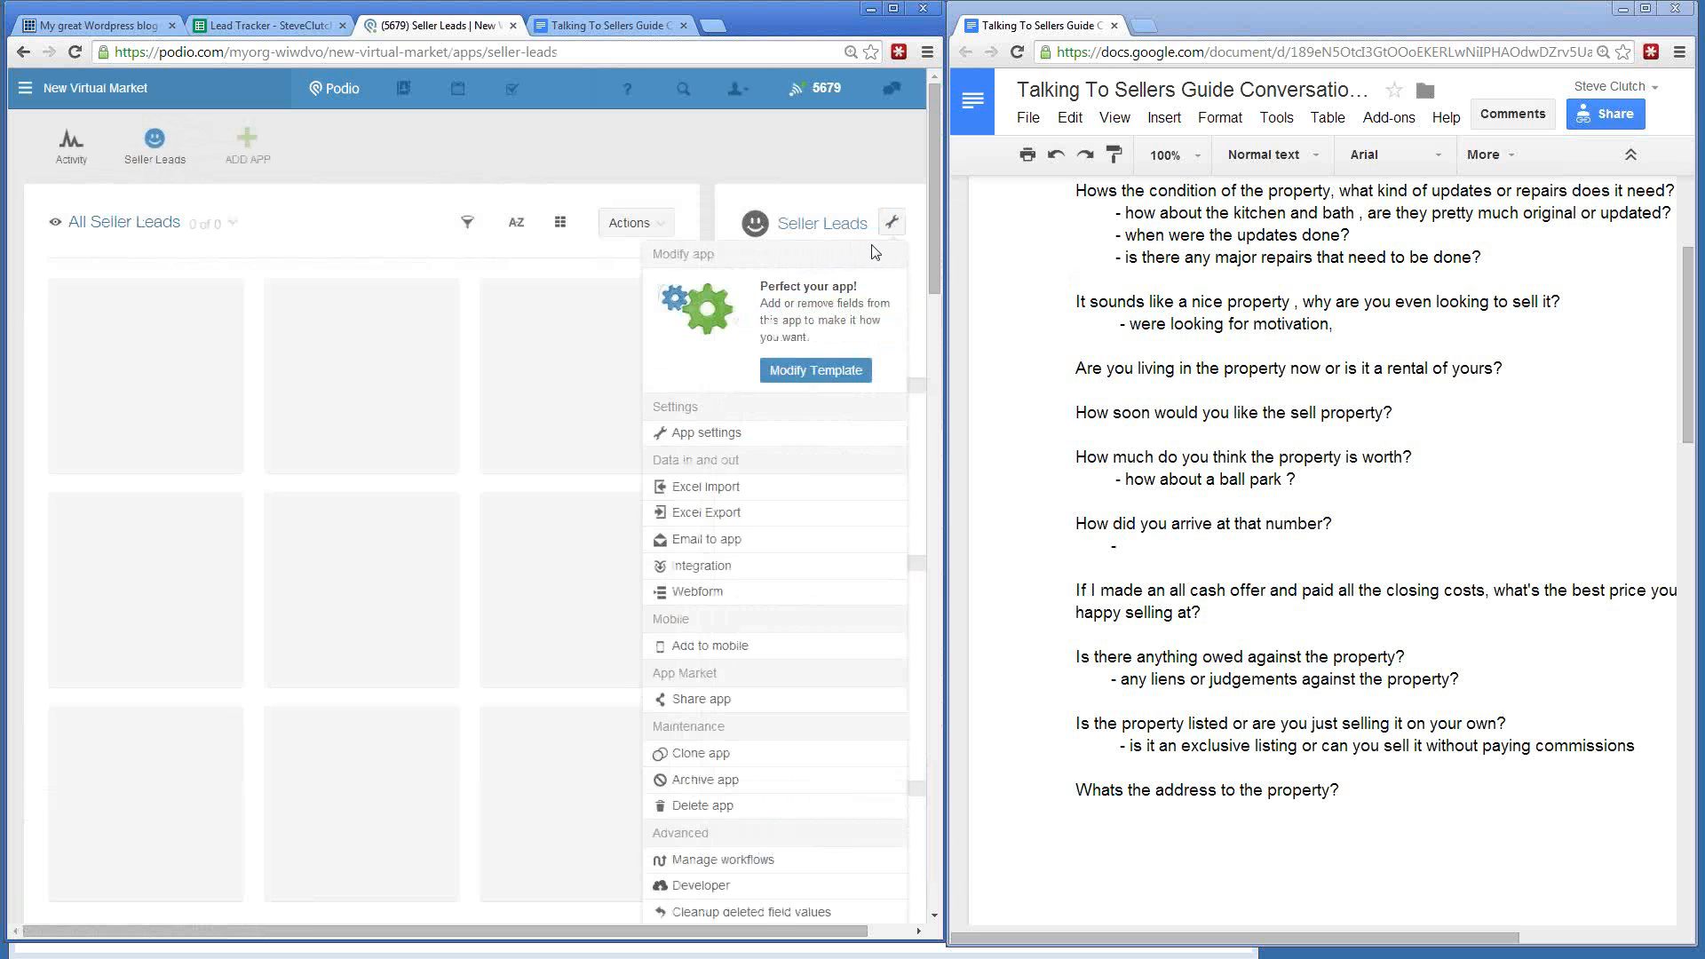
- In the Seller Leads template, change the Repairs field to a Single Line text field
{"action": "left_click", "coordinate": [817, 371]}
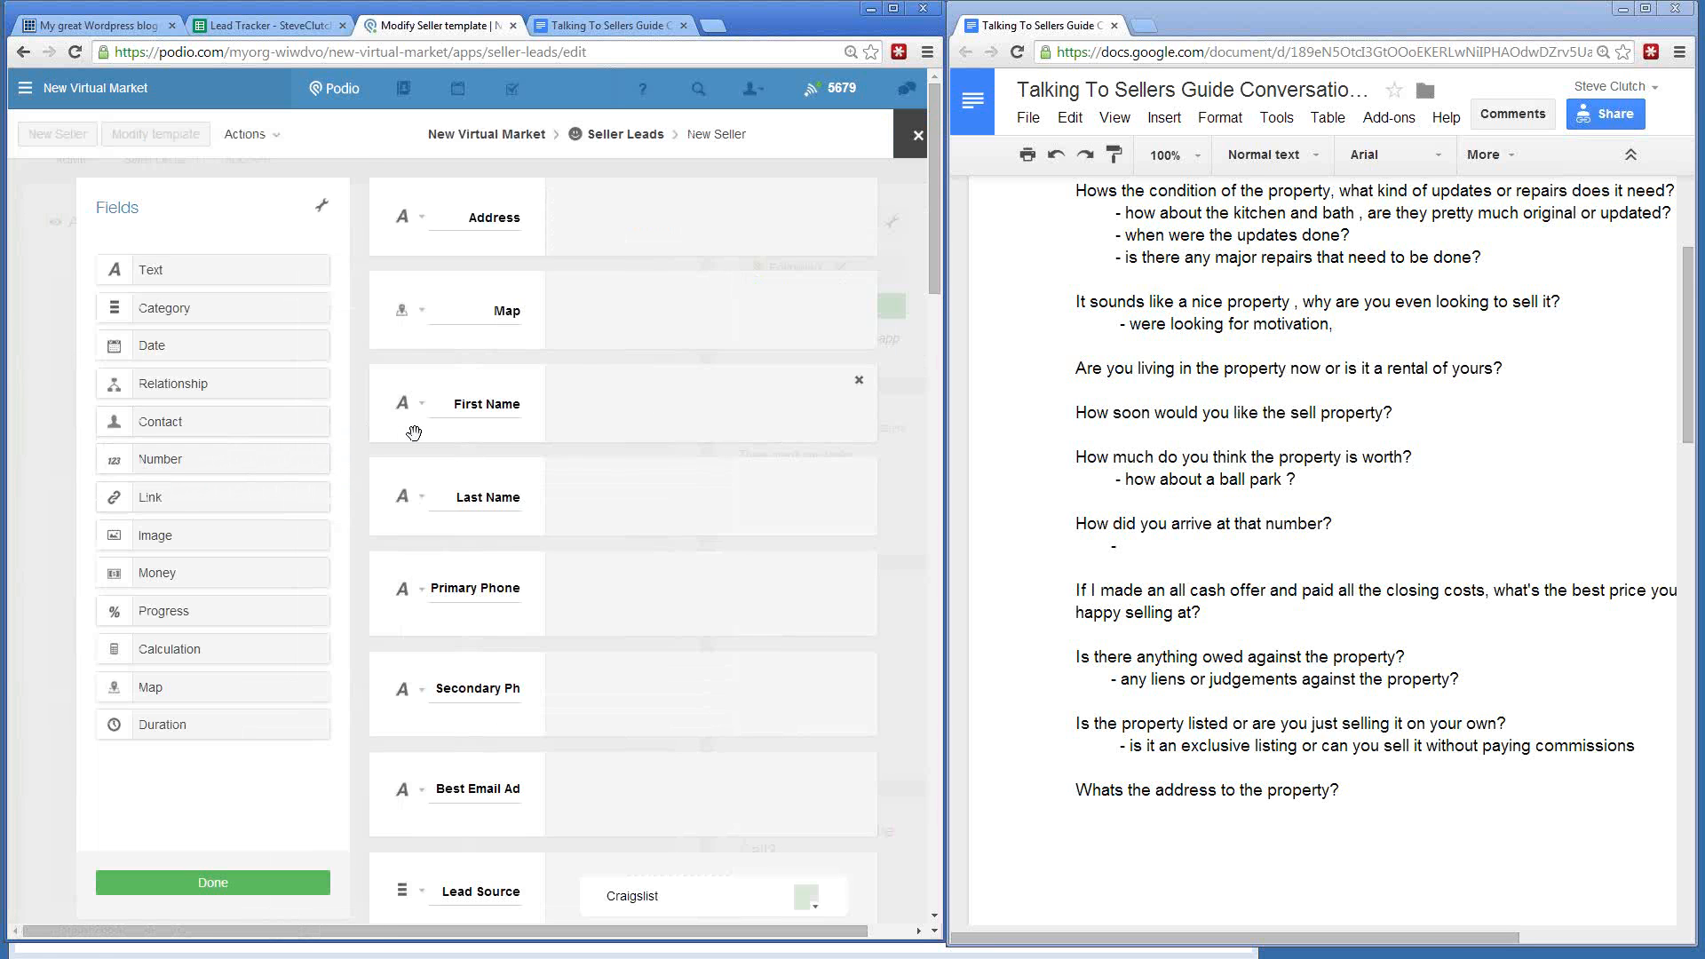
{"action": "scroll", "coordinate": [419, 442], "scroll_direction": "down", "scroll_amount": 2}
{"action": "scroll", "coordinate": [418, 442], "scroll_direction": "down", "scroll_amount": 15}
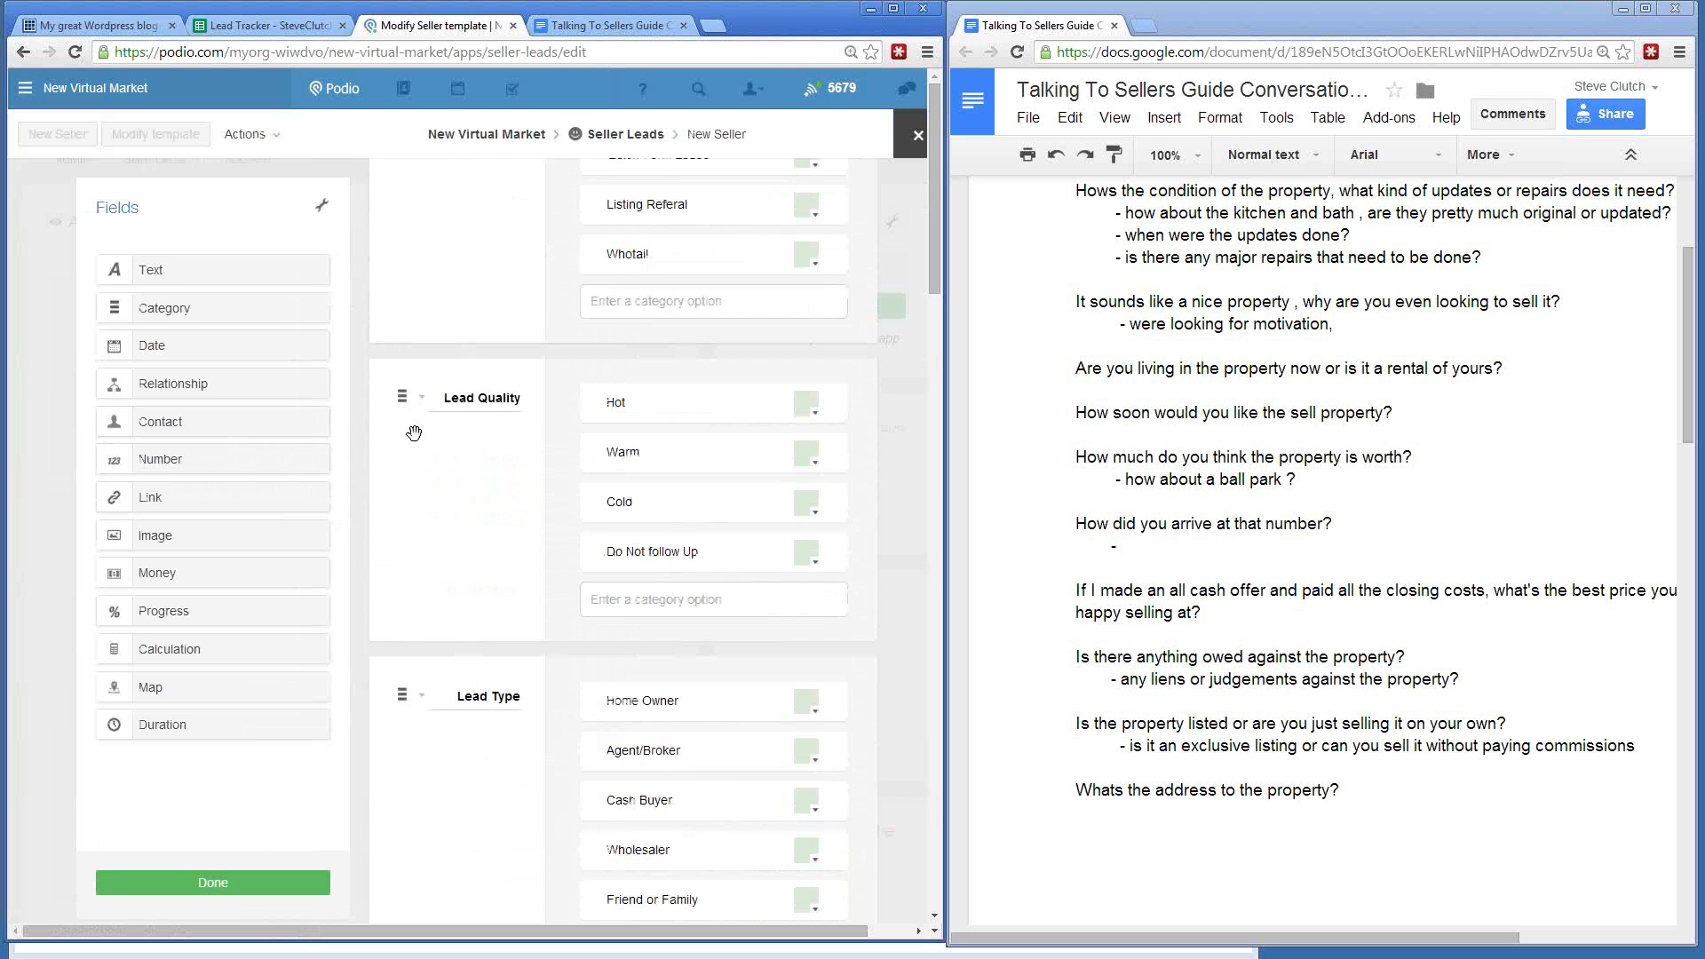
{"action": "scroll", "coordinate": [414, 433], "scroll_direction": "down", "scroll_amount": 10}
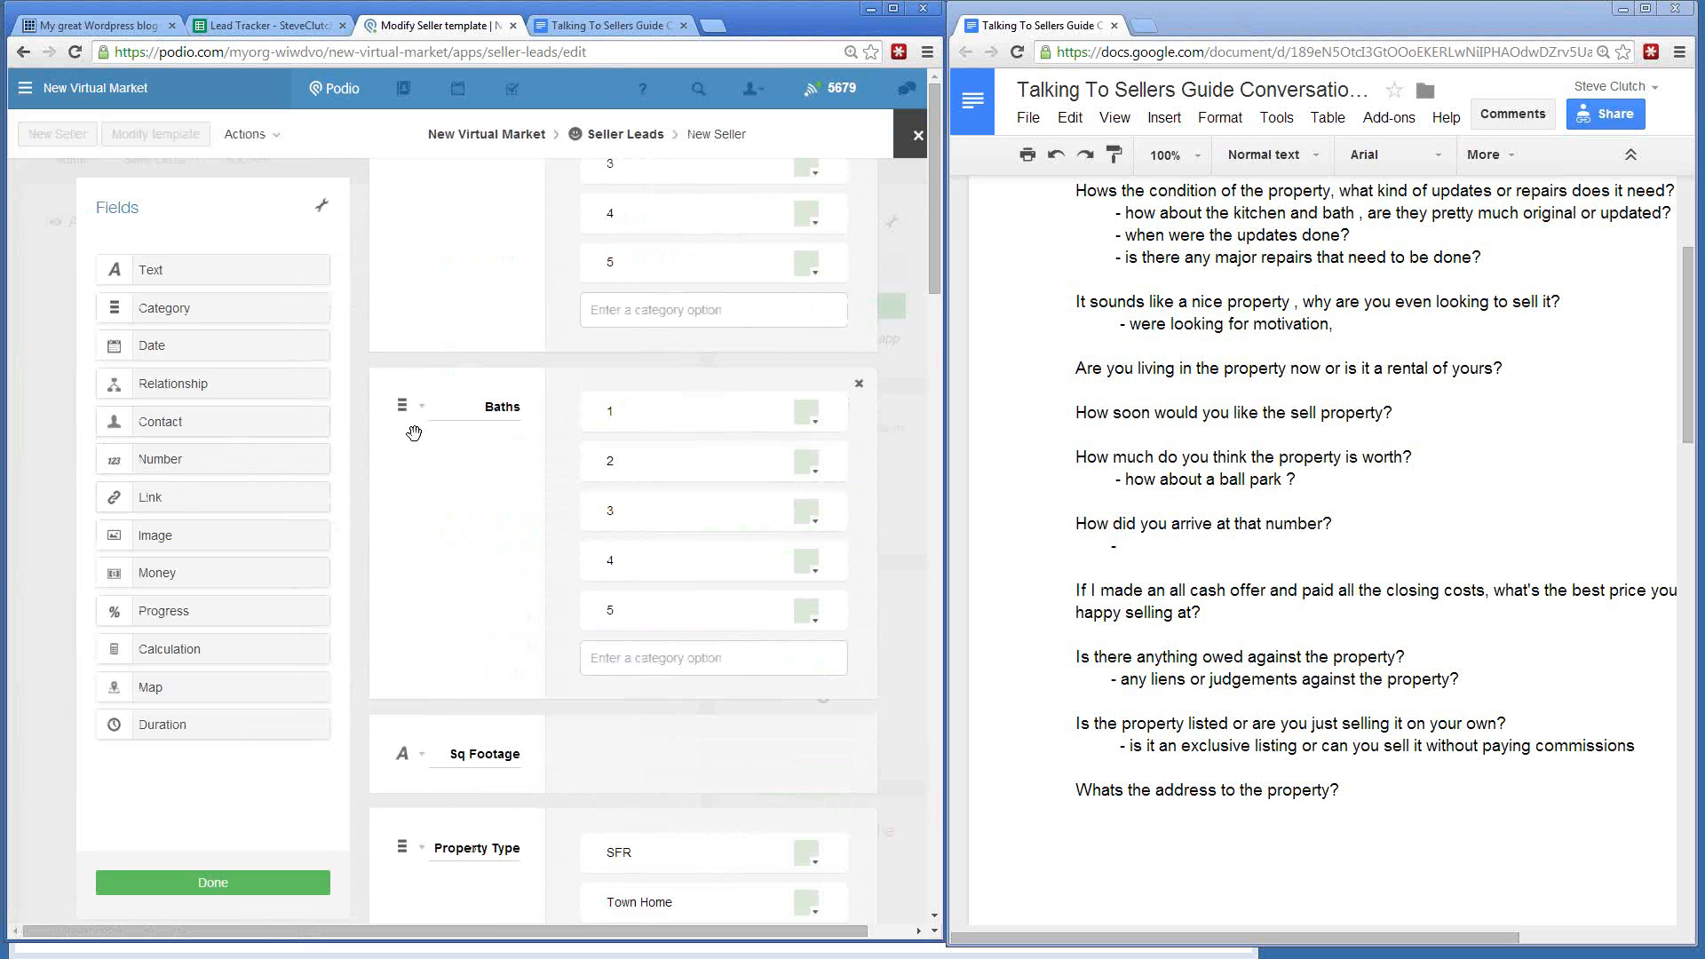
{"action": "scroll", "coordinate": [403, 429], "scroll_direction": "down", "scroll_amount": 3}
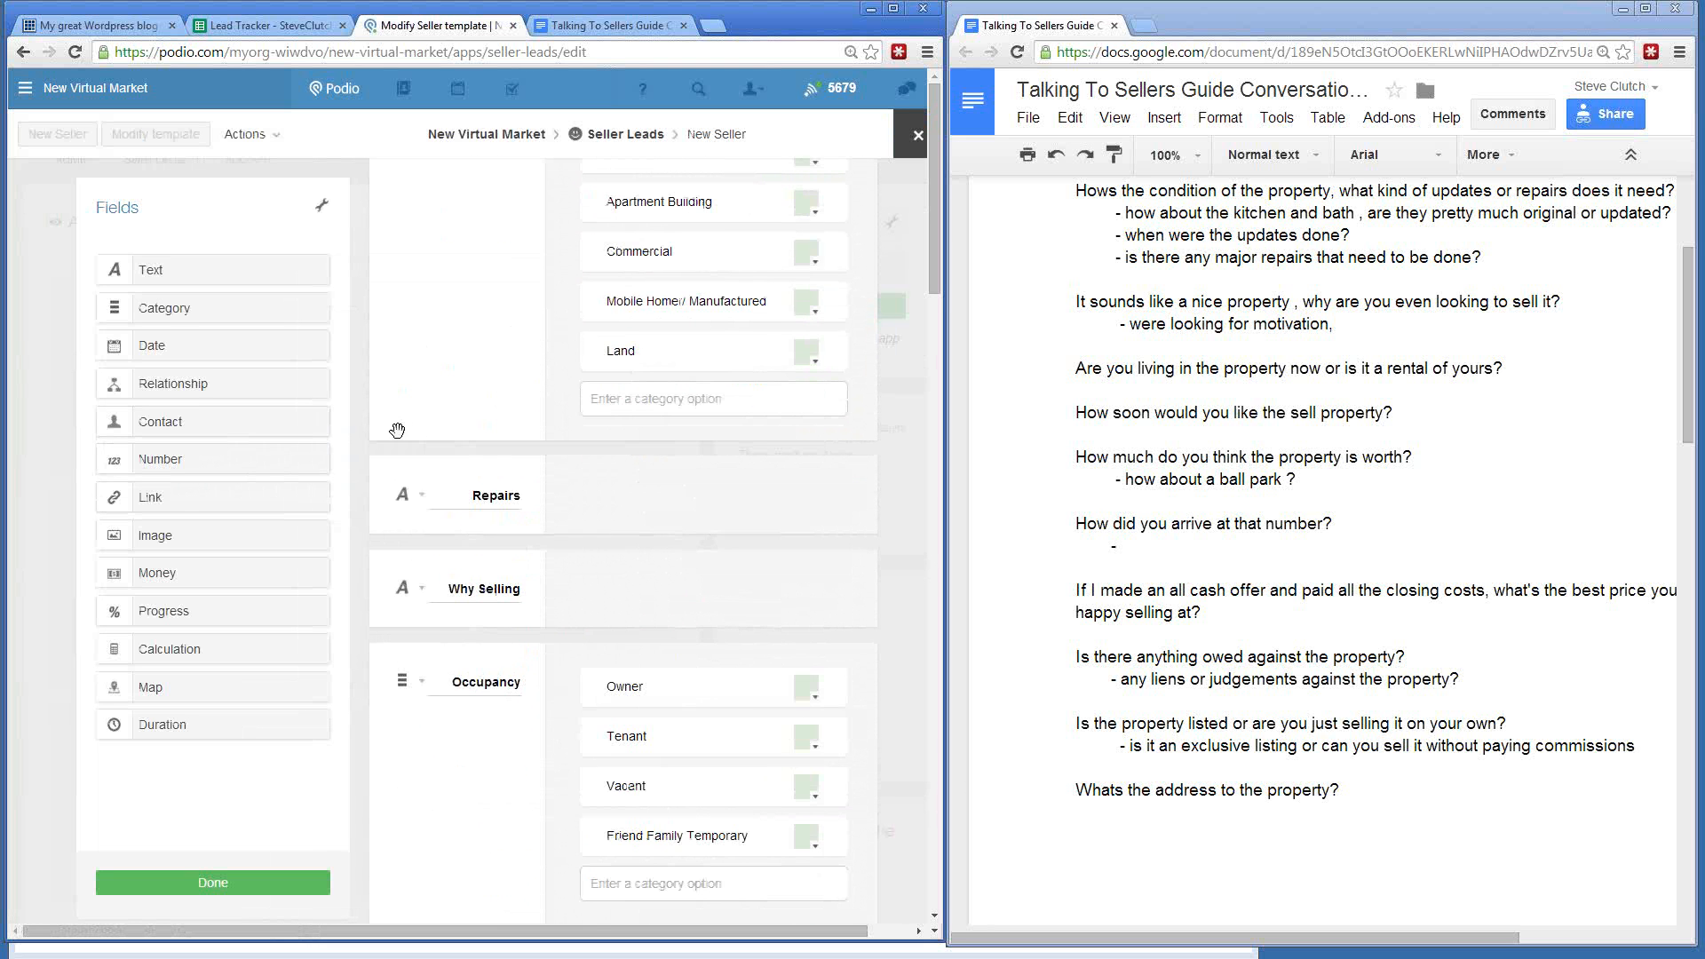
{"action": "left_click", "coordinate": [405, 496]}
{"action": "left_click", "coordinate": [334, 656]}
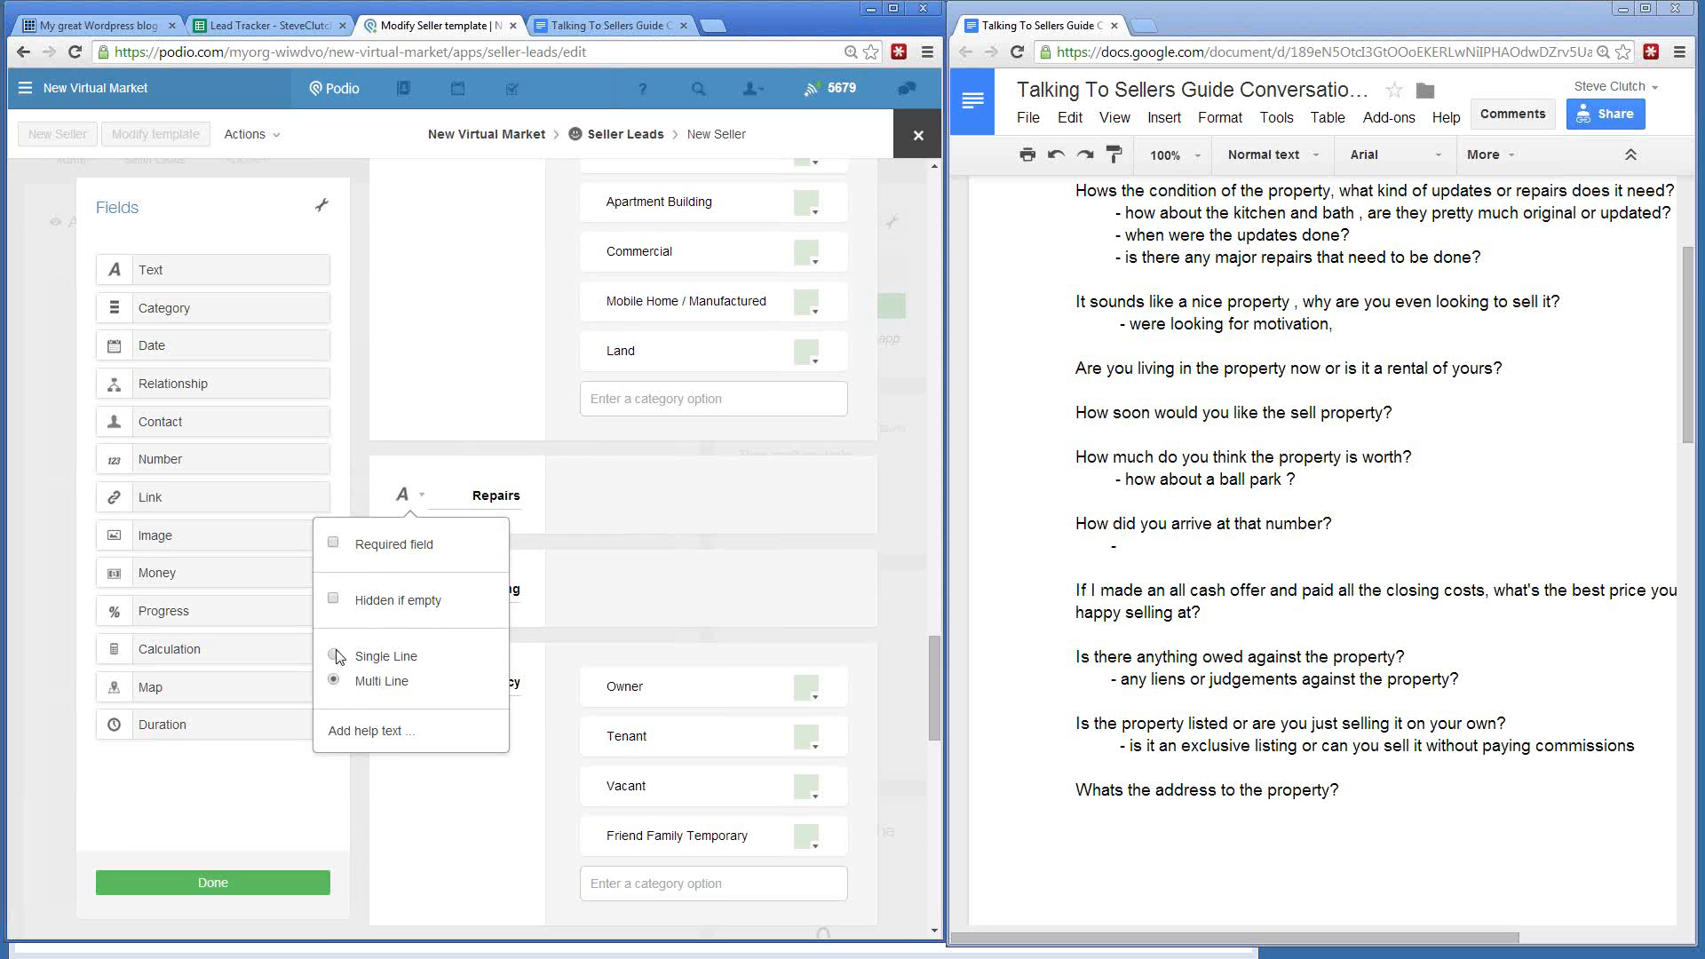
{"action": "left_click", "coordinate": [373, 474]}
- Close the Why Selling settings, stay in the editor, and save the template with Done
{"action": "scroll", "coordinate": [373, 475], "scroll_direction": "down", "scroll_amount": 2}
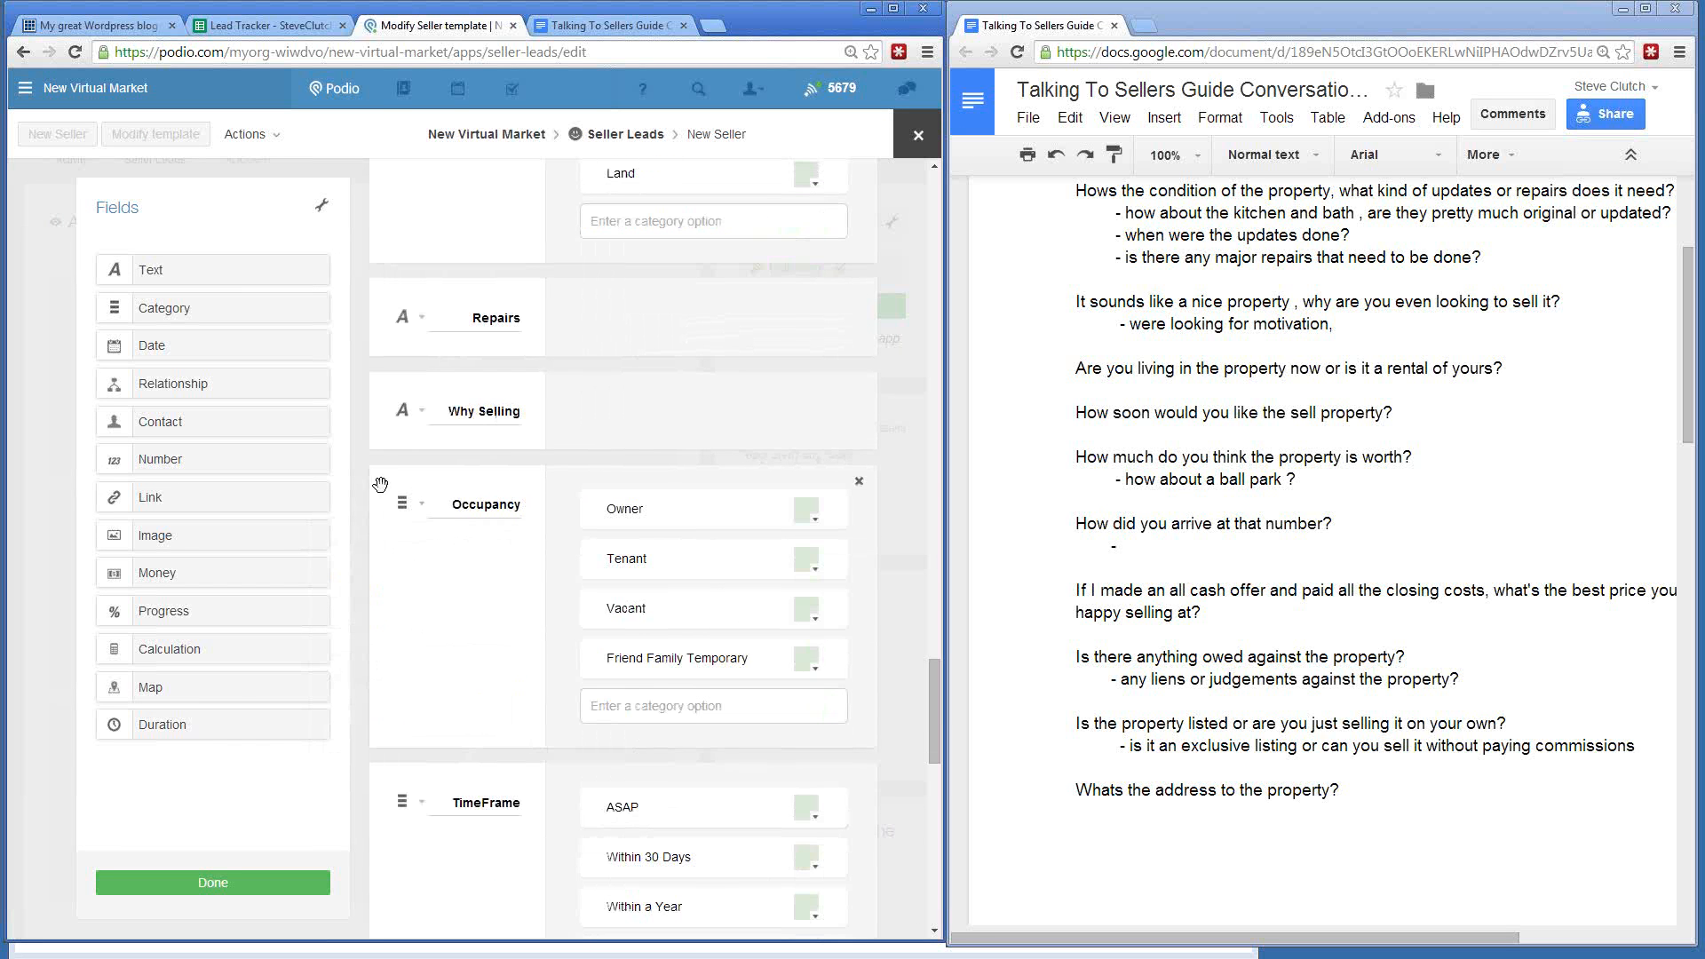
{"action": "left_click", "coordinate": [405, 415]}
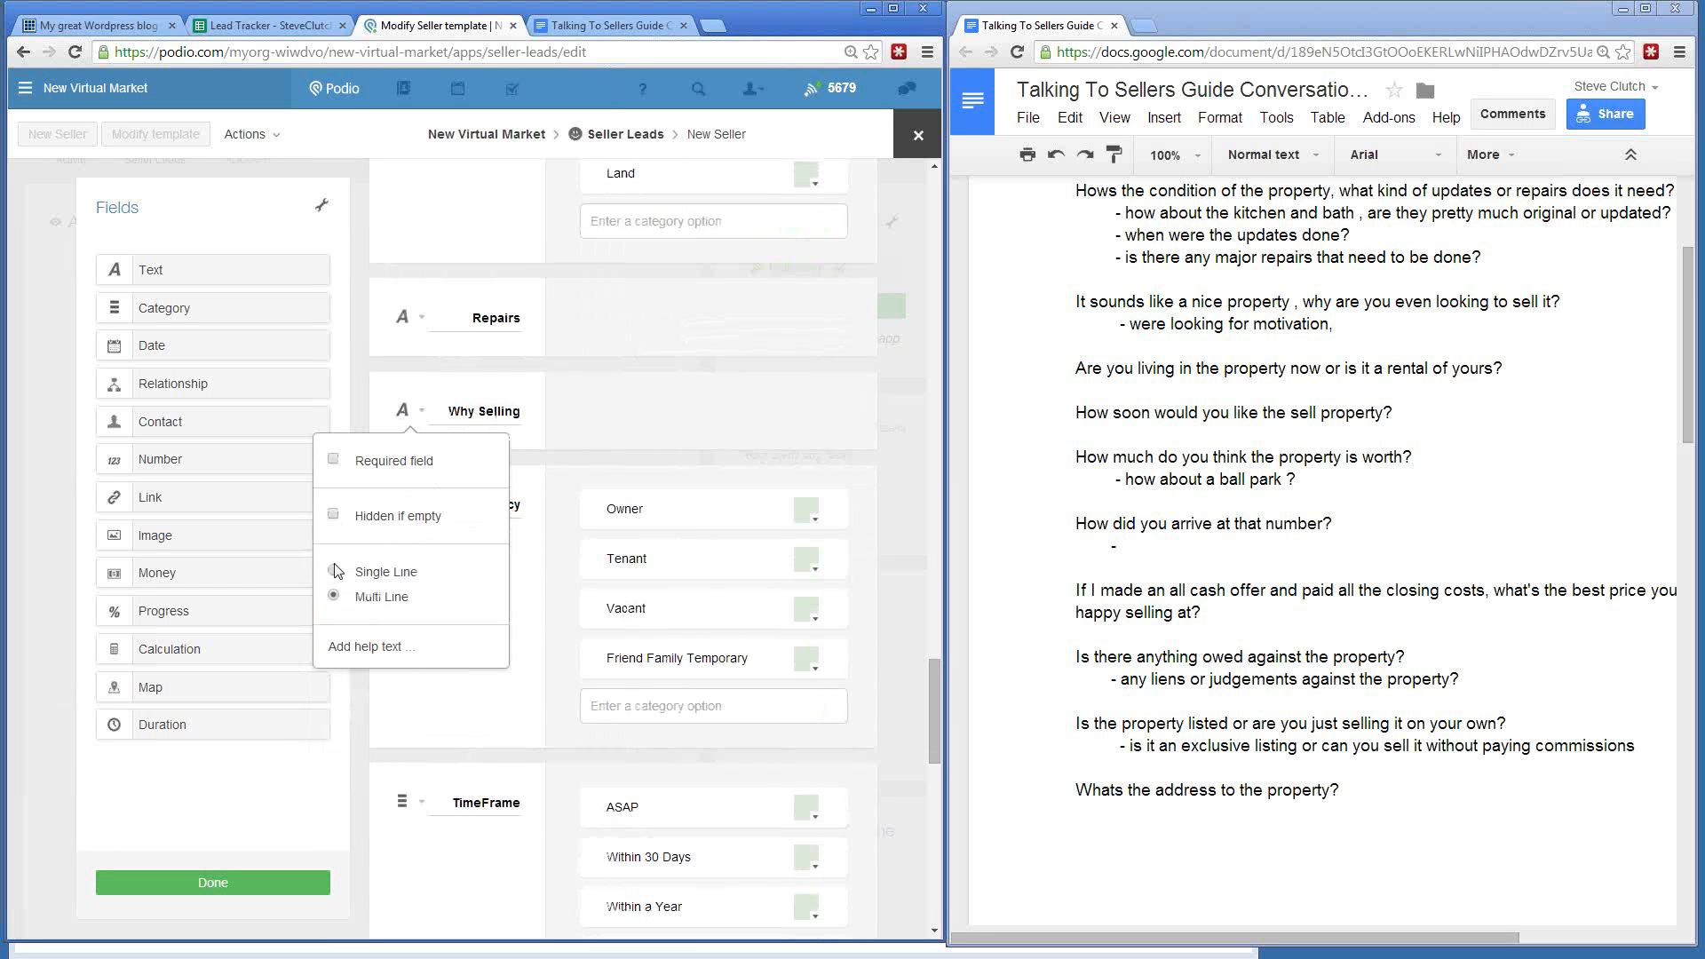
{"action": "key", "text": "Escape"}
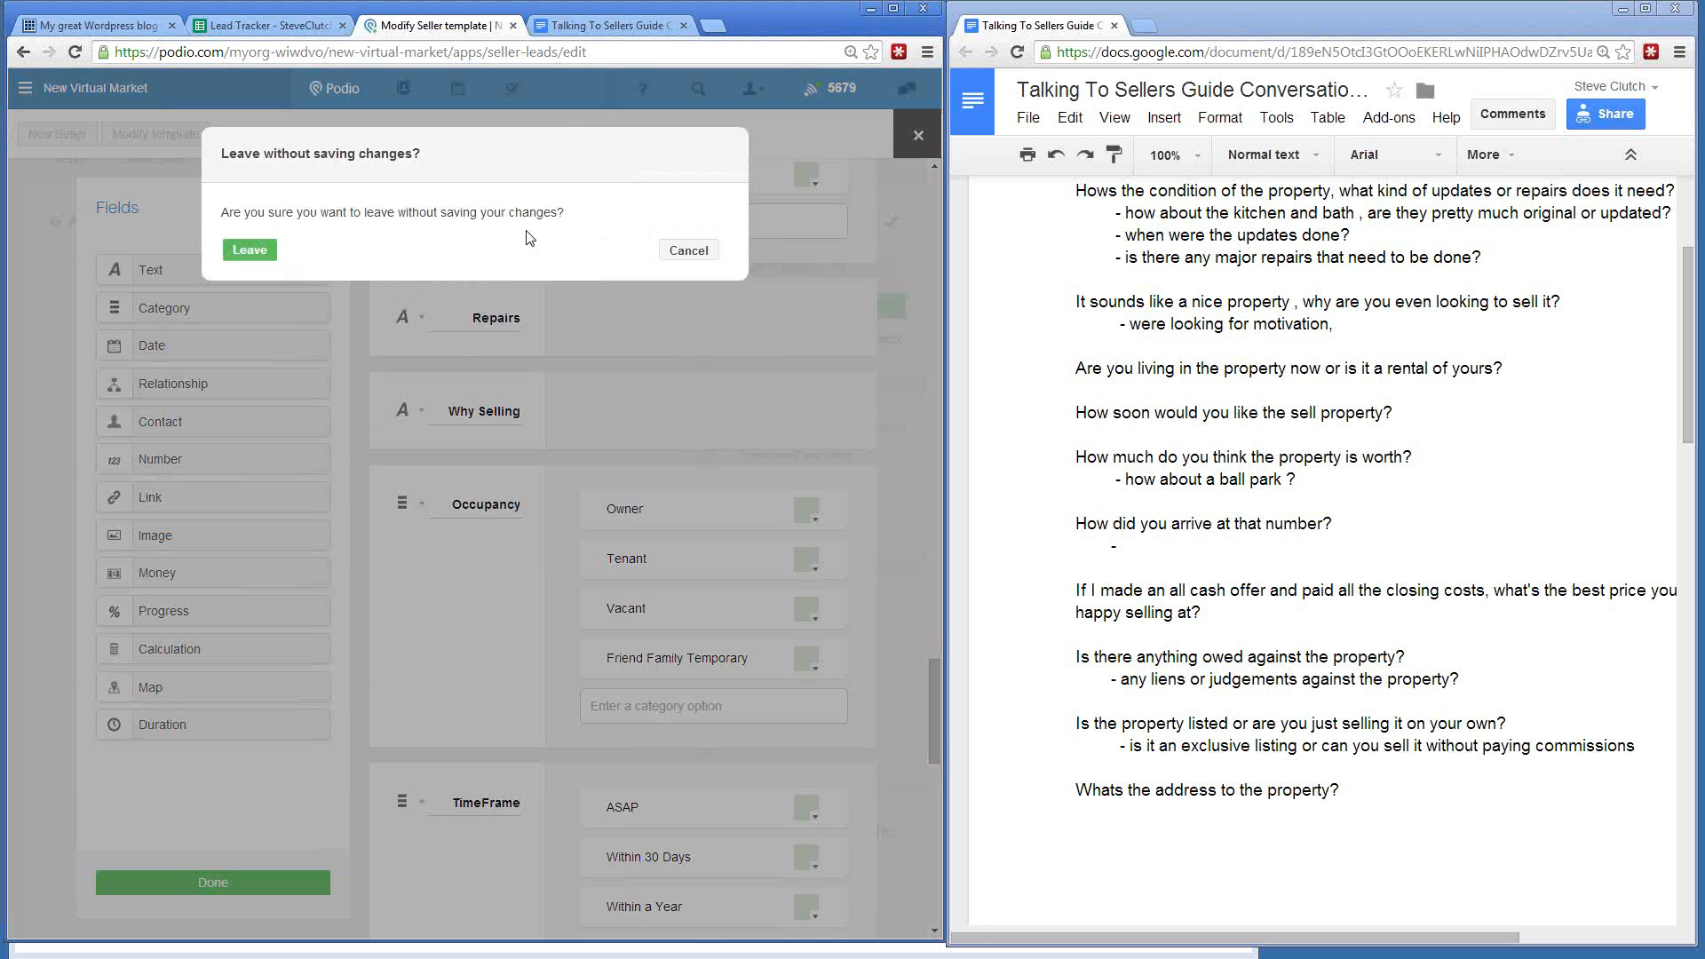
{"action": "left_click", "coordinate": [666, 251]}
{"action": "key", "text": "Escape"}
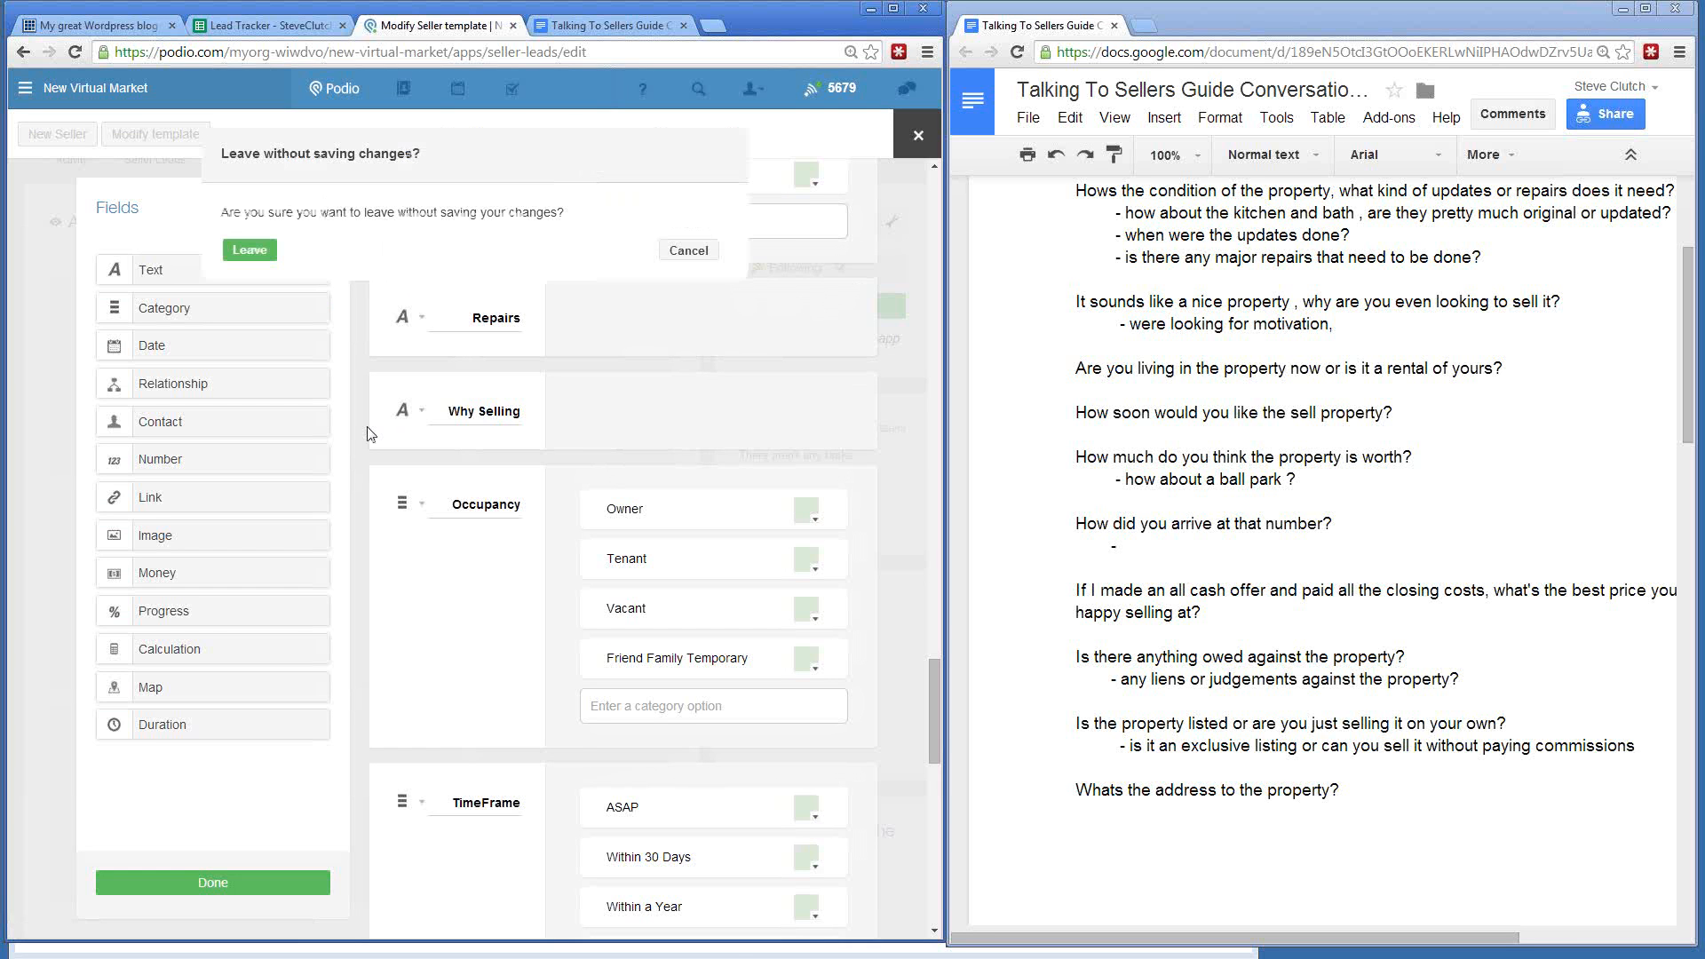
{"action": "left_click", "coordinate": [685, 251]}
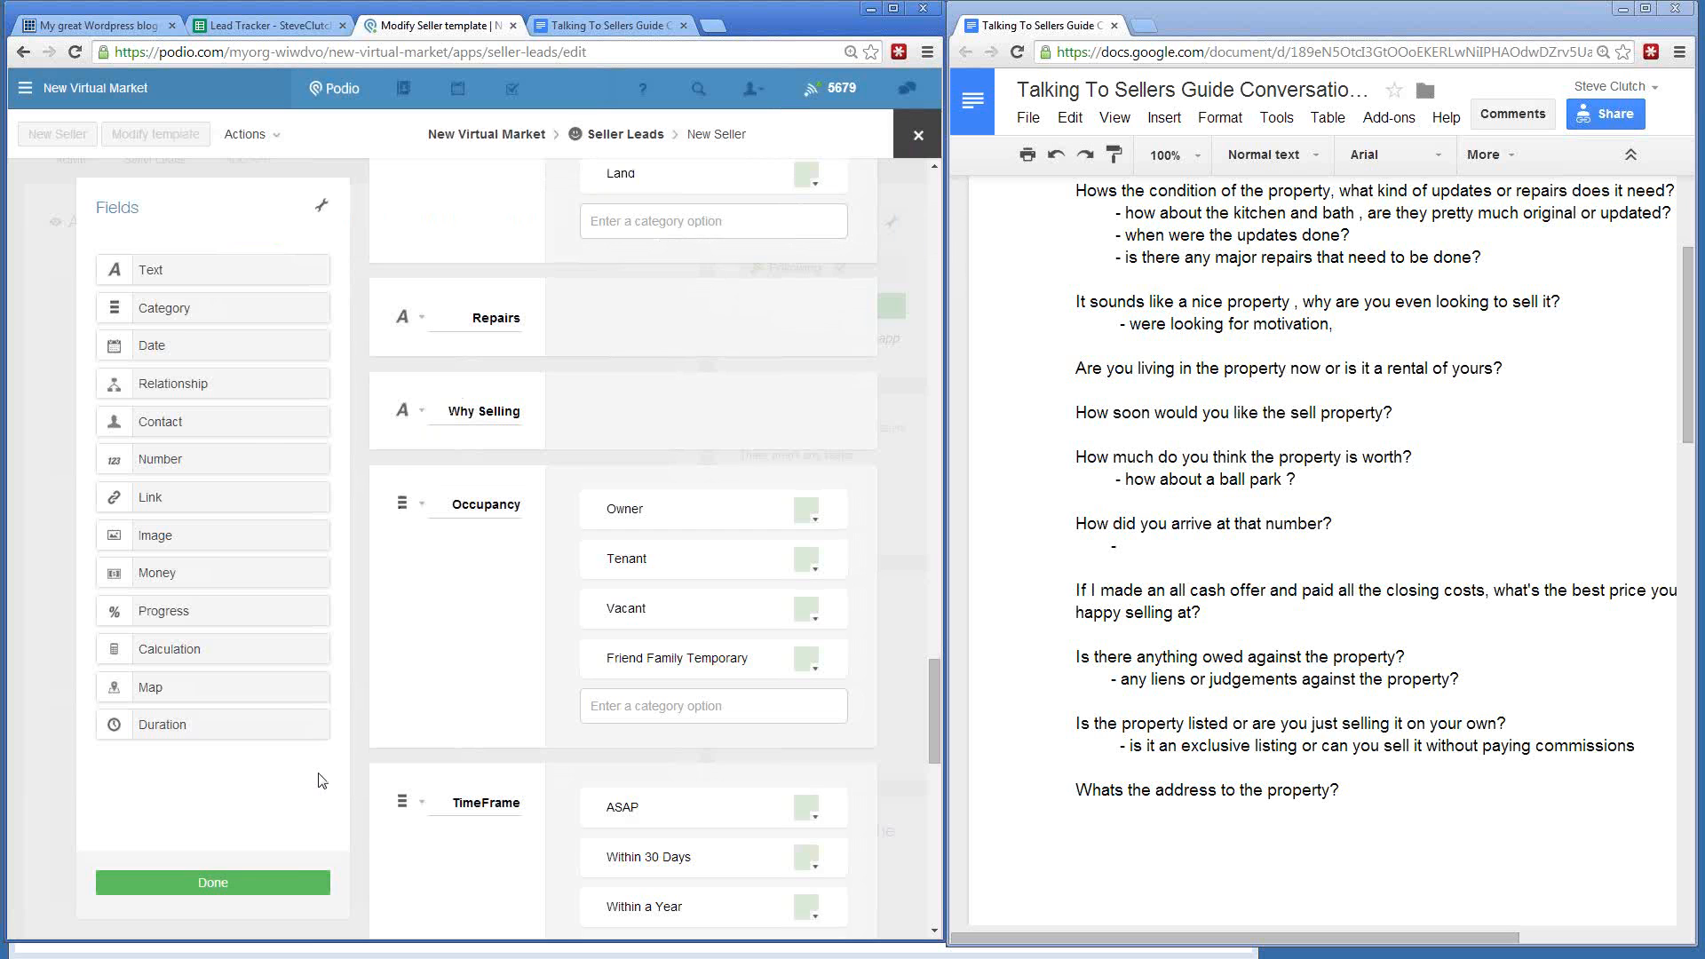
{"action": "left_click", "coordinate": [284, 883]}
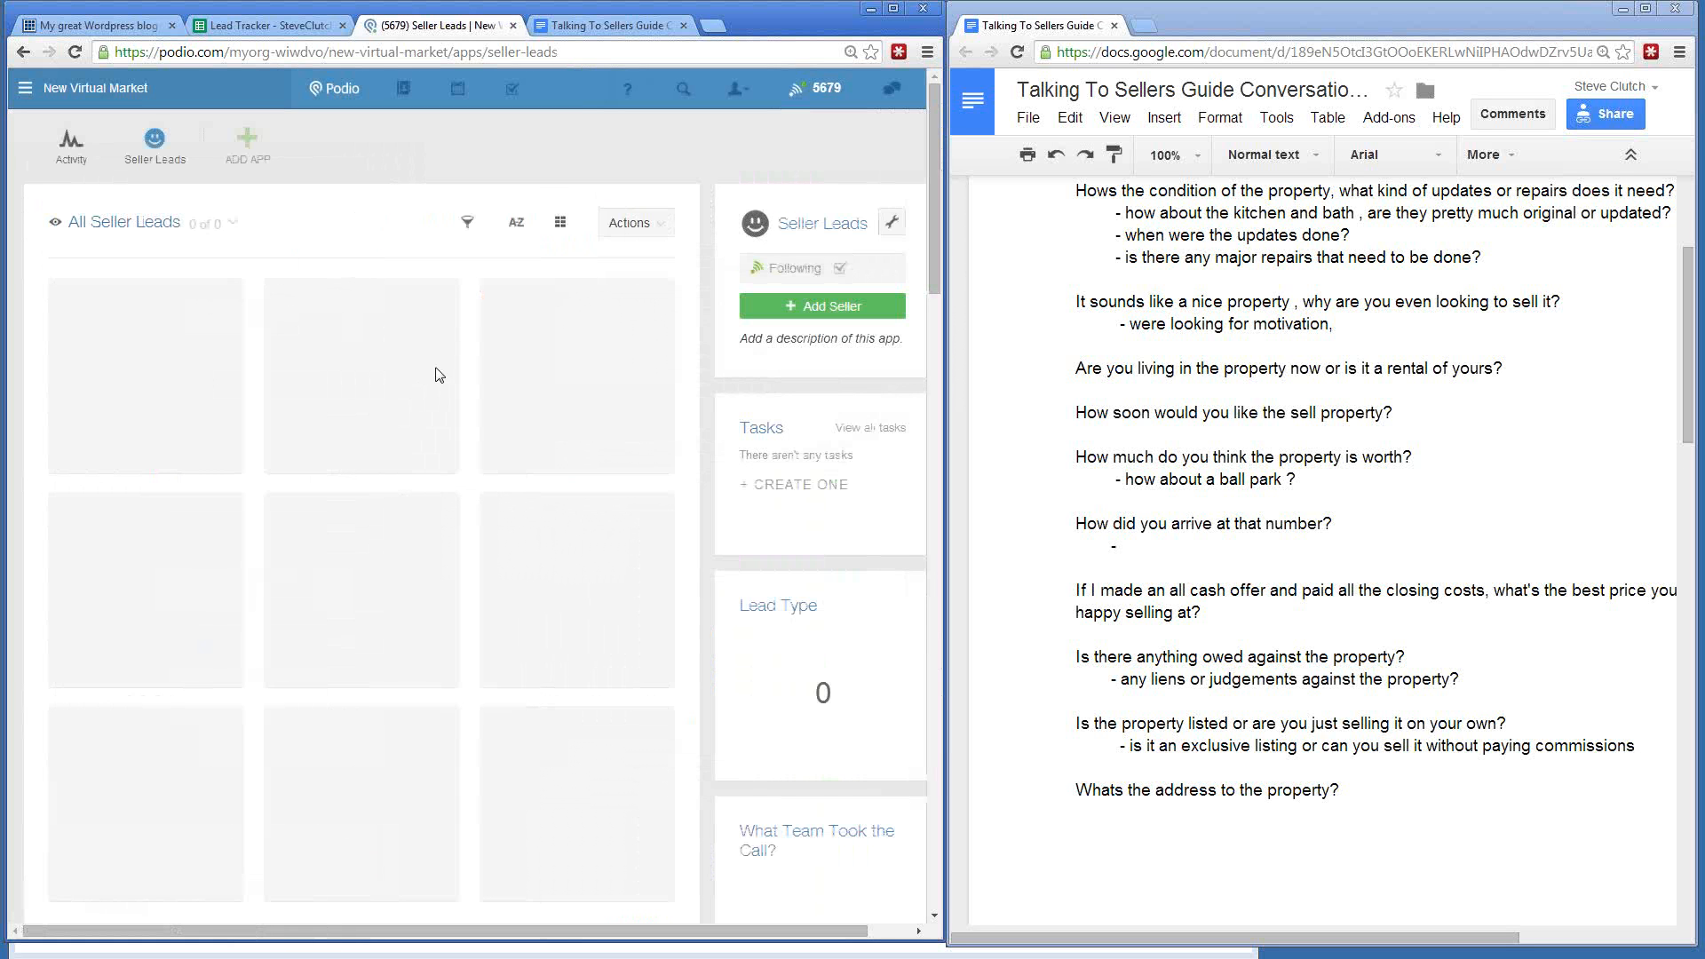
- Copy the Shareable Link from the Seller Leads Webform settings
{"action": "left_click", "coordinate": [892, 223]}
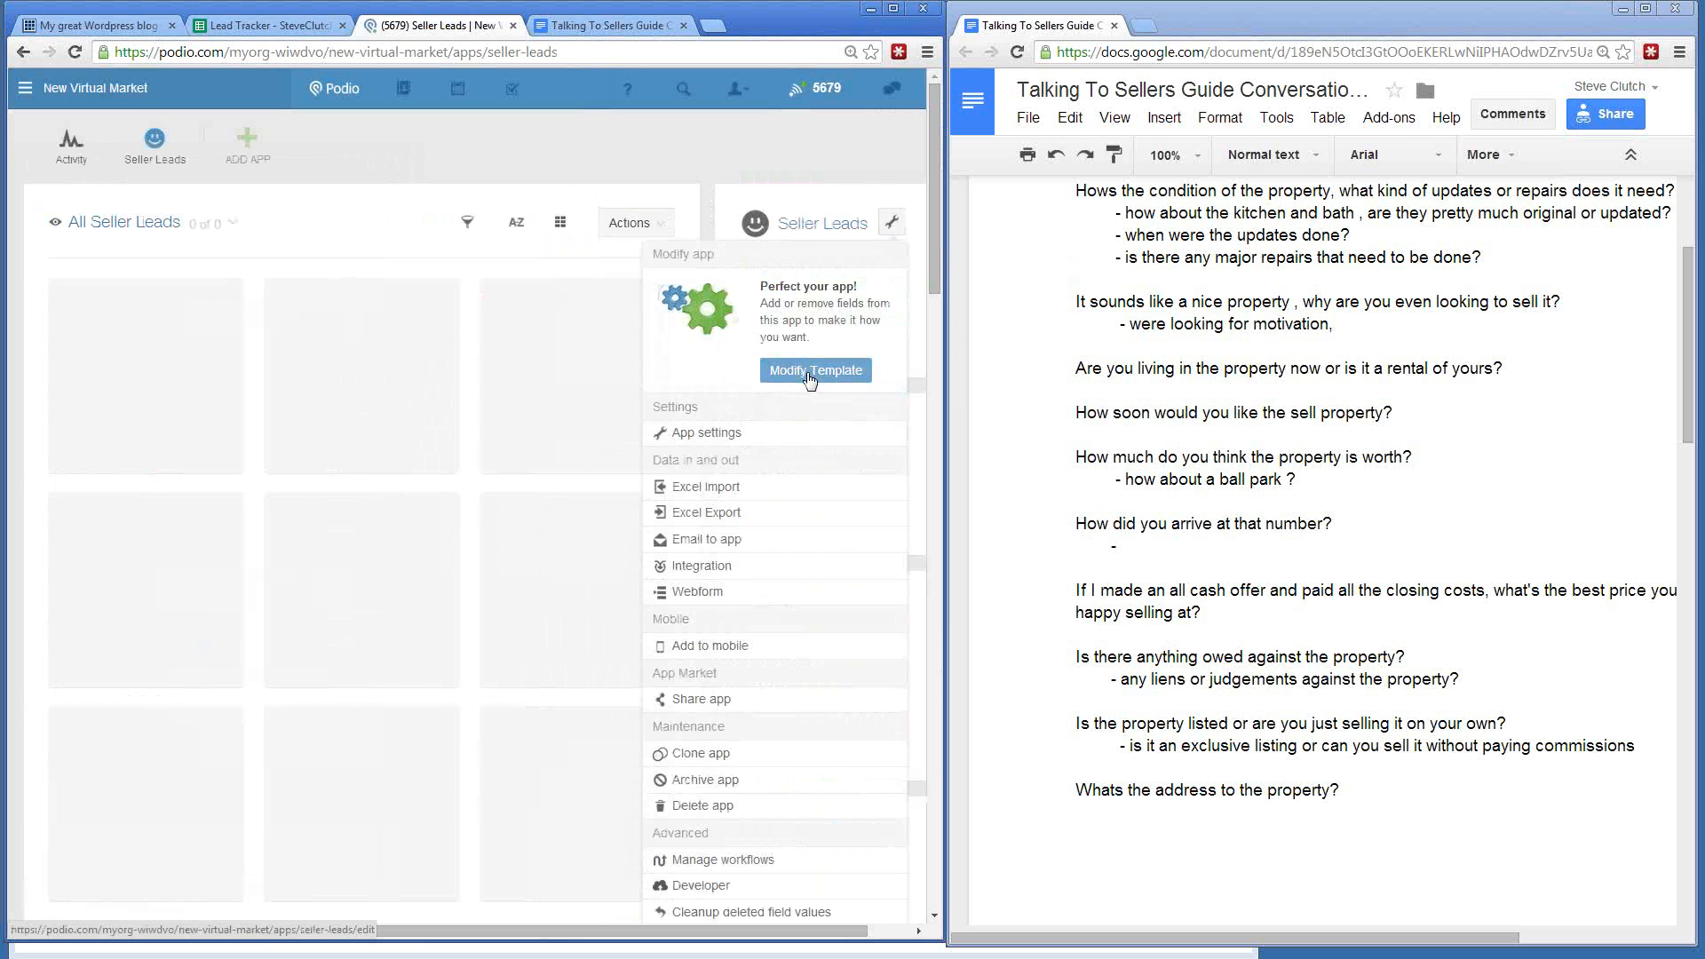
{"action": "left_click", "coordinate": [710, 597]}
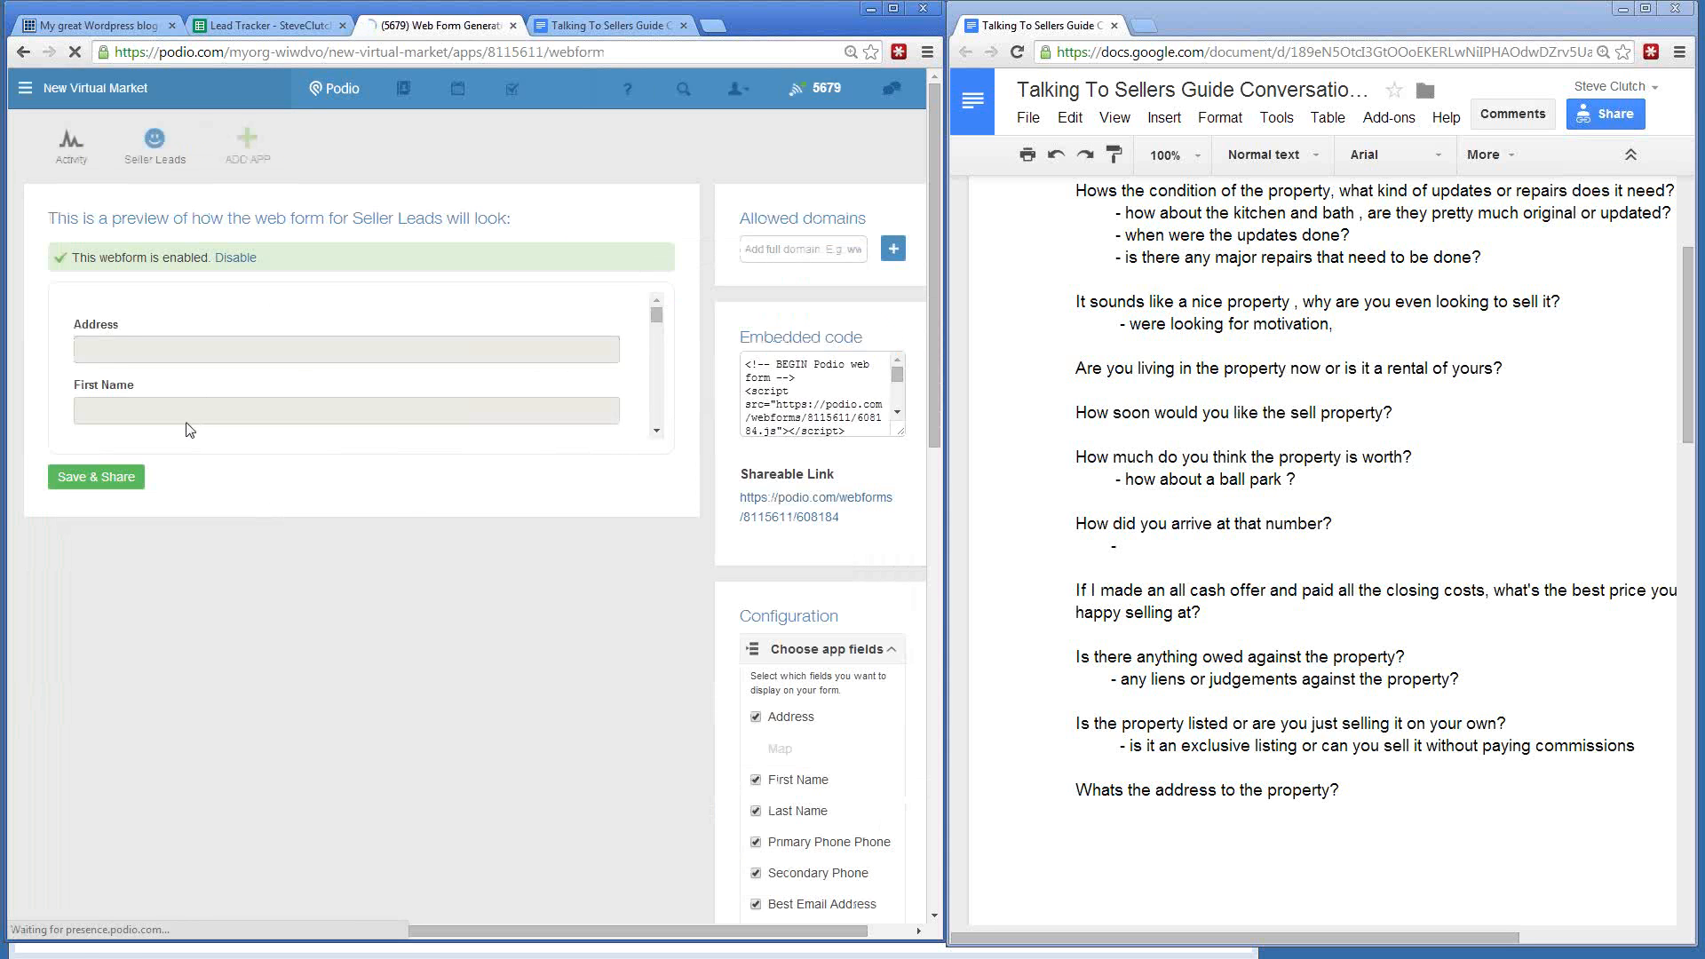
{"action": "left_click_drag", "start_coordinate": [841, 515], "coordinate": [737, 495]}
{"action": "key", "text": "ctrl+c"}
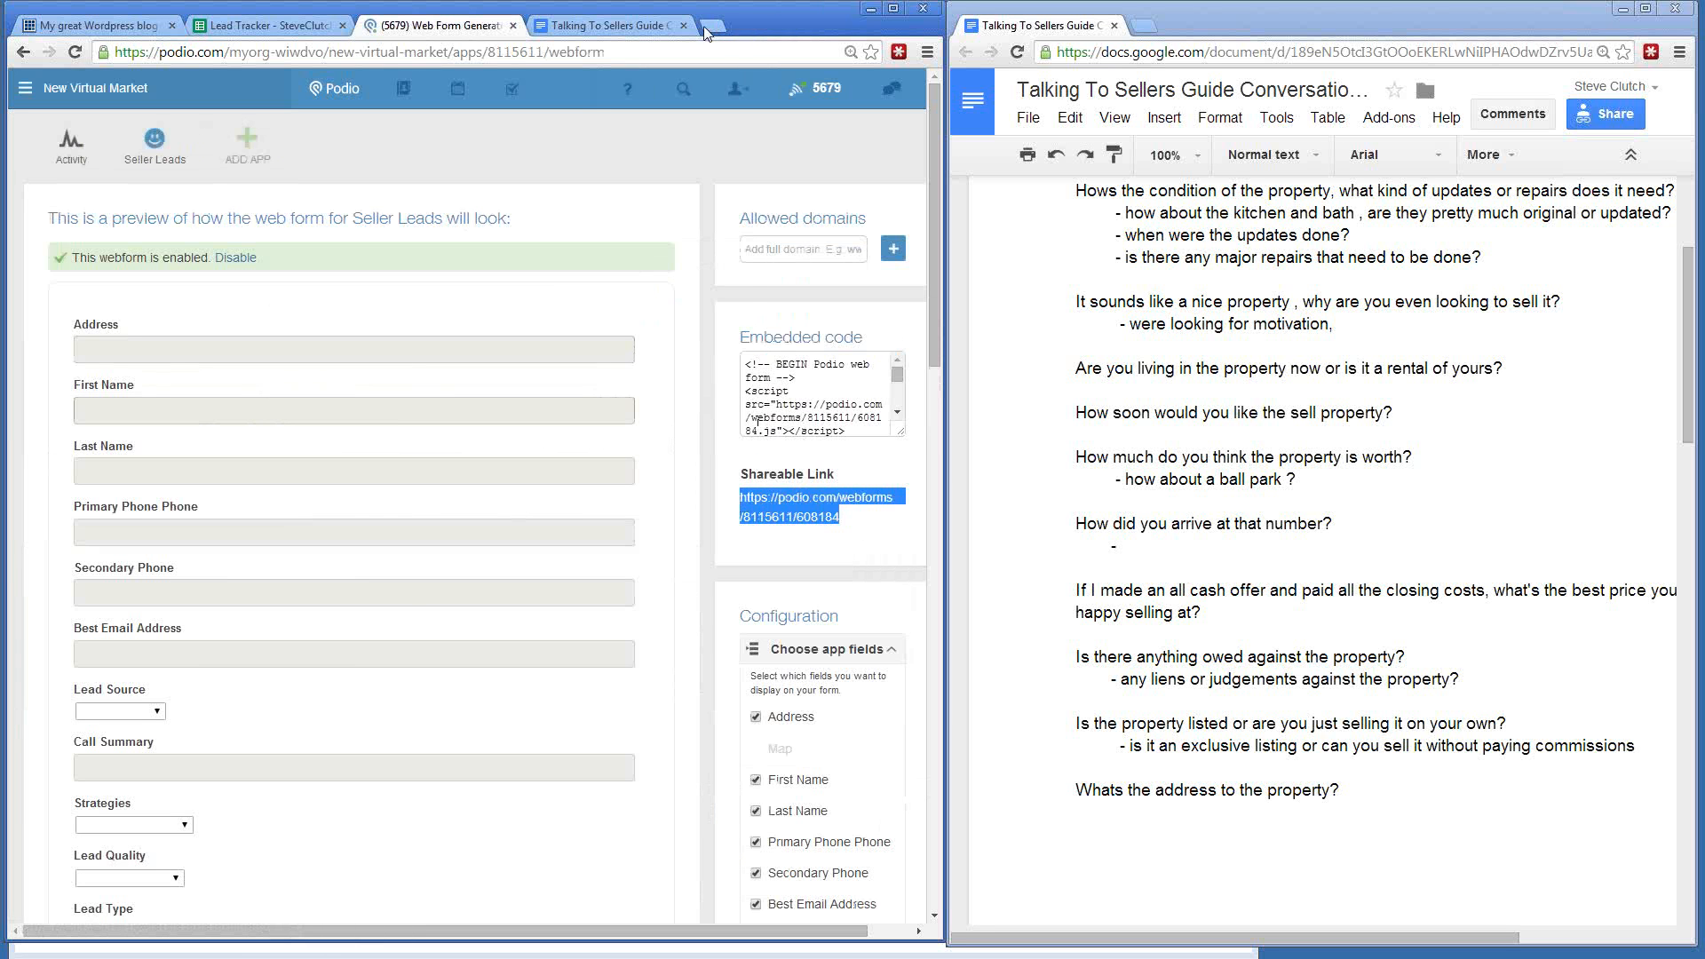
- Load the live web form in a new tab, check its Listed? choices, then return to the generator
{"action": "left_click", "coordinate": [712, 25]}
{"action": "key", "text": "ctrl+v"}
{"action": "key", "text": "Return"}
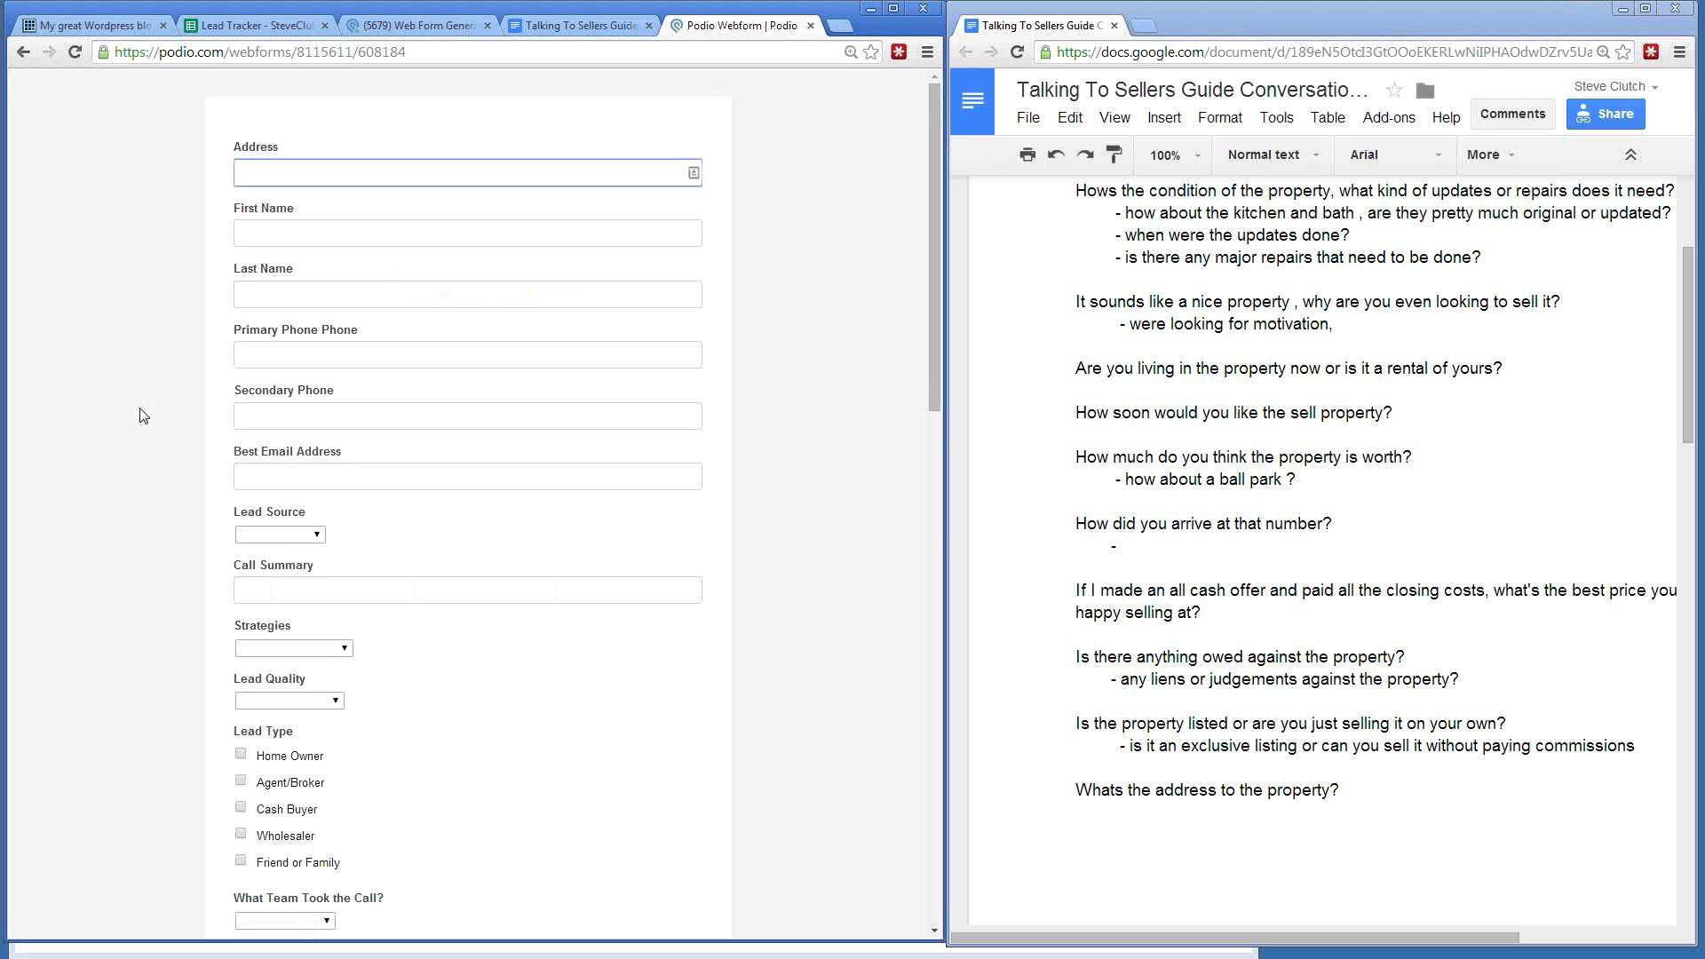
{"action": "scroll", "coordinate": [142, 415], "scroll_direction": "down", "scroll_amount": 15}
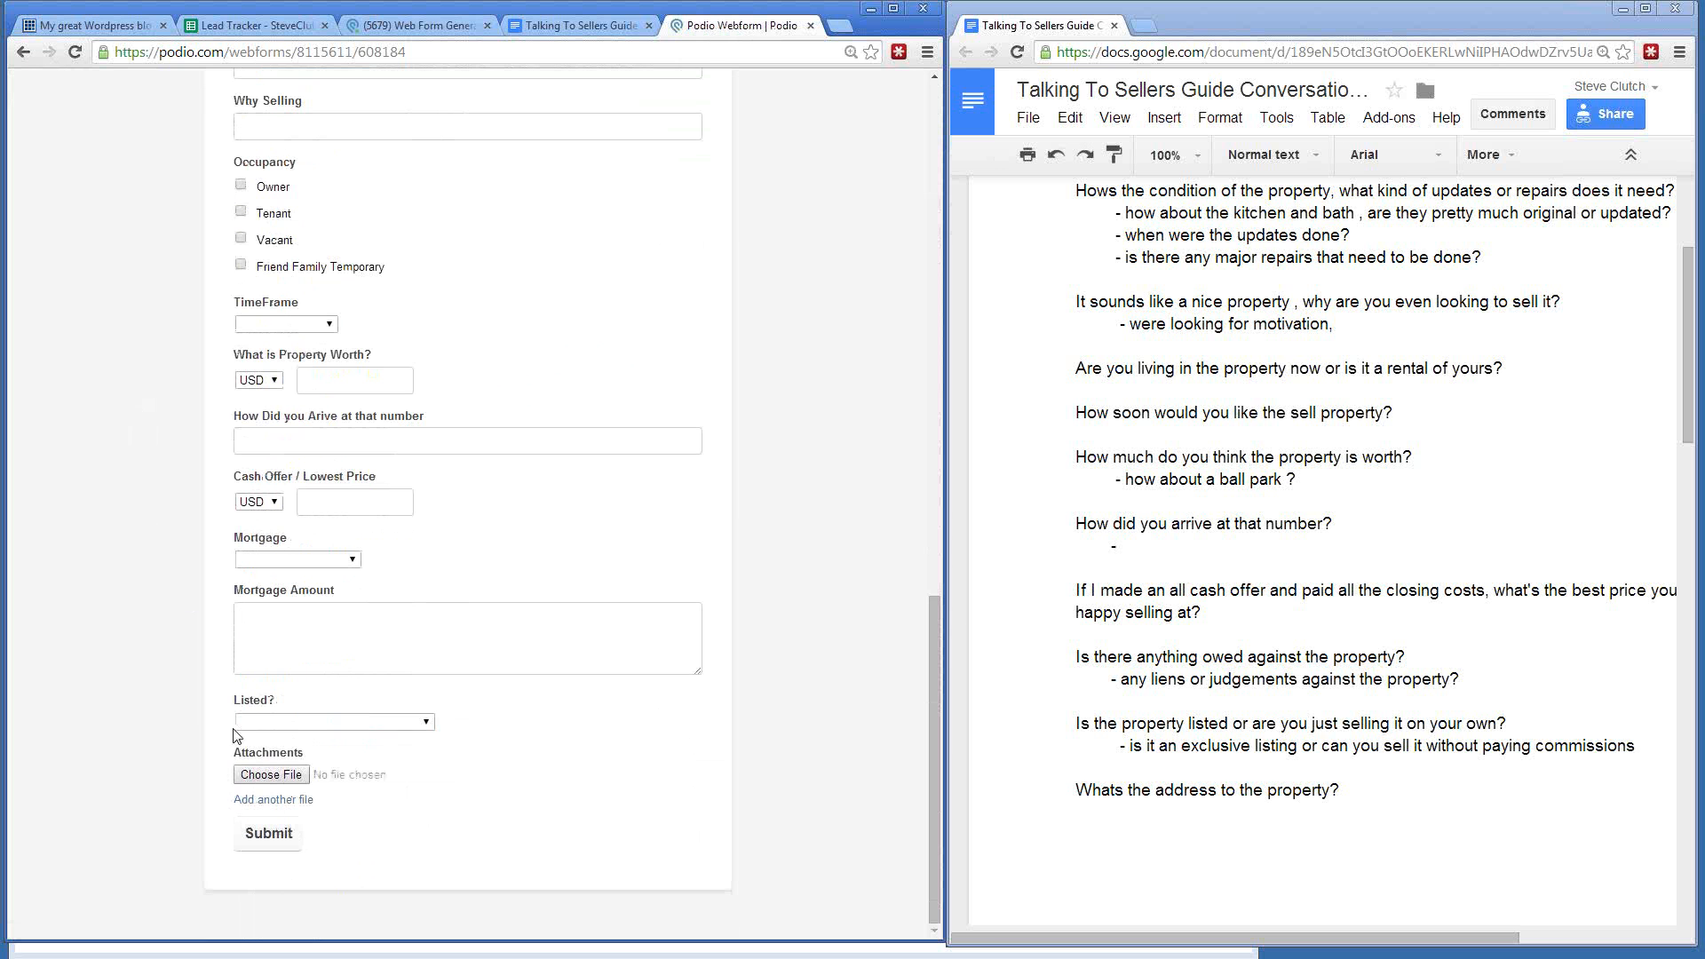
{"action": "left_click", "coordinate": [270, 722]}
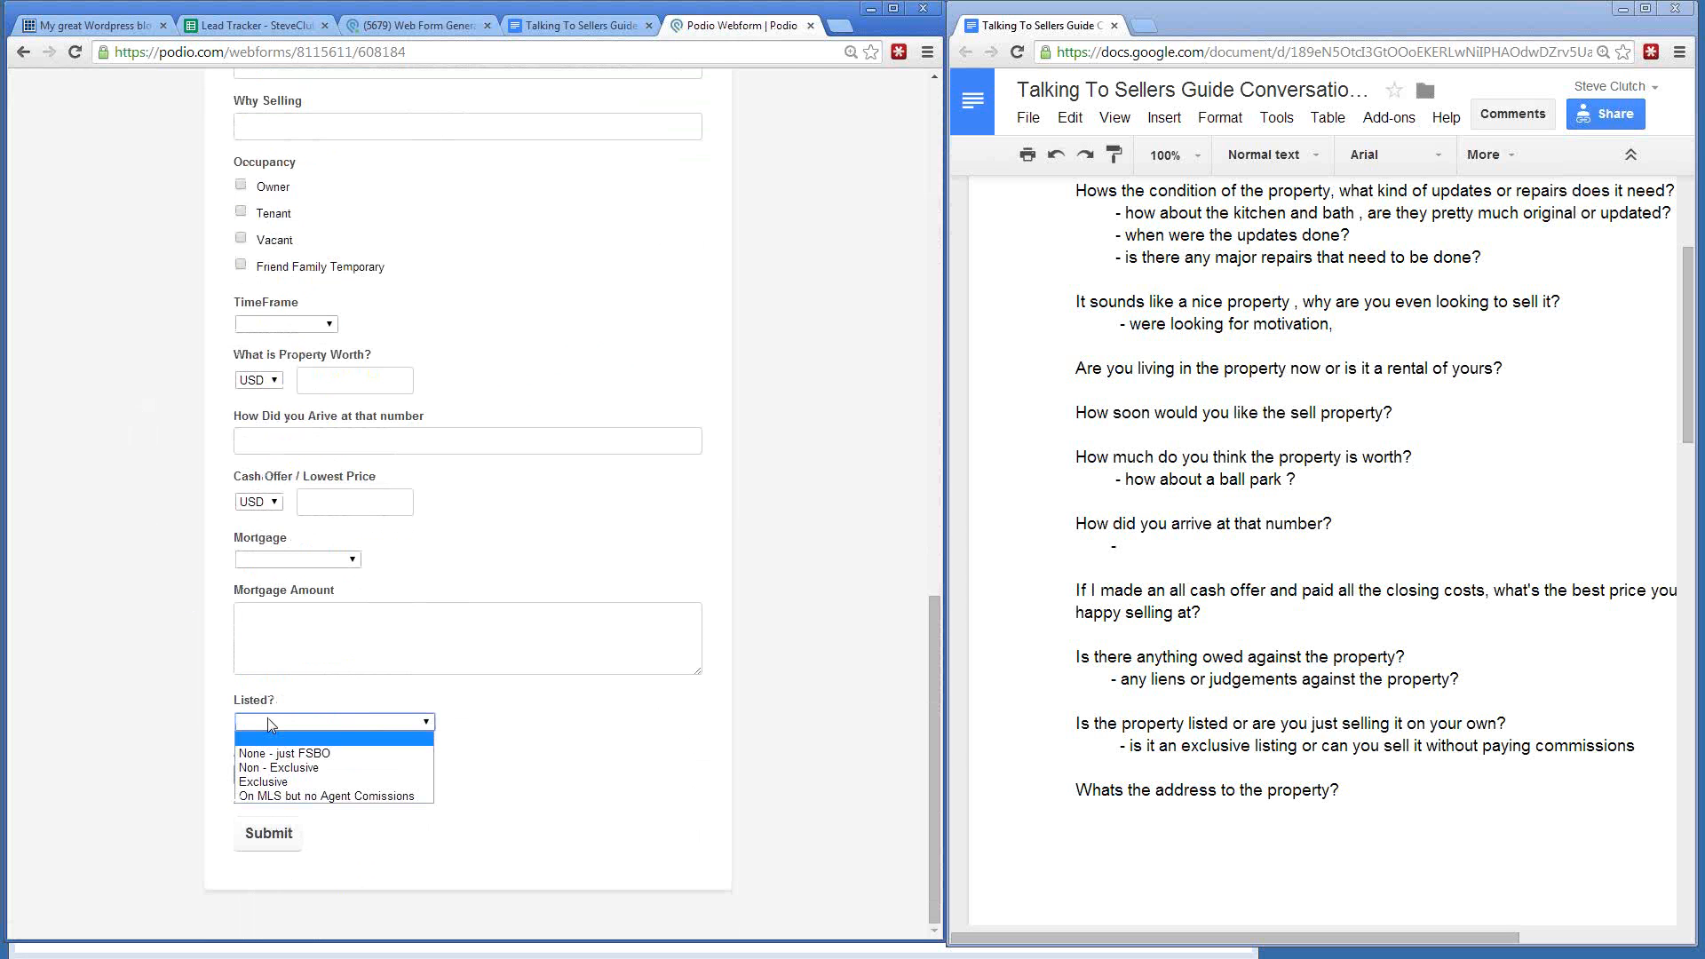
{"action": "left_click", "coordinate": [269, 718]}
{"action": "scroll", "coordinate": [200, 591], "scroll_direction": "up", "scroll_amount": 15}
{"action": "middle_click", "coordinate": [198, 580]}
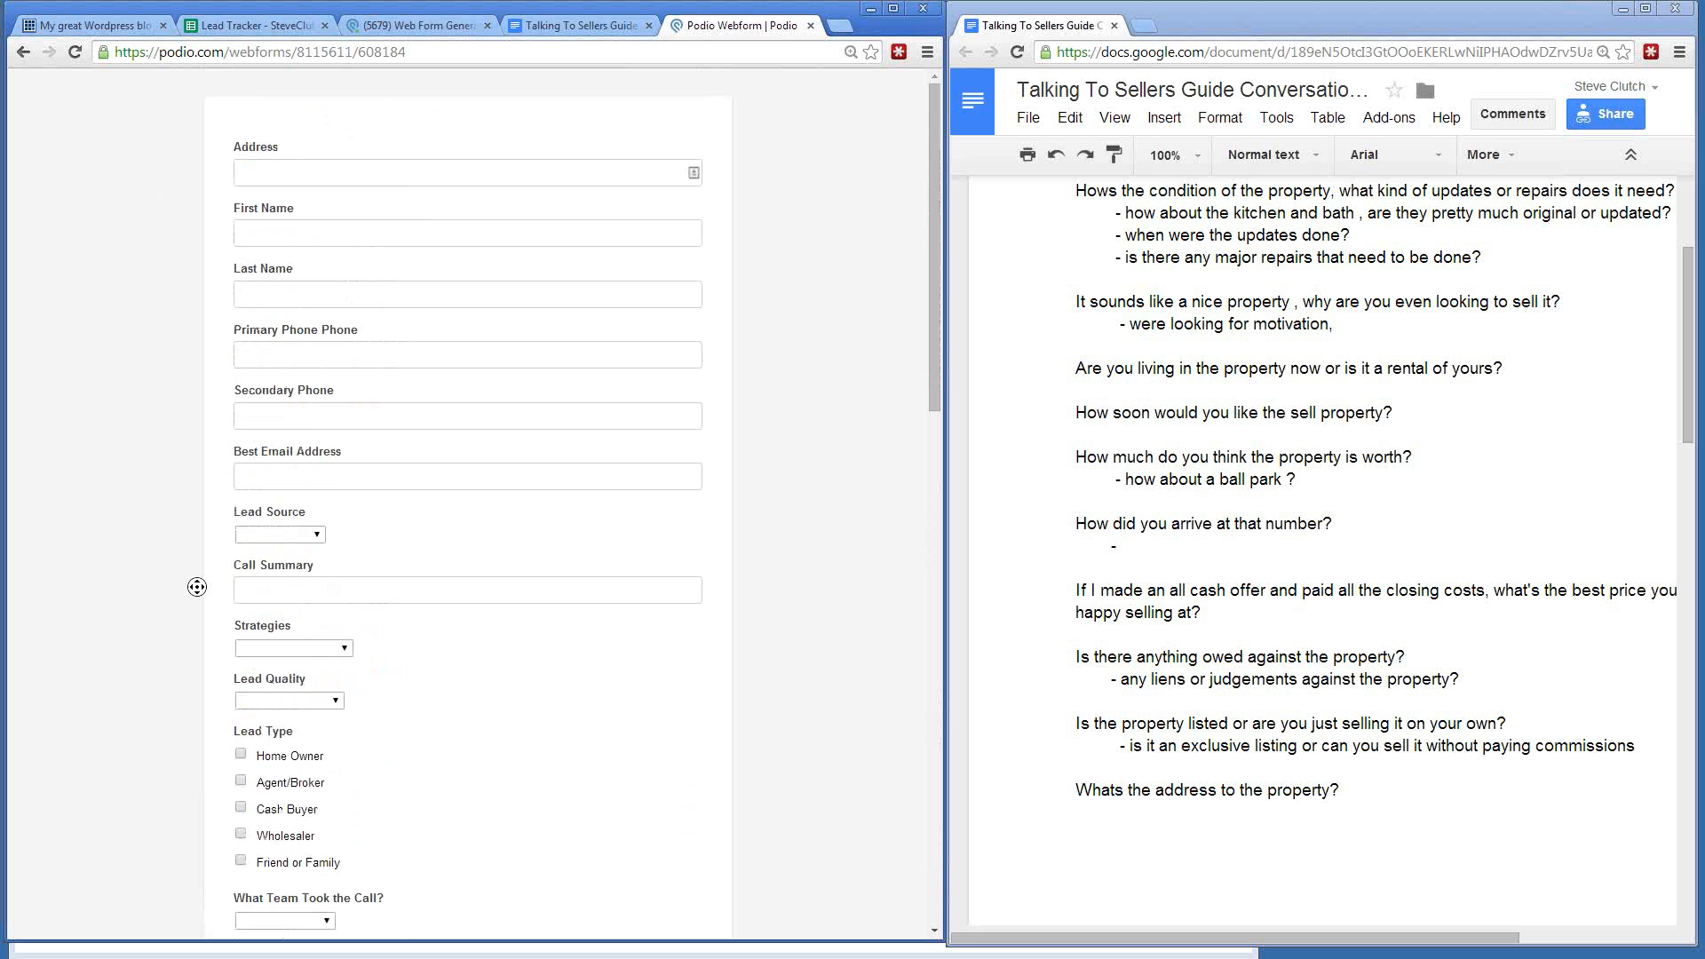
{"action": "middle_click", "coordinate": [197, 587]}
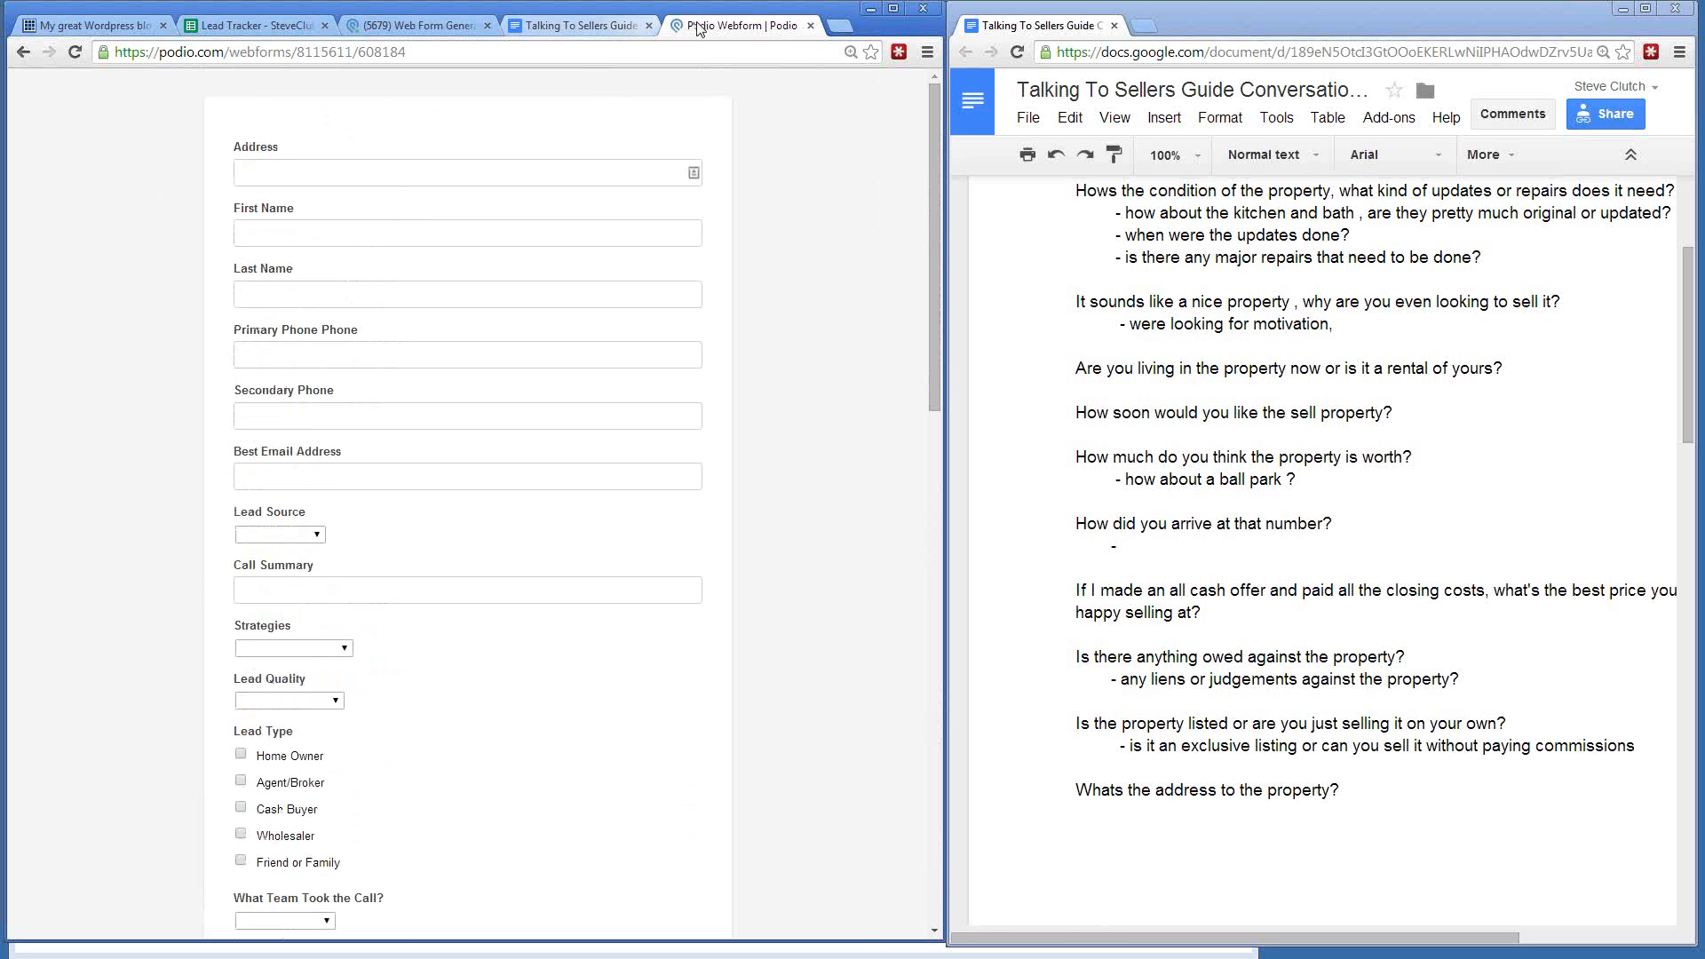
{"action": "left_click", "coordinate": [417, 25]}
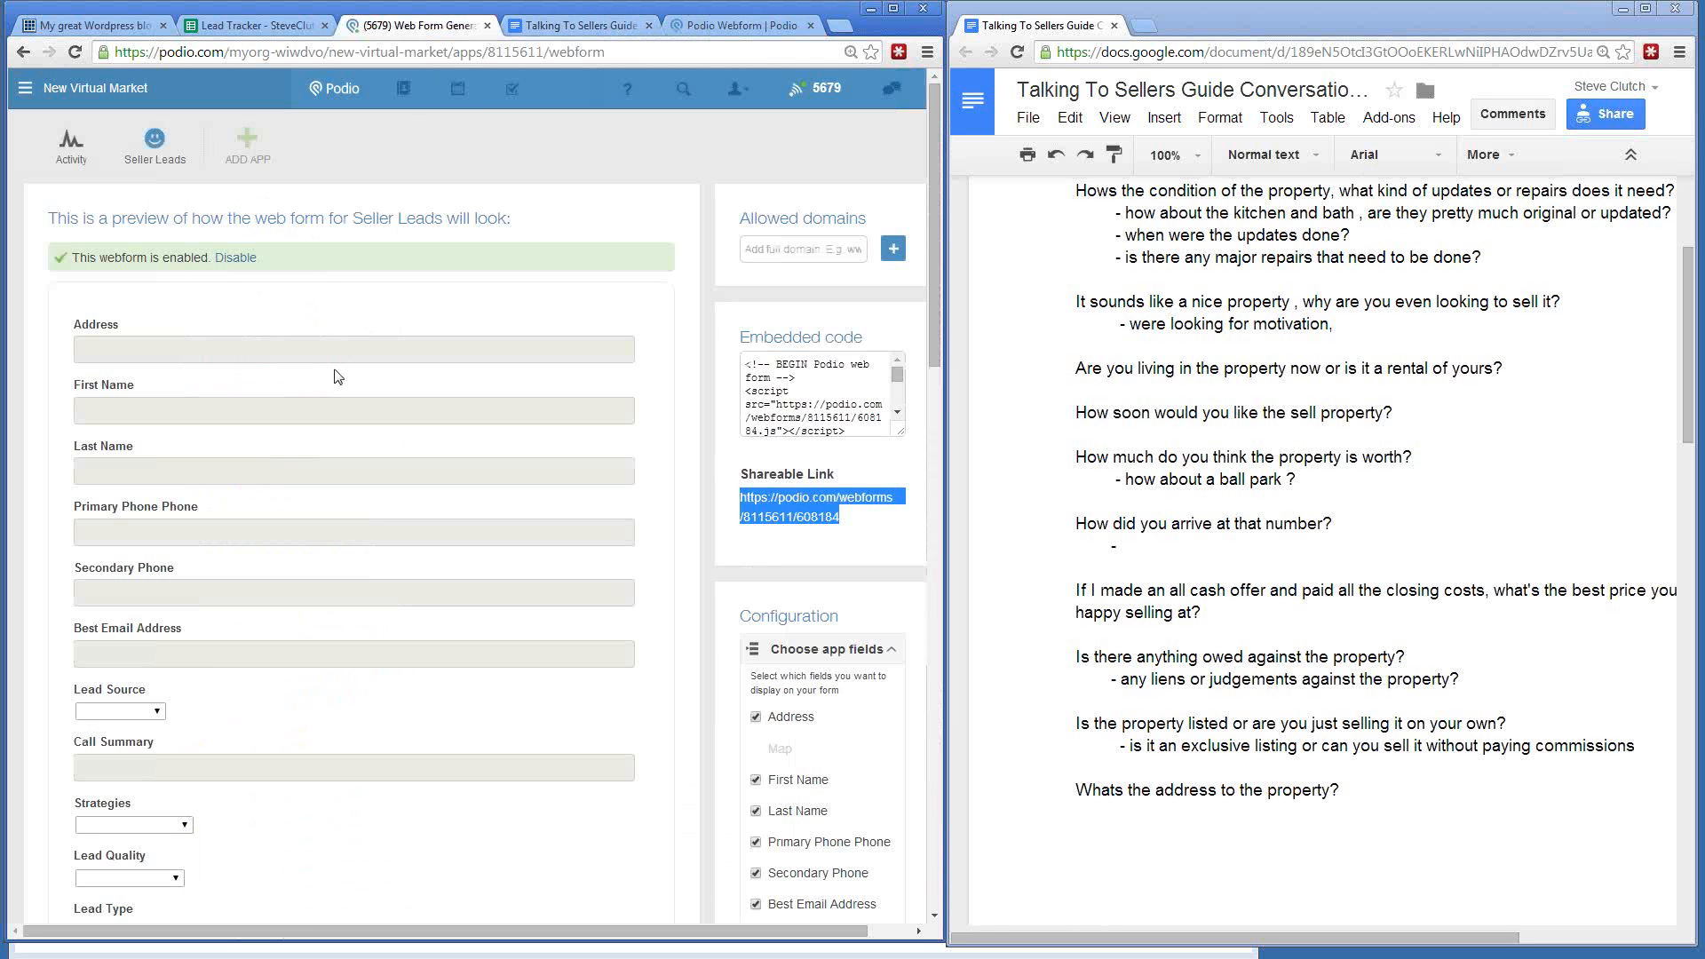
- Open a blank New Seller entry from Seller Leads and look over its Address and name fields
{"action": "left_click", "coordinate": [157, 142]}
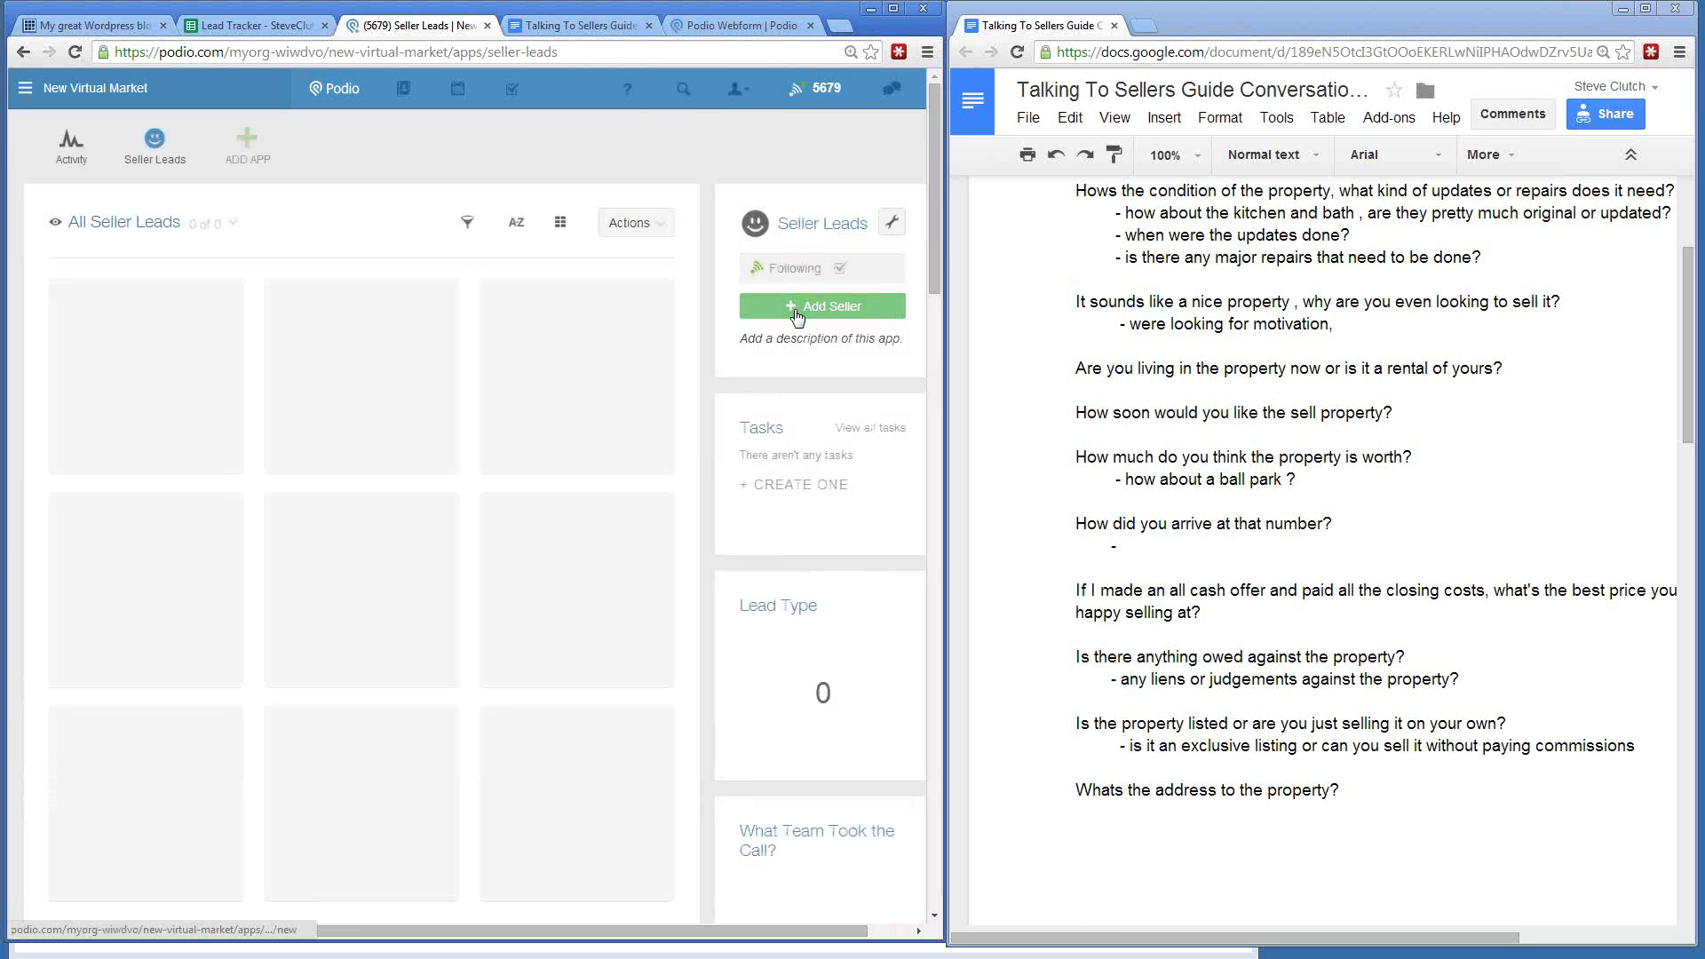
{"action": "left_click", "coordinate": [797, 311]}
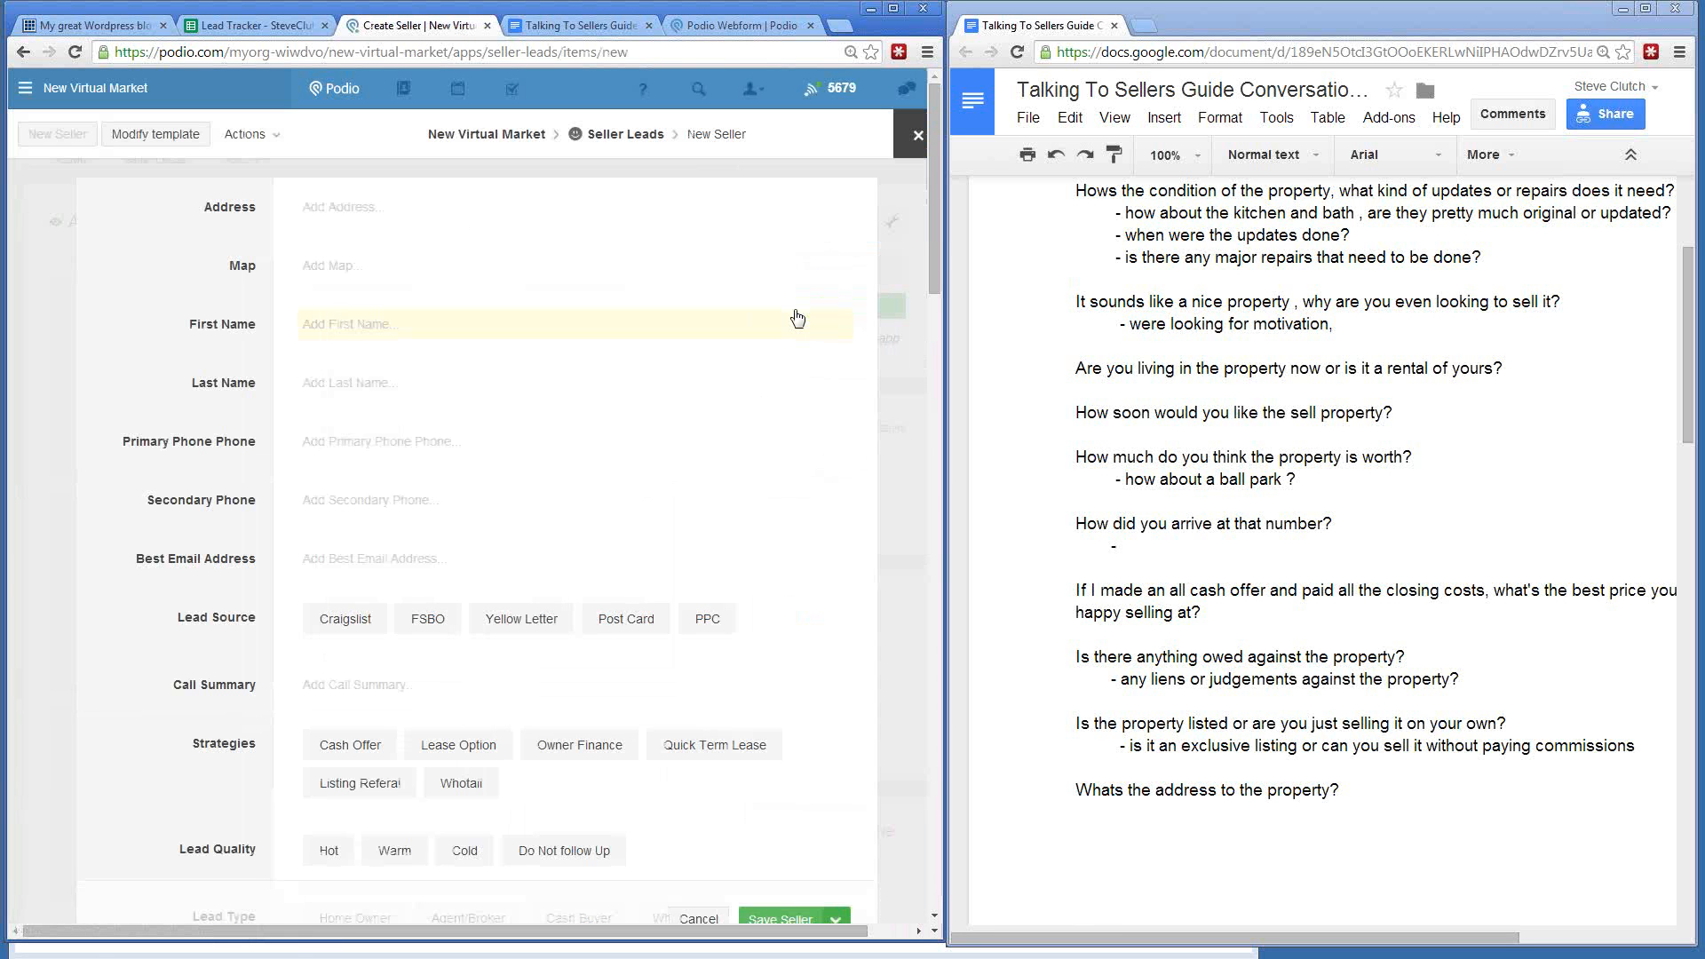
{"action": "left_click", "coordinate": [364, 211]}
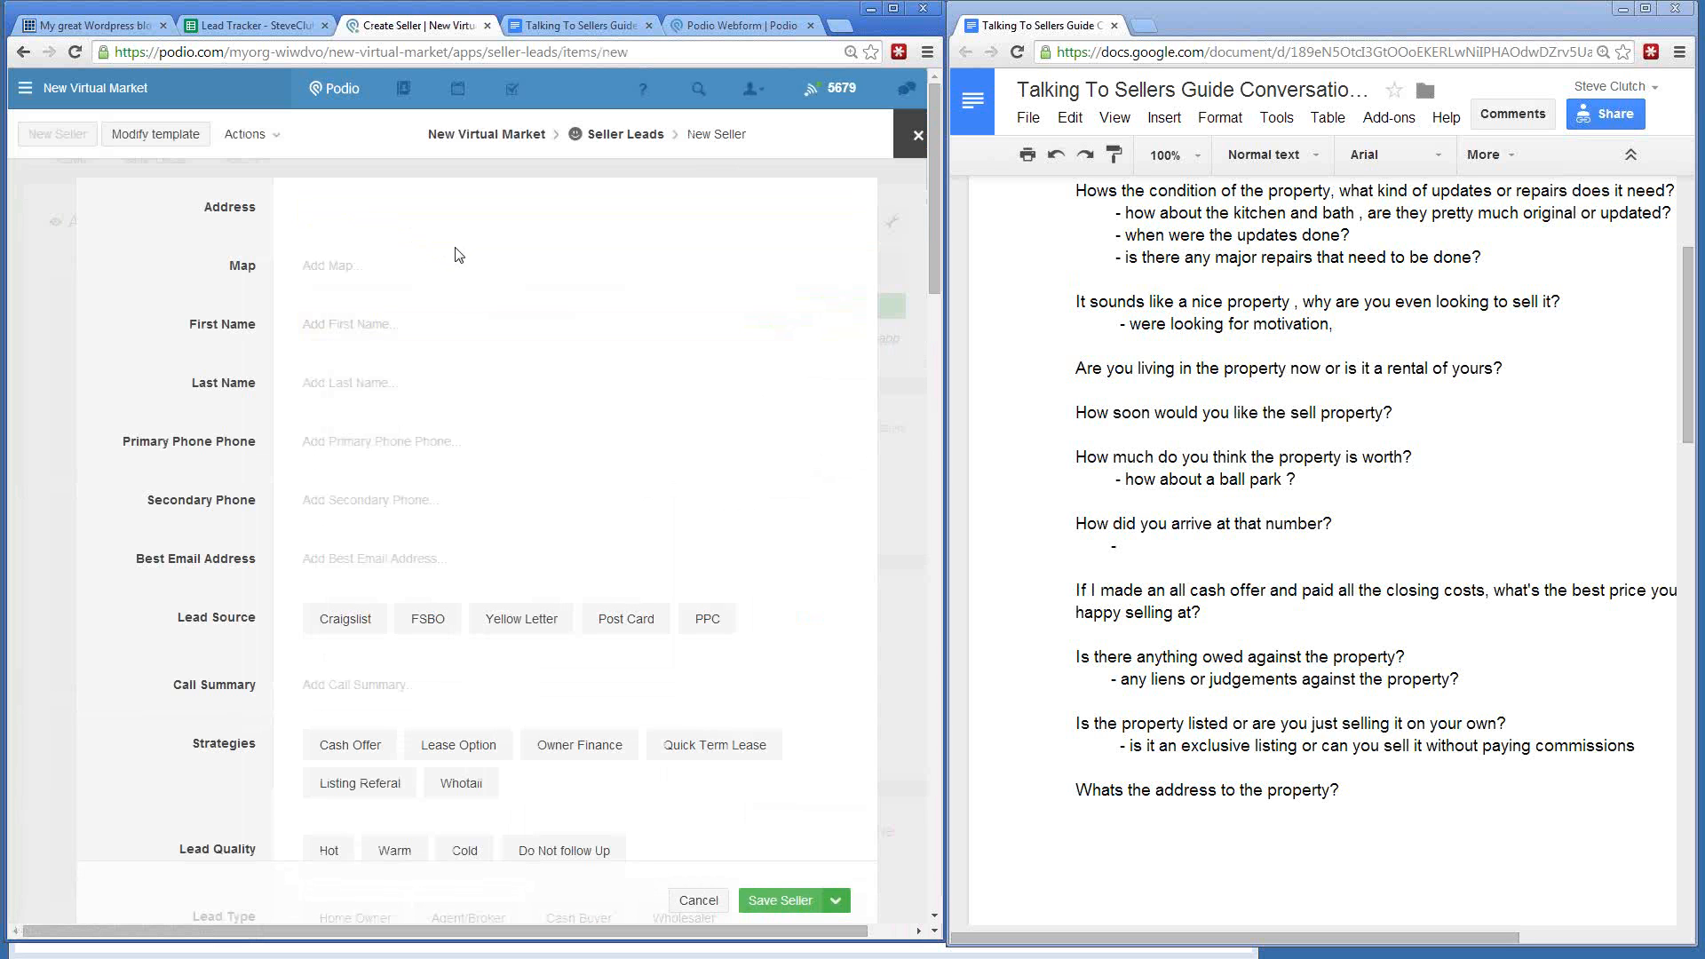
{"action": "left_click", "coordinate": [351, 322]}
{"action": "left_click", "coordinate": [338, 382]}
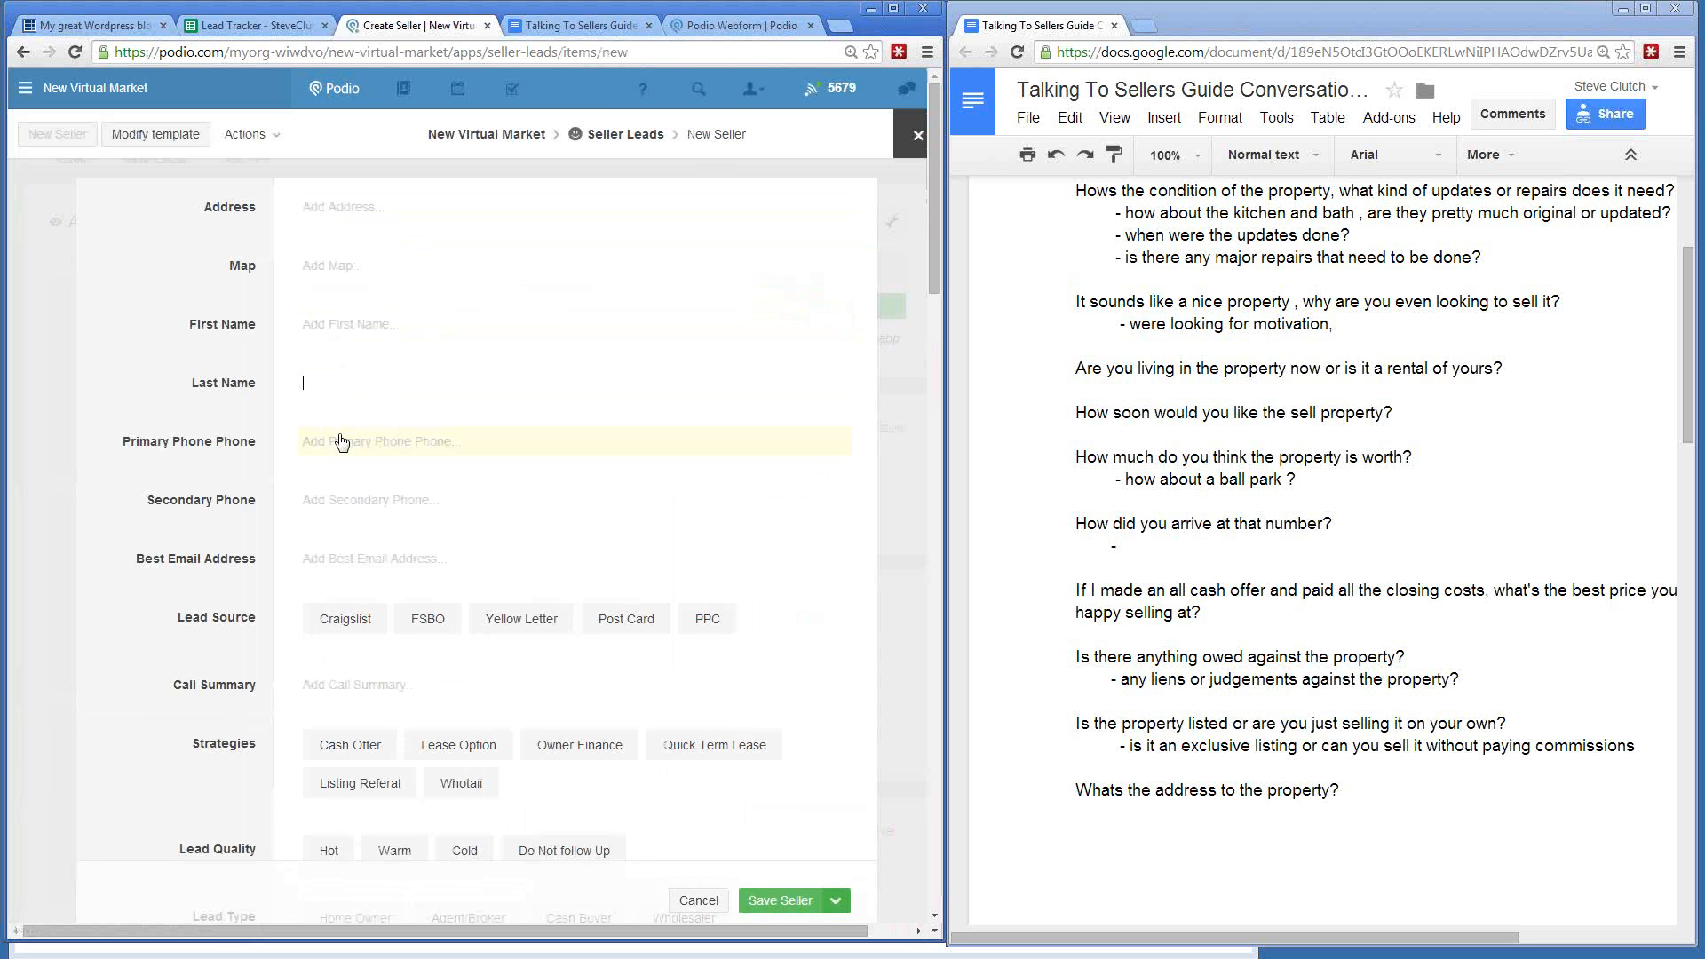
{"action": "scroll", "coordinate": [408, 413], "scroll_direction": "down", "scroll_amount": 1}
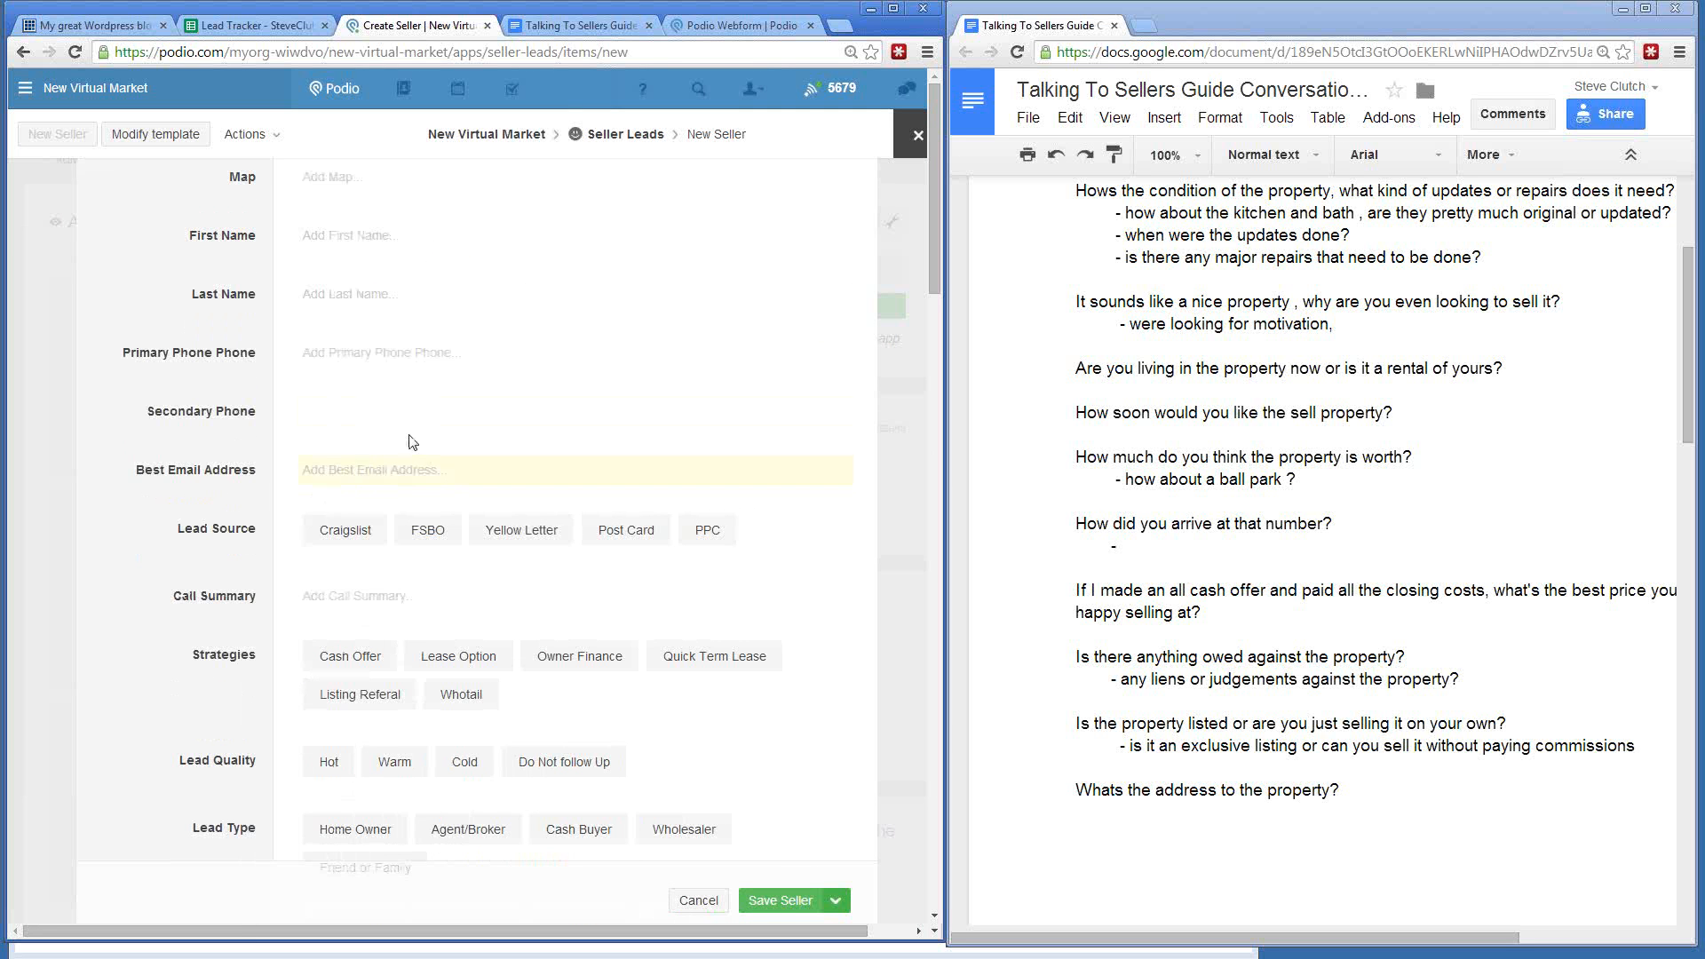
{"action": "scroll", "coordinate": [411, 441], "scroll_direction": "down", "scroll_amount": 4}
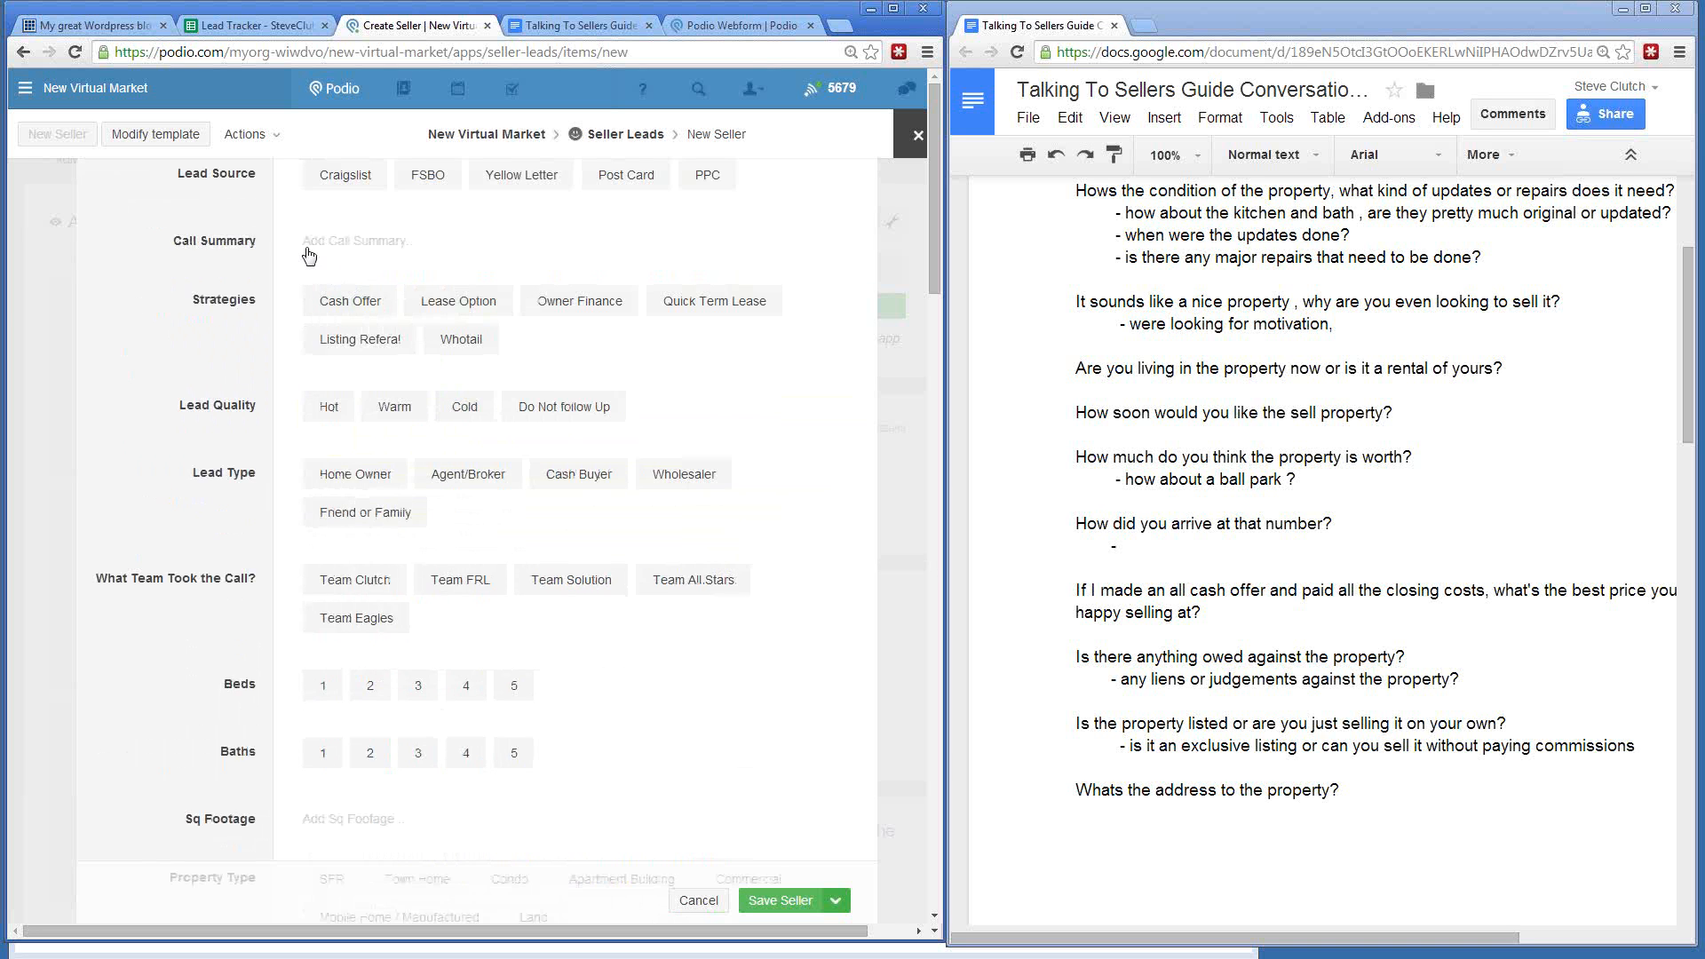
{"action": "scroll", "coordinate": [311, 258], "scroll_direction": "down", "scroll_amount": 1}
{"action": "scroll", "coordinate": [497, 328], "scroll_direction": "up", "scroll_amount": 6}
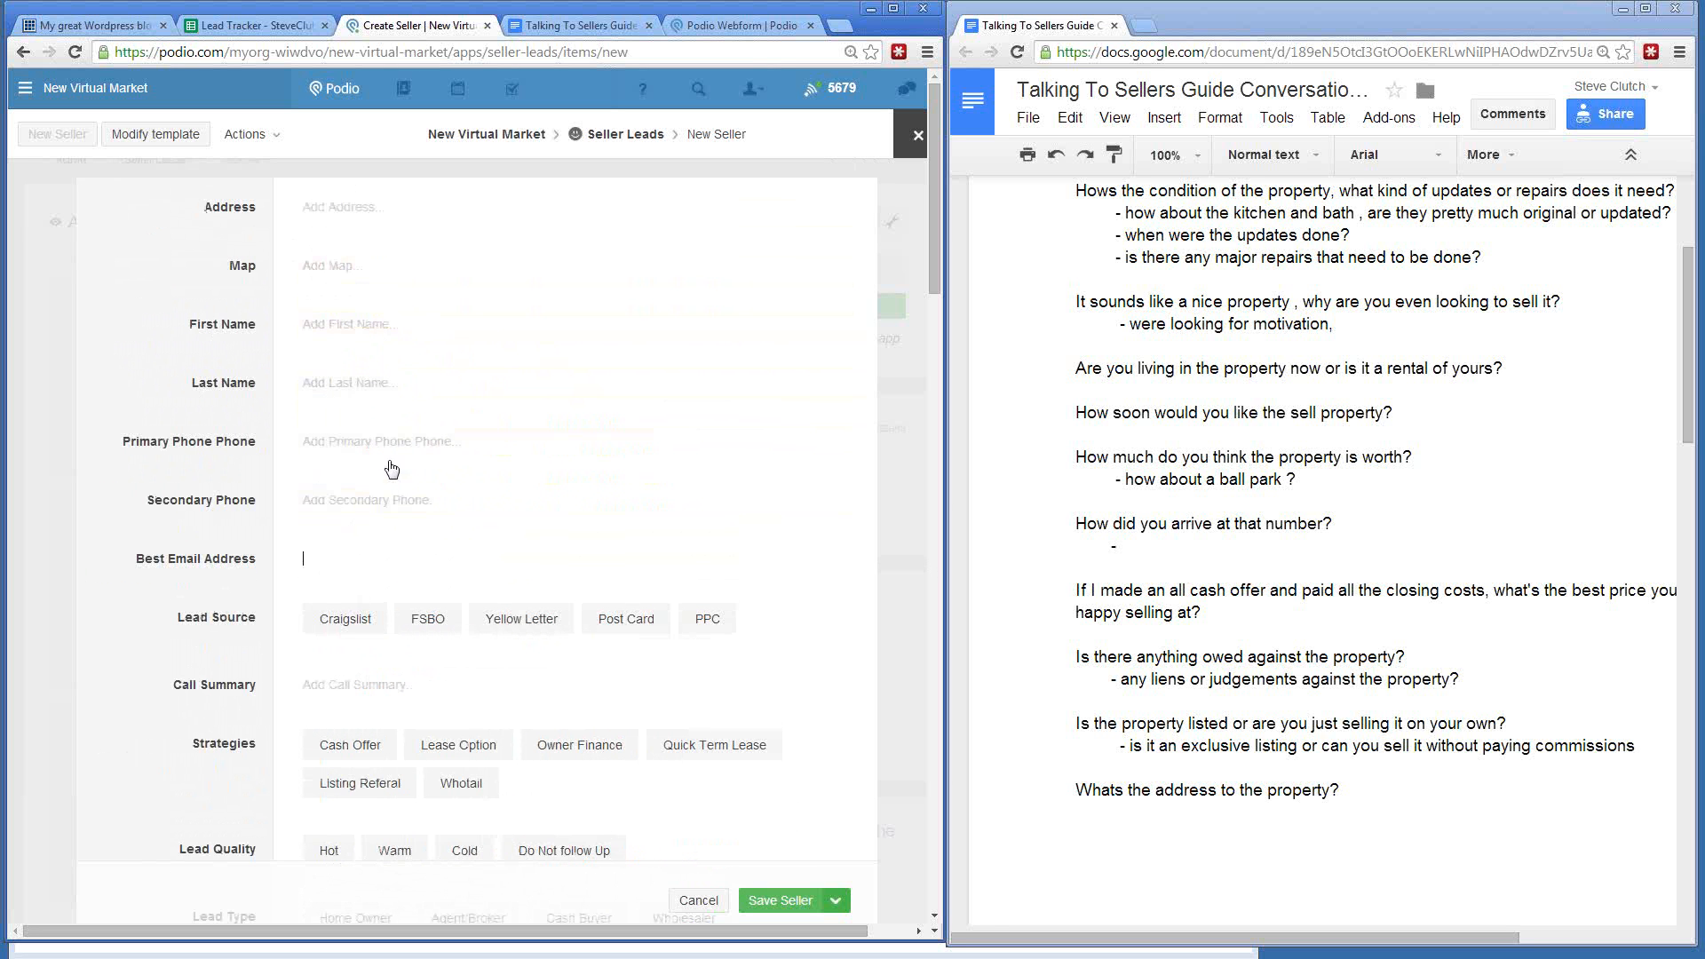
{"action": "scroll", "coordinate": [334, 282], "scroll_direction": "down", "scroll_amount": 1}
{"action": "scroll", "coordinate": [330, 284], "scroll_direction": "up", "scroll_amount": 1}
{"action": "left_click", "coordinate": [322, 270]}
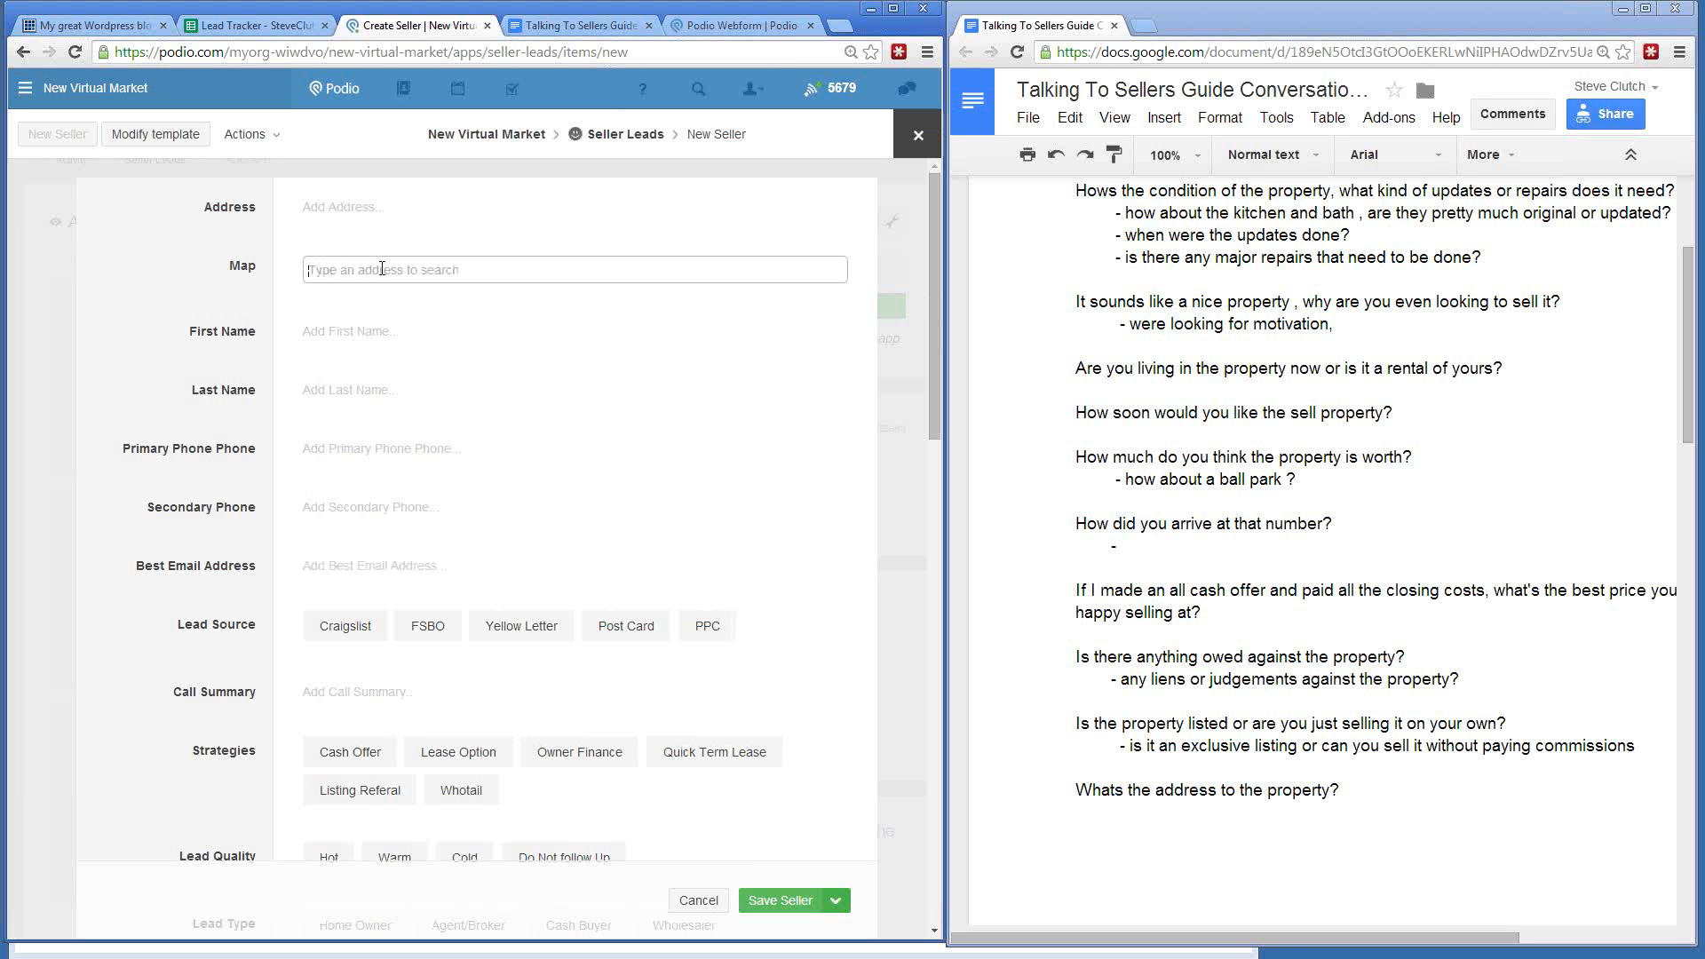
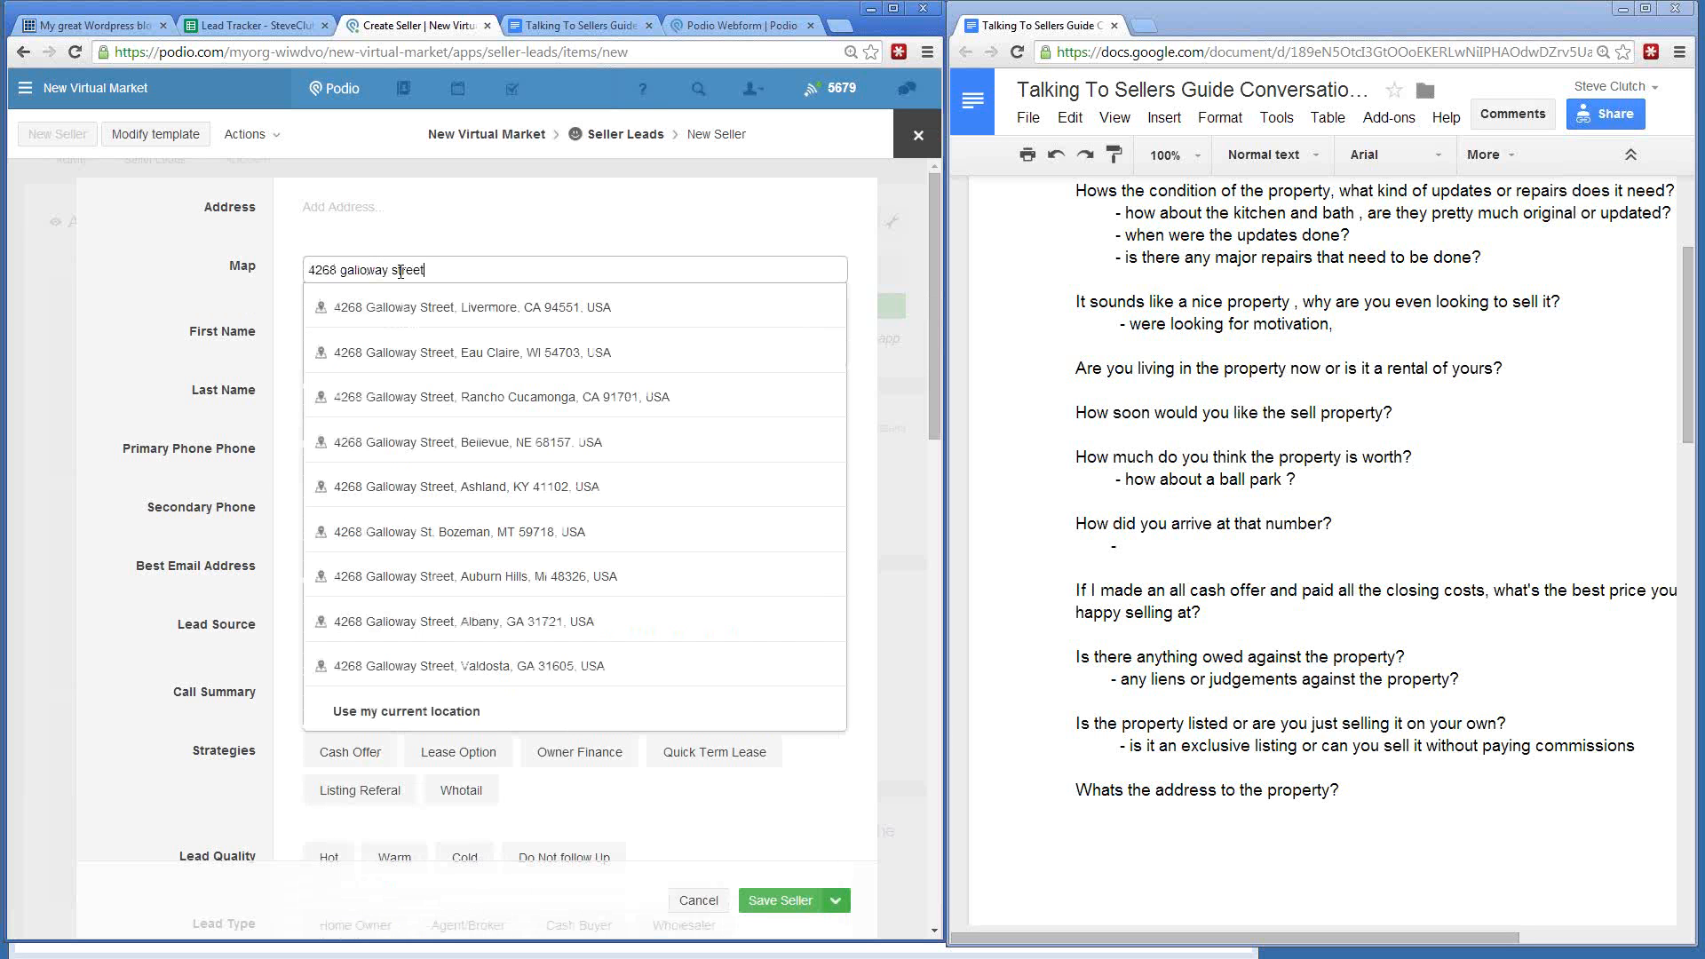
{"action": "left_click", "coordinate": [395, 317]}
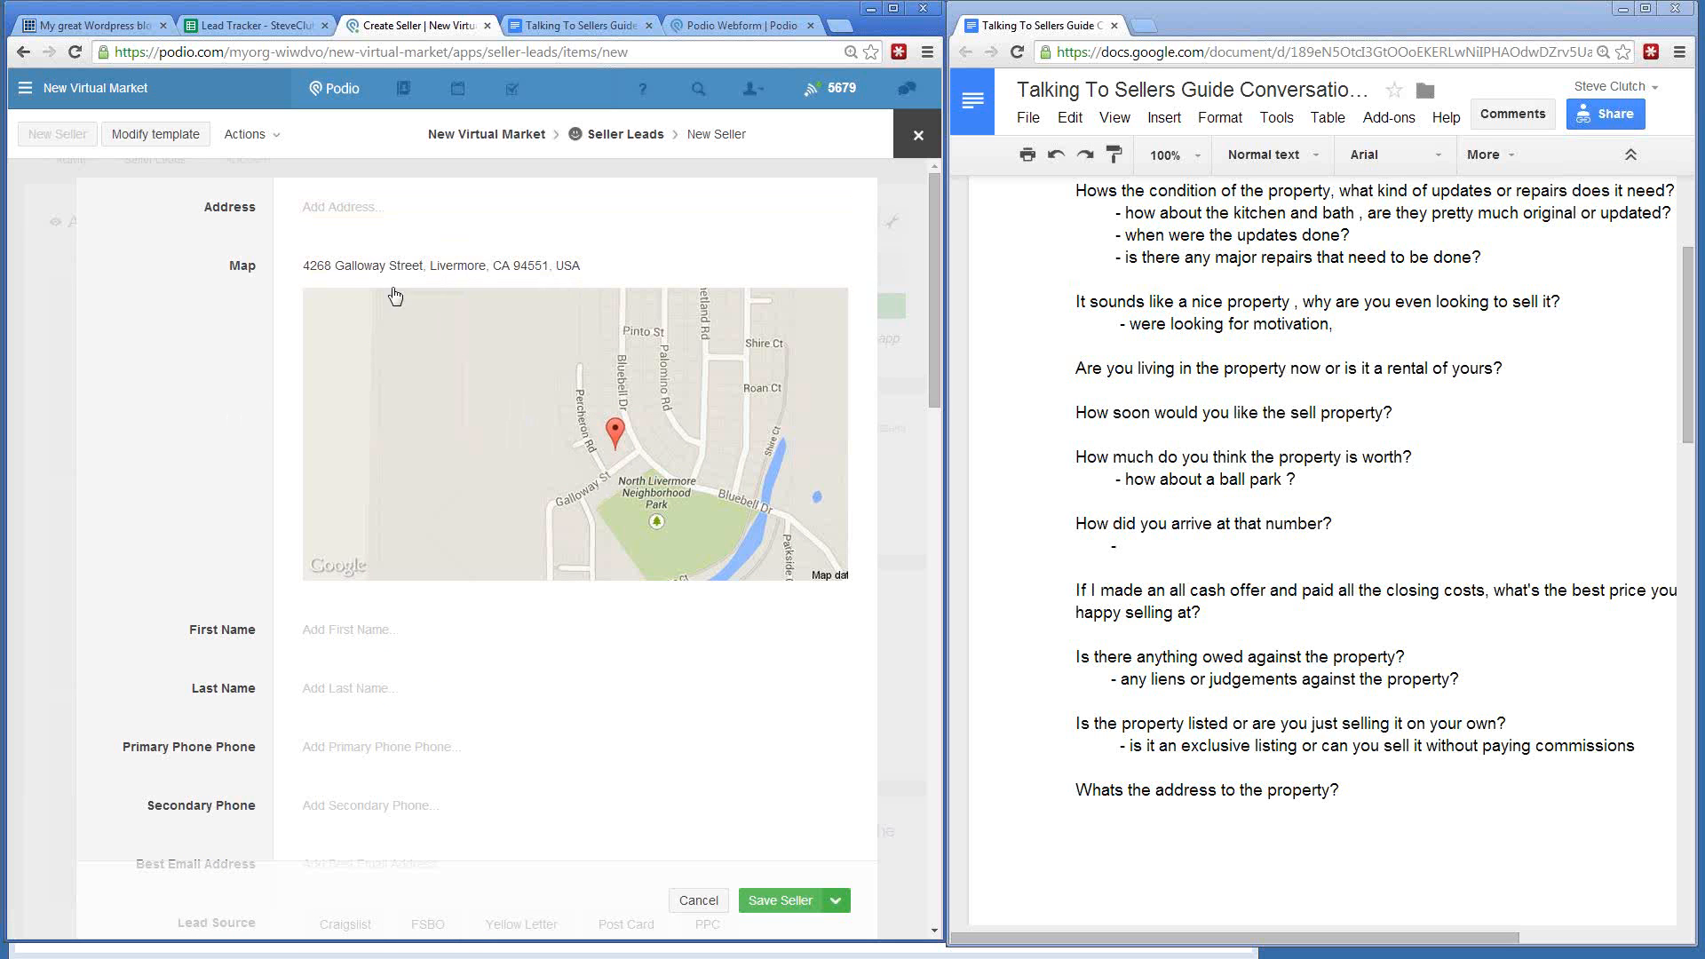
- Clear the map address, try '4268 ave', then delete it and reopen the empty search box
{"action": "left_click_drag", "start_coordinate": [303, 265], "coordinate": [603, 261]}
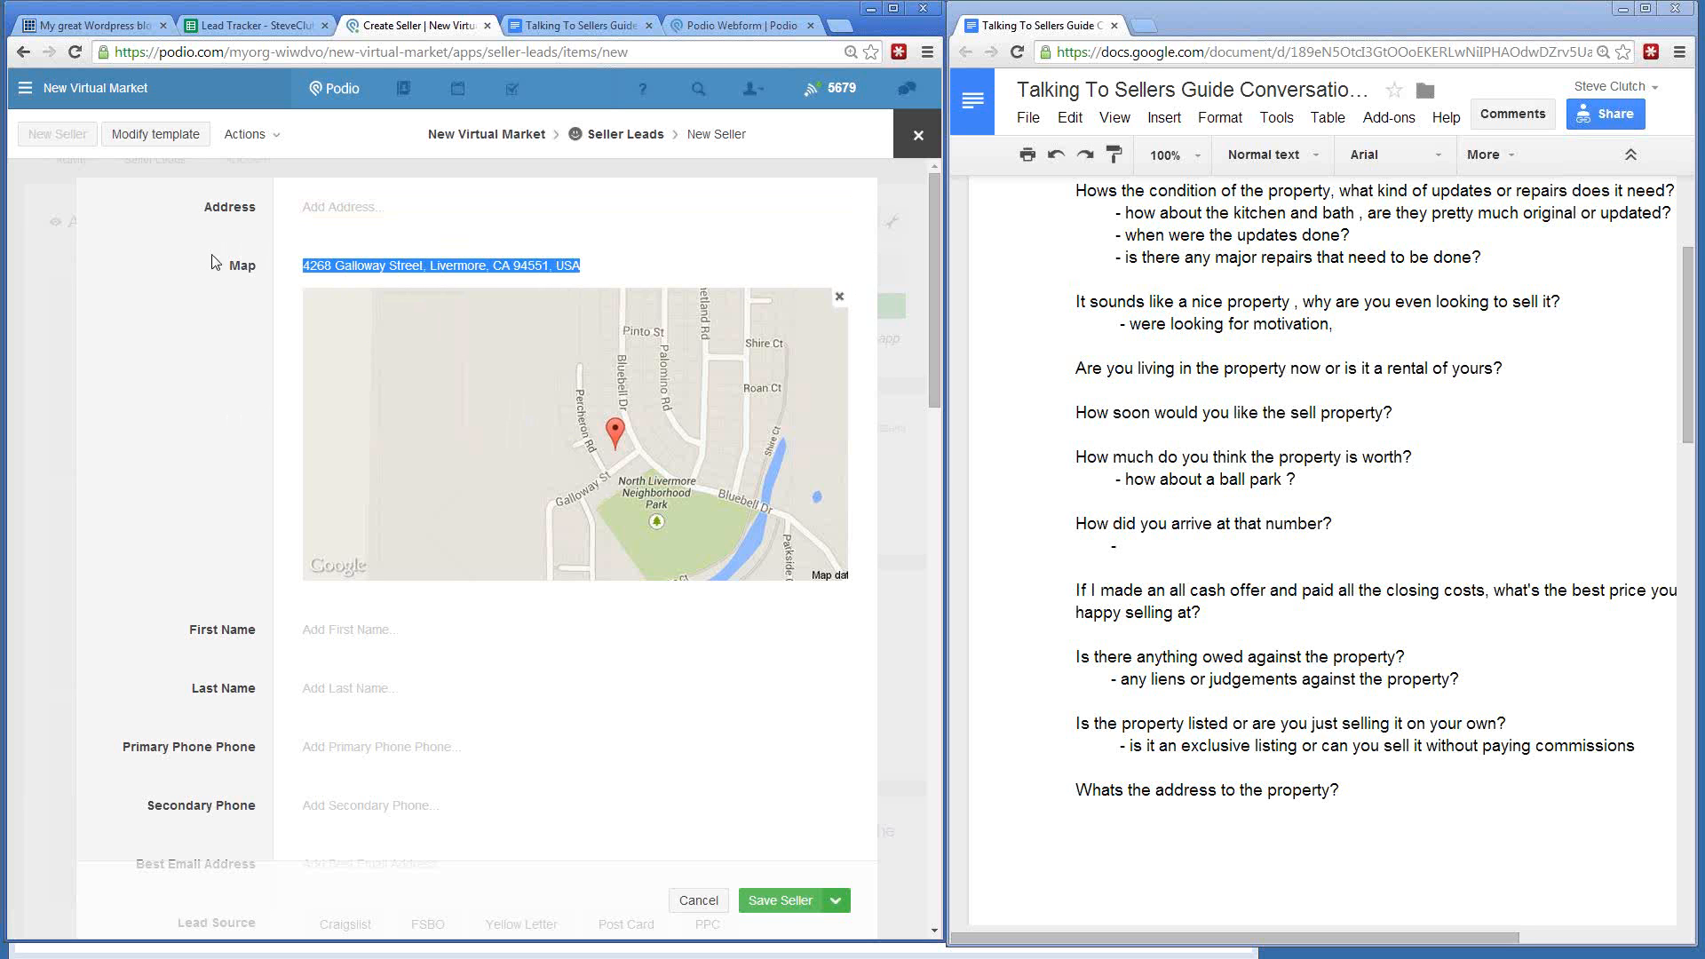
{"action": "left_click", "coordinate": [213, 255]}
{"action": "type", "text": "64"}
{"action": "key", "text": "BackSpace"}
{"action": "key", "text": "BackSpace"}
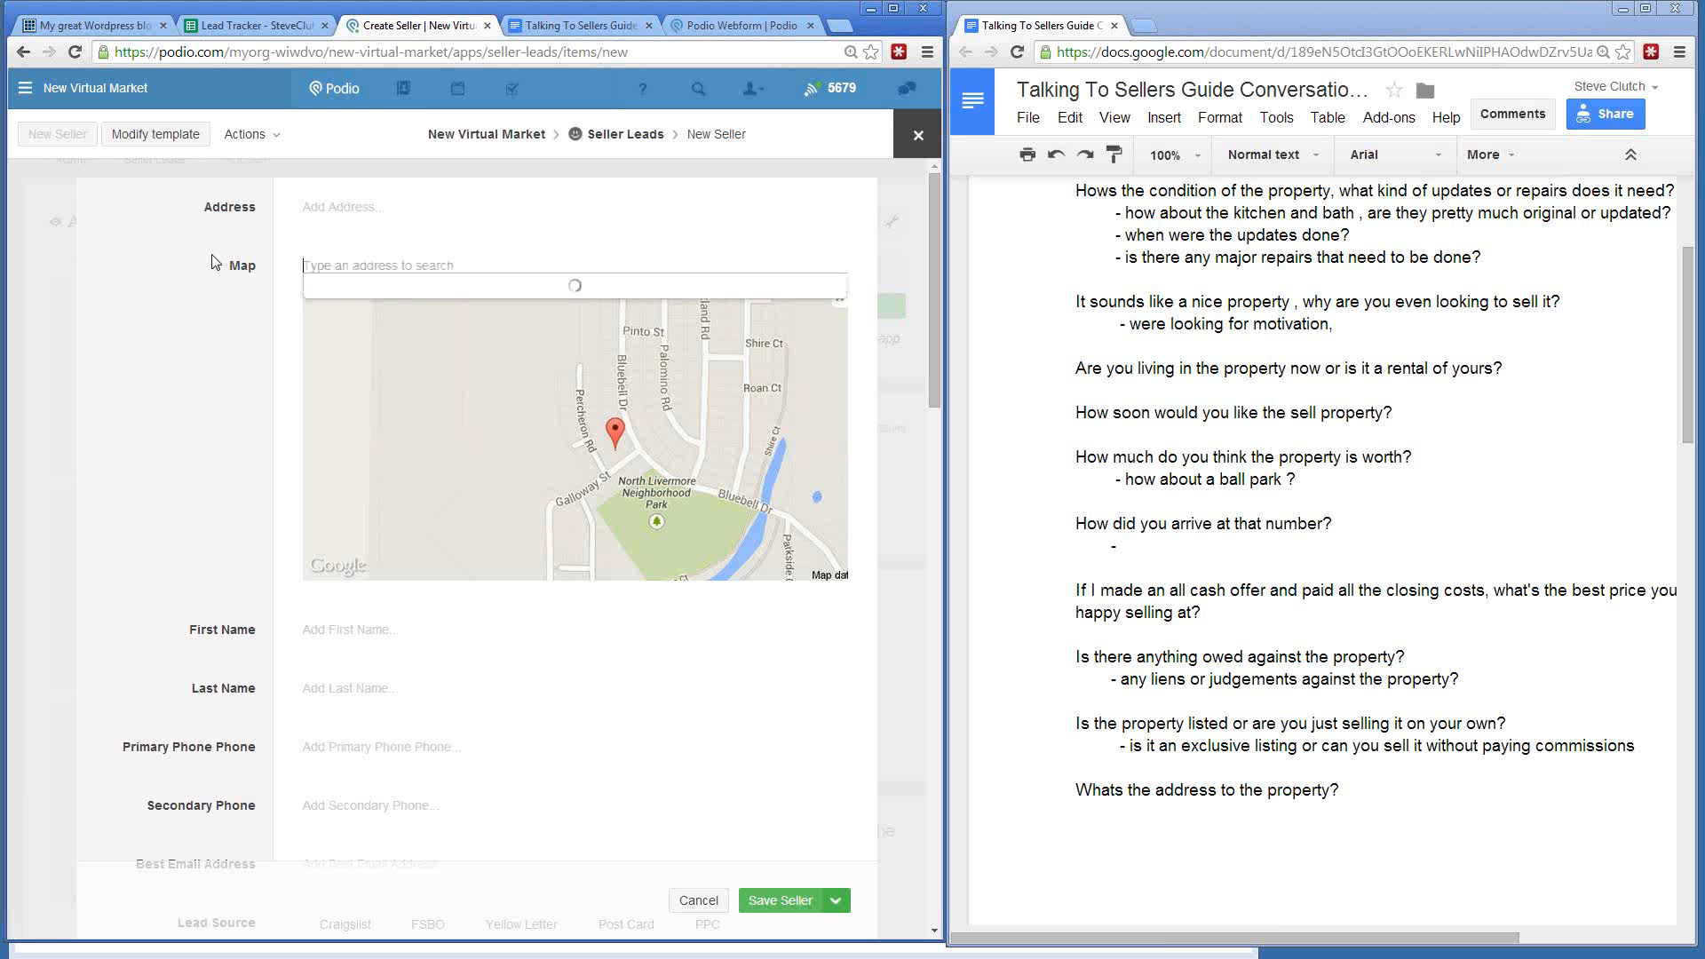
{"action": "type", "text": "4268"}
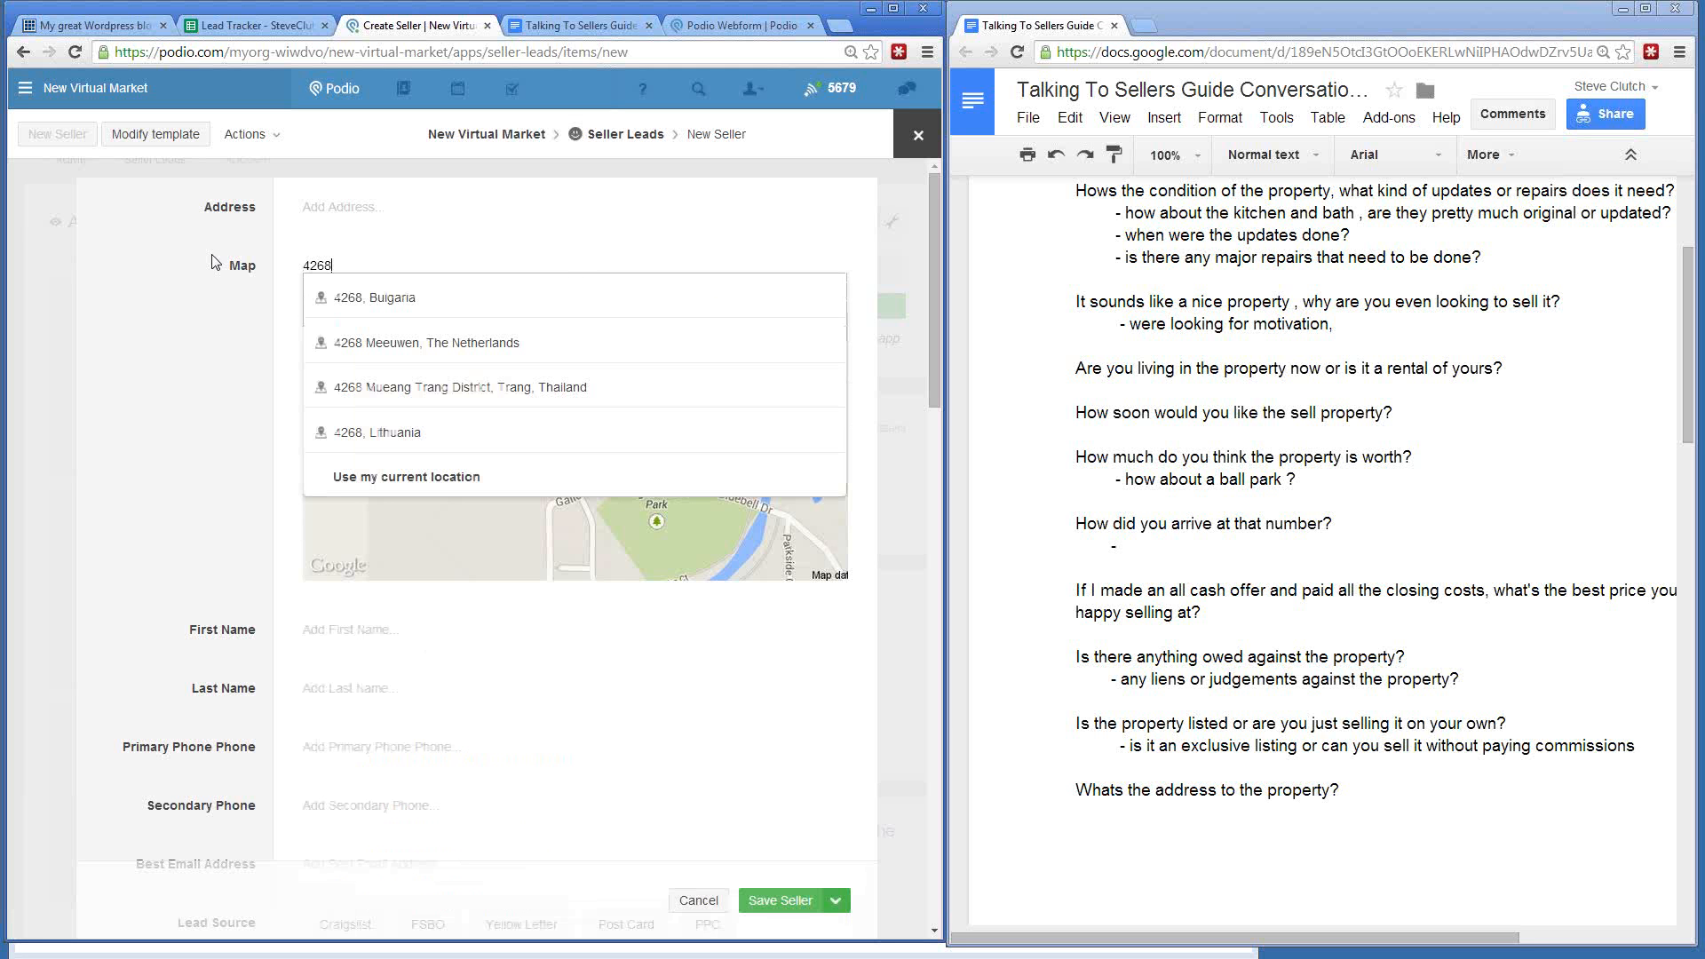
{"action": "type", "text": " ave"}
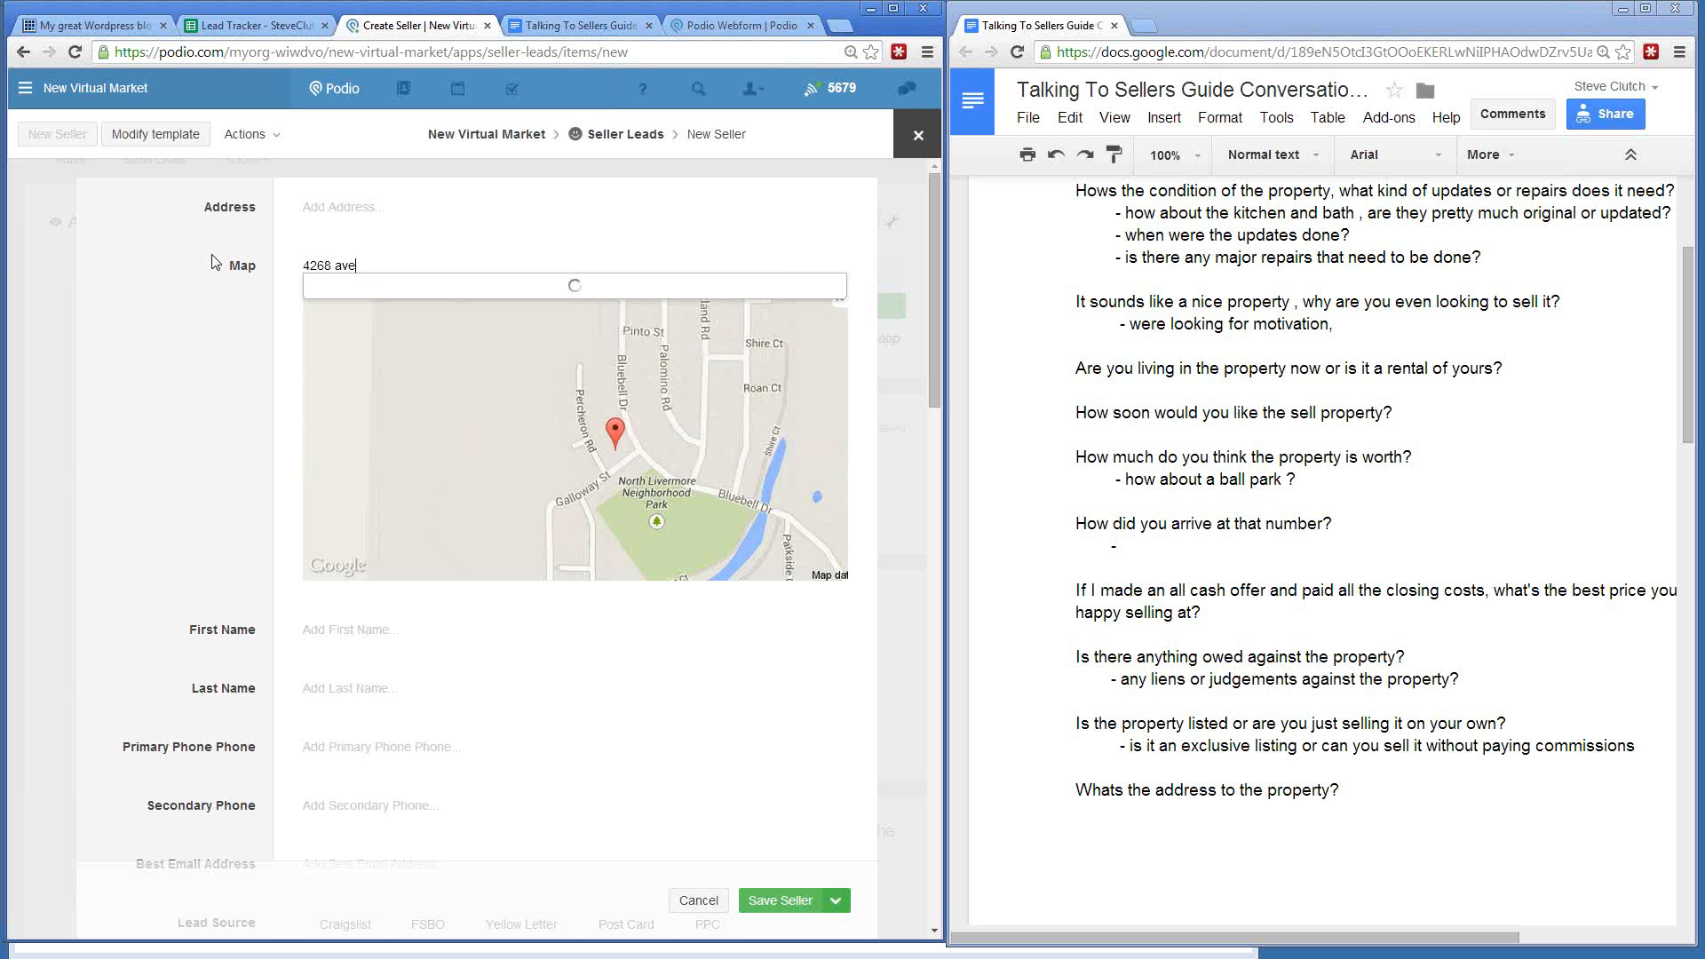
{"action": "key", "text": "BackSpace"}
{"action": "key", "text": "BackSpace"}
{"action": "key", "text": "BackSpace"}
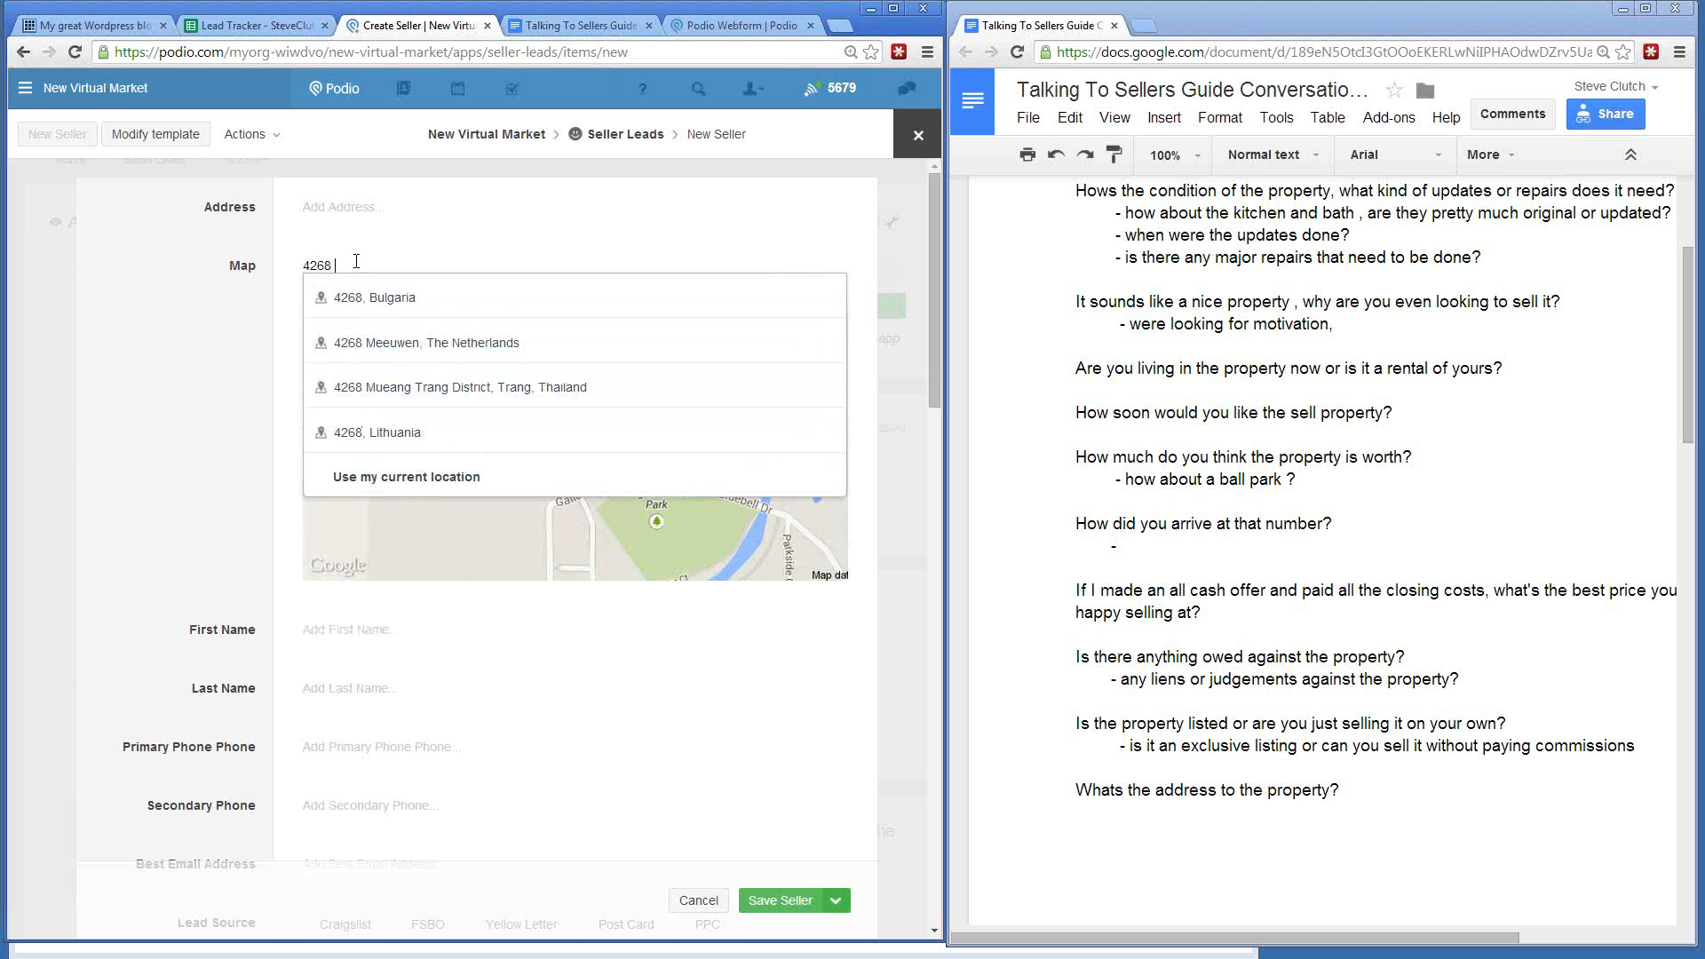
{"action": "left_click_drag", "start_coordinate": [337, 266], "coordinate": [290, 266]}
{"action": "key", "text": "BackSpace"}
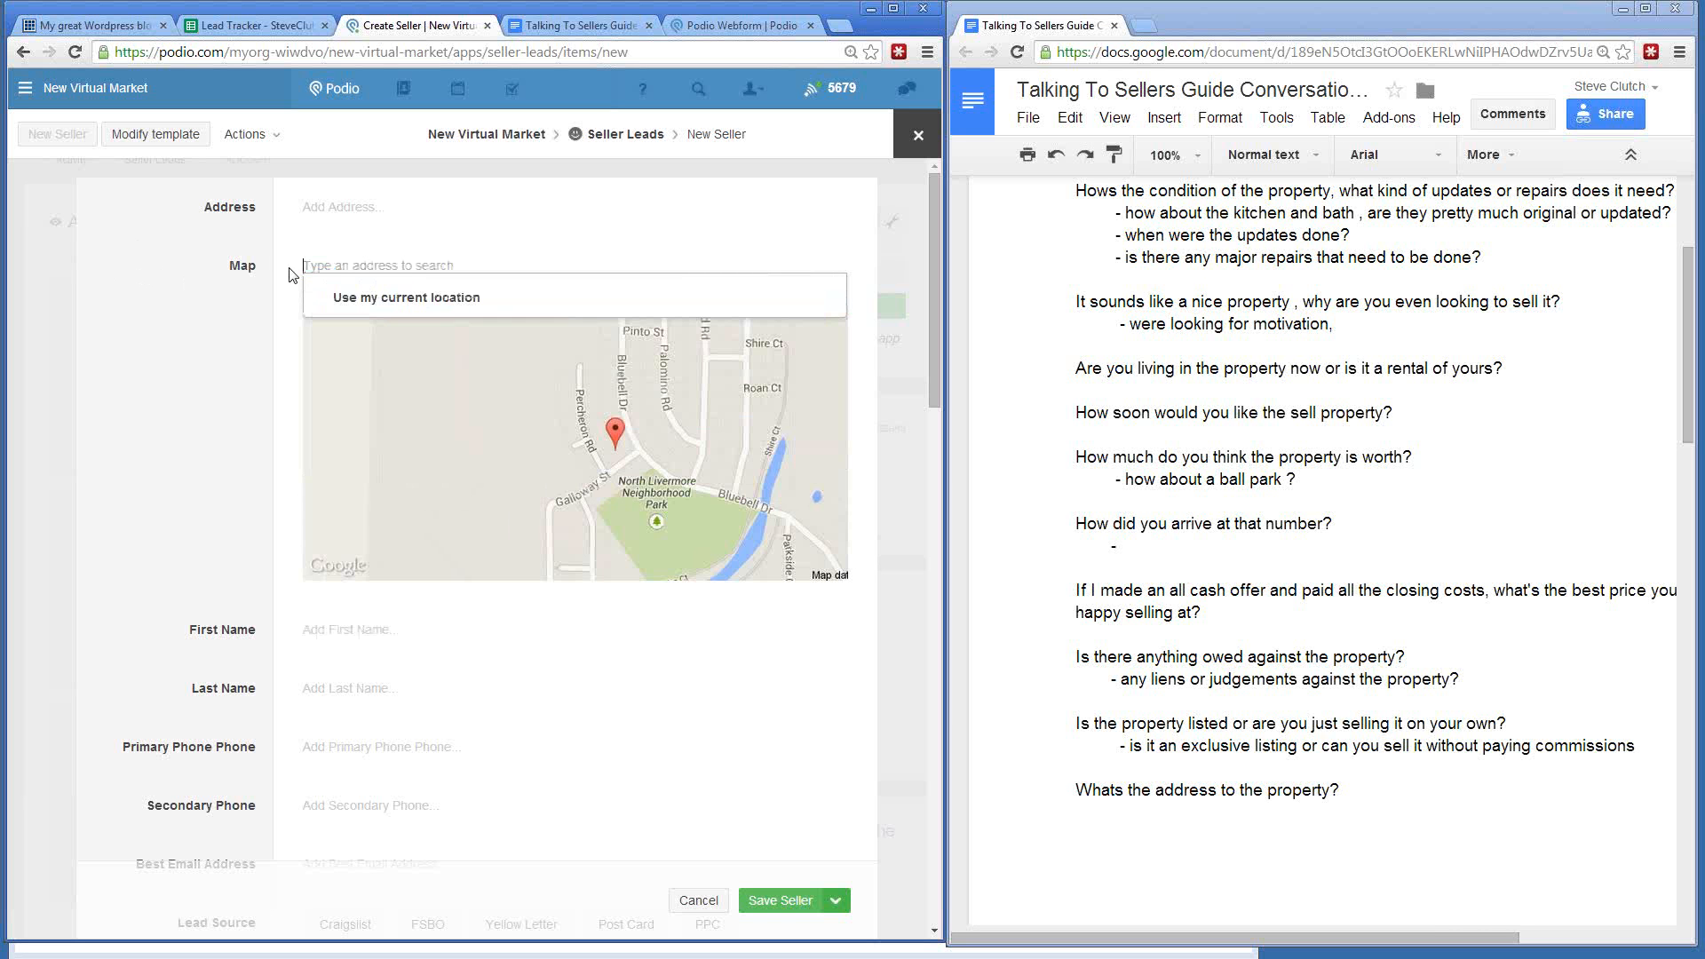
{"action": "left_click", "coordinate": [316, 213]}
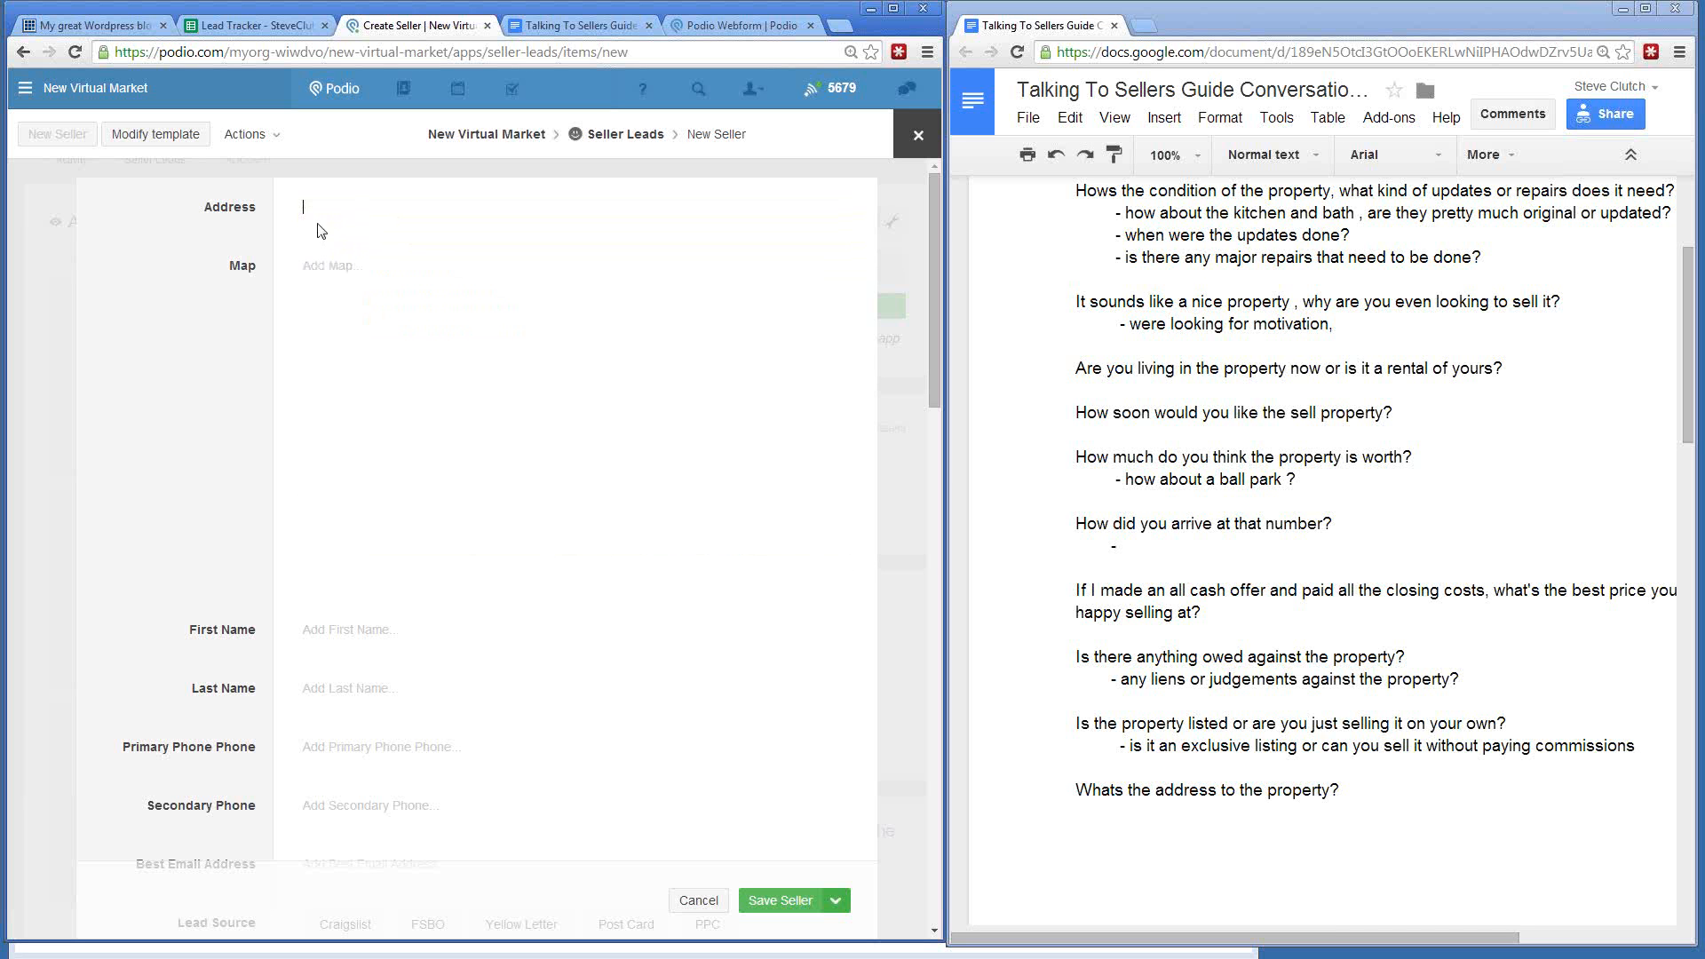
{"action": "left_click", "coordinate": [327, 266]}
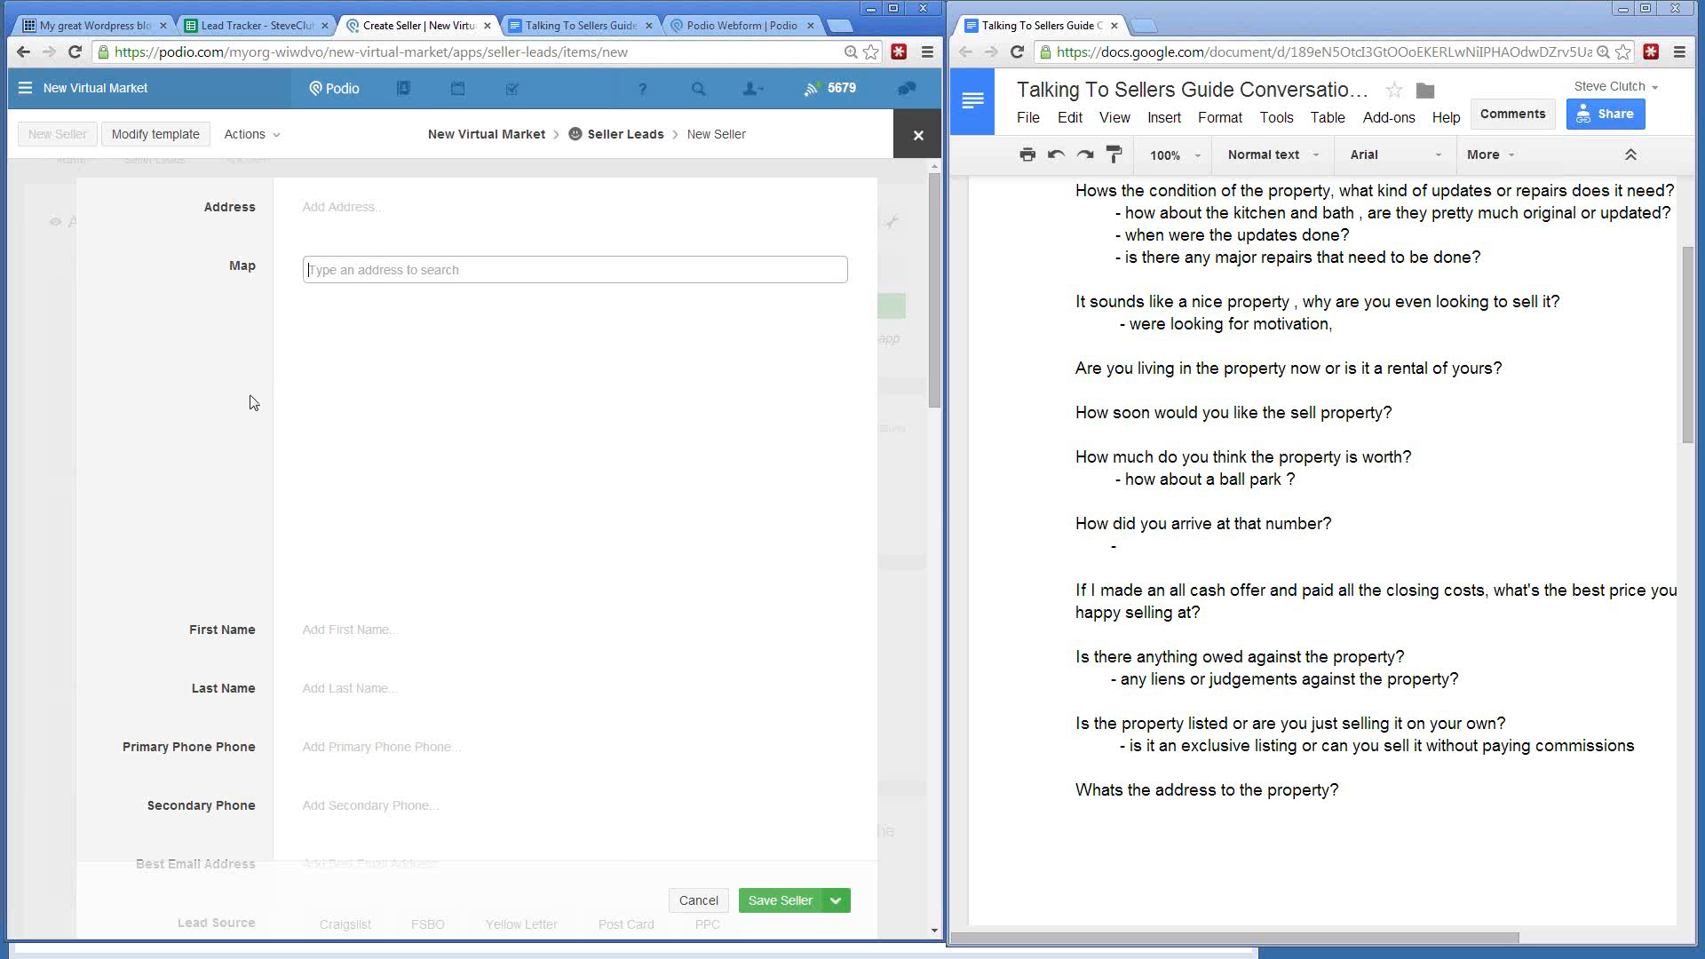
{"action": "scroll", "coordinate": [253, 400], "scroll_direction": "down", "scroll_amount": 4}
{"action": "left_click", "coordinate": [335, 568]}
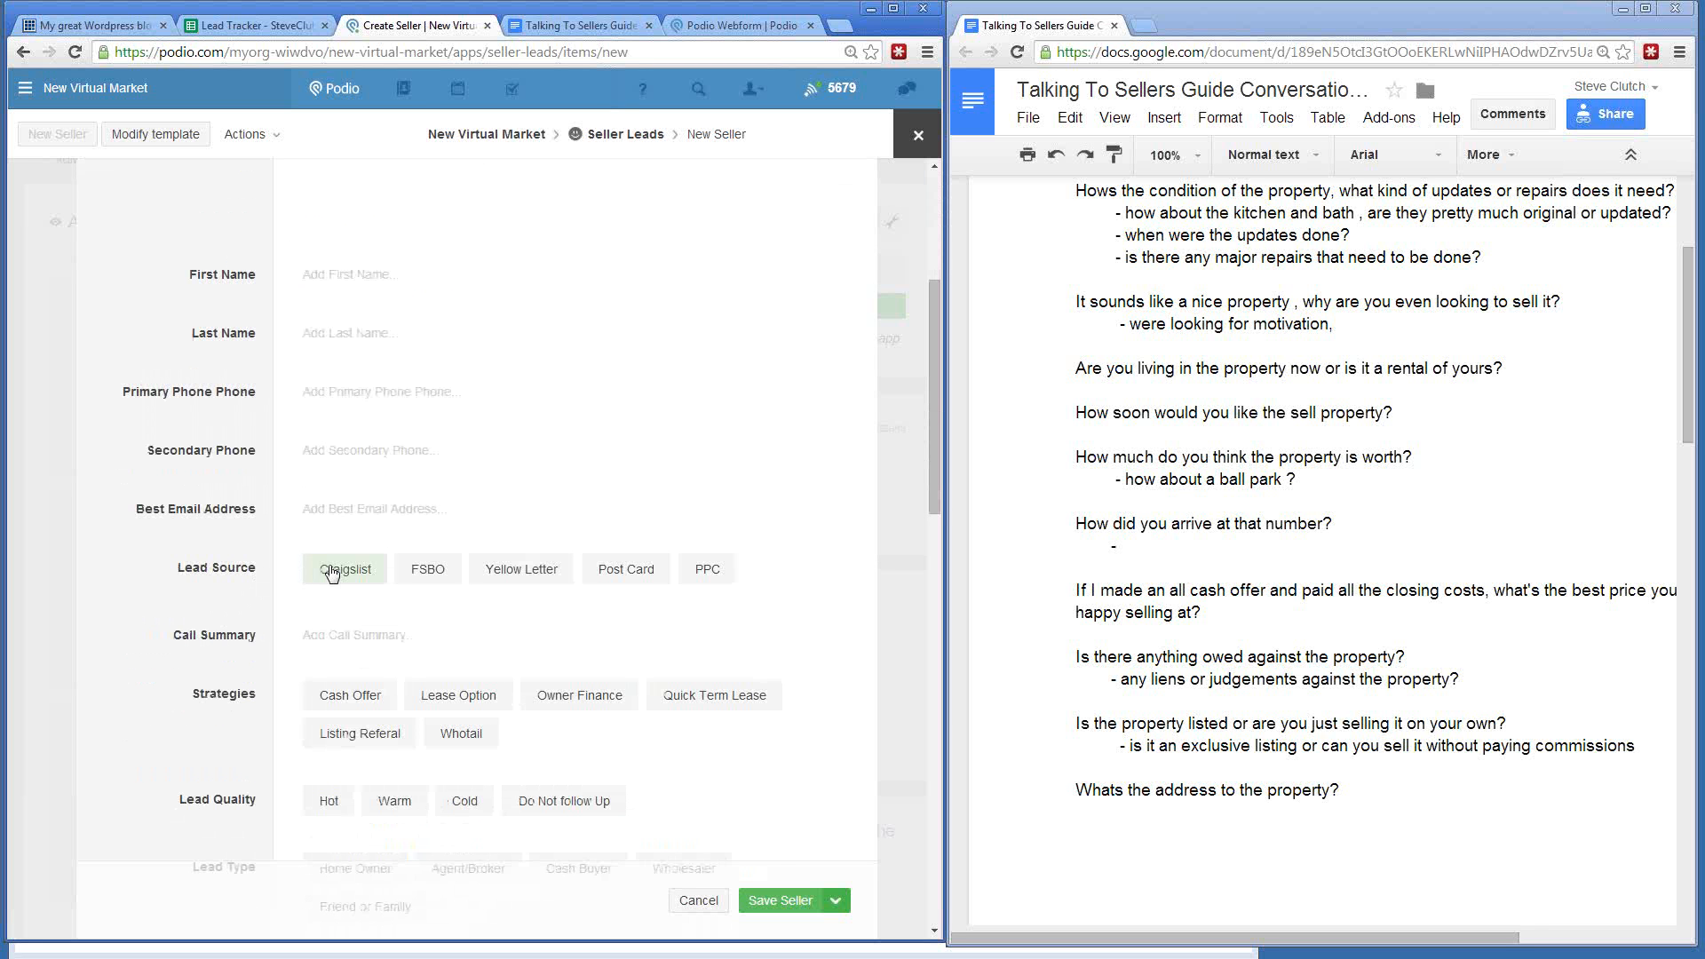
{"action": "left_click", "coordinate": [442, 581]}
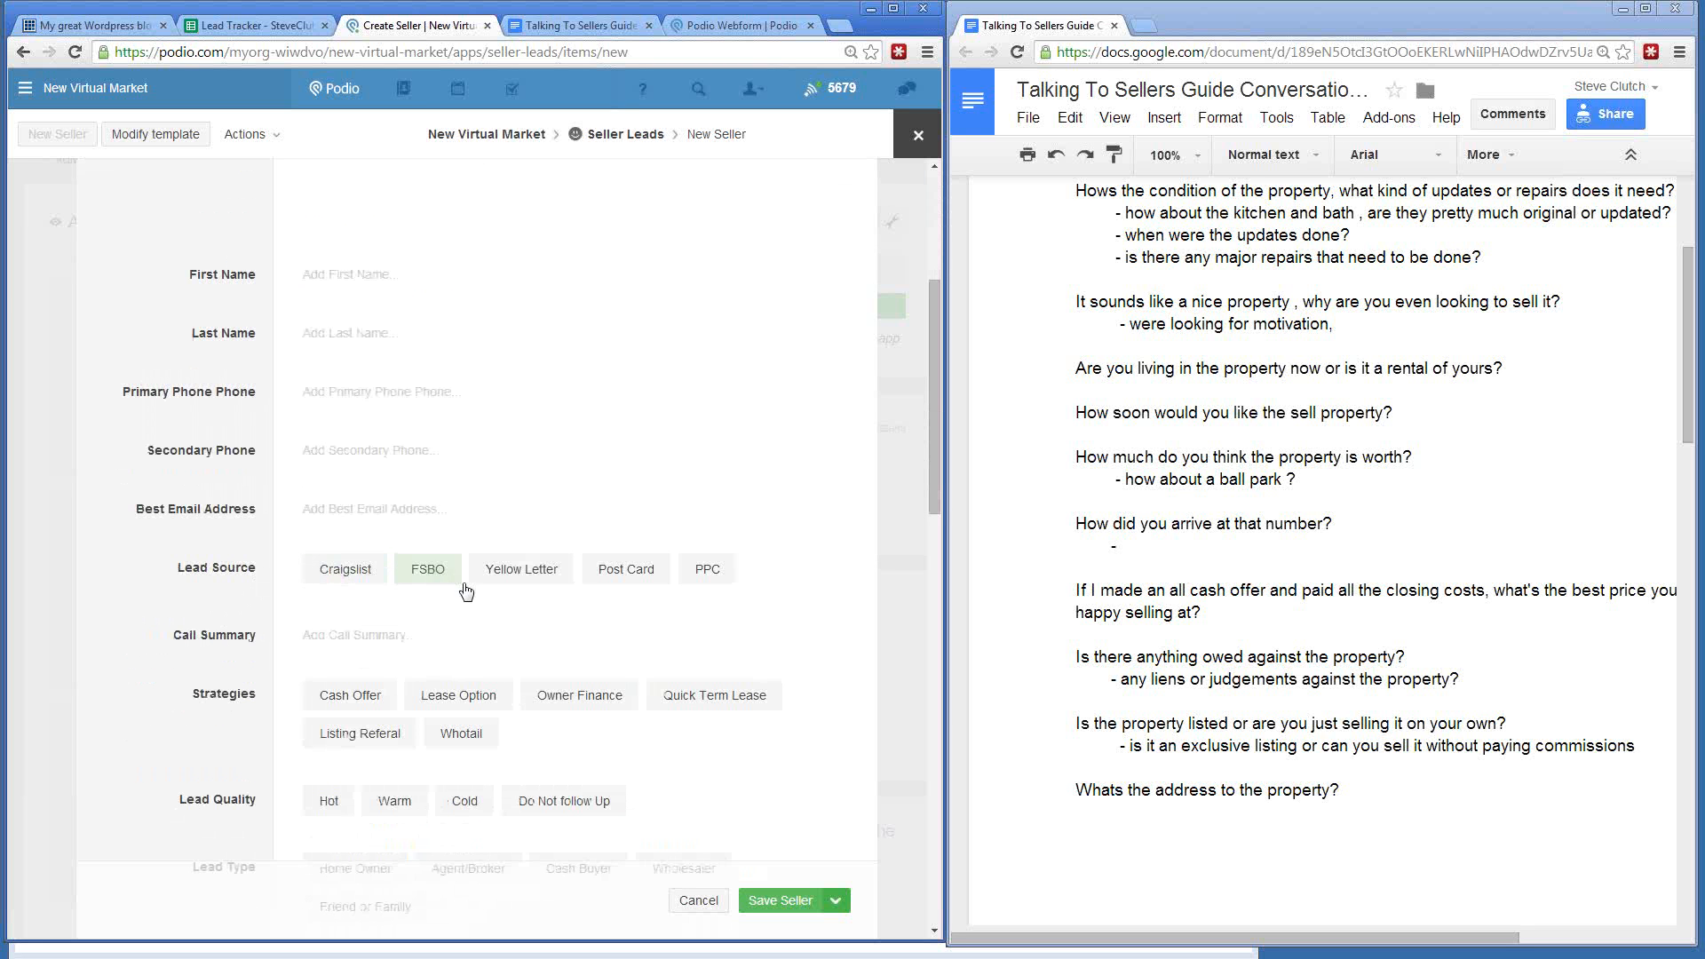
{"action": "left_click", "coordinate": [517, 582]}
{"action": "left_click", "coordinate": [641, 576]}
{"action": "left_click", "coordinate": [696, 573]}
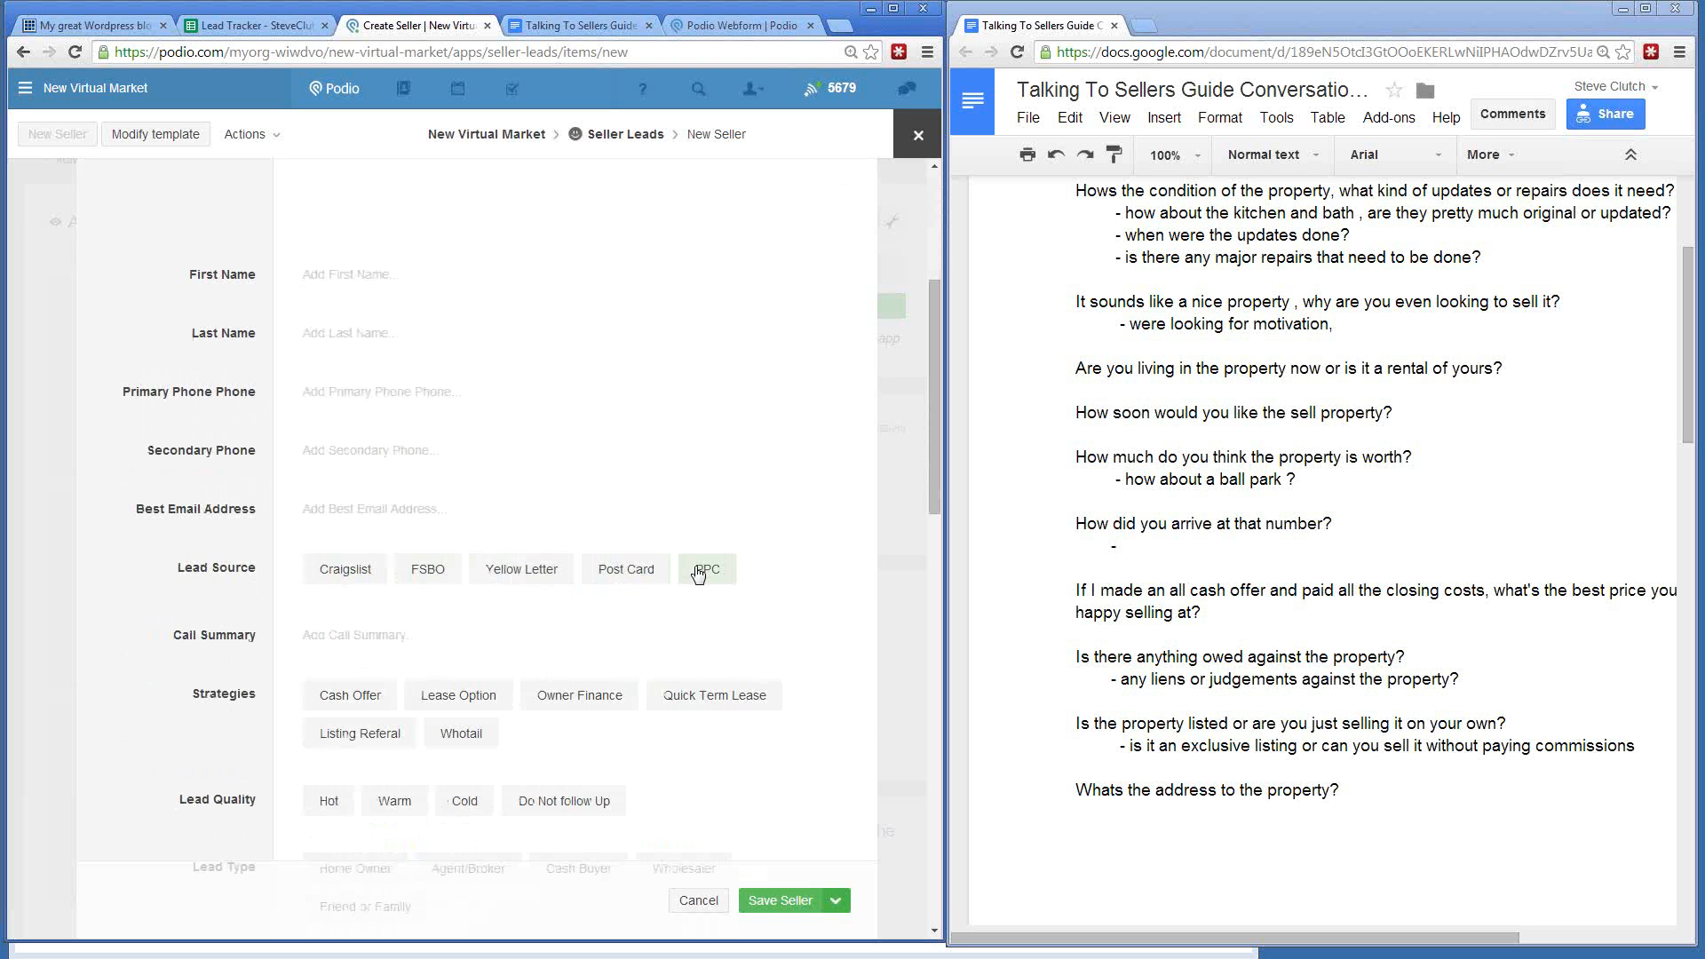
{"action": "left_click", "coordinate": [489, 575]}
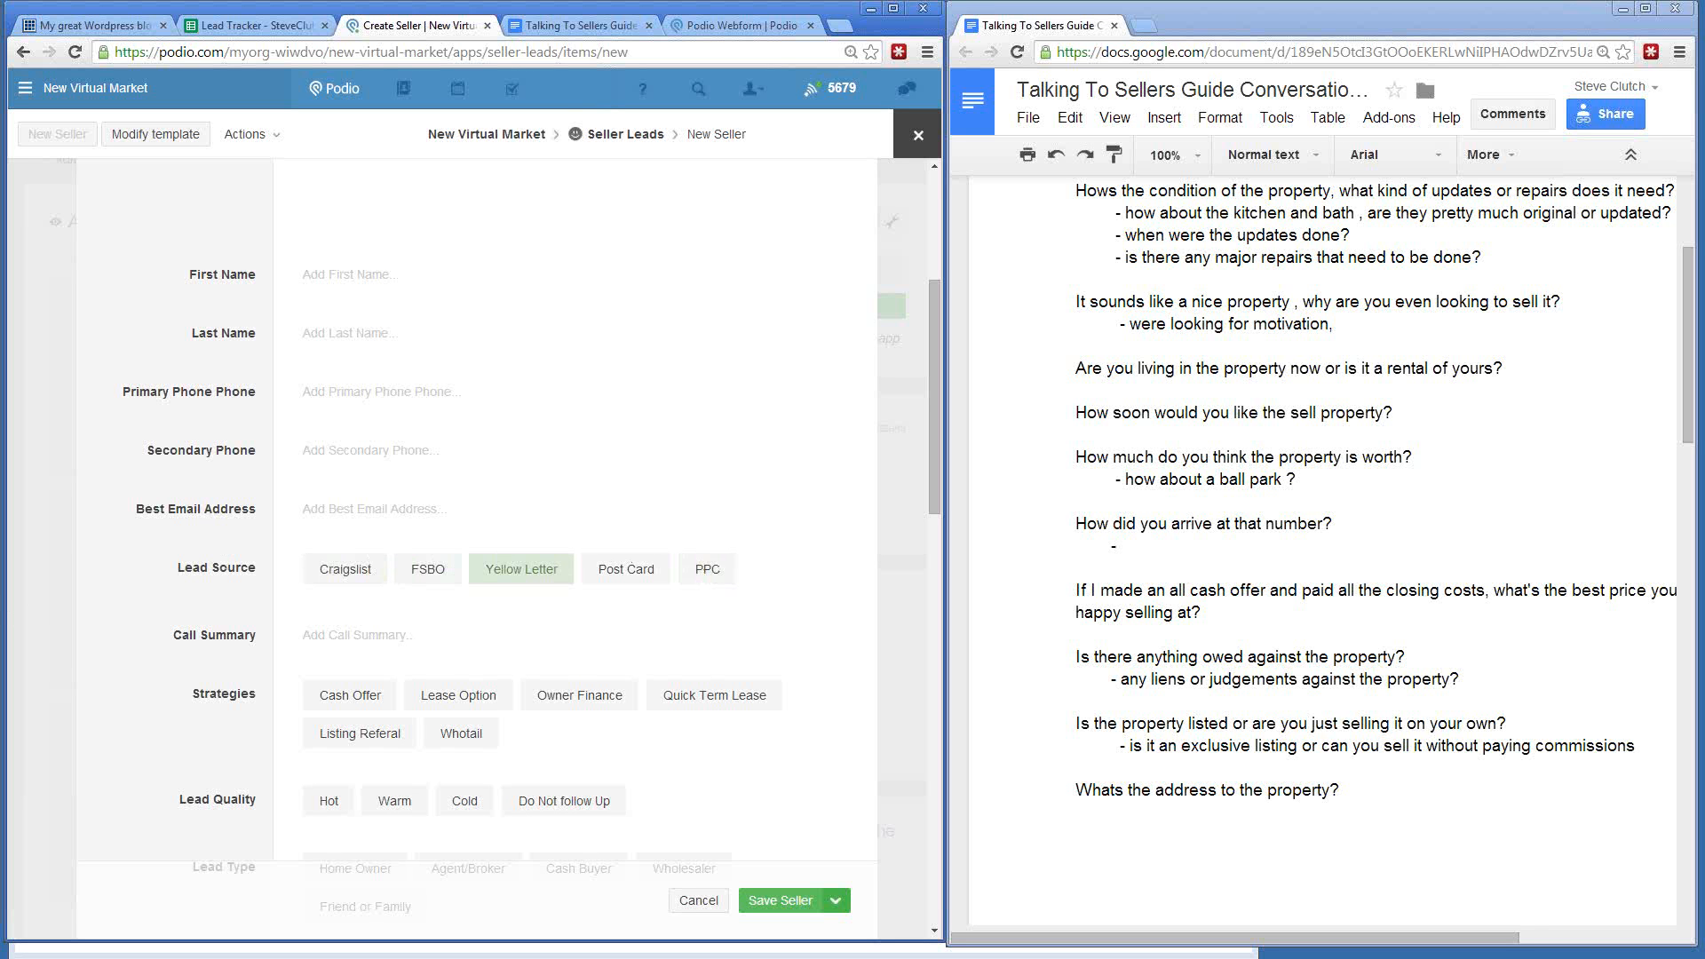
{"action": "left_click", "coordinate": [364, 734]}
{"action": "left_click", "coordinate": [462, 737]}
{"action": "left_click", "coordinate": [355, 702]}
{"action": "left_click", "coordinate": [466, 801]}
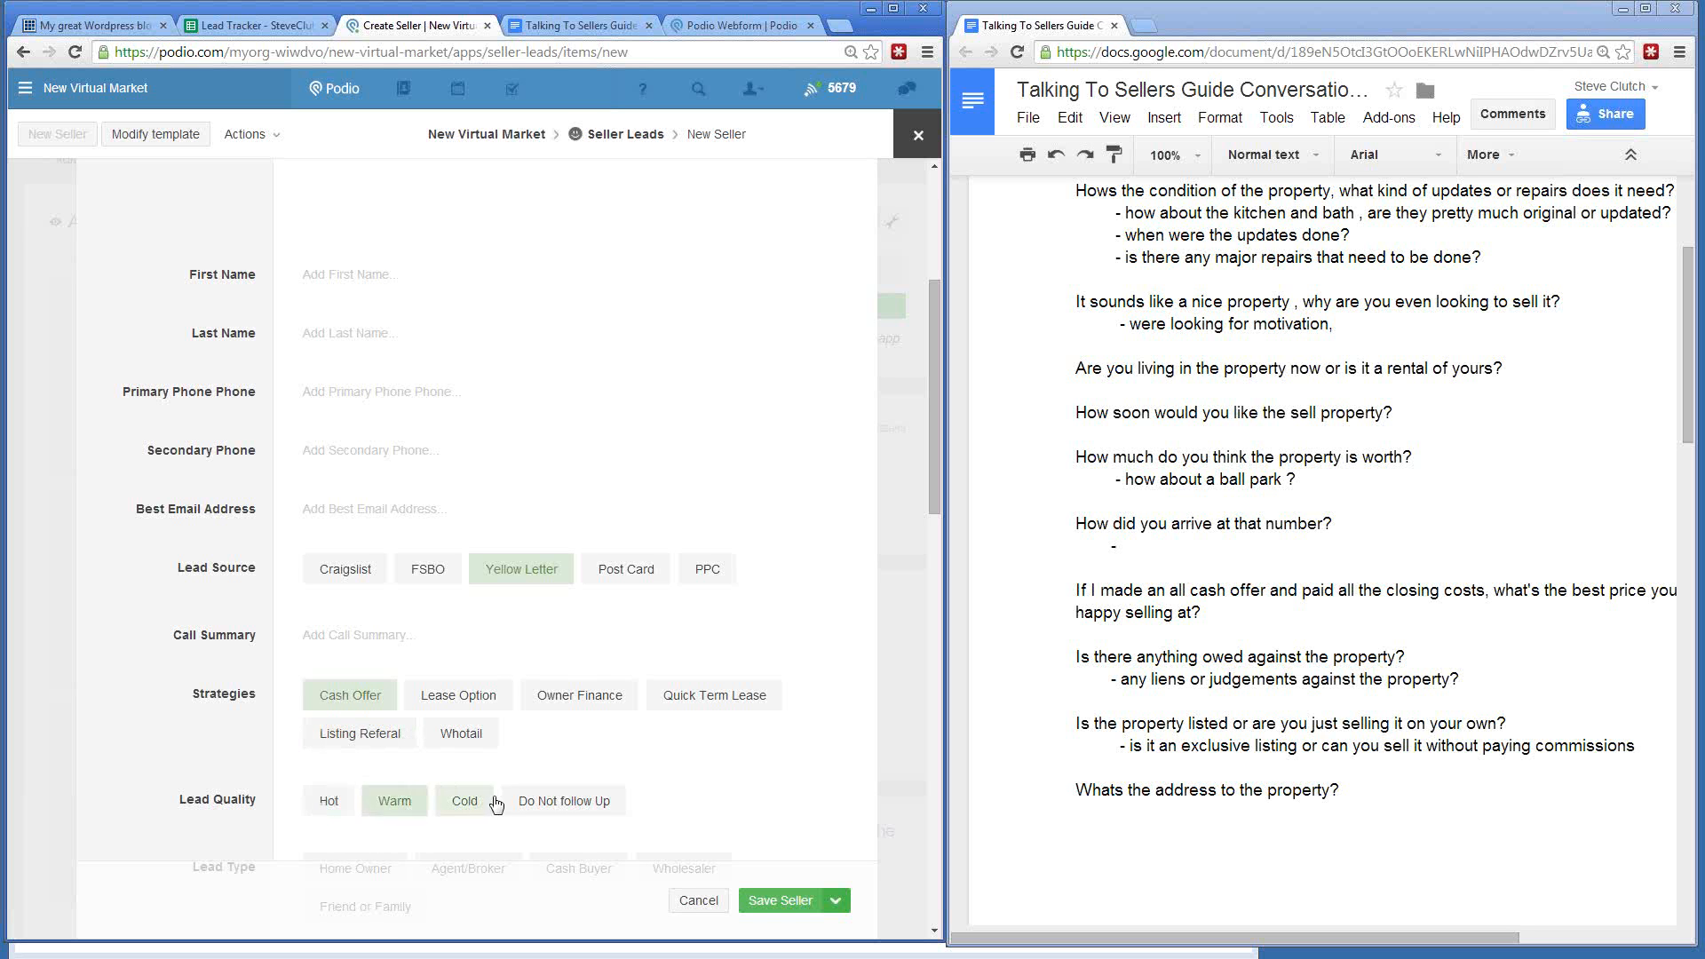
{"action": "left_click", "coordinate": [559, 803]}
{"action": "scroll", "coordinate": [461, 622], "scroll_direction": "down", "scroll_amount": 5}
{"action": "left_click", "coordinate": [360, 444]}
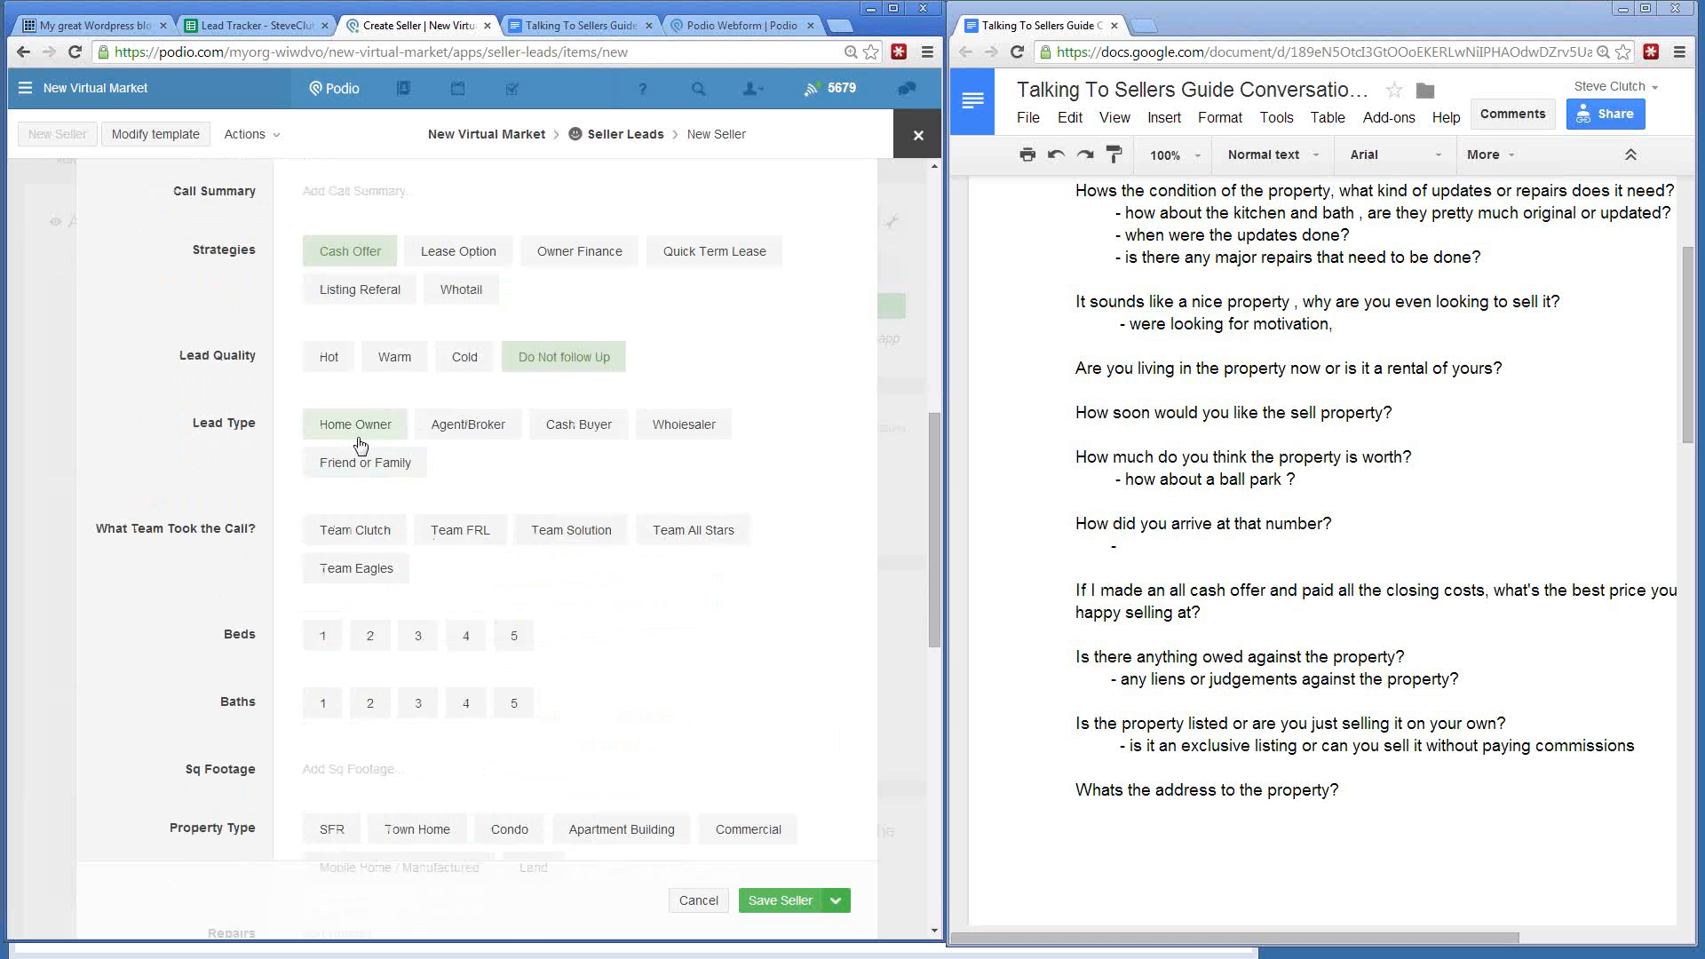
{"action": "left_click", "coordinate": [362, 462]}
{"action": "left_click", "coordinate": [468, 428]}
{"action": "left_click", "coordinate": [558, 433]}
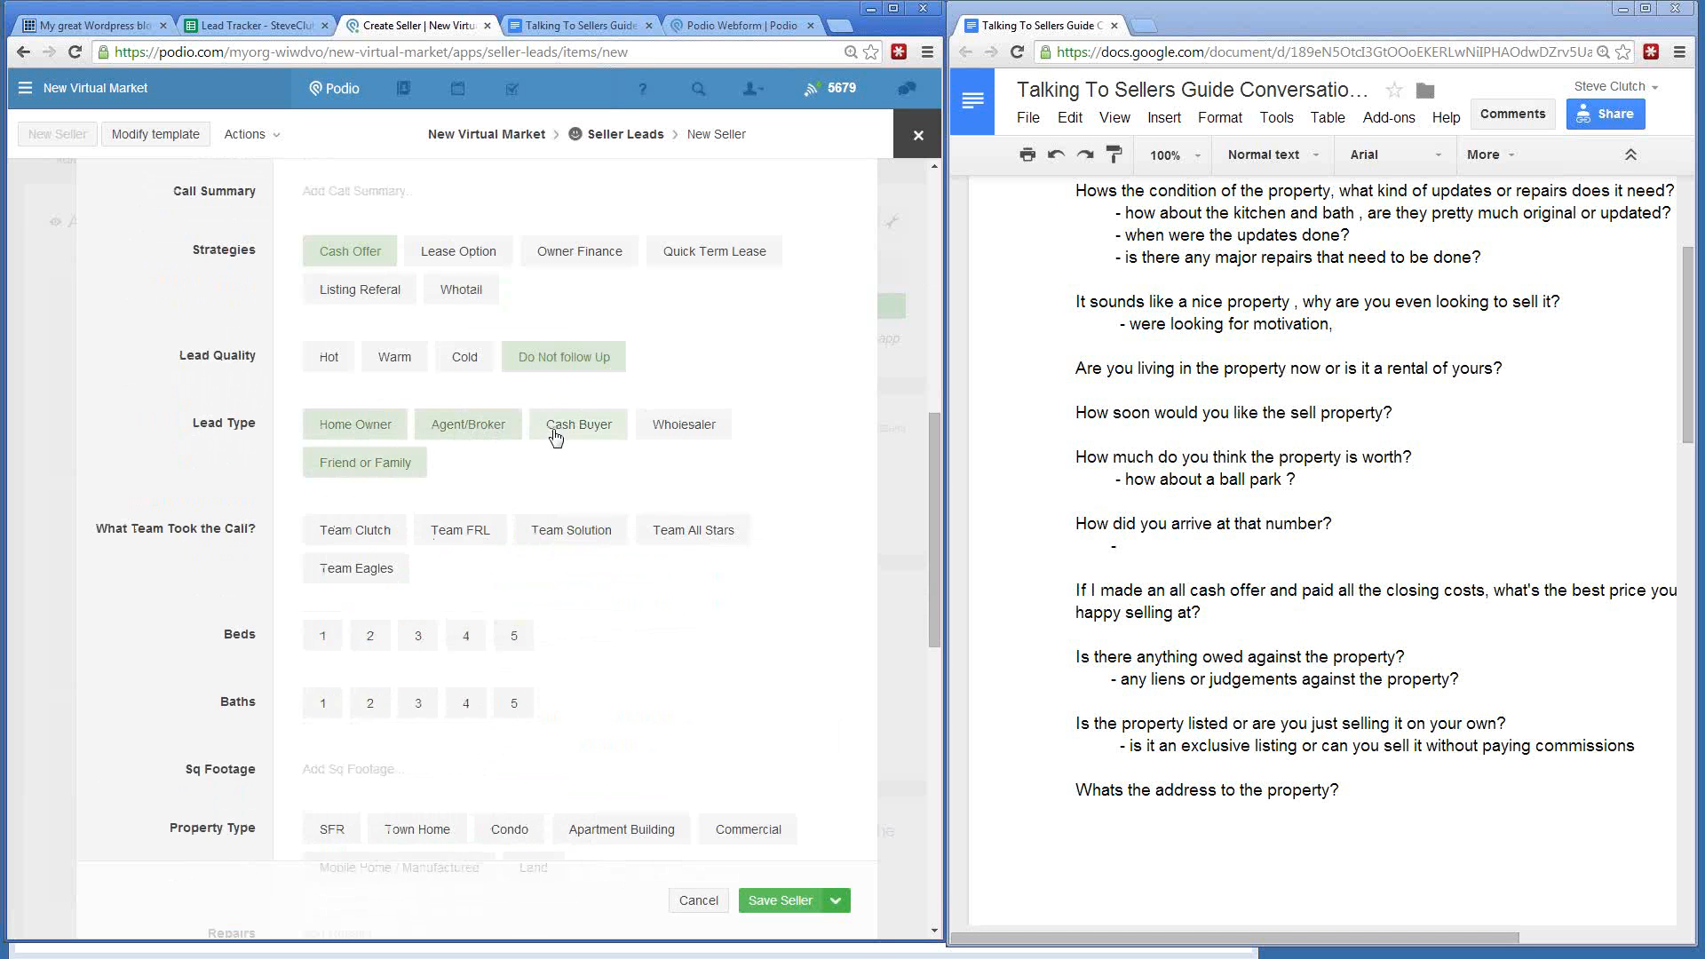
{"action": "left_click", "coordinate": [454, 535]}
{"action": "left_click", "coordinate": [351, 533]}
{"action": "left_click", "coordinate": [380, 566]}
{"action": "left_click", "coordinate": [456, 534]}
{"action": "left_click", "coordinate": [573, 532]}
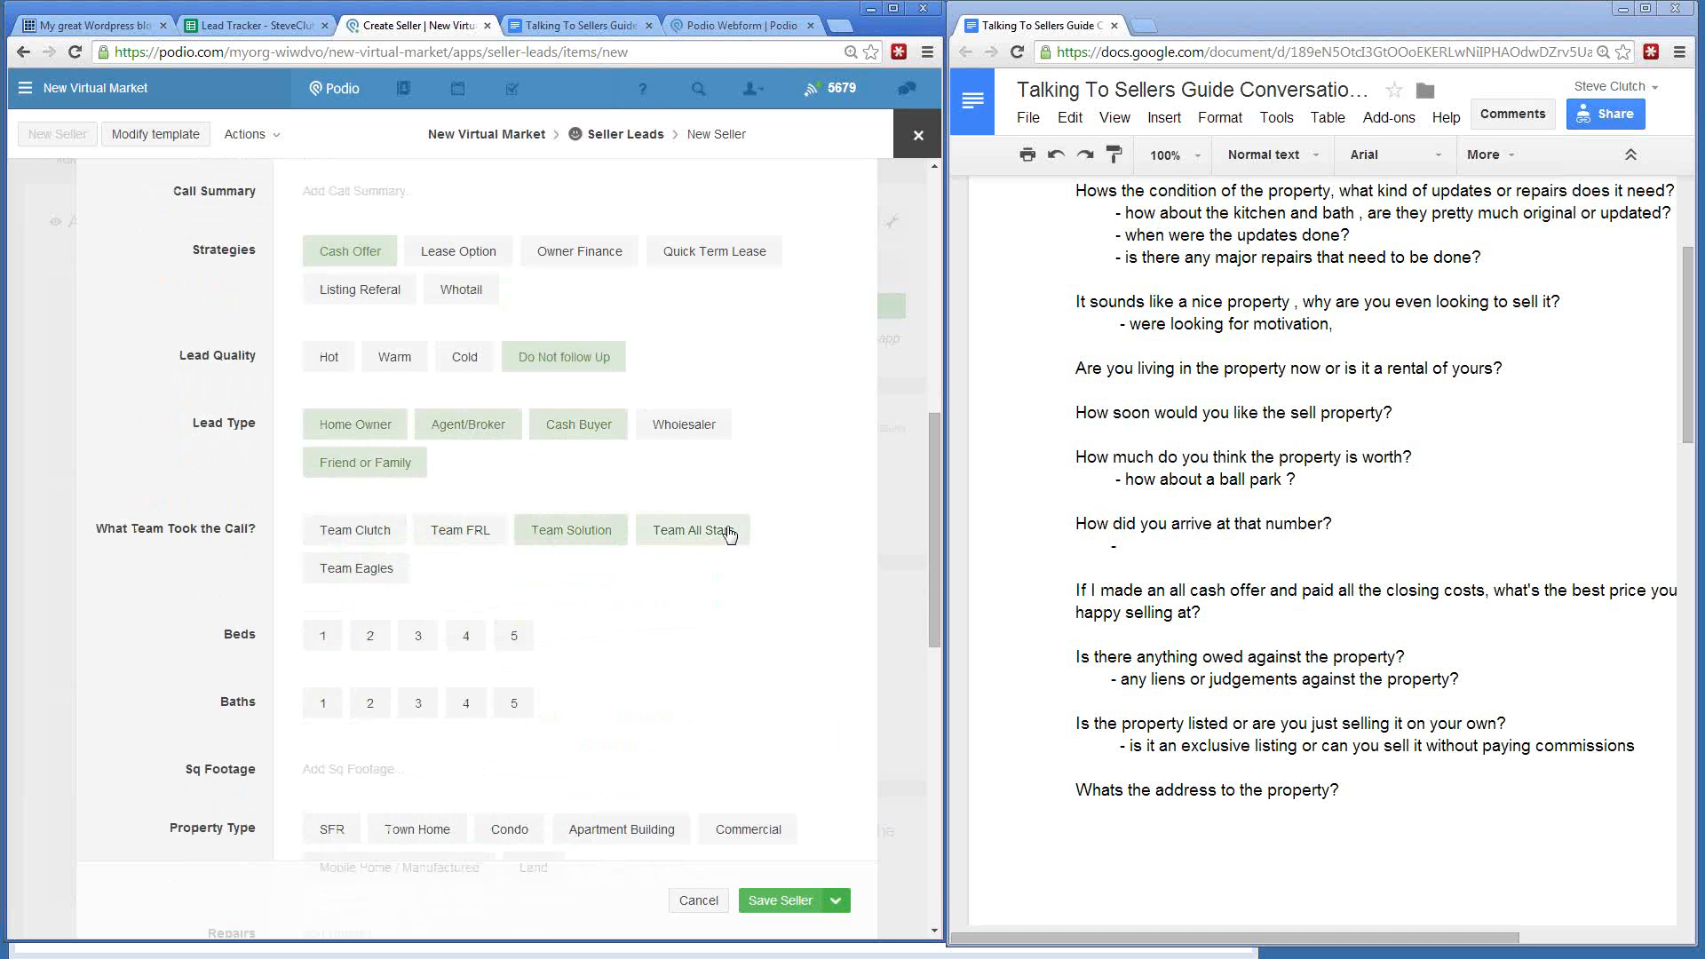
{"action": "left_click", "coordinate": [730, 533]}
{"action": "left_click", "coordinate": [328, 537]}
{"action": "left_click", "coordinate": [360, 569]}
{"action": "left_click", "coordinate": [350, 533]}
{"action": "left_click", "coordinate": [323, 637]}
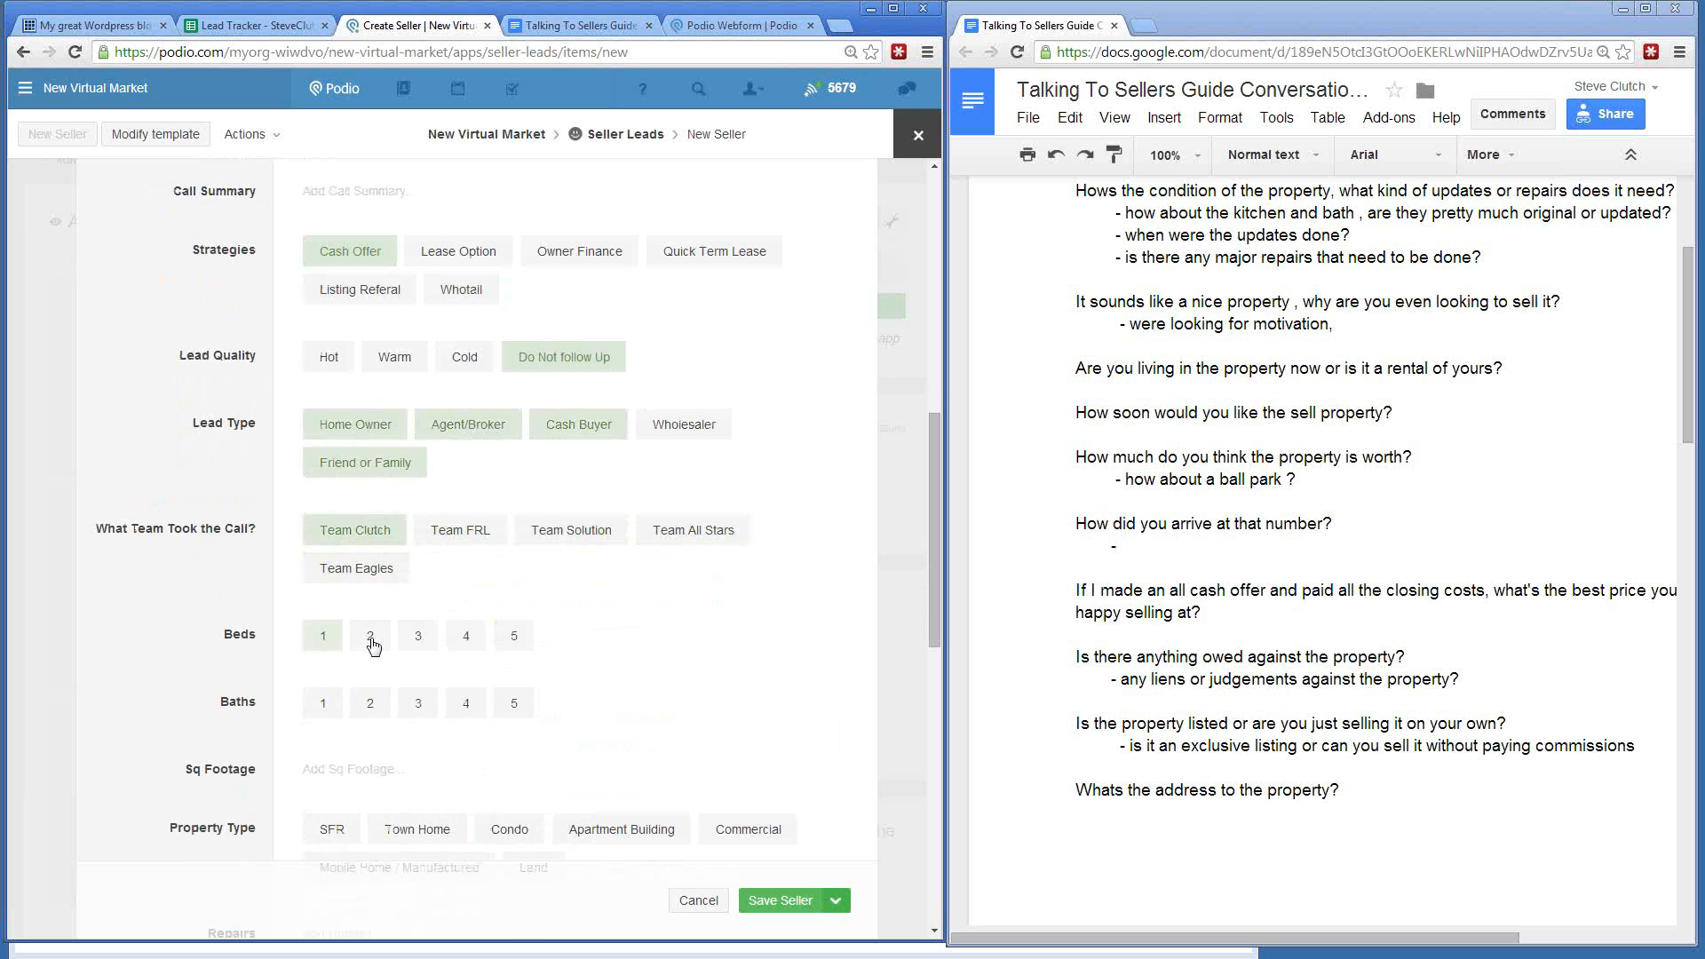
{"action": "left_click", "coordinate": [370, 636]}
{"action": "left_click", "coordinate": [419, 635]}
{"action": "left_click", "coordinate": [465, 636]}
{"action": "left_click", "coordinate": [513, 636]}
{"action": "left_click", "coordinate": [371, 703]}
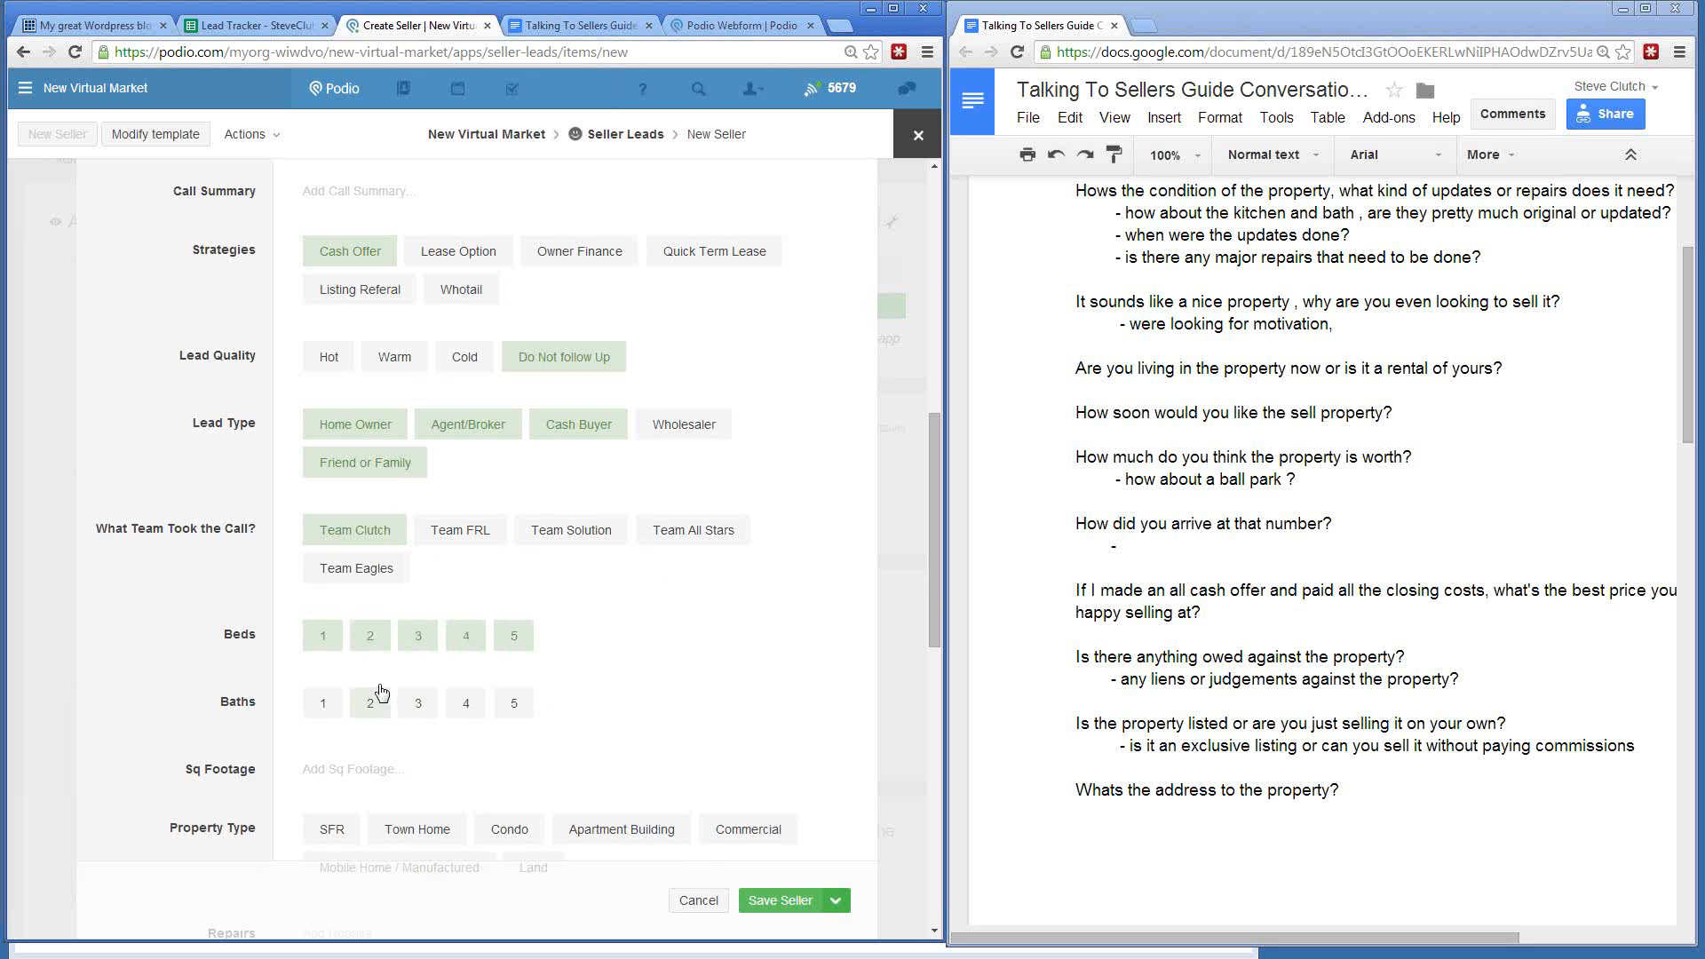
{"action": "scroll", "coordinate": [381, 691], "scroll_direction": "down", "scroll_amount": 5}
{"action": "left_click", "coordinate": [399, 423]}
{"action": "left_click", "coordinate": [454, 390]}
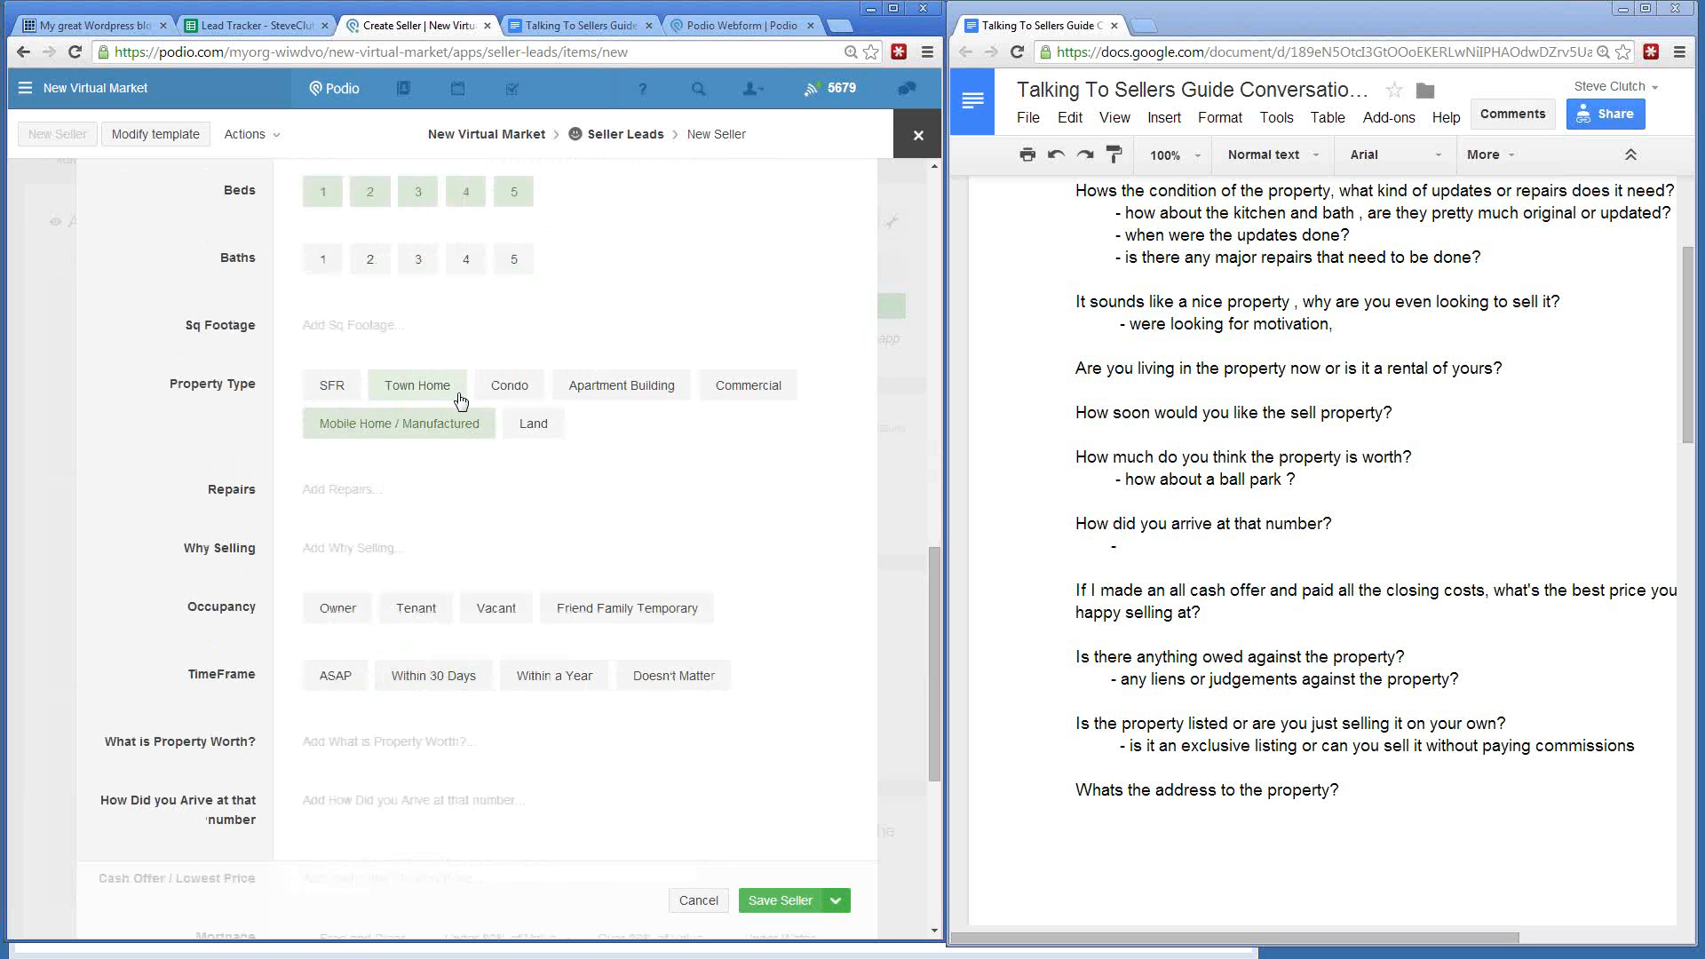
{"action": "left_click", "coordinate": [510, 386]}
{"action": "left_click", "coordinate": [348, 558]}
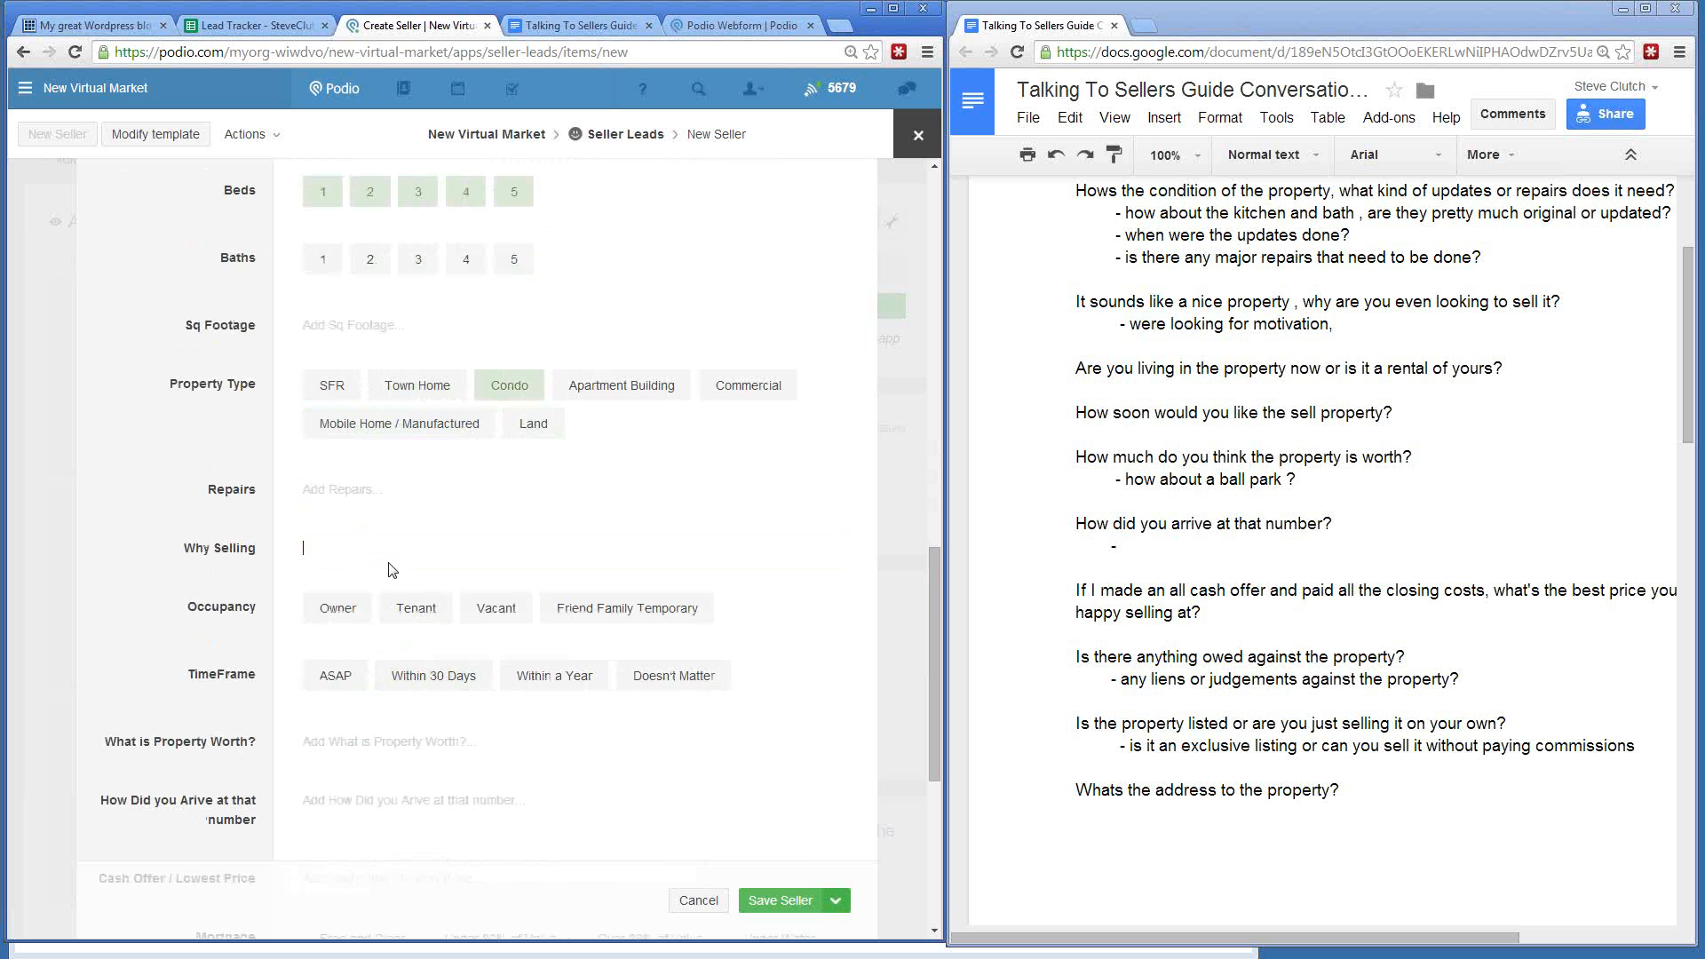
{"action": "scroll", "coordinate": [388, 569], "scroll_direction": "down", "scroll_amount": 2}
{"action": "left_click", "coordinate": [338, 430]}
{"action": "left_click", "coordinate": [415, 430]}
{"action": "left_click", "coordinate": [627, 430]}
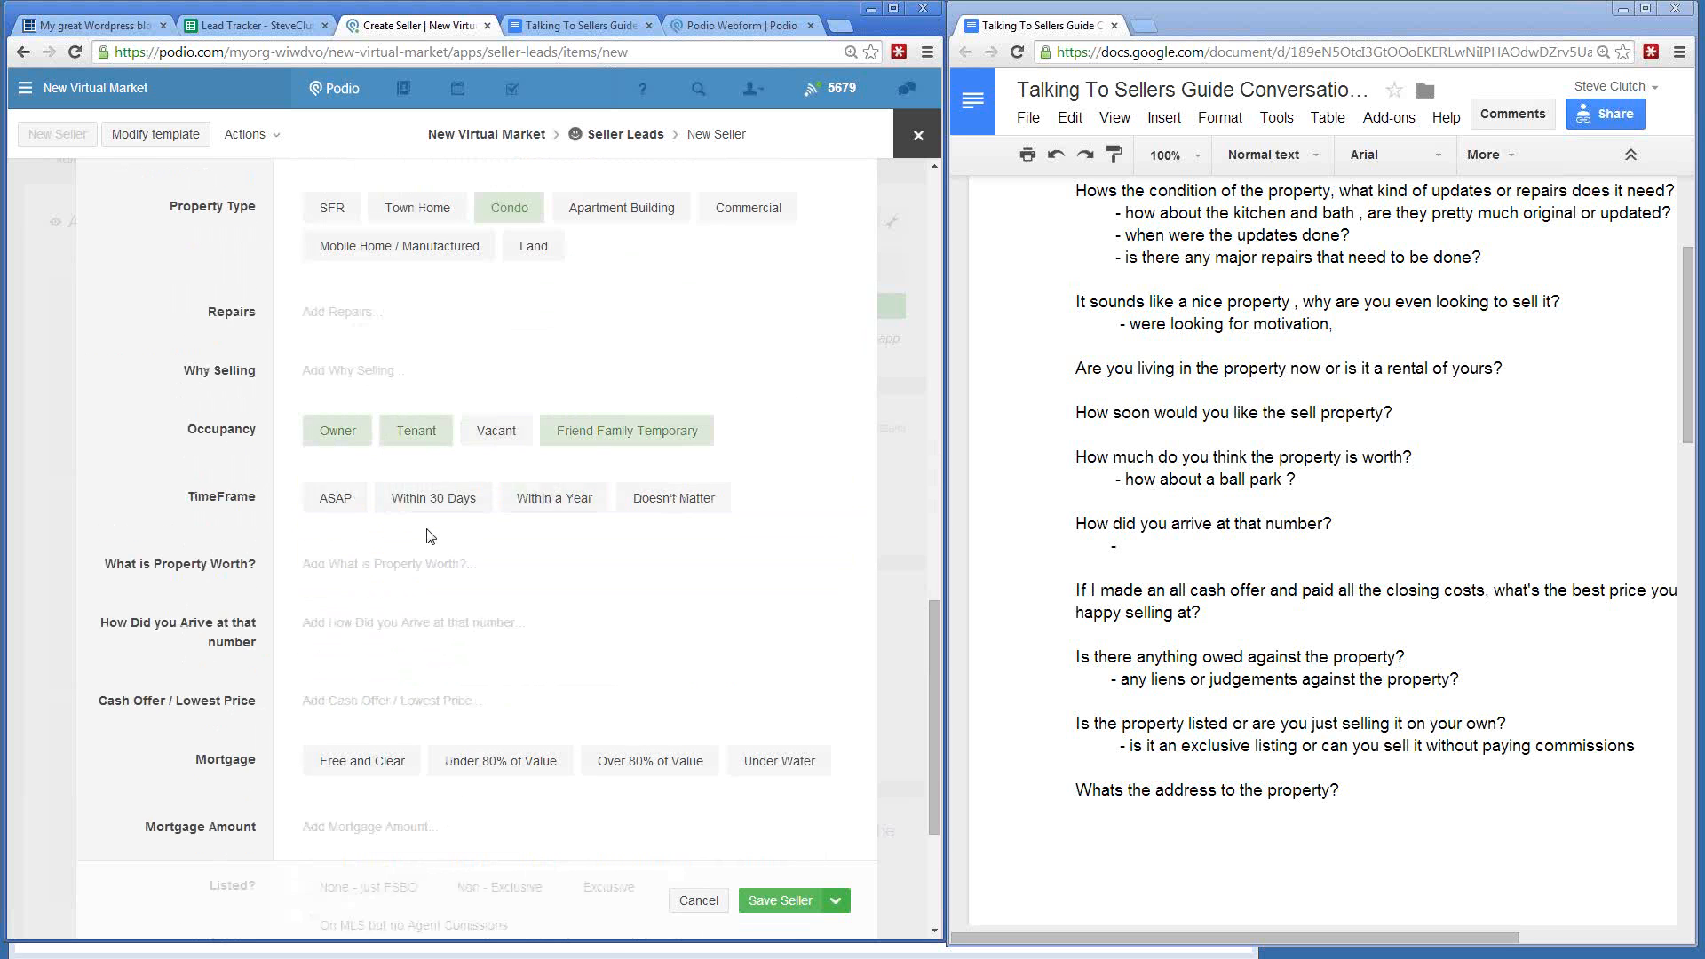
{"action": "scroll", "coordinate": [430, 536], "scroll_direction": "down", "scroll_amount": 3}
{"action": "left_click", "coordinate": [348, 712]}
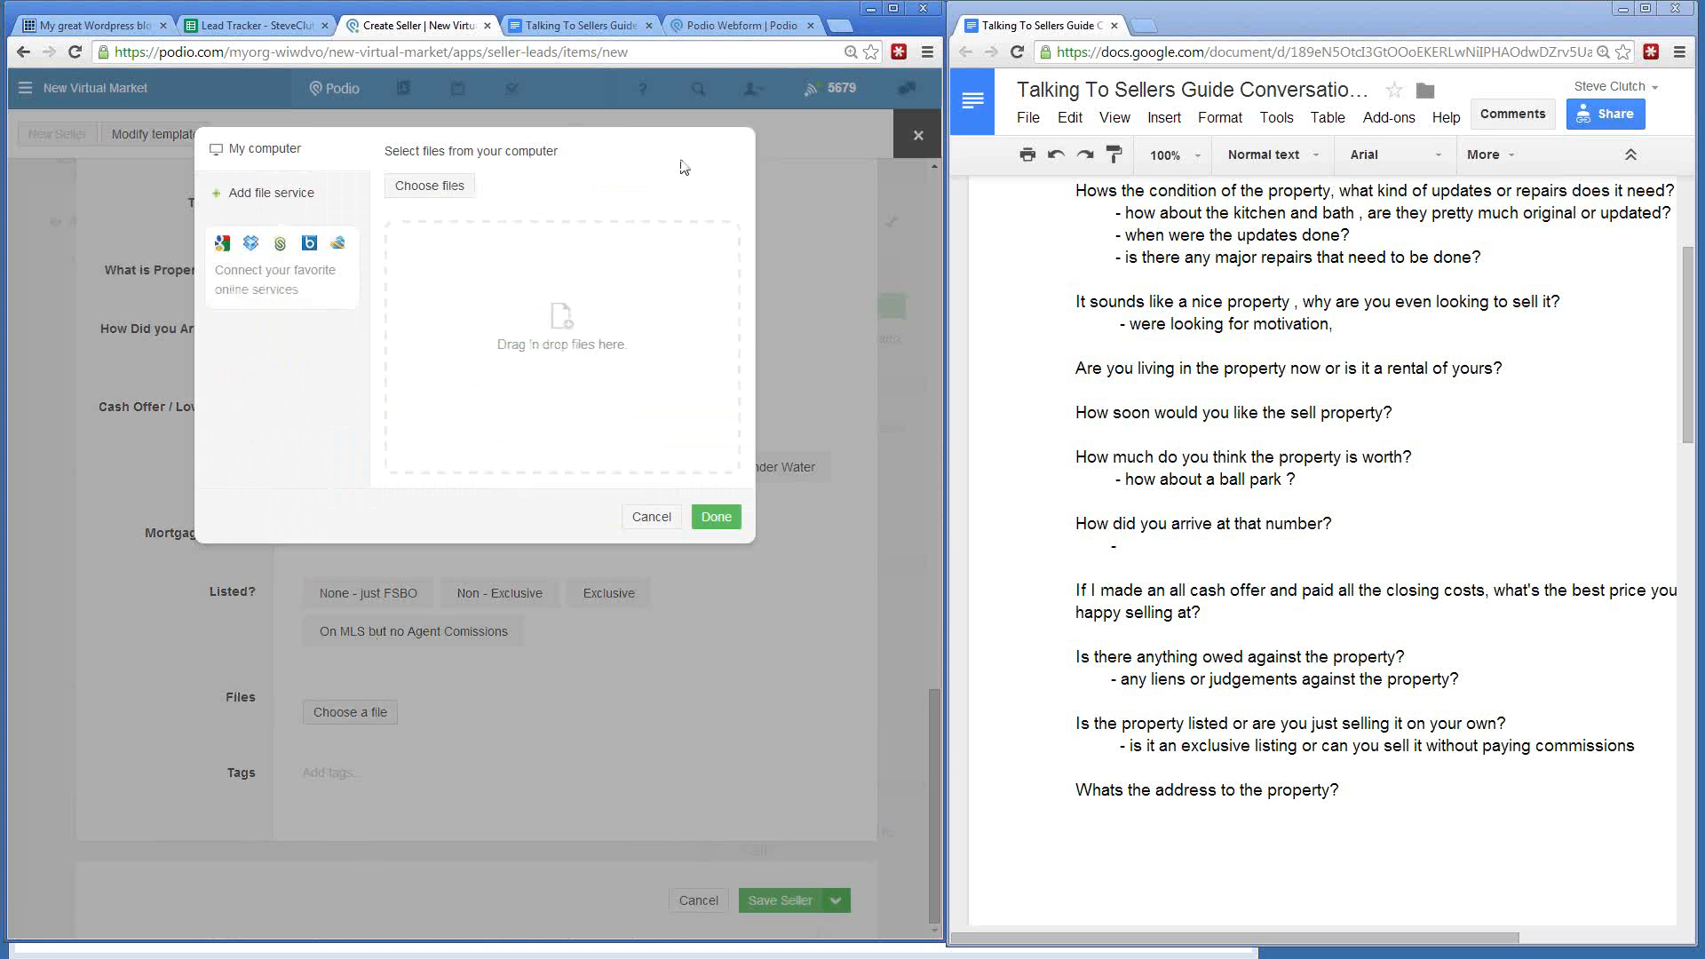
{"action": "left_click", "coordinate": [718, 524]}
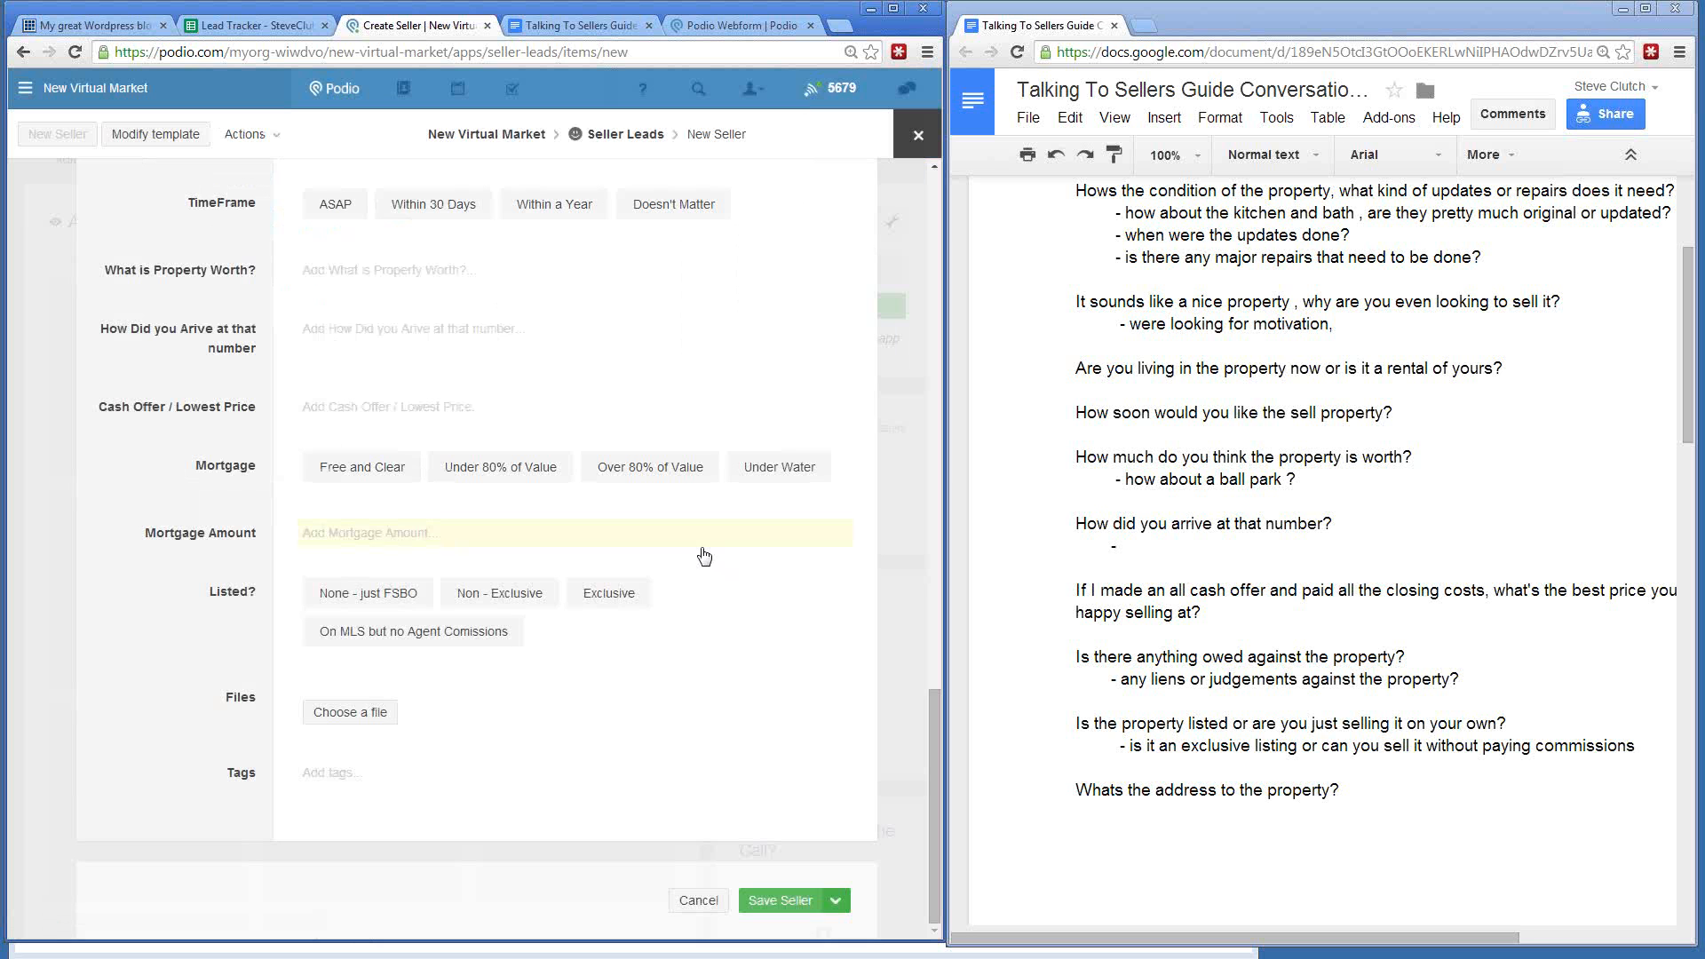
{"action": "scroll", "coordinate": [577, 480], "scroll_direction": "up", "scroll_amount": 13}
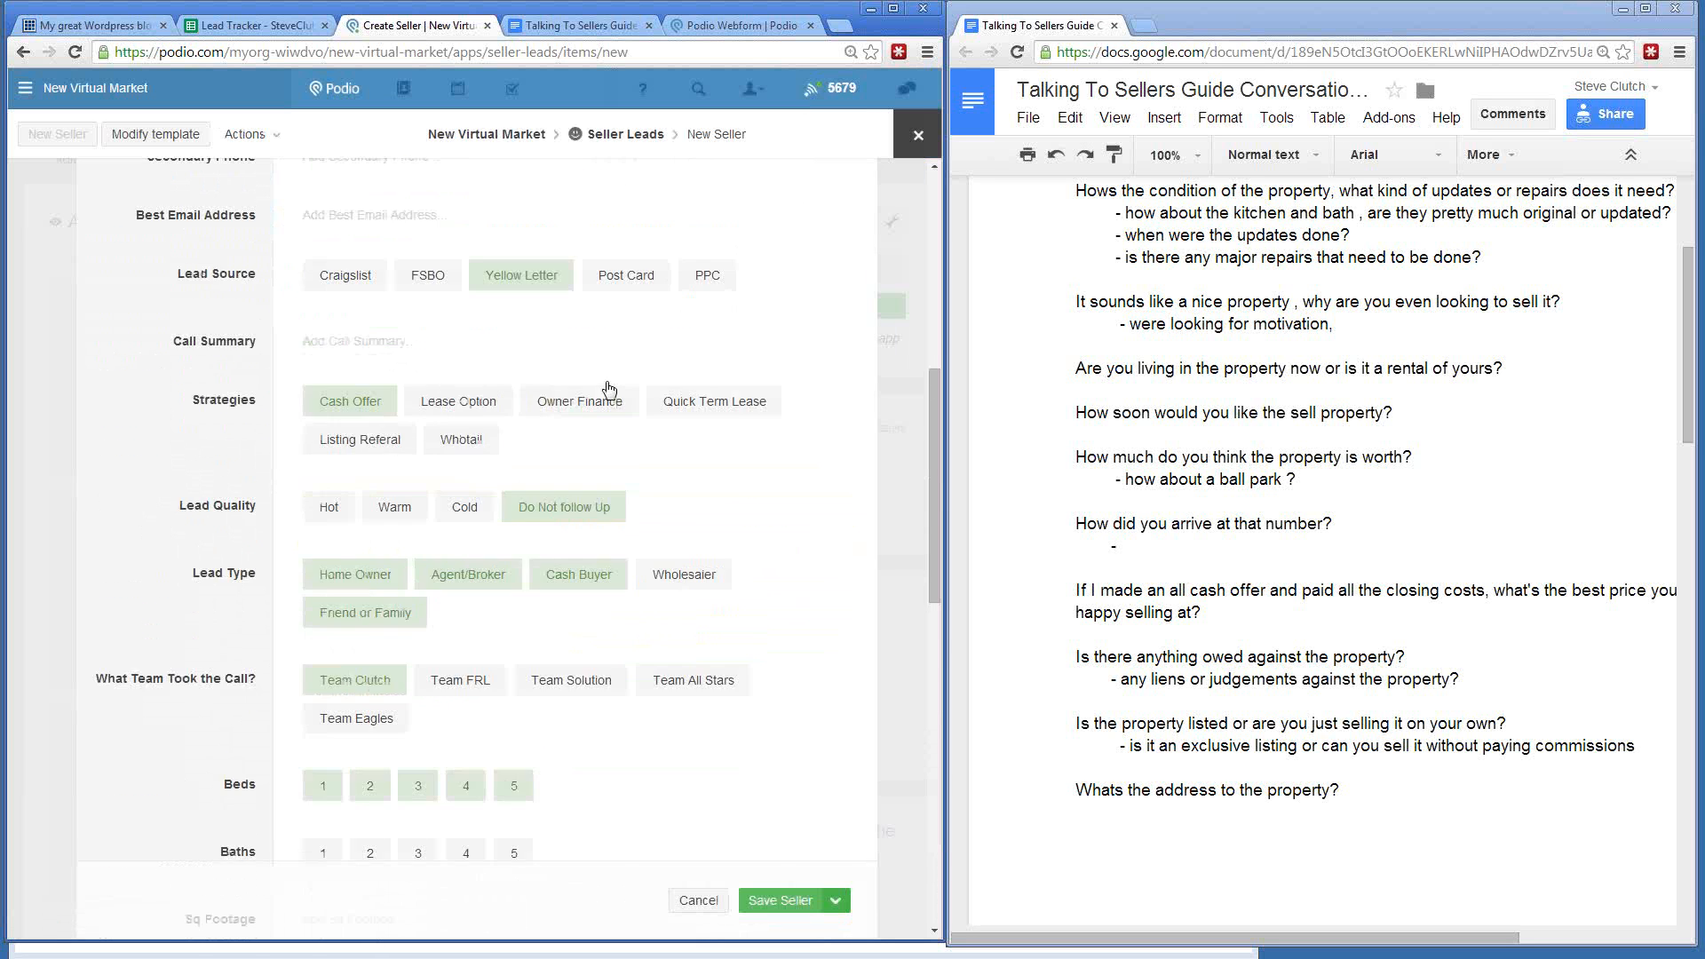
{"action": "scroll", "coordinate": [608, 389], "scroll_direction": "up", "scroll_amount": 7}
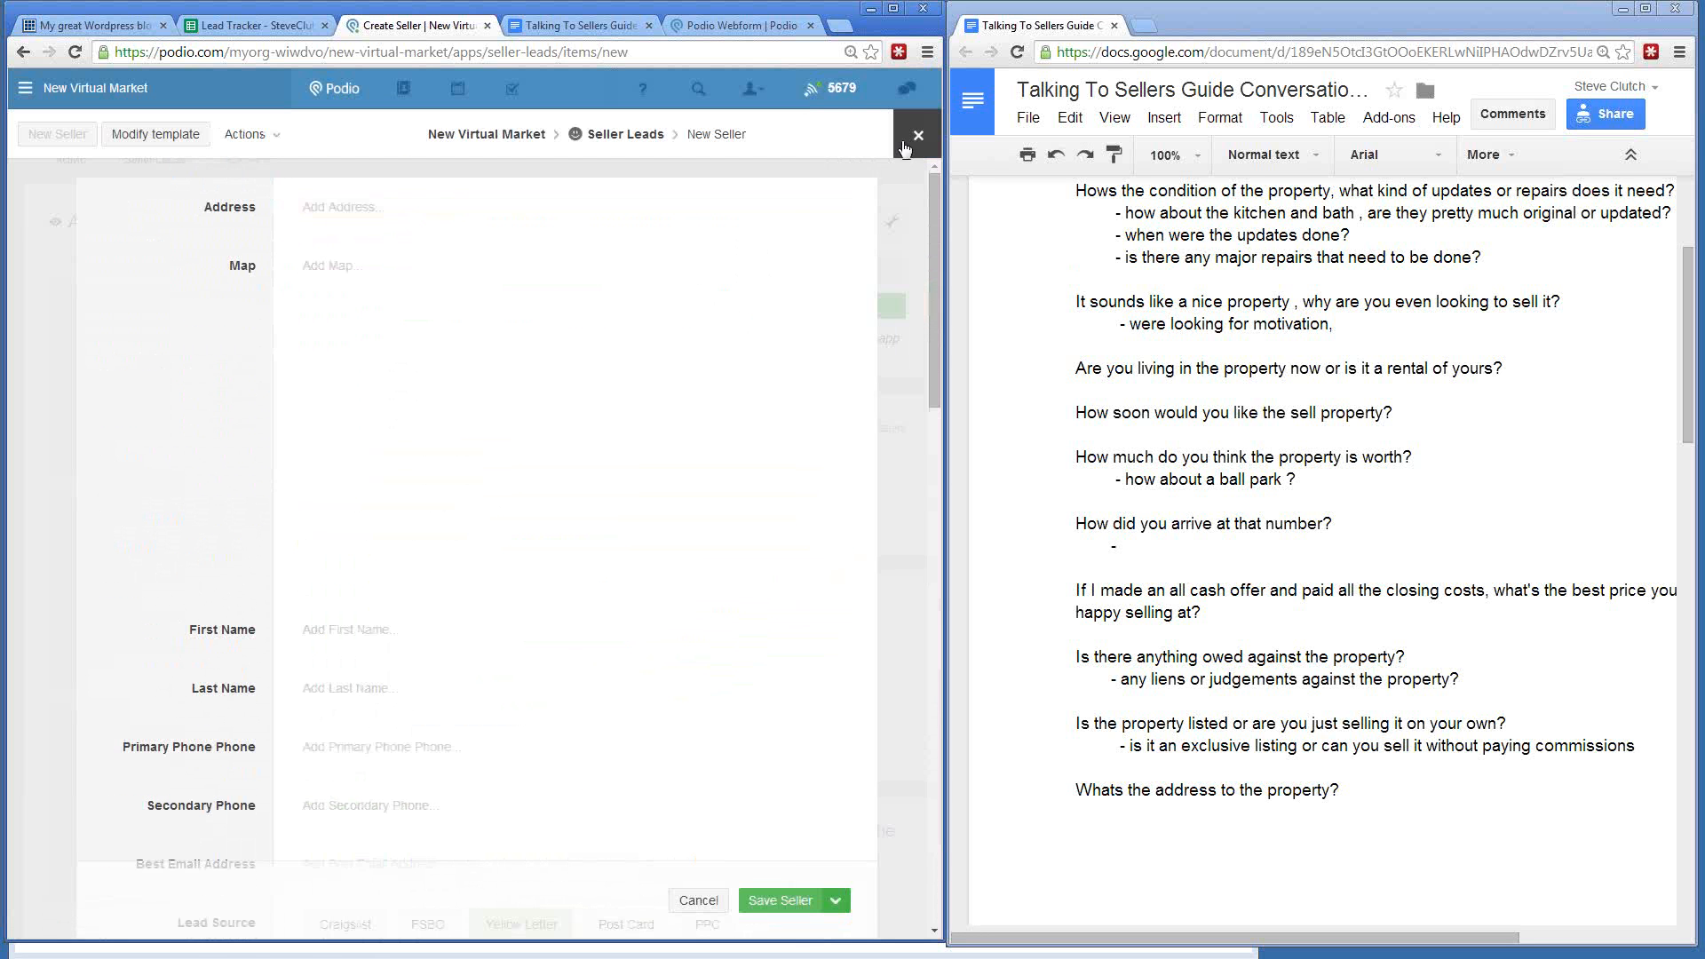
- Discard the blank Seller form and delete the Address field from the Seller template
{"action": "left_click", "coordinate": [919, 134]}
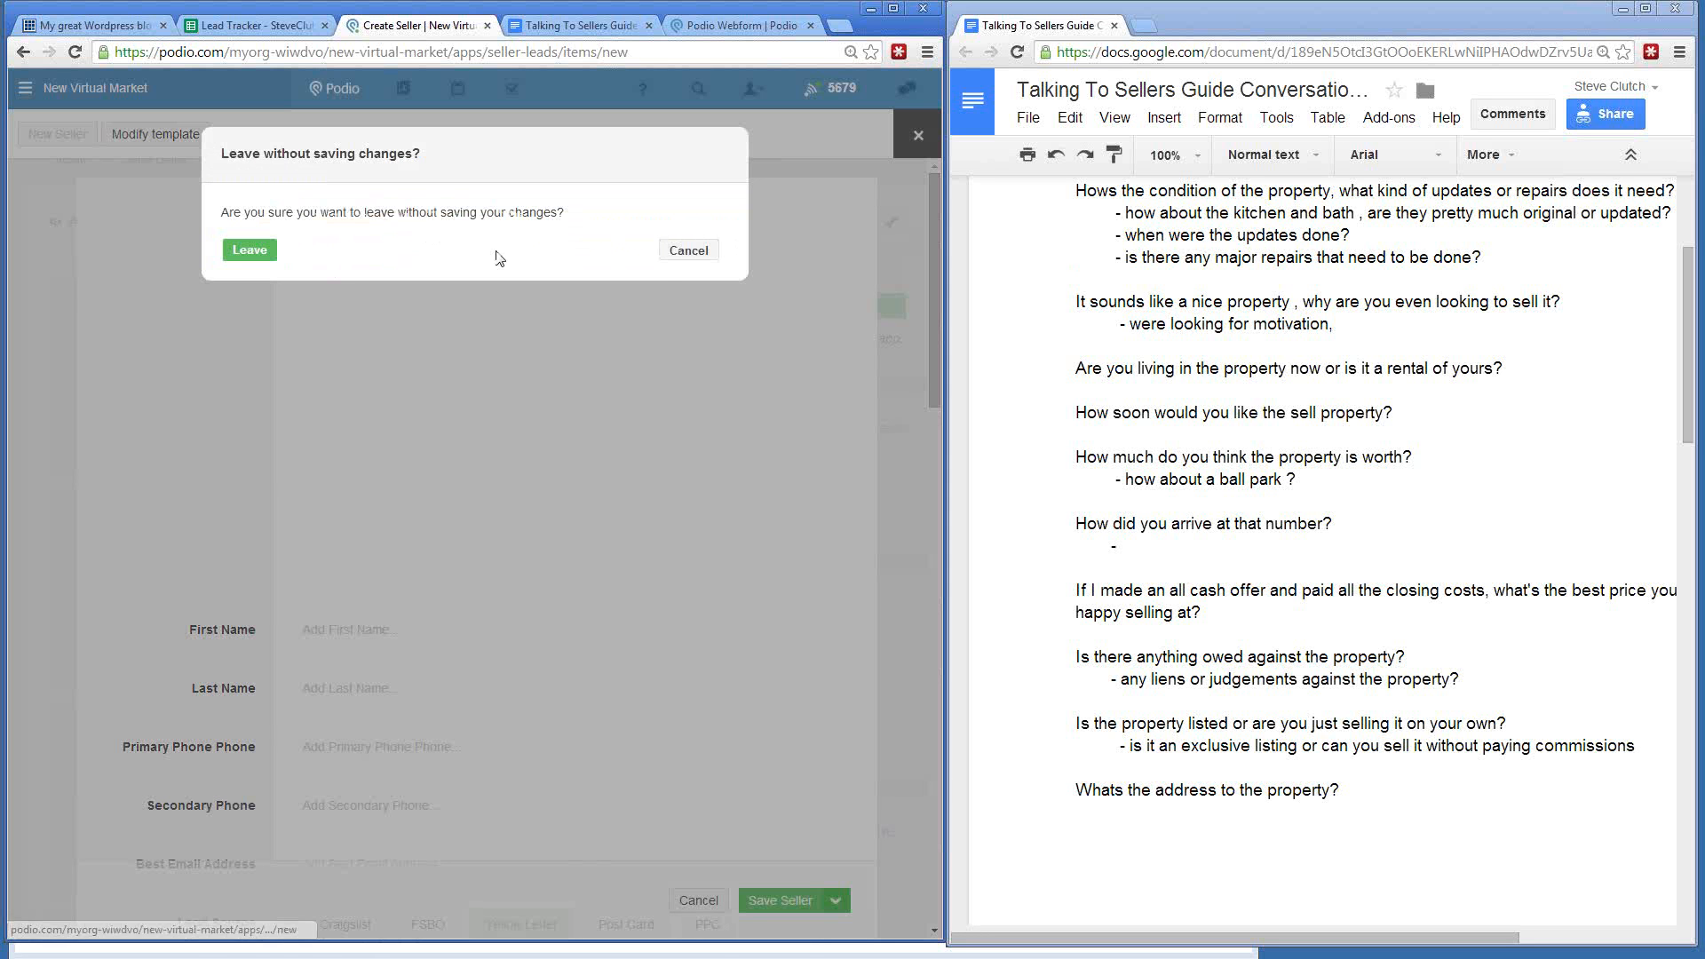
{"action": "left_click", "coordinate": [249, 250]}
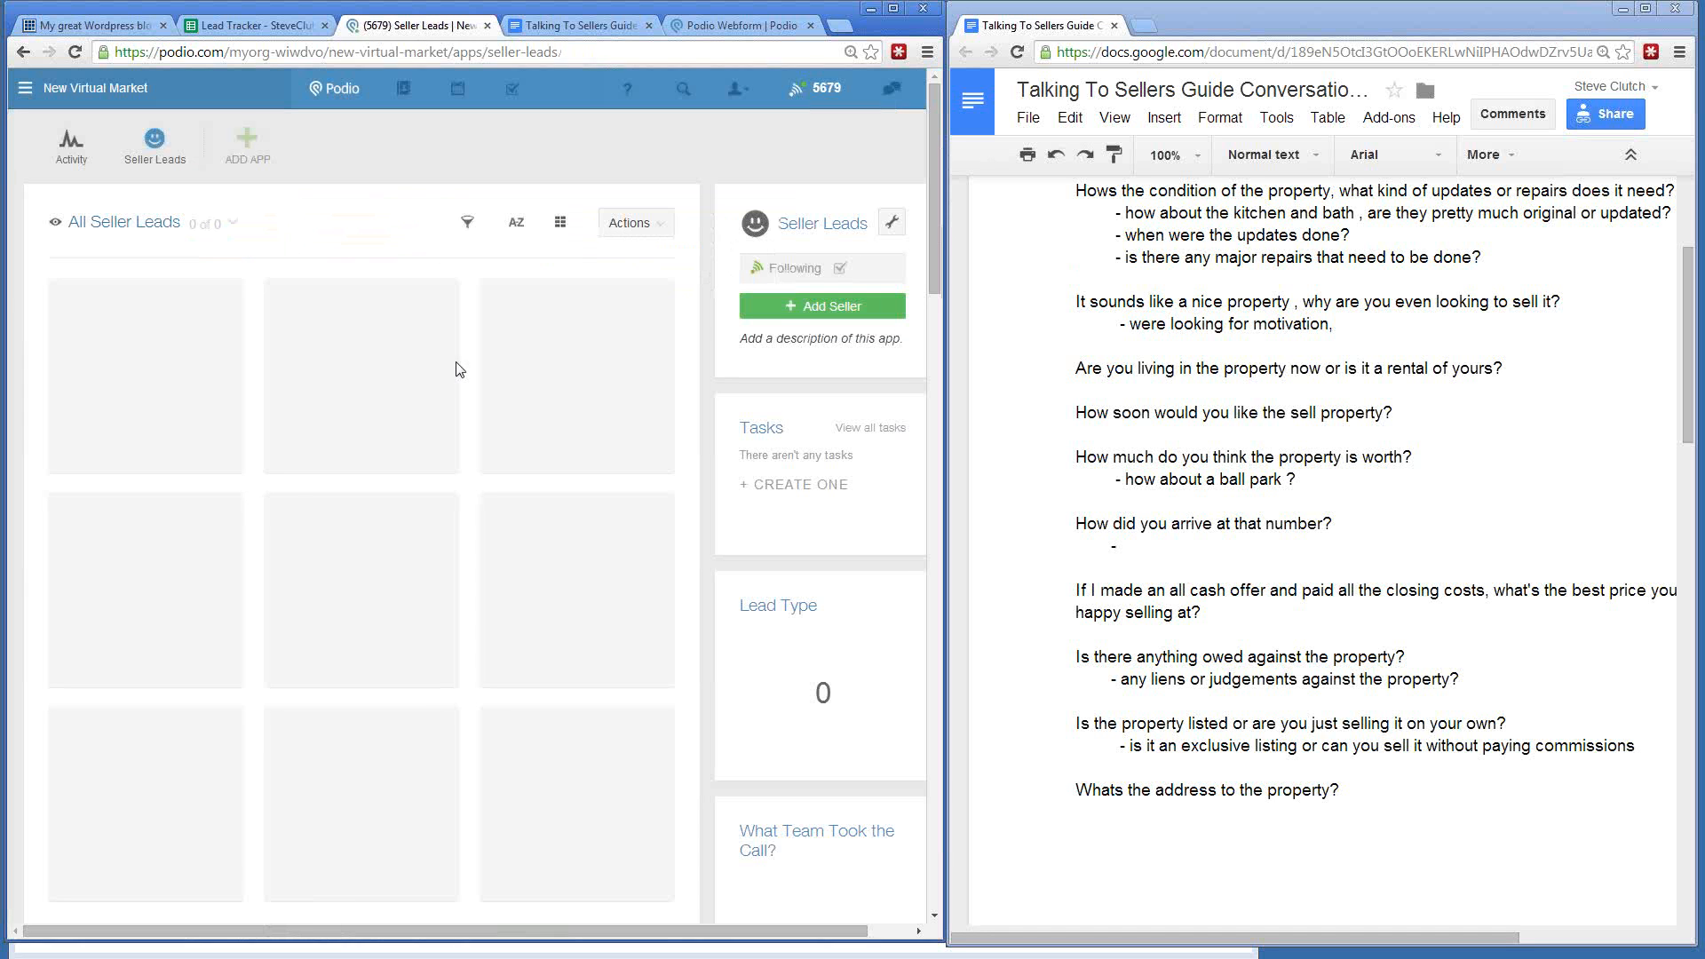
{"action": "left_click", "coordinate": [891, 228]}
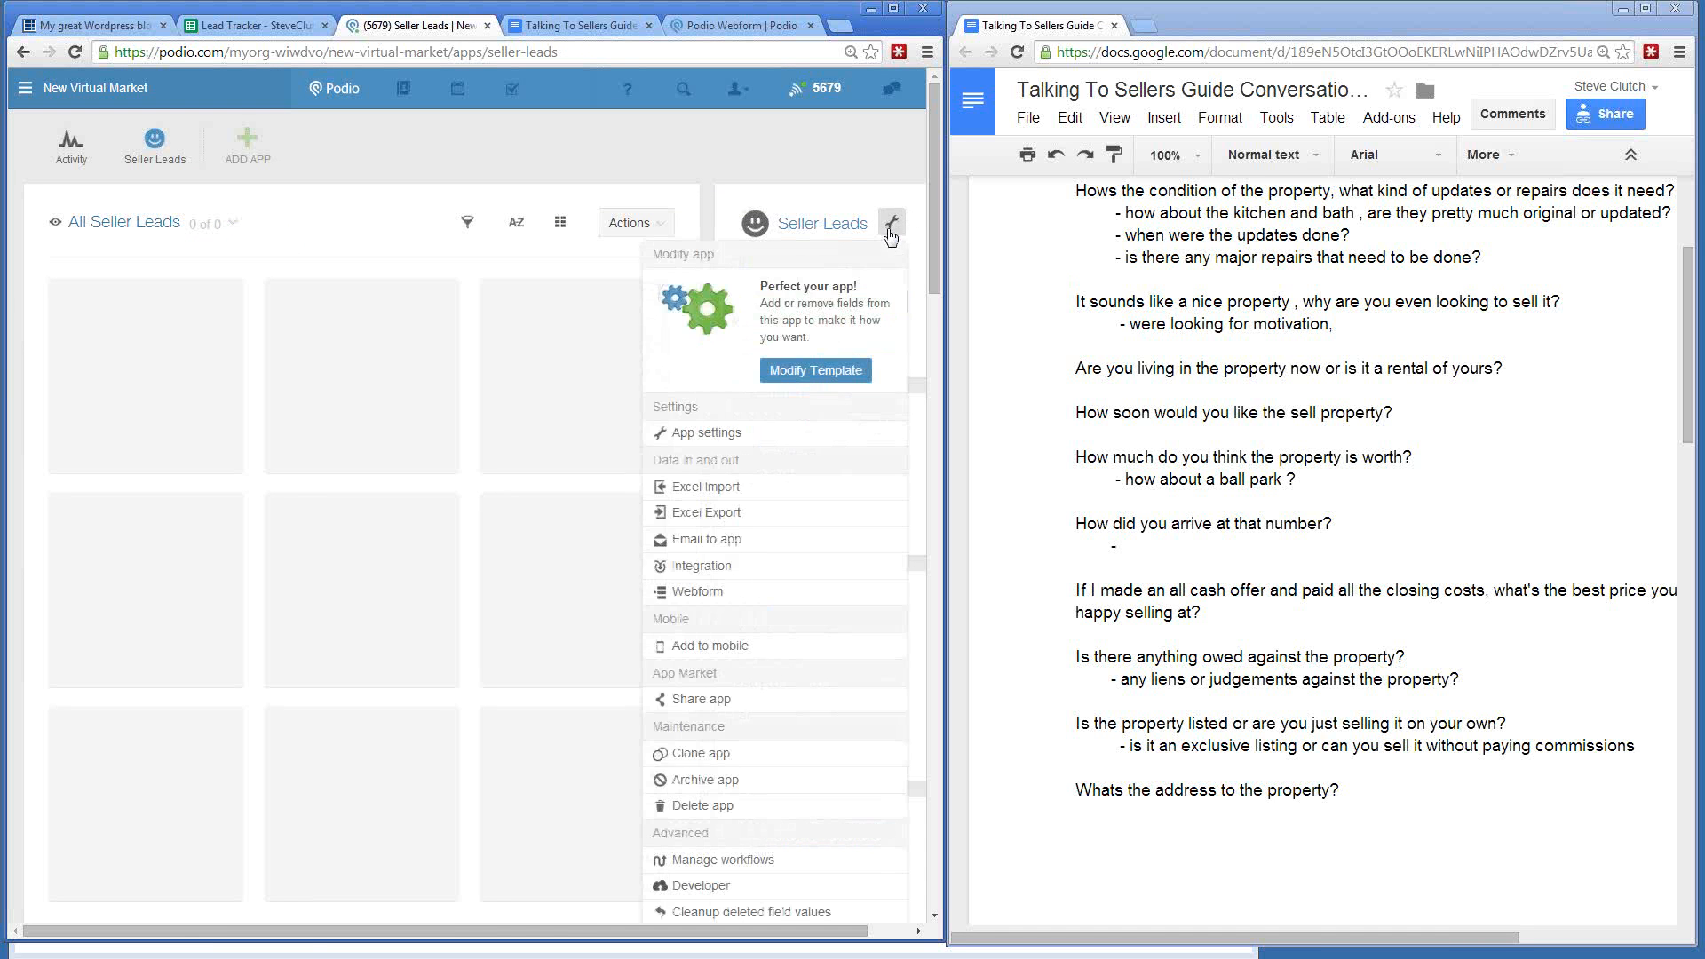
{"action": "left_click", "coordinate": [777, 380]}
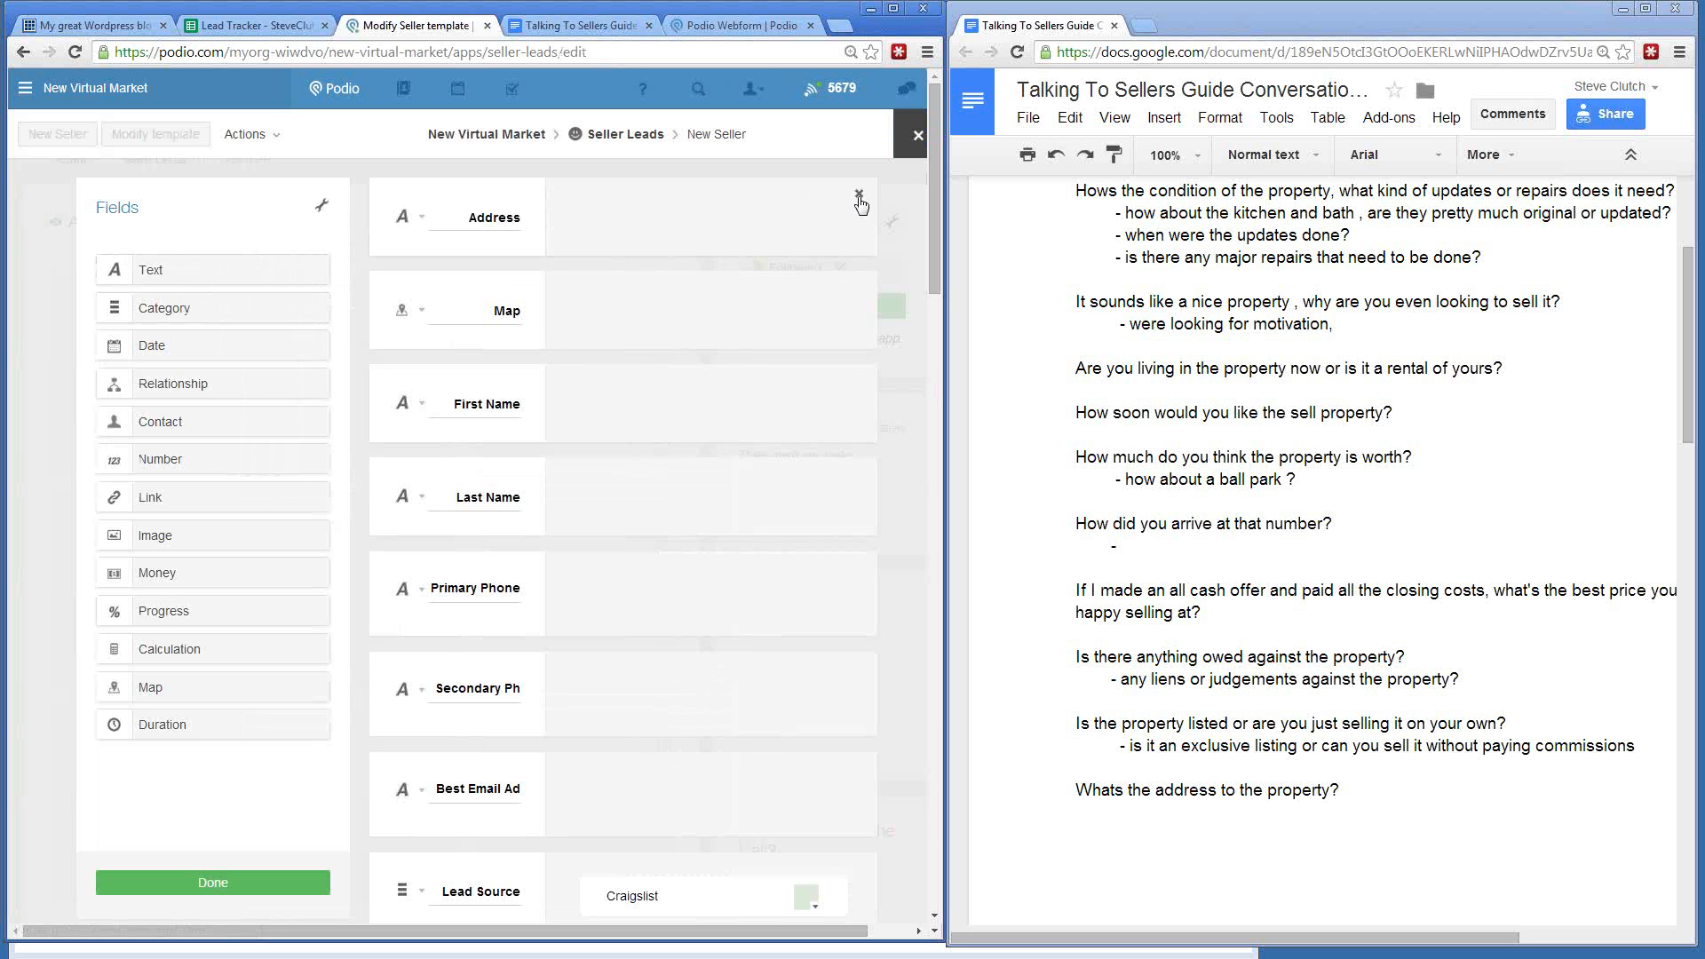
{"action": "left_click", "coordinate": [858, 194]}
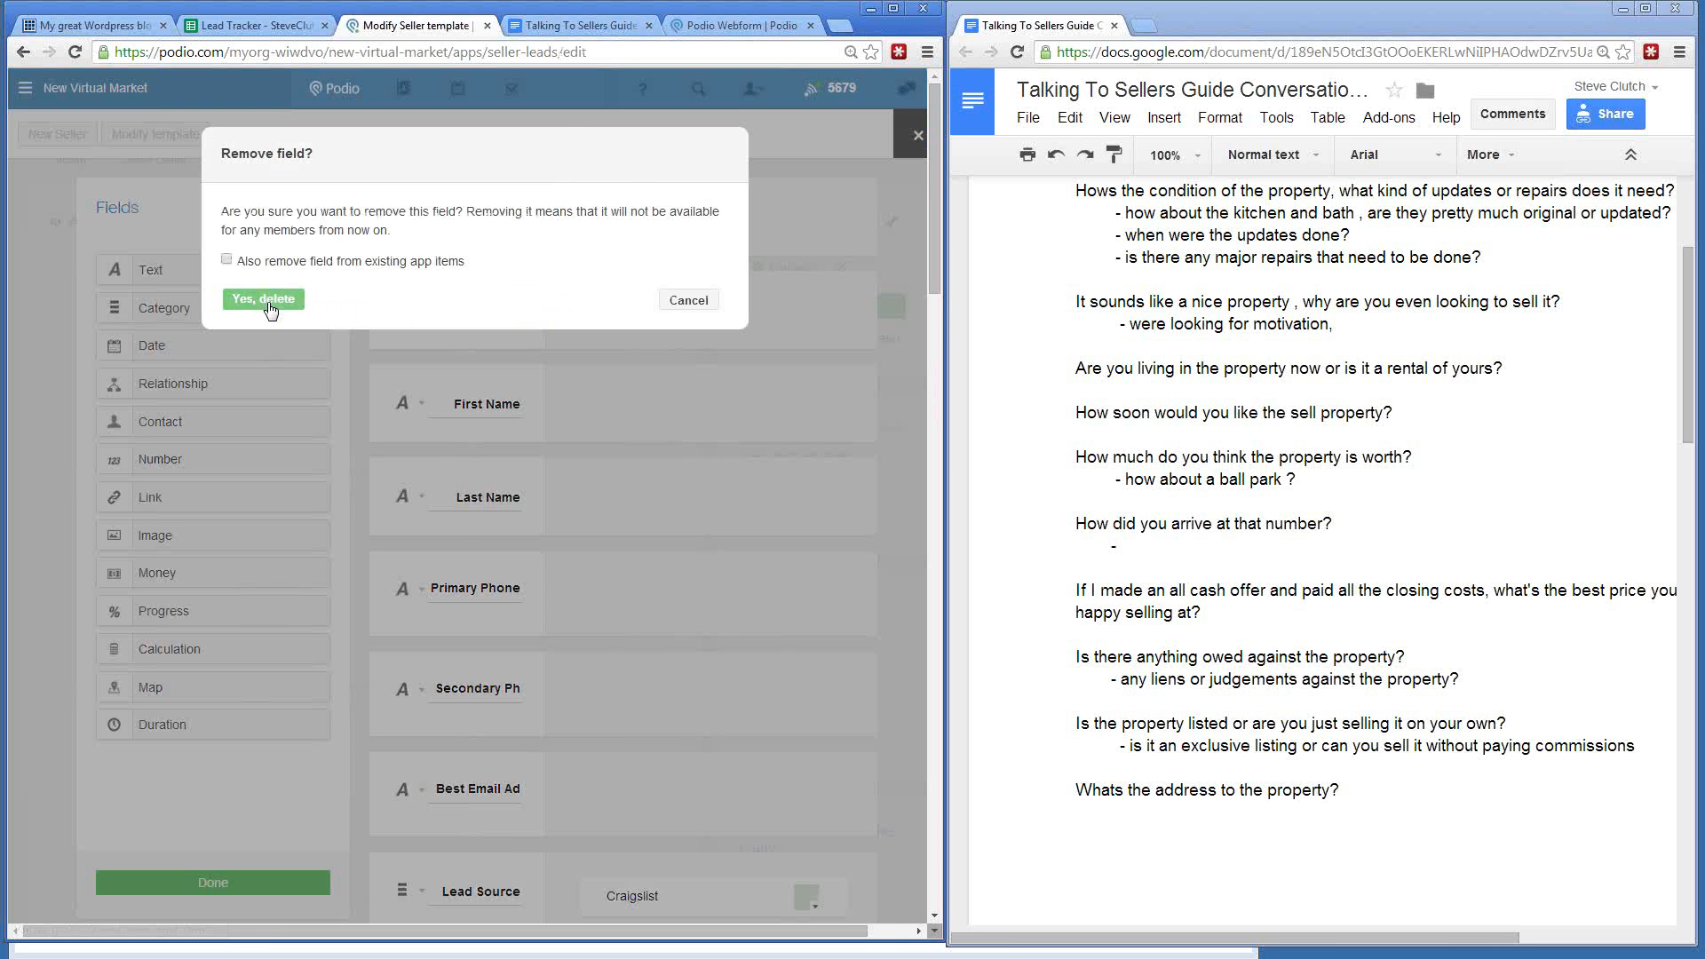
{"action": "left_click", "coordinate": [266, 300]}
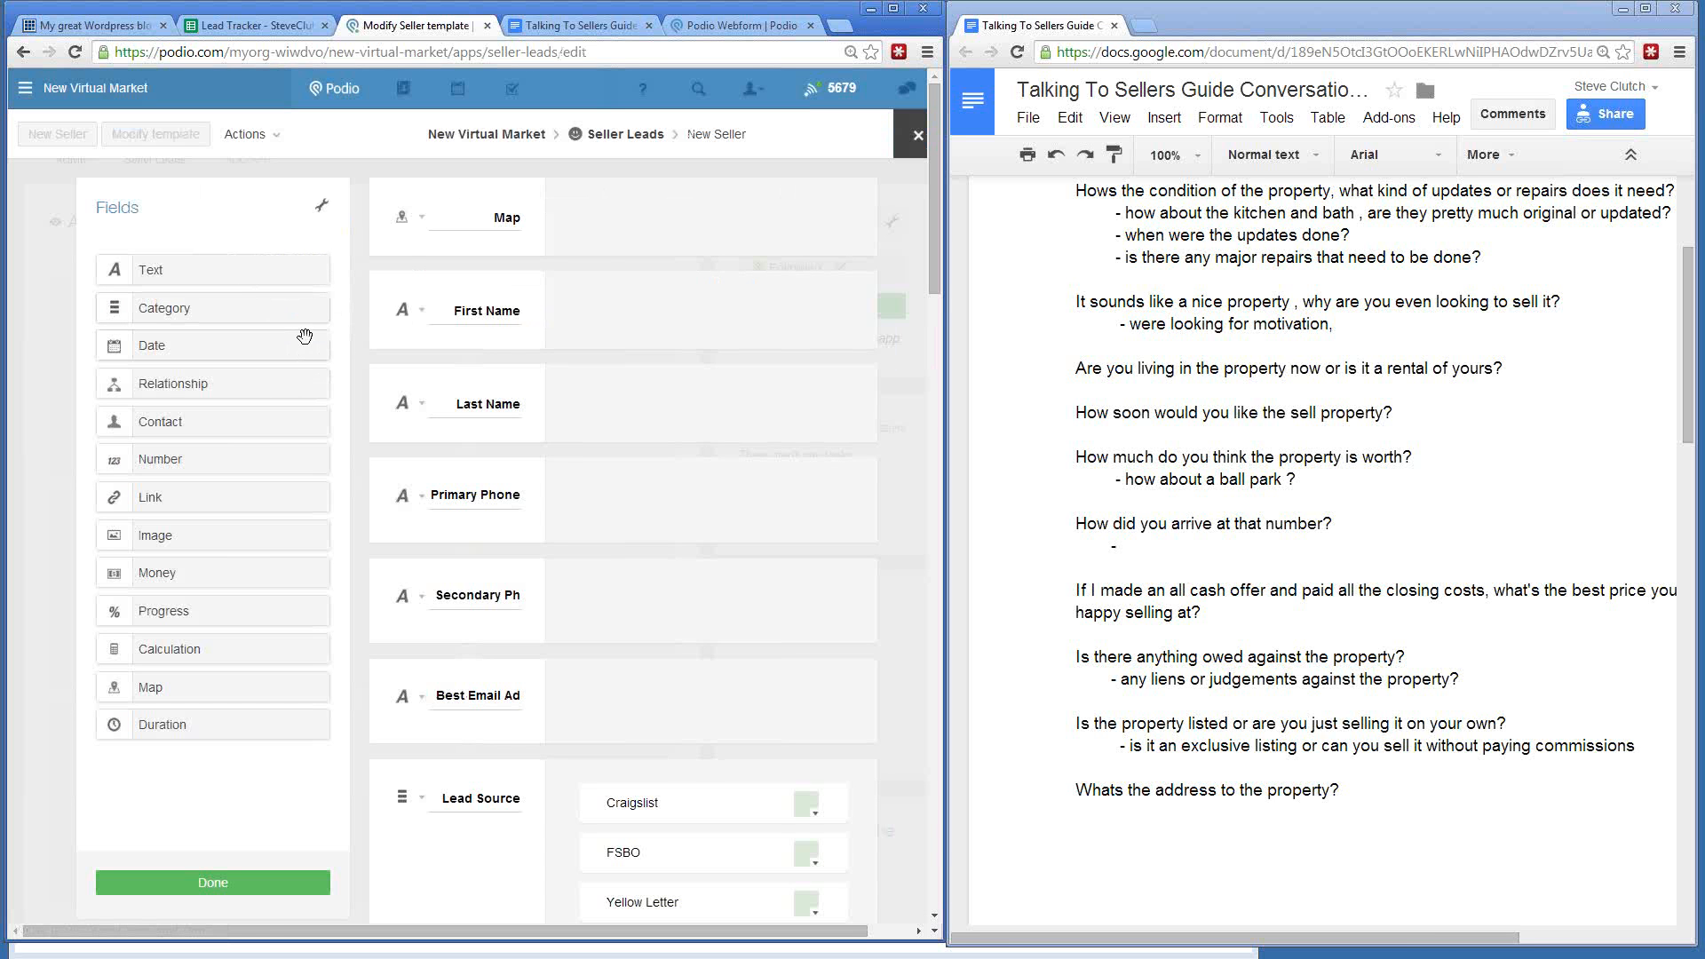
- Open and close the Strategies field settings twice, staying in the template editor
{"action": "scroll", "coordinate": [488, 433], "scroll_direction": "down", "scroll_amount": 5}
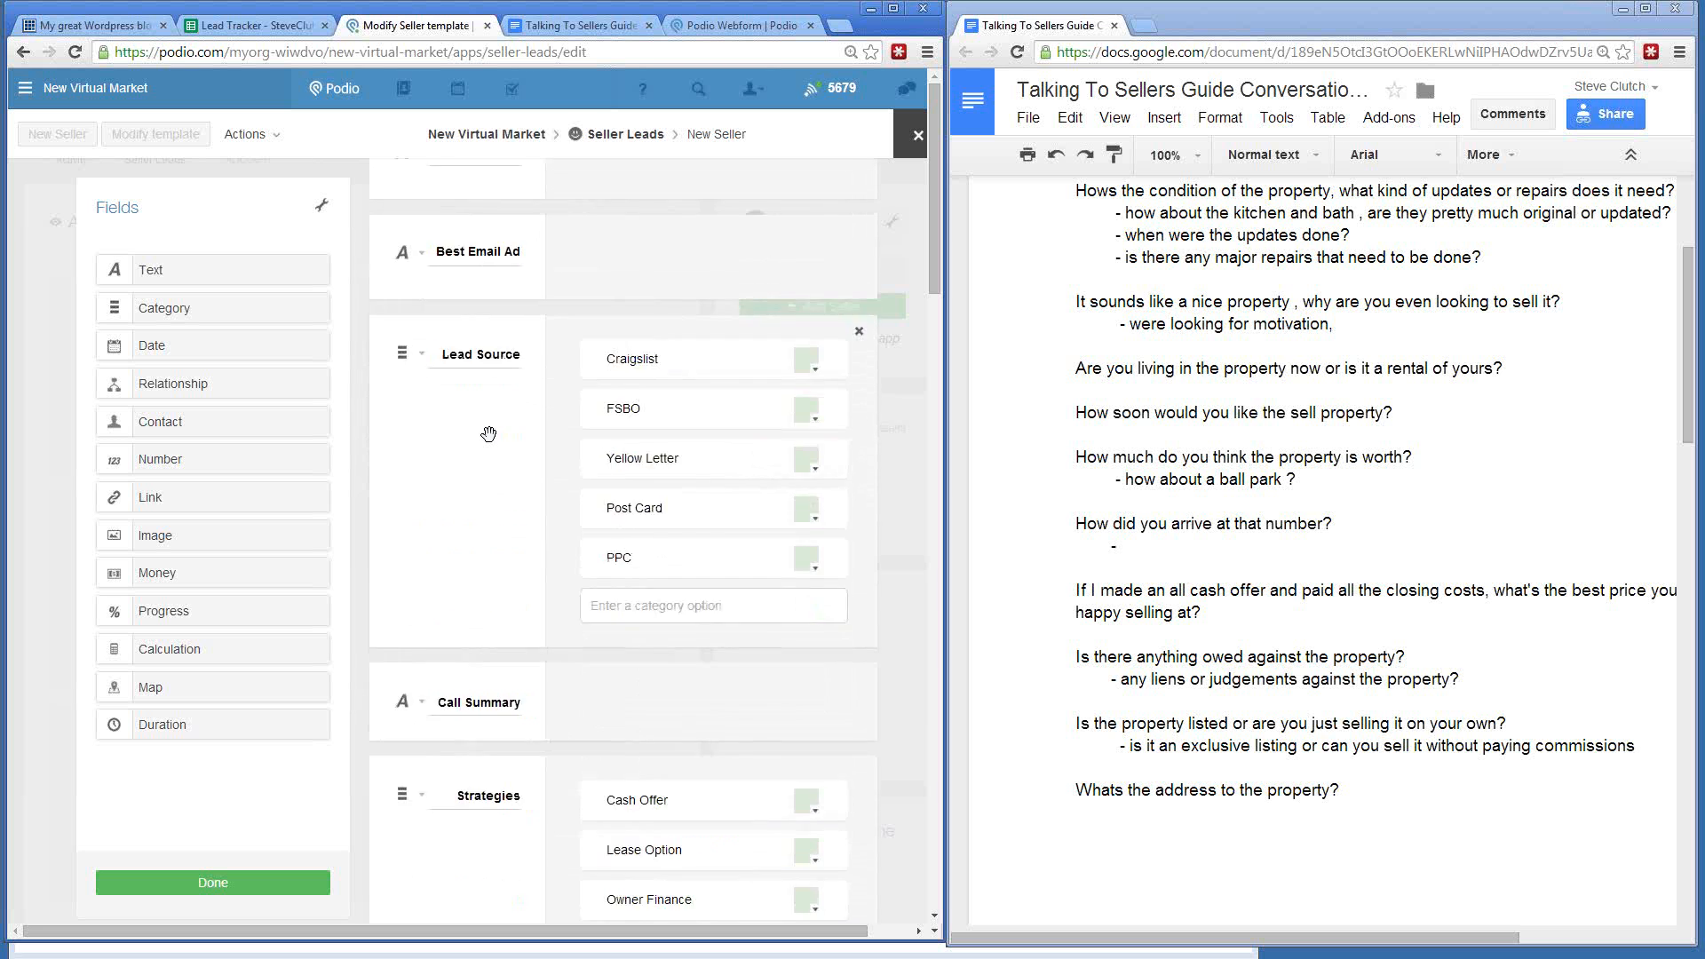
{"action": "scroll", "coordinate": [489, 433], "scroll_direction": "down", "scroll_amount": 3}
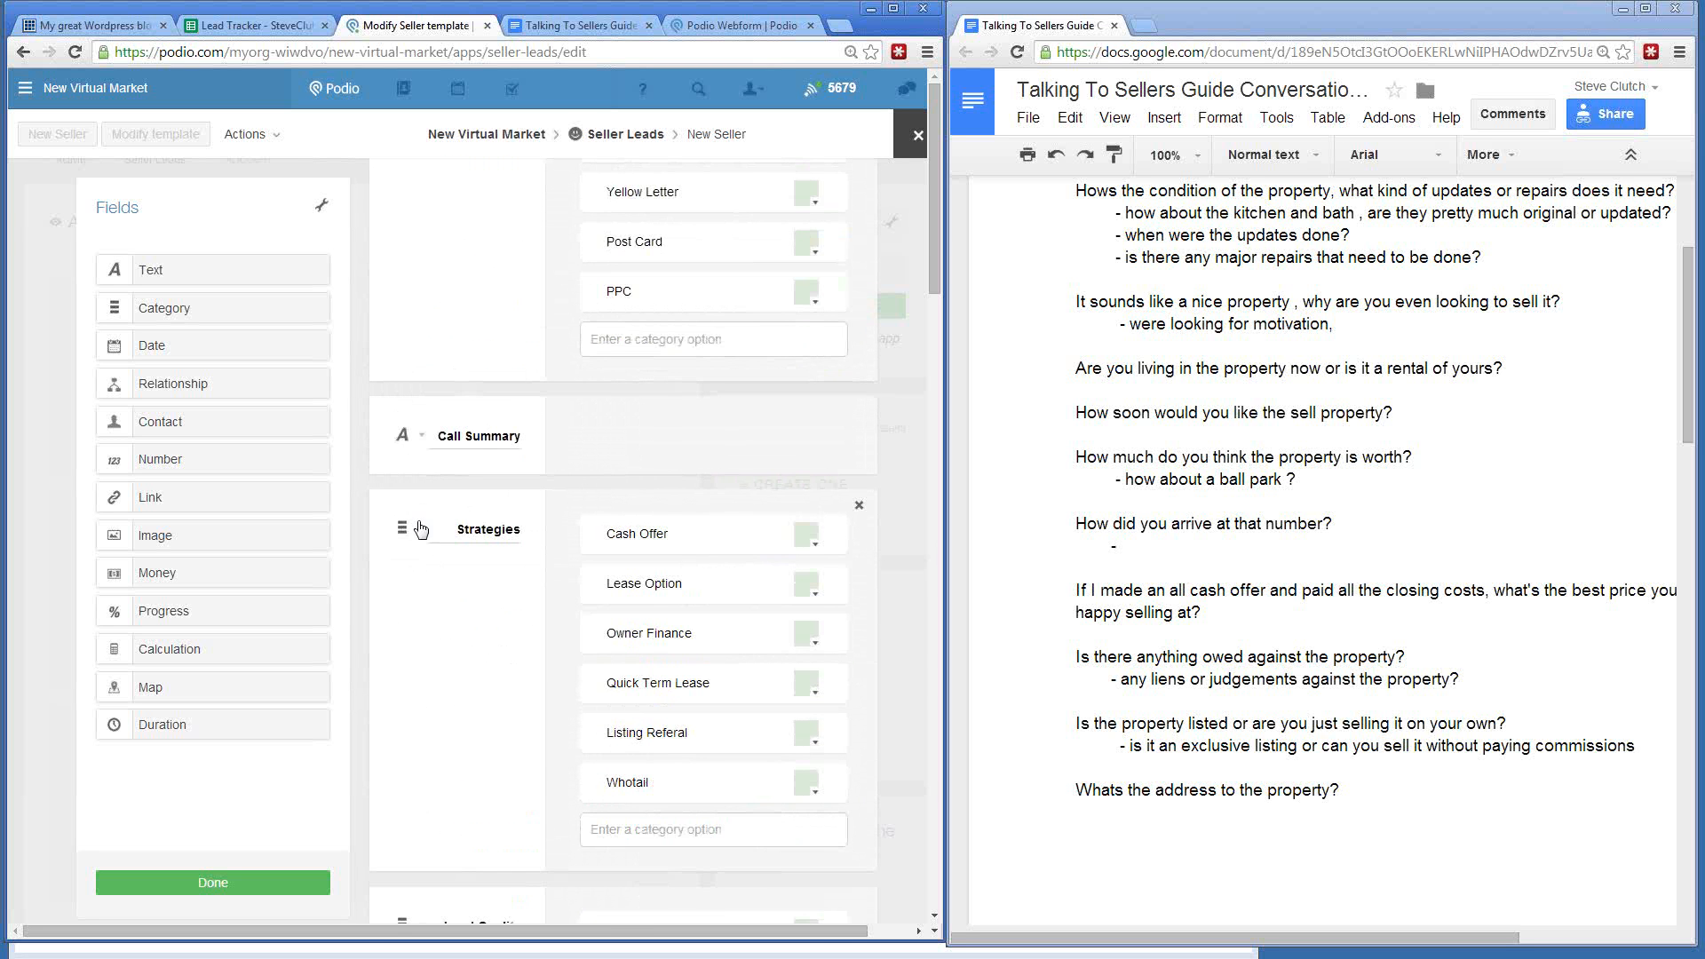
{"action": "left_click", "coordinate": [421, 529]}
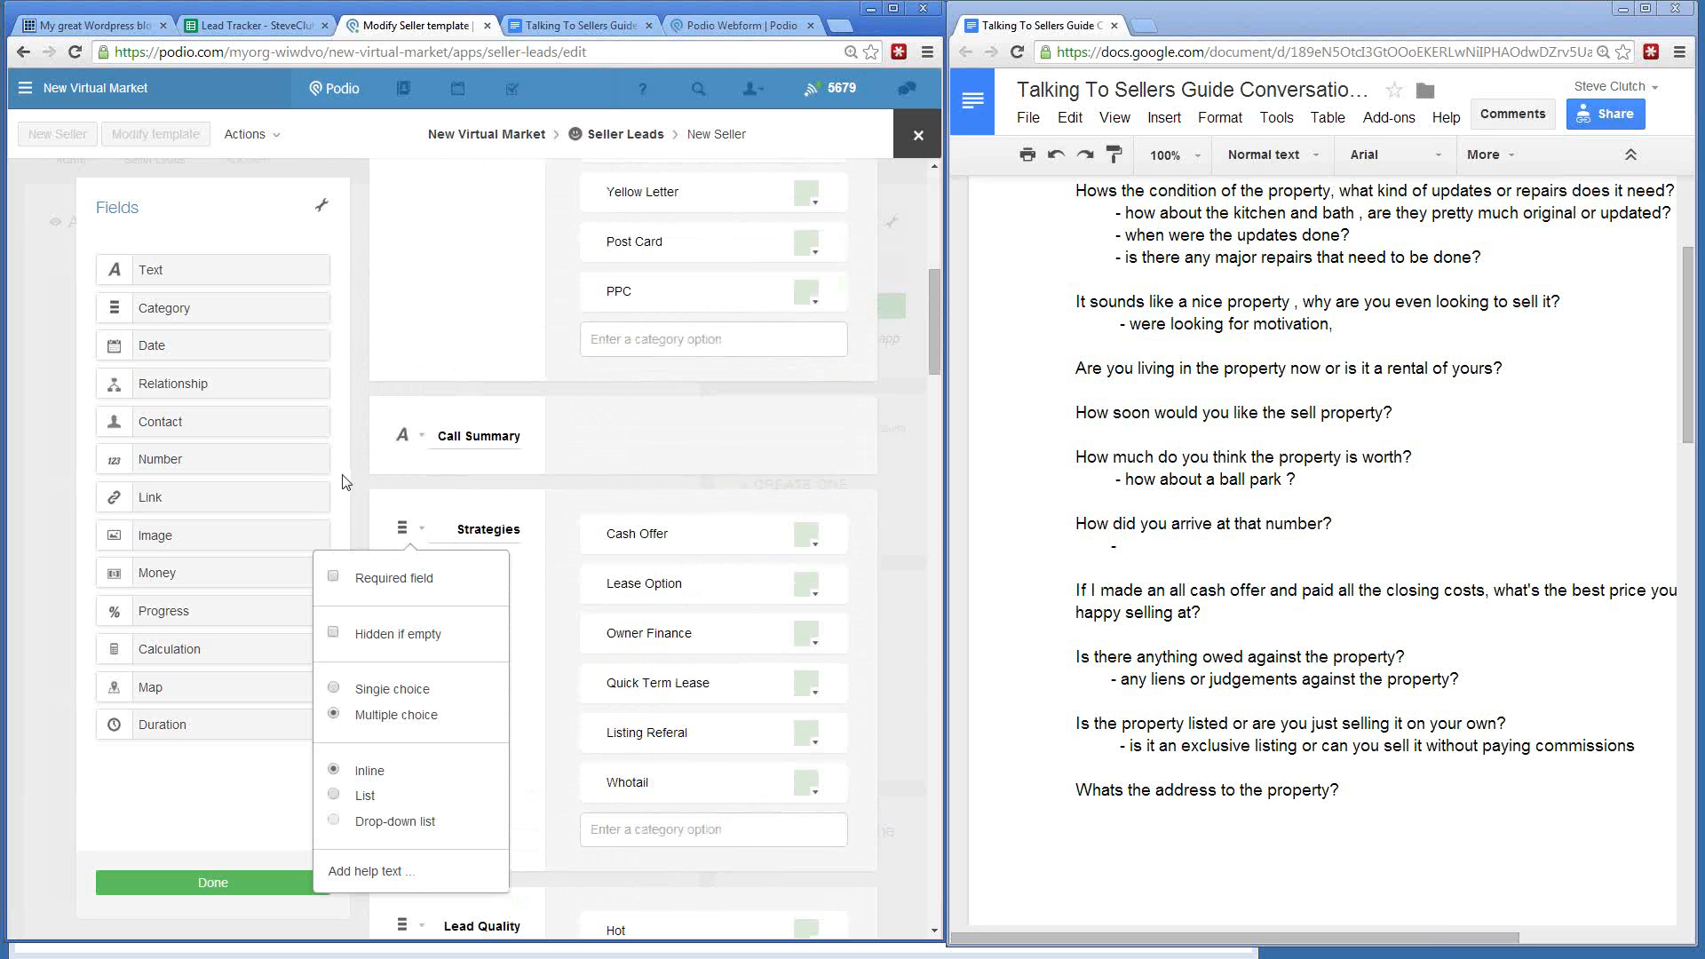
{"action": "key", "text": "Escape"}
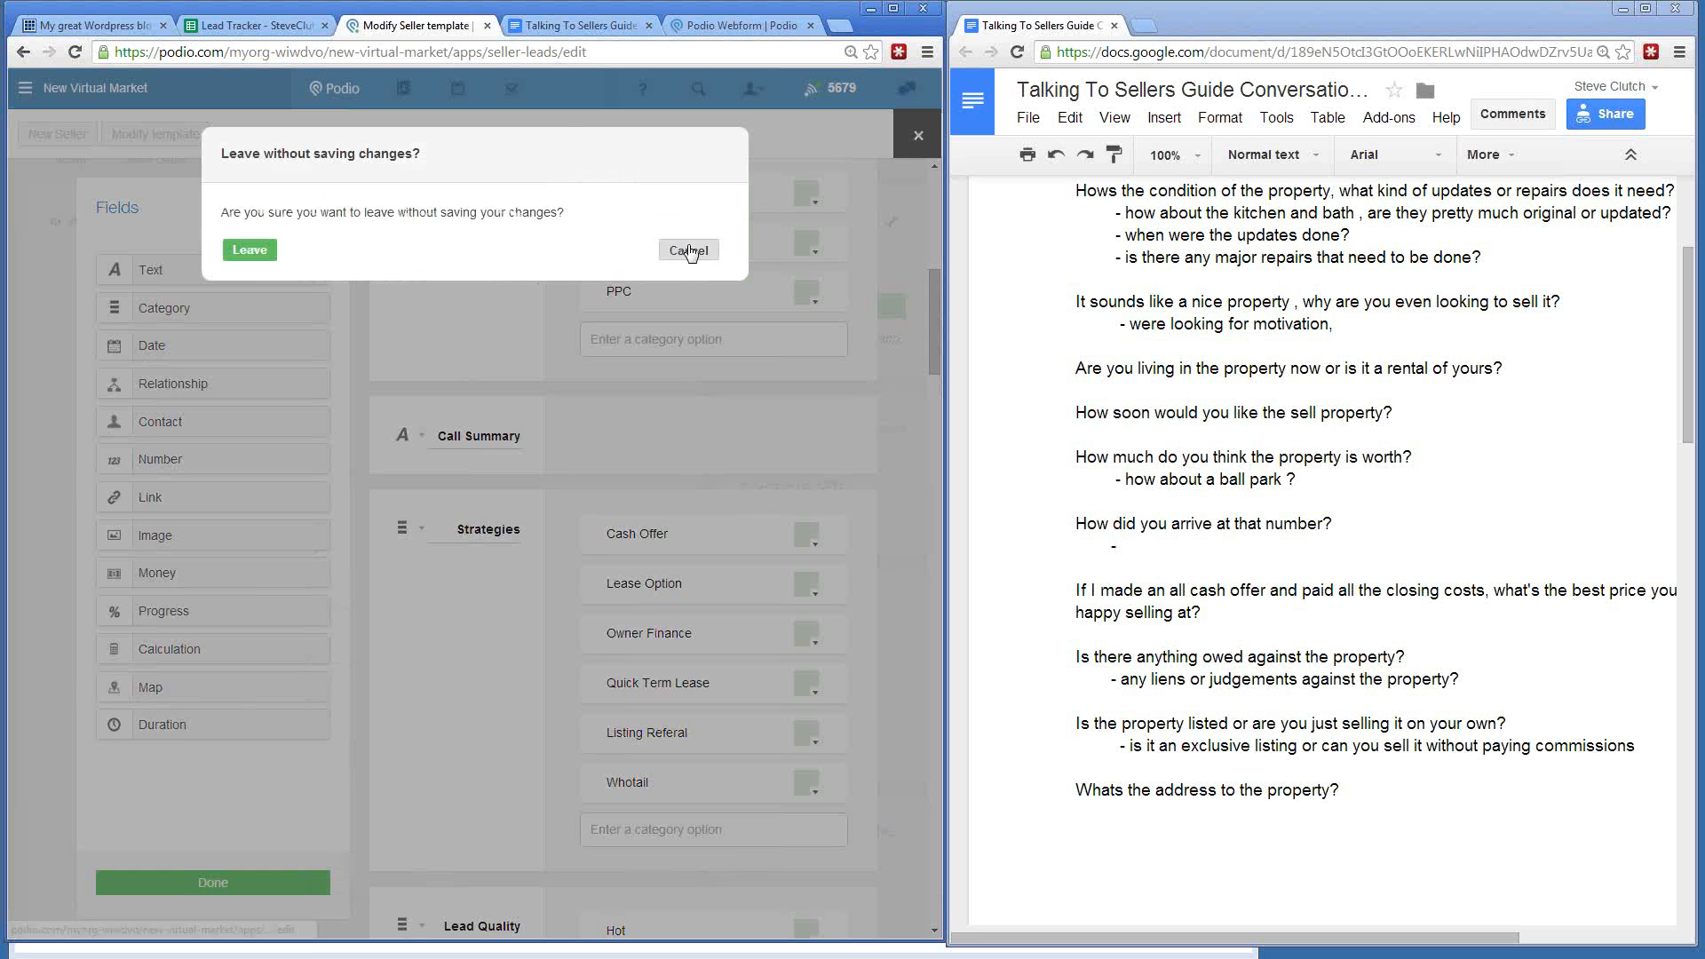
{"action": "left_click", "coordinate": [689, 251]}
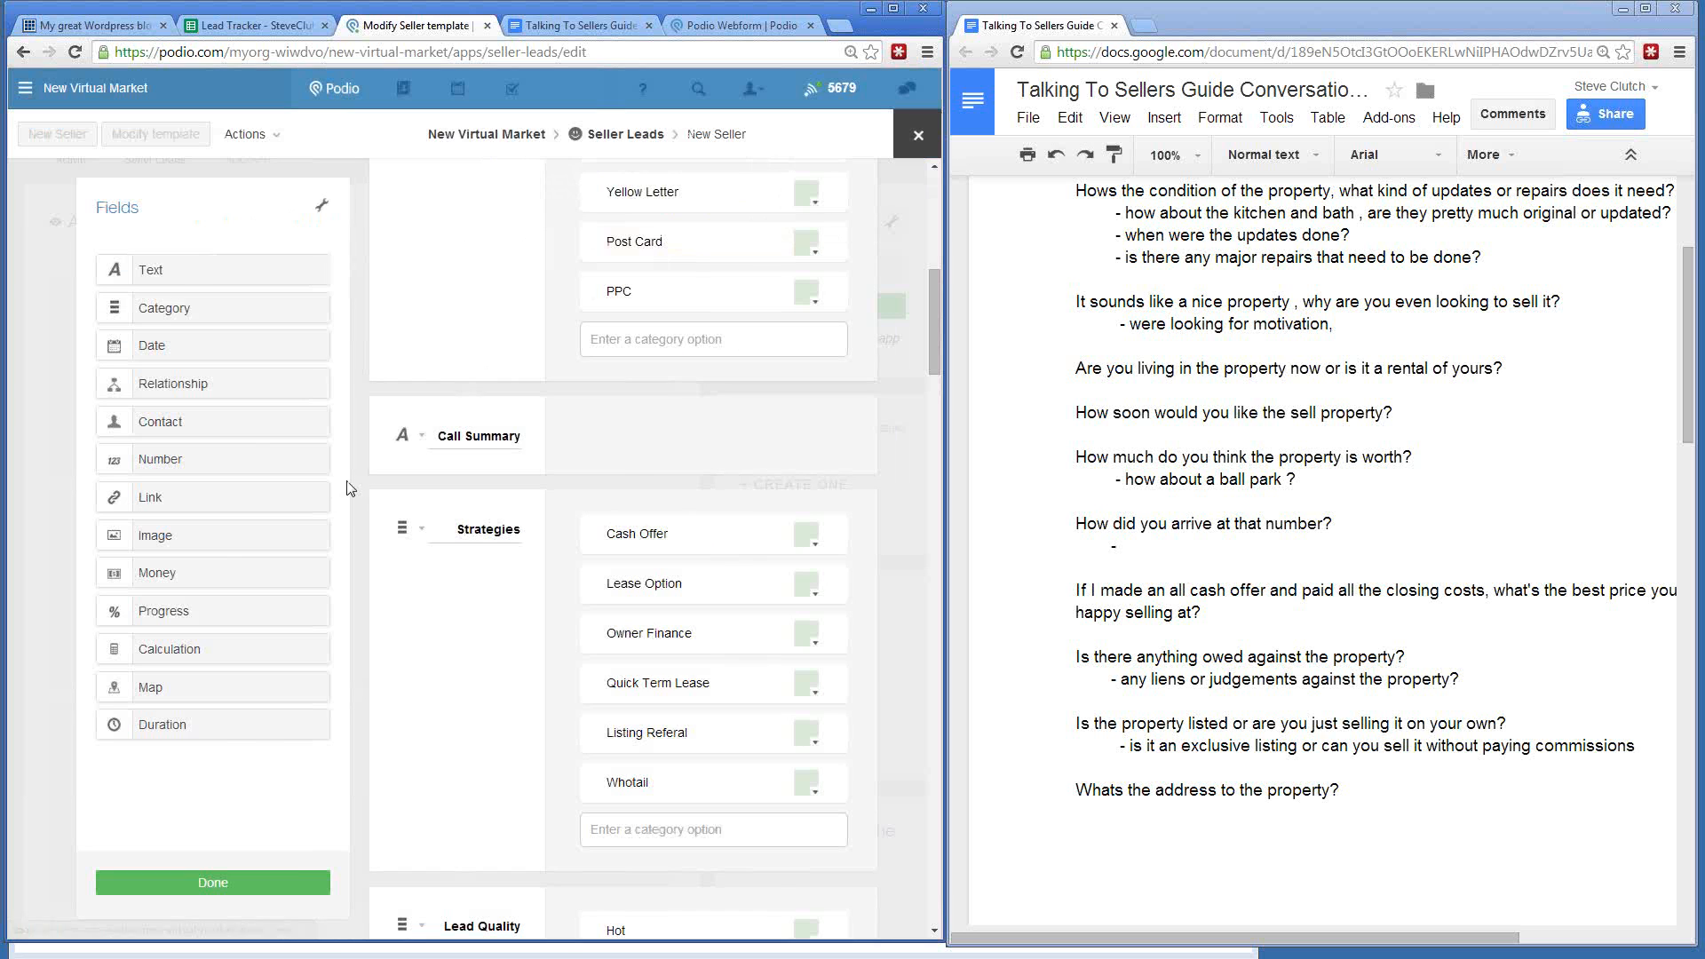
{"action": "left_click", "coordinate": [421, 531]}
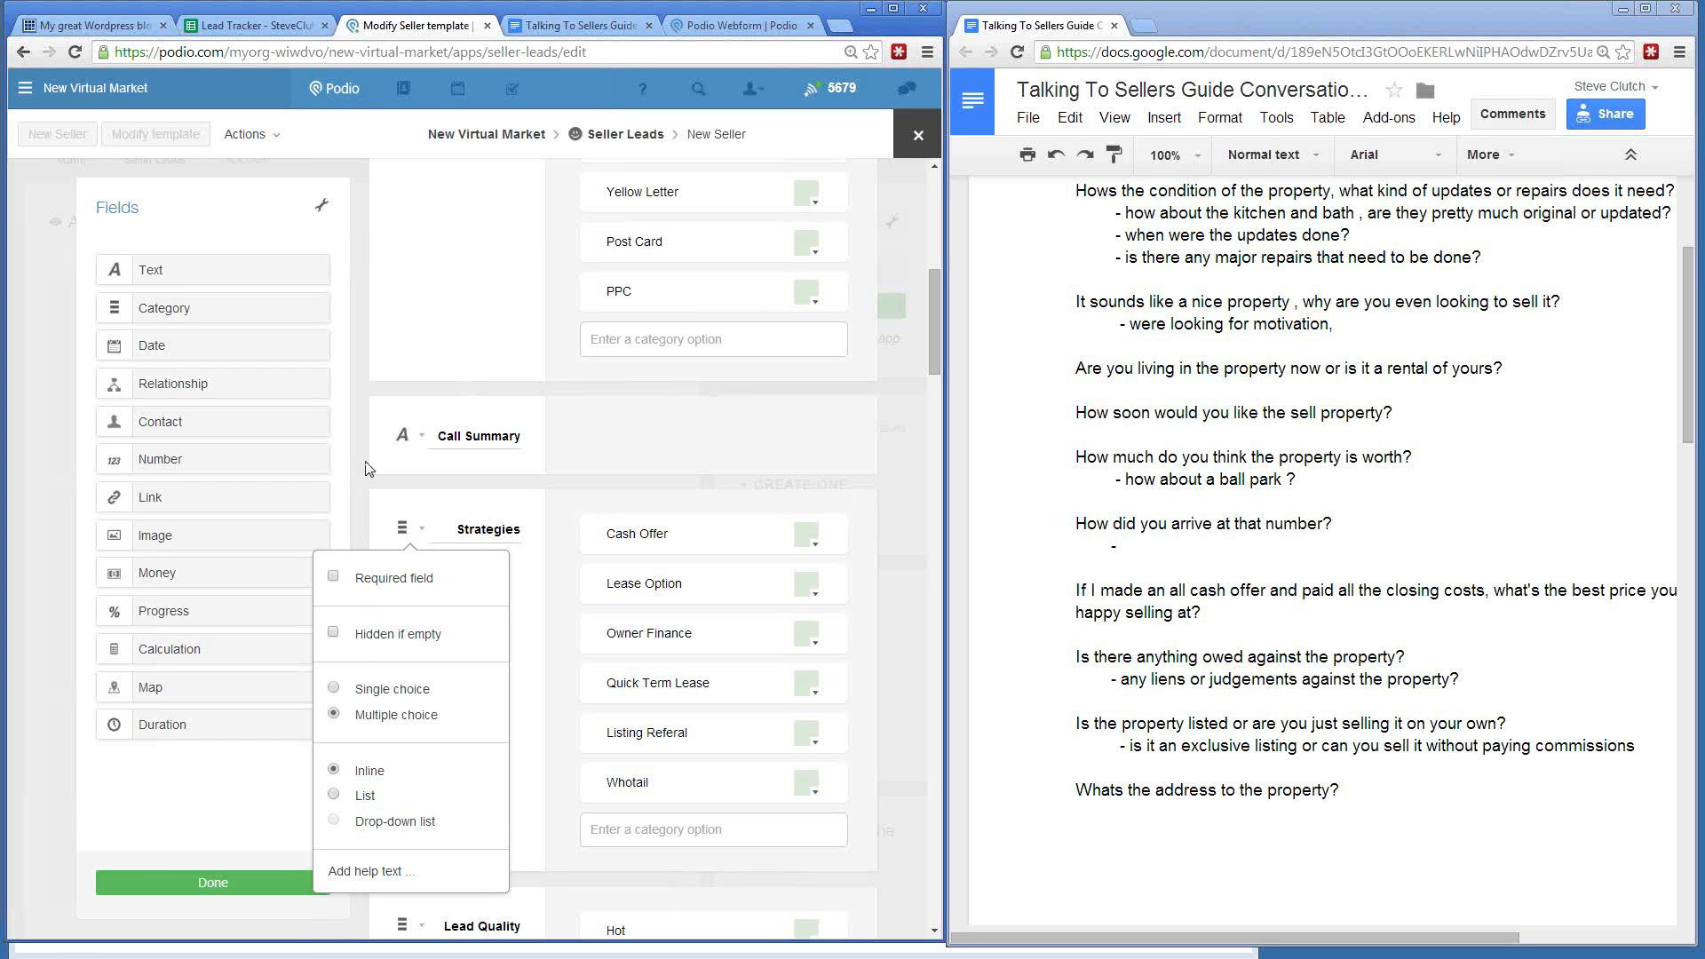
{"action": "key", "text": "Escape"}
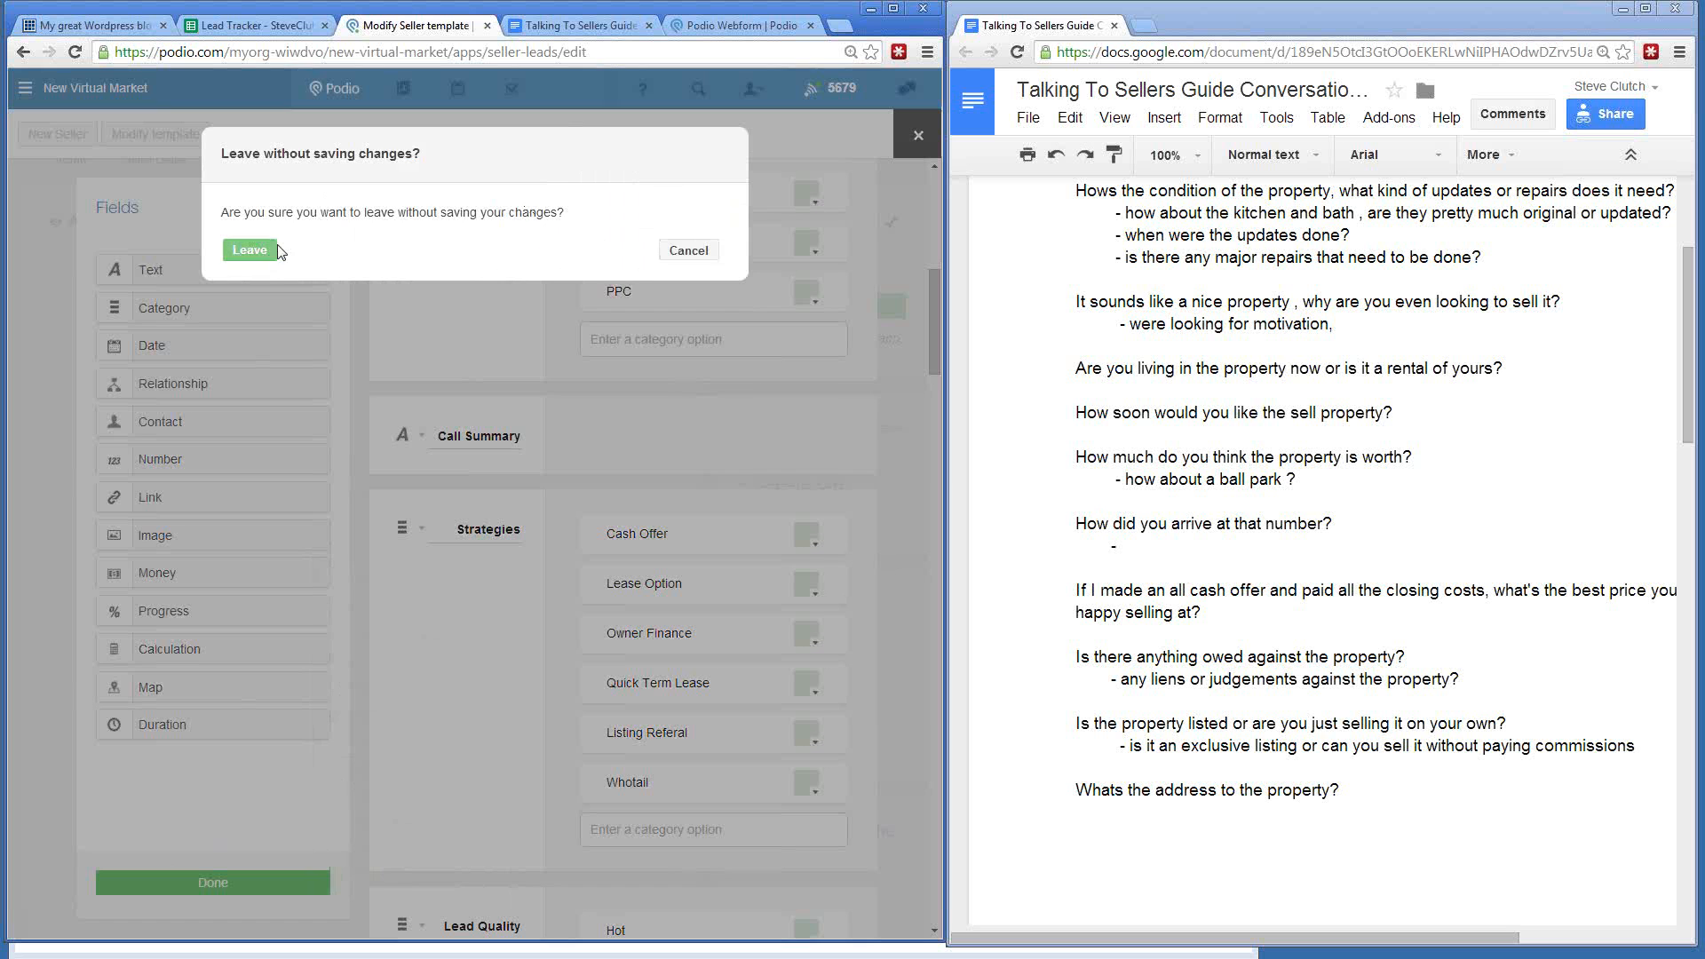
{"action": "left_click", "coordinate": [691, 251]}
- Save the Seller Leads template with Done
{"action": "left_click", "coordinate": [168, 886]}
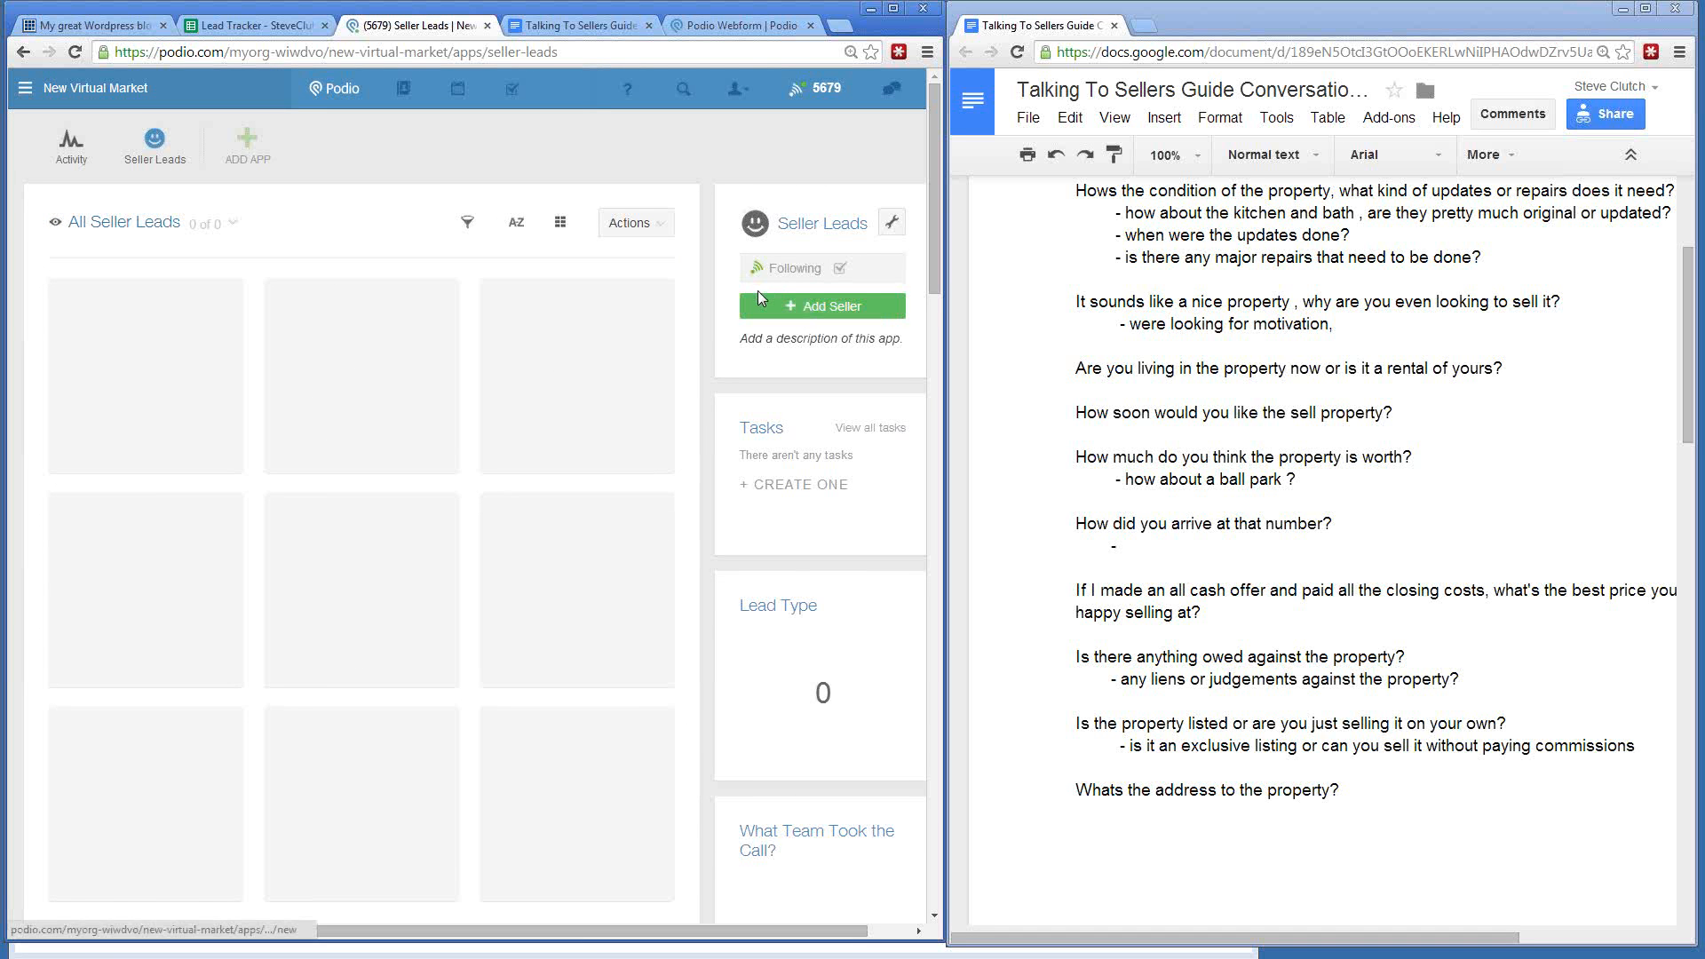
{"action": "left_click", "coordinate": [891, 222]}
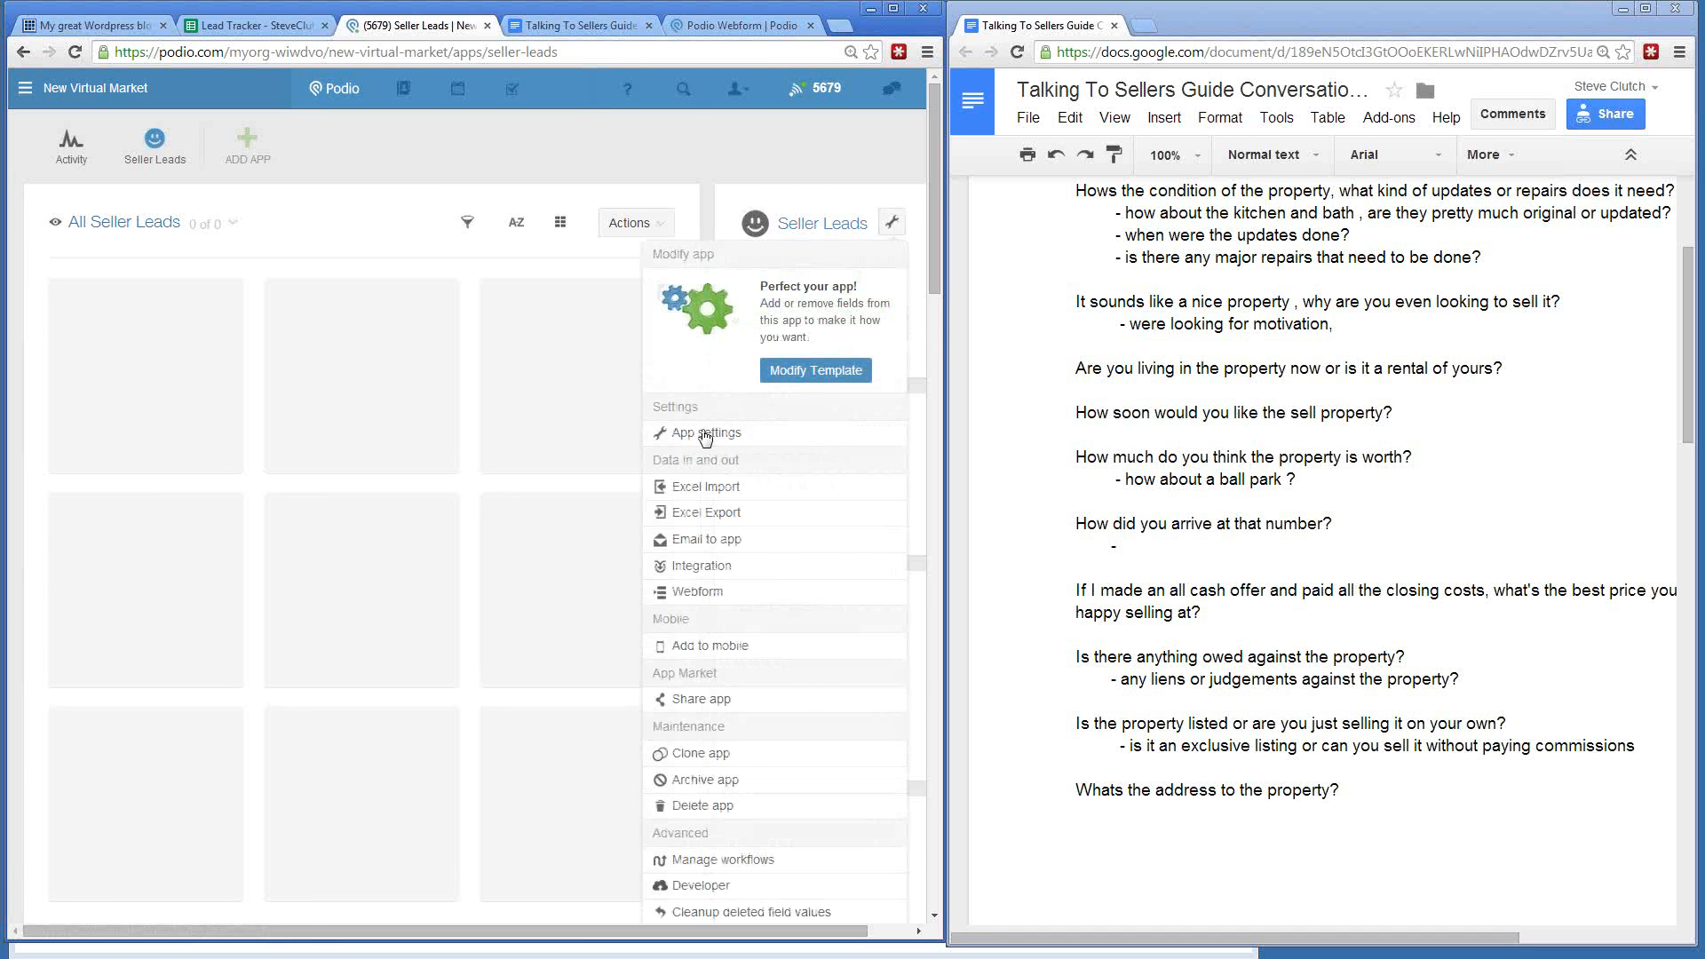
{"action": "scroll", "coordinate": [711, 444], "scroll_direction": "down", "scroll_amount": 2}
{"action": "scroll", "coordinate": [706, 437], "scroll_direction": "up", "scroll_amount": 1}
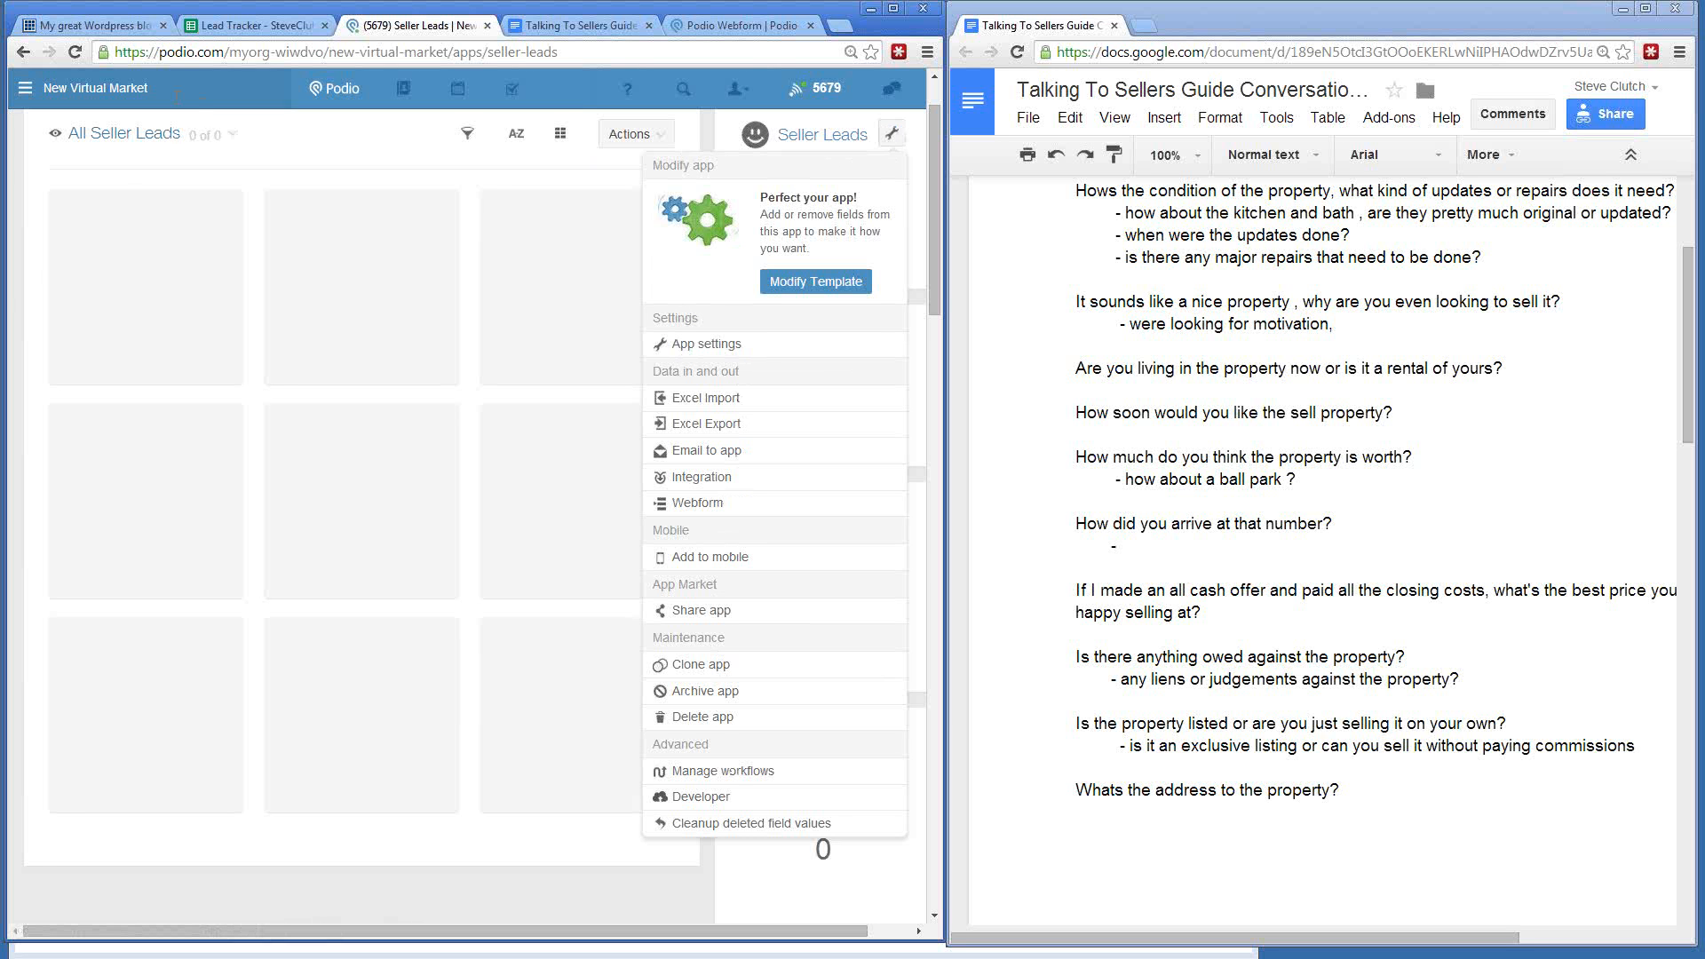
{"action": "scroll", "coordinate": [283, 226], "scroll_direction": "up", "scroll_amount": 1}
- Go to Manage workflows from the Seller Leads wrench menu
{"action": "left_click", "coordinate": [158, 151]}
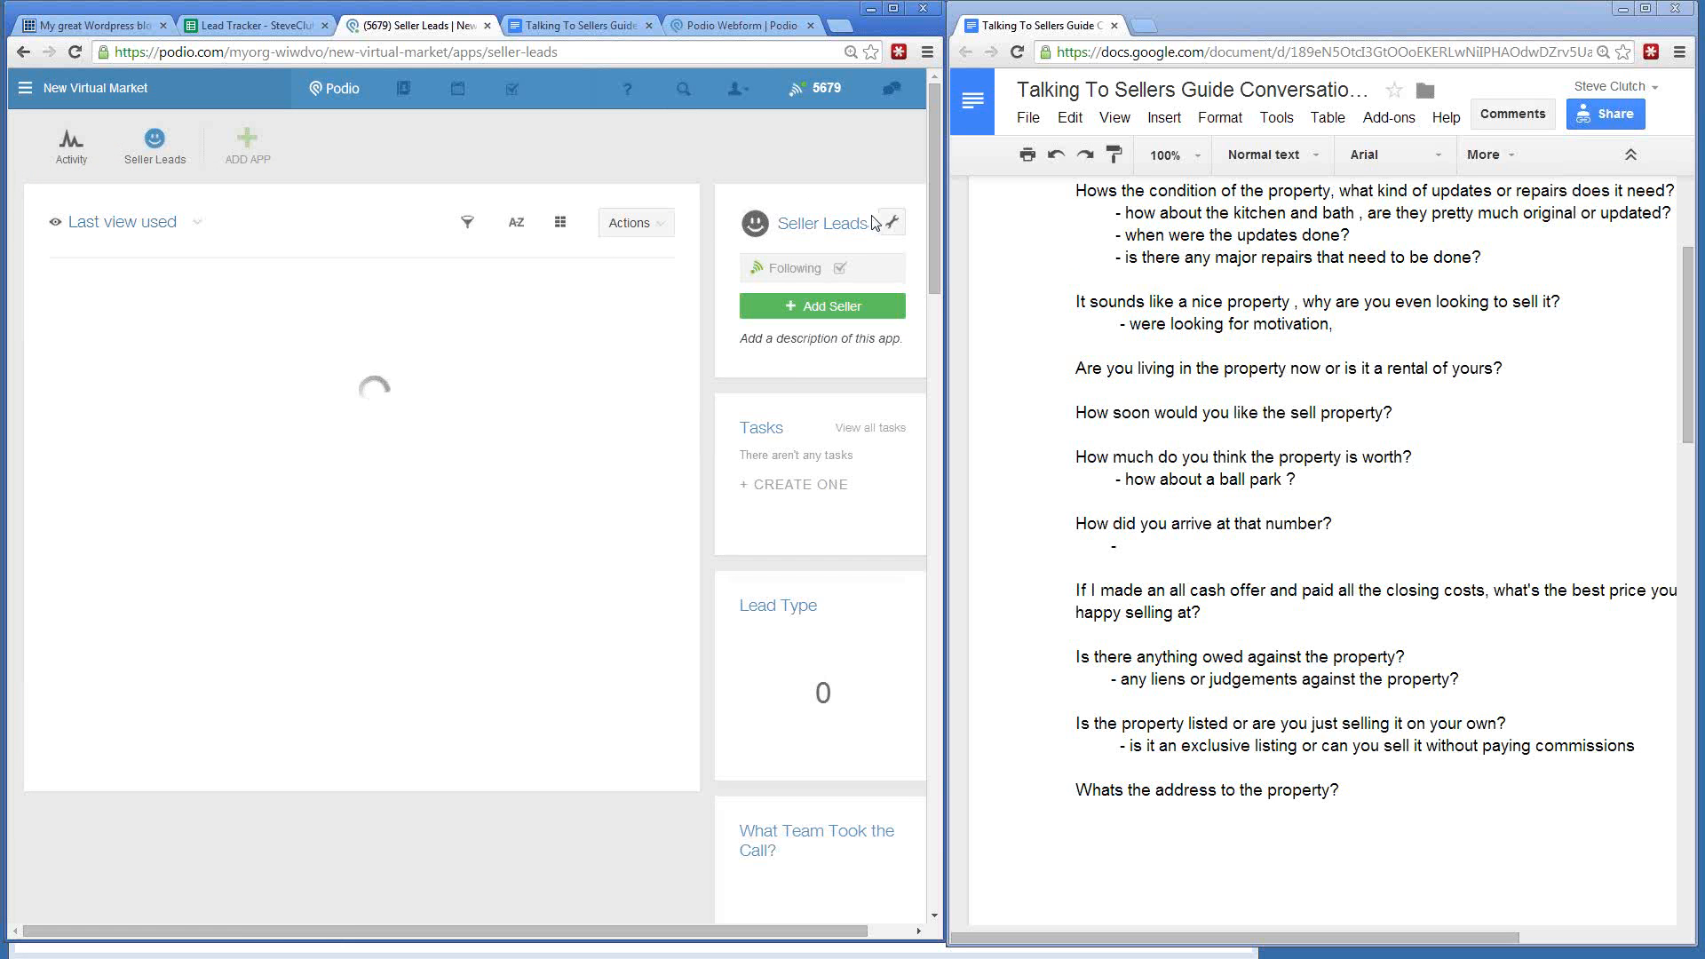
{"action": "left_click", "coordinate": [894, 229]}
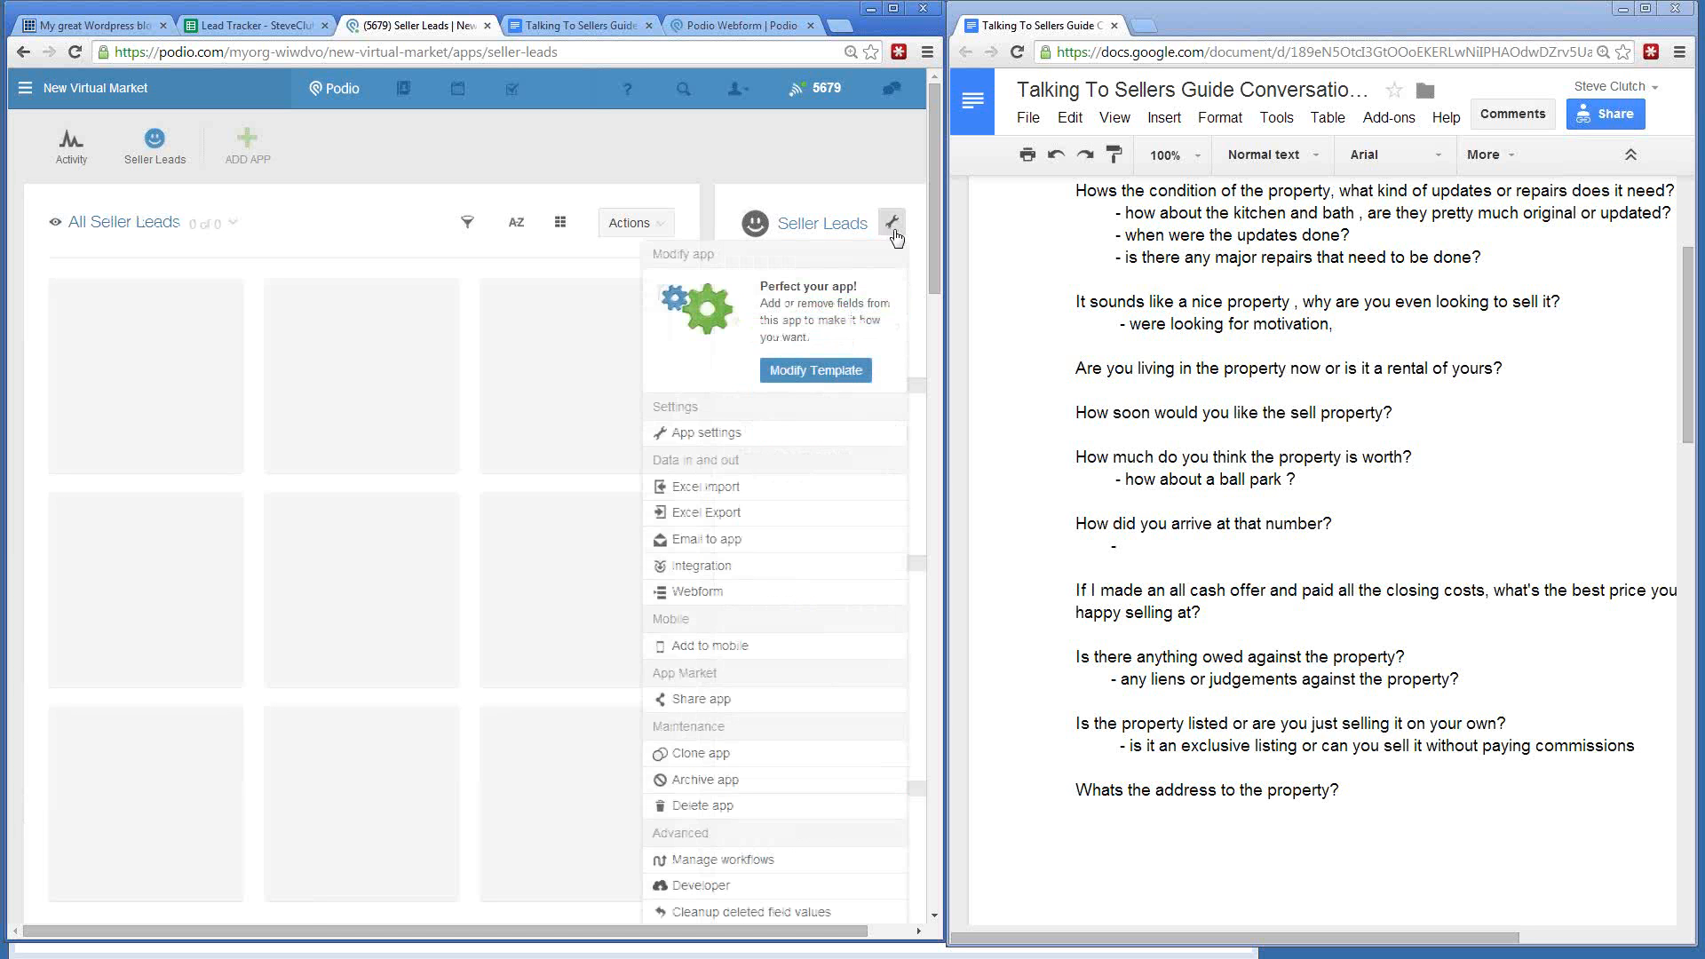
{"action": "left_click", "coordinate": [702, 861]}
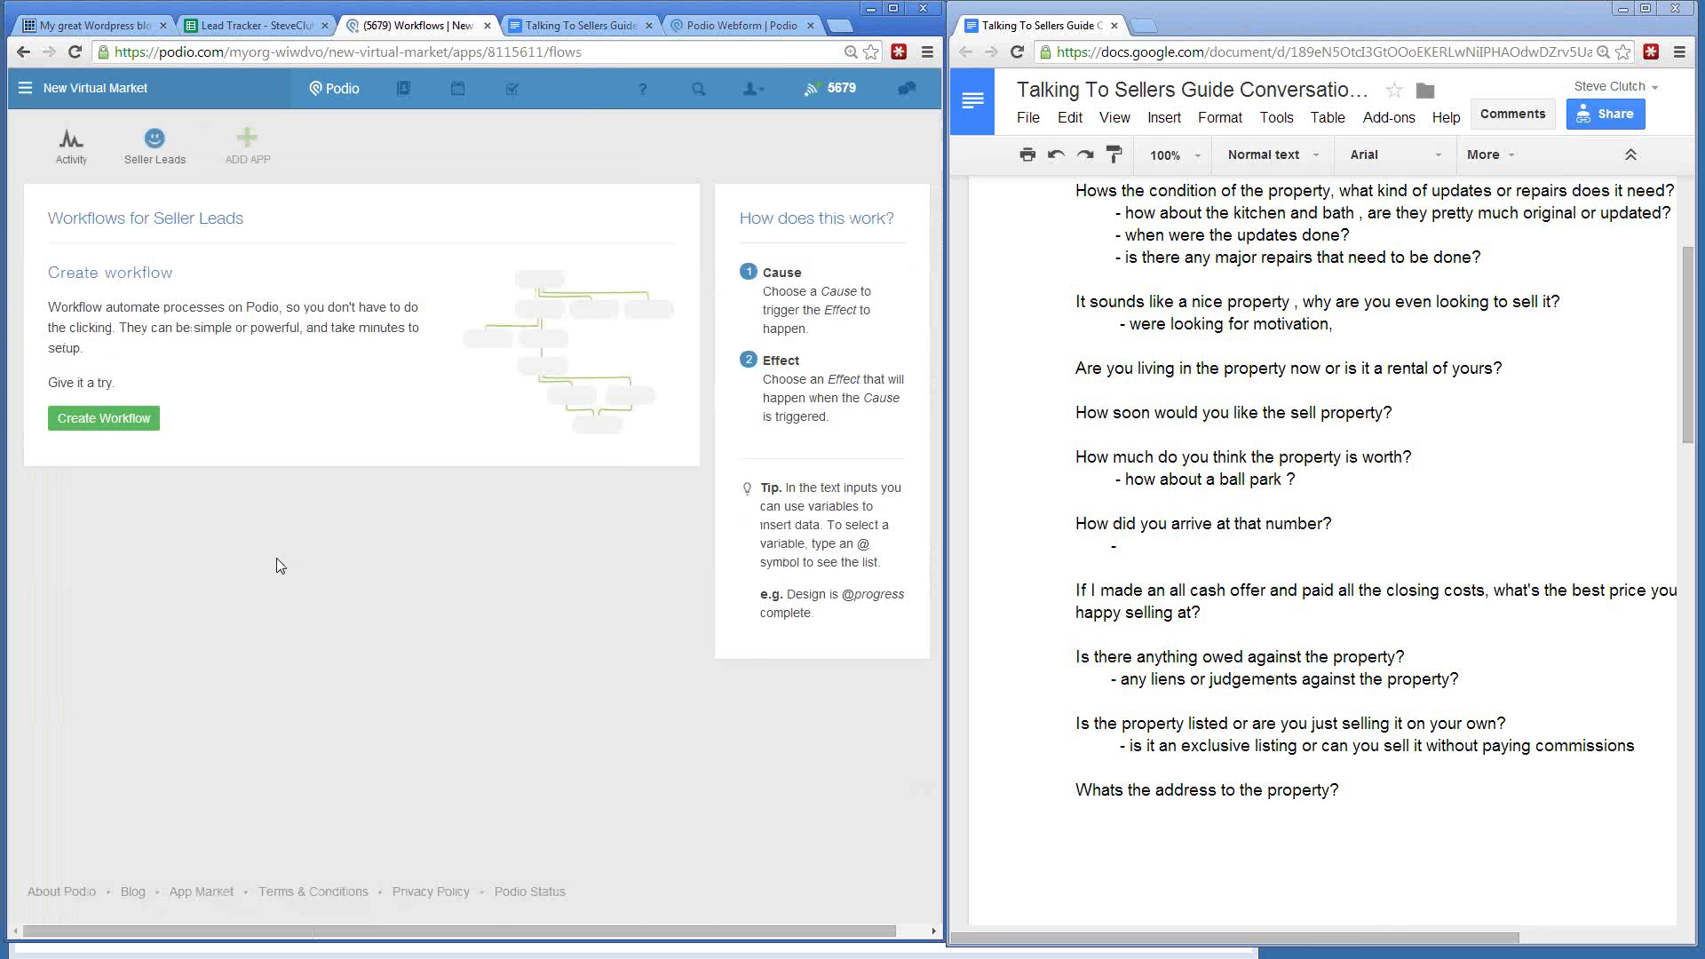
- Create a new workflow, compare the Seller Updated trigger, and settle on Seller Created
{"action": "left_click", "coordinate": [131, 426]}
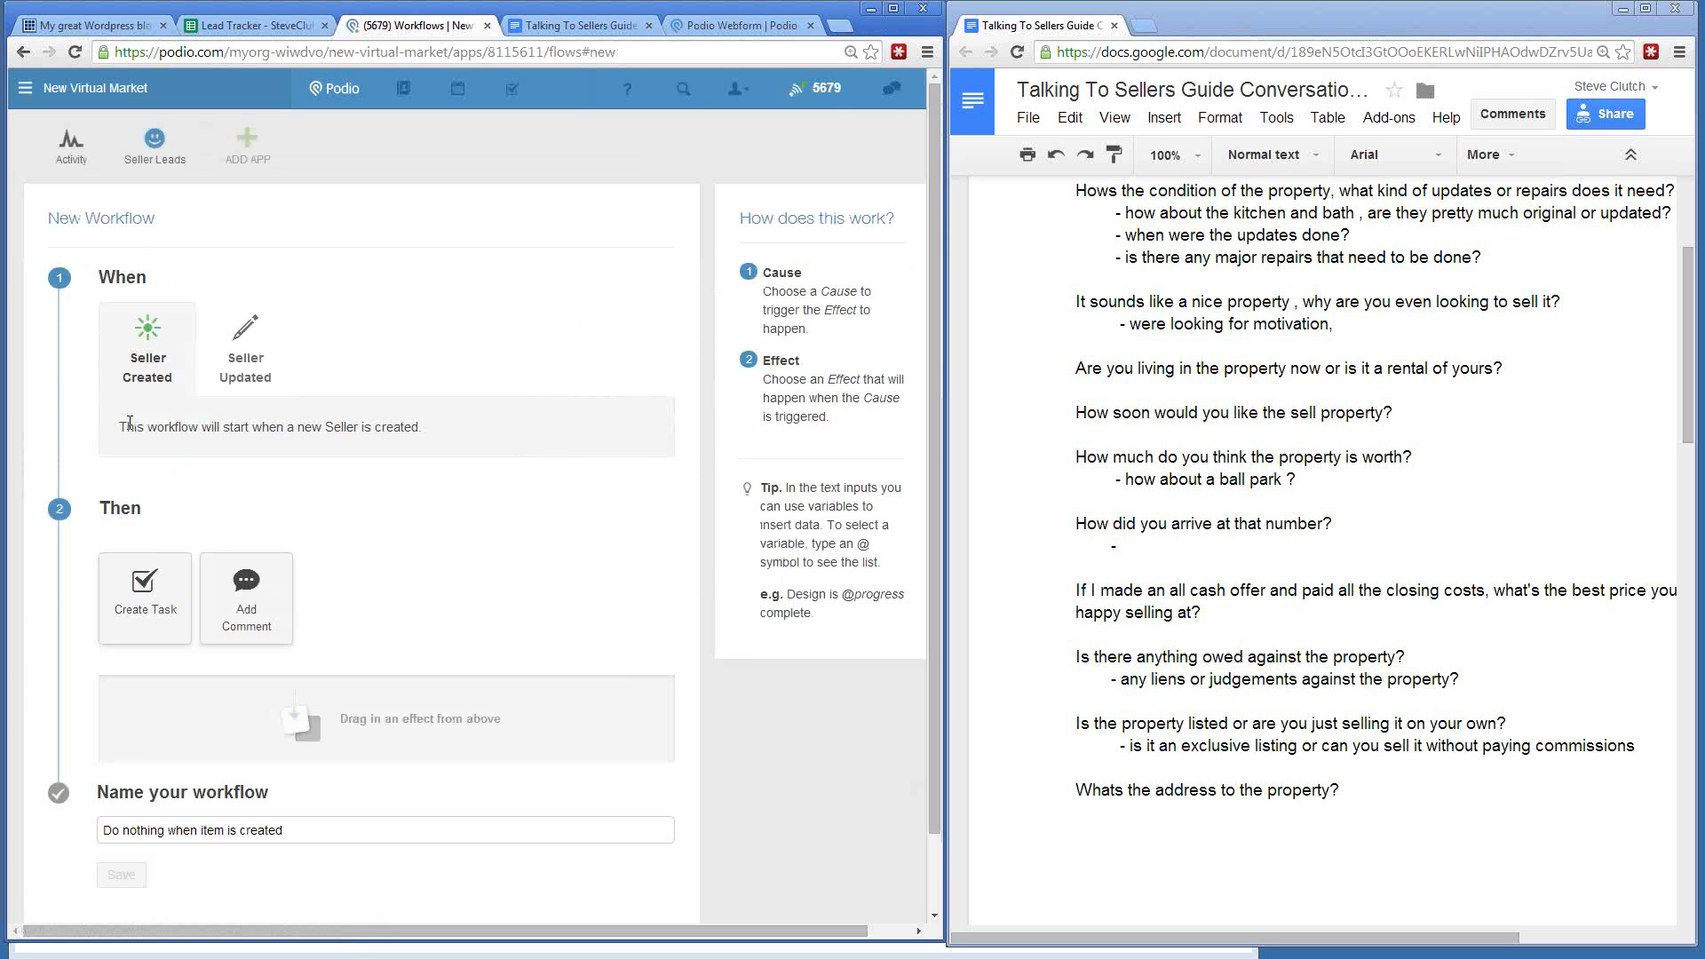
{"action": "scroll", "coordinate": [191, 542], "scroll_direction": "down", "scroll_amount": 1}
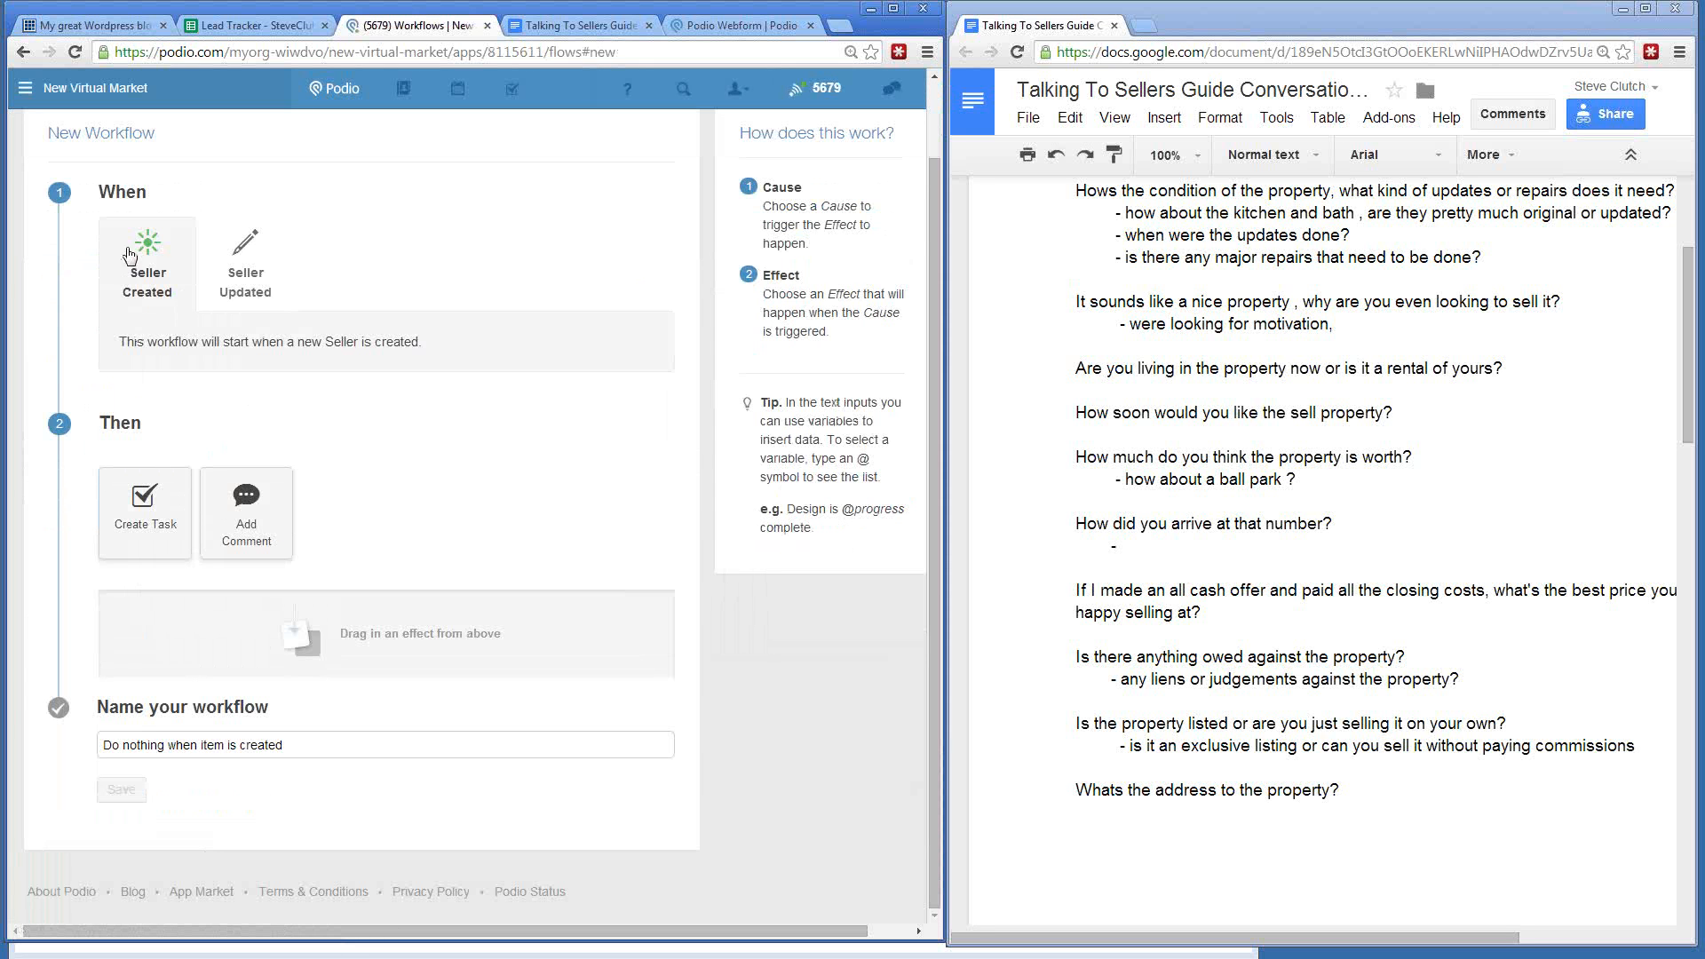
{"action": "left_click", "coordinate": [247, 257]}
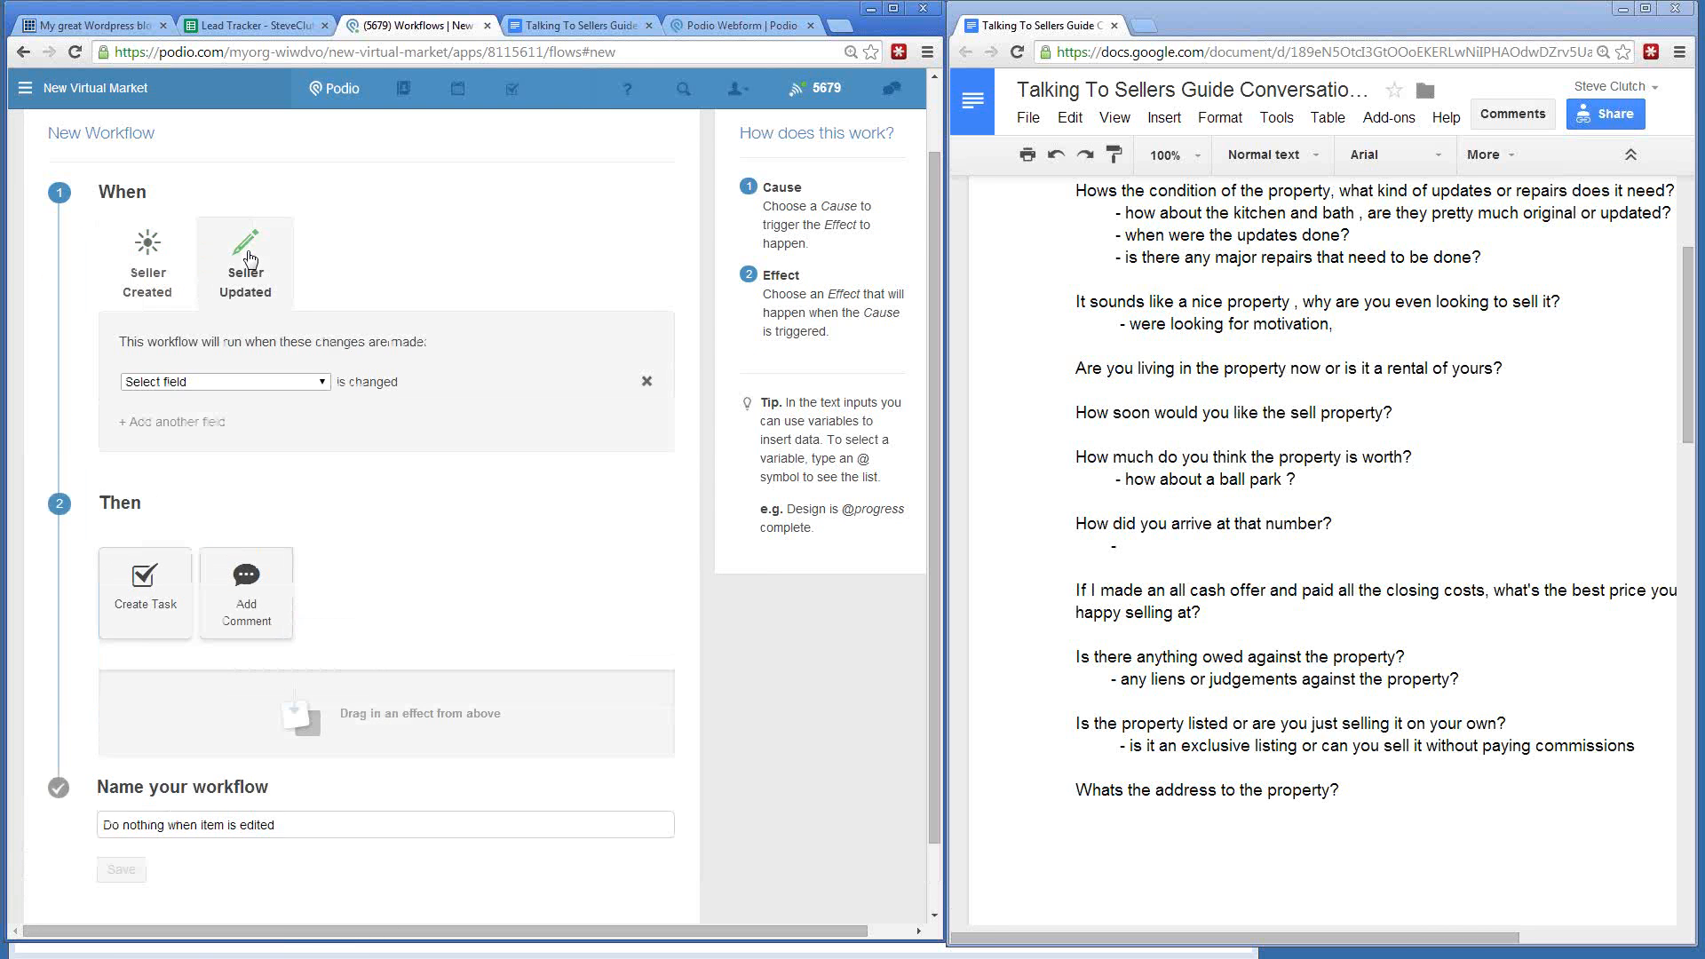
{"action": "left_click", "coordinate": [211, 382]}
{"action": "left_click", "coordinate": [209, 381]}
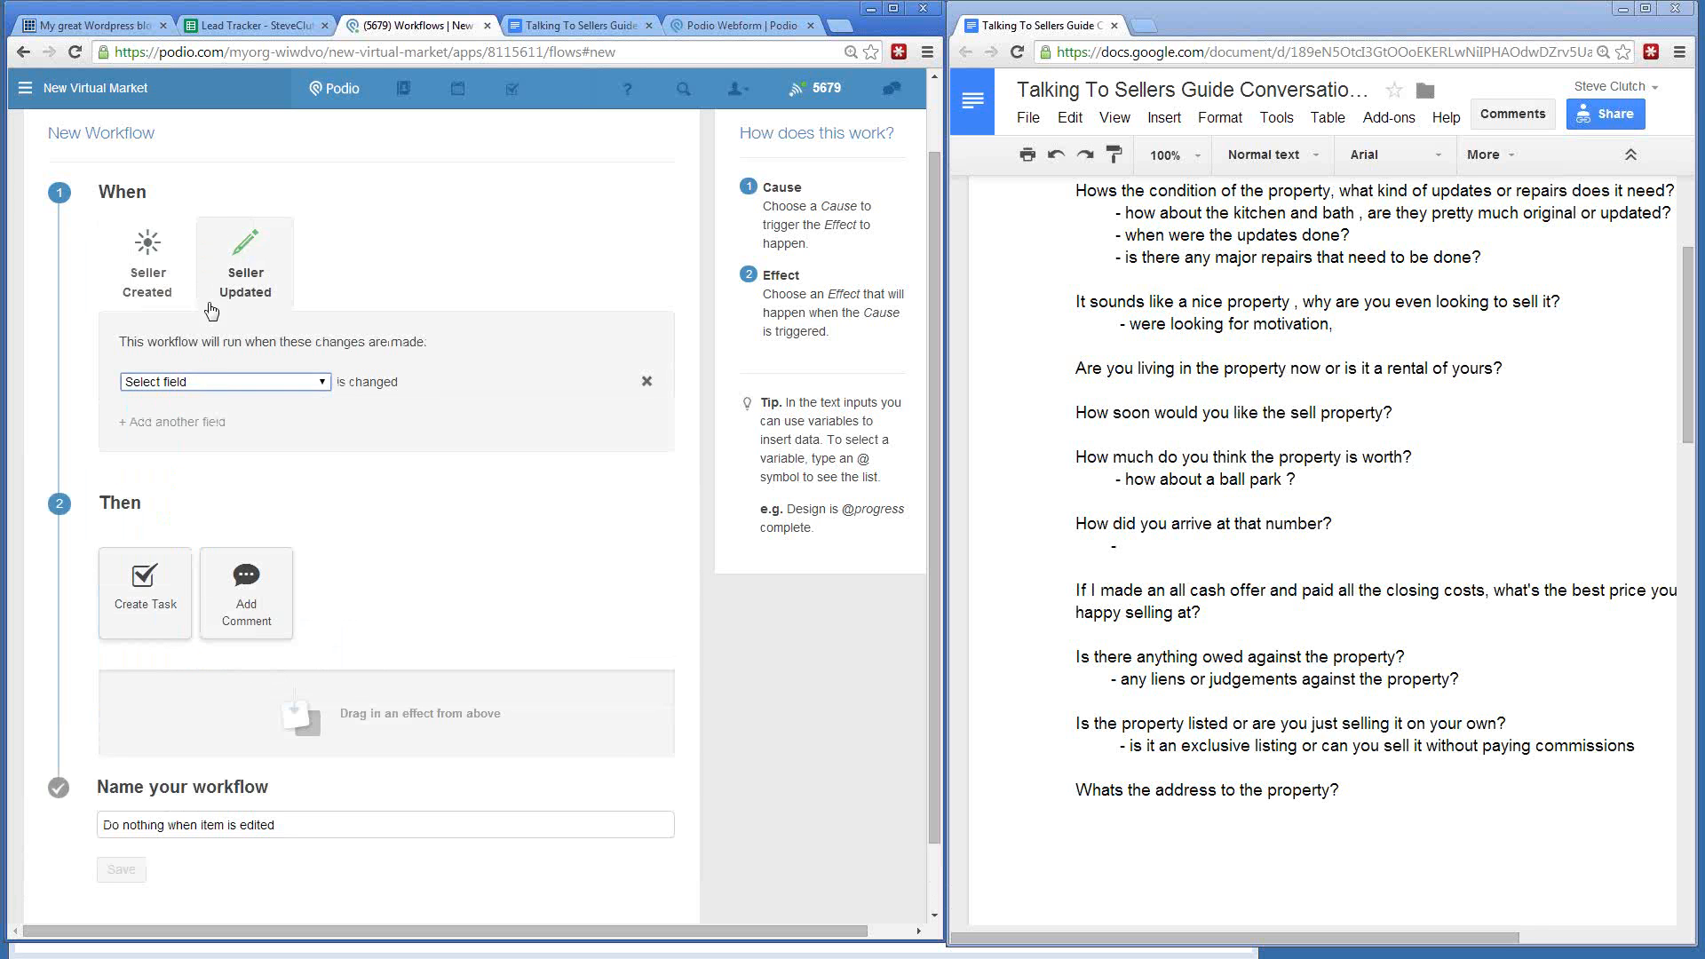
{"action": "left_click", "coordinate": [177, 271]}
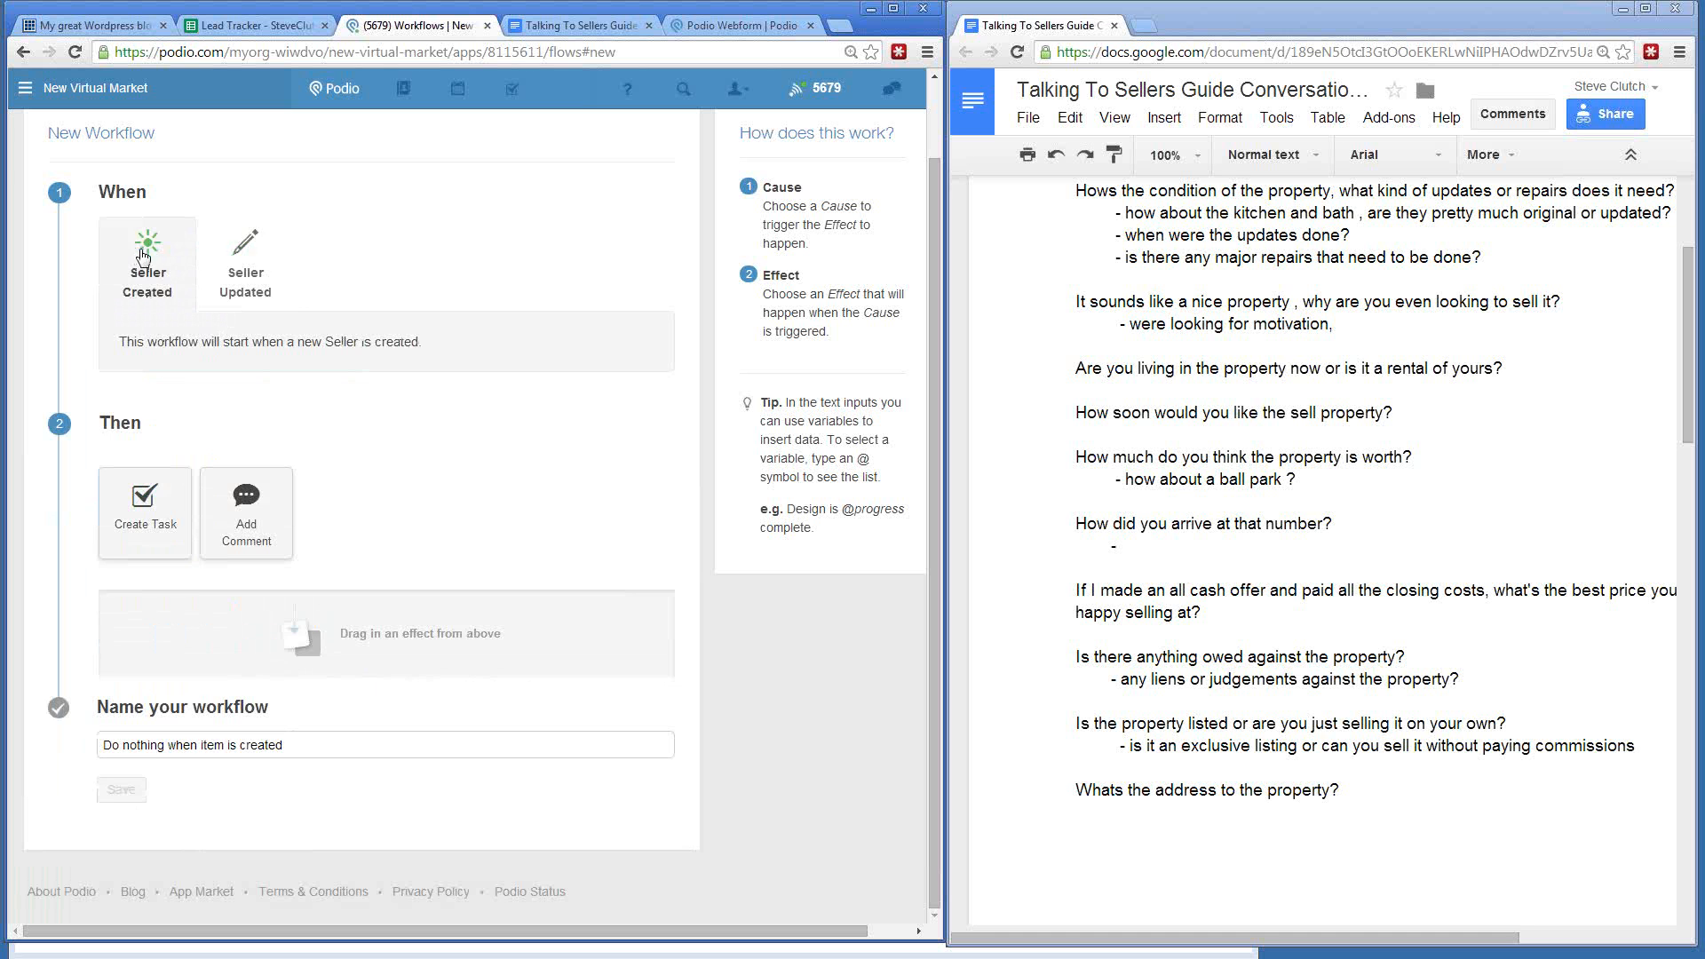
{"action": "left_click", "coordinate": [276, 263]}
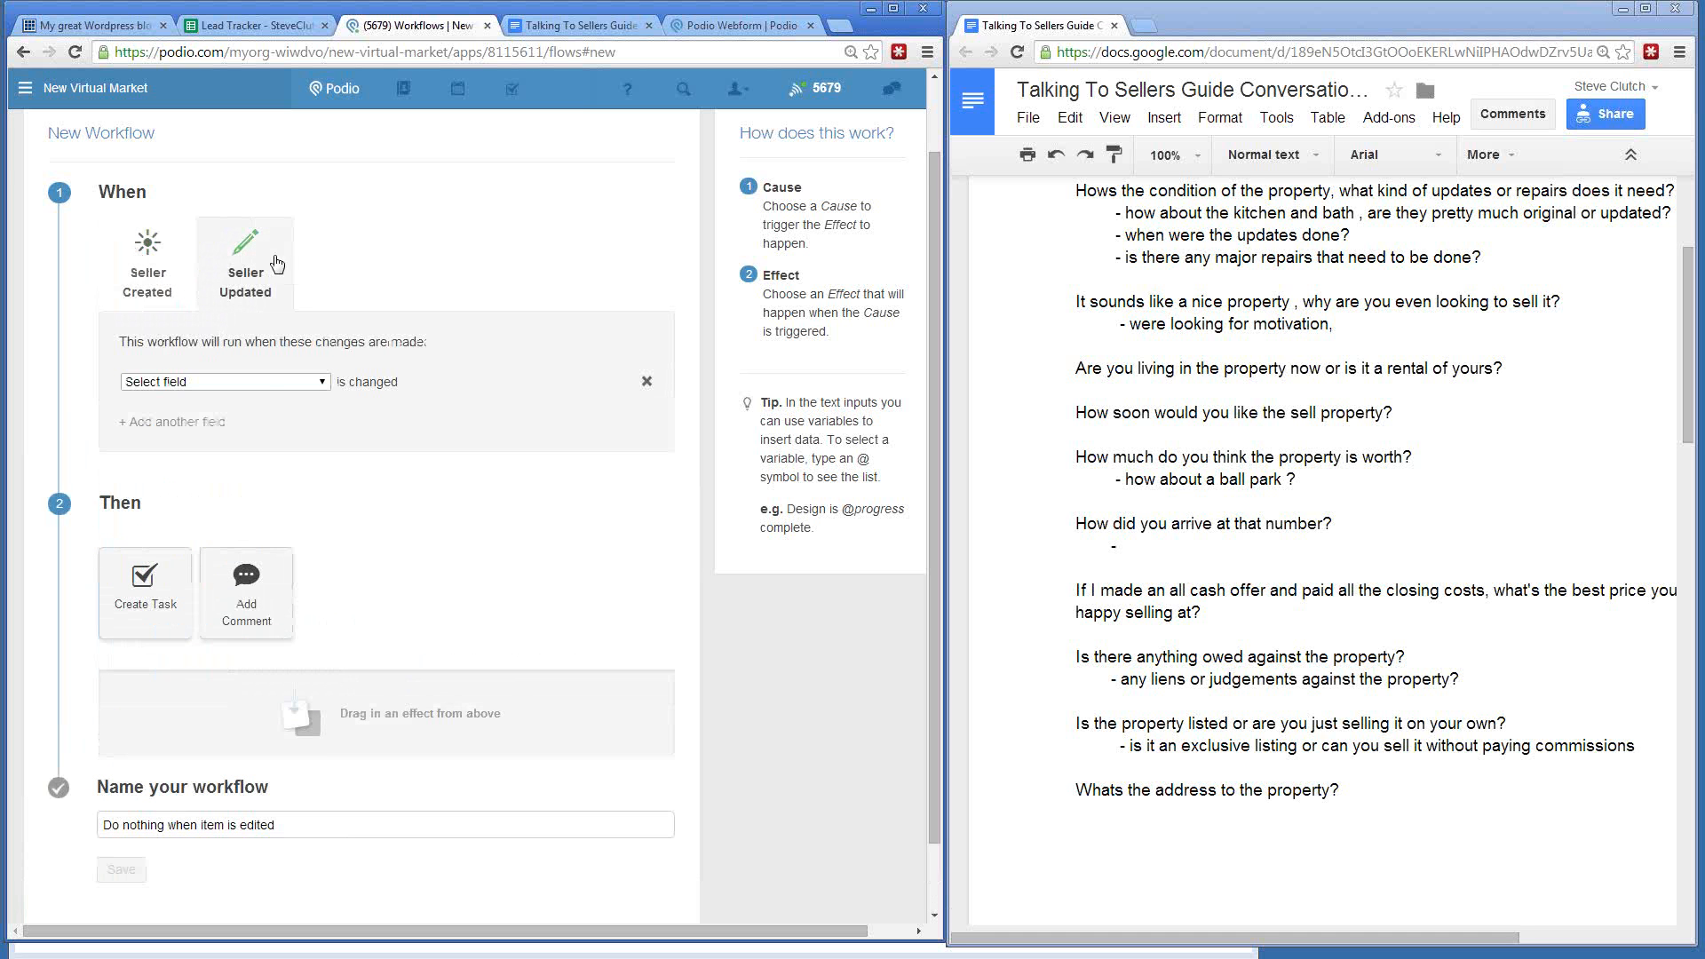
{"action": "left_click", "coordinate": [210, 381]}
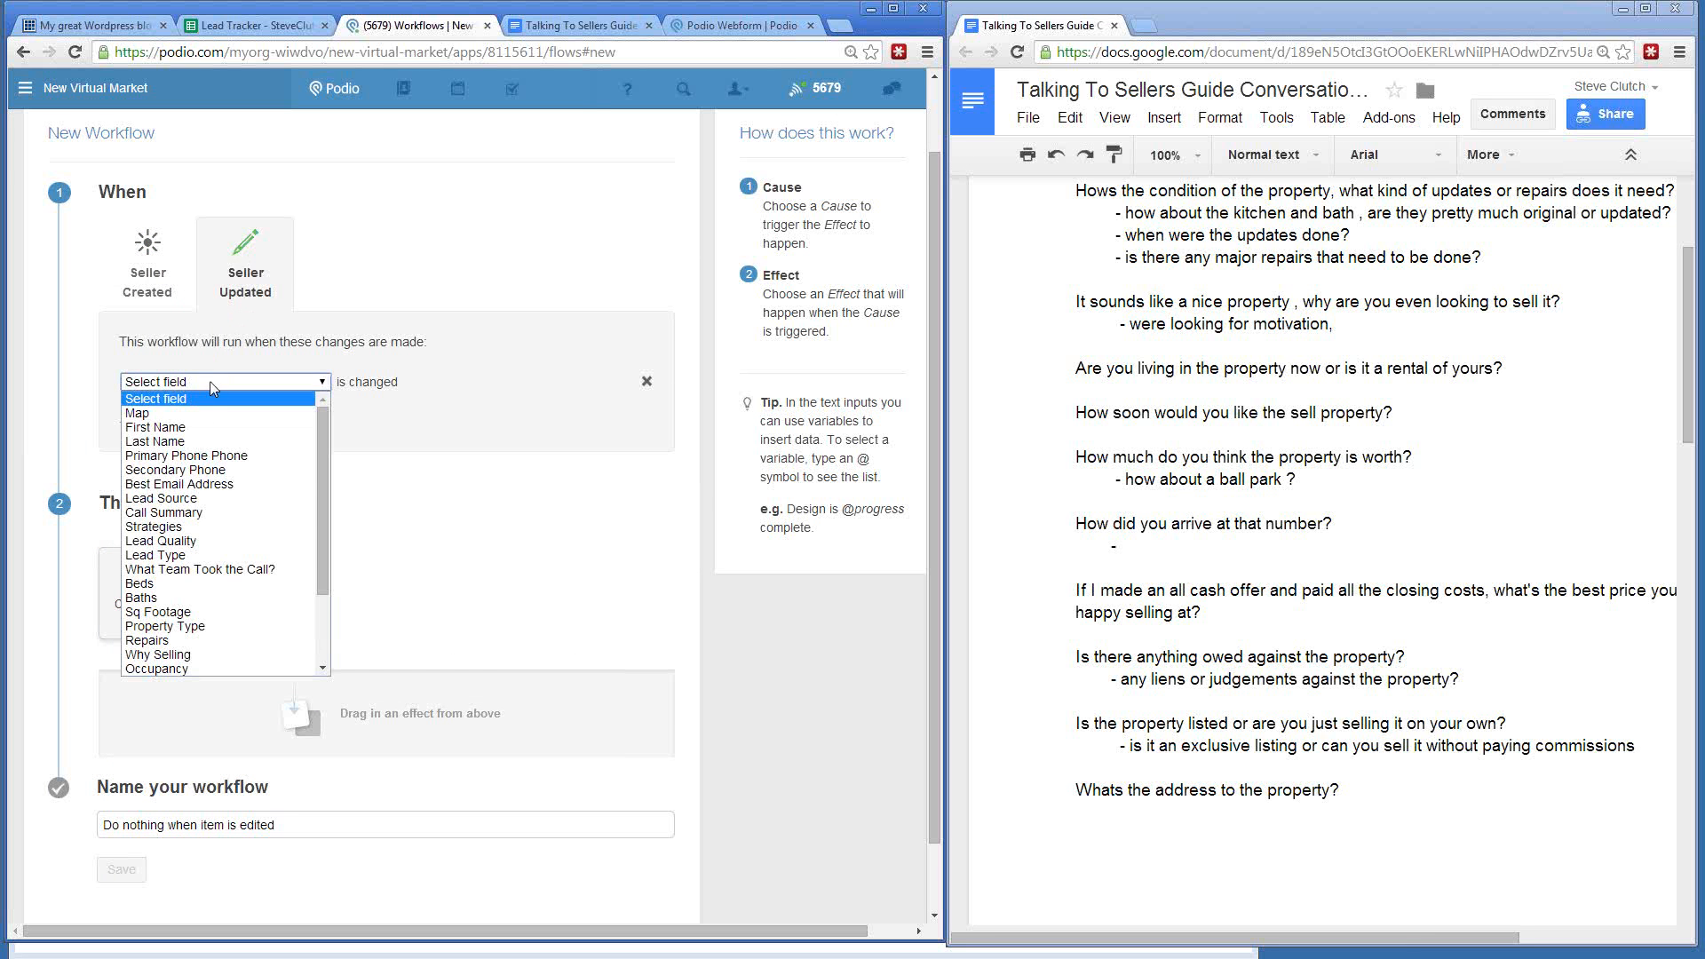
{"action": "left_click", "coordinate": [231, 341]}
{"action": "left_click", "coordinate": [130, 278]}
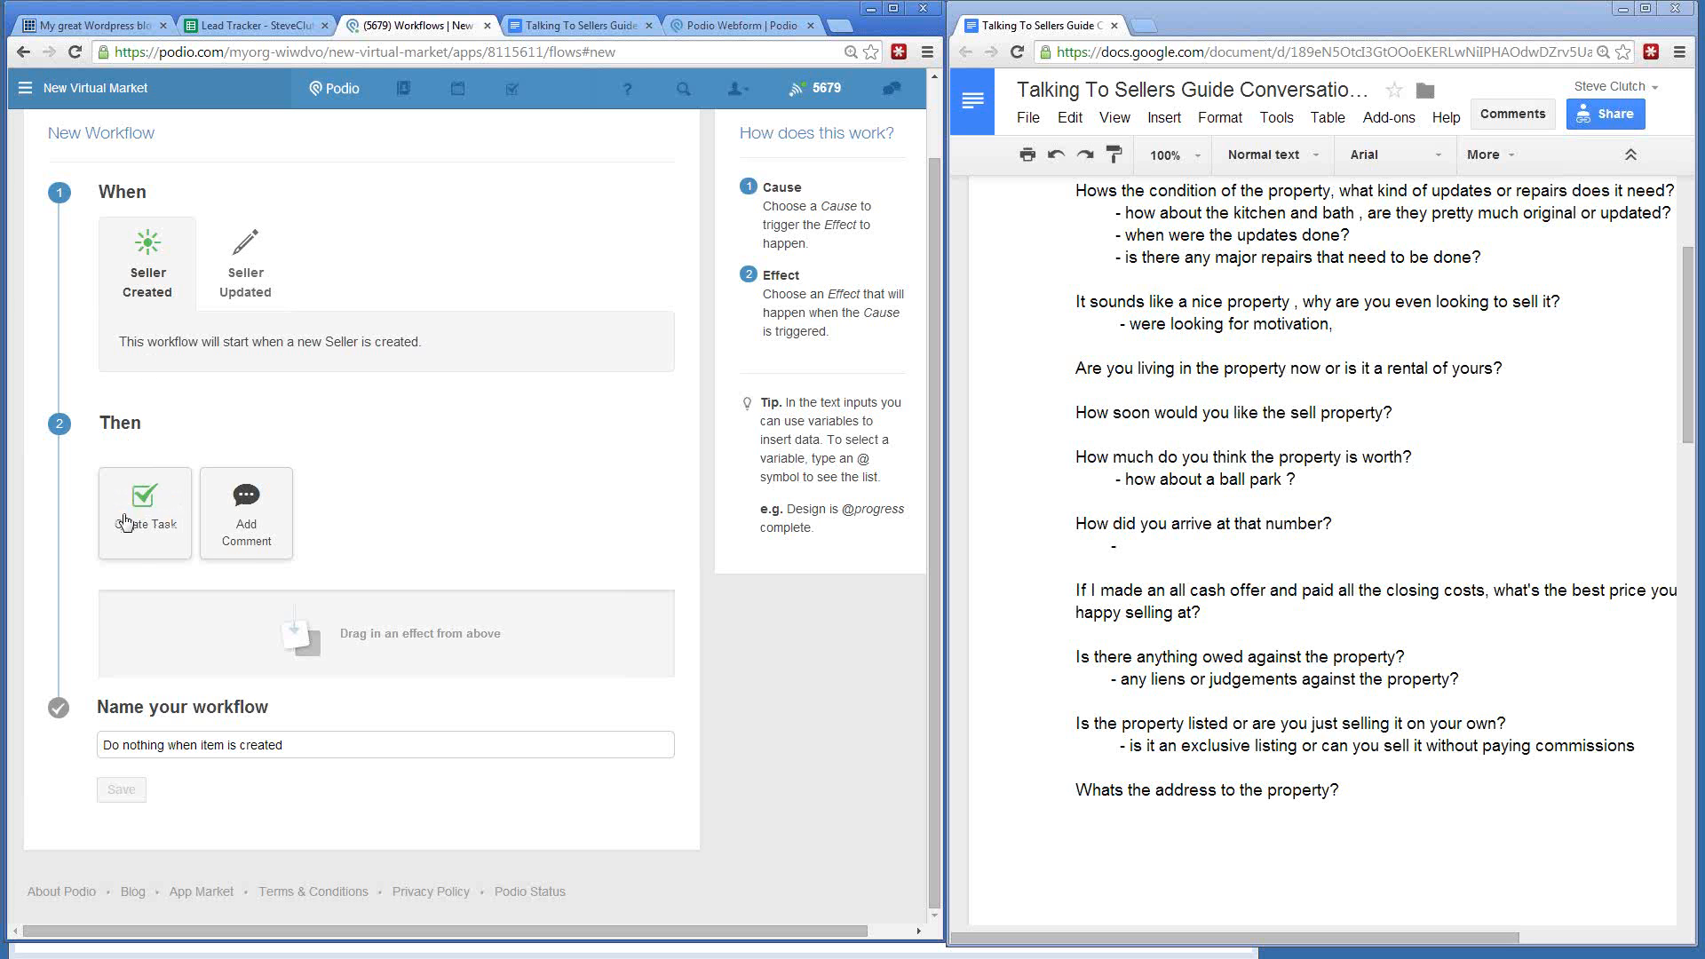
- Add a Create Task effect titled 'Initial Call - New Virtual Market', assigned and due at current time
{"action": "left_click_drag", "start_coordinate": [146, 500], "coordinate": [134, 706]}
{"action": "left_click_drag", "start_coordinate": [180, 658], "coordinate": [186, 662]}
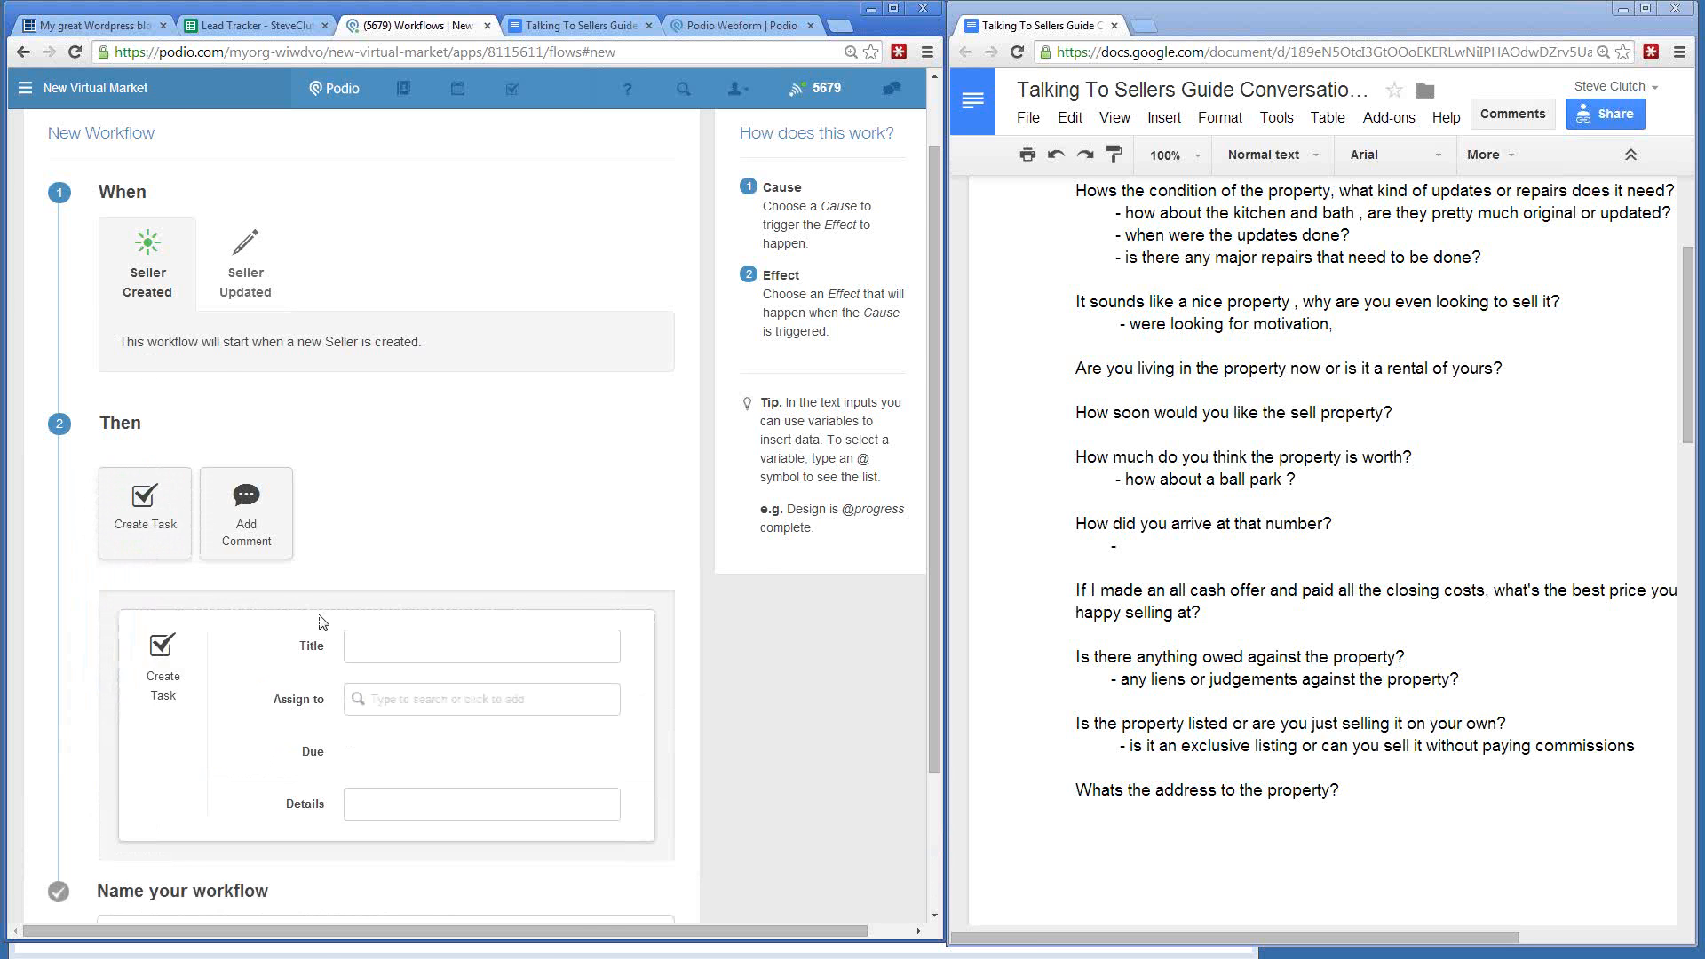
{"action": "scroll", "coordinate": [324, 621], "scroll_direction": "down", "scroll_amount": 2}
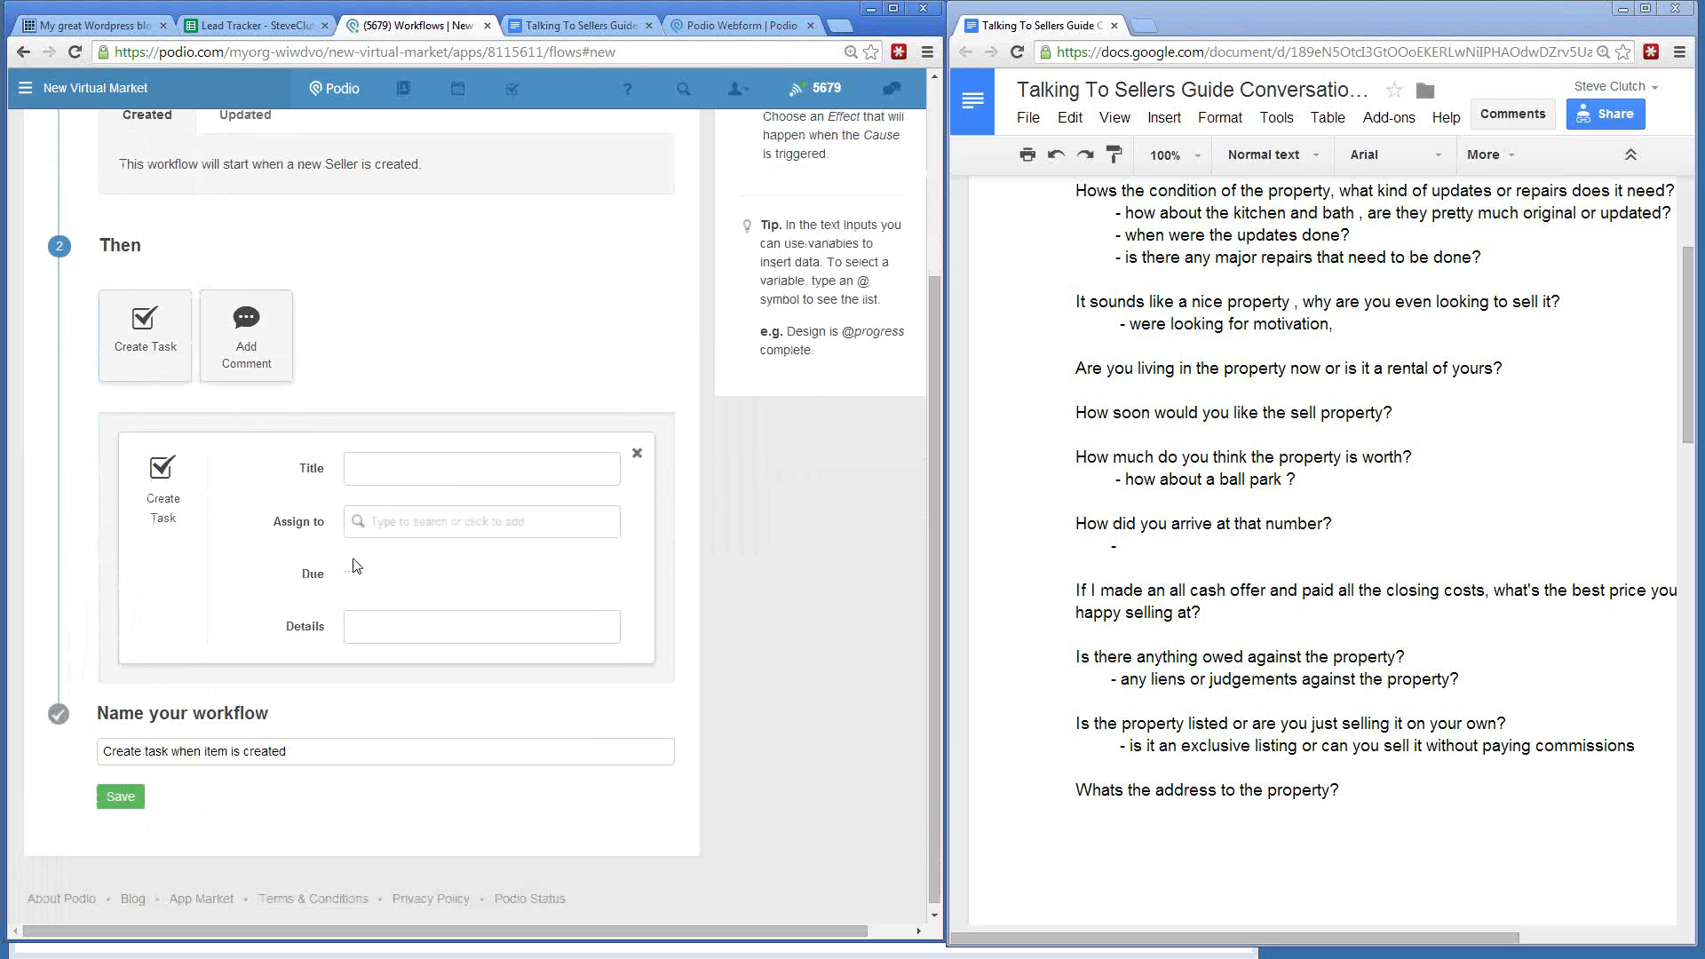
{"action": "left_click", "coordinate": [377, 480]}
{"action": "type", "text": "Initial Call - New Virtual Market"}
{"action": "left_click", "coordinate": [380, 524]}
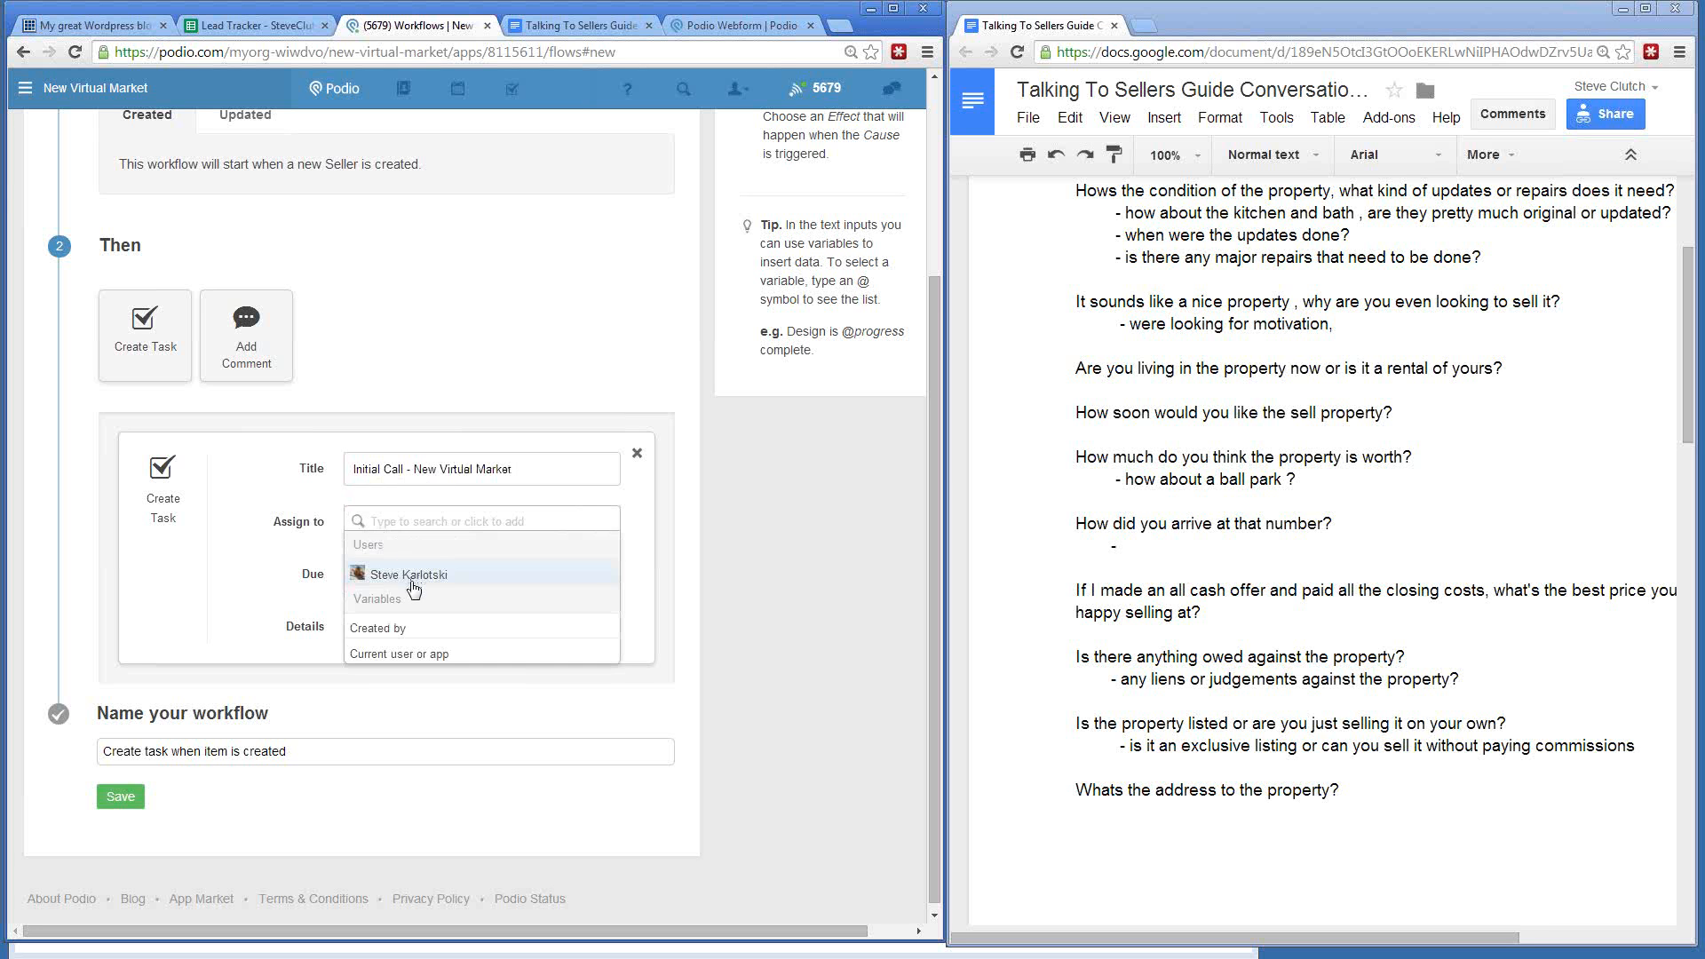
{"action": "left_click", "coordinate": [409, 575]}
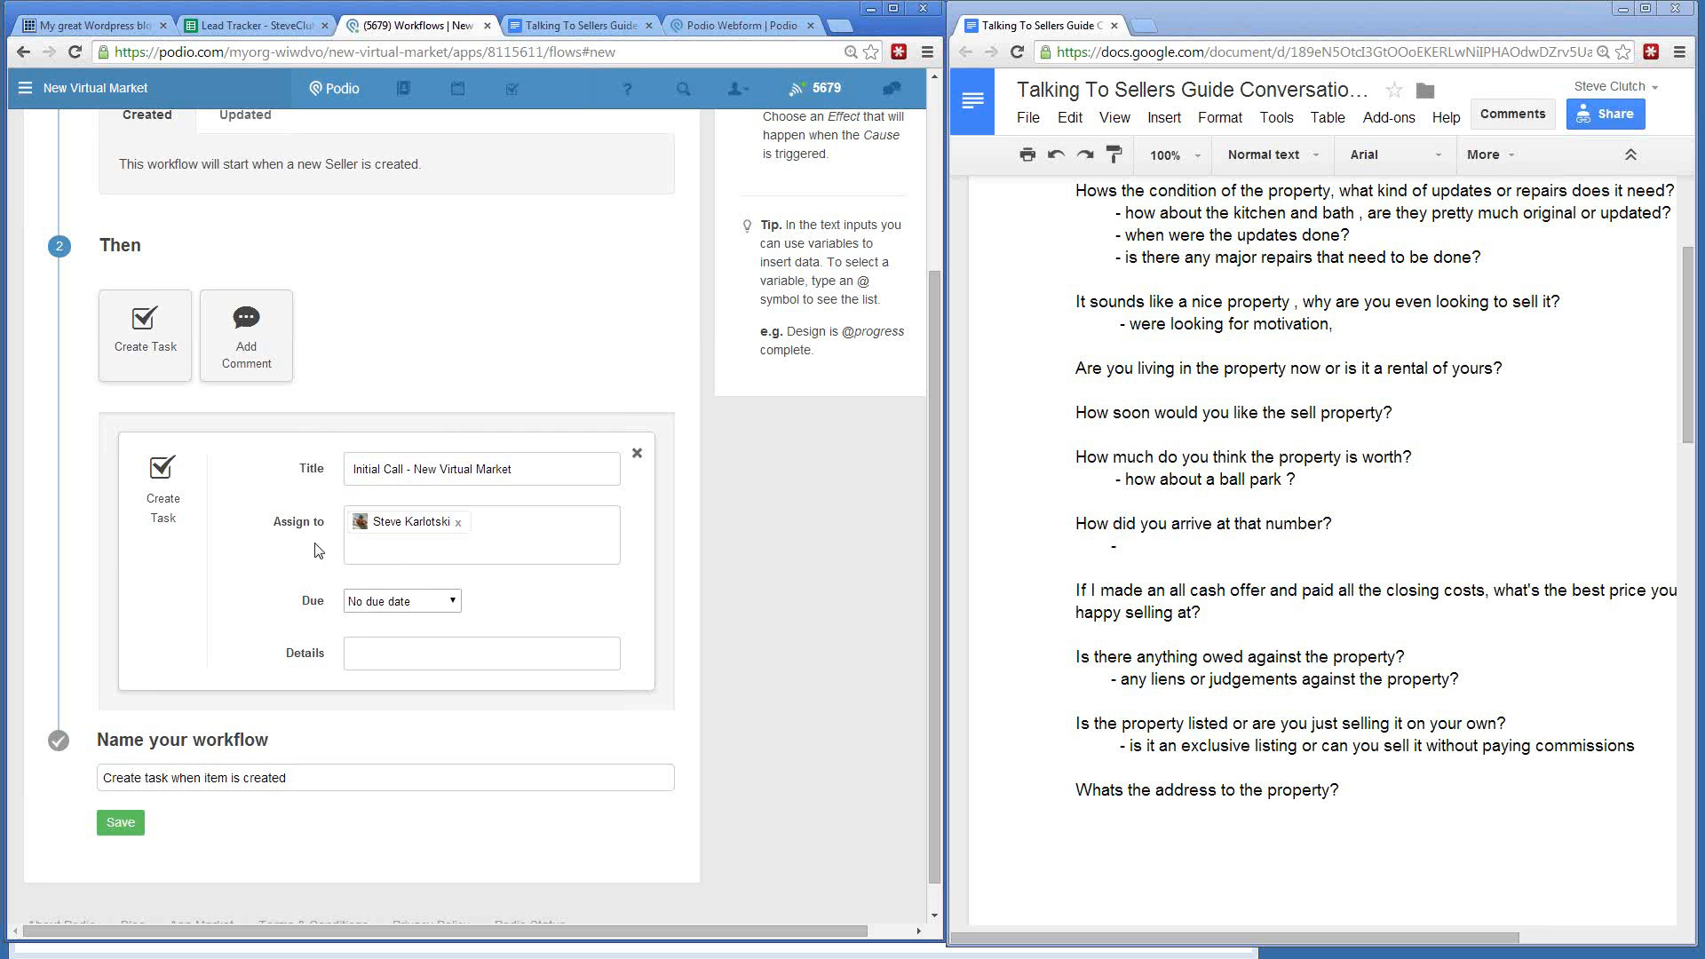
{"action": "left_click", "coordinate": [395, 601]}
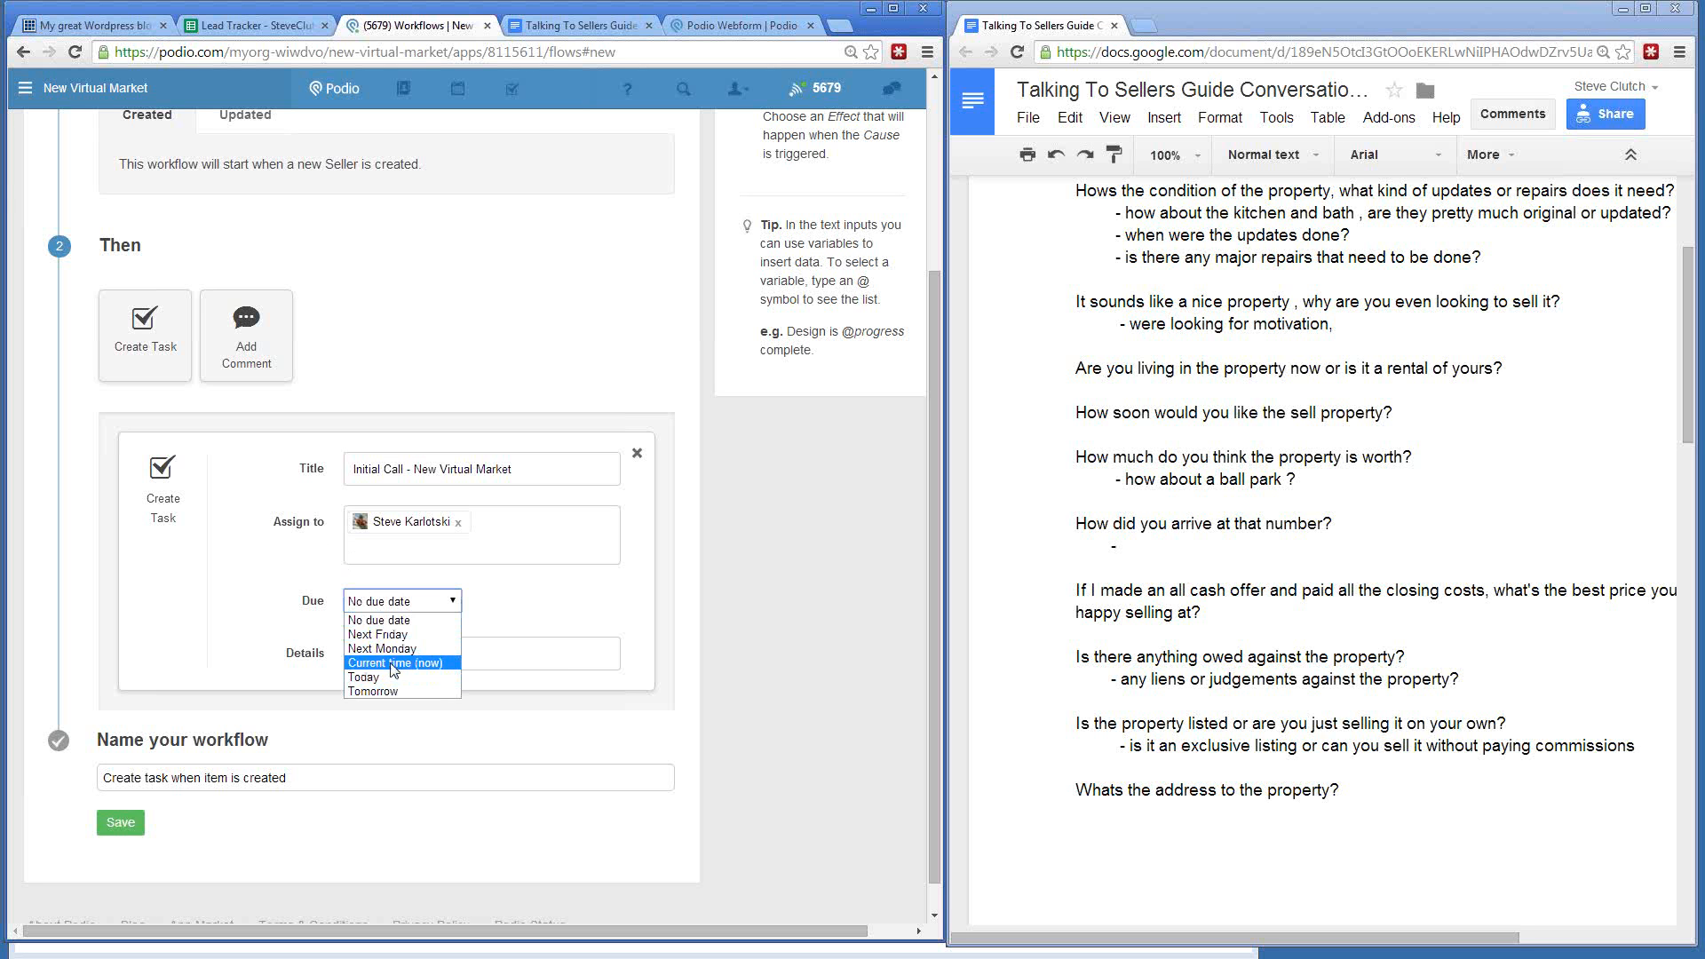
{"action": "key", "text": "Escape"}
{"action": "left_click", "coordinate": [399, 608]}
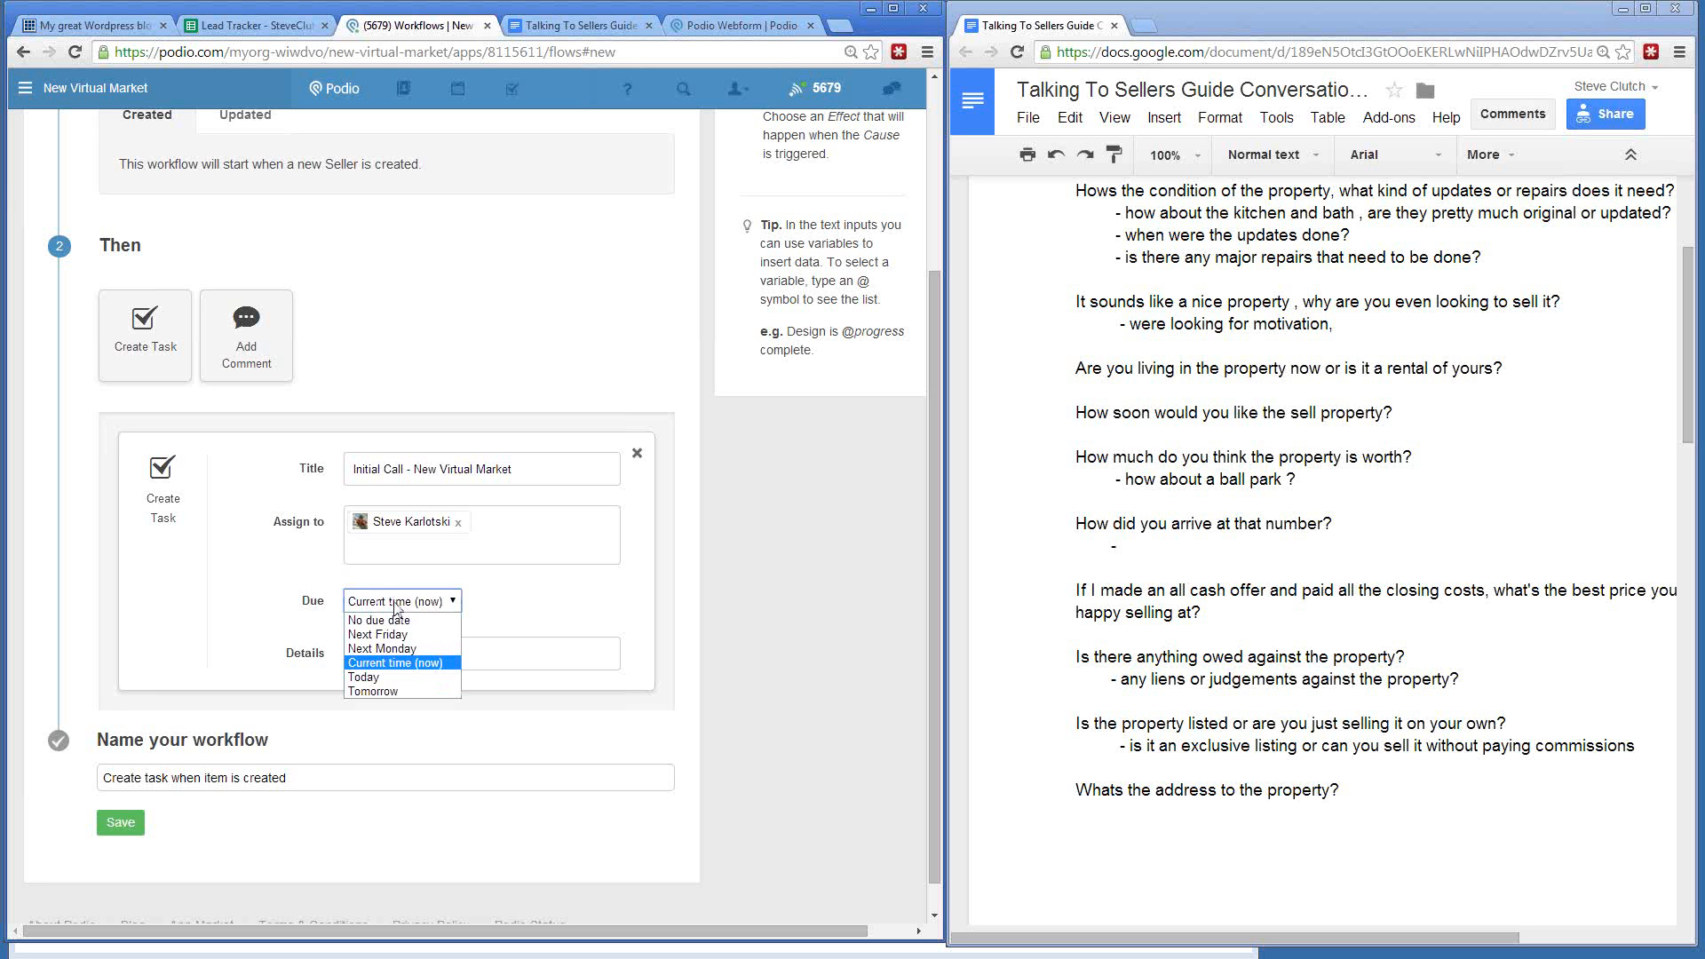
{"action": "left_click", "coordinate": [392, 662]}
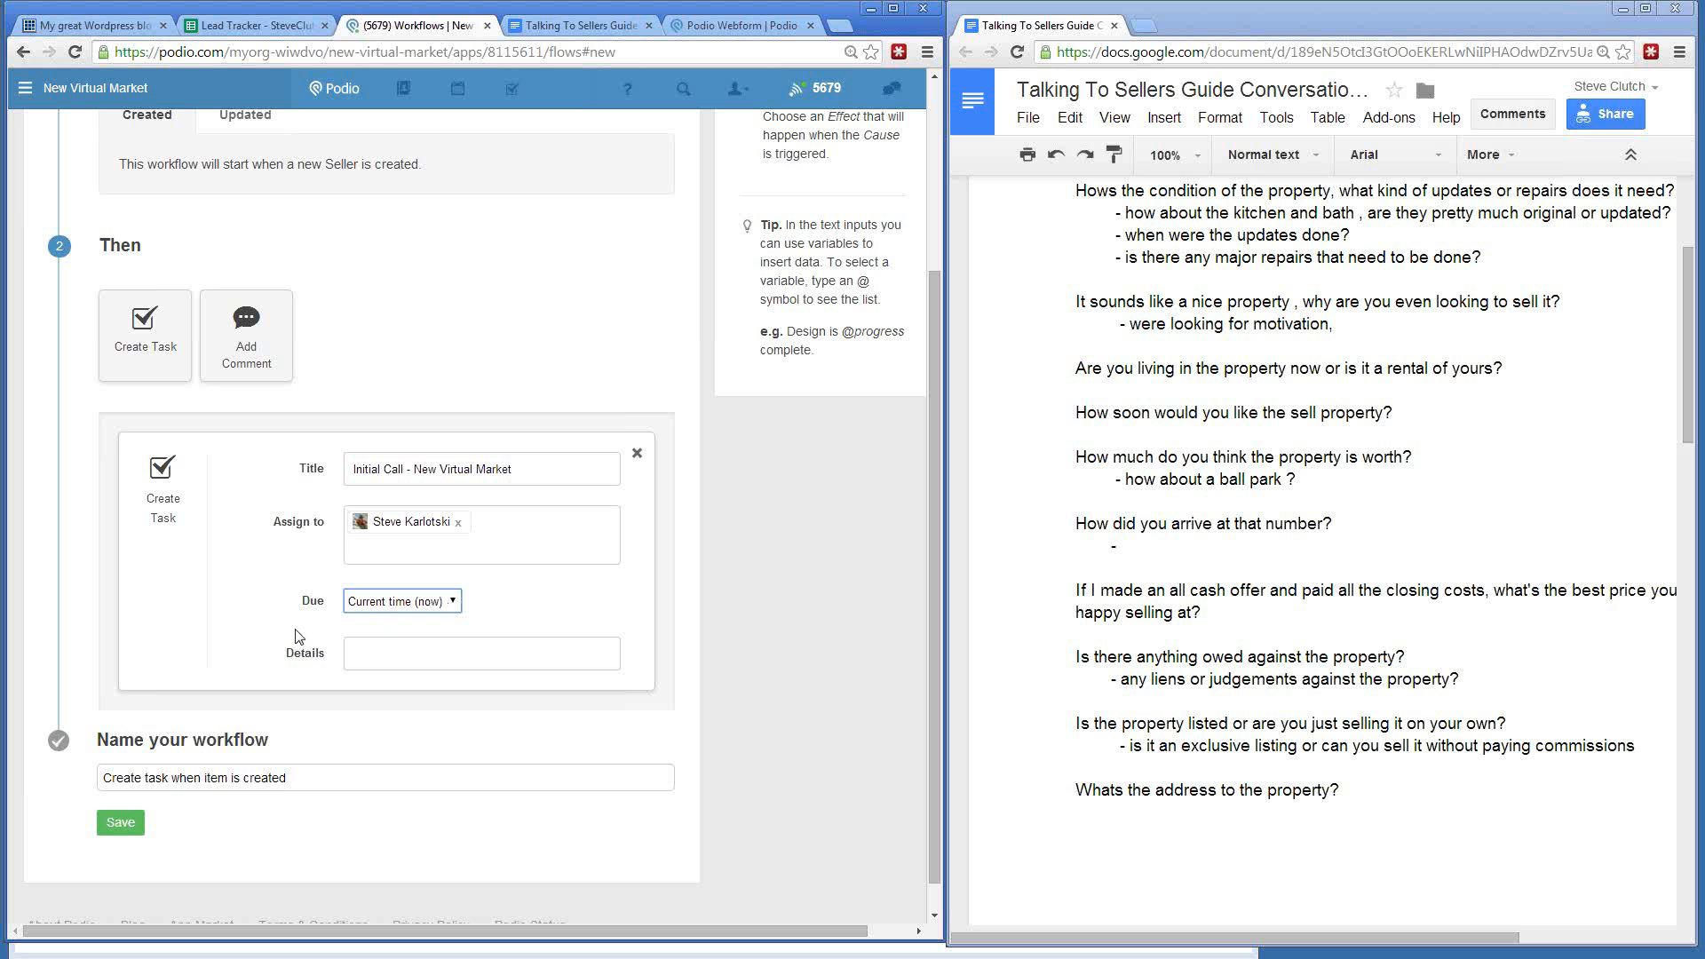
- Rename the workflow 'Initial Call' and save it
{"action": "left_click", "coordinate": [166, 777]}
{"action": "left_click_drag", "start_coordinate": [314, 777], "coordinate": [99, 778]}
{"action": "type", "text": "Initial Call"}
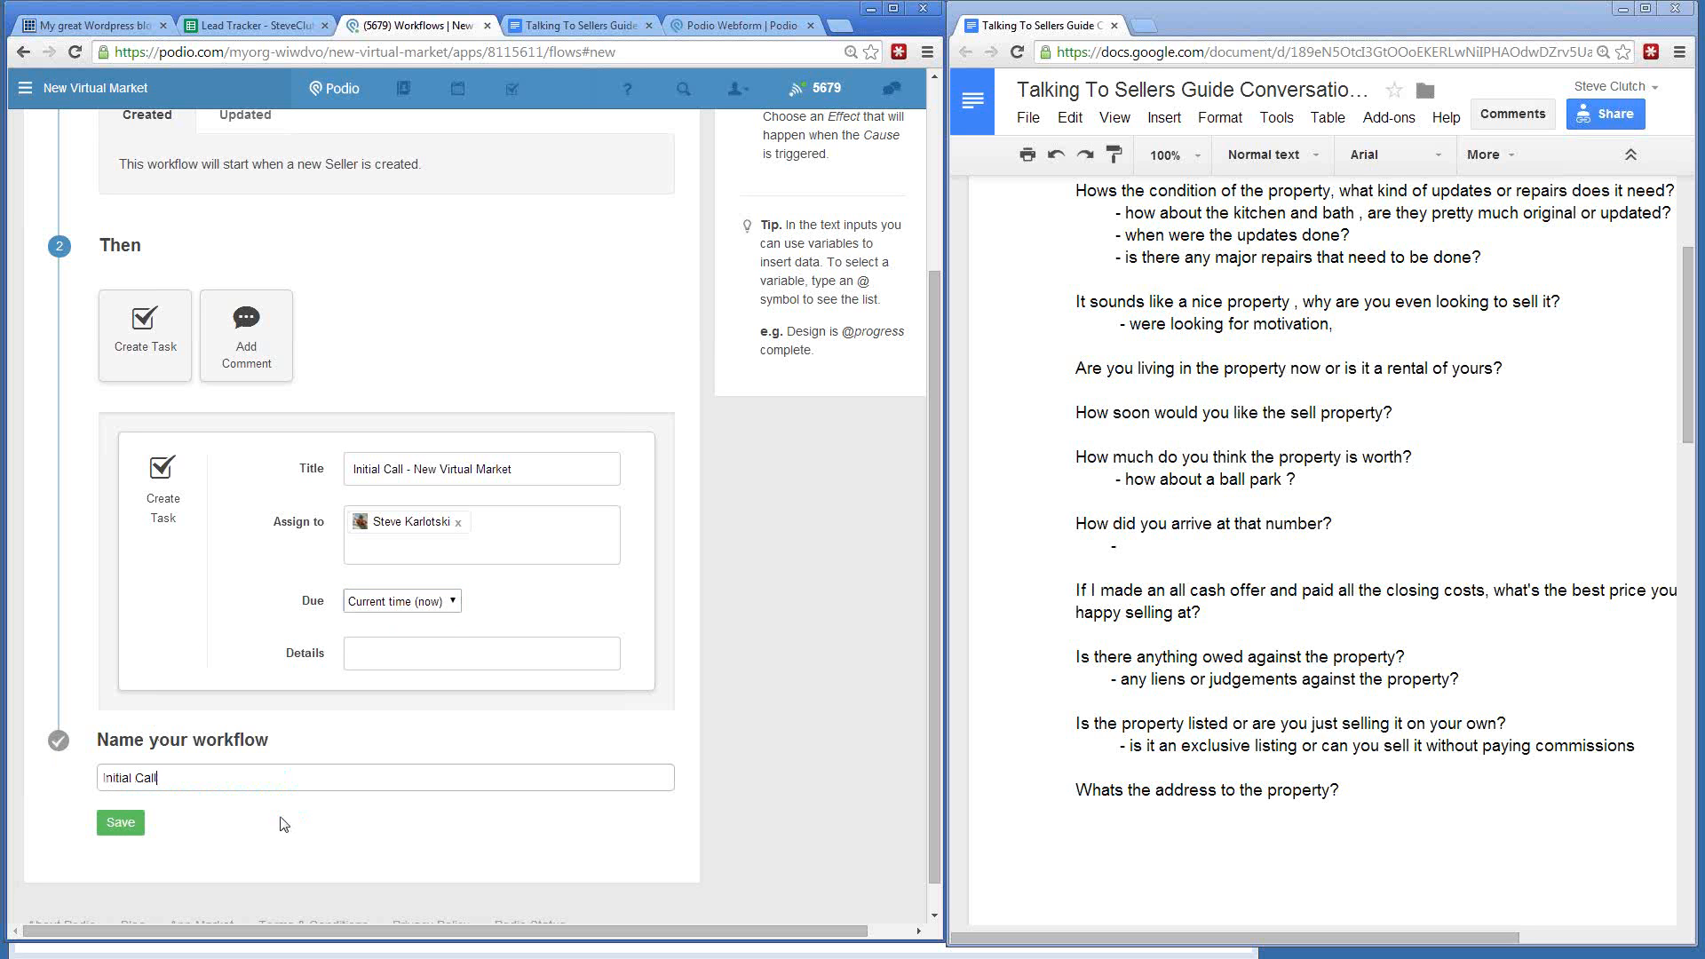
{"action": "left_click", "coordinate": [121, 824]}
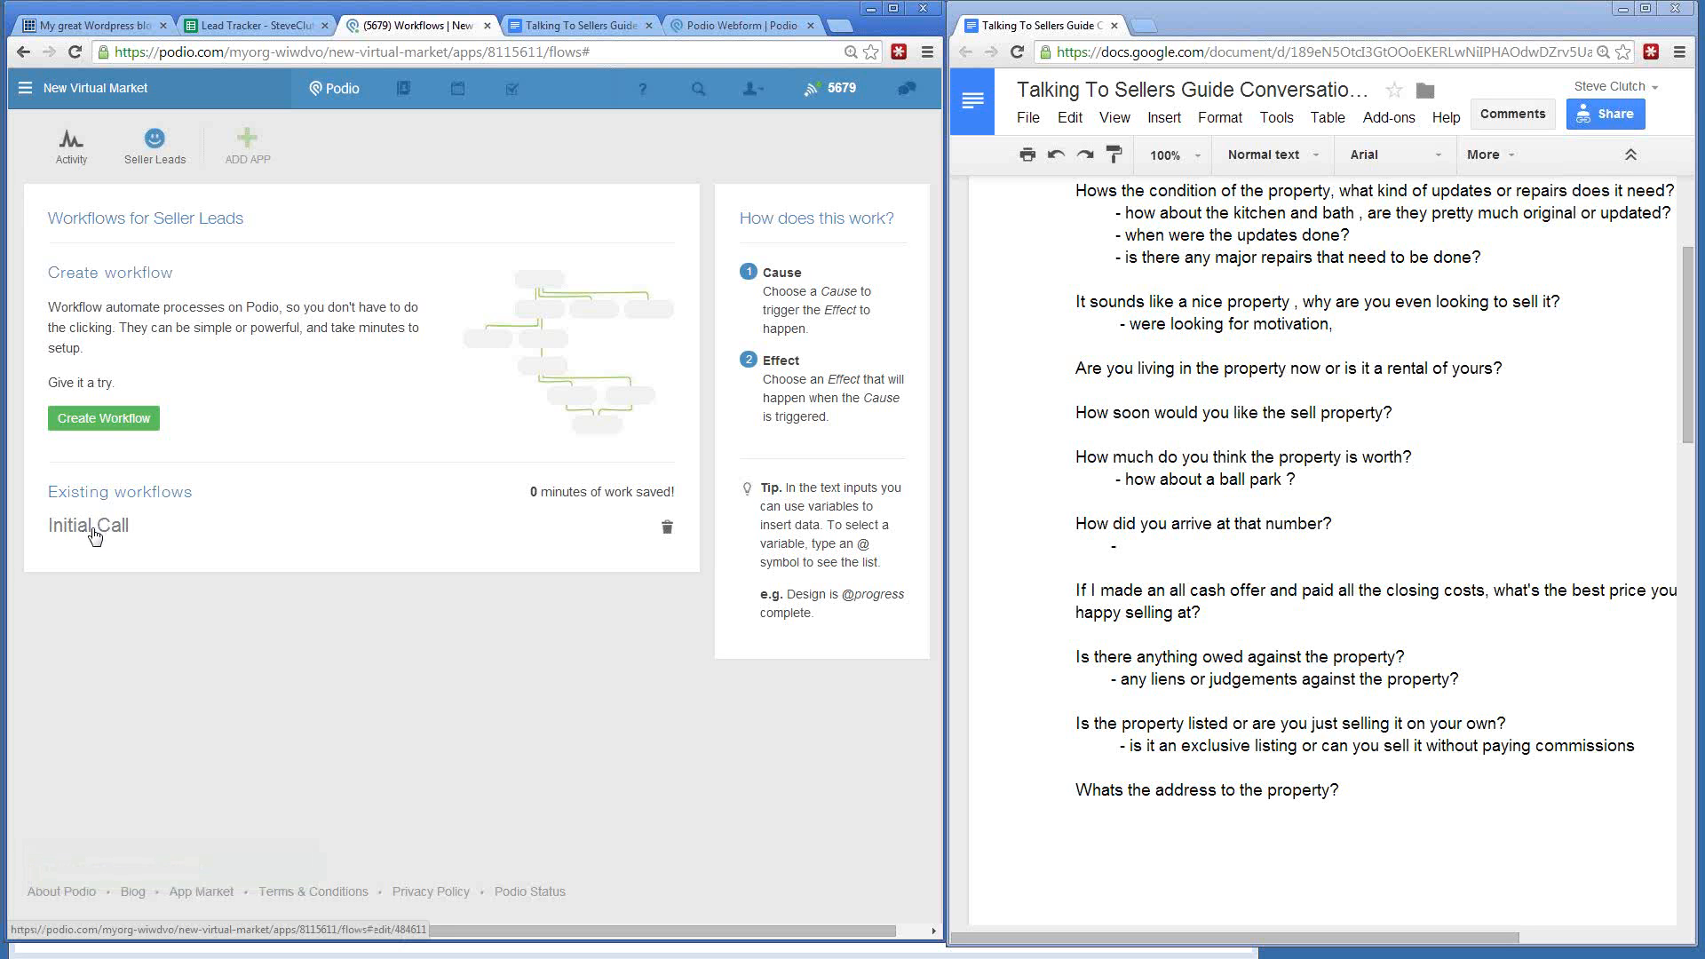
- Start another workflow with a Create Task effect titled 'Make Sure Lead Was Called'
{"action": "left_click", "coordinate": [107, 424]}
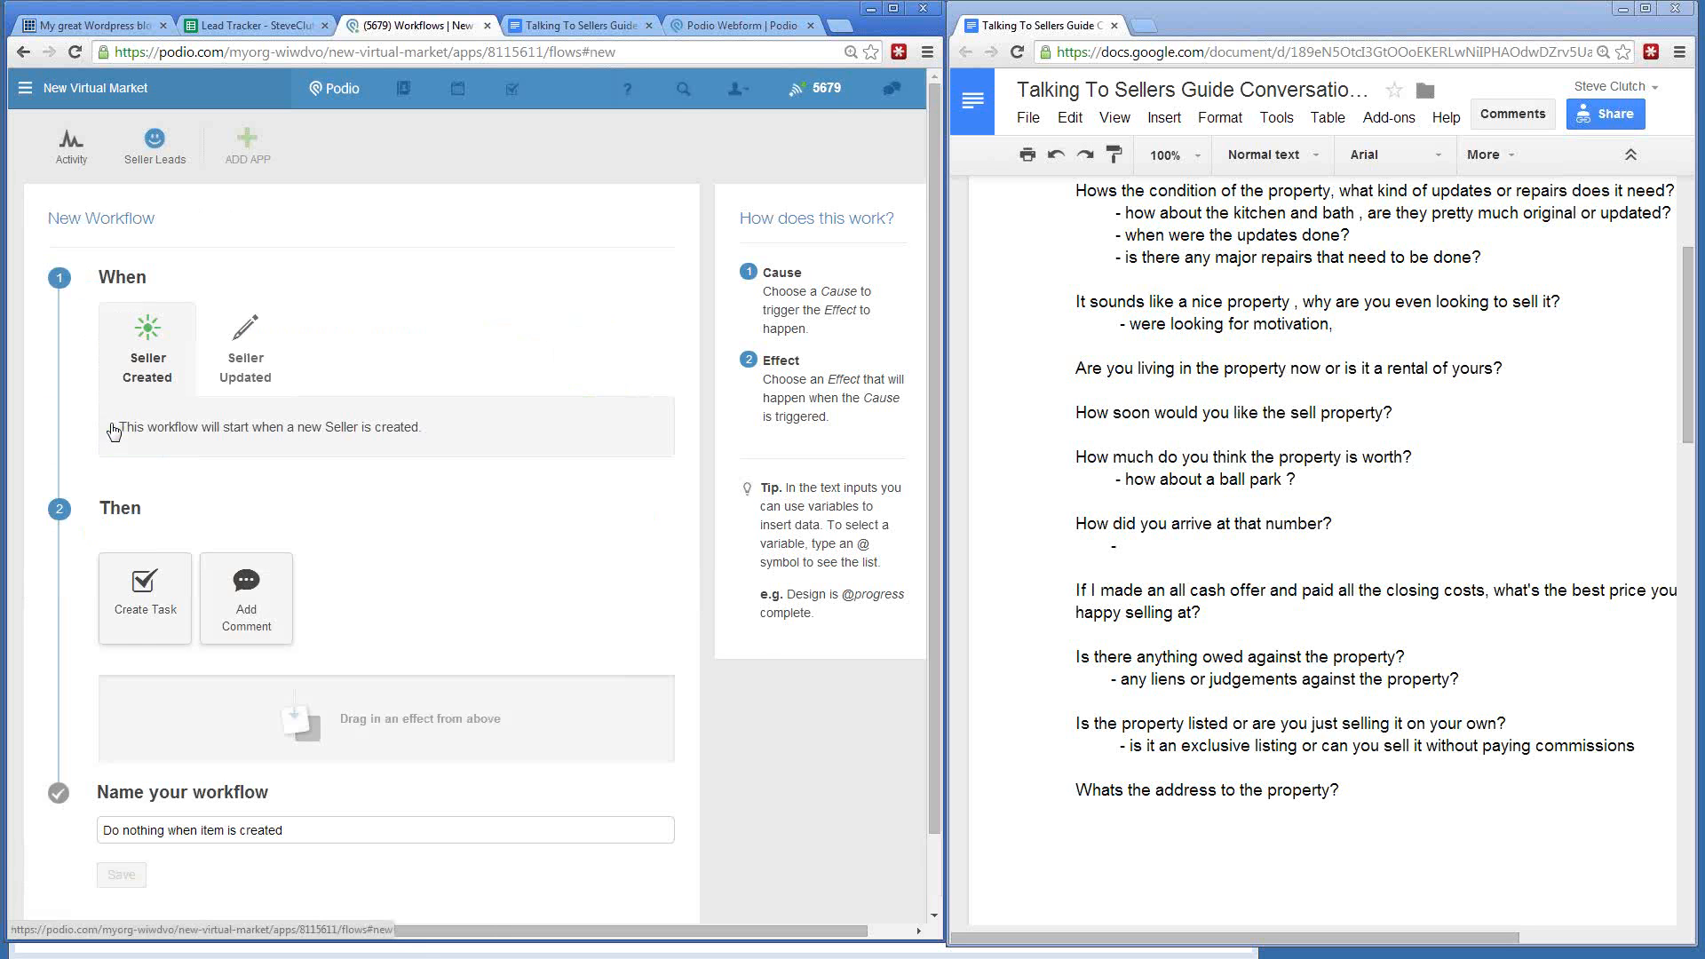
{"action": "scroll", "coordinate": [159, 464], "scroll_direction": "down", "scroll_amount": 2}
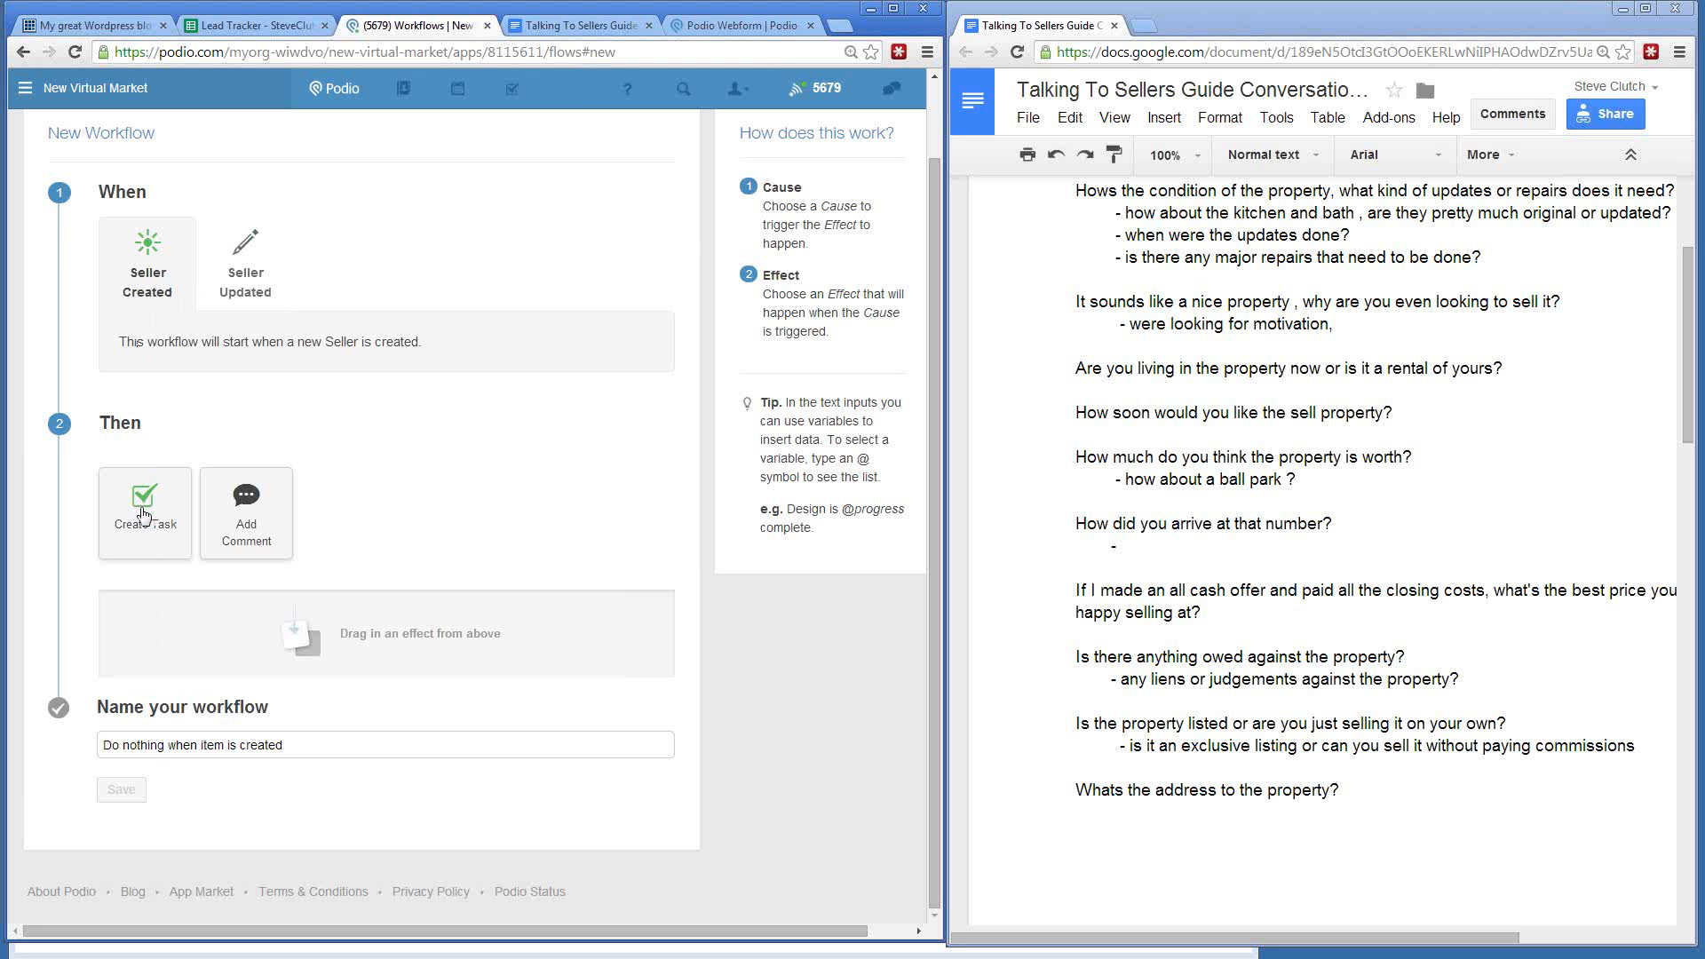
{"action": "left_click_drag", "start_coordinate": [142, 513], "coordinate": [171, 646]}
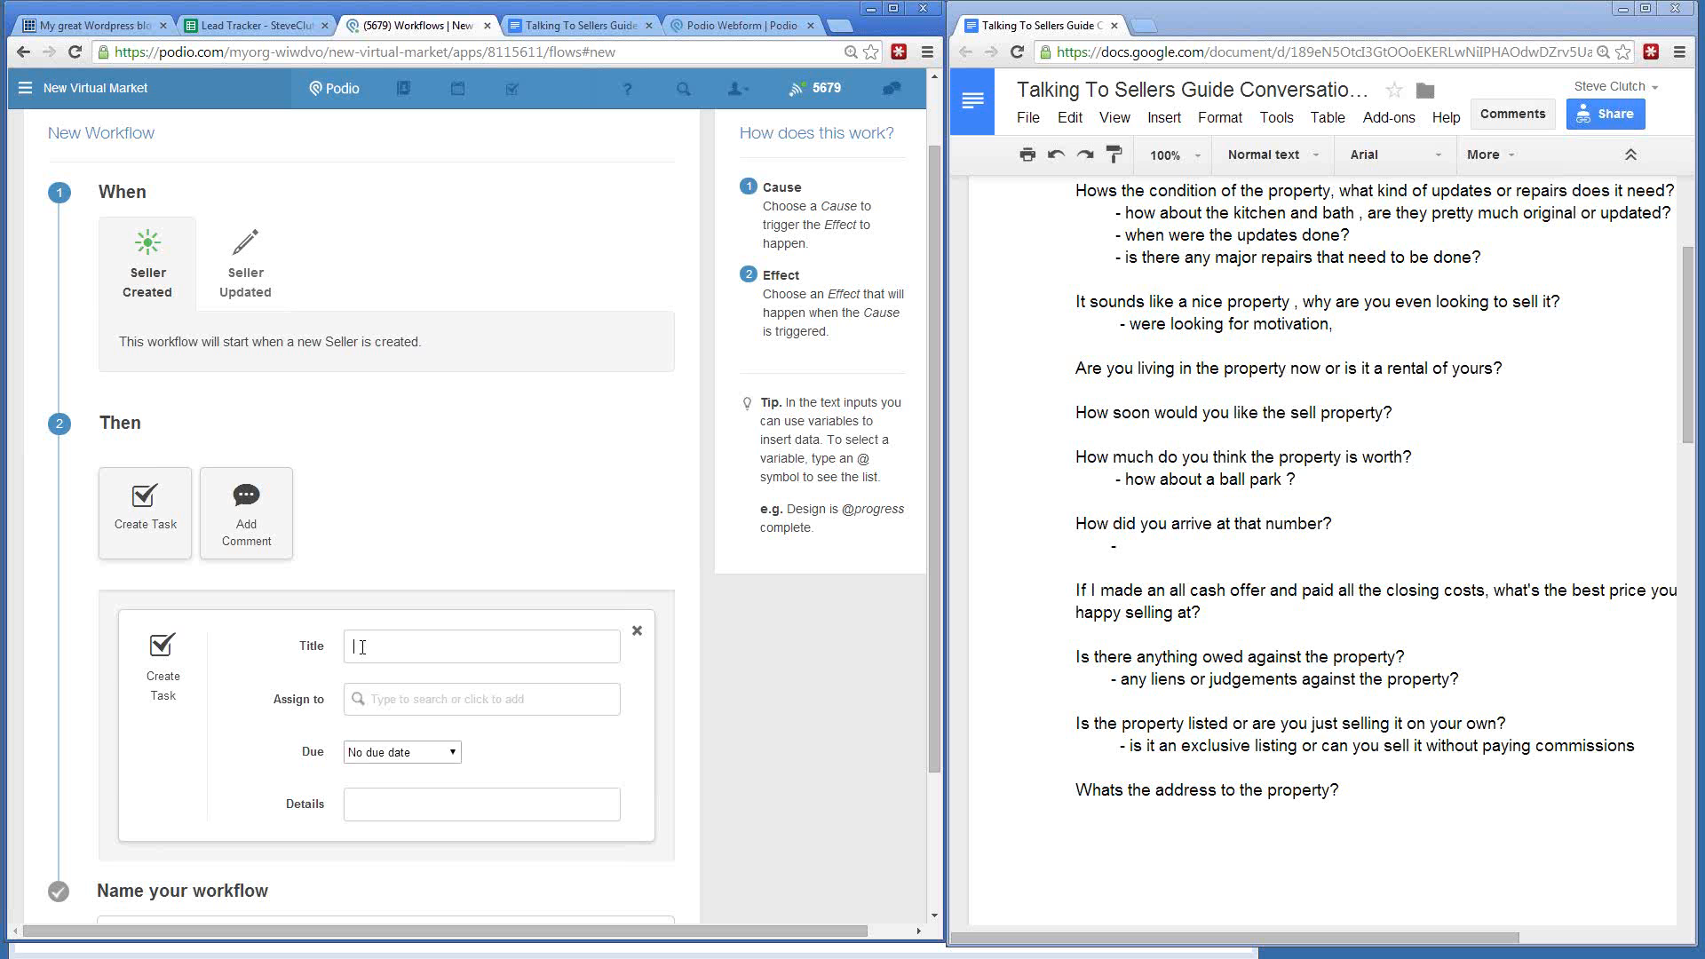
{"action": "type", "text": "Check Initia"}
{"action": "key", "text": "BackSpace"}
{"action": "key", "text": "BackSpace"}
{"action": "key", "text": "BackSpace"}
{"action": "key", "text": "BackSpace"}
{"action": "key", "text": "BackSpace"}
{"action": "key", "text": "BackSpace"}
{"action": "key", "text": "BackSpace"}
{"action": "key", "text": "BackSpace"}
{"action": "key", "text": "BackSpace"}
{"action": "type", "text": "Make, Sure Lead Was Calle"}
- Assign the task, set it due Next Friday, and add details 'Check to see if lead was called'
{"action": "left_click", "coordinate": [407, 700]}
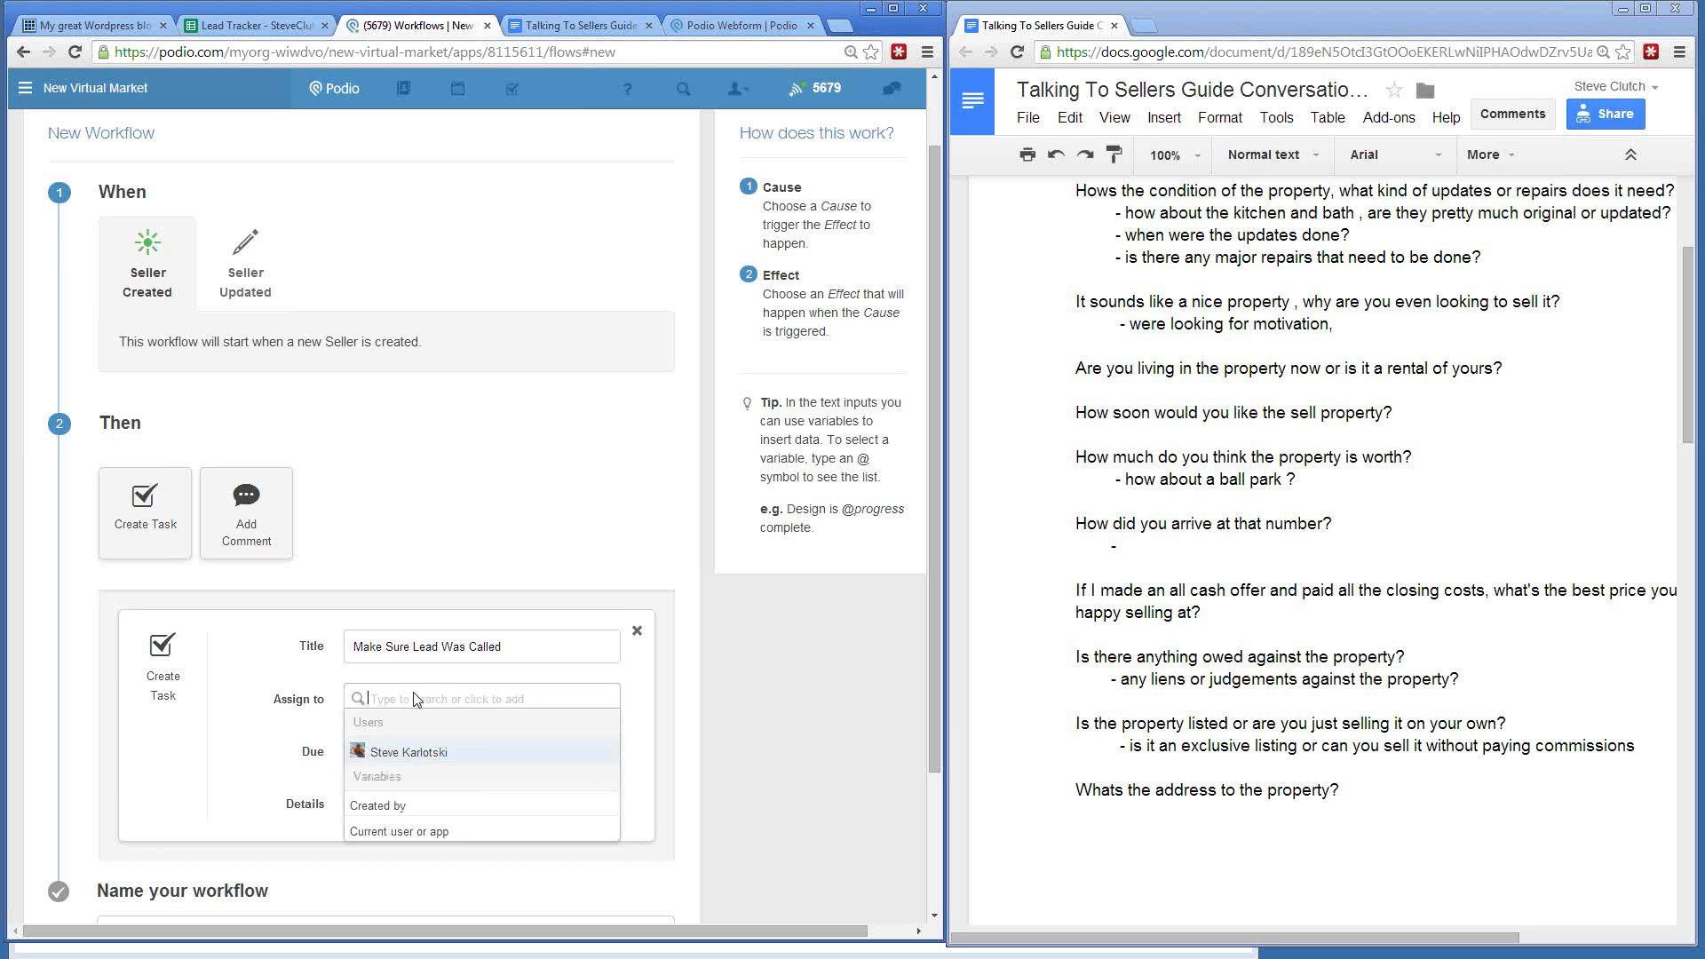
{"action": "left_click", "coordinate": [395, 753]}
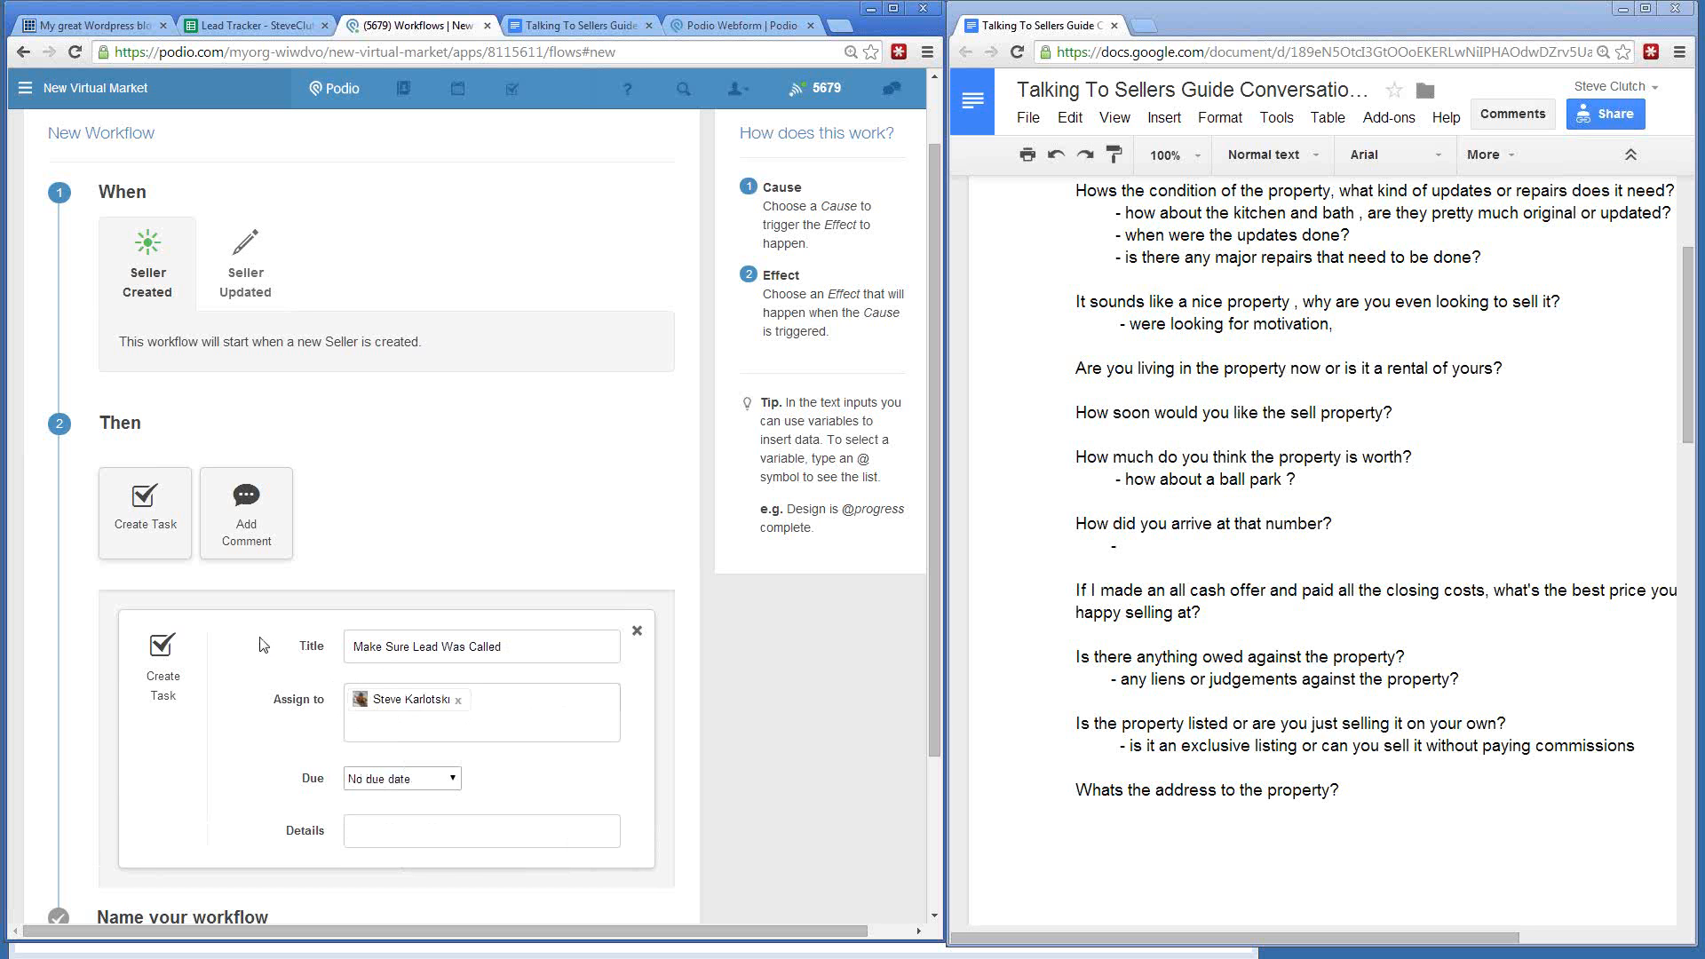
{"action": "left_click", "coordinate": [369, 785]}
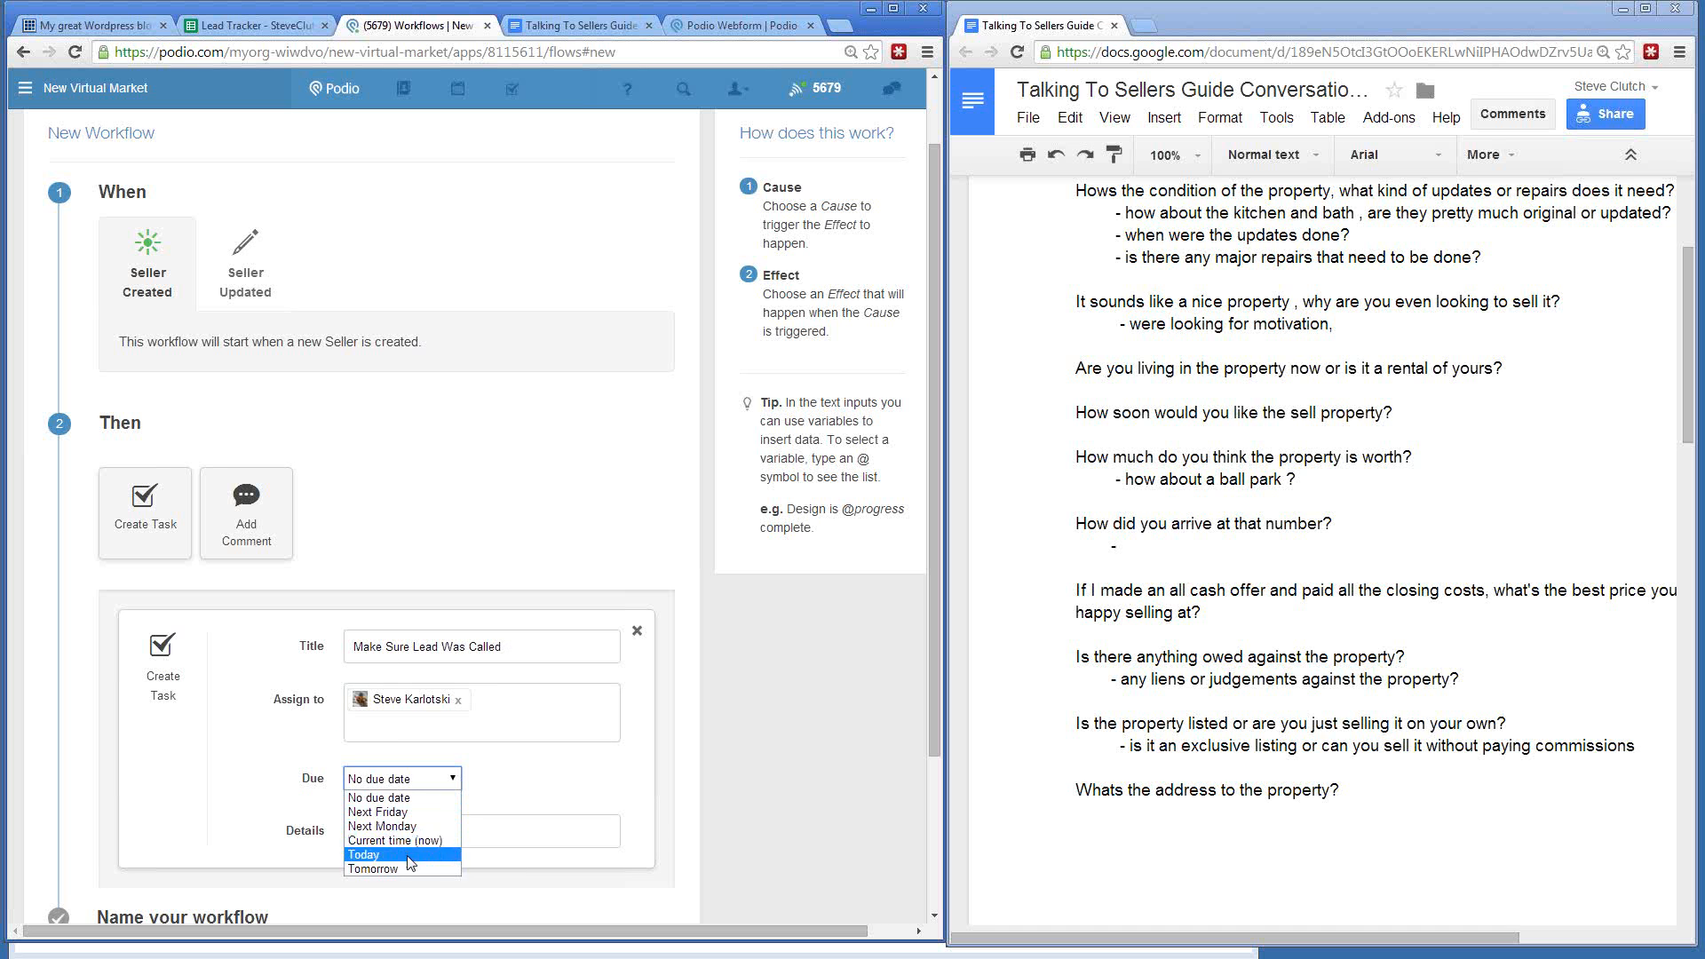
{"action": "left_click", "coordinate": [373, 868]}
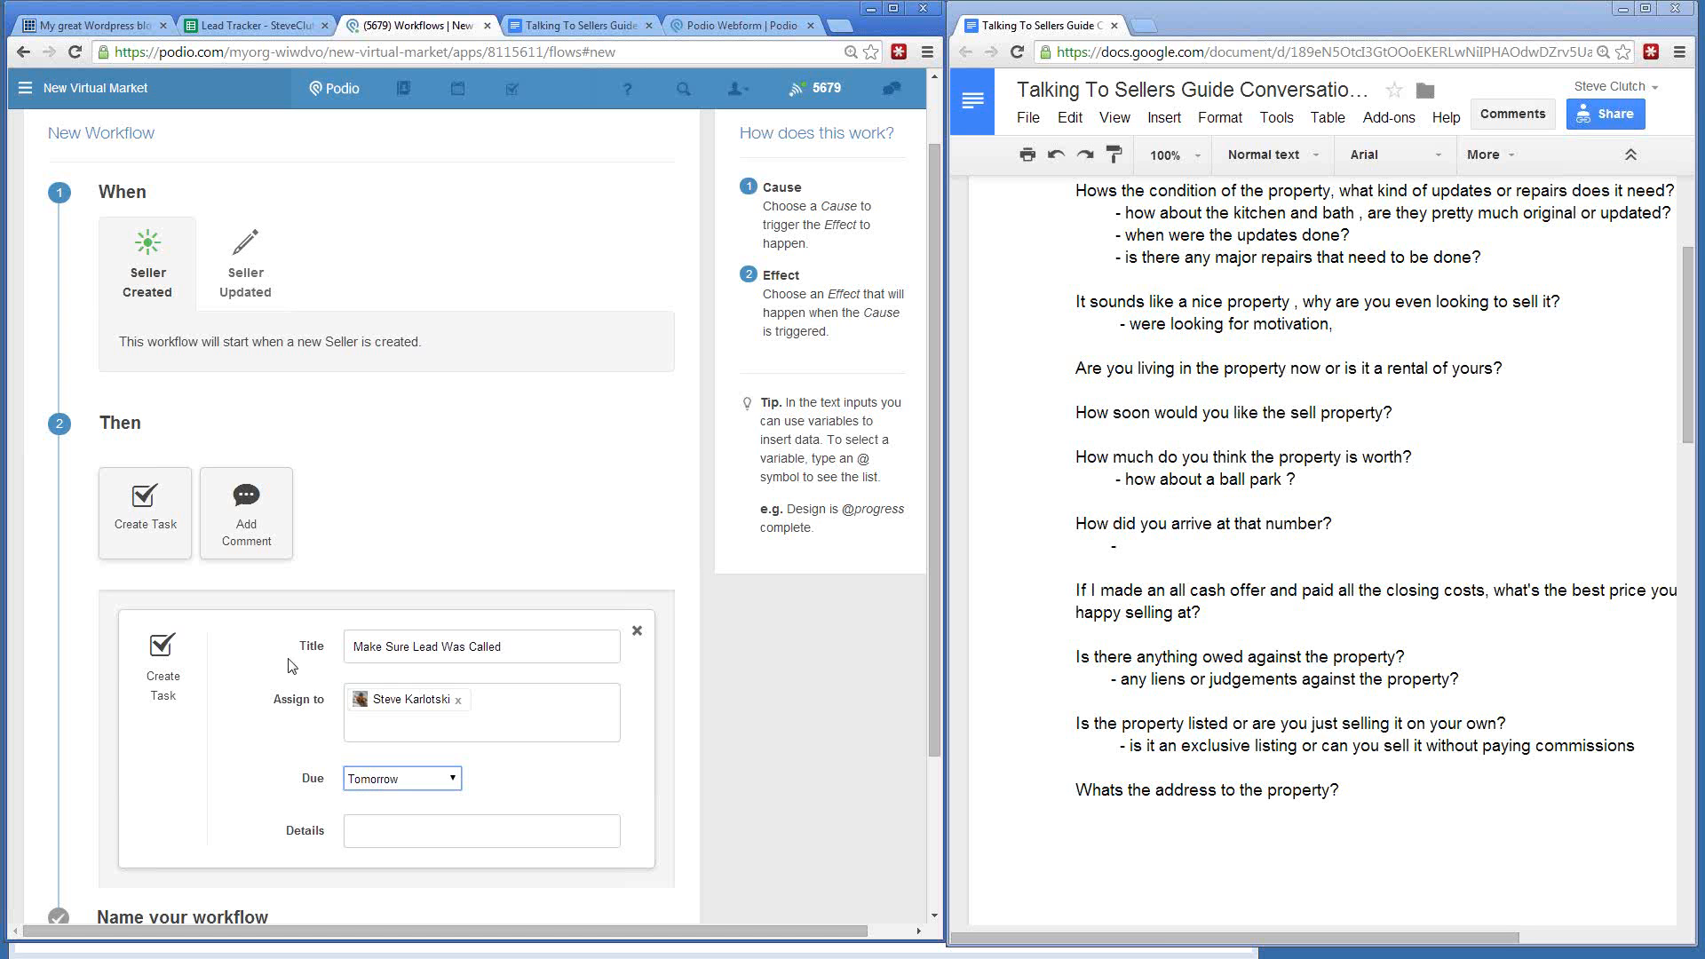
{"action": "left_click", "coordinate": [355, 781]}
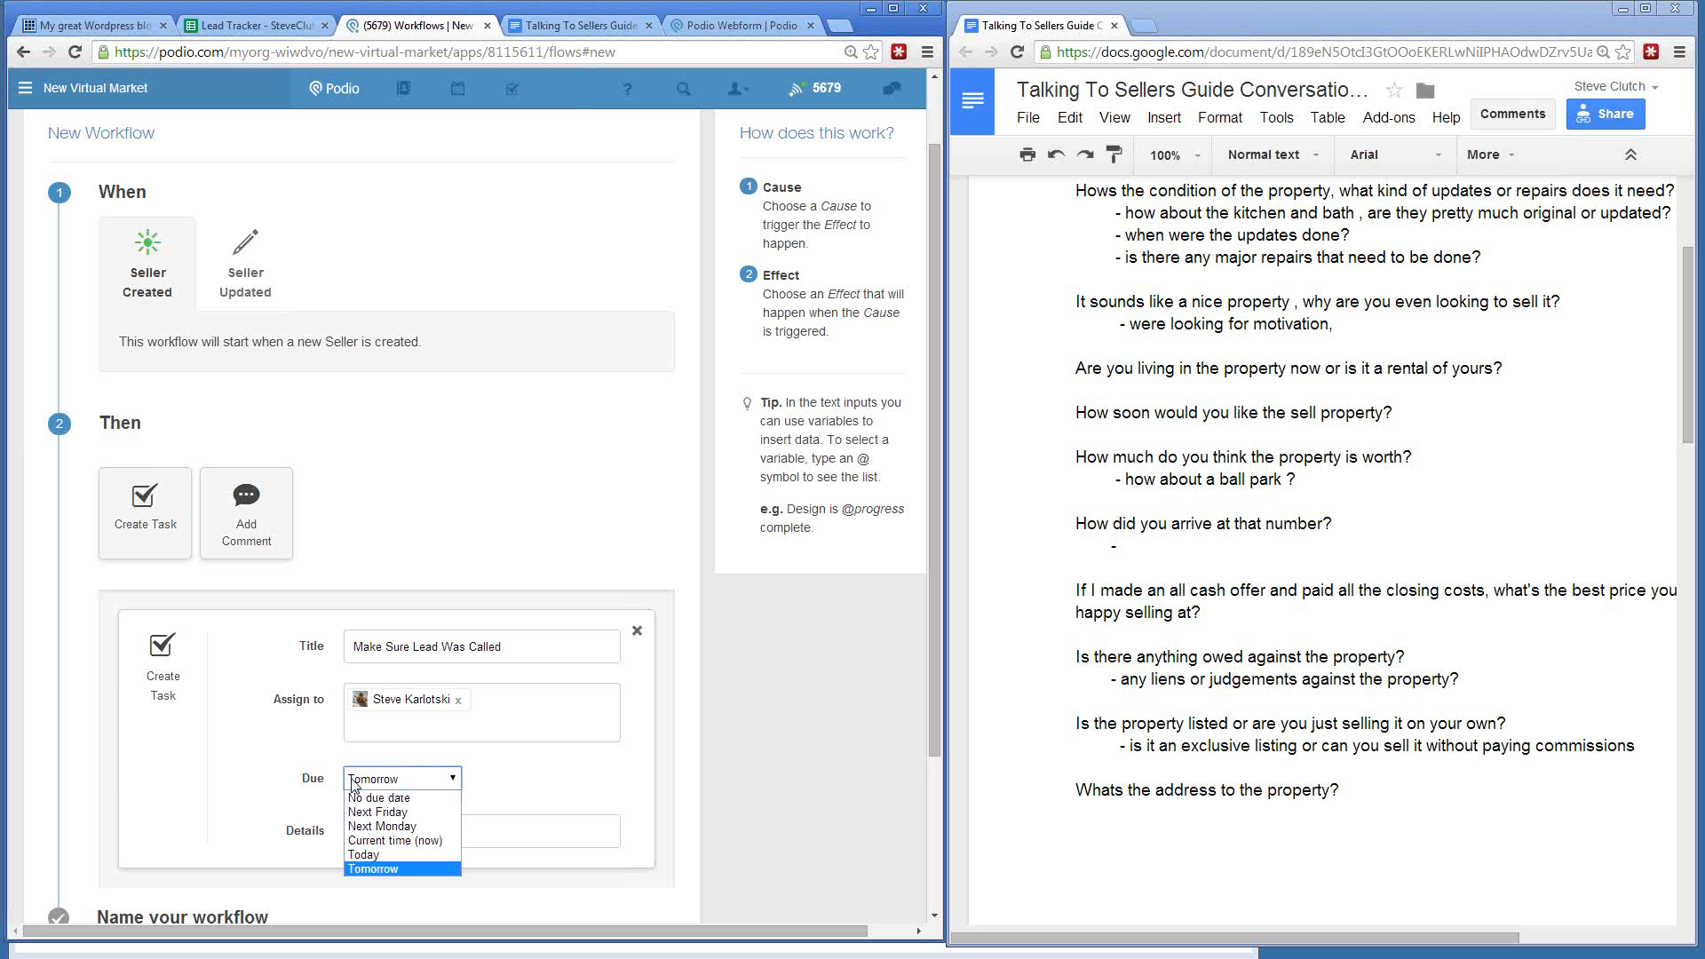
{"action": "left_click", "coordinate": [414, 813]}
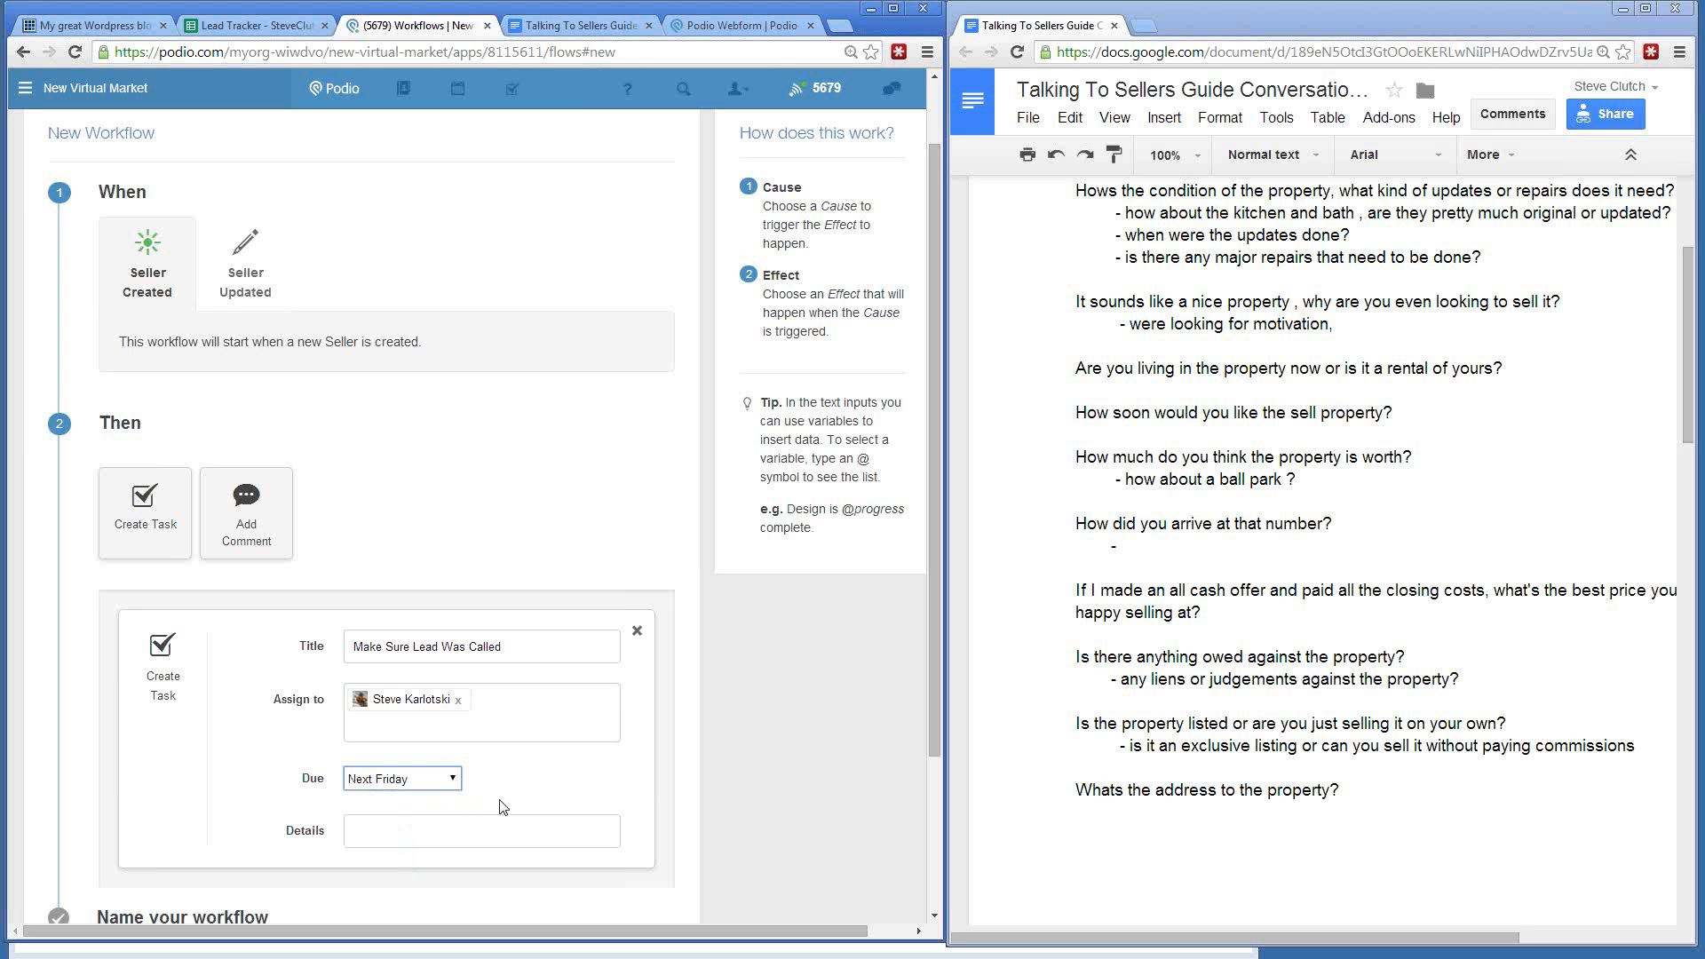
{"action": "type", "text": "Check to see if lead was called"}
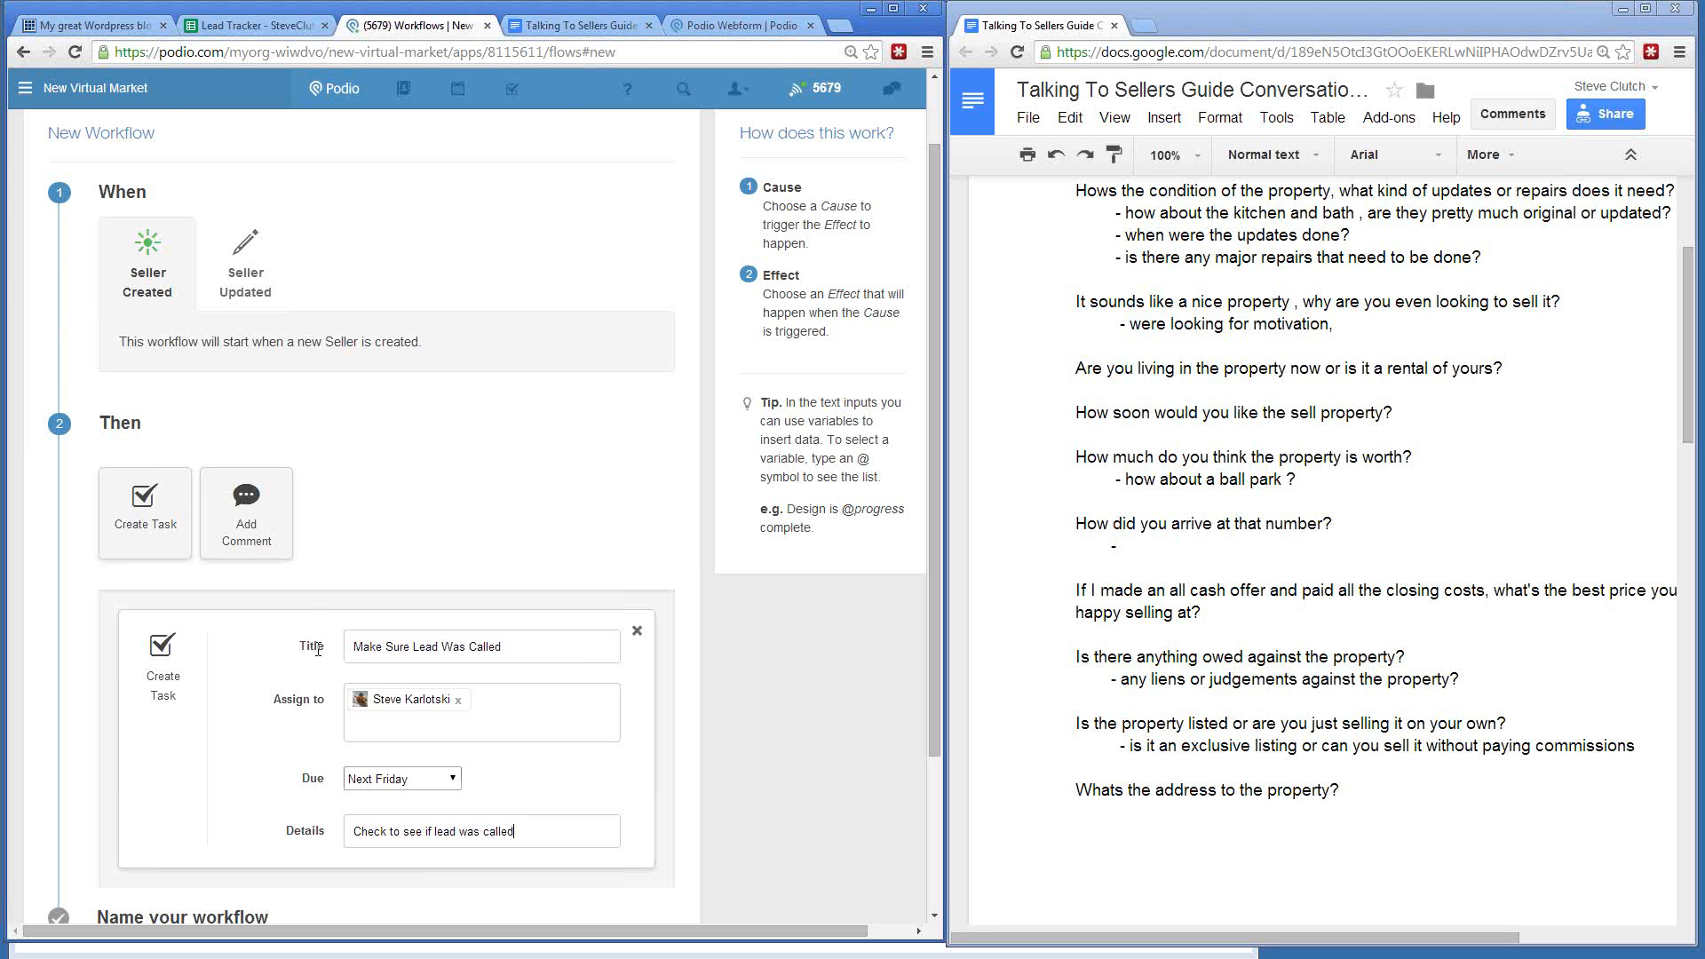
{"action": "scroll", "coordinate": [318, 650], "scroll_direction": "down", "scroll_amount": 3}
- Rename the second workflow to 'Check Lead' and save it
{"action": "triple_click", "coordinate": [184, 754]}
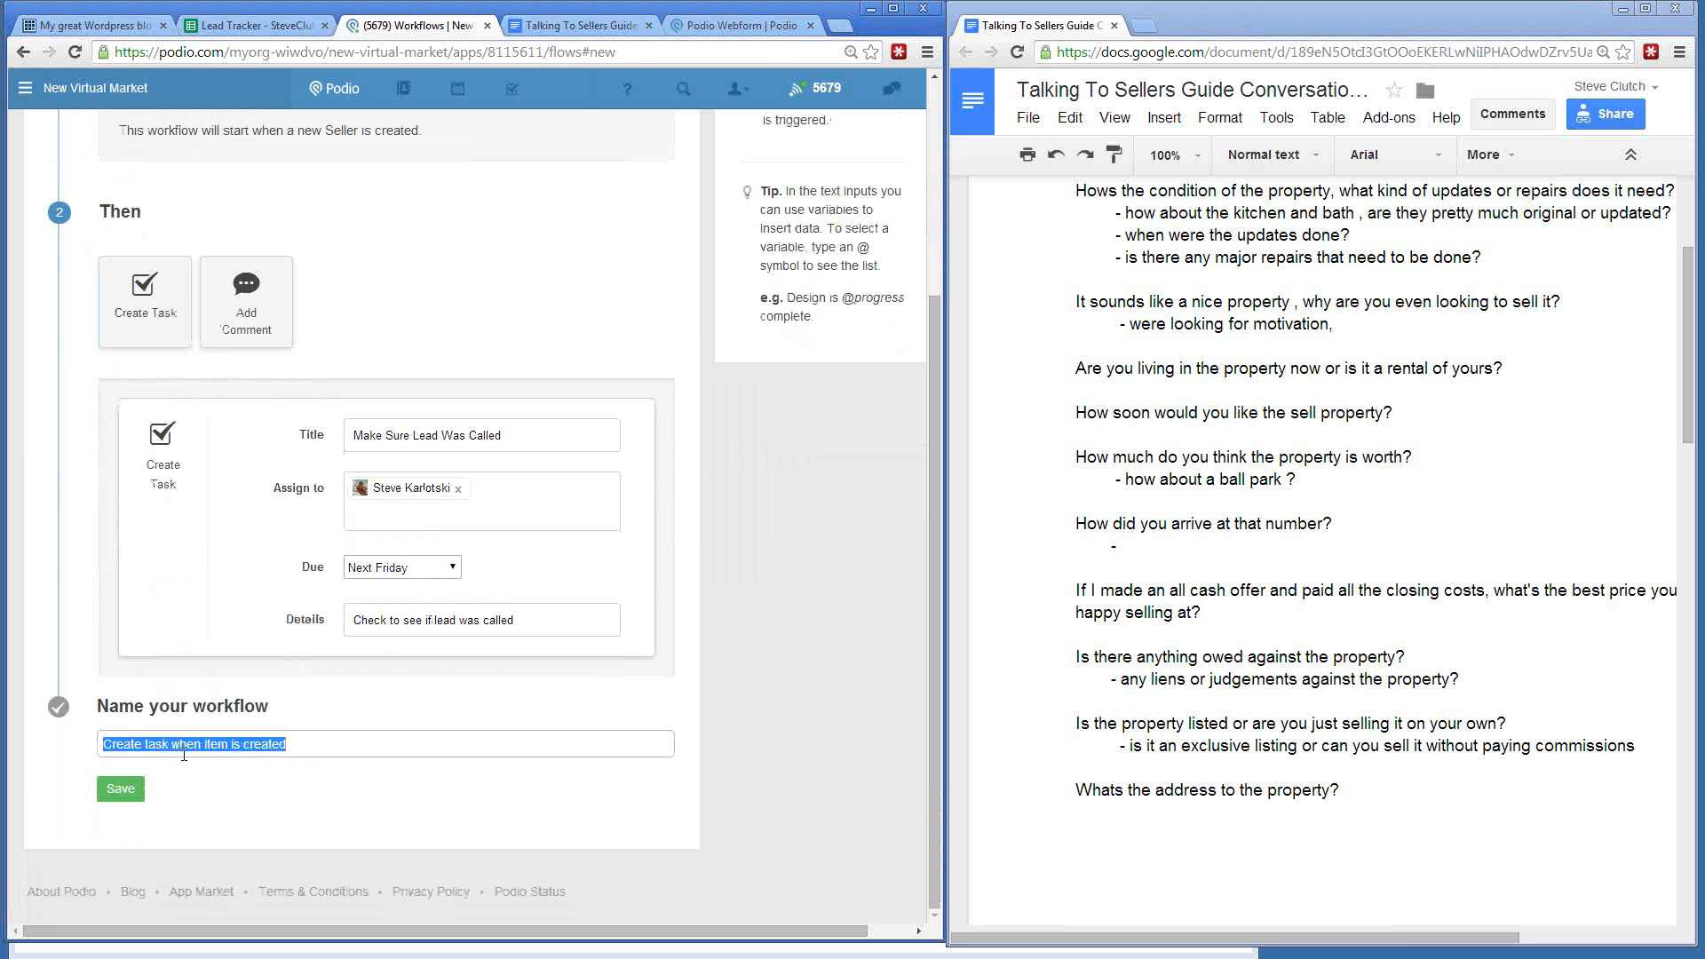
{"action": "type", "text": "Check"}
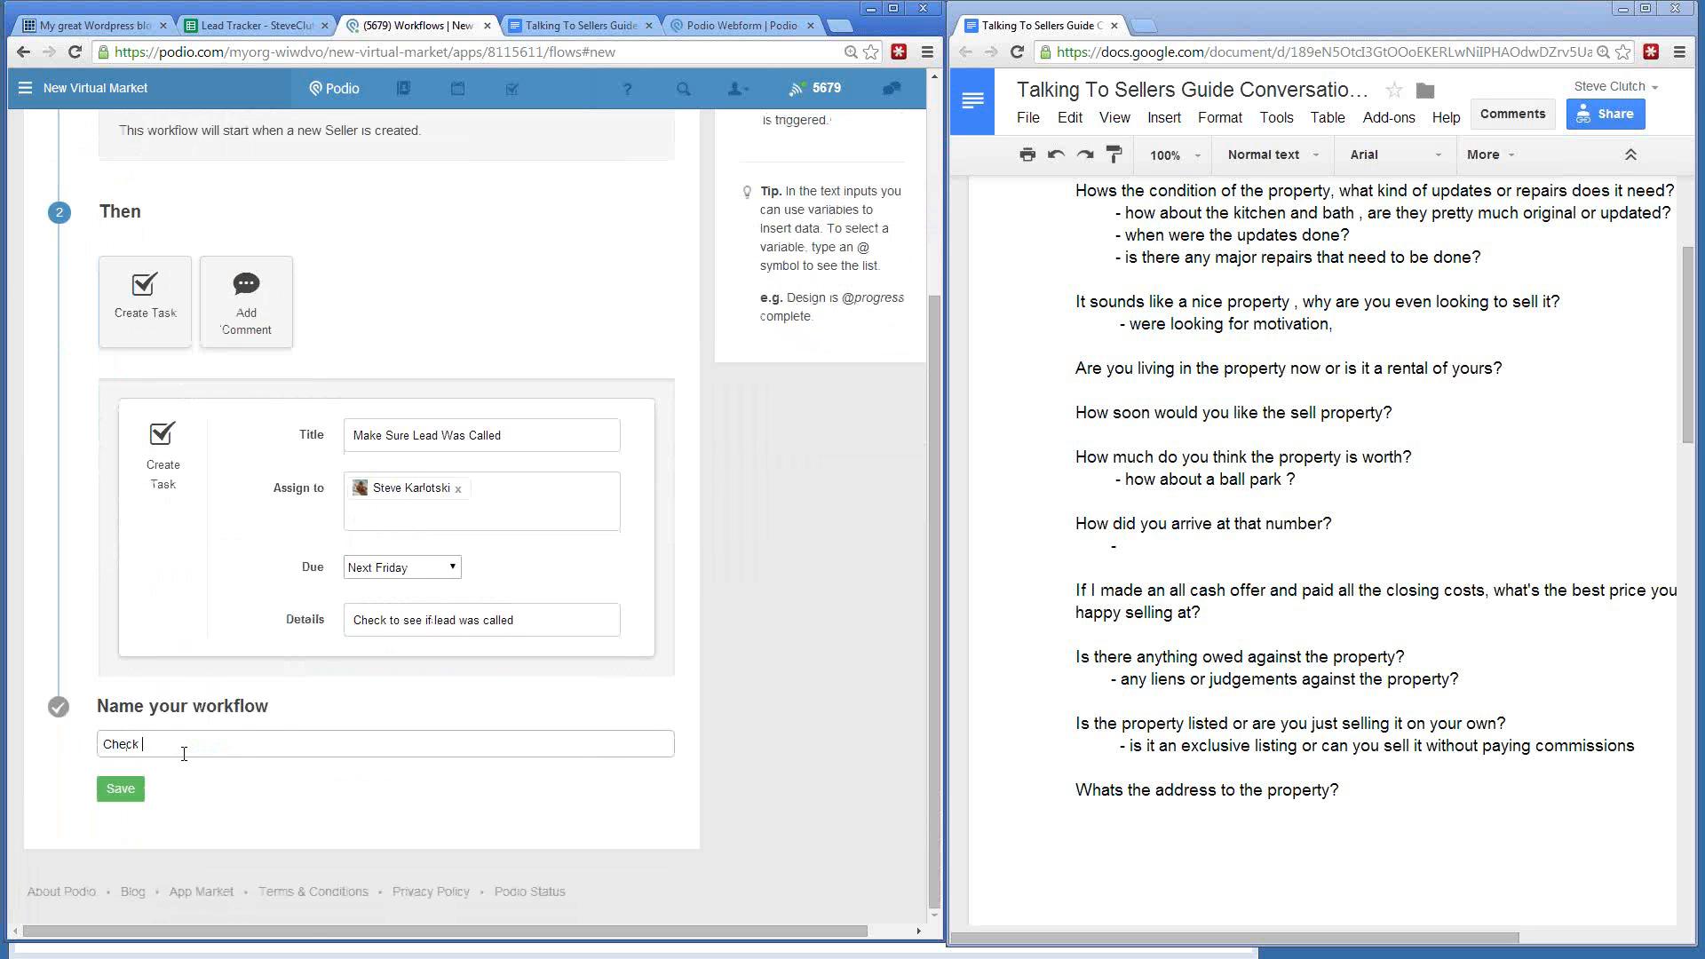
{"action": "type", "text": " Lead"}
{"action": "left_click", "coordinate": [121, 790]}
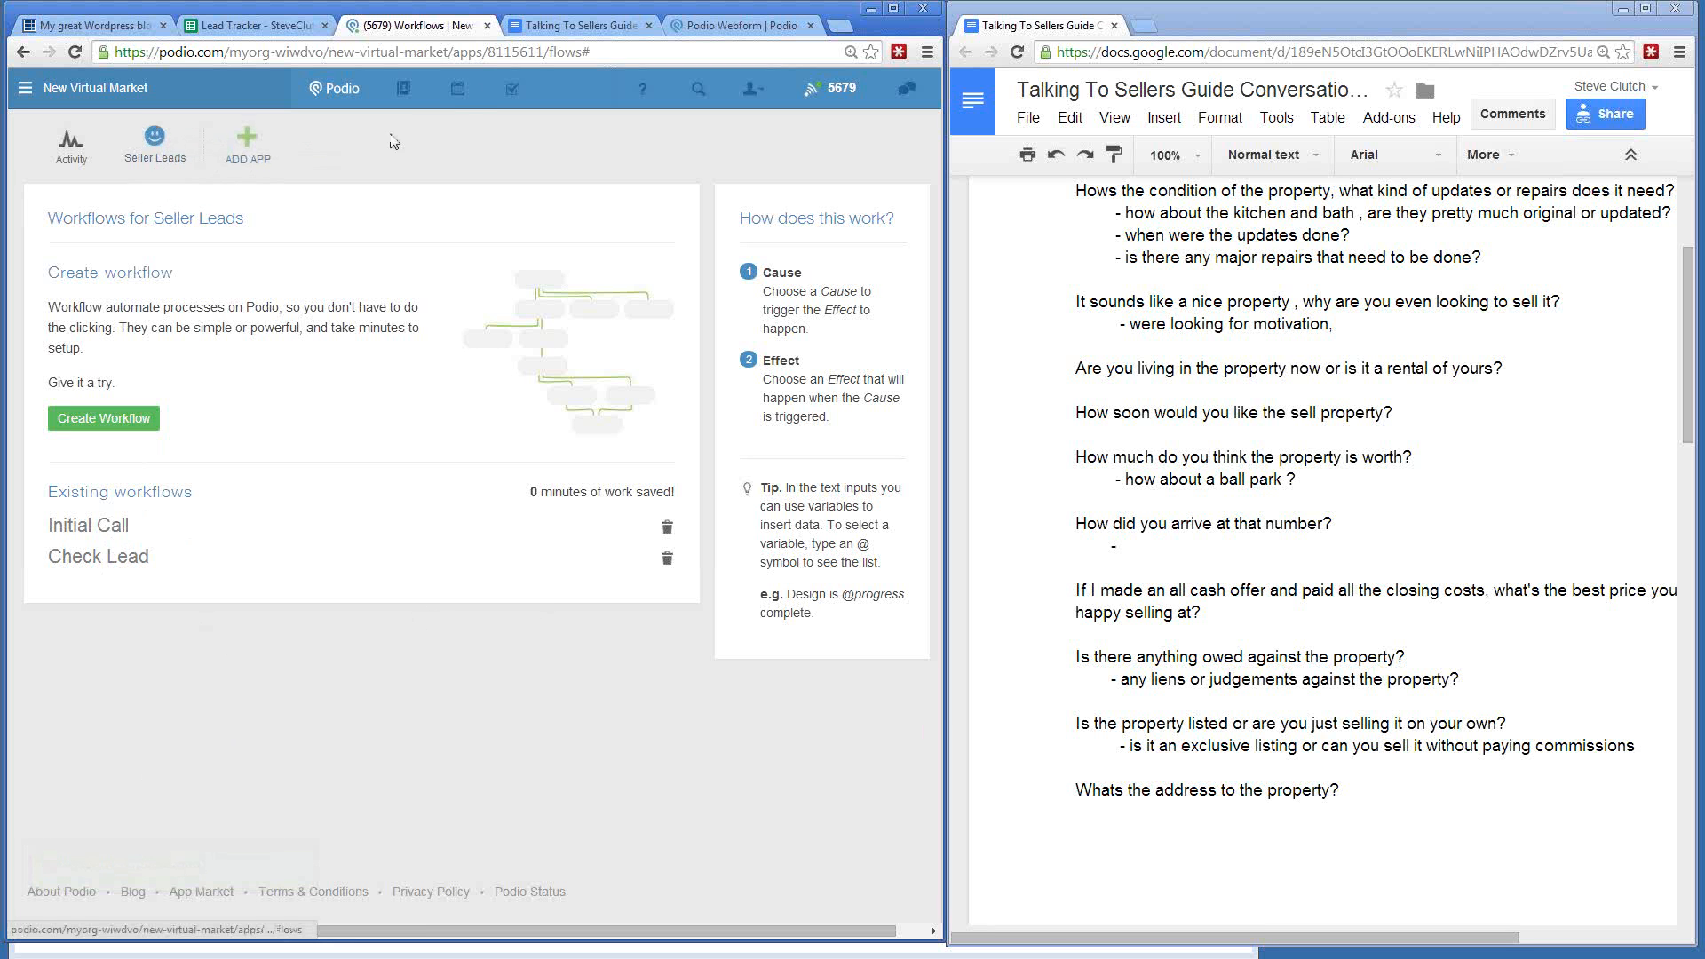
{"action": "left_click", "coordinate": [720, 25]}
- Reload the Seller Leads webform and enter the seller's primary phone number
{"action": "left_click", "coordinate": [307, 167]}
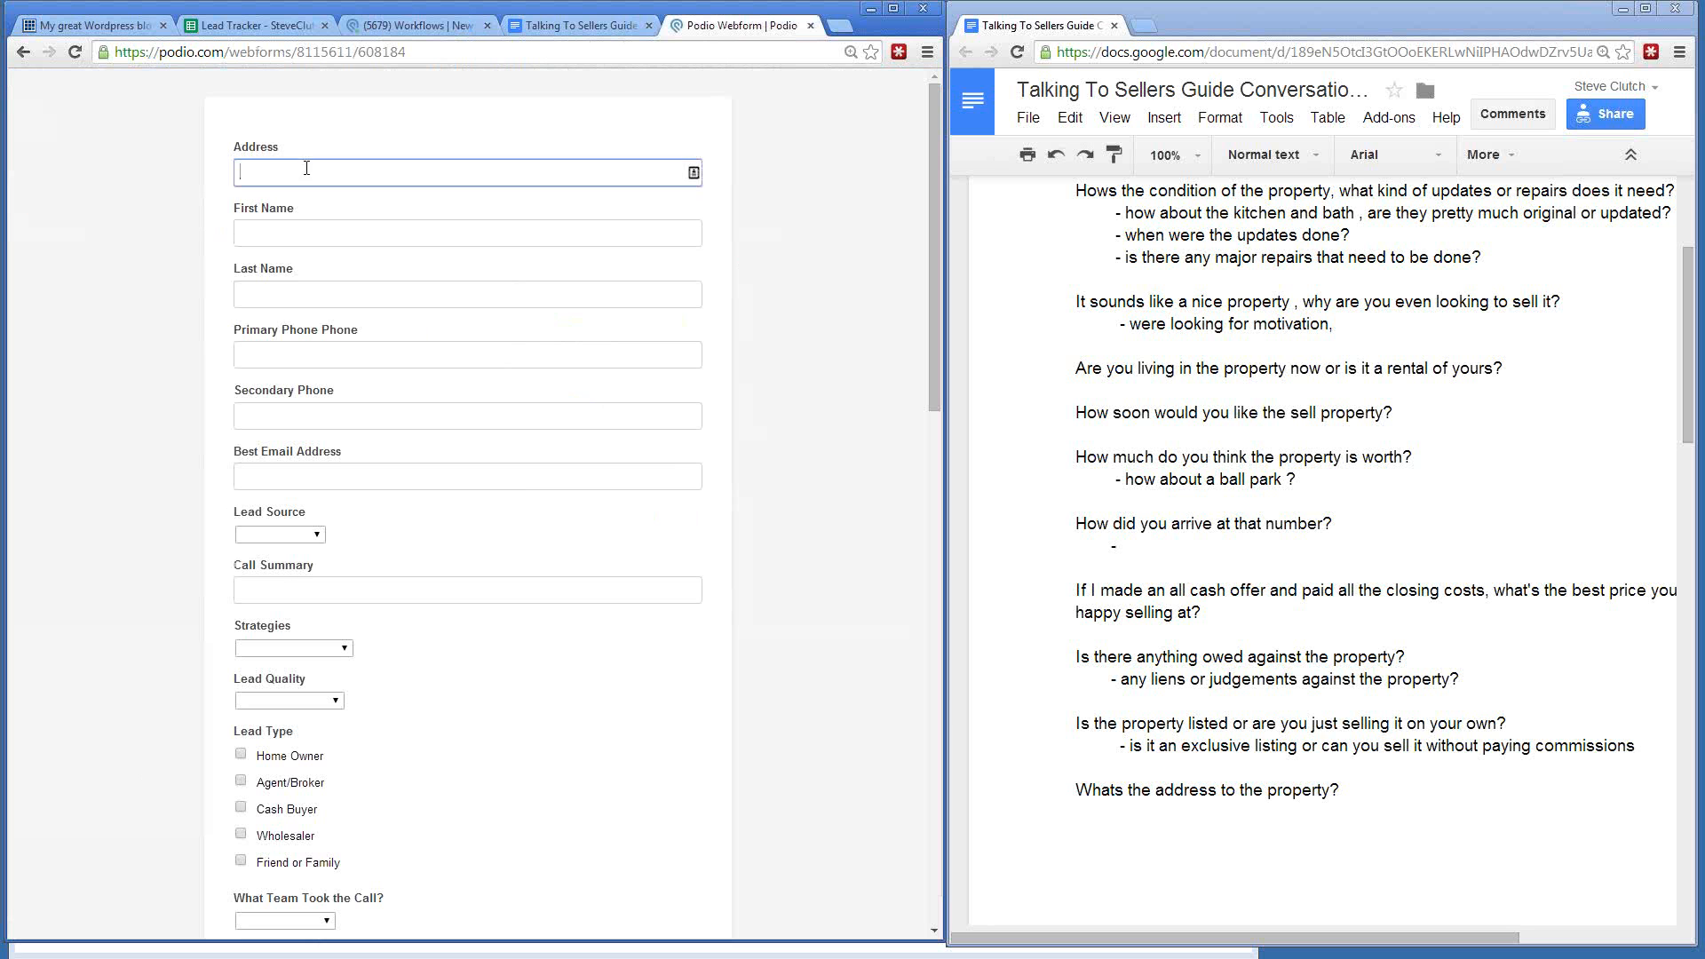
{"action": "left_click", "coordinate": [87, 52]}
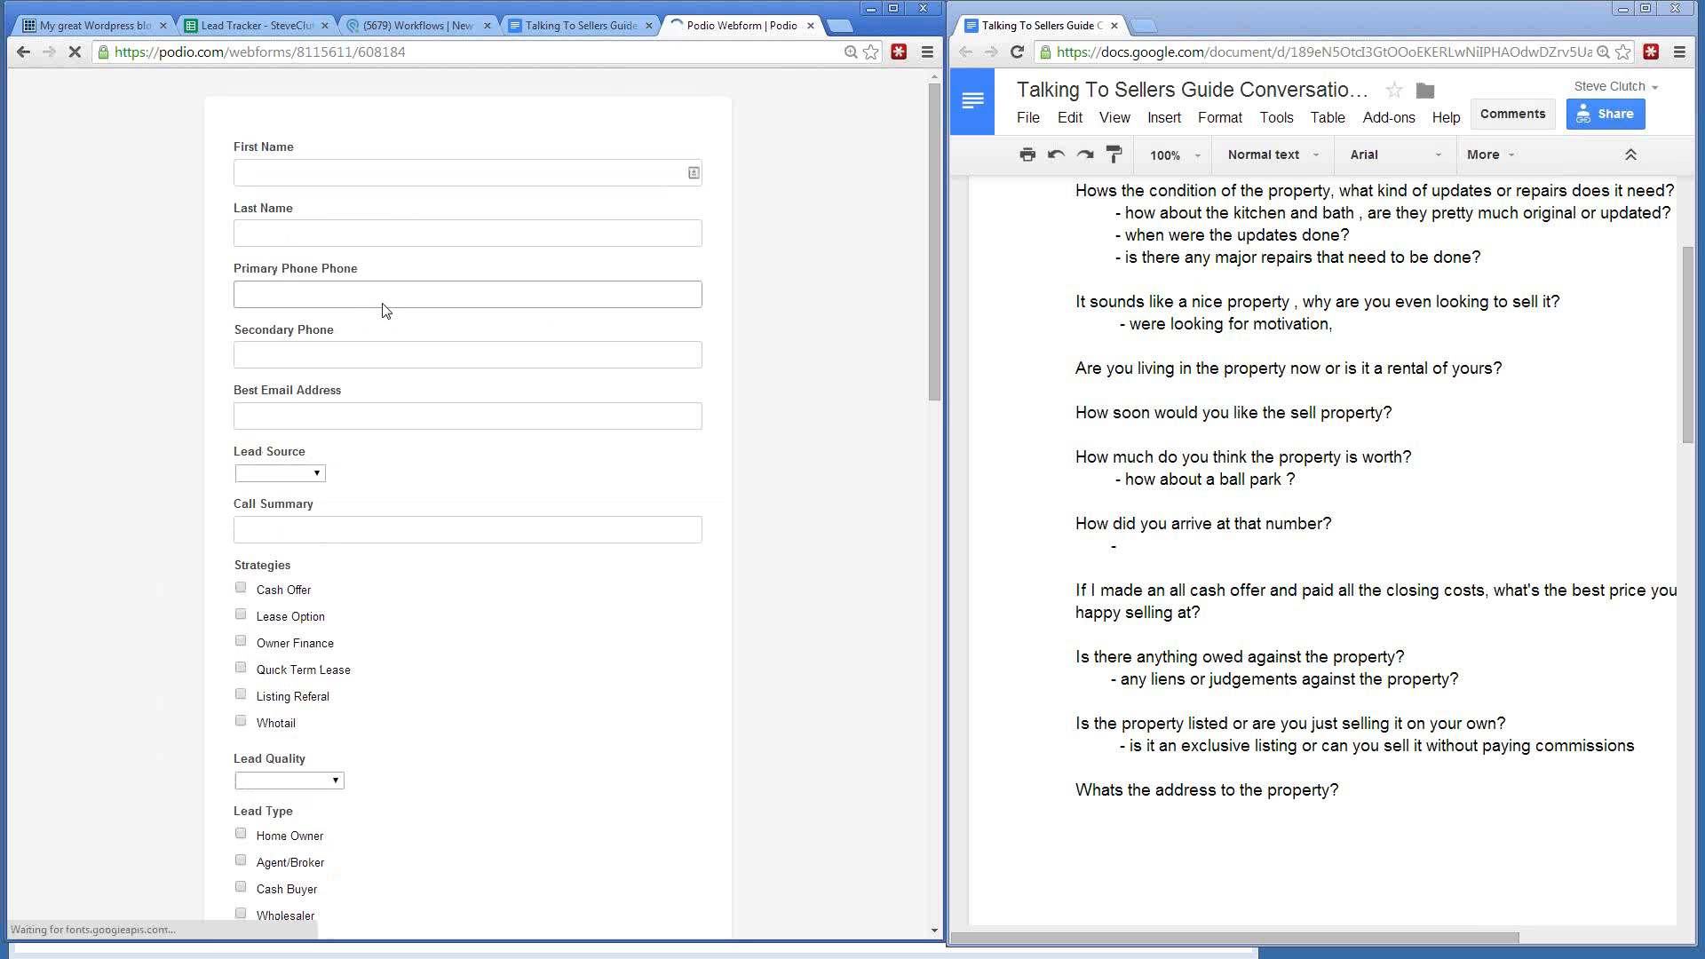
{"action": "left_click", "coordinate": [277, 289]}
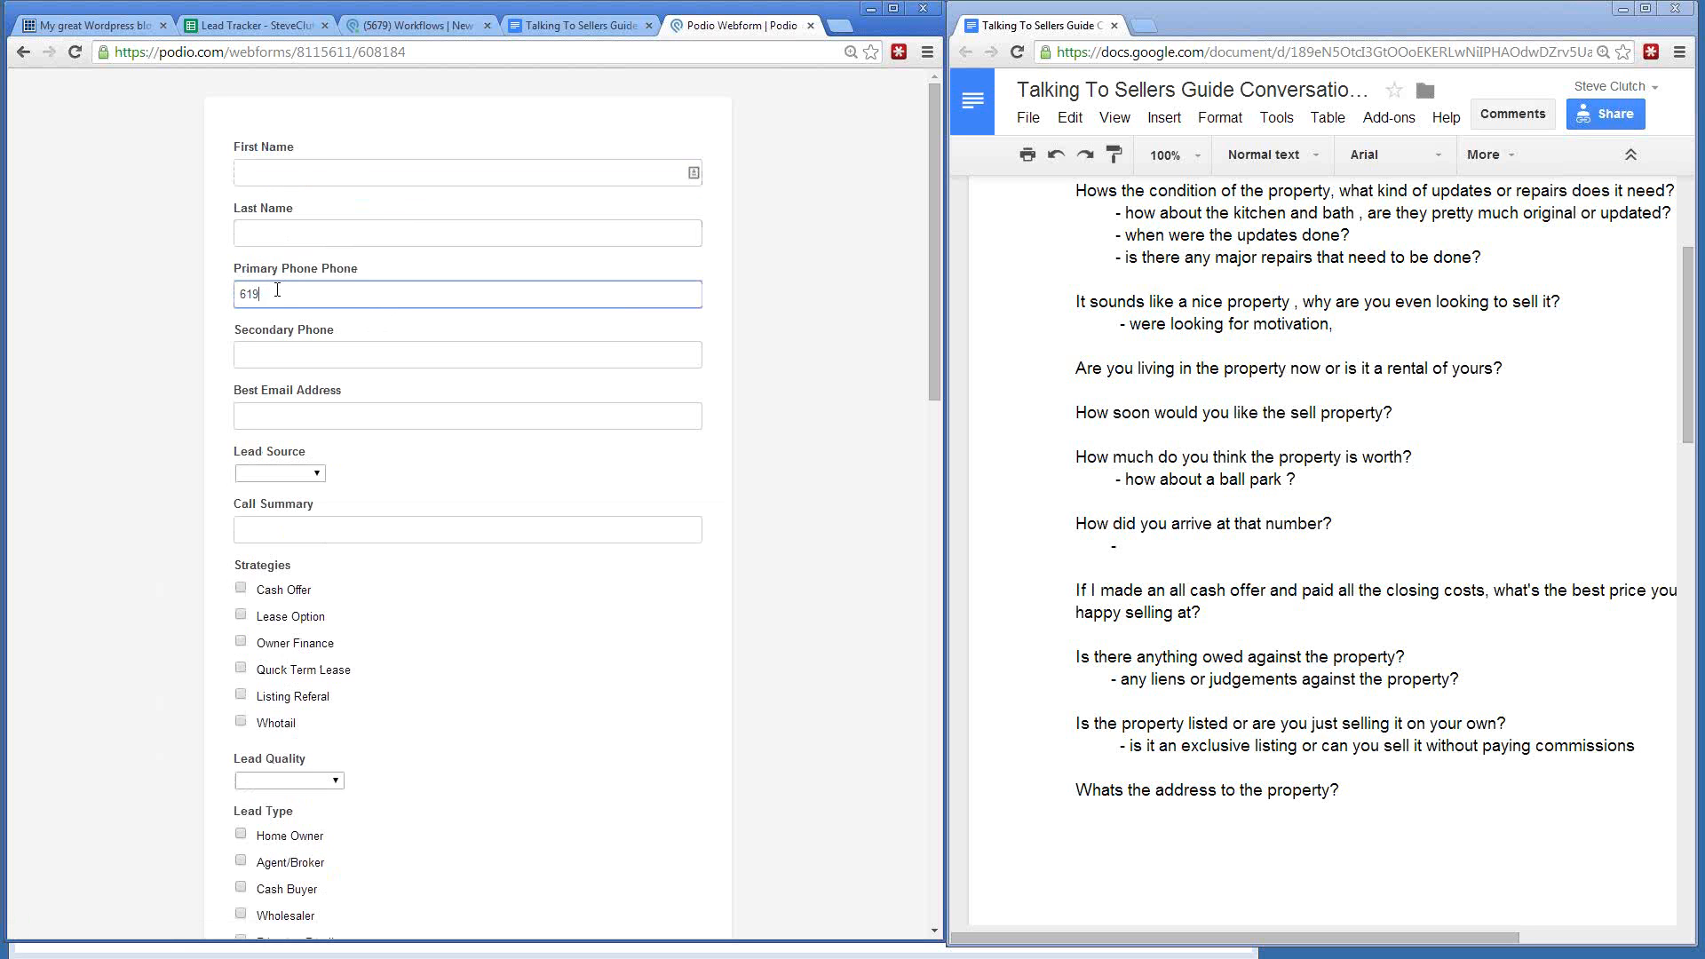
- Set the lead source to Craigslist and submit the web form
{"action": "left_click", "coordinate": [279, 473]}
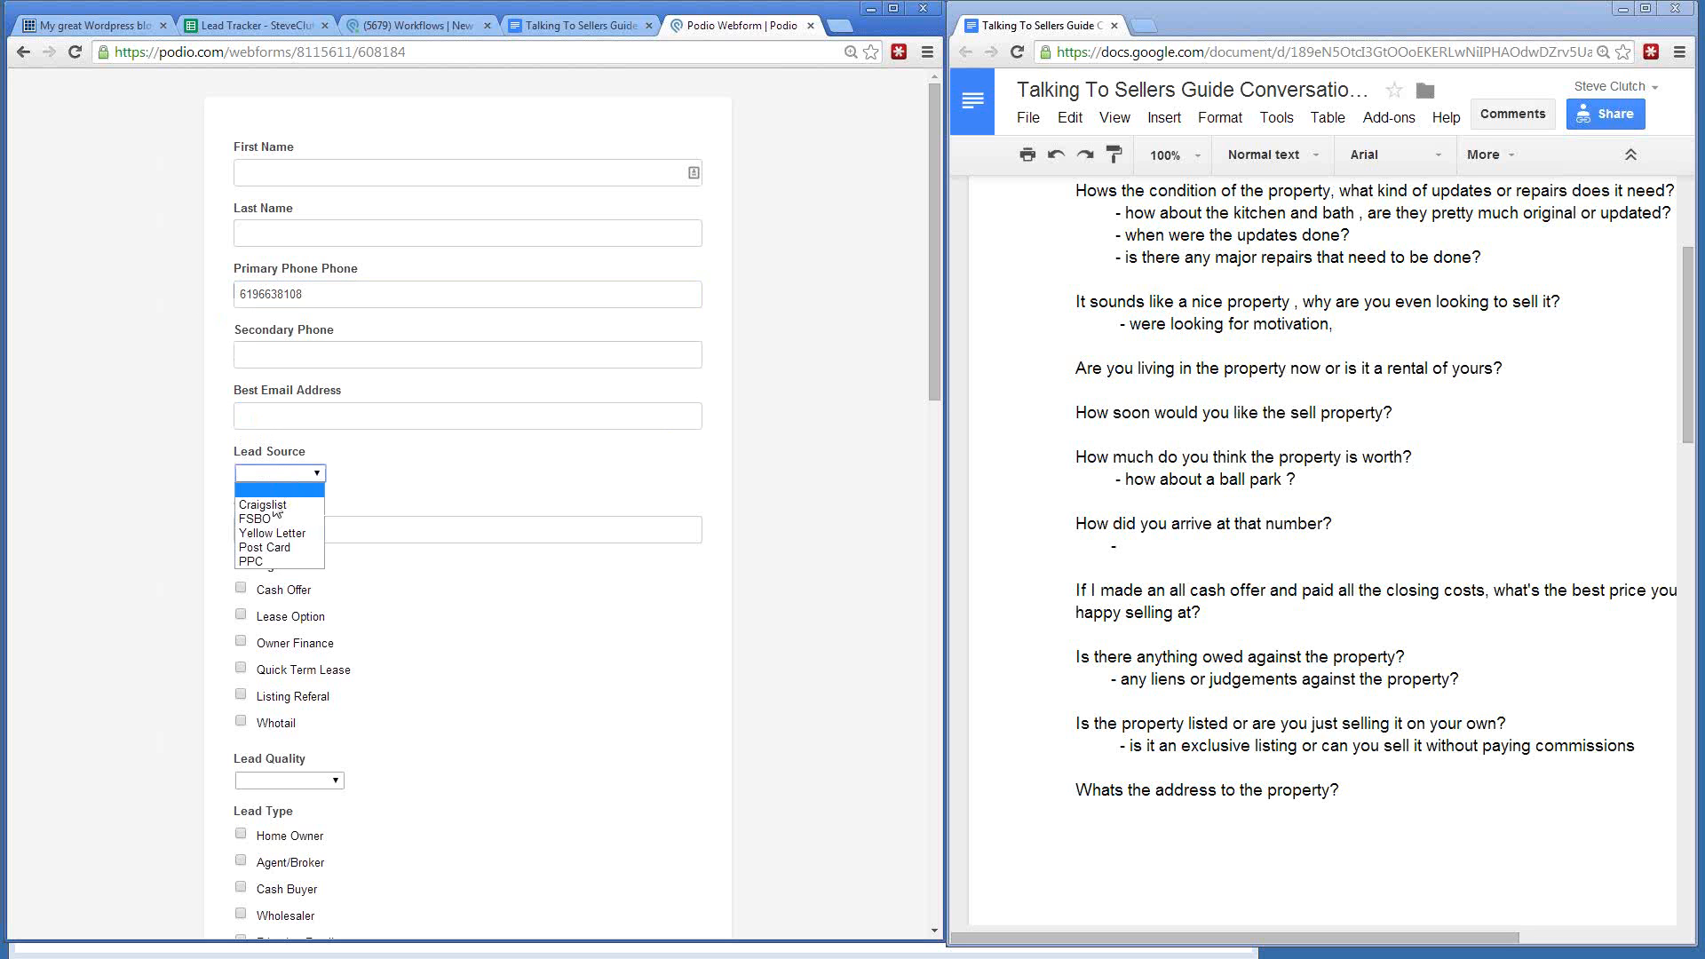
{"action": "left_click", "coordinate": [267, 504]}
{"action": "left_click", "coordinate": [277, 530]}
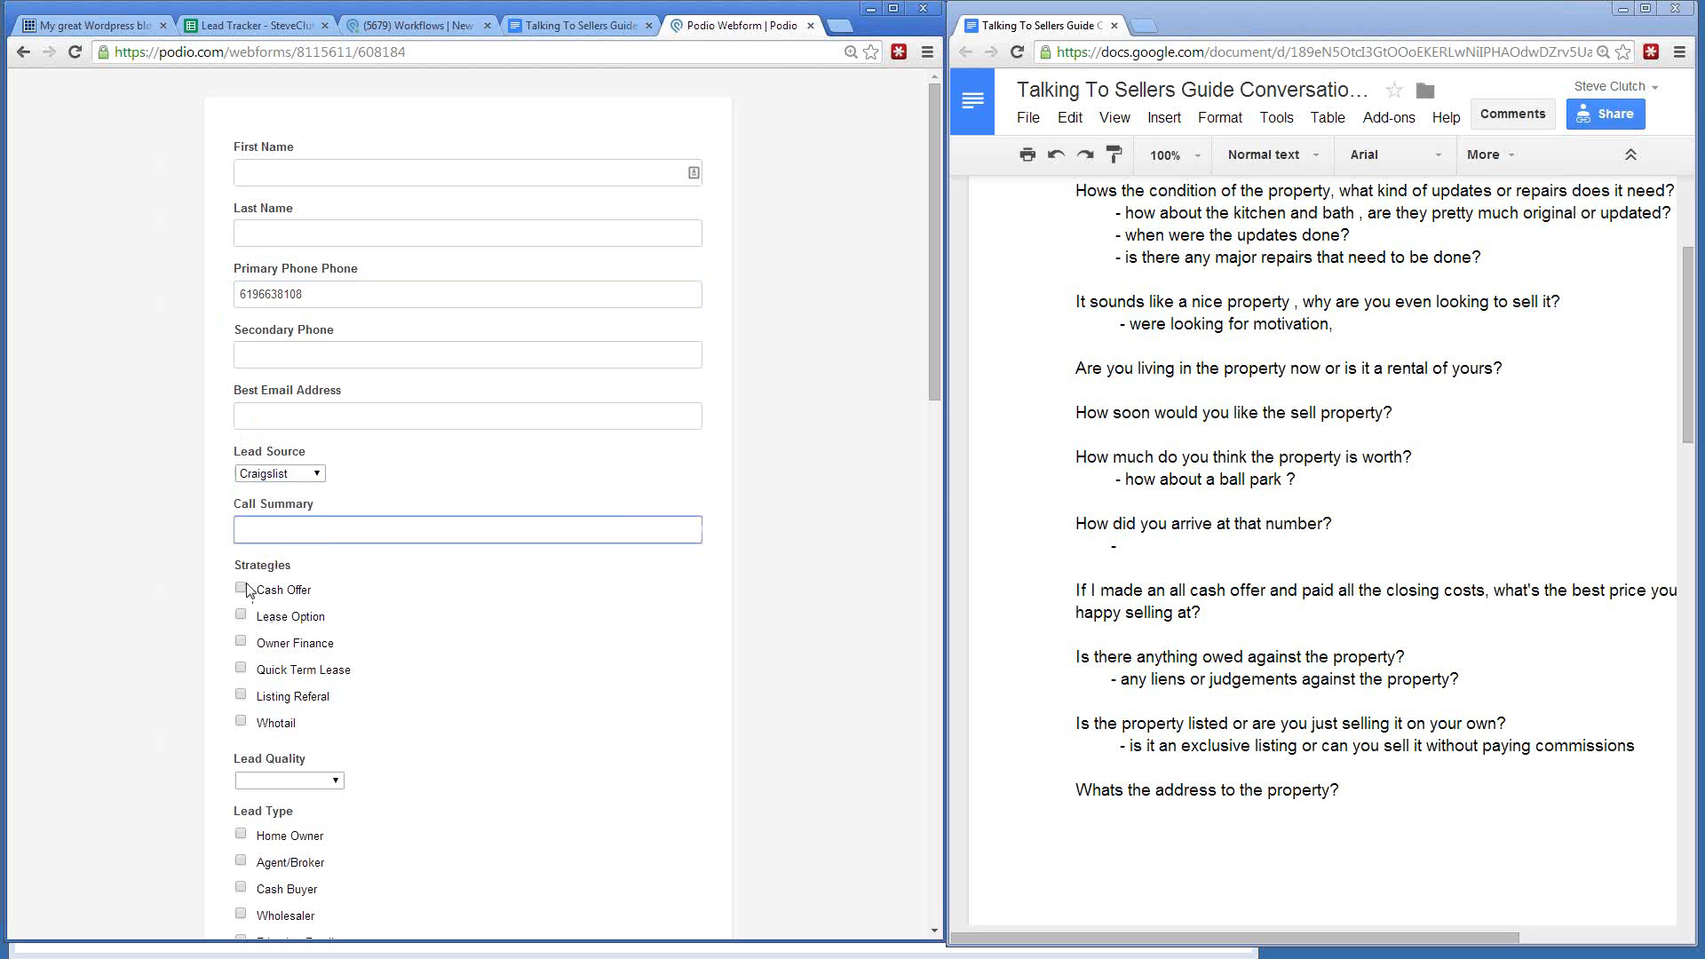
{"action": "scroll", "coordinate": [133, 571], "scroll_direction": "down", "scroll_amount": 3}
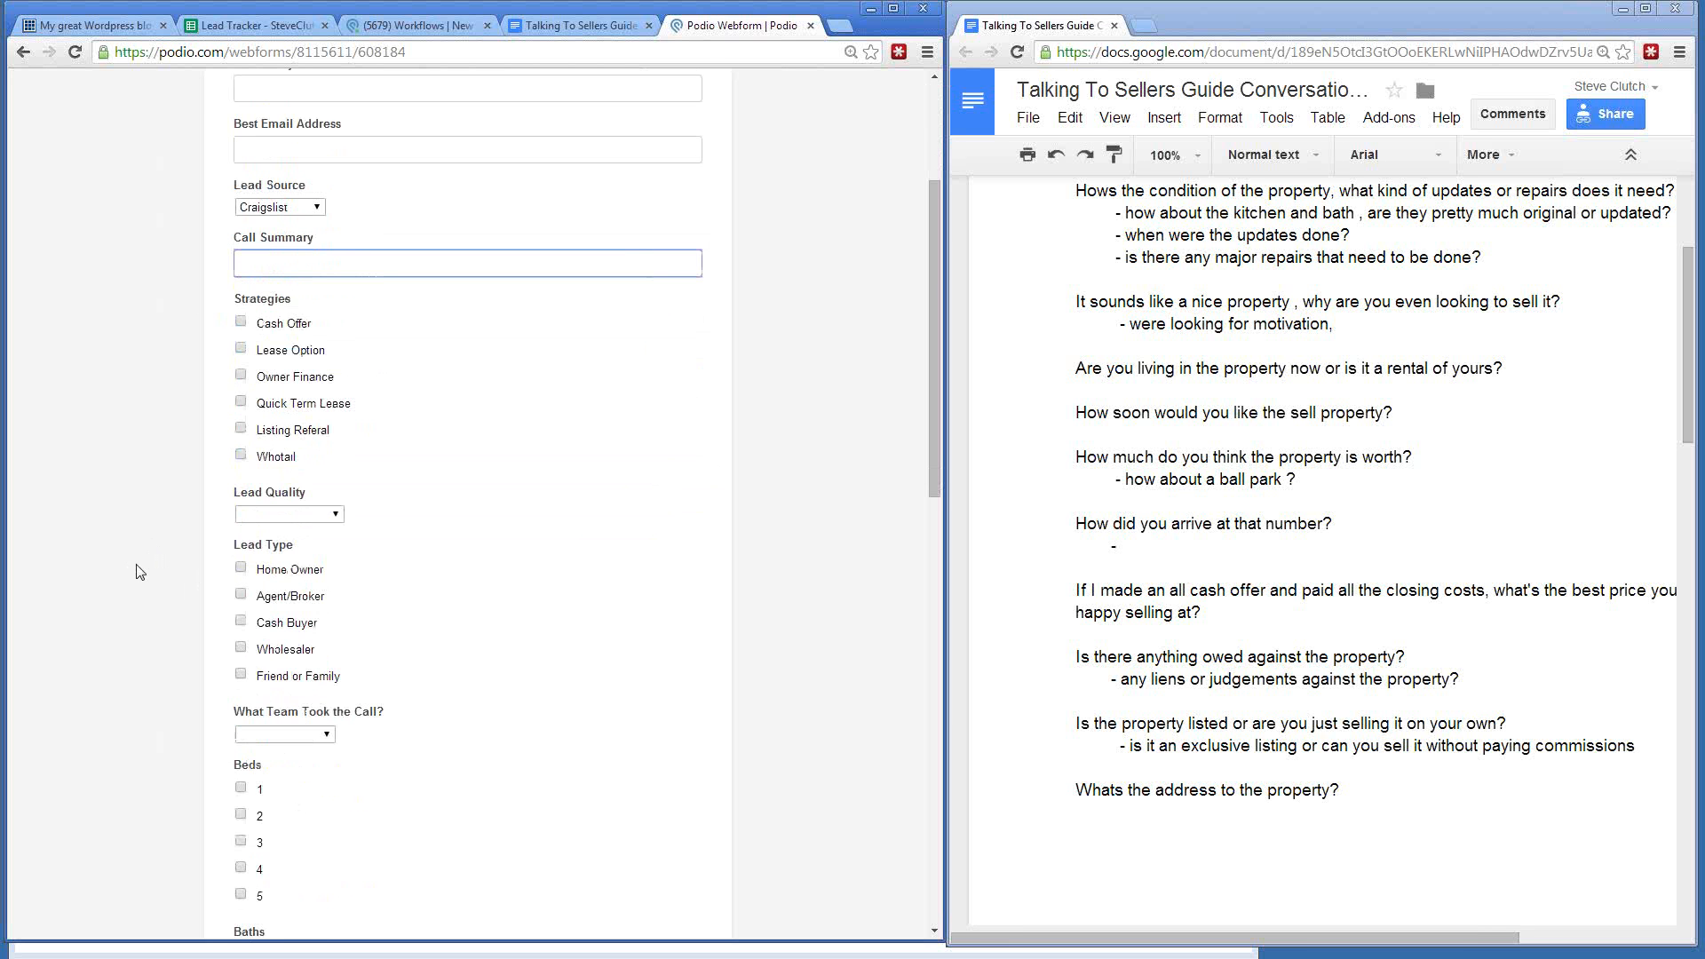
{"action": "scroll", "coordinate": [141, 571], "scroll_direction": "down", "scroll_amount": 9}
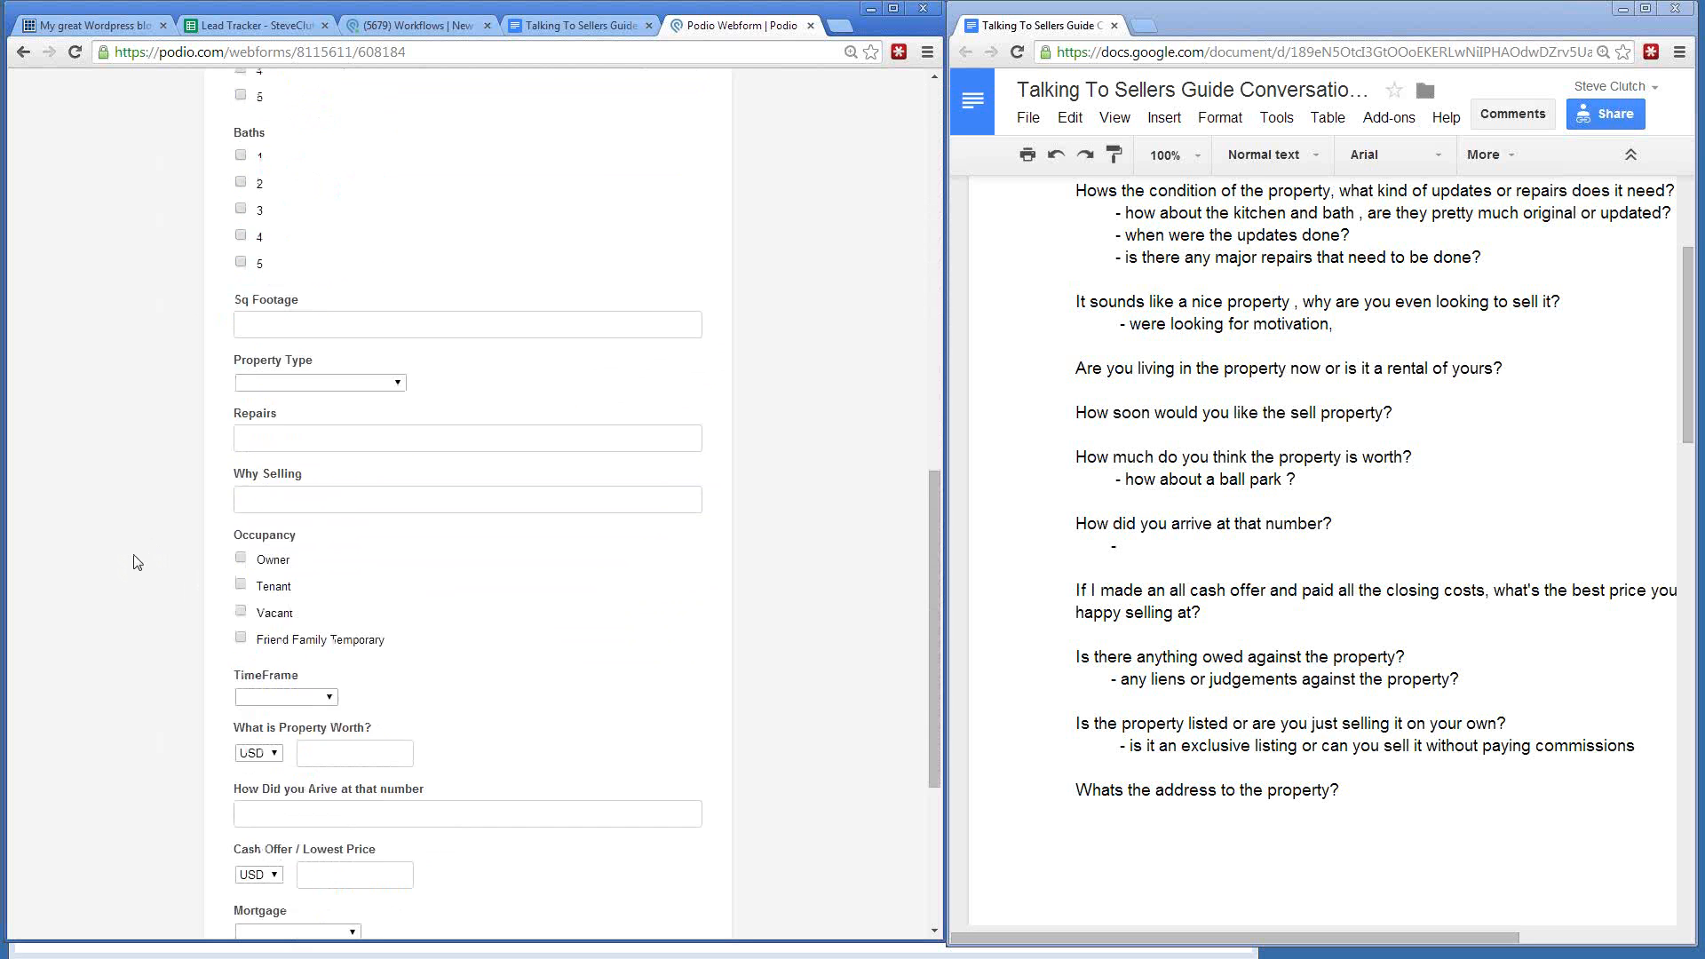
{"action": "scroll", "coordinate": [138, 562], "scroll_direction": "down", "scroll_amount": 1}
{"action": "scroll", "coordinate": [139, 551], "scroll_direction": "up", "scroll_amount": 13}
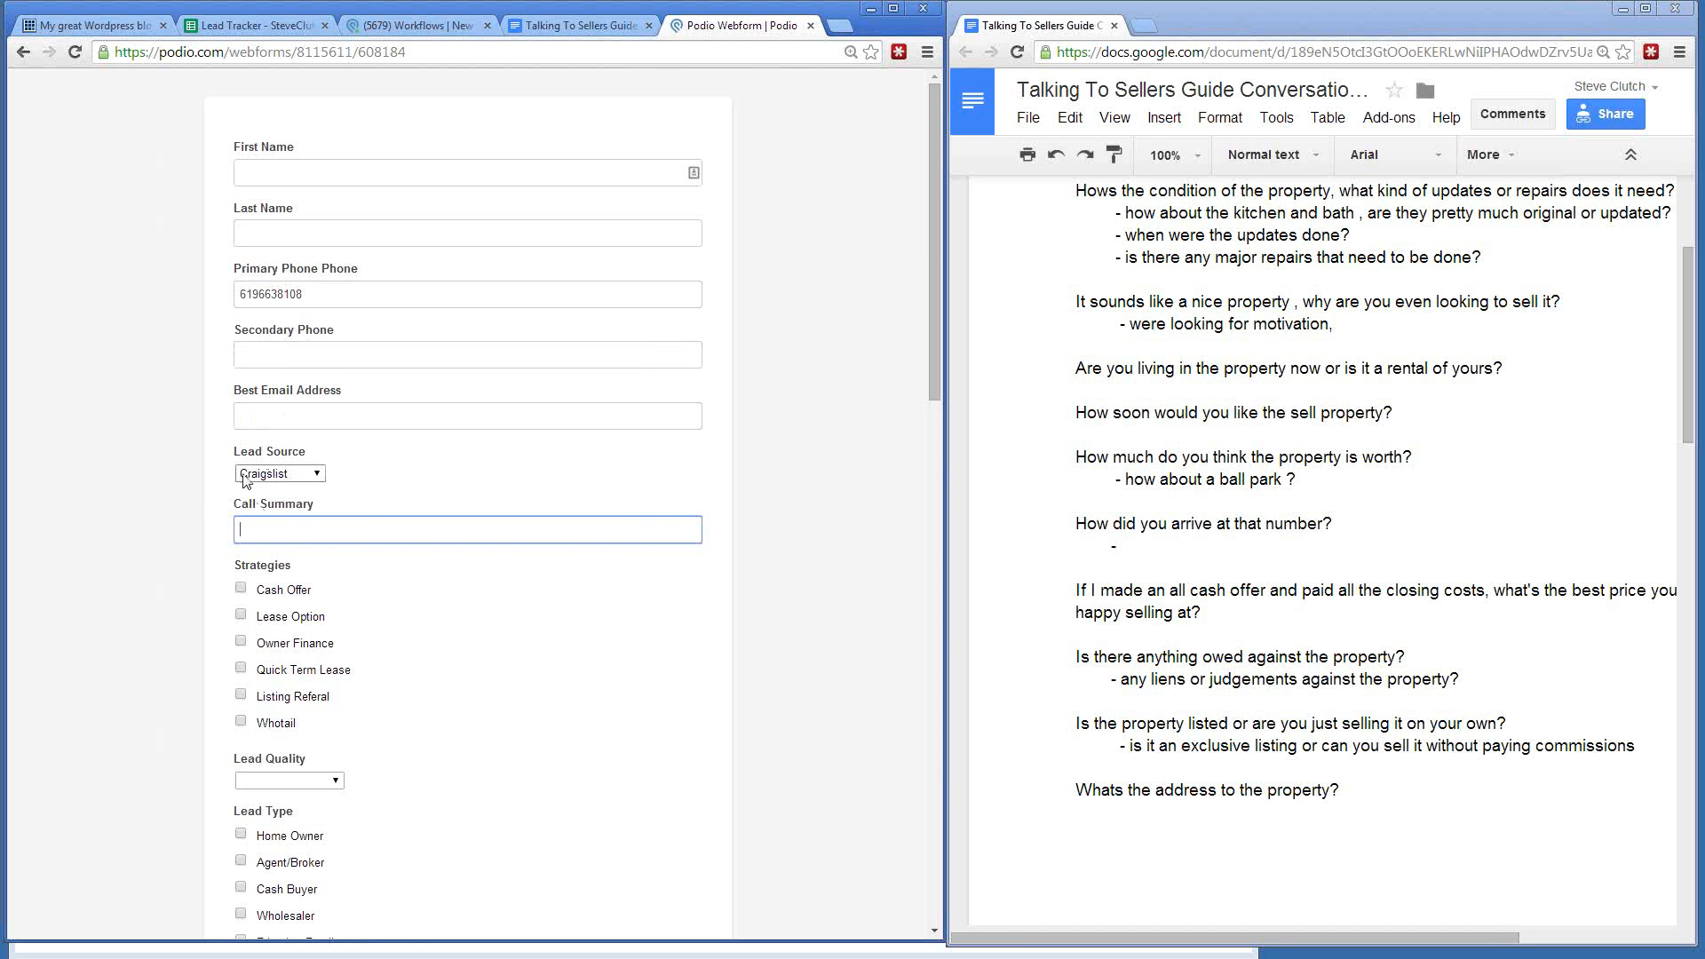
{"action": "scroll", "coordinate": [152, 457], "scroll_direction": "down", "scroll_amount": 15}
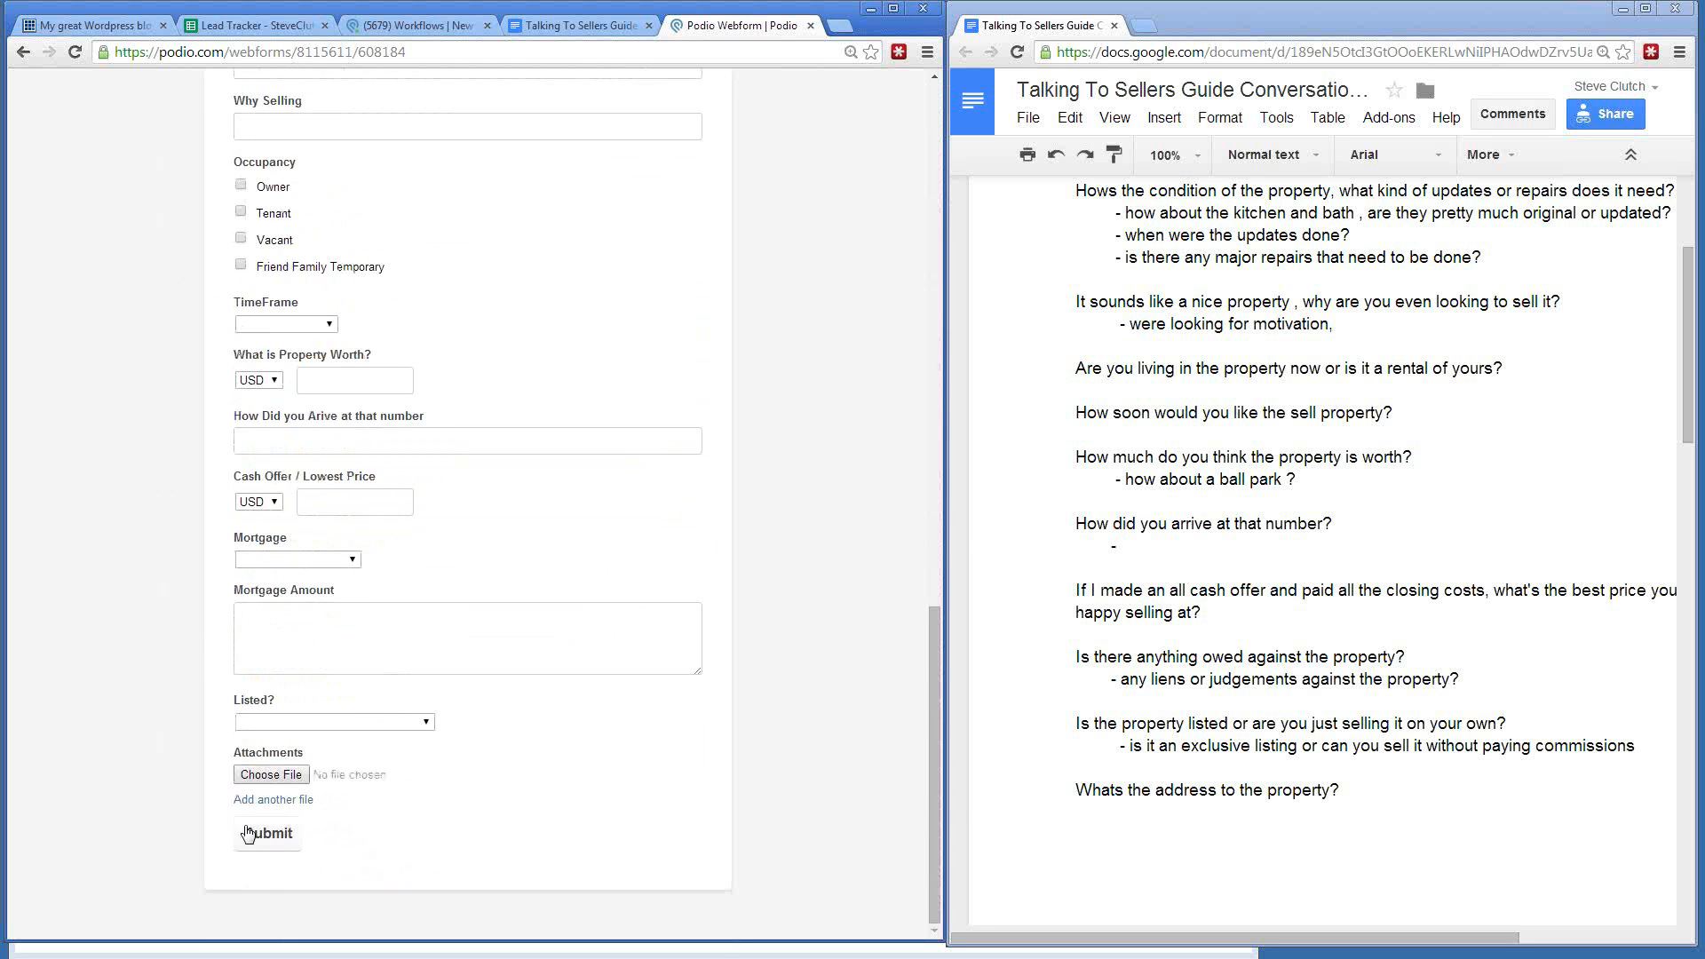
{"action": "left_click", "coordinate": [248, 833]}
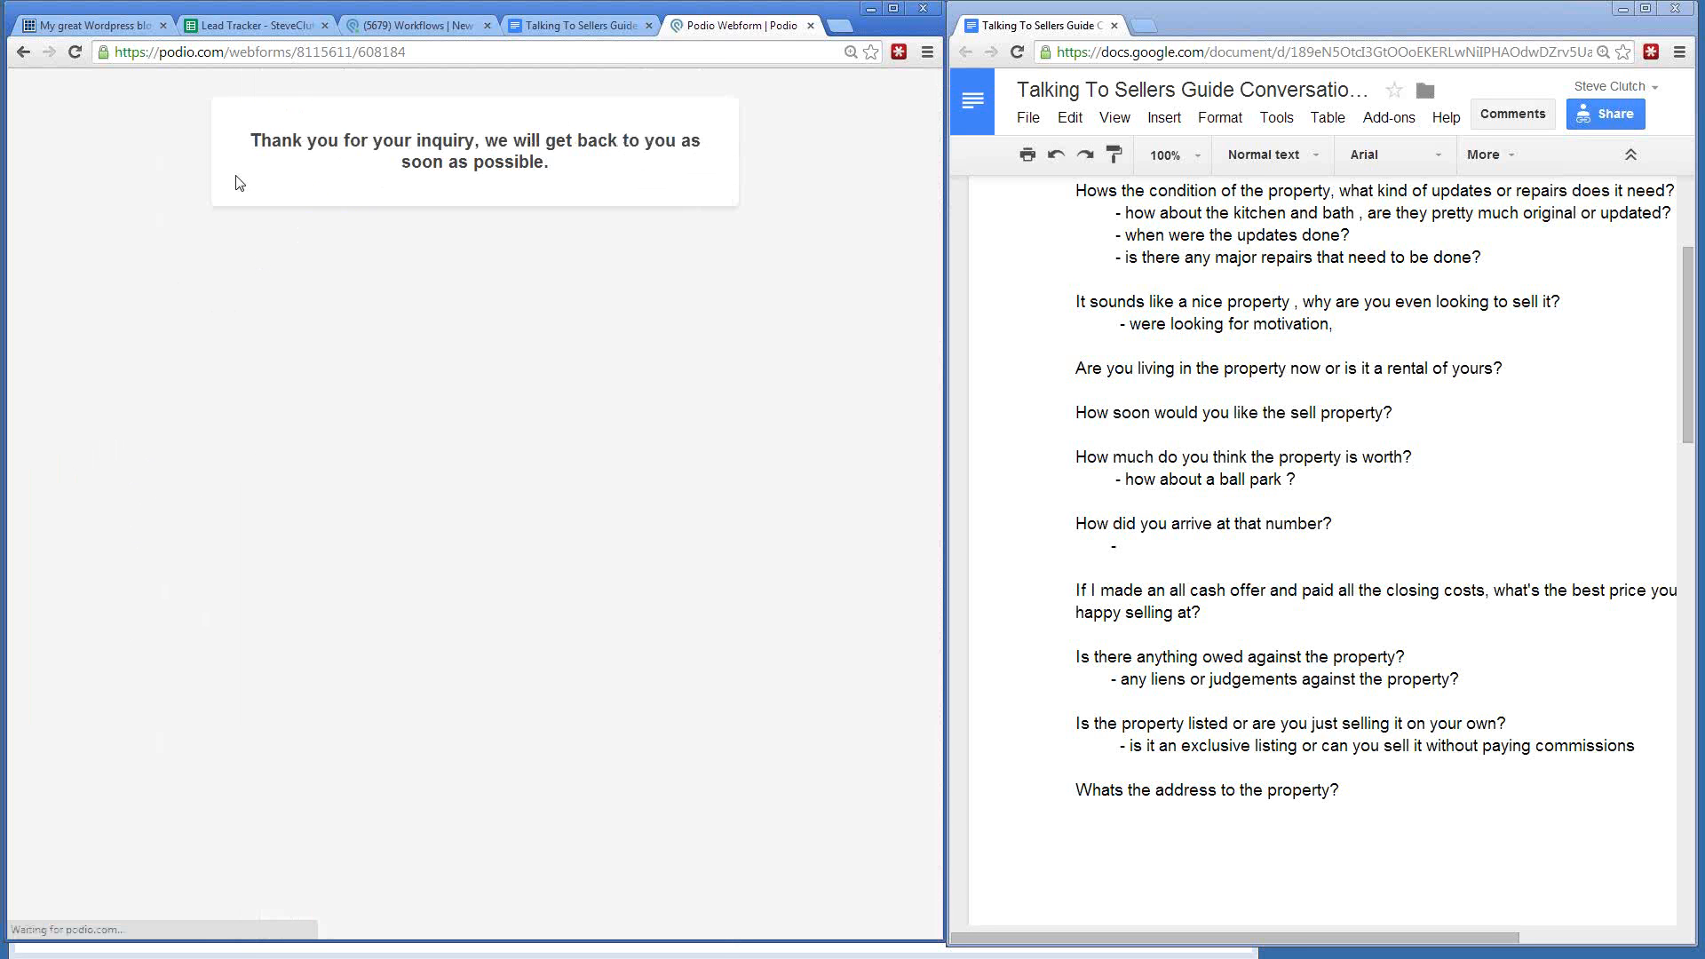
- Check the New Virtual Market activity stream for the two generated tasks, then open its task list
{"action": "left_click", "coordinate": [417, 26]}
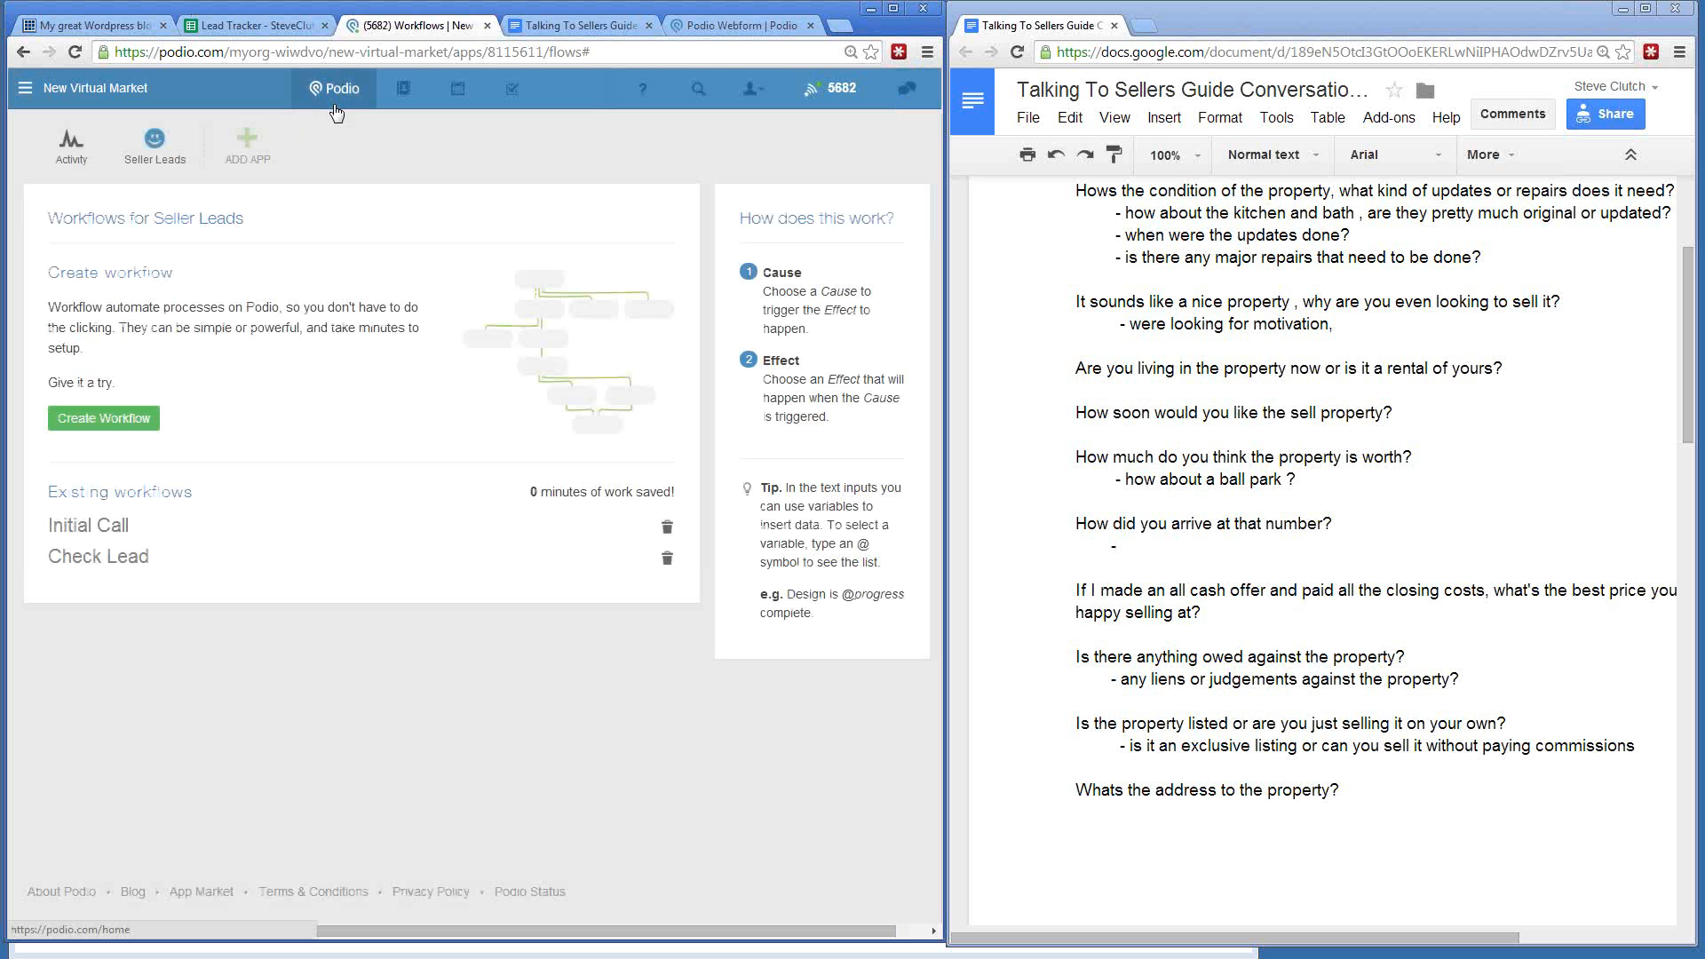
{"action": "left_click", "coordinate": [72, 141]}
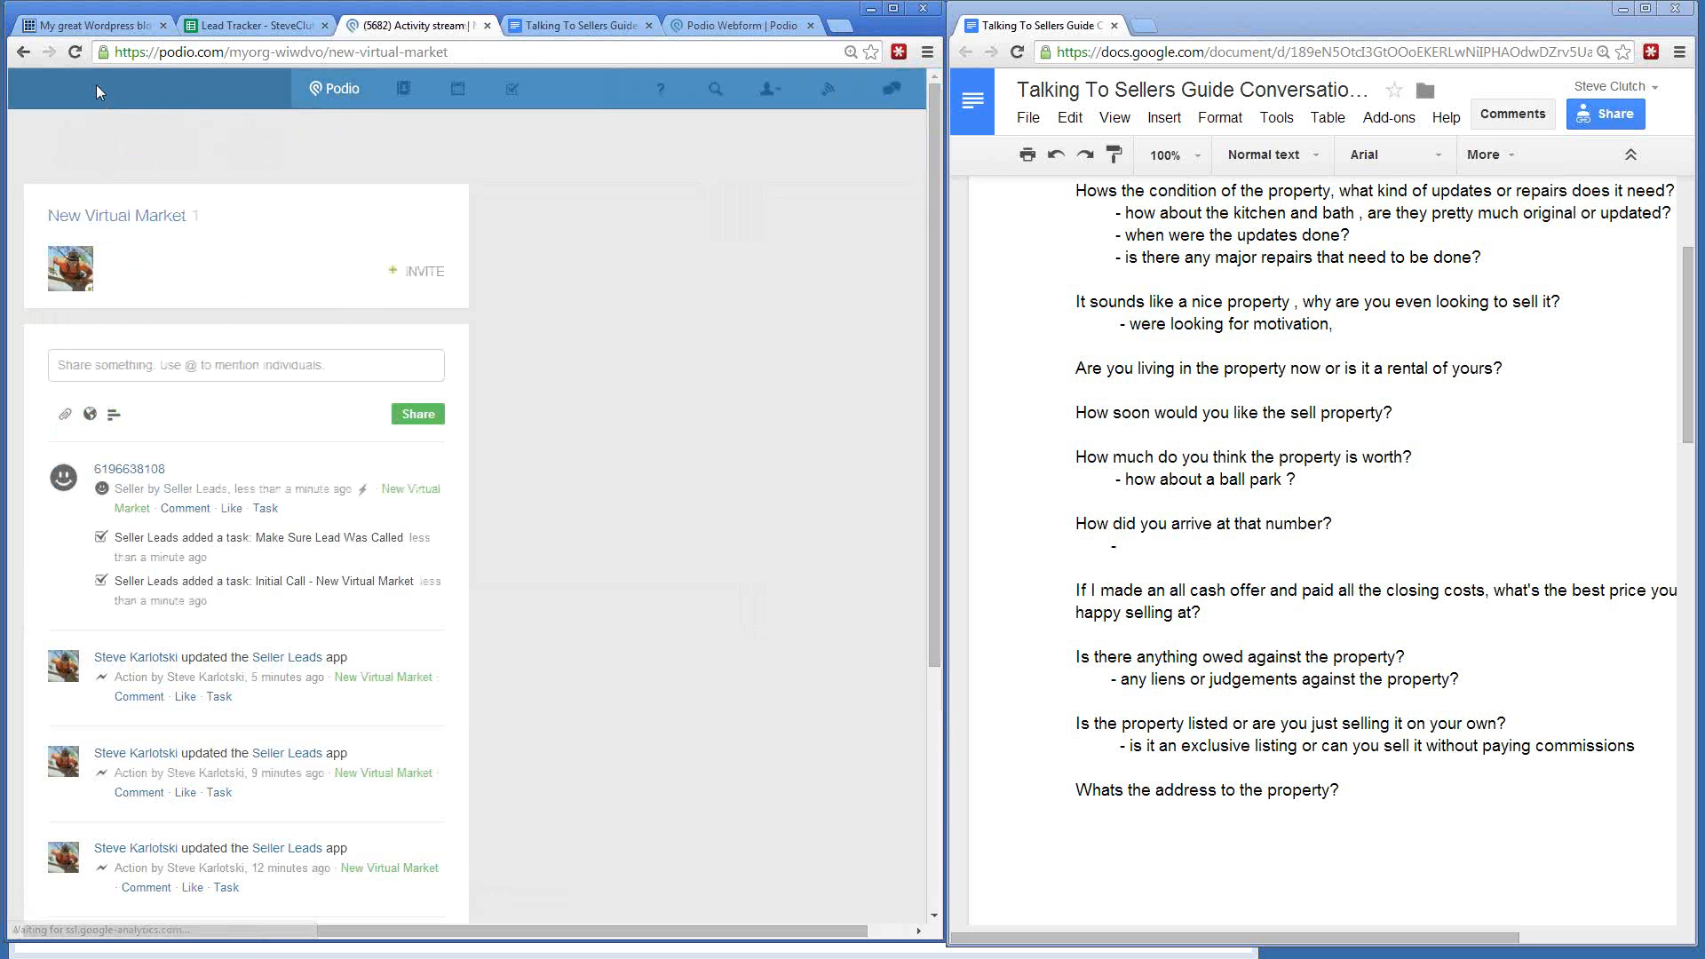
{"action": "mouse_move", "coordinate": [95, 84]}
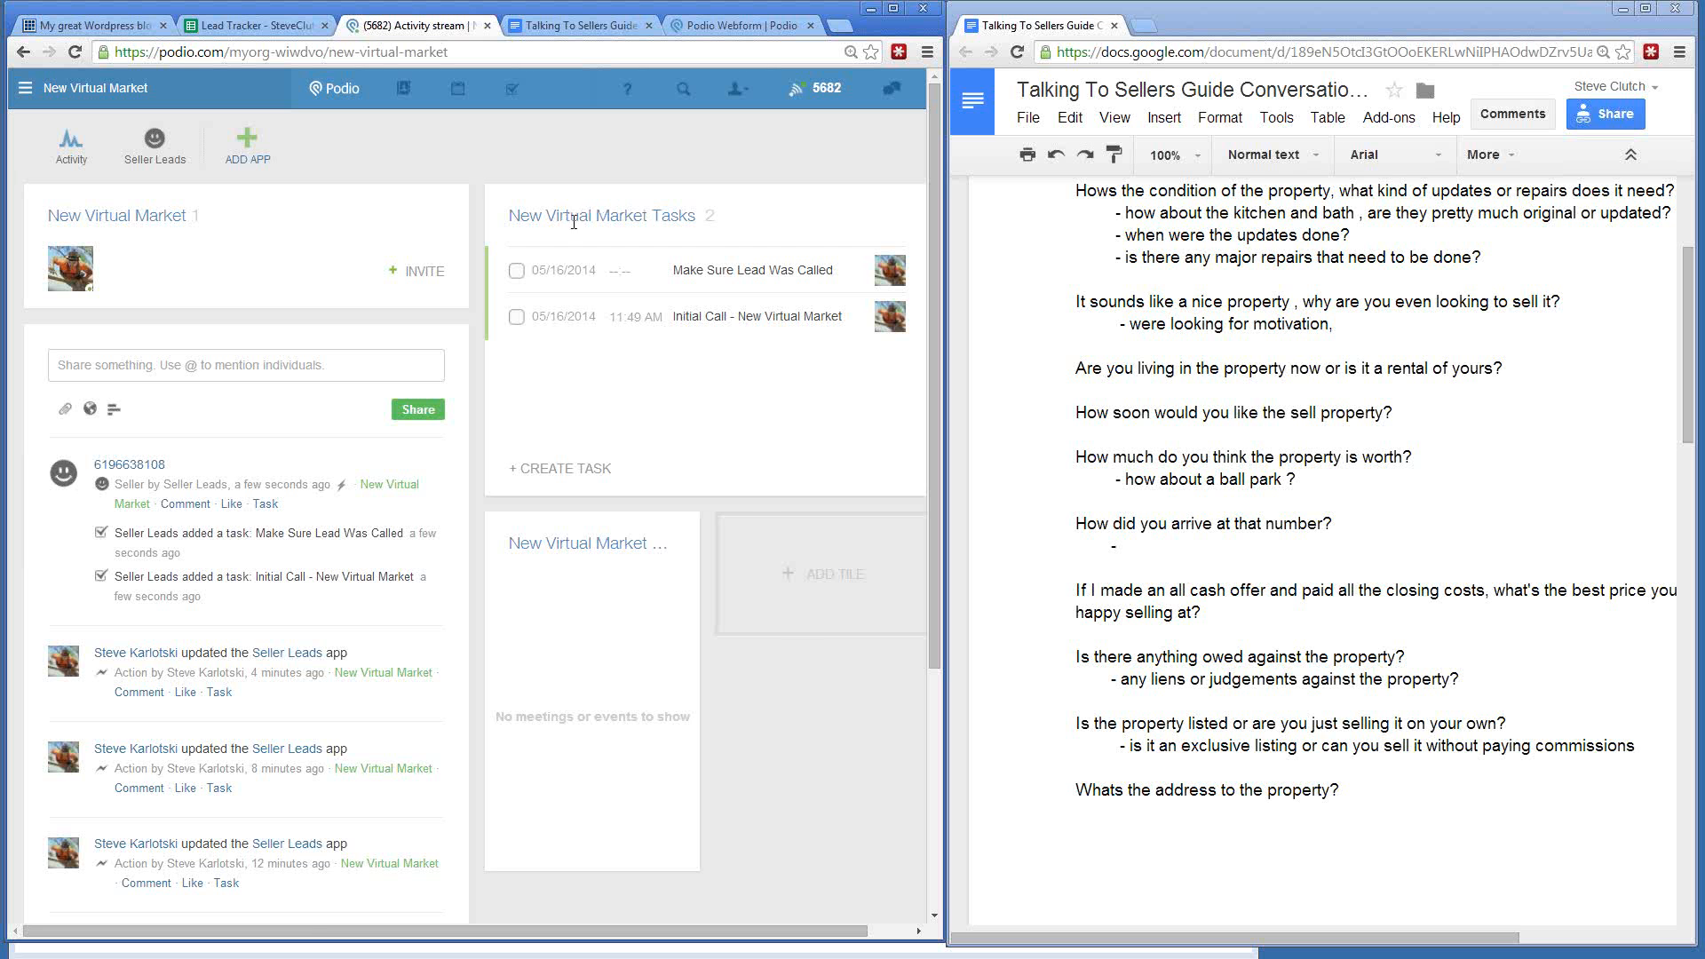
{"action": "left_click", "coordinate": [675, 216]}
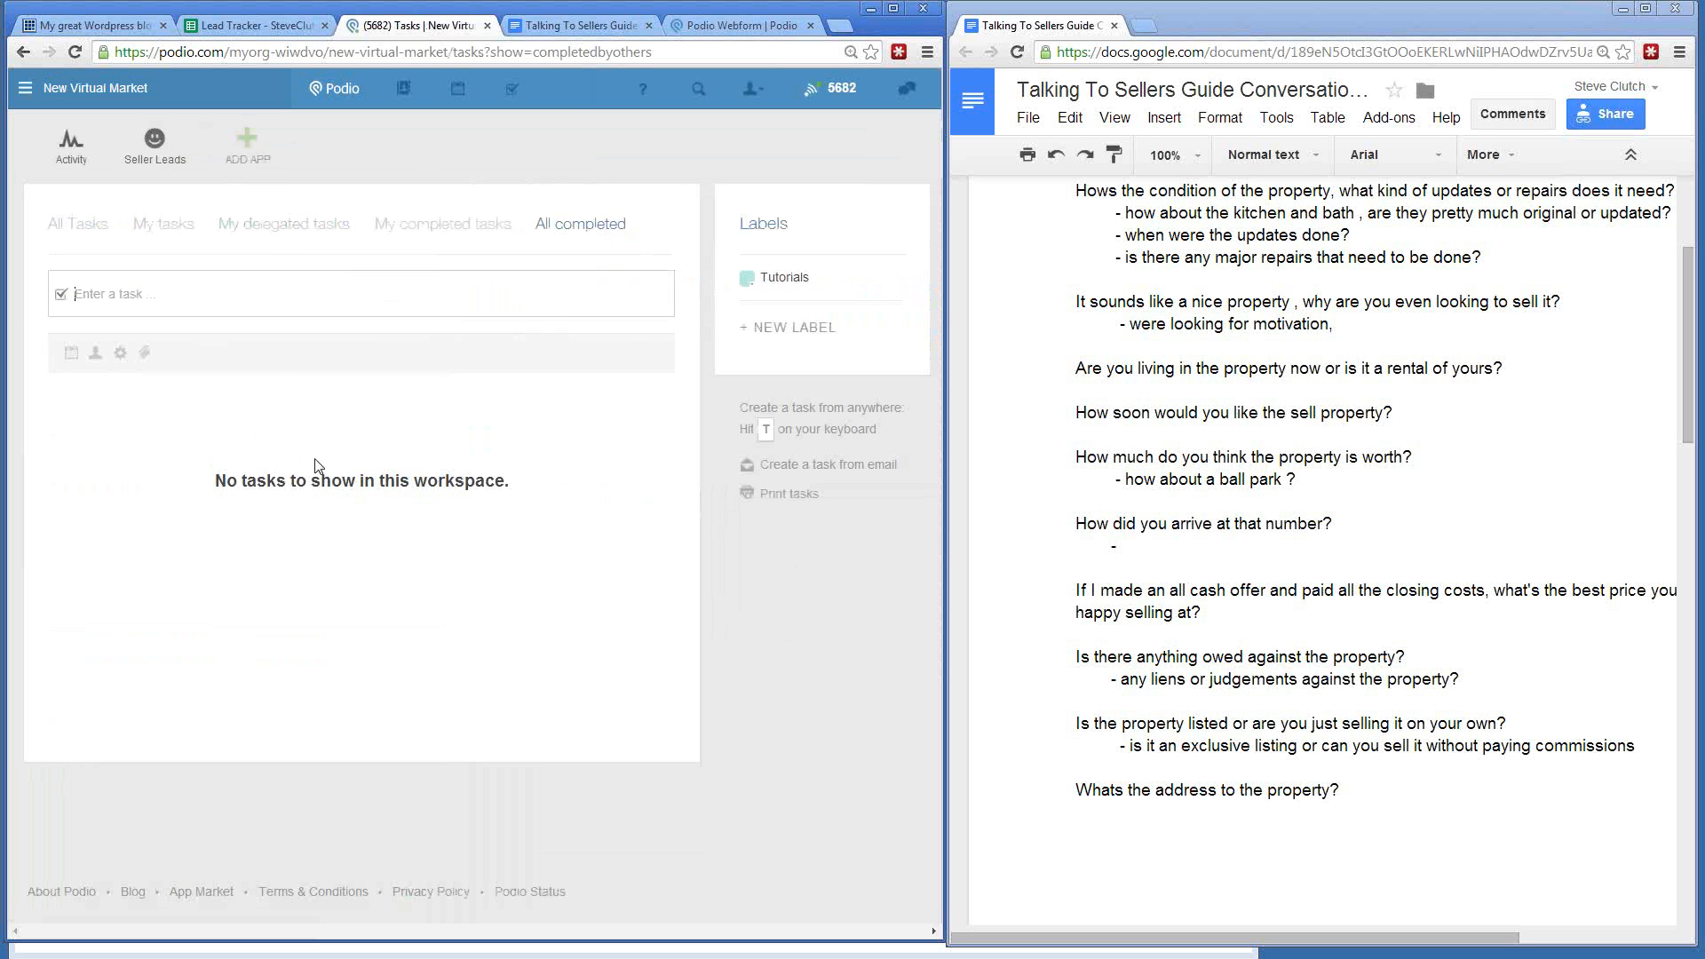
- Filter to My tasks, open the web-form seller lead, and tick Initial Call - New Virtual Market complete
{"action": "left_click", "coordinate": [177, 236]}
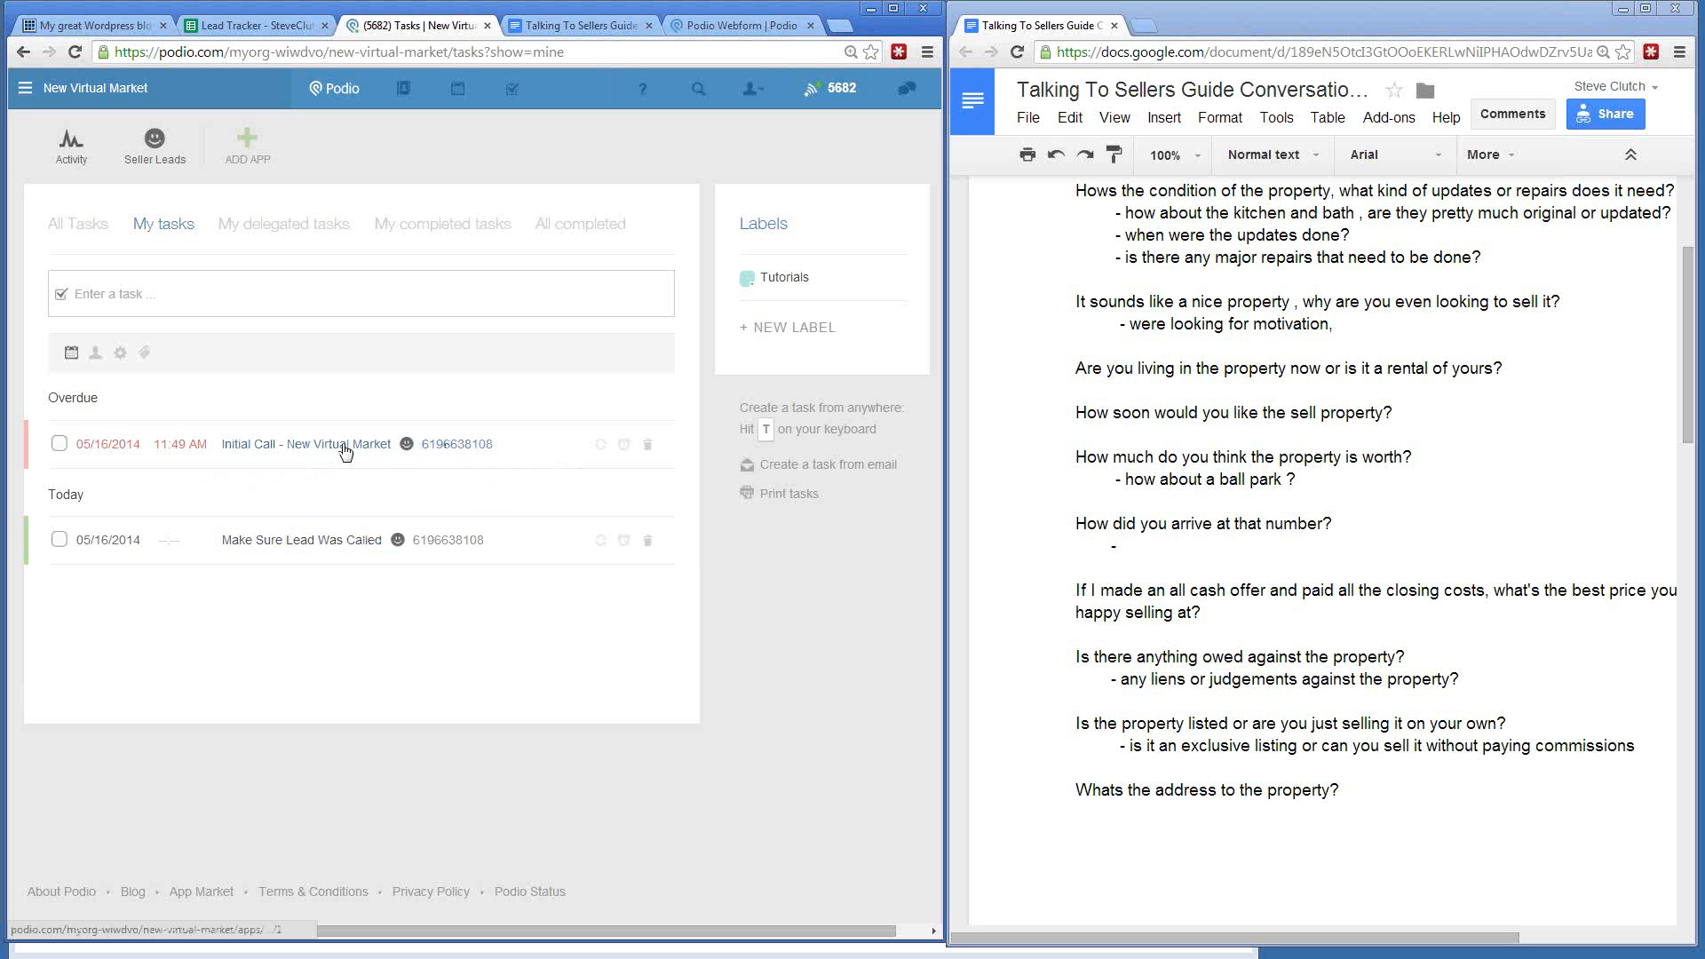
{"action": "left_click", "coordinate": [463, 448]}
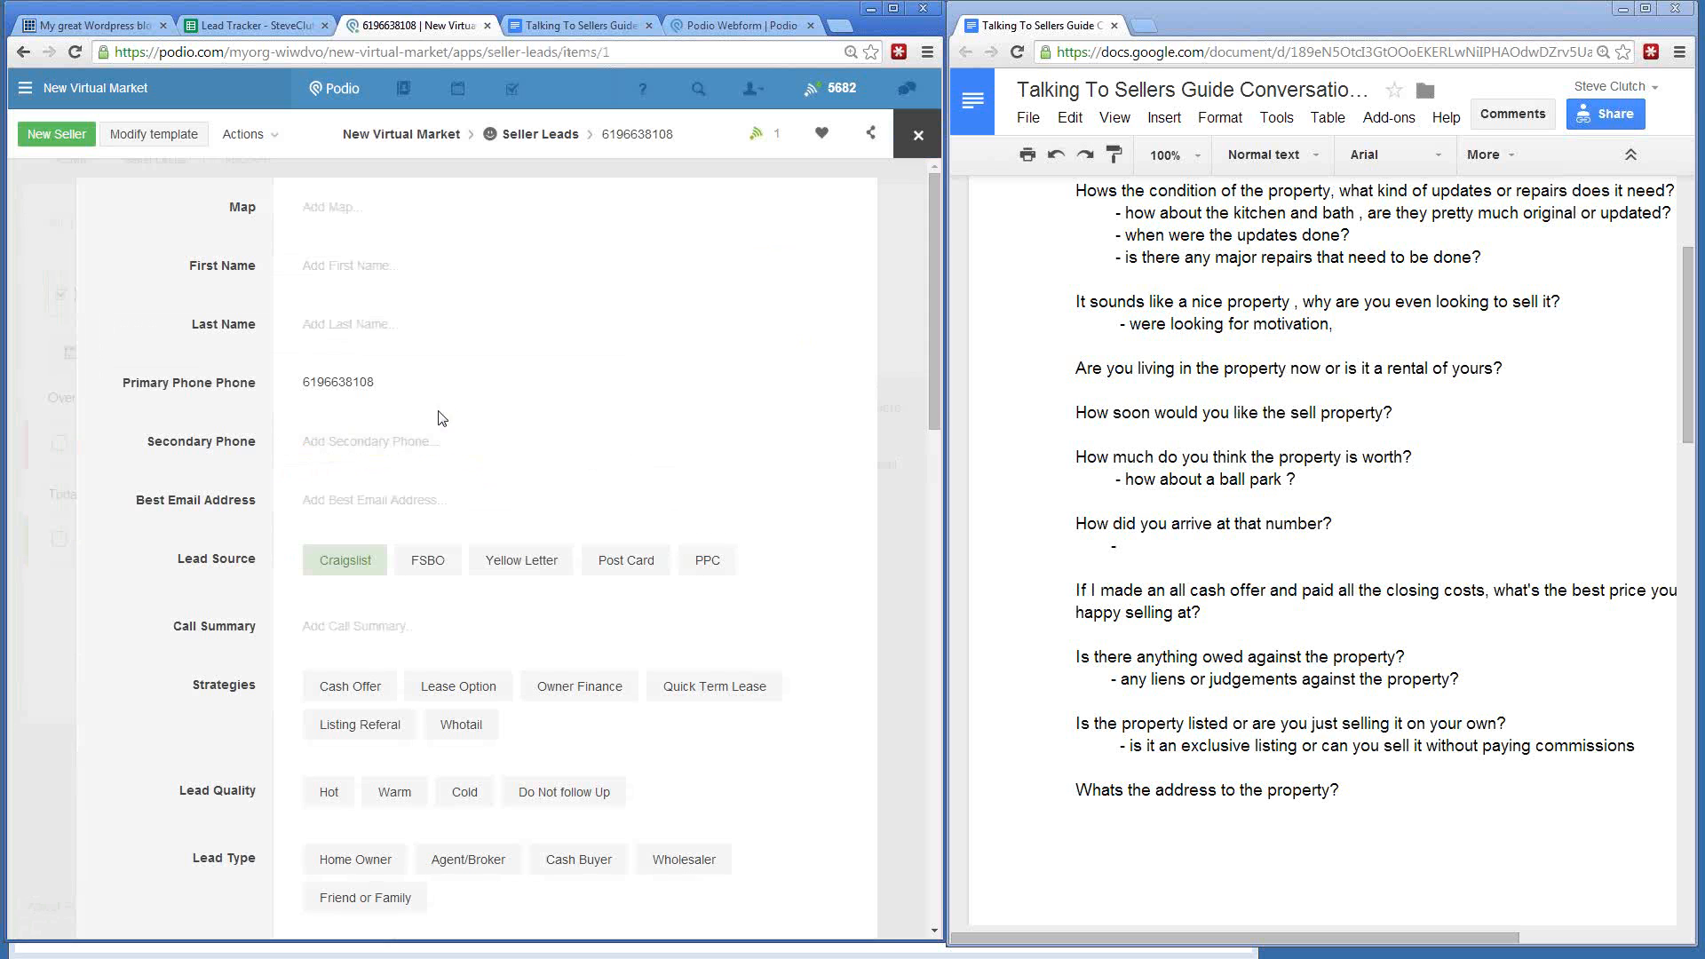
{"action": "scroll", "coordinate": [446, 350], "scroll_direction": "down", "scroll_amount": 6}
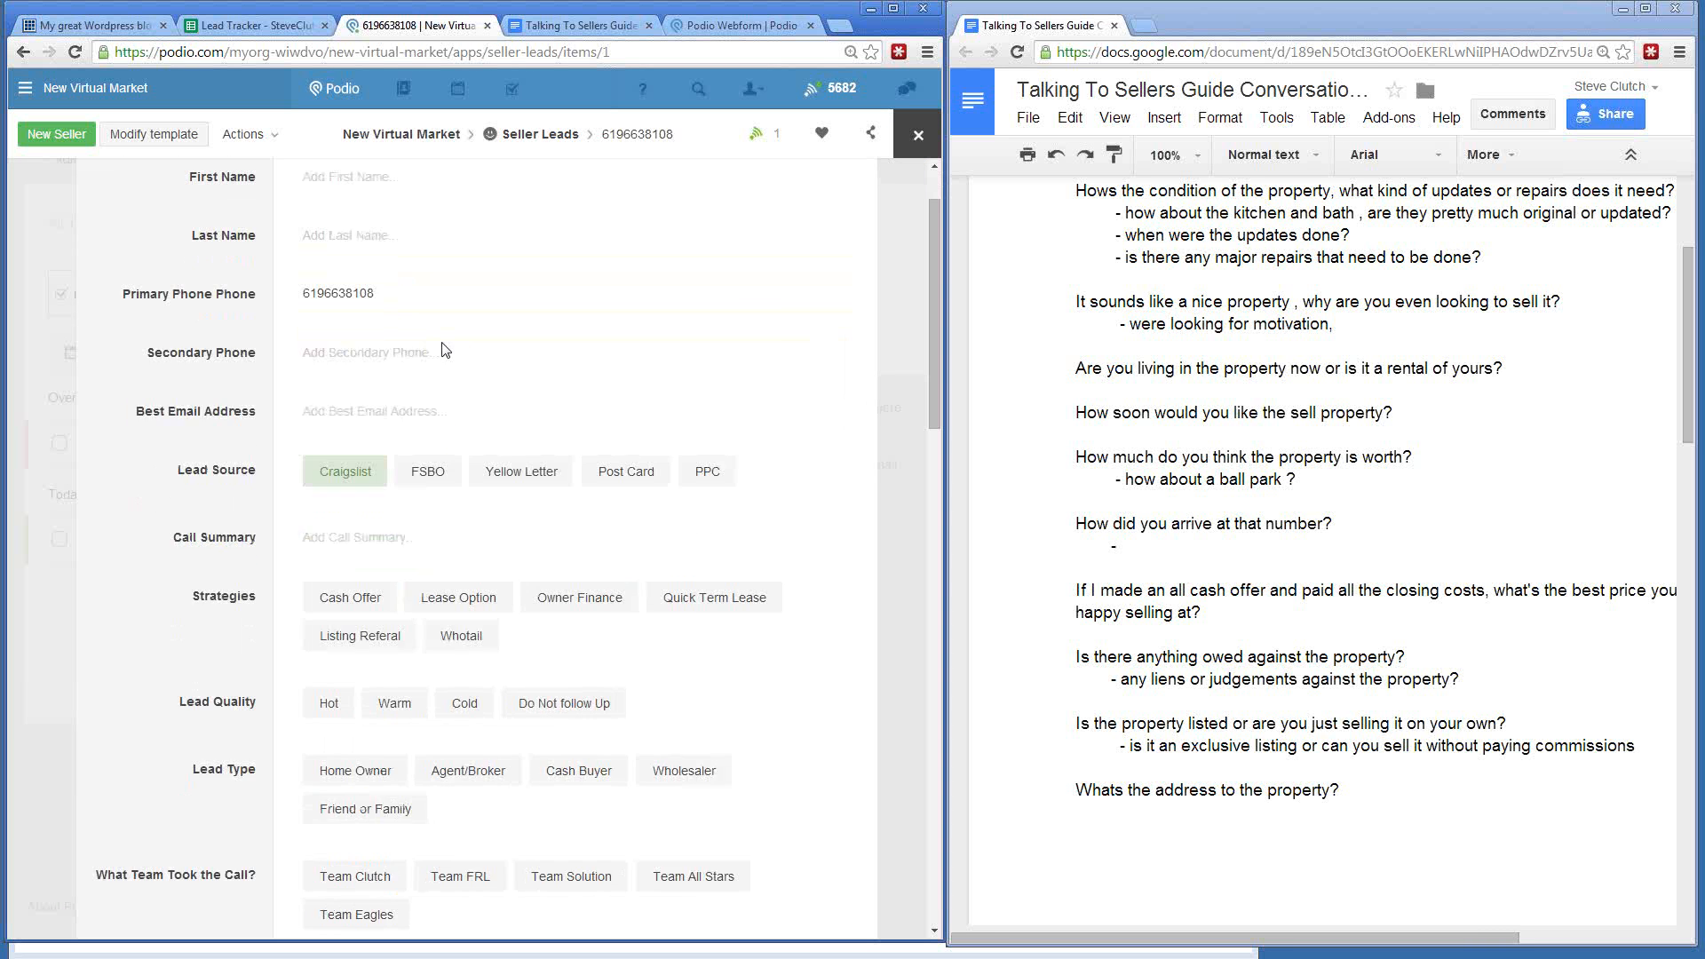
{"action": "scroll", "coordinate": [446, 350], "scroll_direction": "down", "scroll_amount": 15}
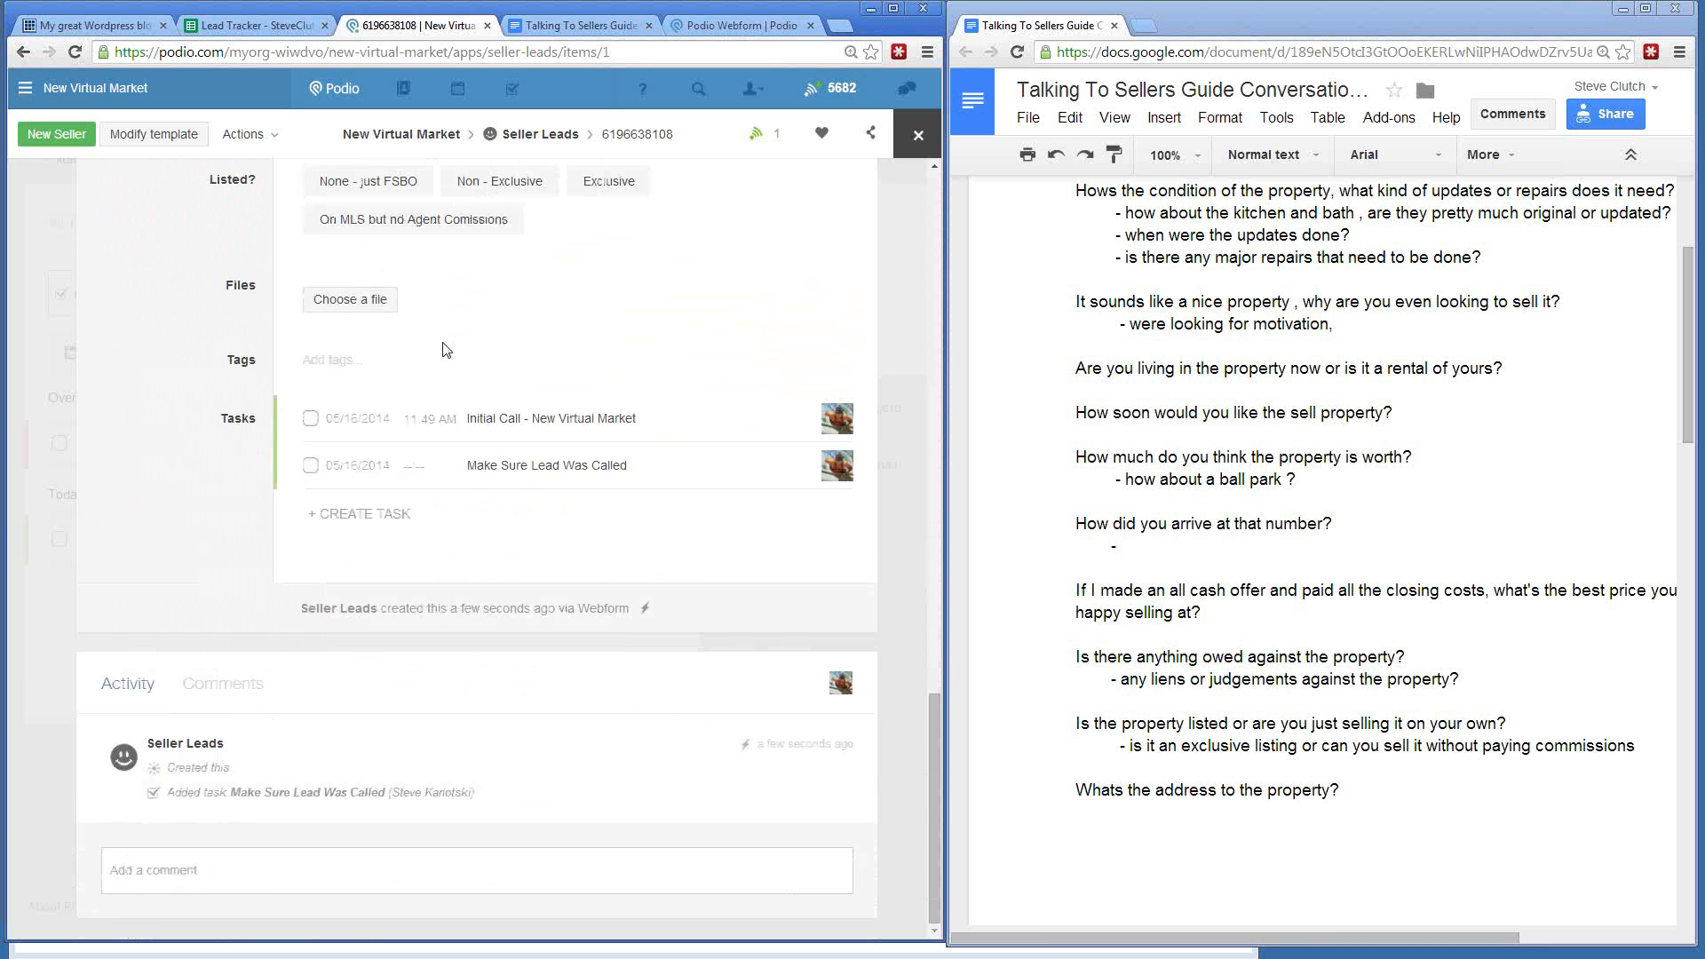
{"action": "left_click", "coordinate": [311, 421]}
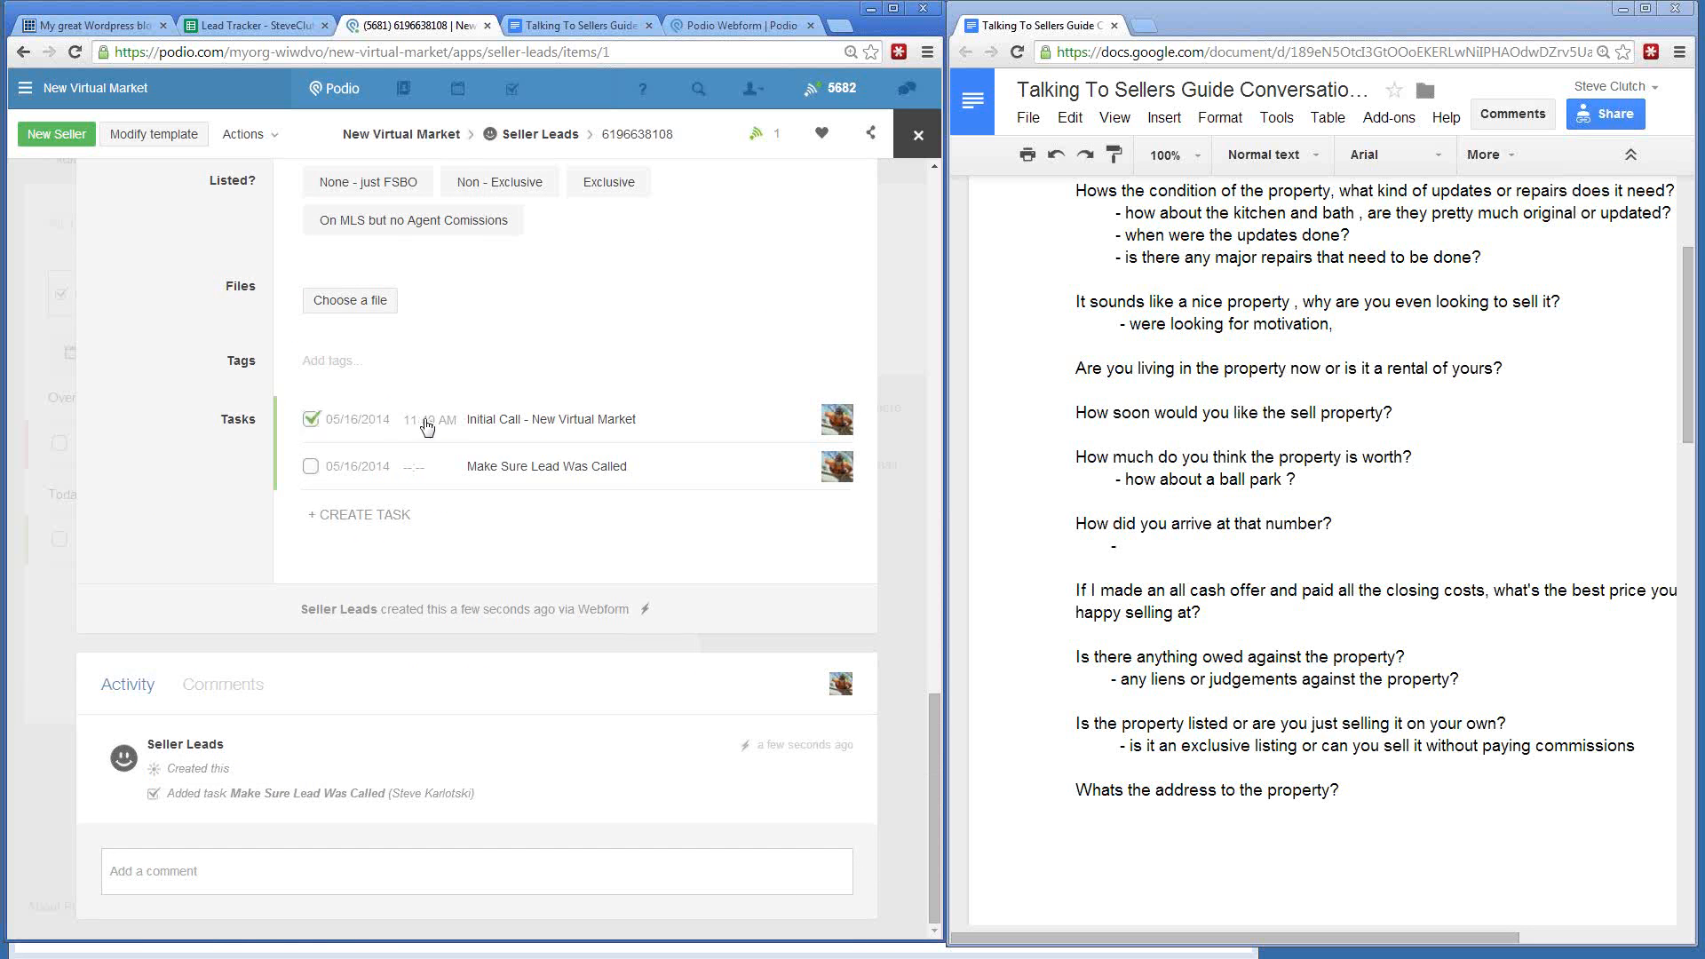
- Create a '2nd - New Market' task on the lead, assigned to me, due on the 20th
{"action": "left_click", "coordinate": [358, 519]}
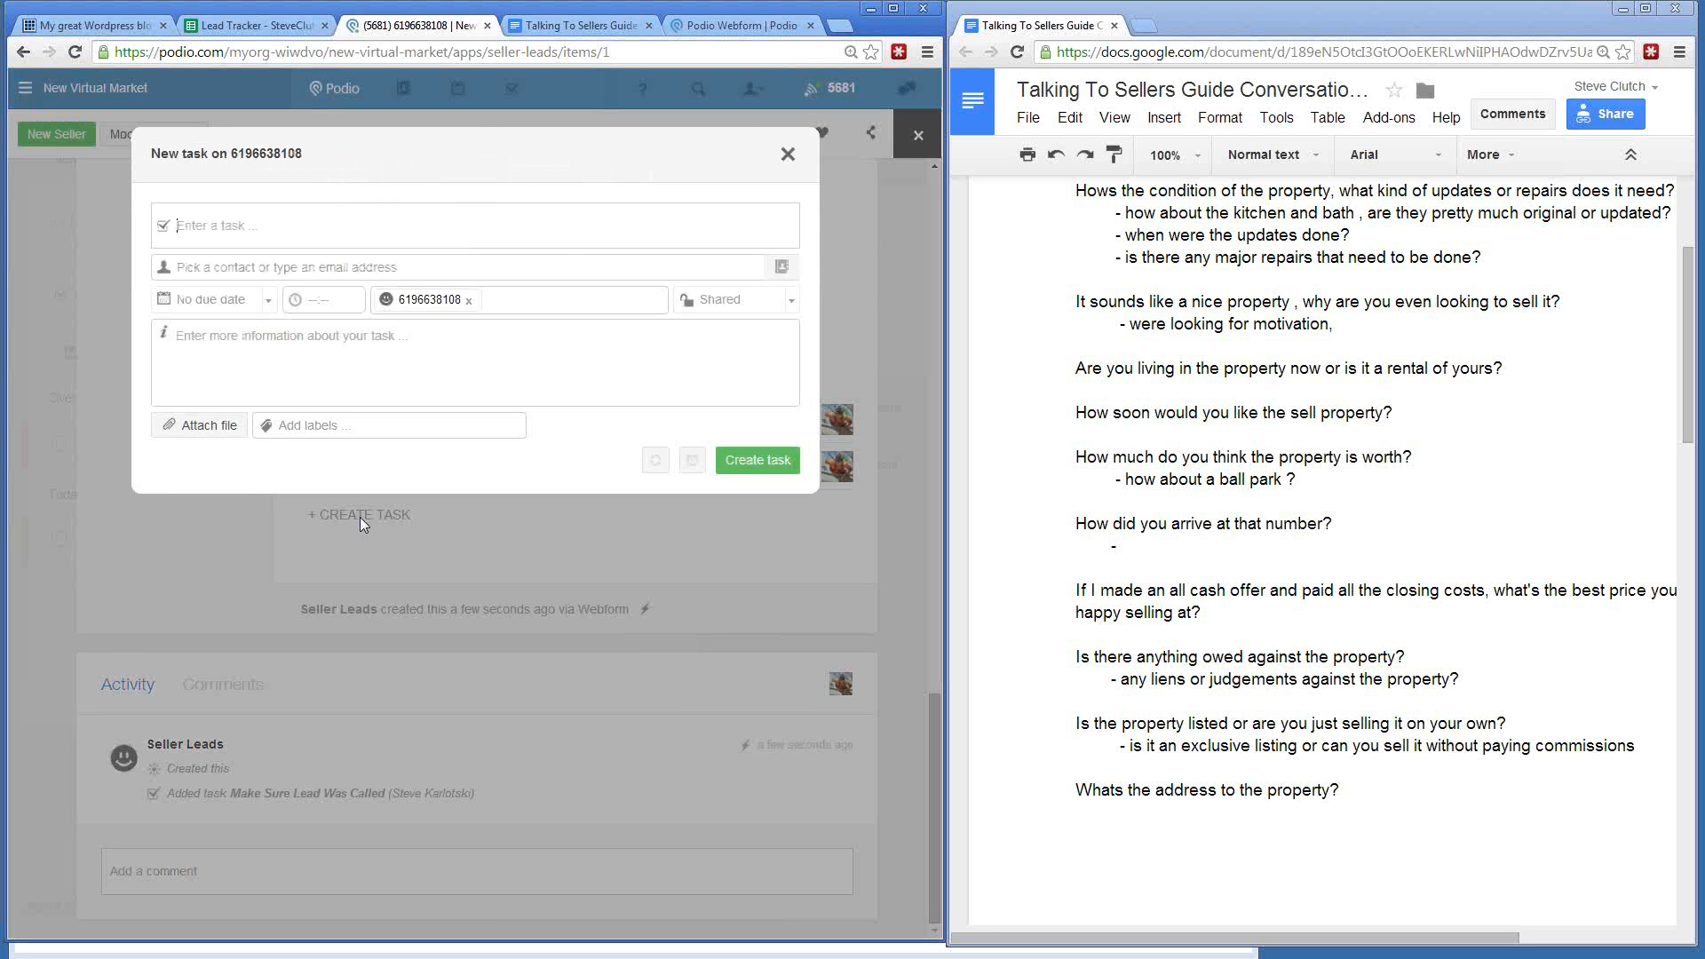
{"action": "type", "text": "2nd - New Market"}
{"action": "left_click", "coordinate": [204, 267]}
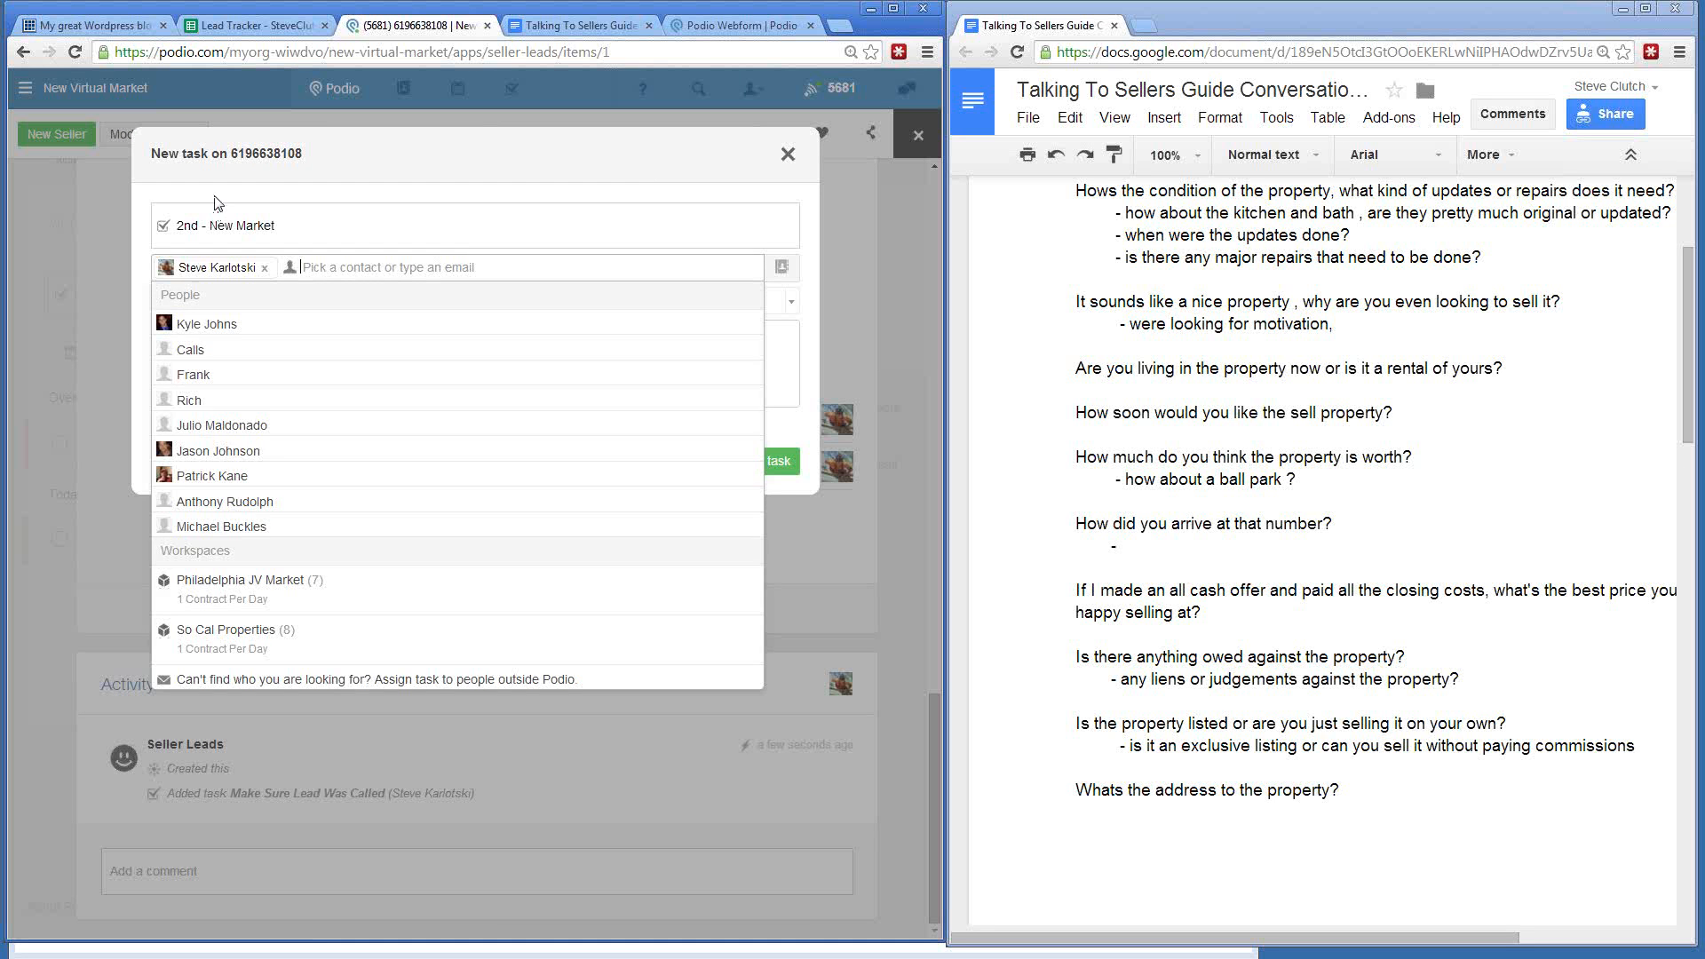
{"action": "left_click", "coordinate": [218, 203]}
{"action": "left_click", "coordinate": [209, 301]}
{"action": "left_click", "coordinate": [211, 454]}
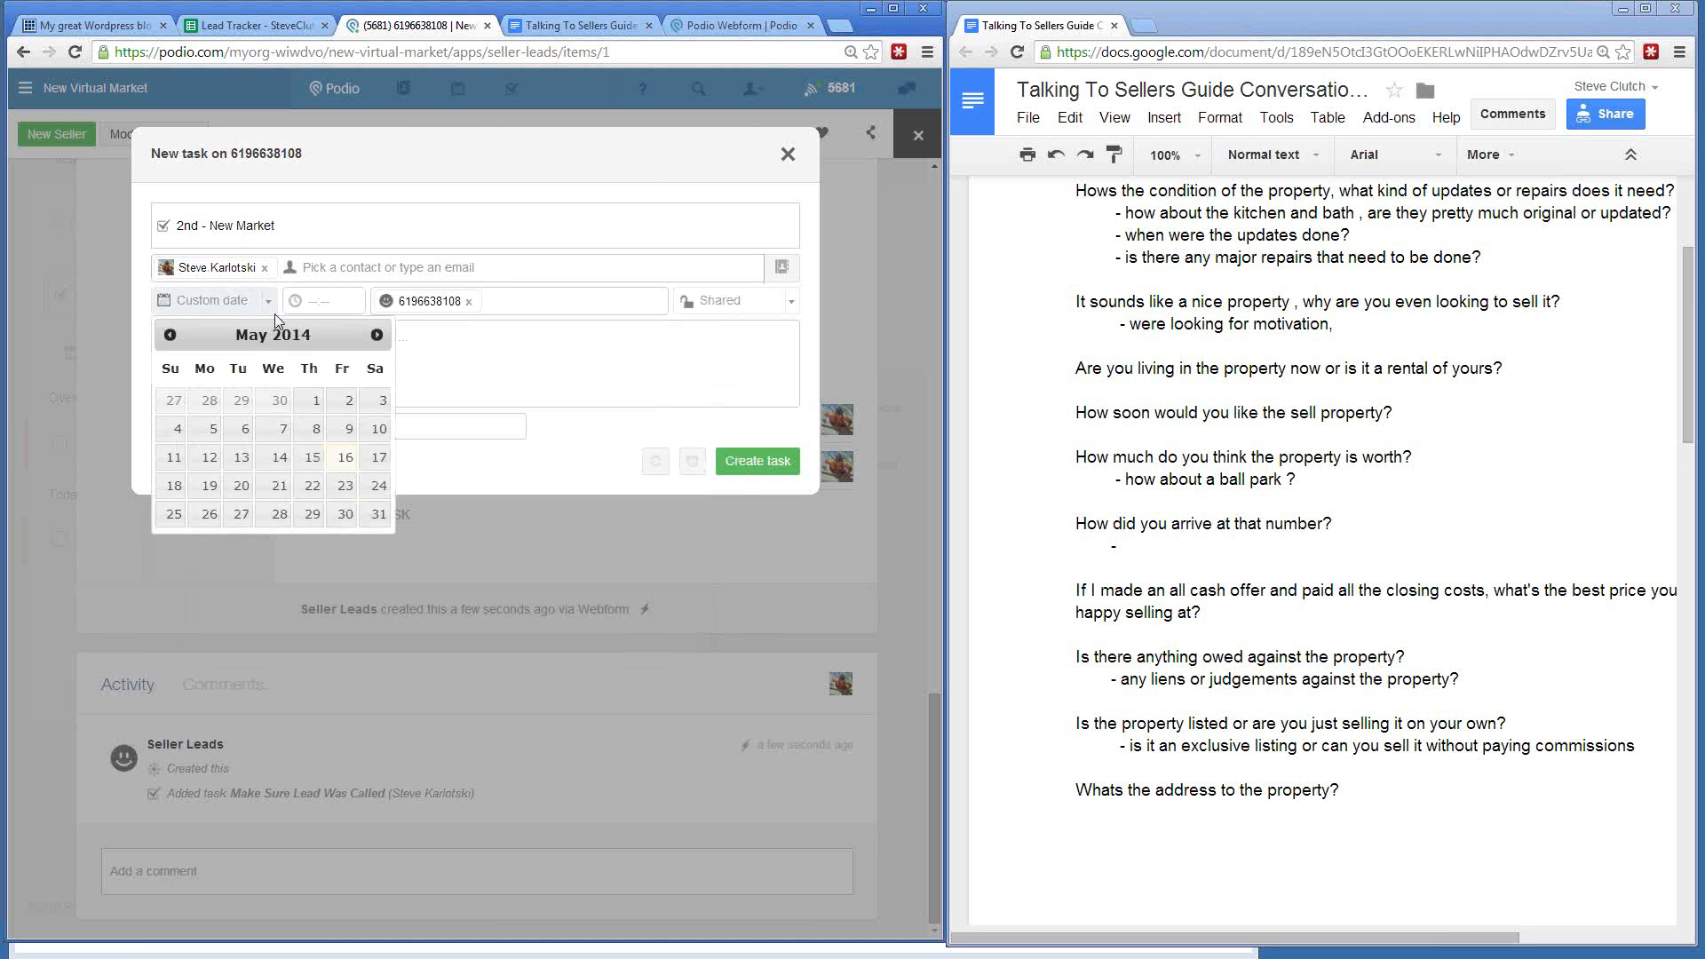
{"action": "left_click", "coordinate": [231, 489]}
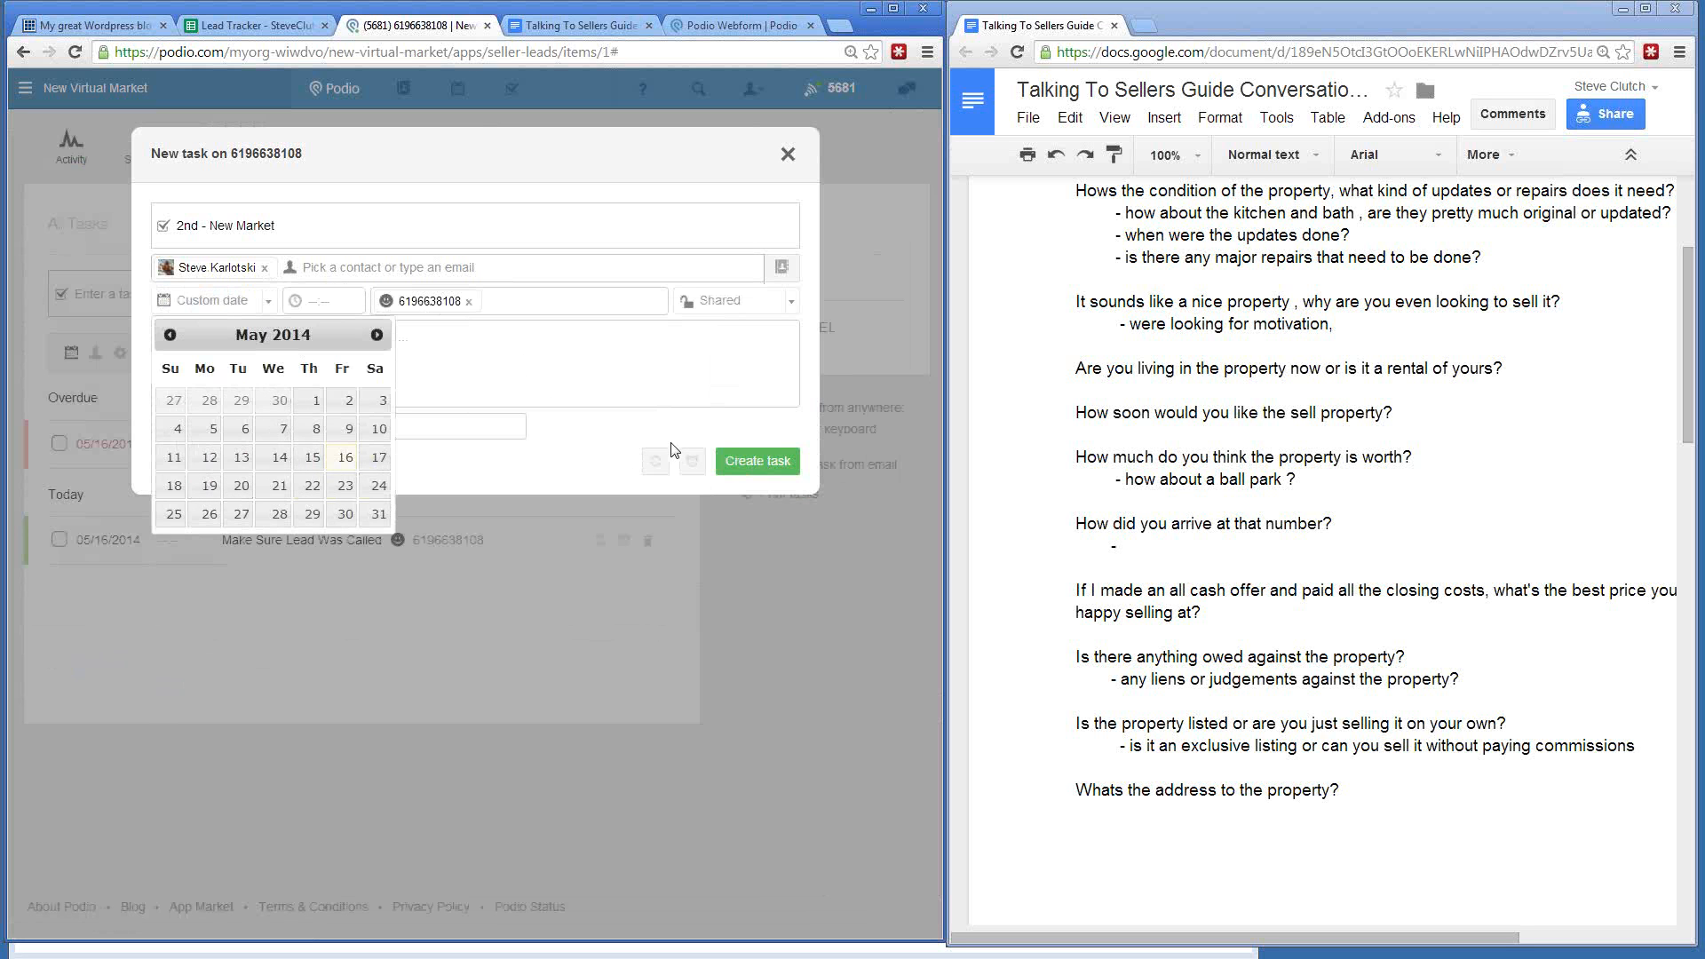
{"action": "left_click", "coordinate": [755, 461]}
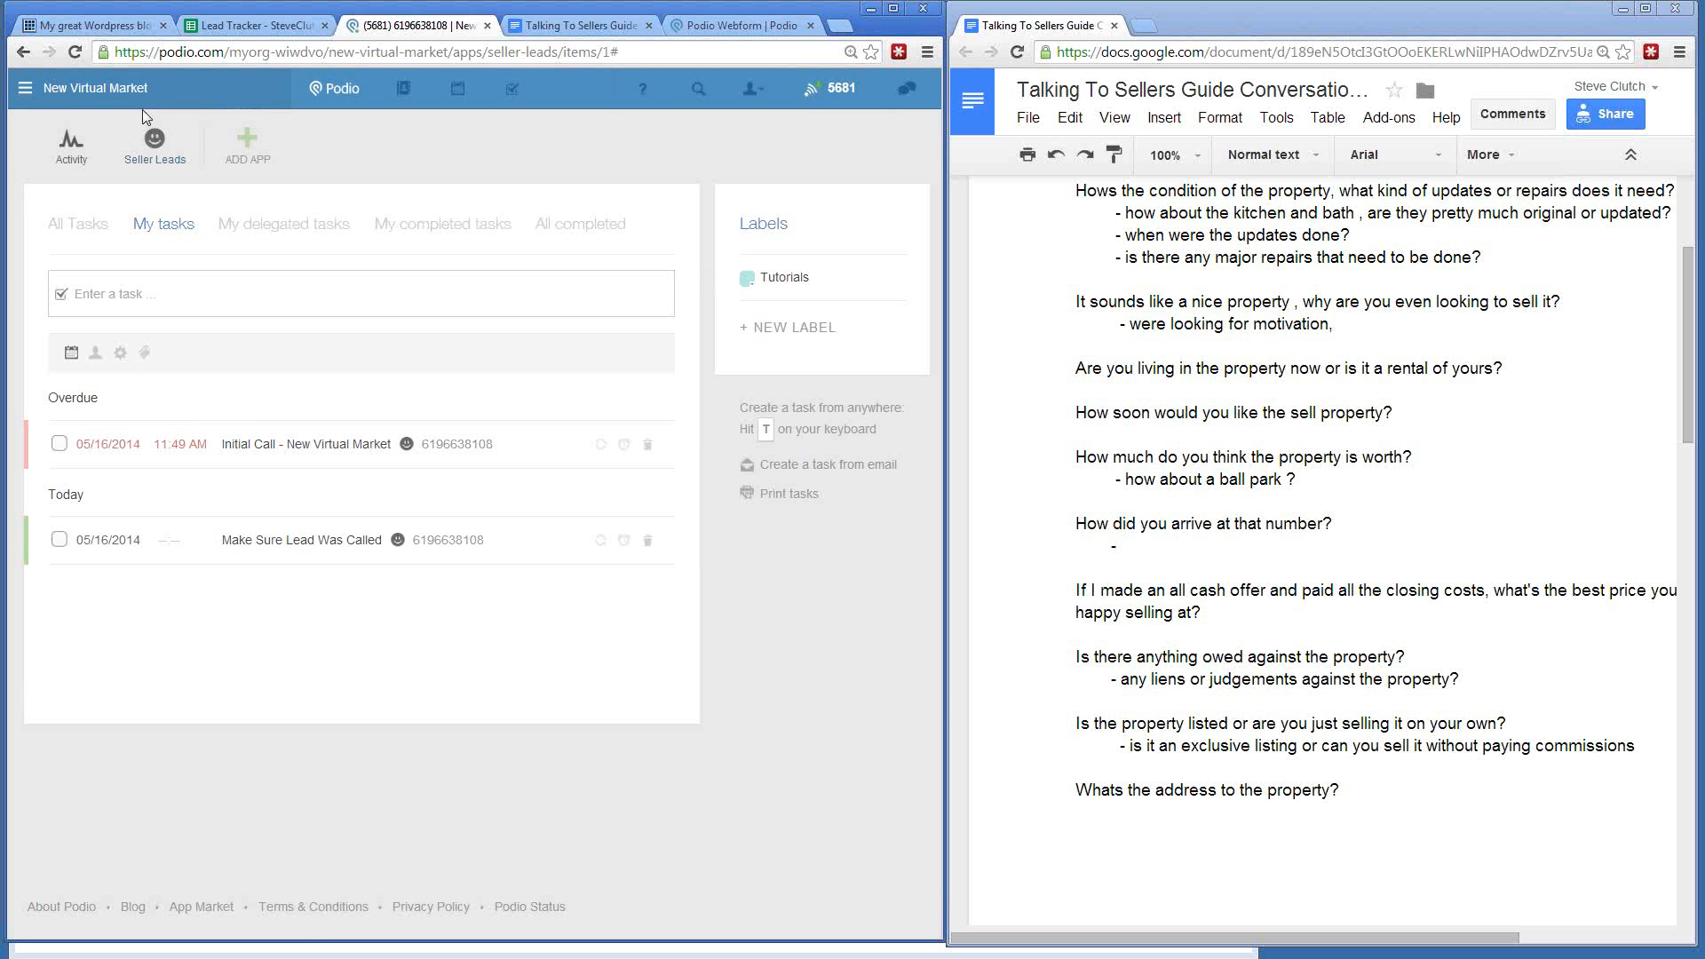
- Refresh My tasks, reopen the seller lead, and review its three tasks including 2nd - New Market
{"action": "left_click", "coordinate": [160, 228]}
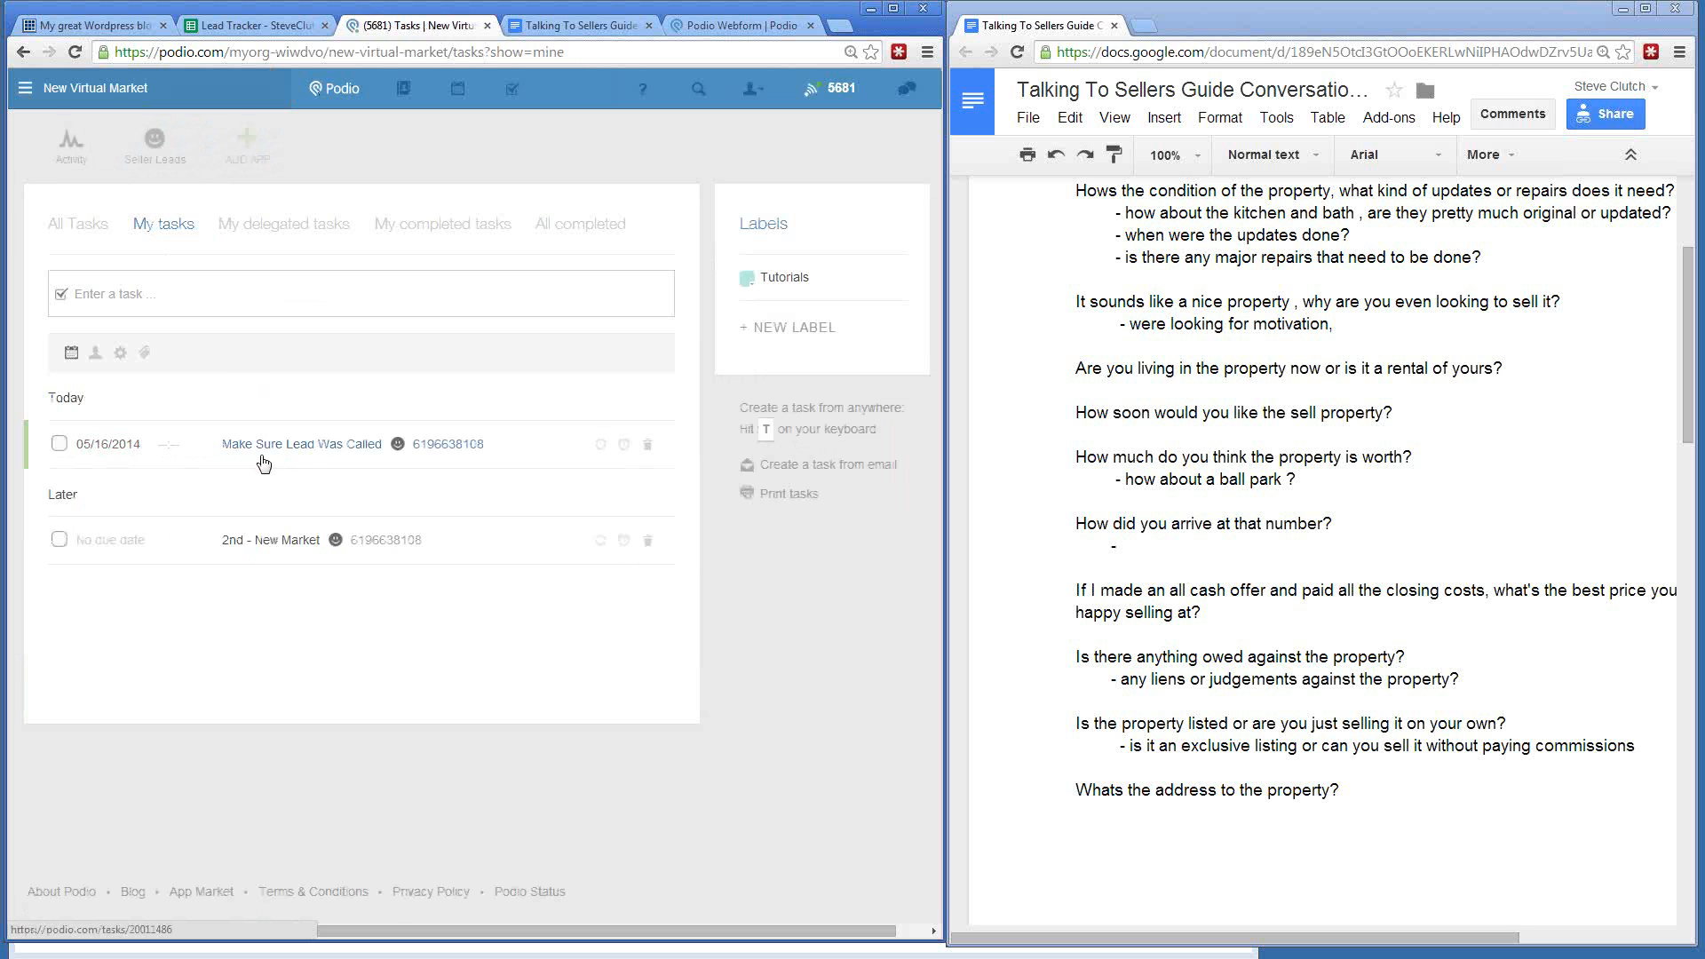
{"action": "left_click", "coordinate": [376, 542]}
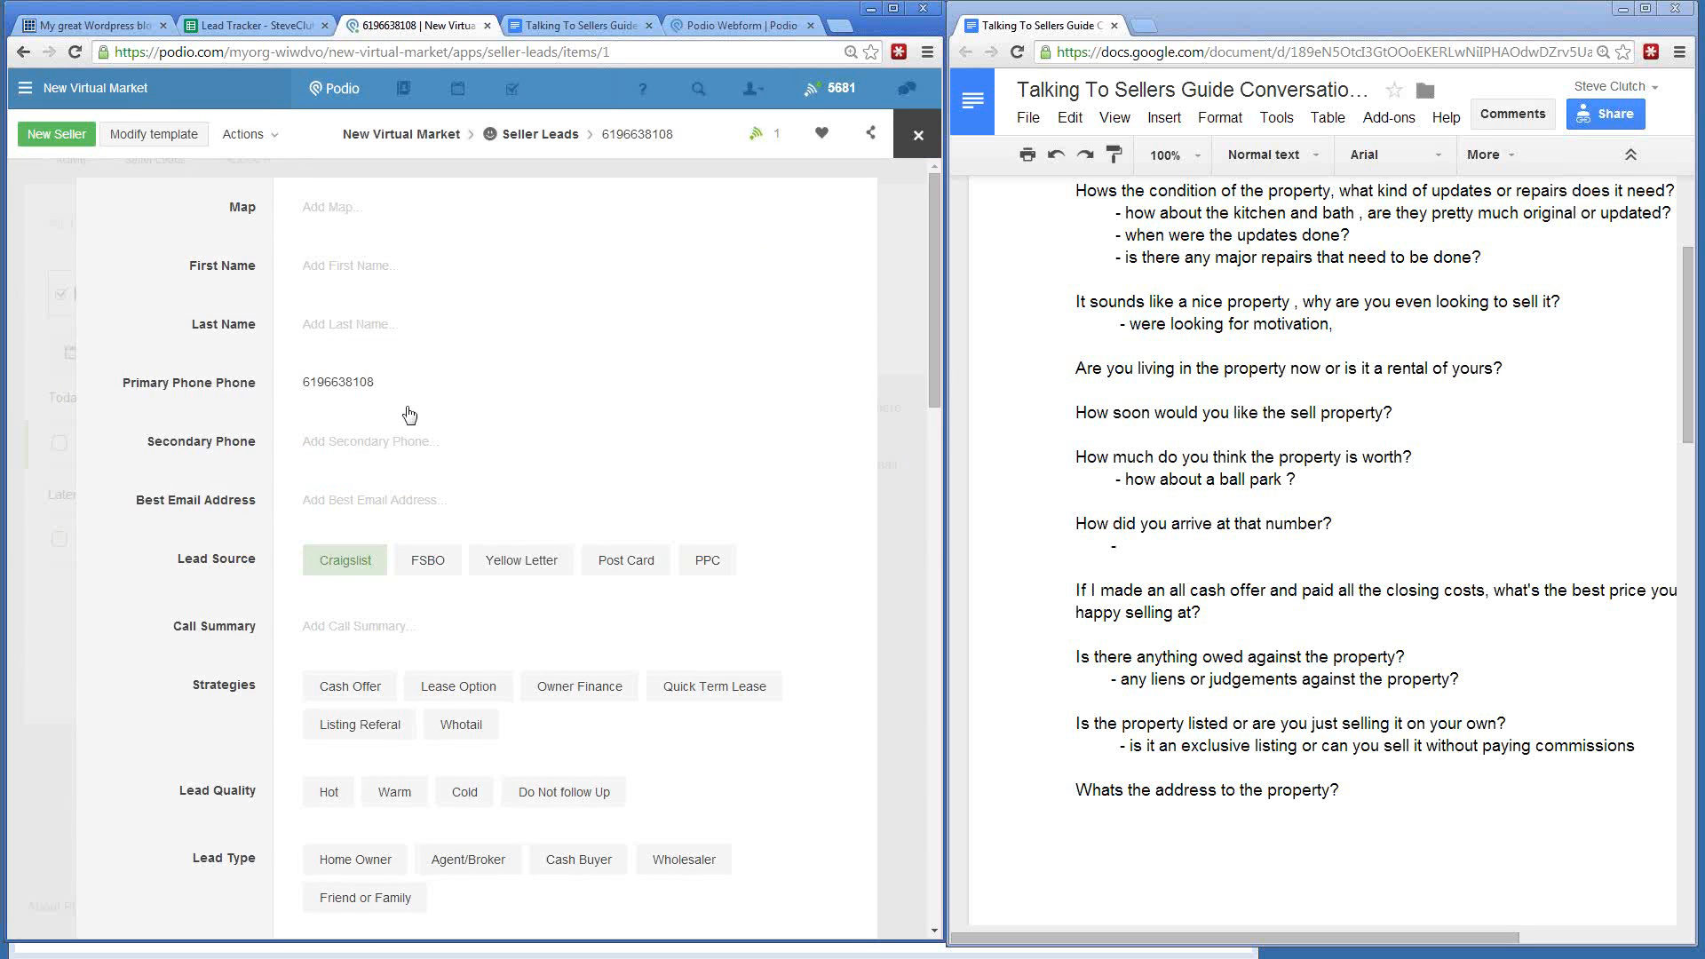
{"action": "scroll", "coordinate": [417, 415], "scroll_direction": "down", "scroll_amount": 7}
{"action": "scroll", "coordinate": [417, 415], "scroll_direction": "down", "scroll_amount": 10}
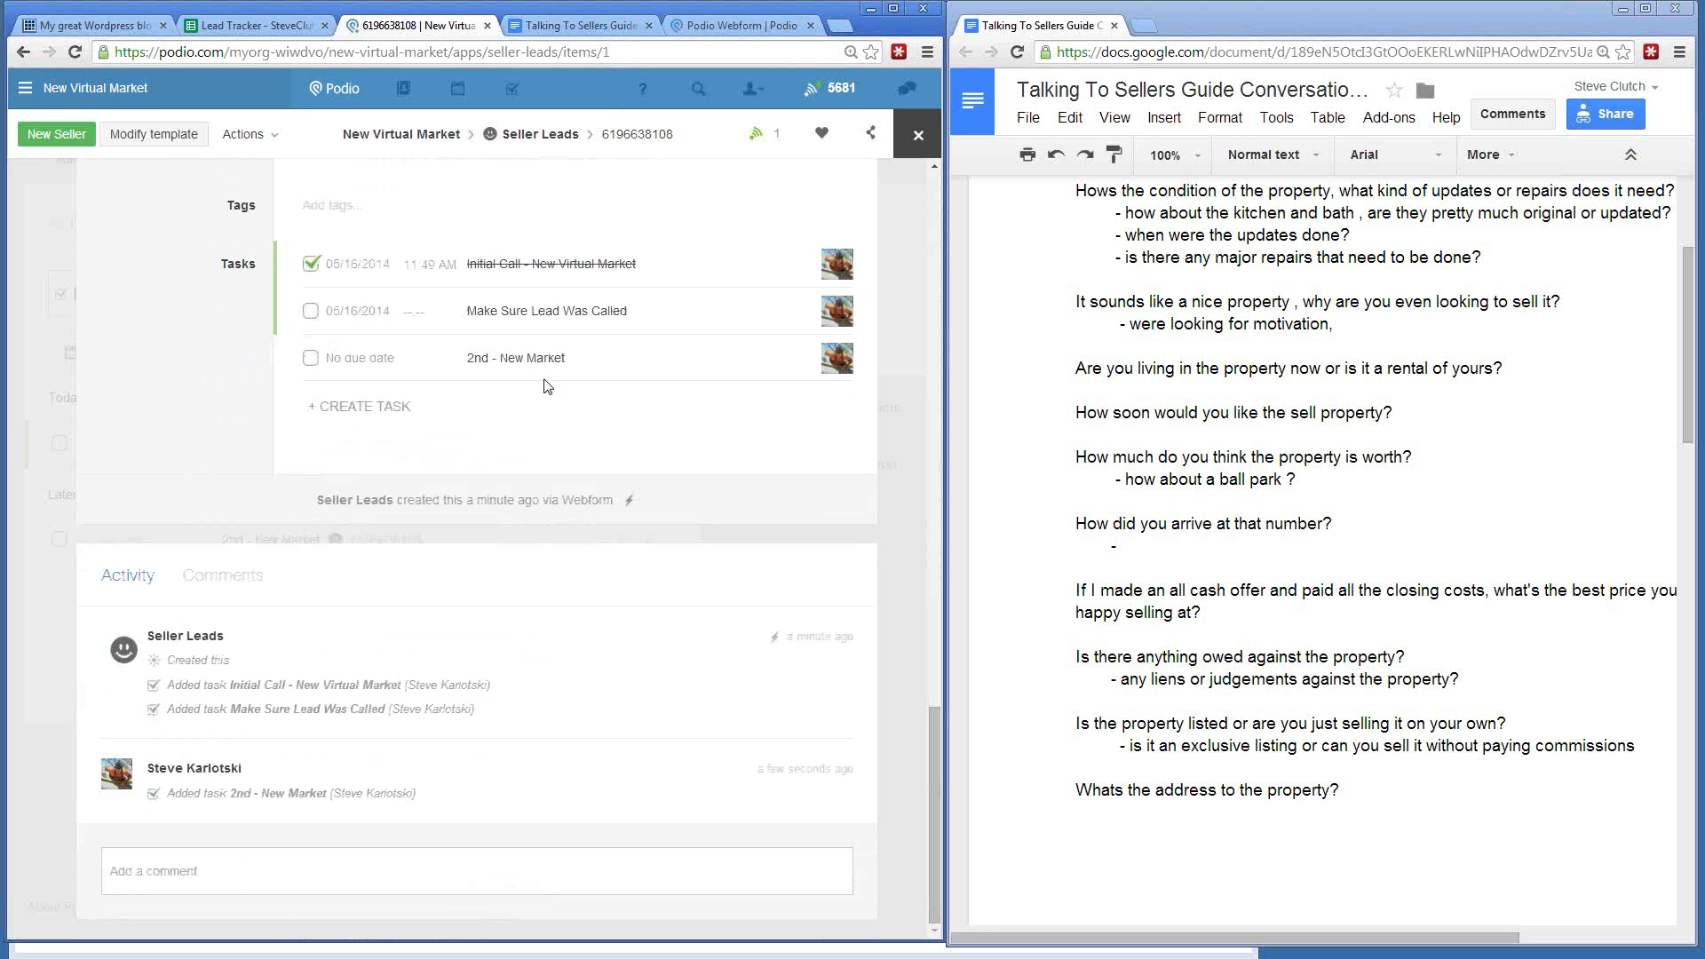
{"action": "scroll", "coordinate": [227, 382], "scroll_direction": "up", "scroll_amount": 15}
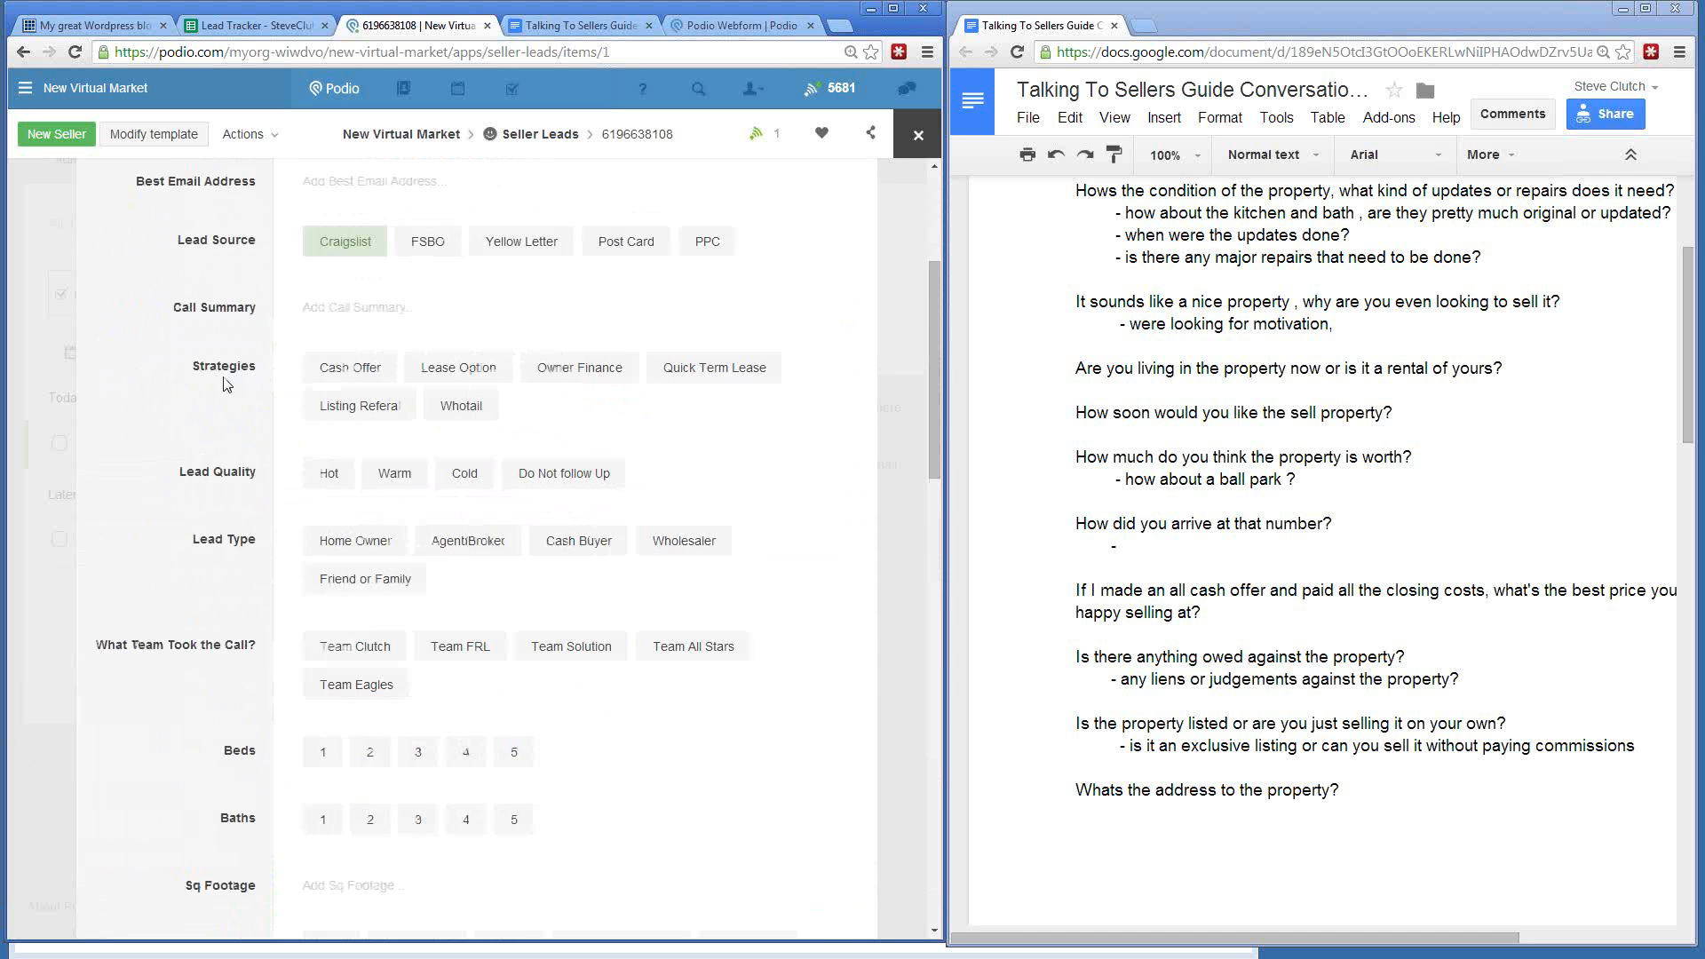
{"action": "scroll", "coordinate": [222, 379], "scroll_direction": "down", "scroll_amount": 15}
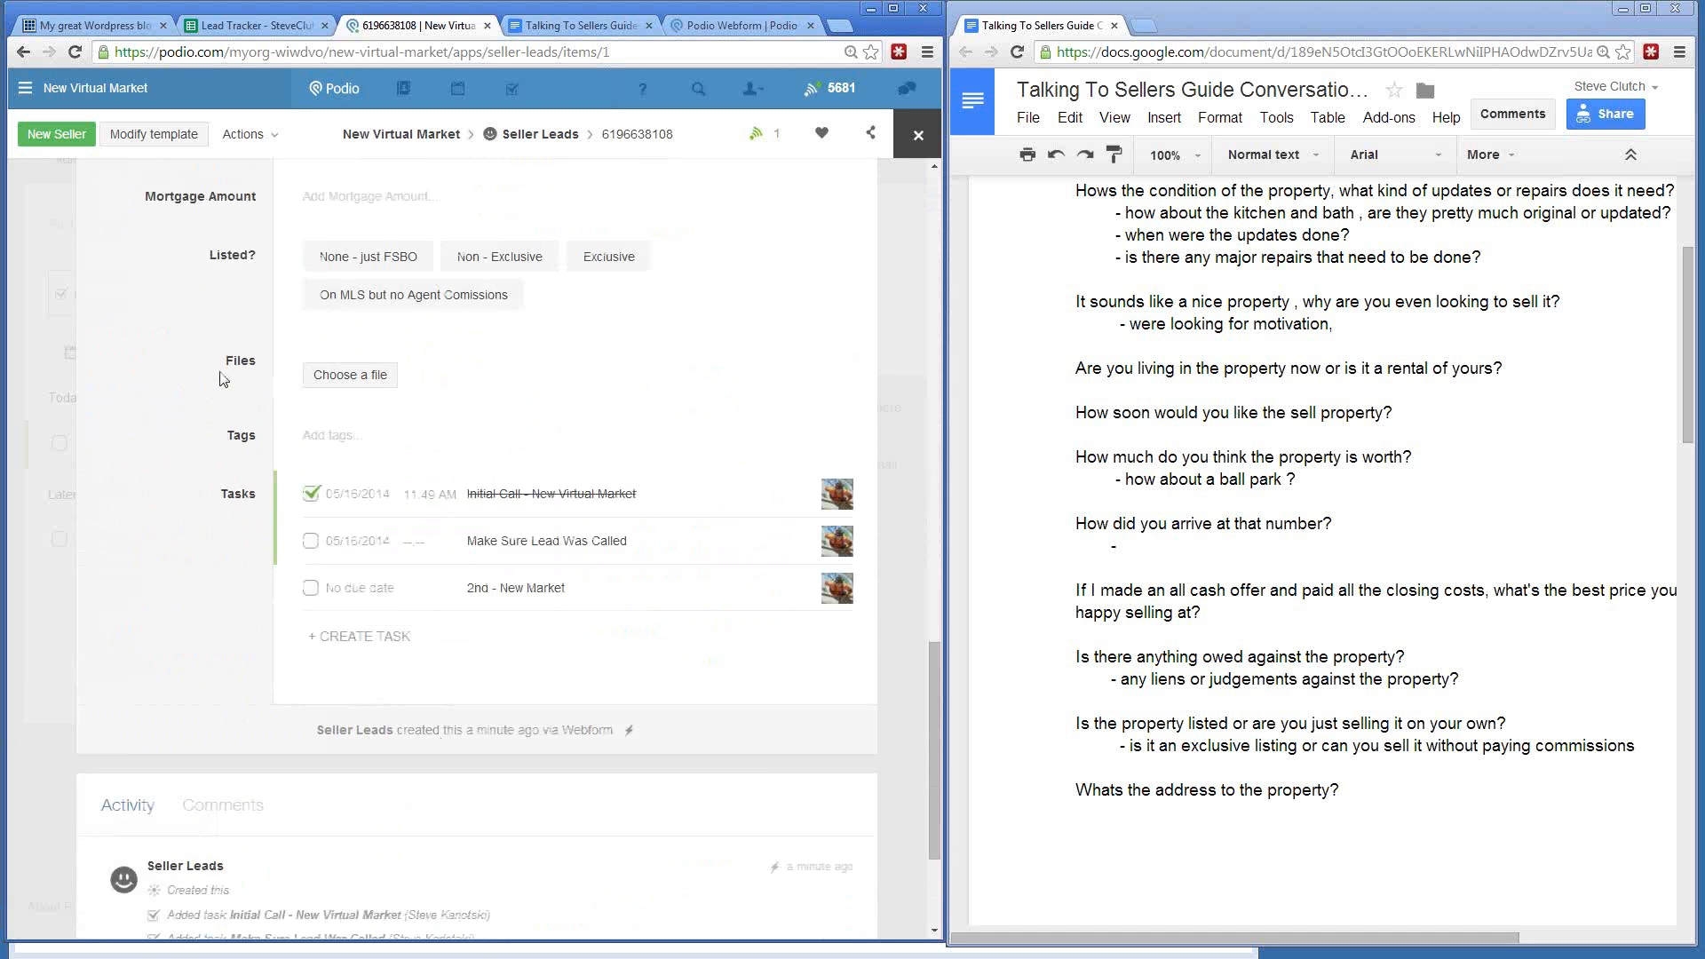
{"action": "scroll", "coordinate": [227, 378], "scroll_direction": "up", "scroll_amount": 5}
{"action": "scroll", "coordinate": [226, 377], "scroll_direction": "up", "scroll_amount": 15}
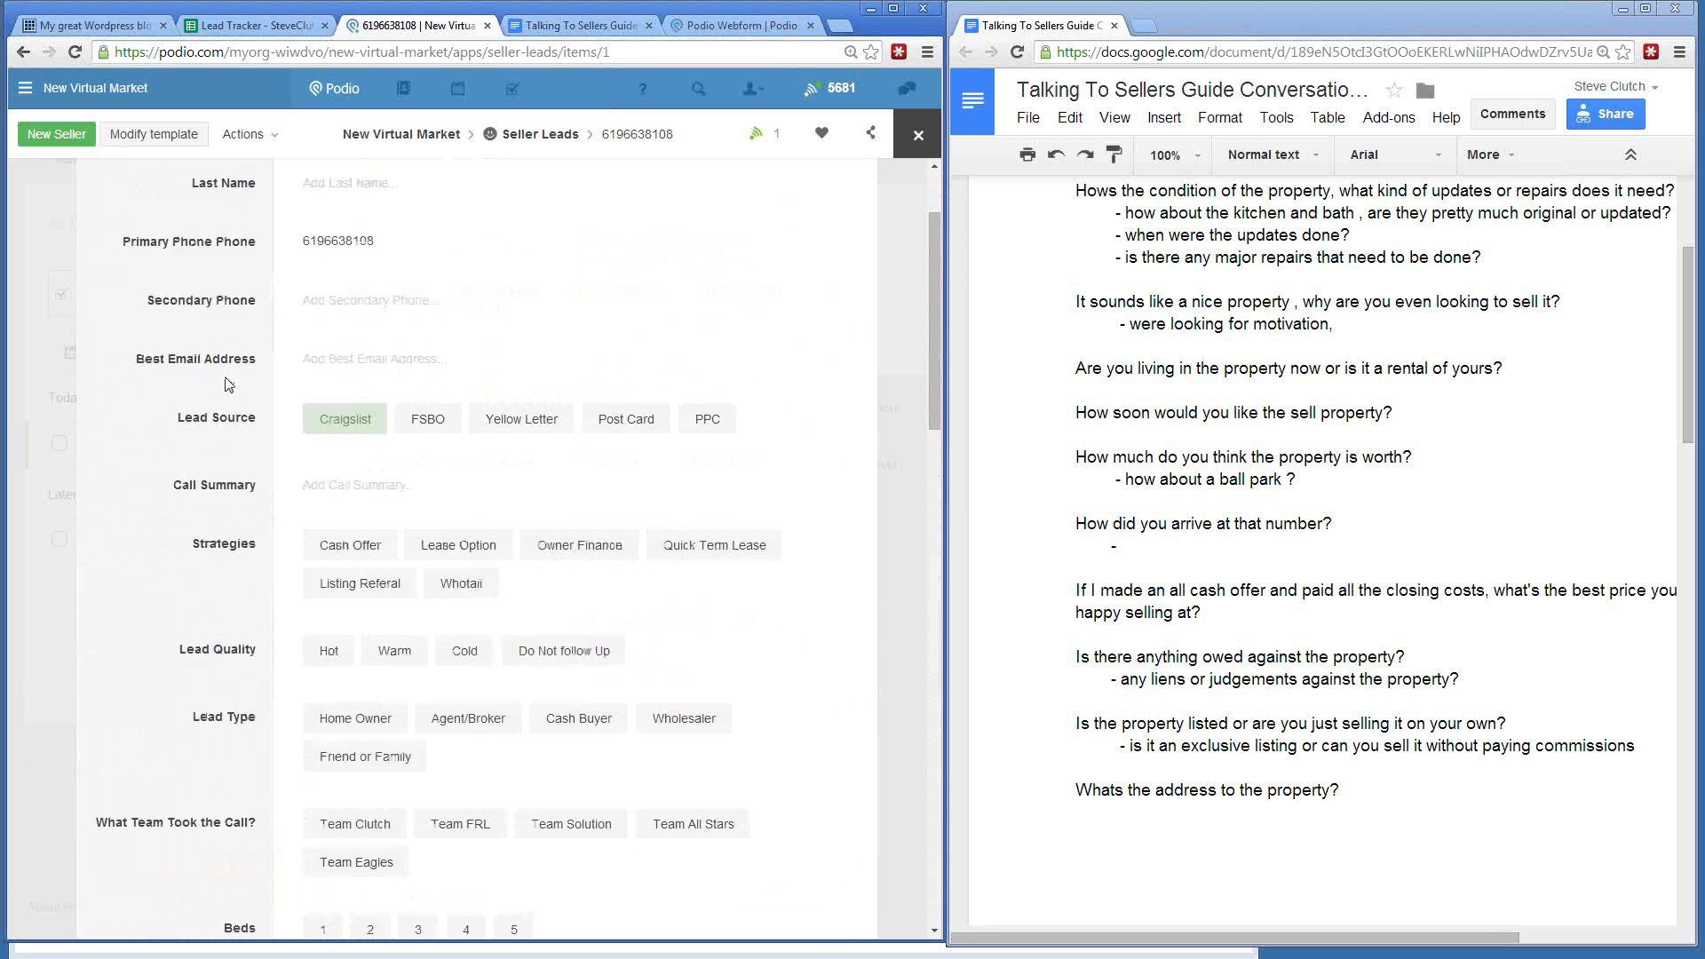
{"action": "scroll", "coordinate": [227, 377], "scroll_direction": "down", "scroll_amount": 15}
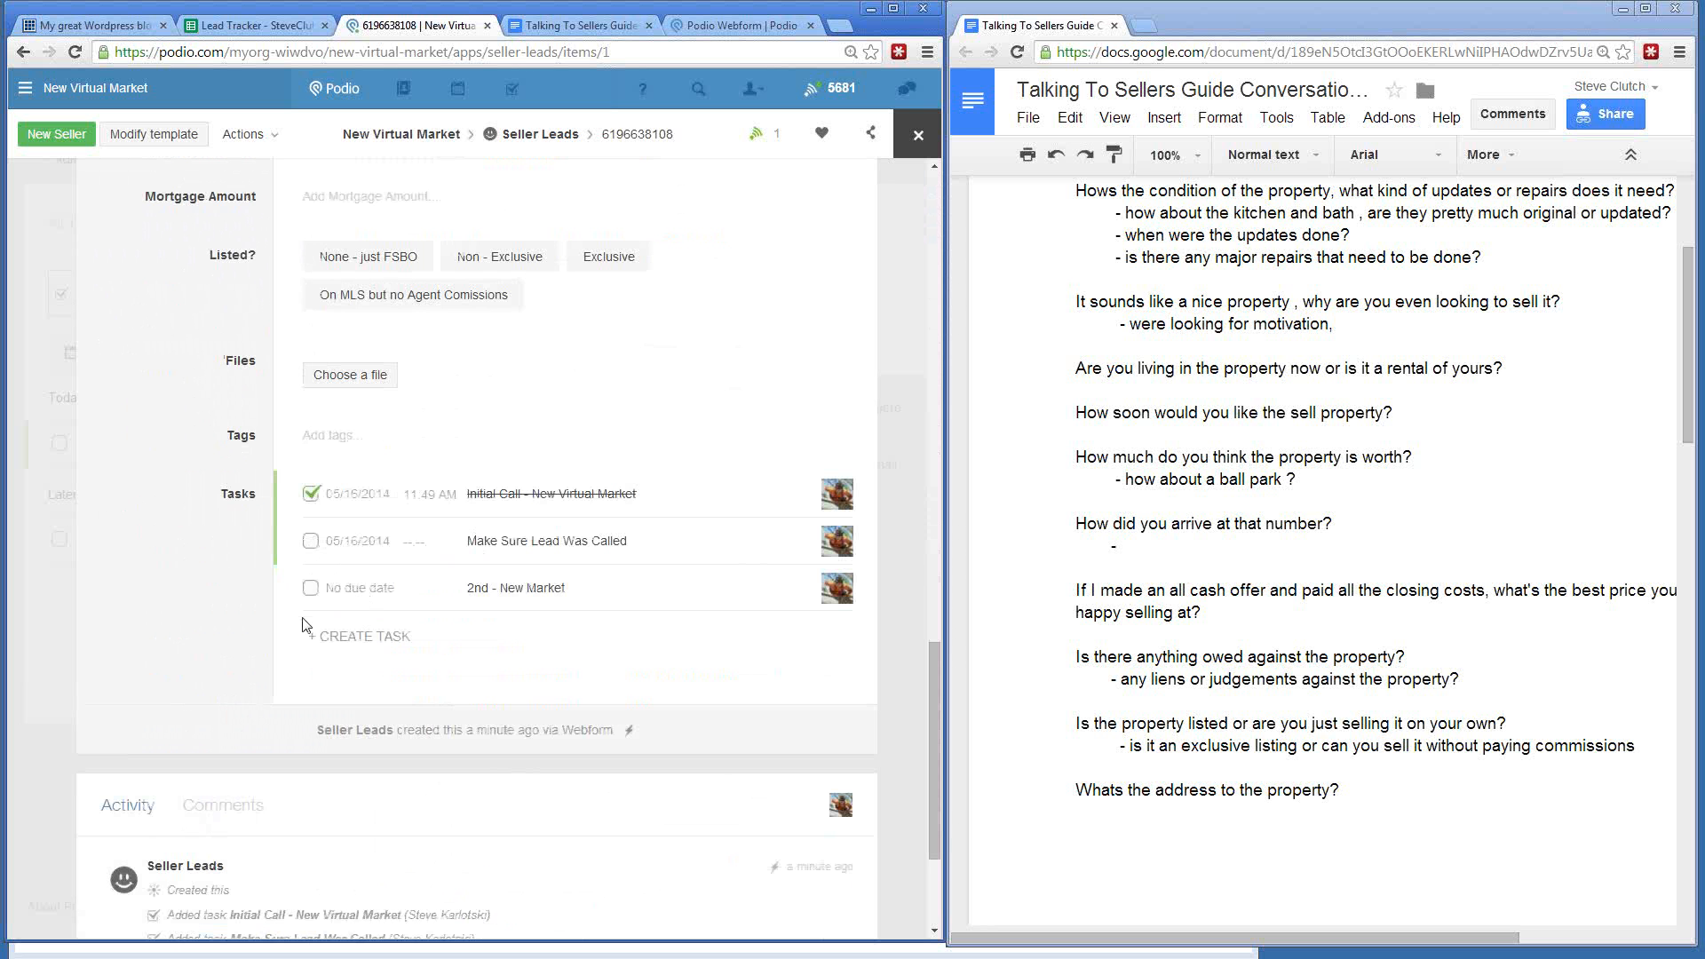
{"action": "scroll", "coordinate": [178, 608], "scroll_direction": "down", "scroll_amount": 3}
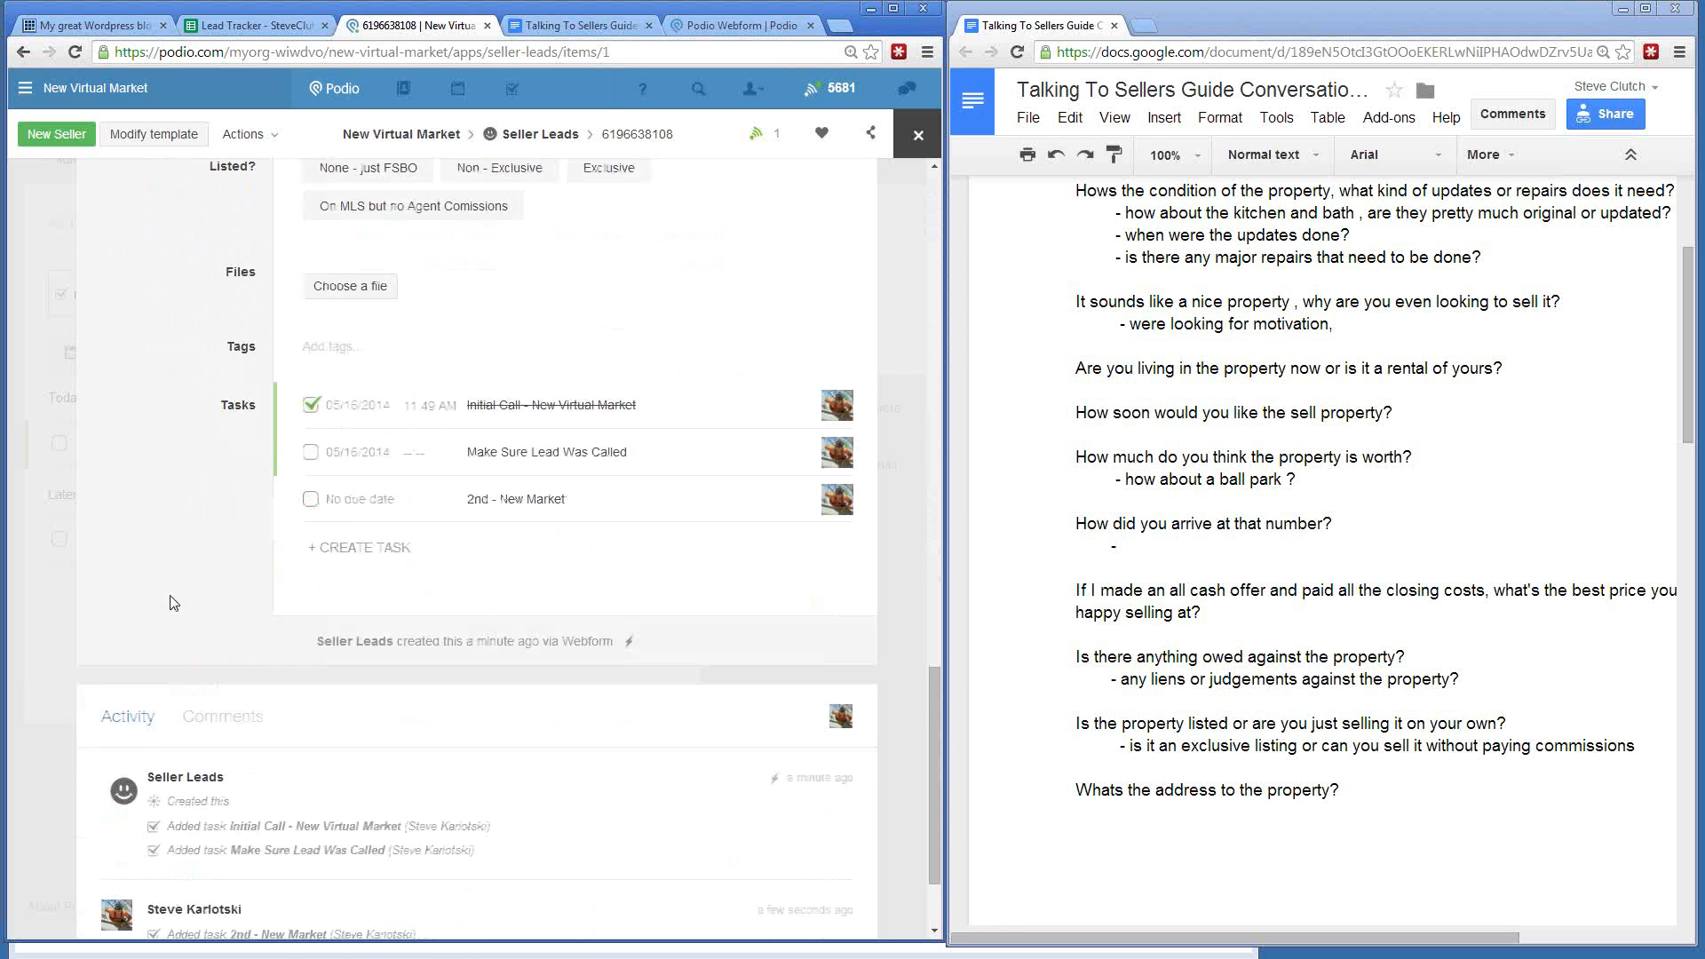
{"action": "scroll", "coordinate": [156, 574], "scroll_direction": "up", "scroll_amount": 15}
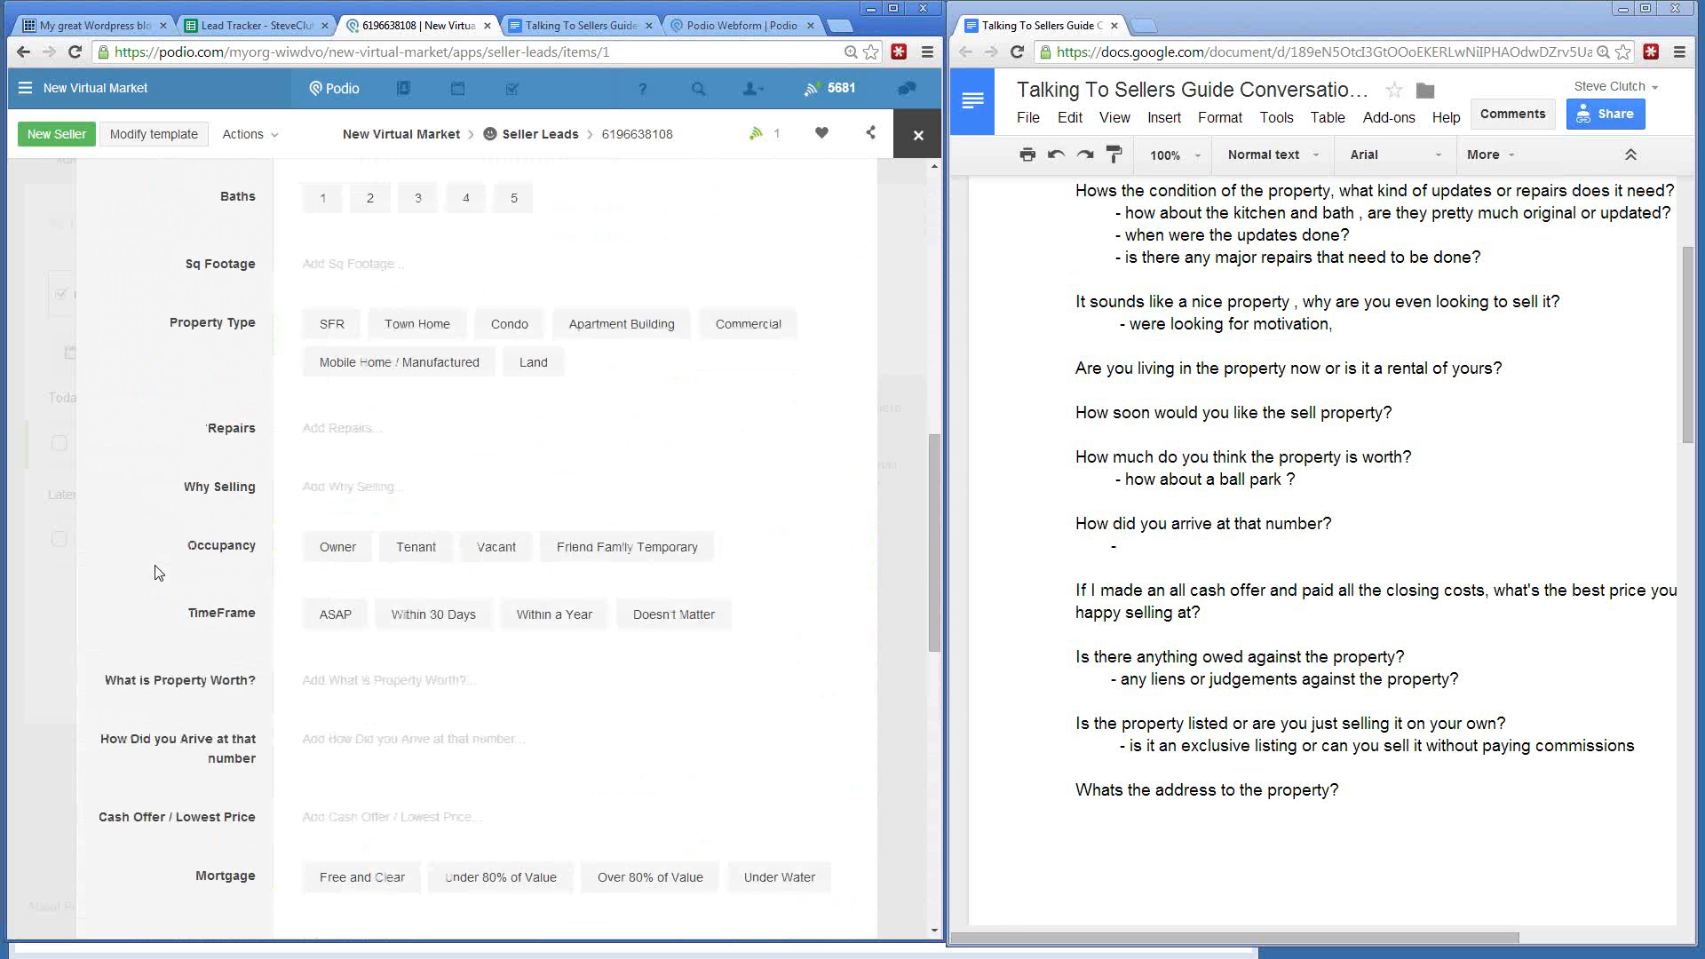